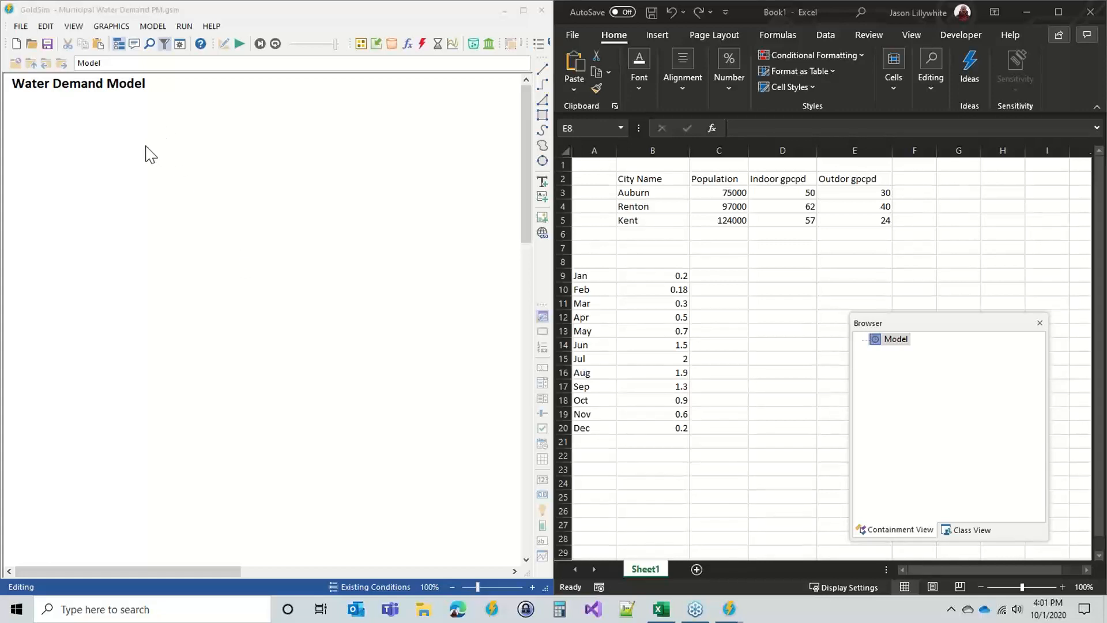
# Switch to Excel and make the city table's header row (row 2) bold
pyautogui.click(236, 21)
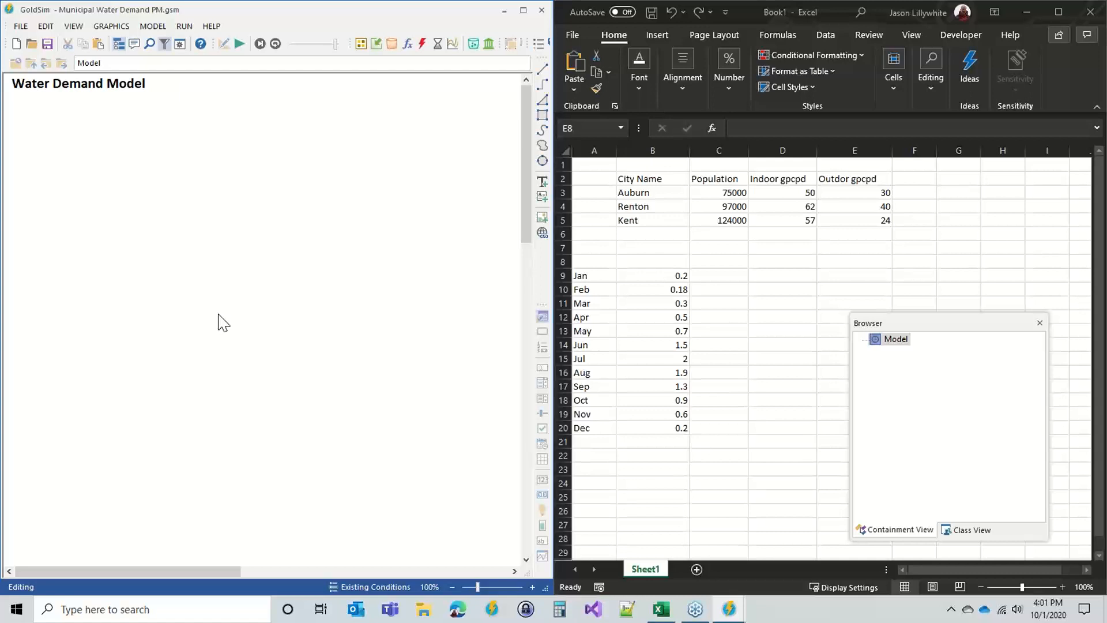
pyautogui.click(728, 243)
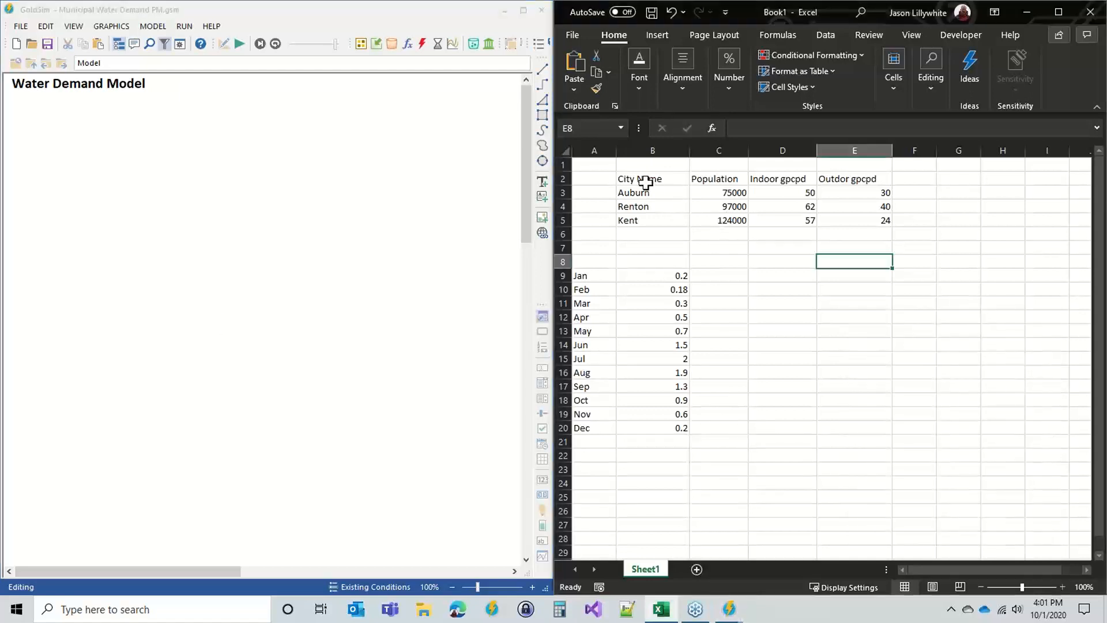
pyautogui.click(554, 174)
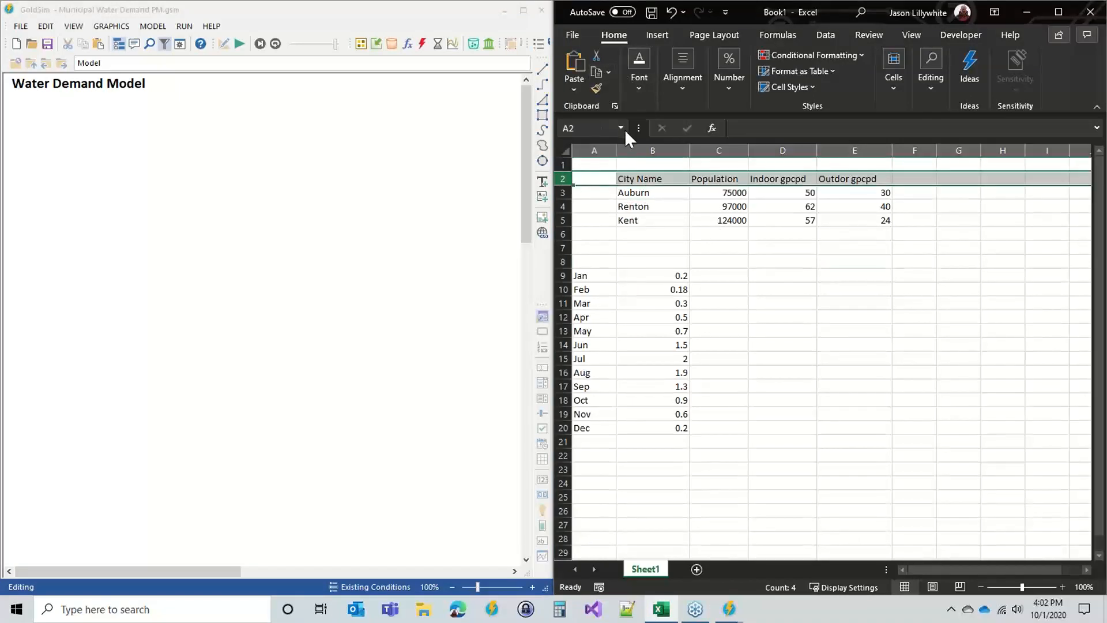
pyautogui.hotkey('ctrl', 'b')
pyautogui.click(808, 287)
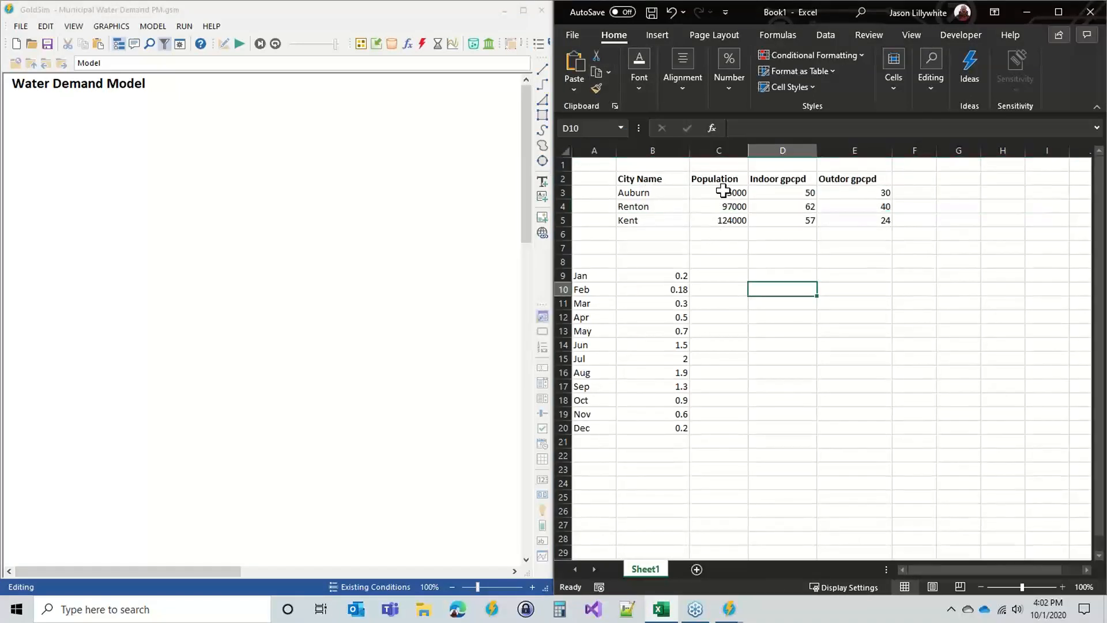
# Examine the city names, populations, indoor and outdoor gpcpd columns, and the January to December values in the worksheet
pyautogui.moveTo(723, 193); pyautogui.dragTo(718, 221)
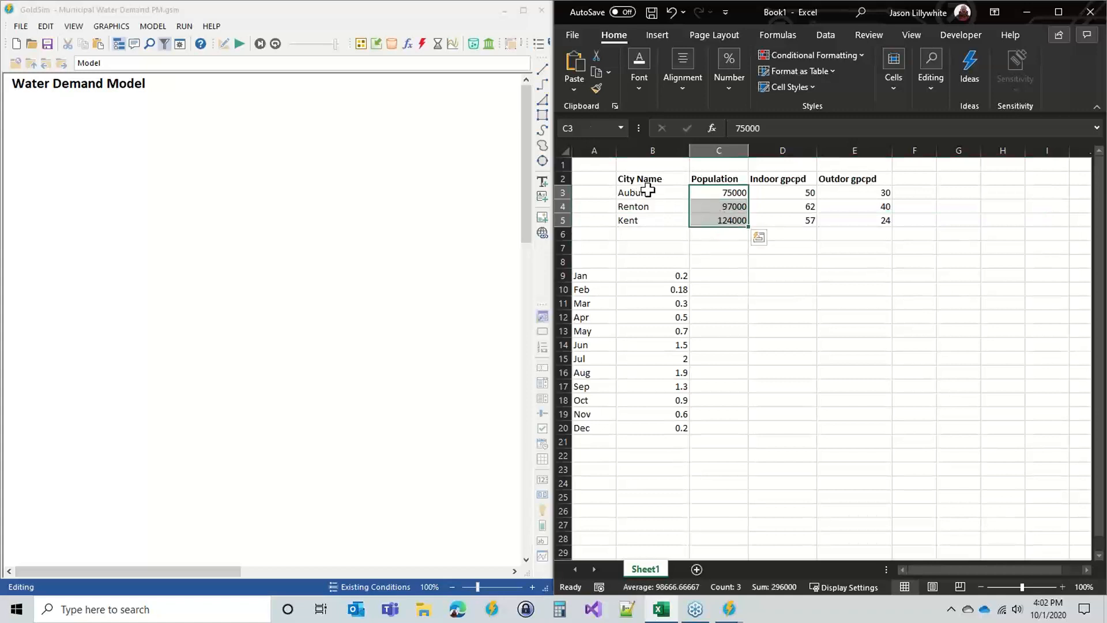
pyautogui.moveTo(643, 193); pyautogui.dragTo(660, 226)
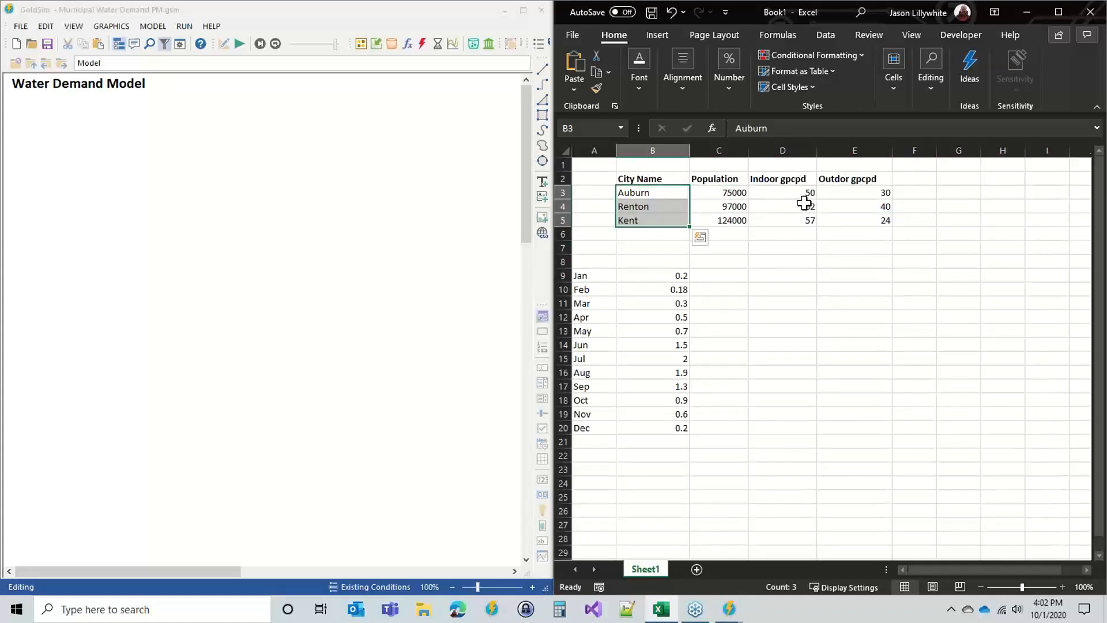
pyautogui.click(775, 178)
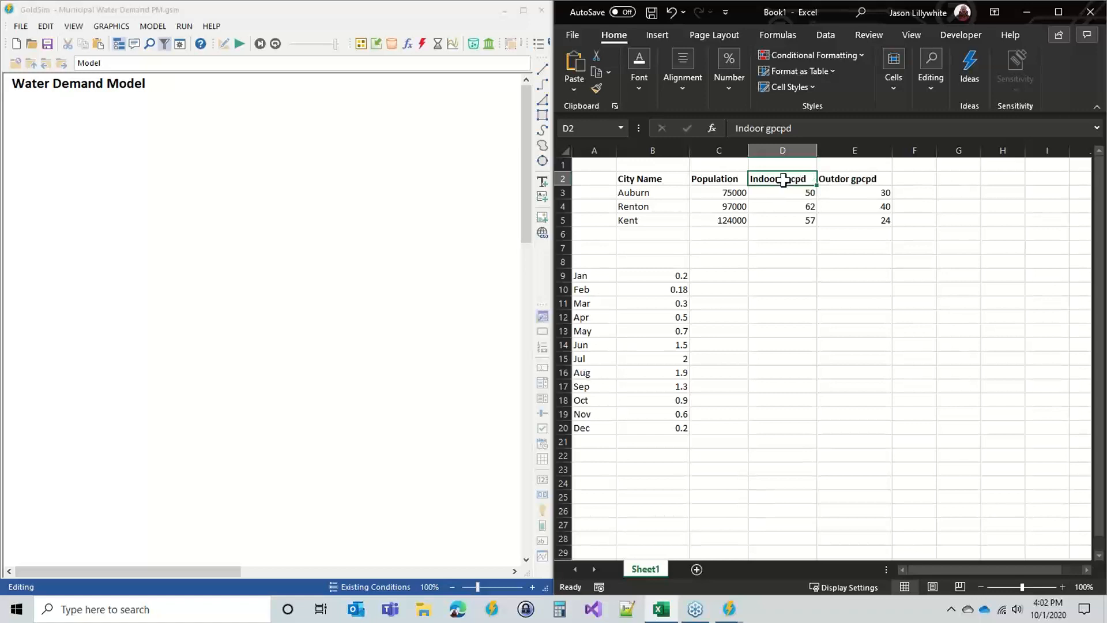
pyautogui.click(826, 180)
pyautogui.click(805, 178)
pyautogui.click(830, 177)
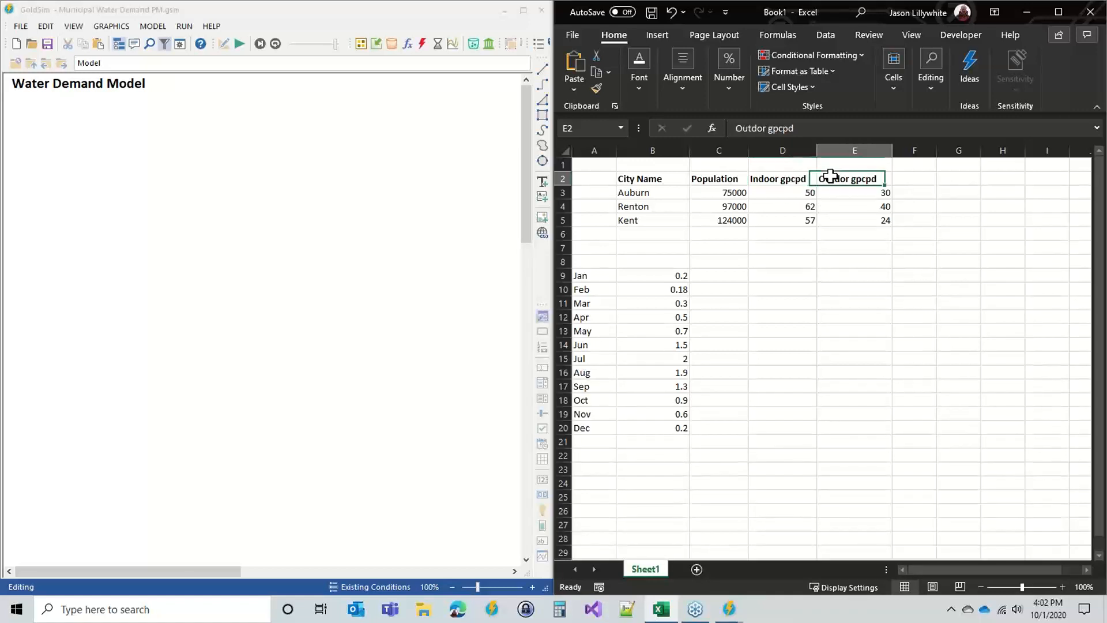
pyautogui.click(807, 178)
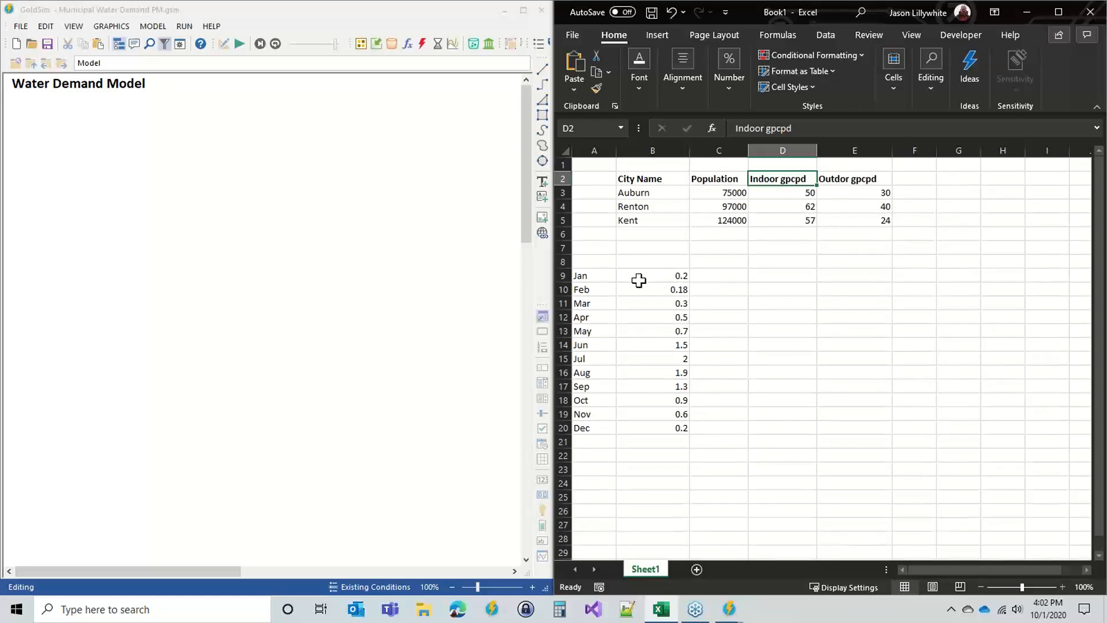
pyautogui.moveTo(585, 280); pyautogui.dragTo(637, 428)
pyautogui.click(633, 341)
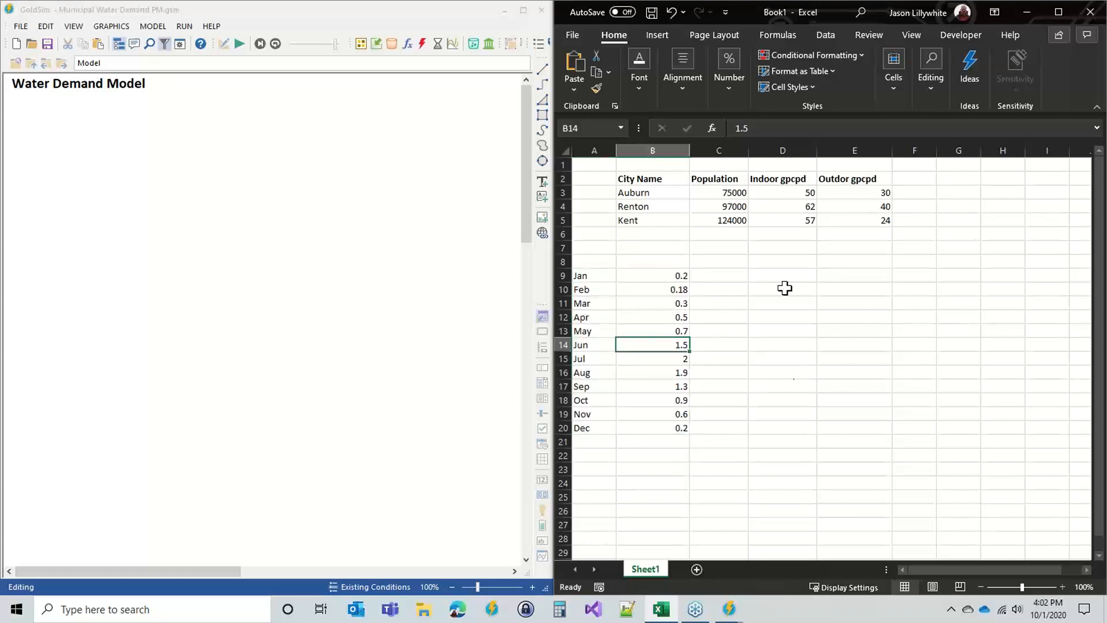
pyautogui.click(785, 289)
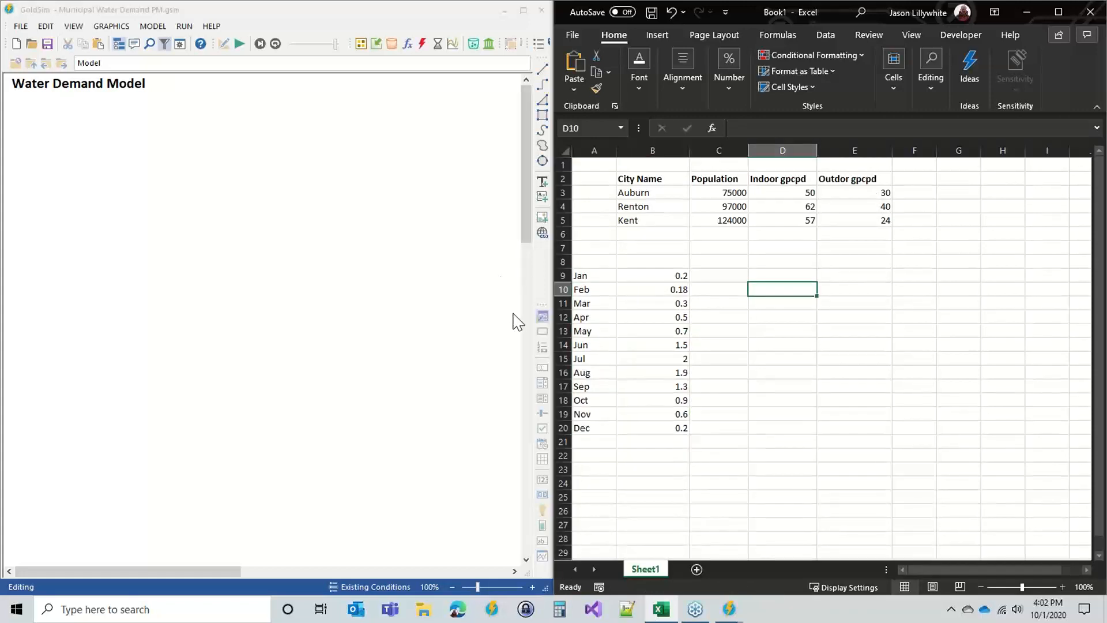
pyautogui.click(643, 275)
pyautogui.moveTo(643, 274); pyautogui.dragTo(631, 429)
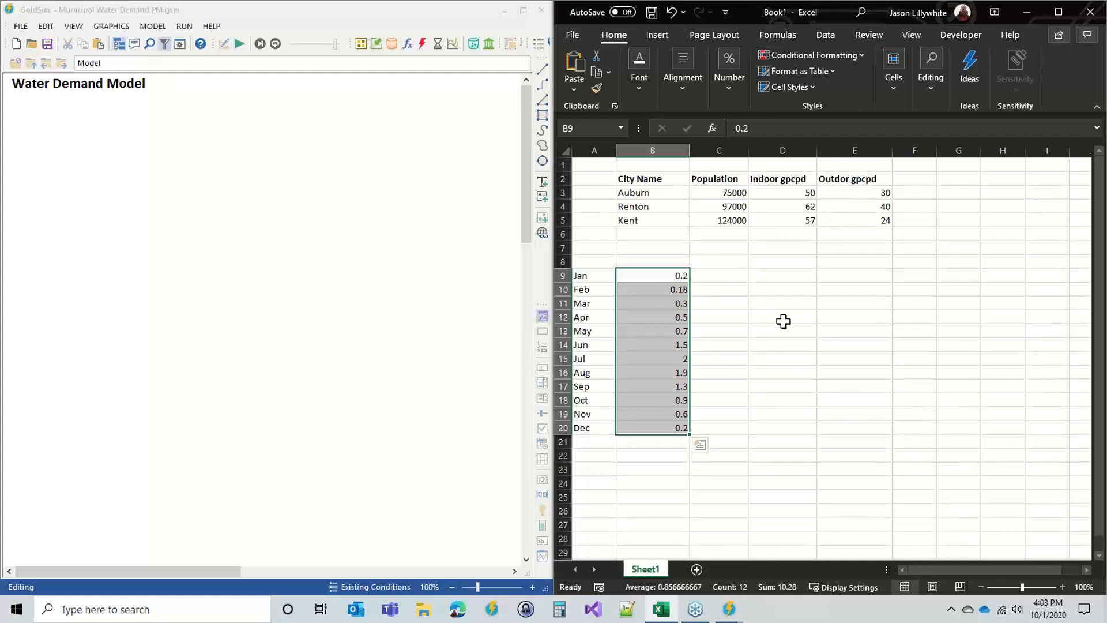
# Switch to GoldSim and add a Data element named Population_Init below the Water Demand Model title
pyautogui.click(188, 178)
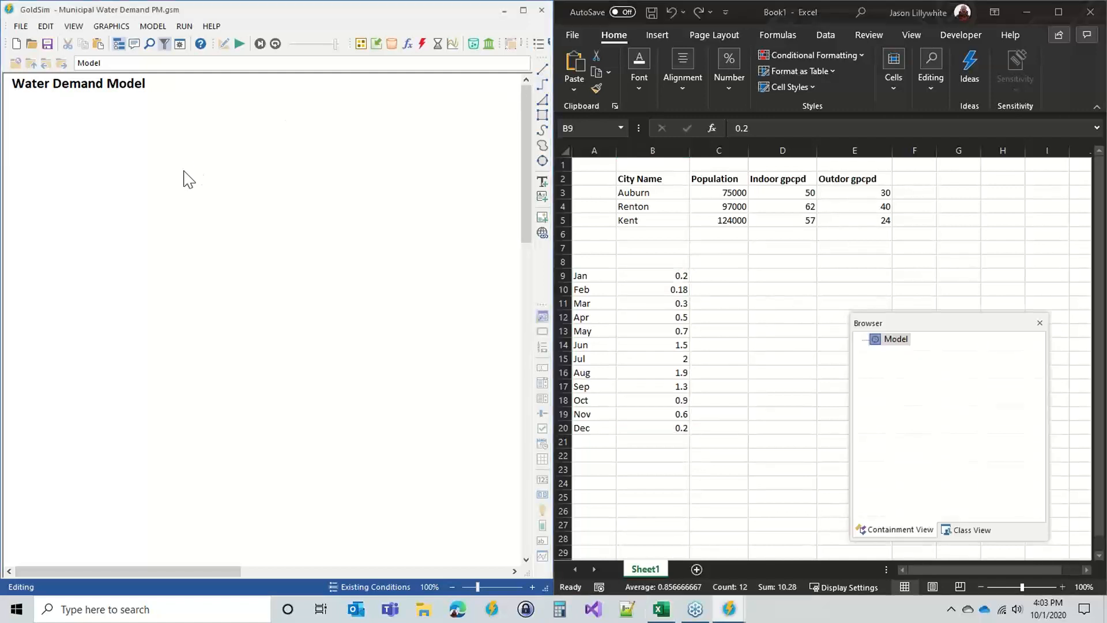
pyautogui.click(377, 46)
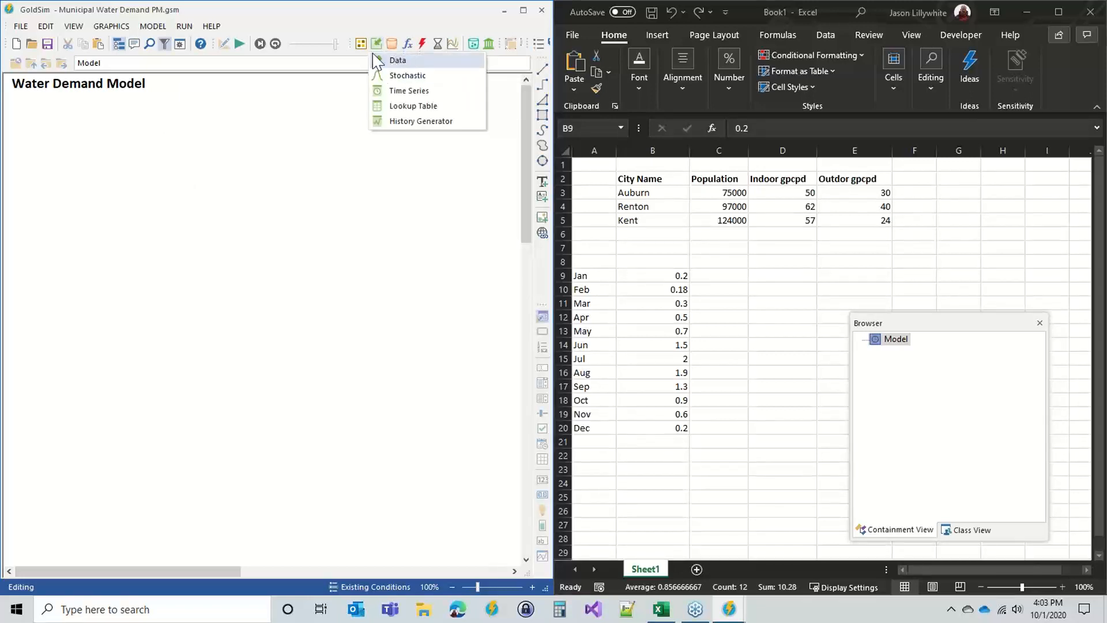
pyautogui.click(407, 75)
pyautogui.click(98, 142)
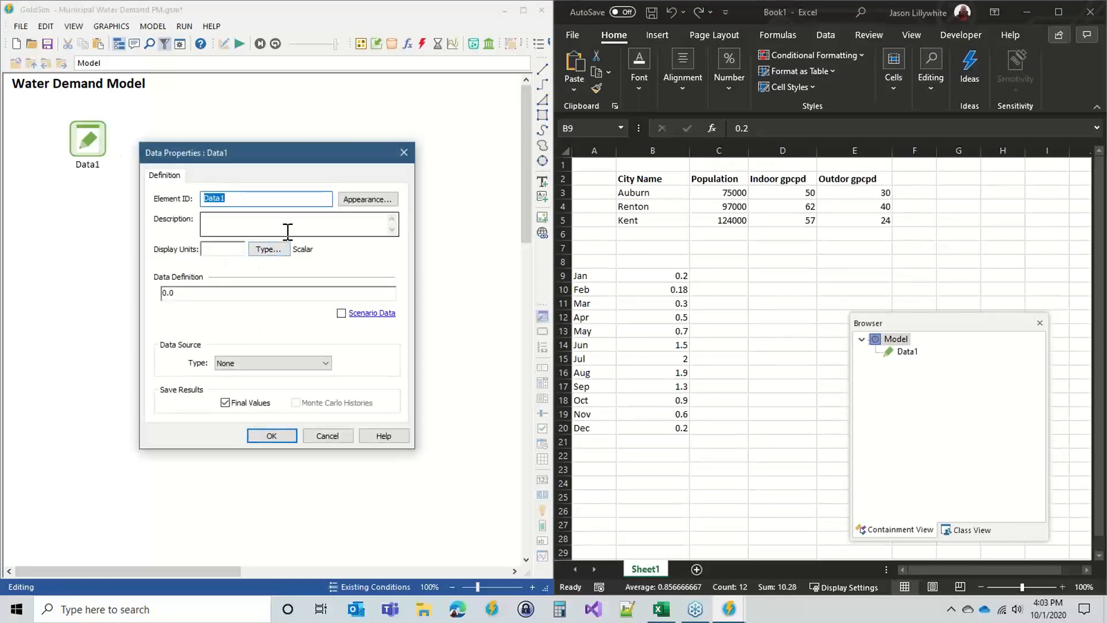
pyautogui.write('Population_Initit')
pyautogui.press('BackSpace')
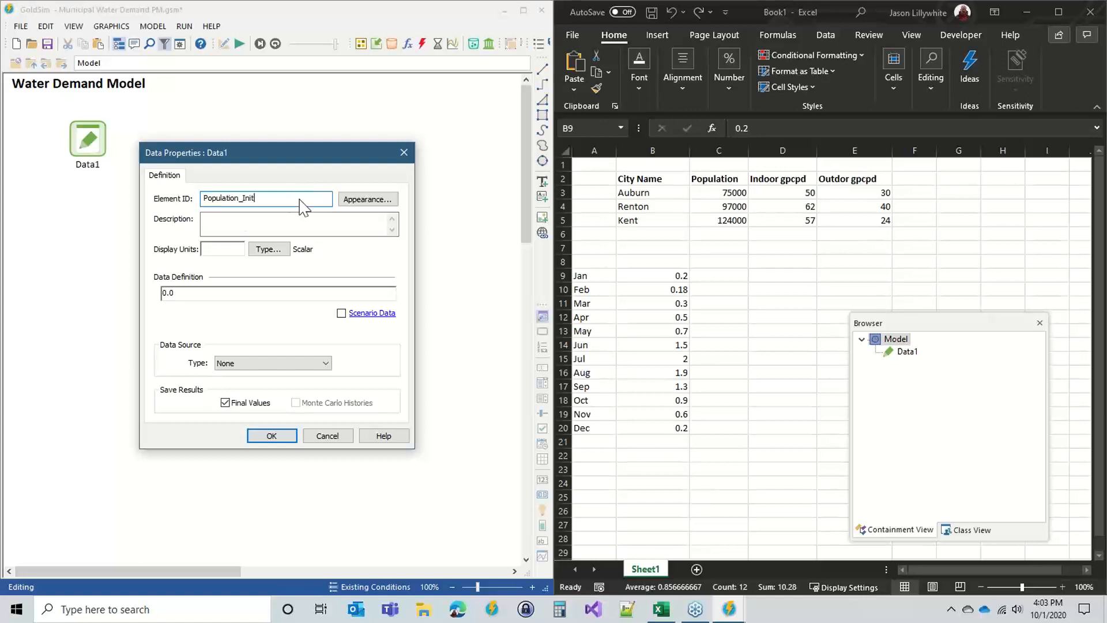
pyautogui.click(233, 217)
pyautogui.click(265, 200)
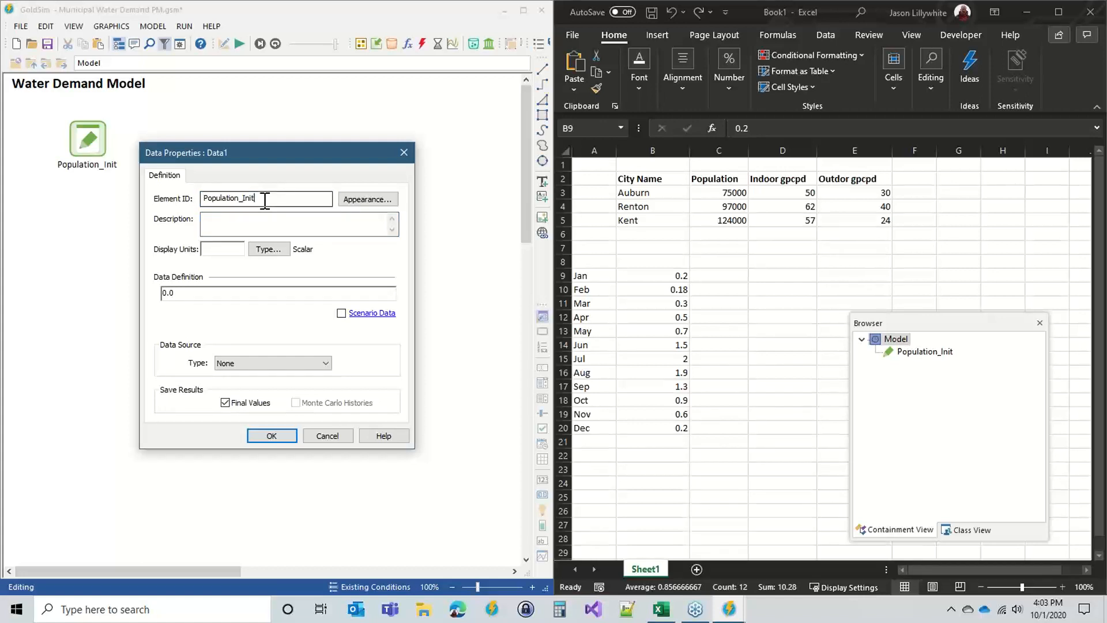
pyautogui.click(225, 249)
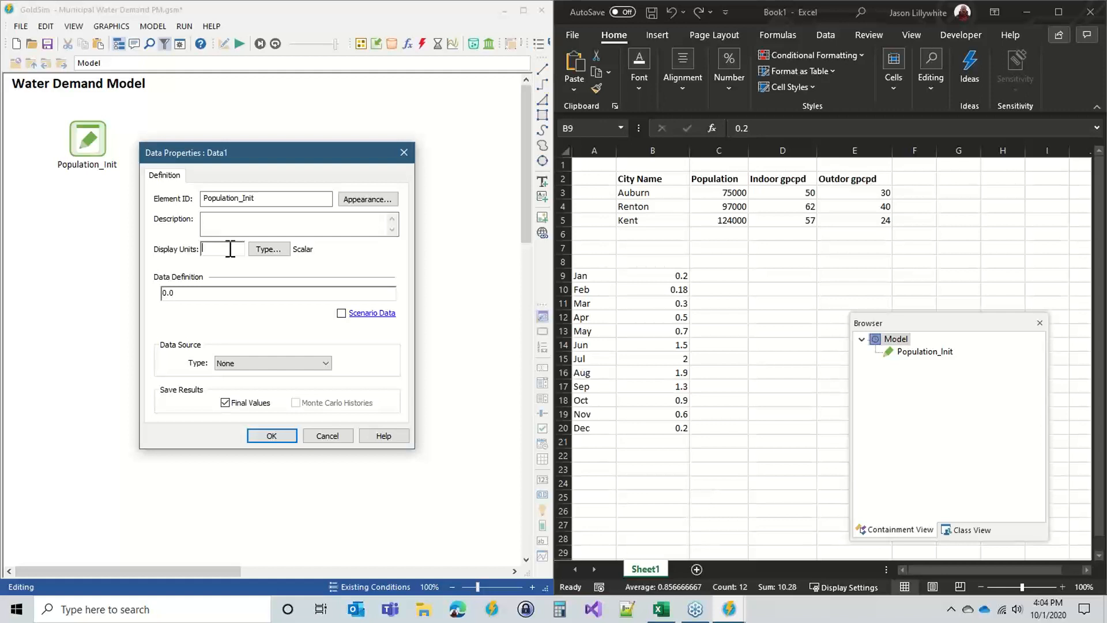
pyautogui.click(712, 200)
pyautogui.moveTo(715, 191); pyautogui.dragTo(718, 219)
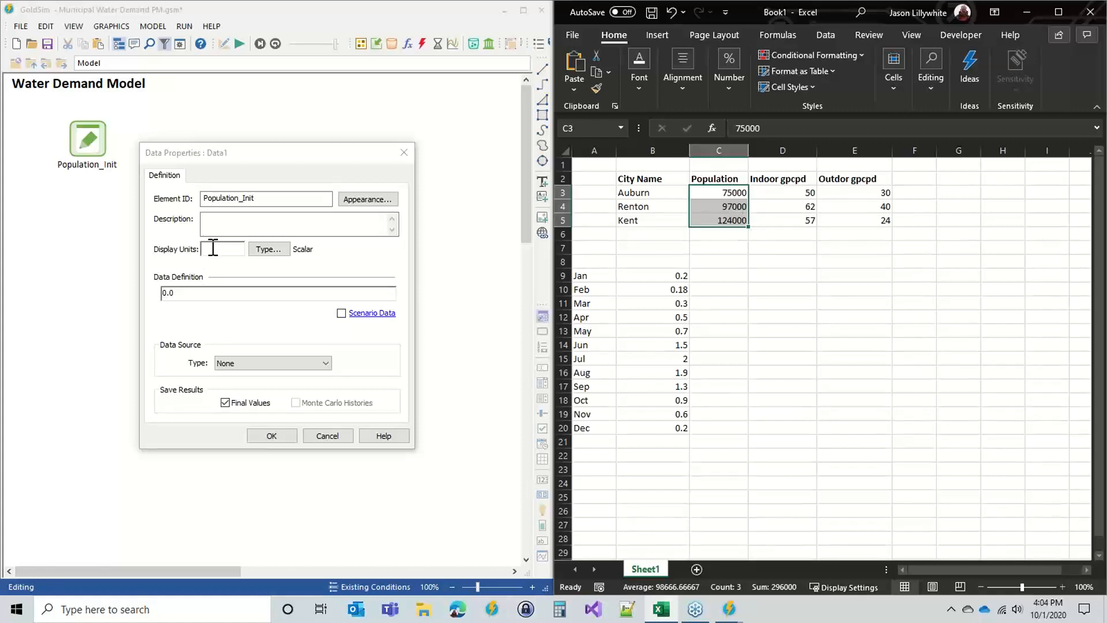
pyautogui.click(271, 436)
# Examine the item, pers and kpers units in the Items category of the GoldSim Units Manager
pyautogui.click(152, 26)
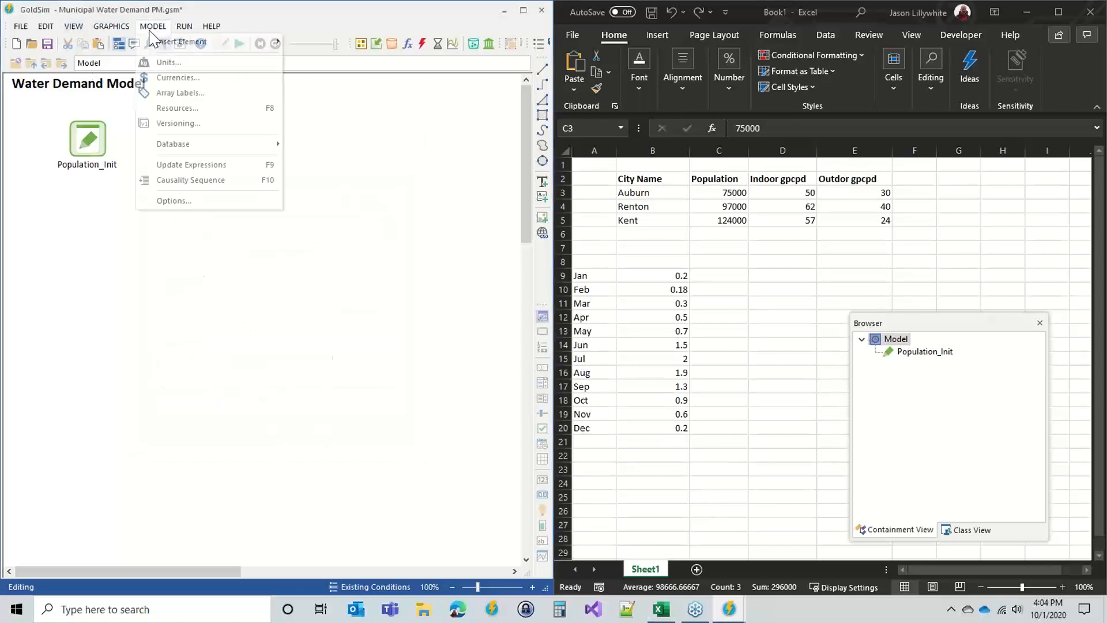
pyautogui.click(169, 63)
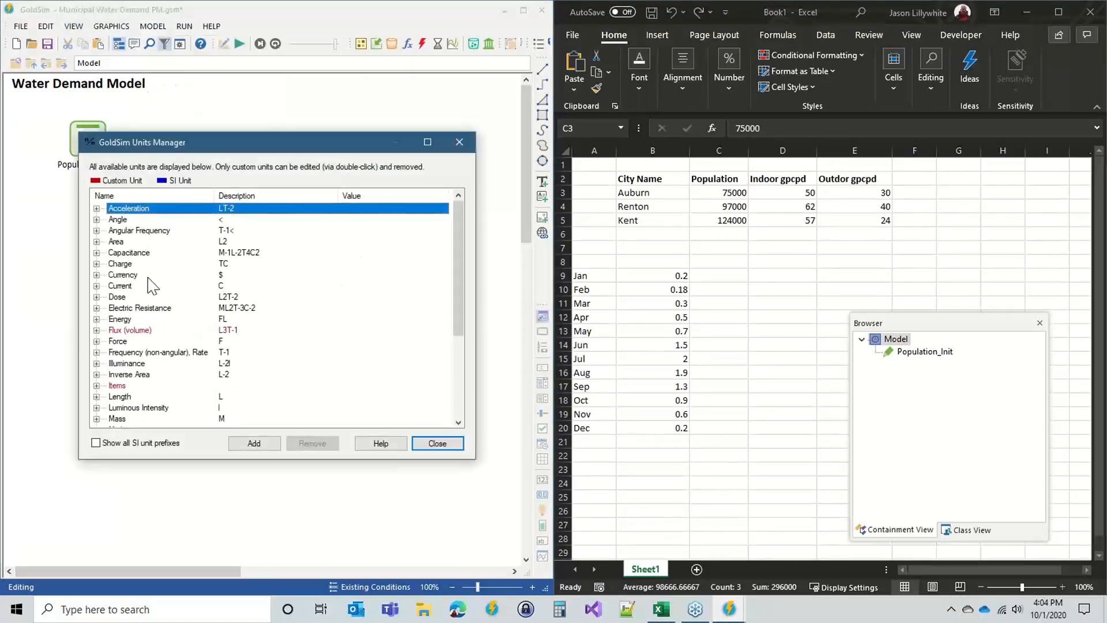
pyautogui.click(96, 385)
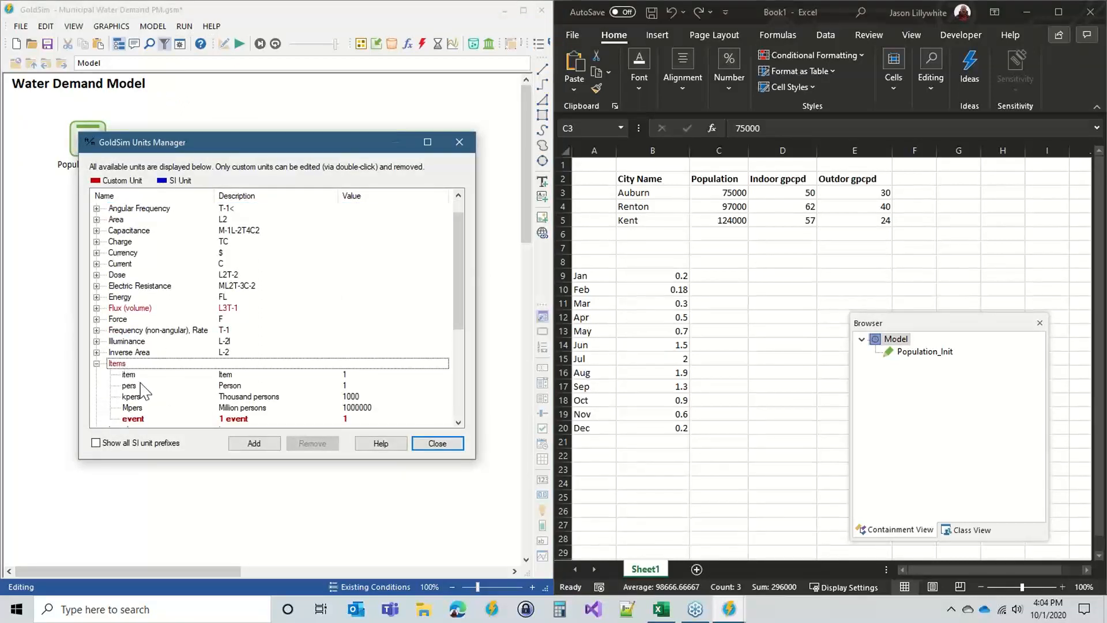
pyautogui.click(131, 386)
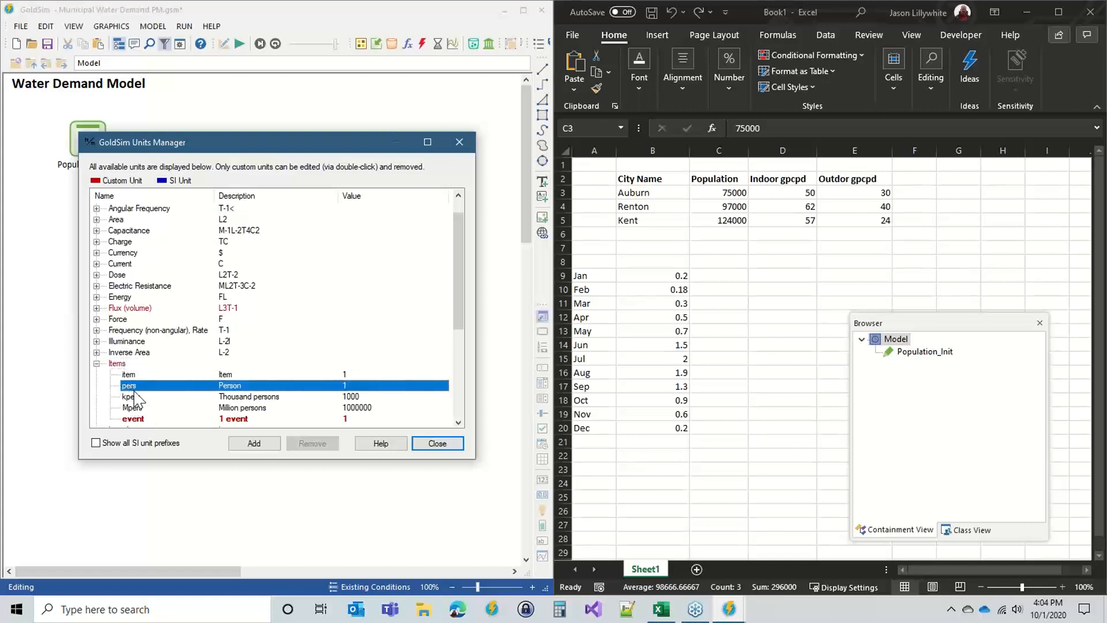
pyautogui.click(124, 375)
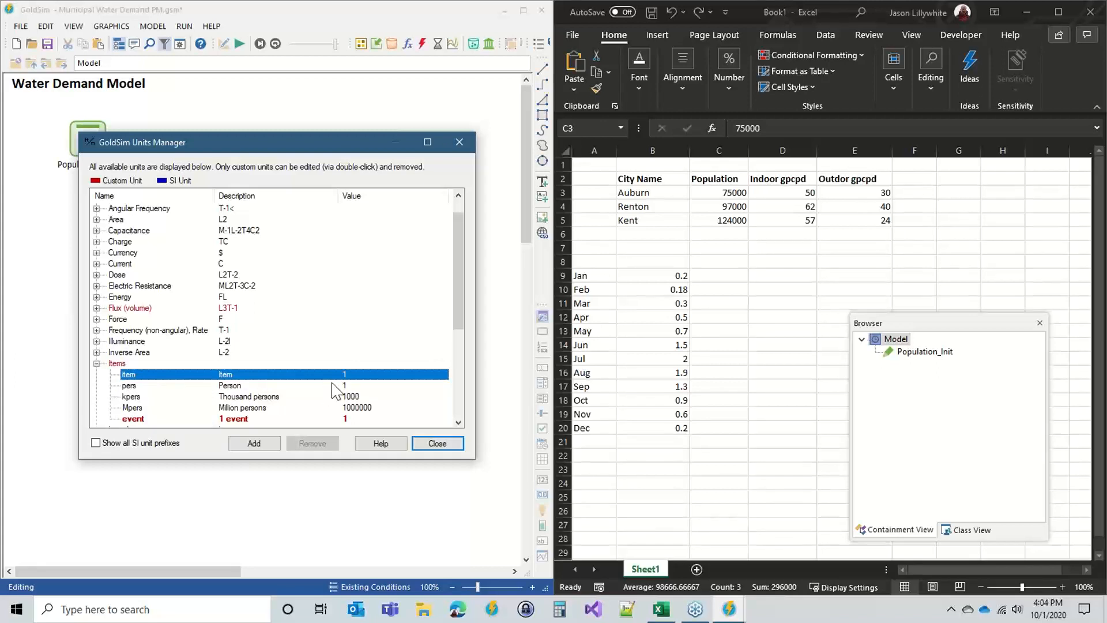
pyautogui.click(232, 386)
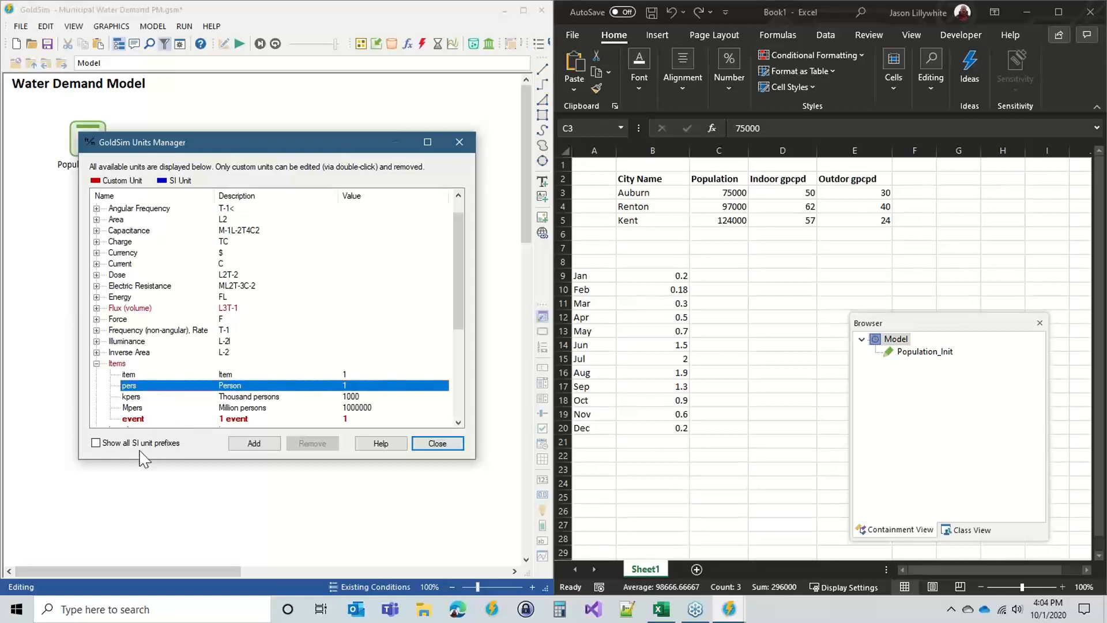
pyautogui.click(132, 396)
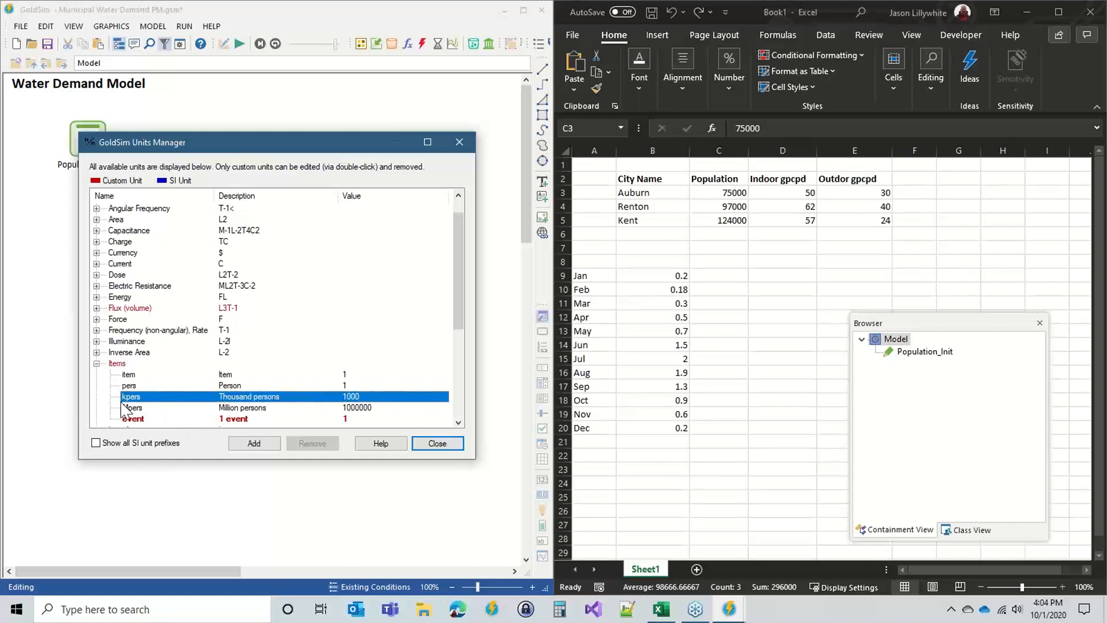
pyautogui.click(127, 385)
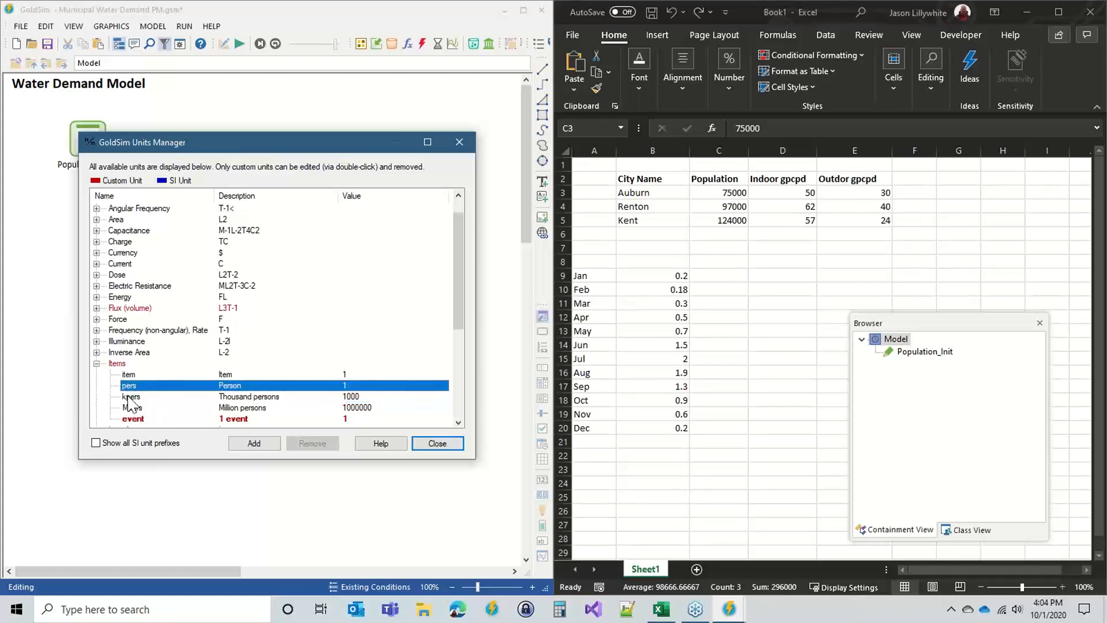
pyautogui.click(135, 398)
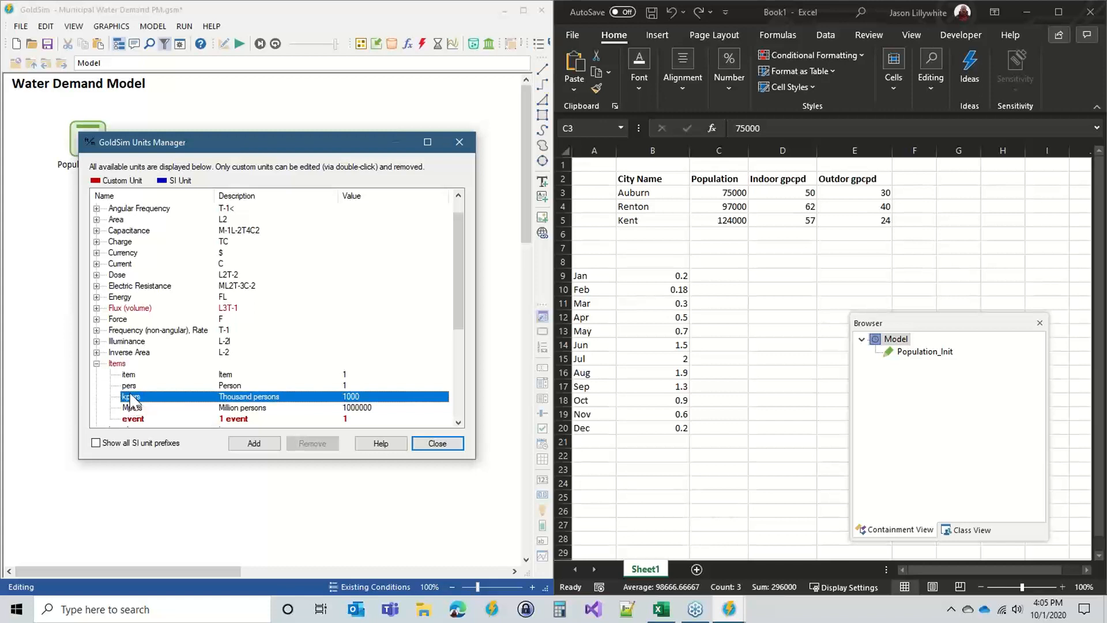
pyautogui.click(128, 385)
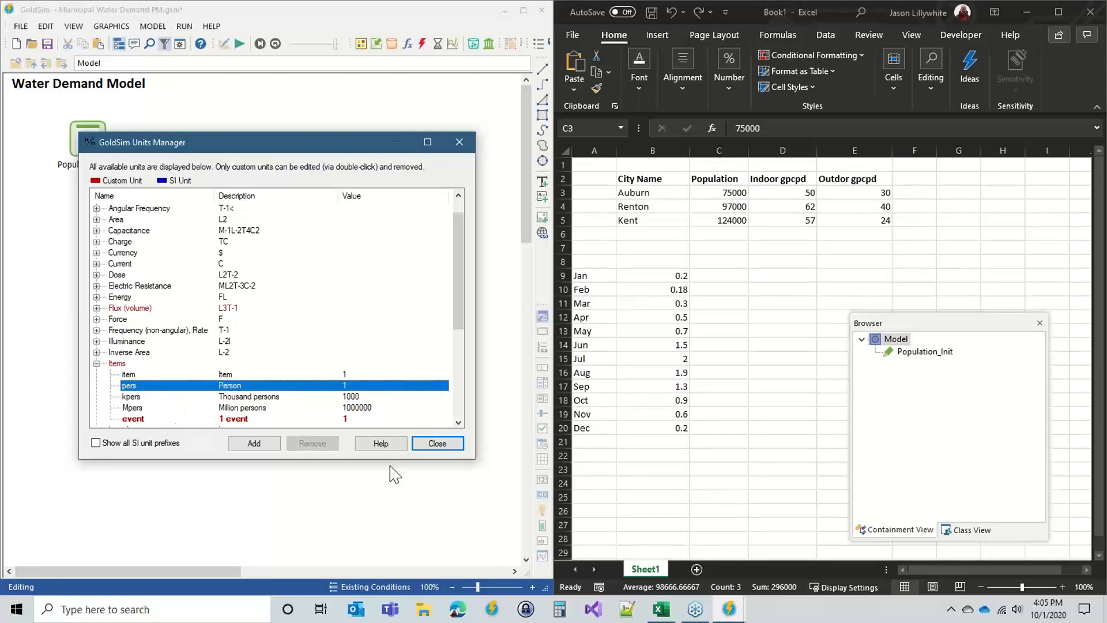
pyautogui.click(437, 443)
# Move the Population_Init element slightly right and down on the canvas and set its display units to kpers
pyautogui.click(87, 139)
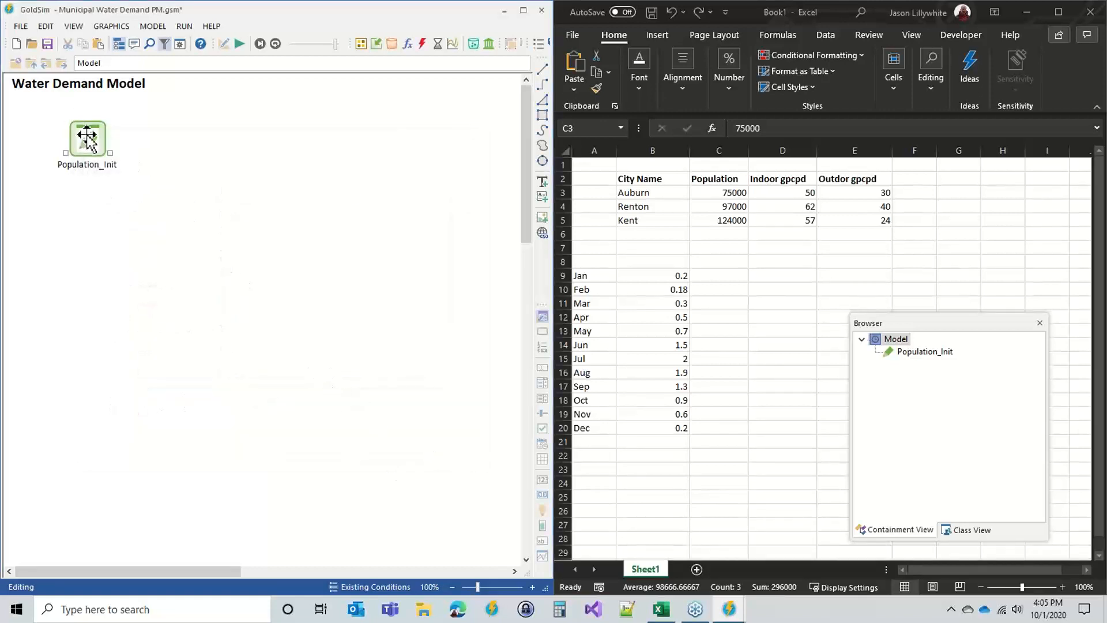
pyautogui.moveTo(87, 138); pyautogui.dragTo(141, 149)
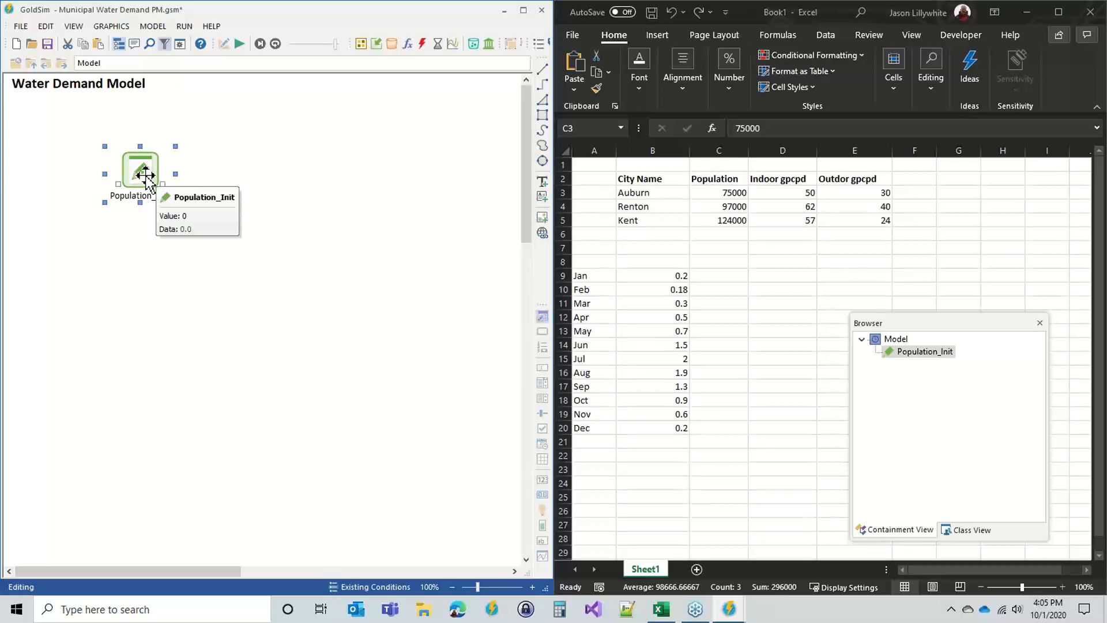
pyautogui.doubleClick(146, 164)
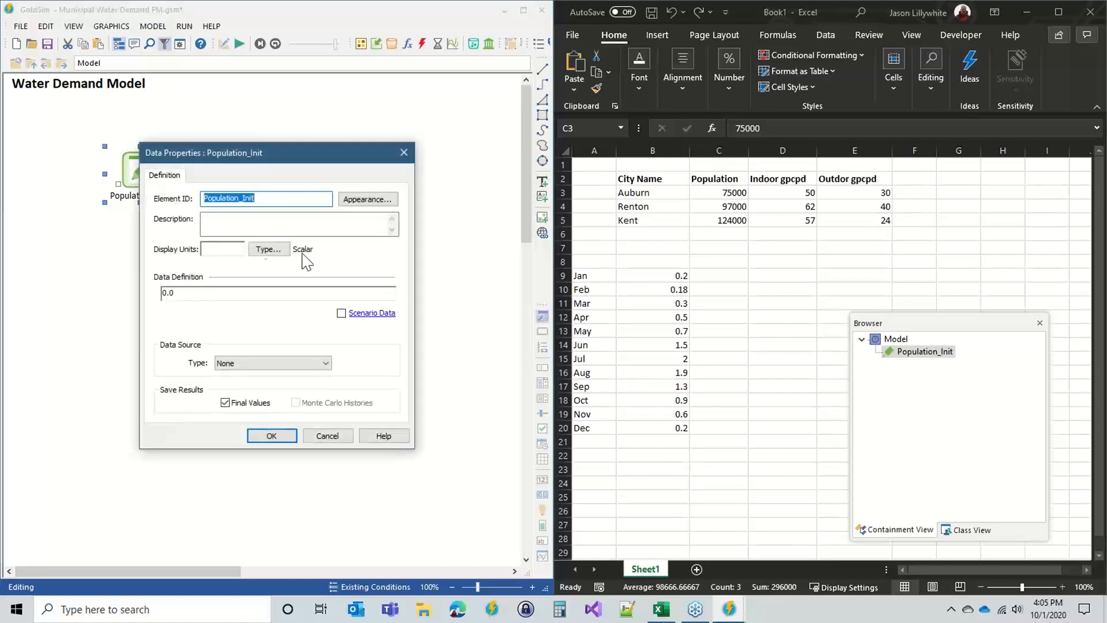
pyautogui.click(237, 249)
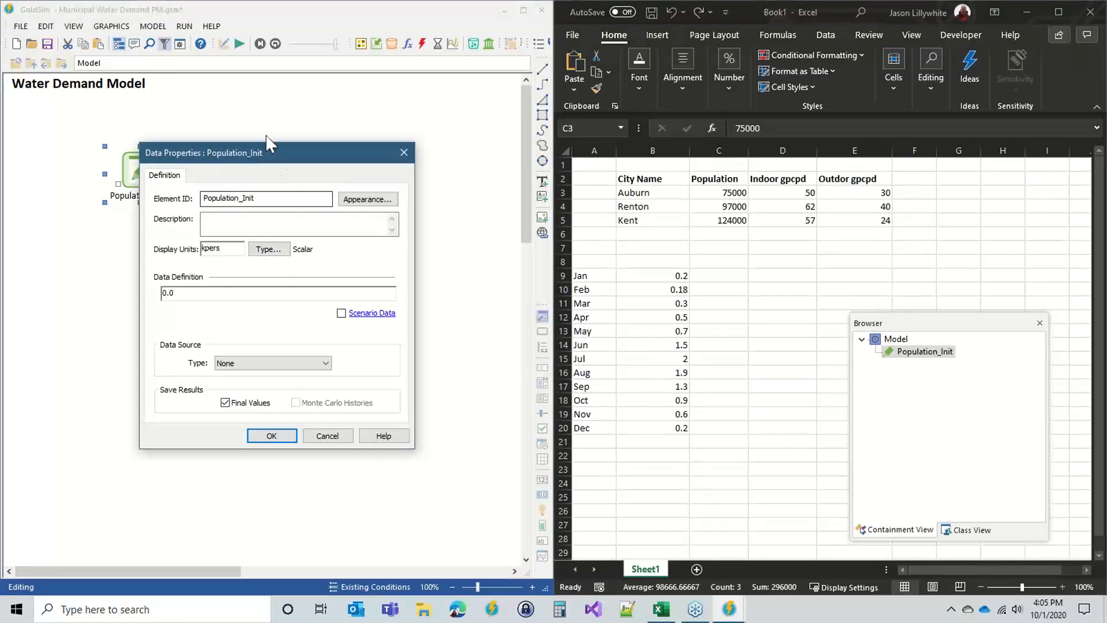
pyautogui.moveTo(280, 153); pyautogui.dragTo(339, 100)
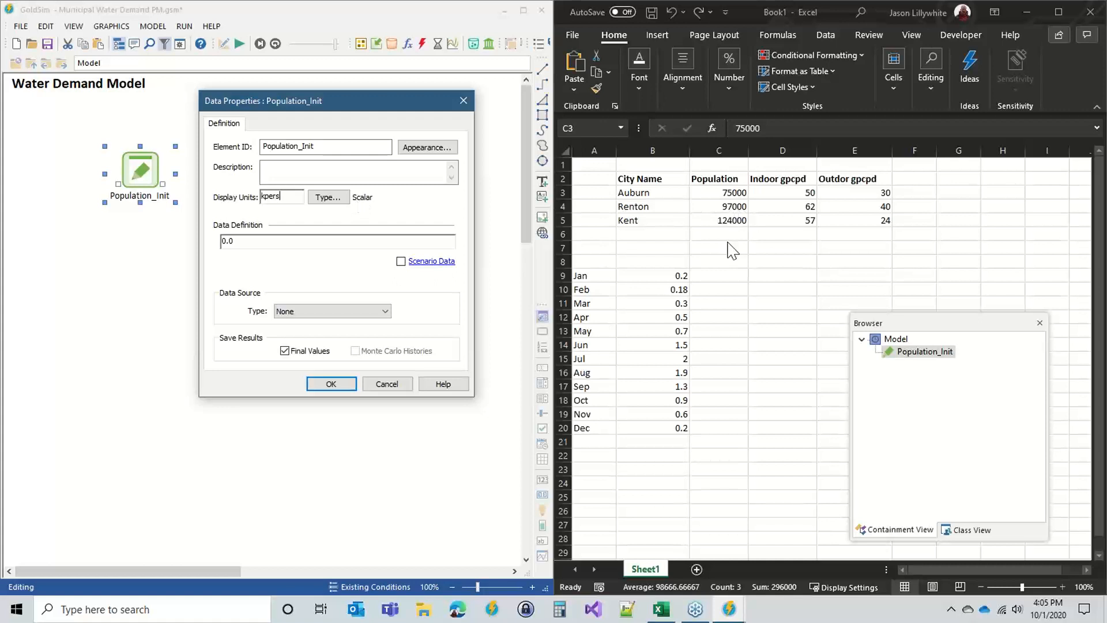
# Change the output order of the Population_Init data element to Vector (1D-Array)
pyautogui.click(329, 196)
pyautogui.moveTo(334, 195); pyautogui.dragTo(421, 231)
pyautogui.click(398, 286)
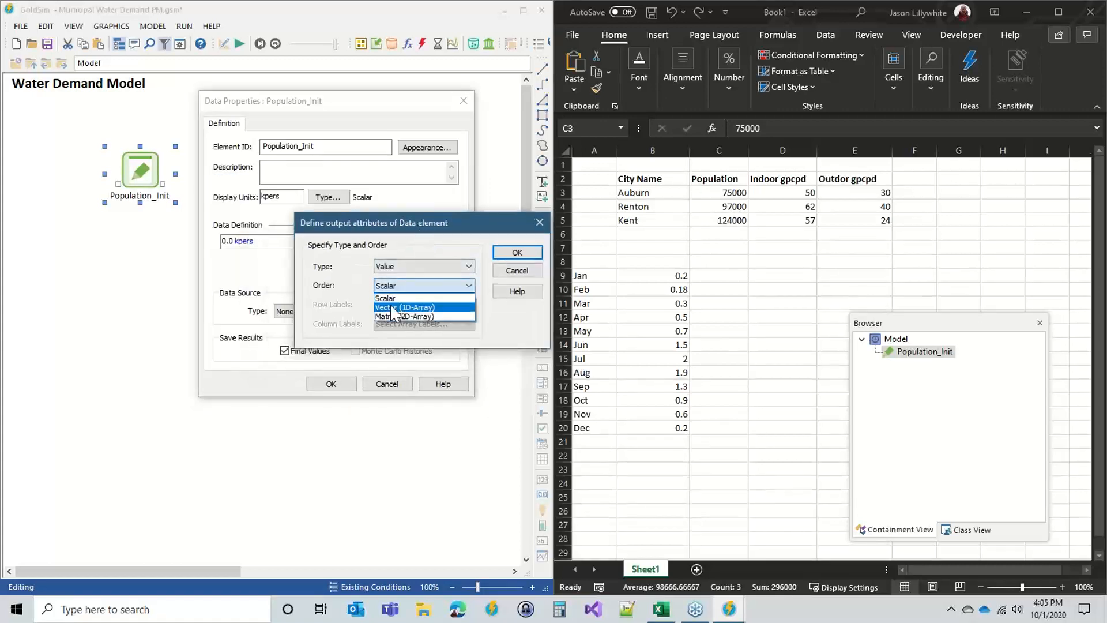
pyautogui.click(393, 307)
pyautogui.click(398, 305)
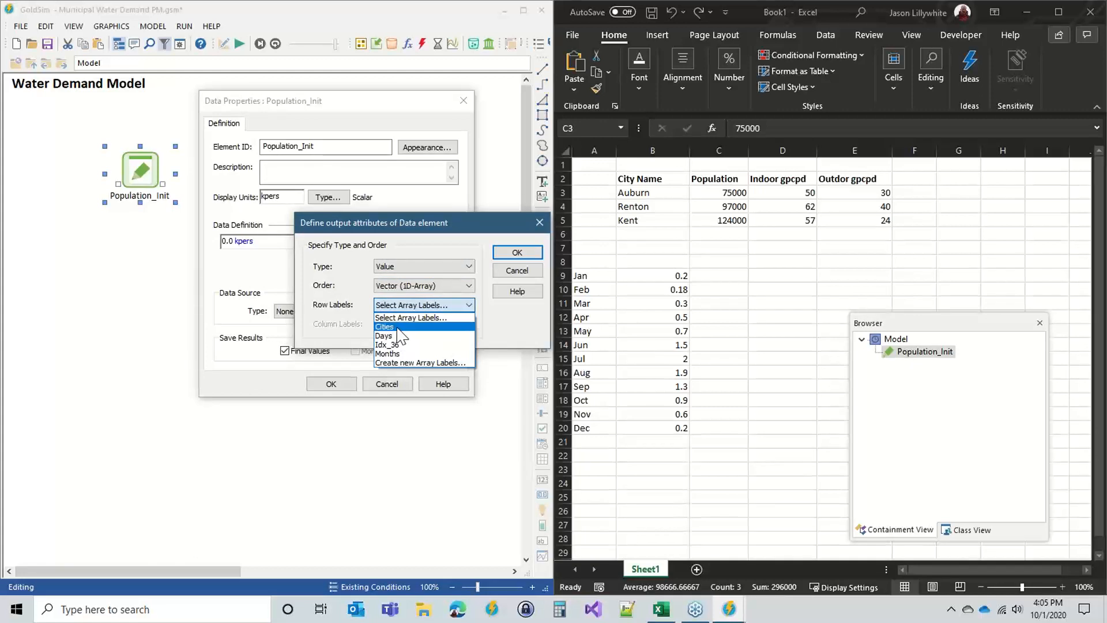
# Review the available array label sets, the set type choices for a new set, and the members of the Cities set
pyautogui.click(398, 363)
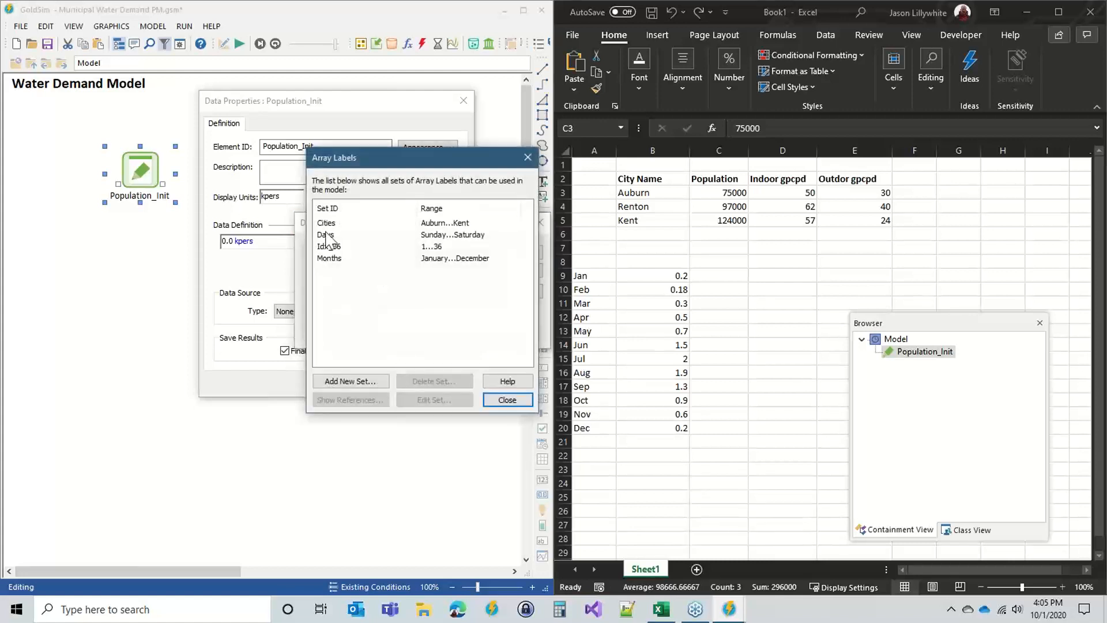
pyautogui.click(350, 382)
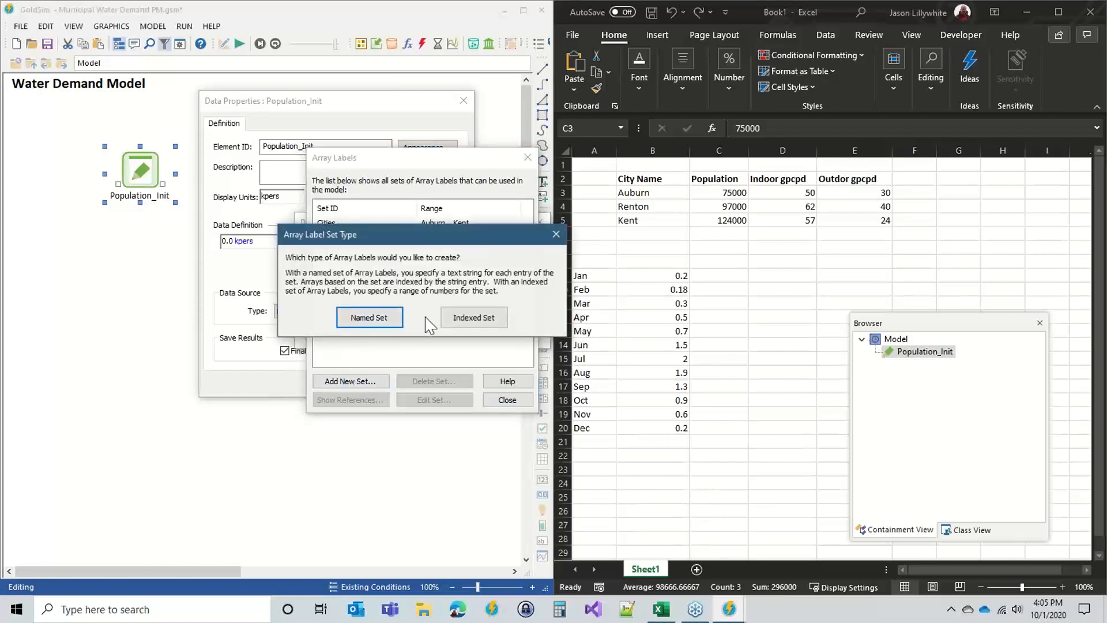
pyautogui.click(556, 234)
pyautogui.doubleClick(328, 224)
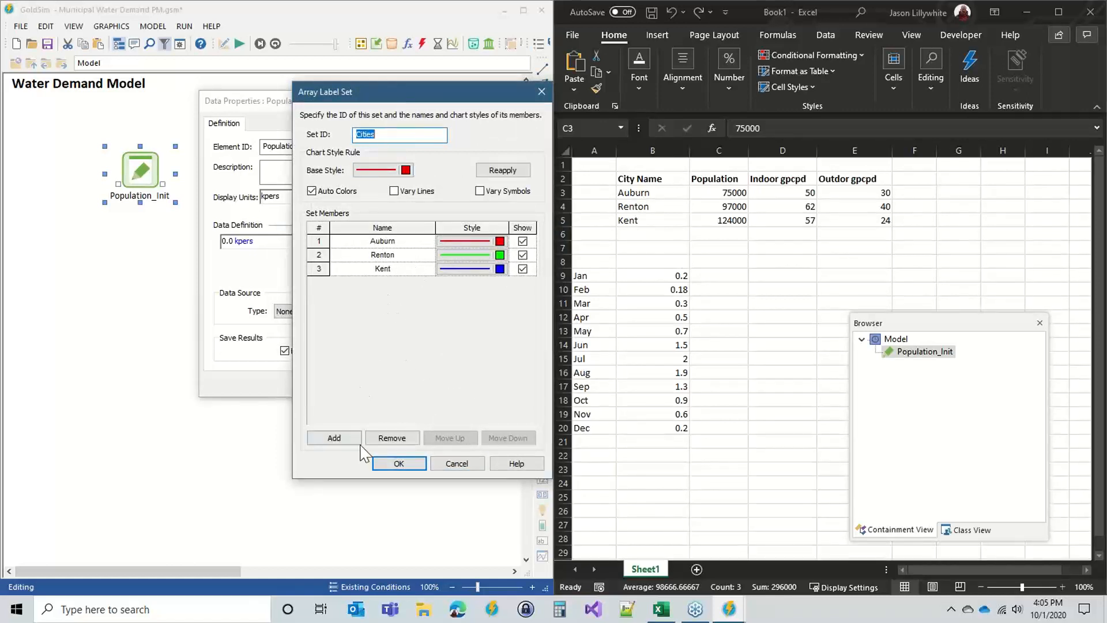
pyautogui.click(399, 464)
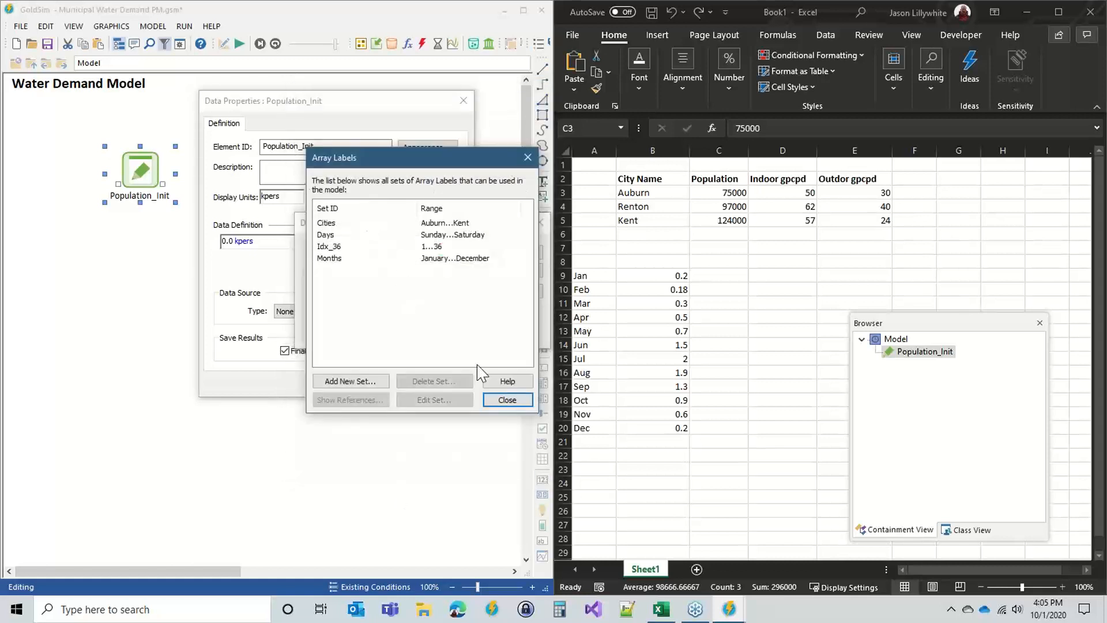
pyautogui.click(506, 399)
# Assign the Cities array labels to the rows of the Population_Init vector and check its city entries
pyautogui.click(418, 305)
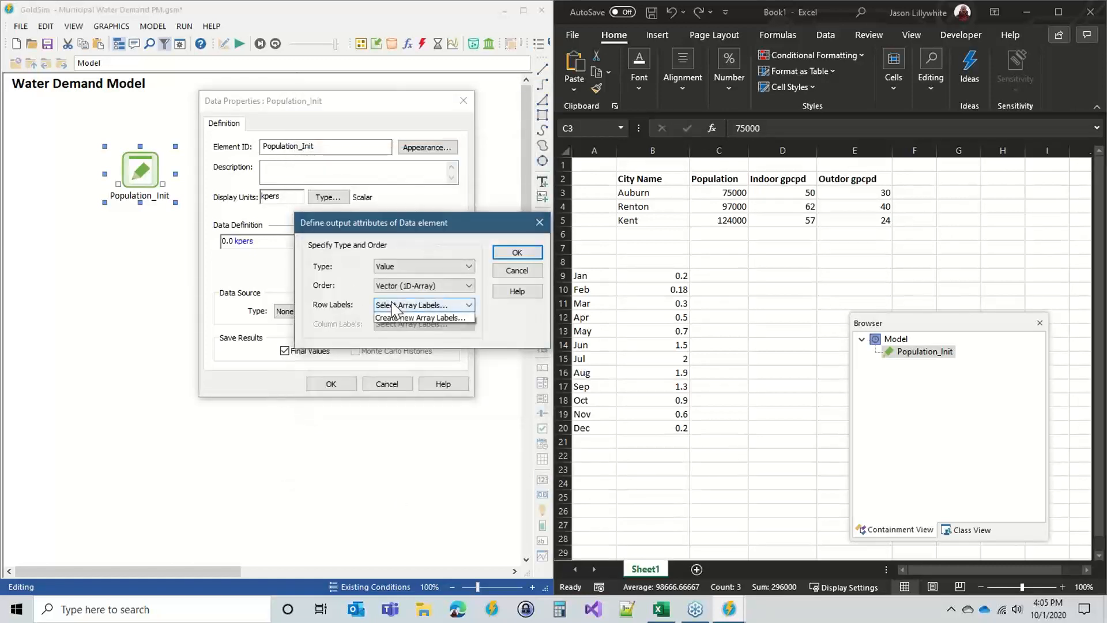
pyautogui.click(397, 327)
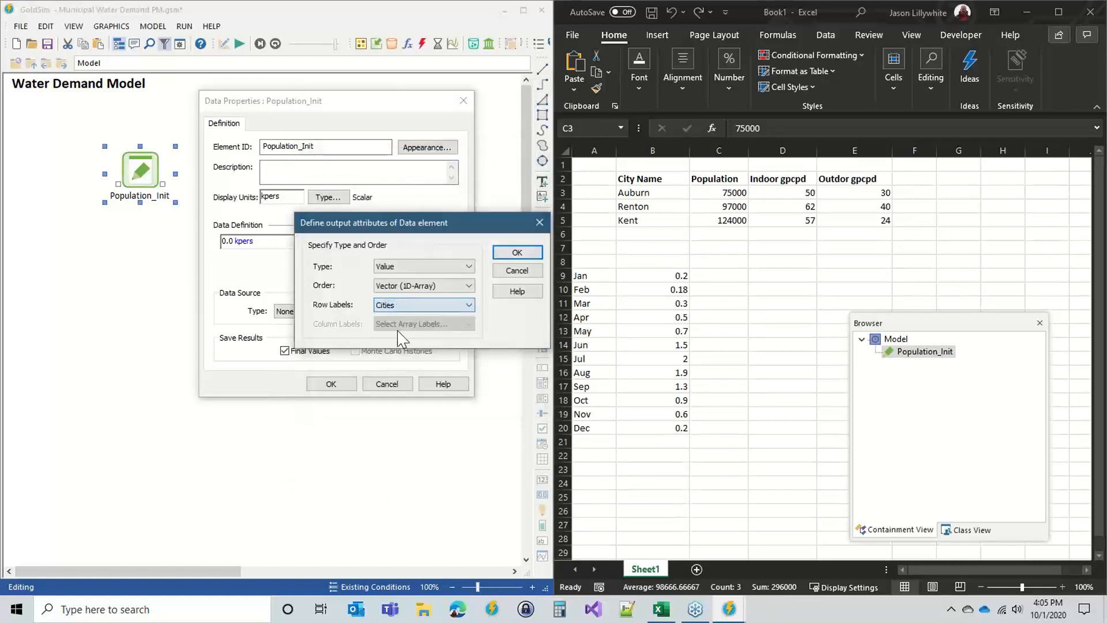
pyautogui.click(517, 254)
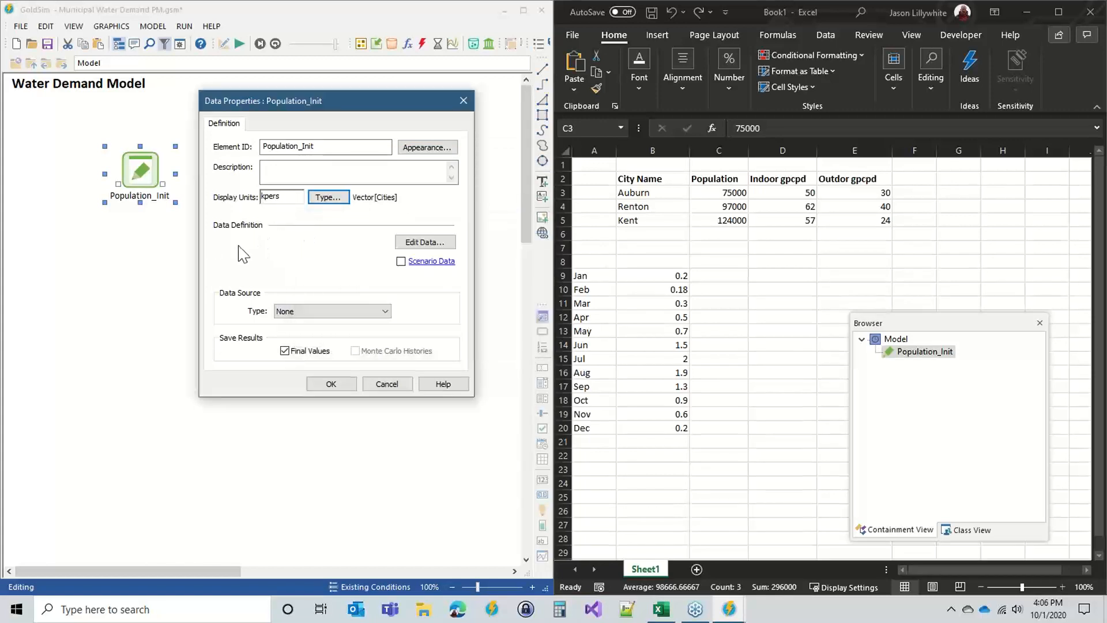
pyautogui.click(427, 243)
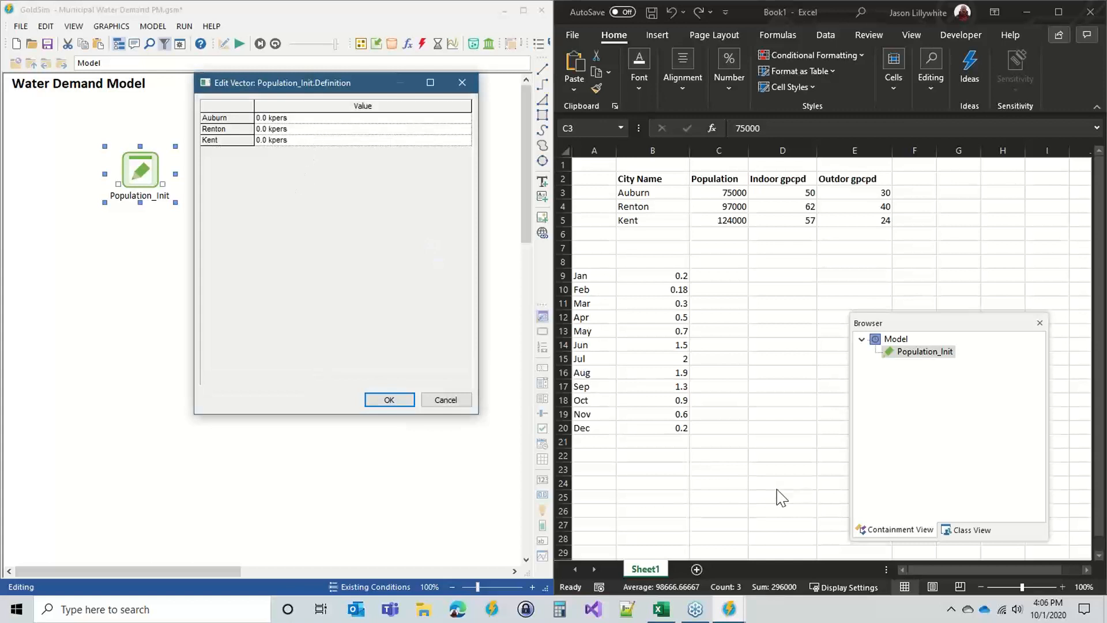
pyautogui.click(389, 400)
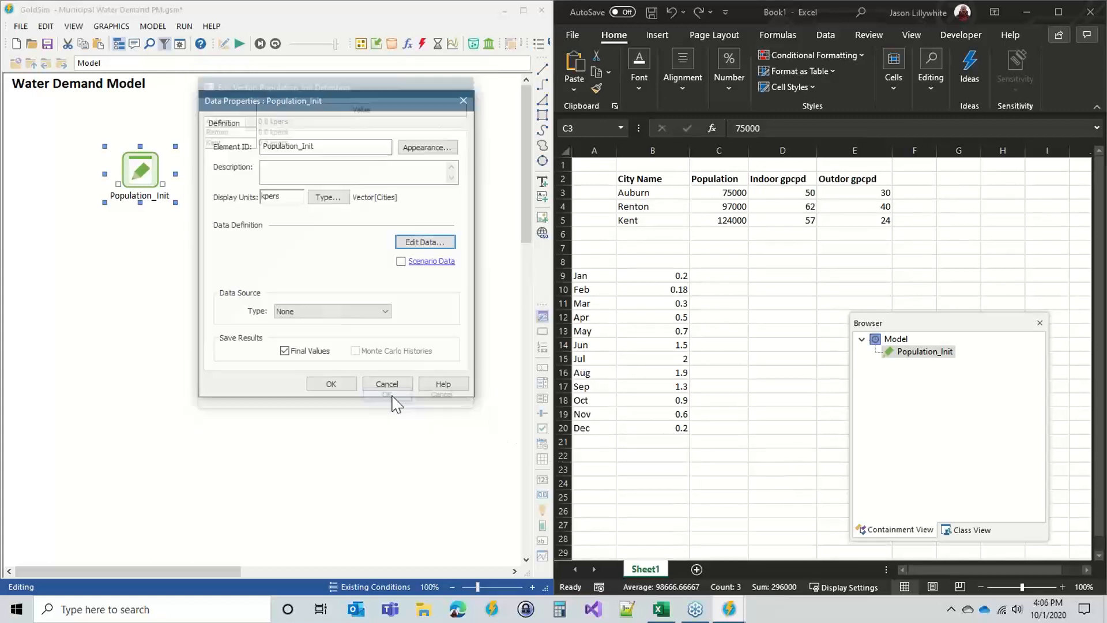
pyautogui.click(329, 384)
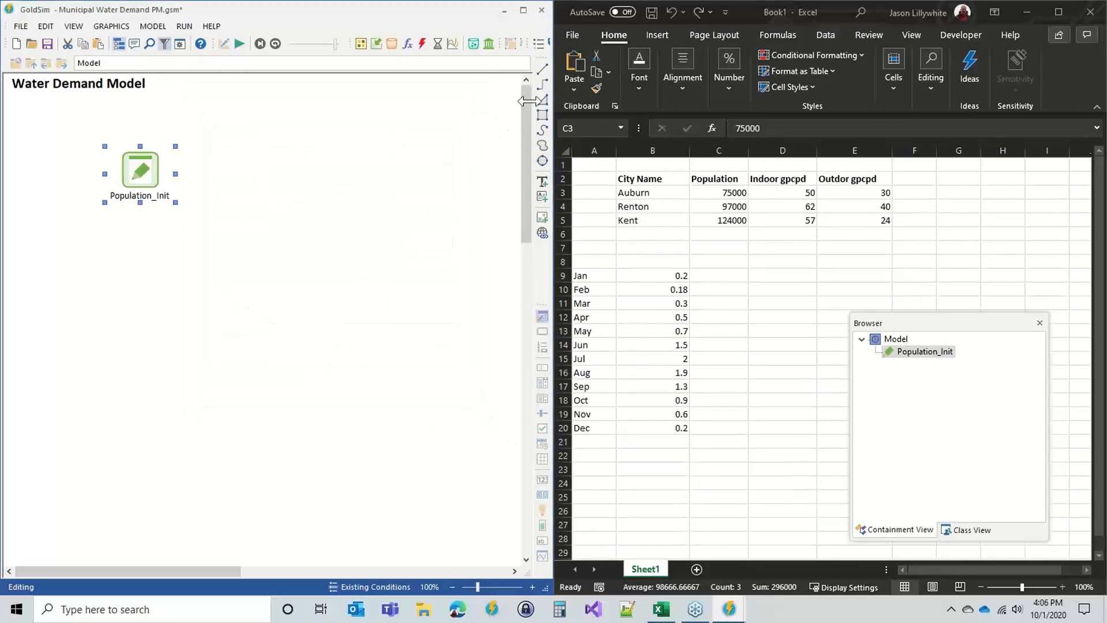
# Delete the Existing Conditions and Growth 10 yr scenarios from the Scenario Manager
pyautogui.click(539, 43)
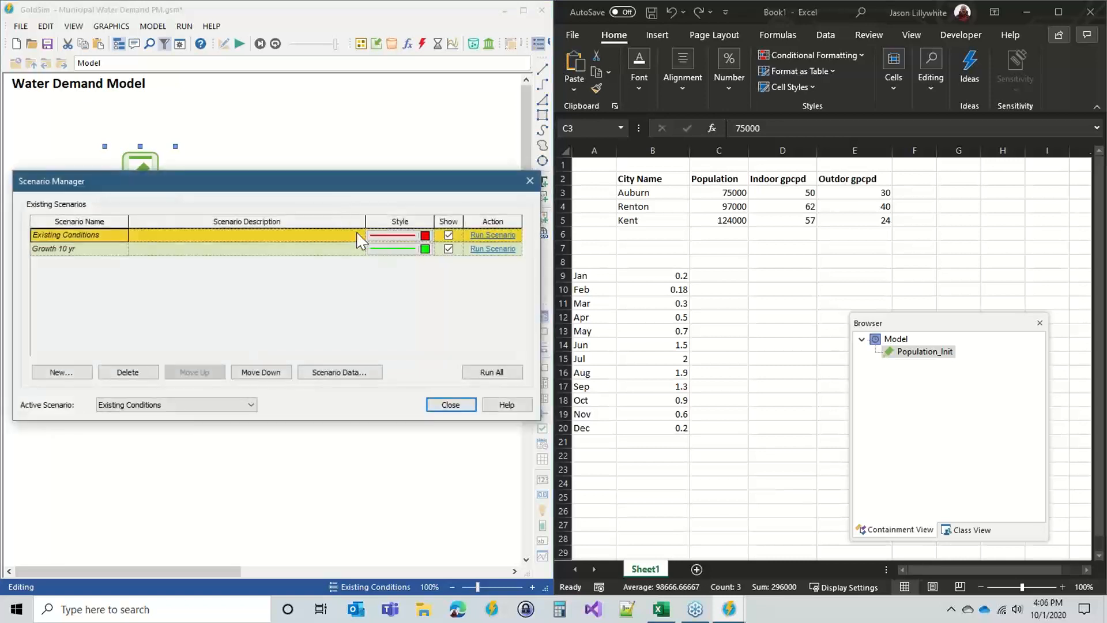
pyautogui.click(128, 372)
pyautogui.click(301, 331)
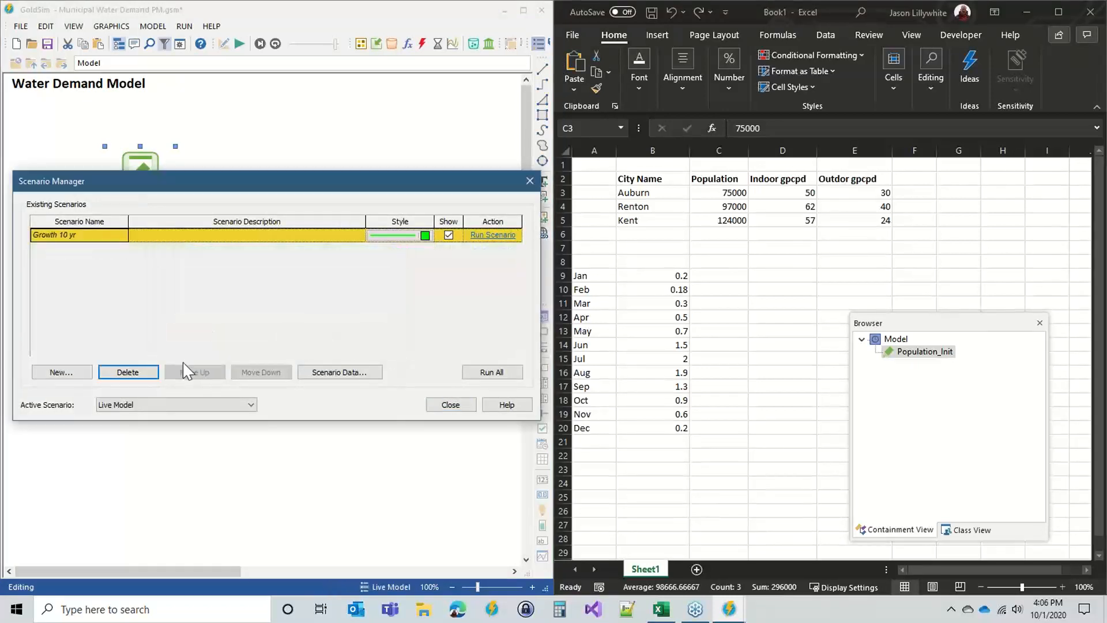
pyautogui.press('Delete')
pyautogui.click(304, 331)
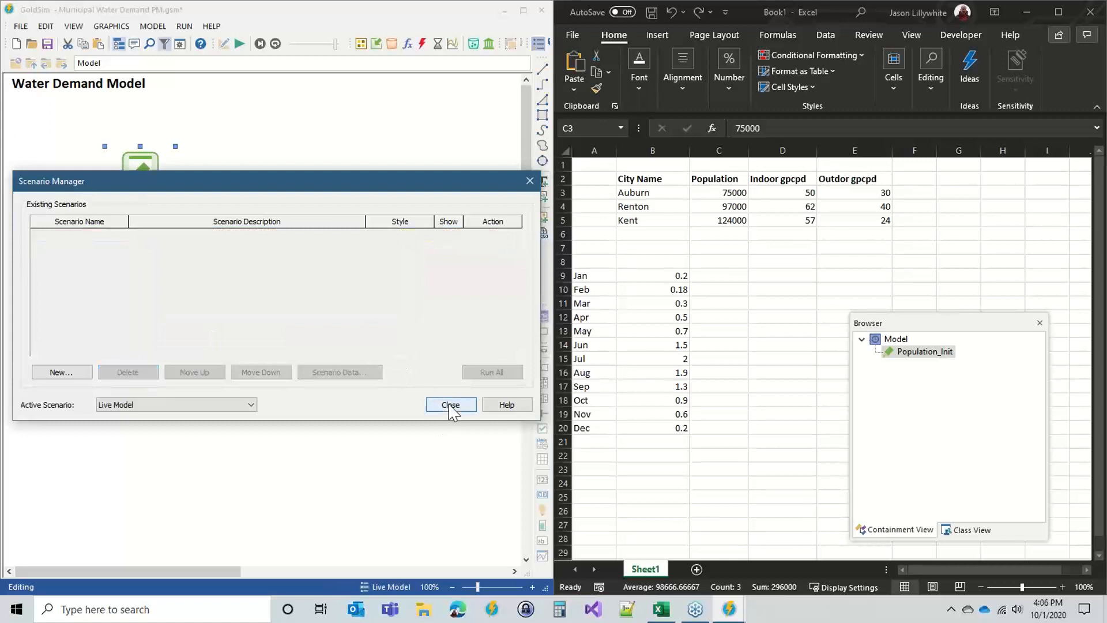
pyautogui.click(451, 405)
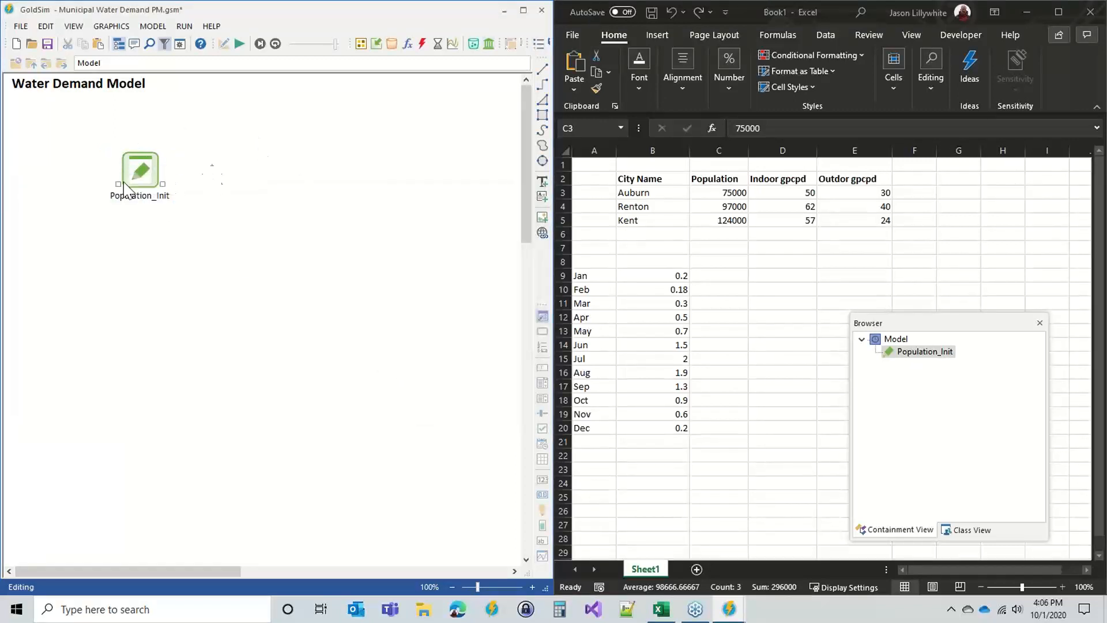
# Move Population_Init slightly left and paste the Excel populations 75000, 97000 and 124000 into its vector for Auburn, Renton and Kent
pyautogui.moveTo(143, 165); pyautogui.dragTo(111, 165)
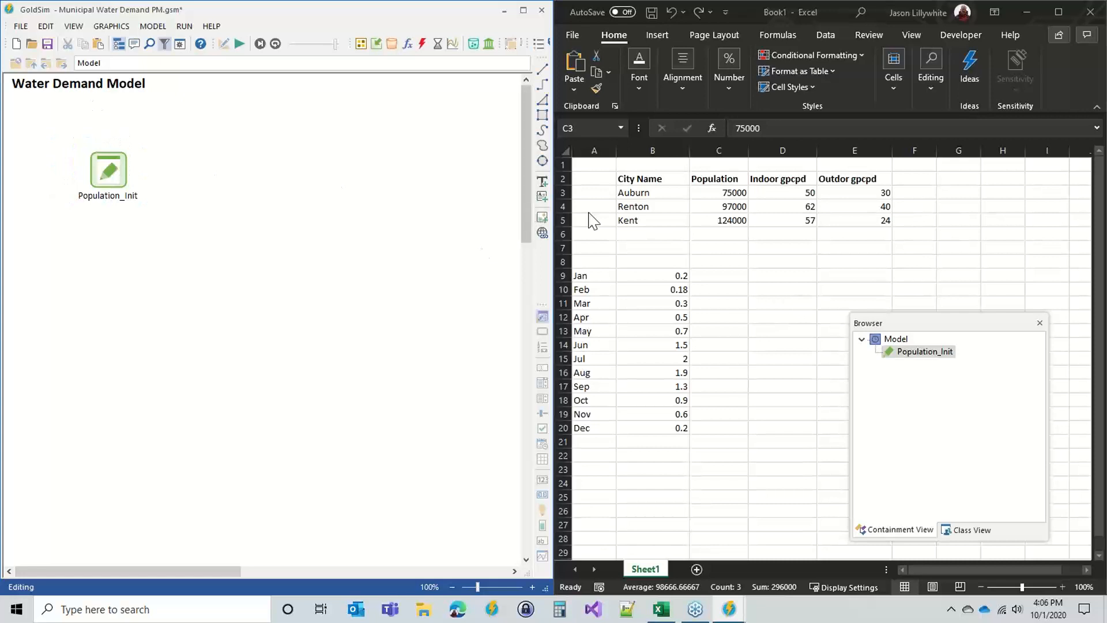
pyautogui.click(763, 208)
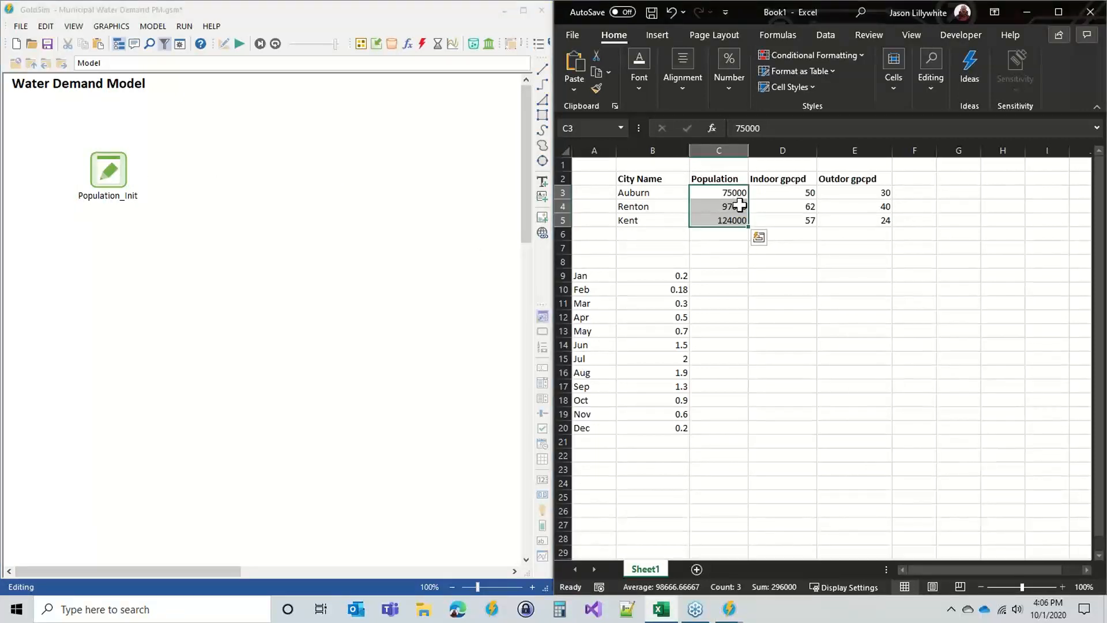
pyautogui.hotkey('ctrl', 'c')
pyautogui.doubleClick(111, 173)
pyautogui.click(370, 297)
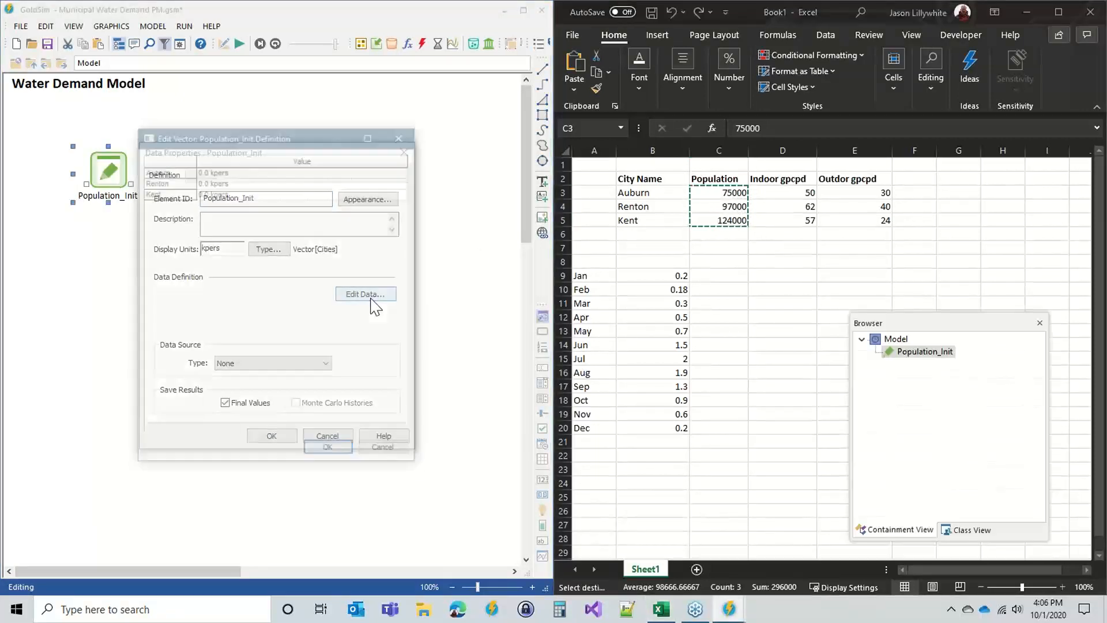
pyautogui.click(198, 171)
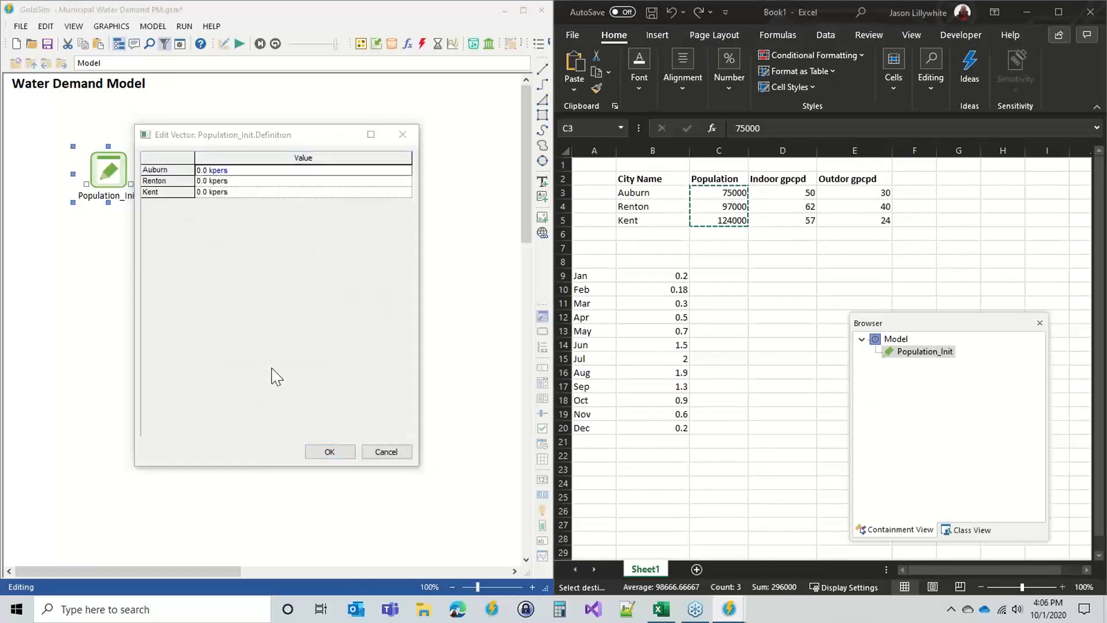
pyautogui.hotkey('ctrl', 'v')
pyautogui.click(323, 452)
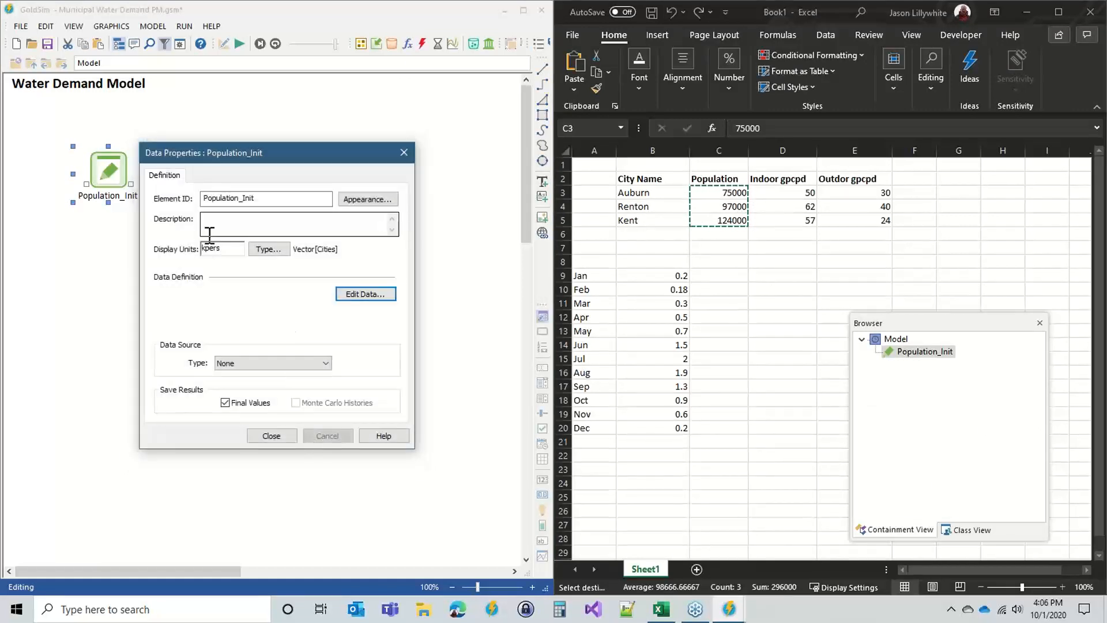
# Check the Population_Init vector values for each city against the element's display units
pyautogui.click(346, 294)
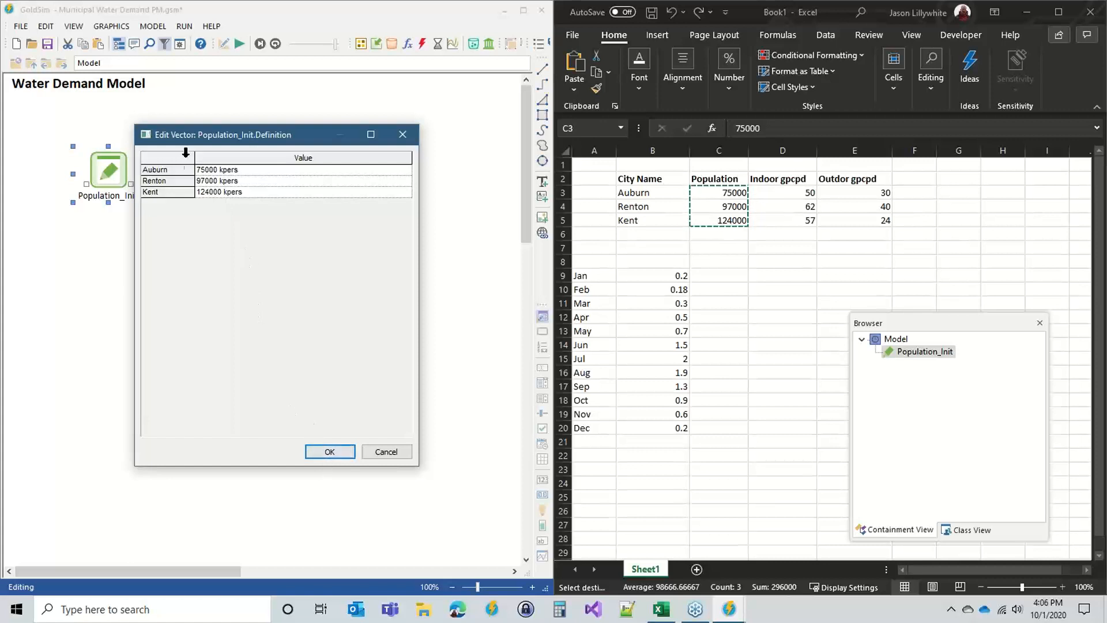
pyautogui.click(329, 452)
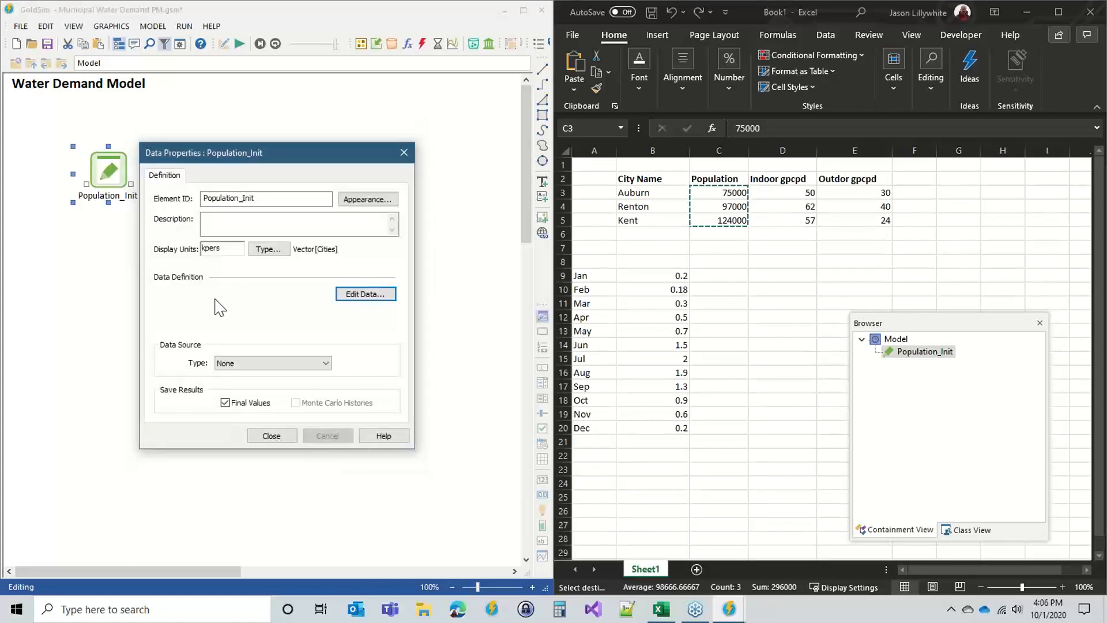
pyautogui.doubleClick(216, 249)
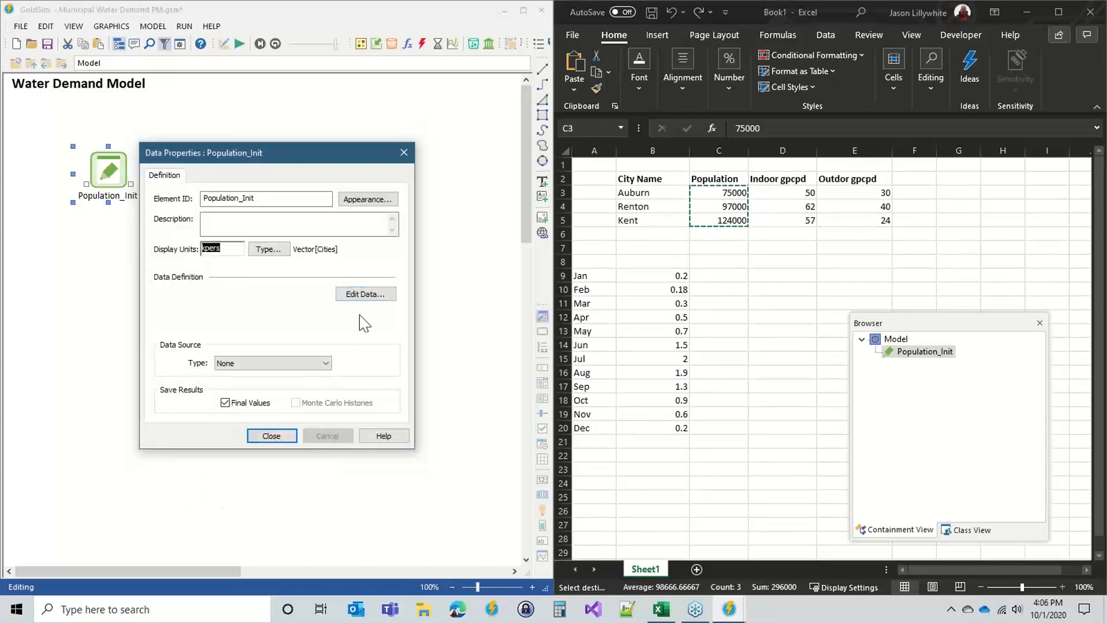
pyautogui.click(353, 297)
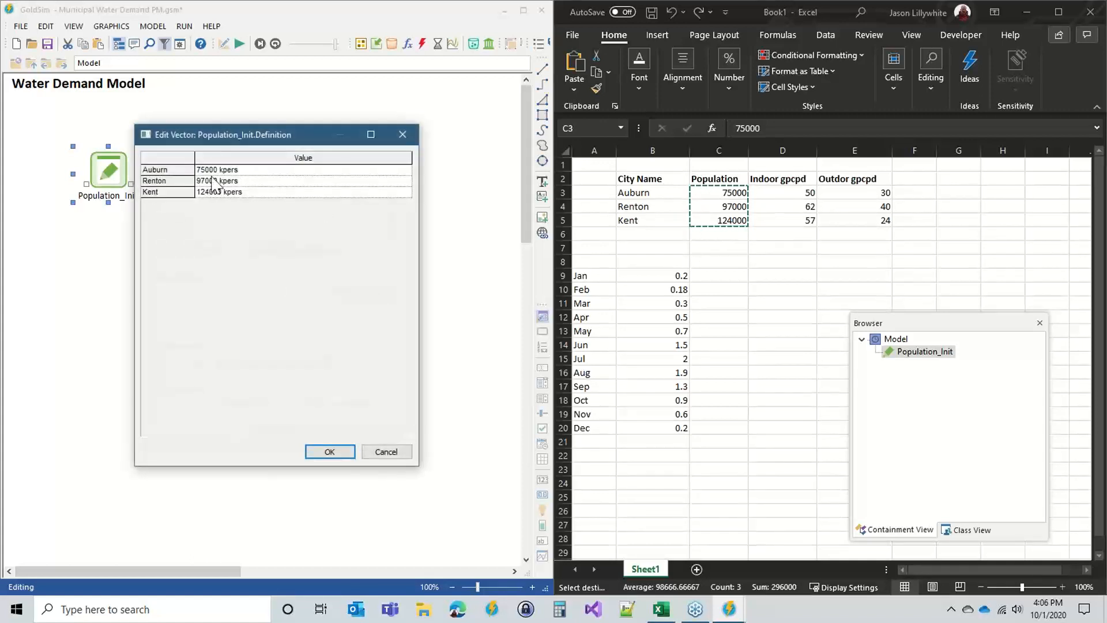
pyautogui.click(327, 453)
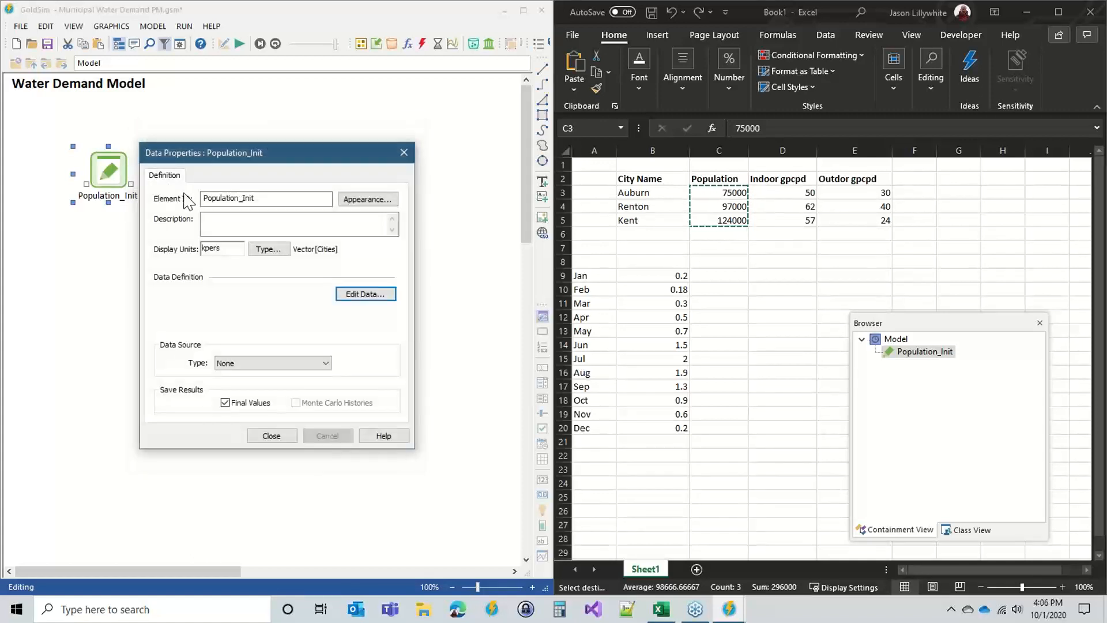
pyautogui.click(271, 436)
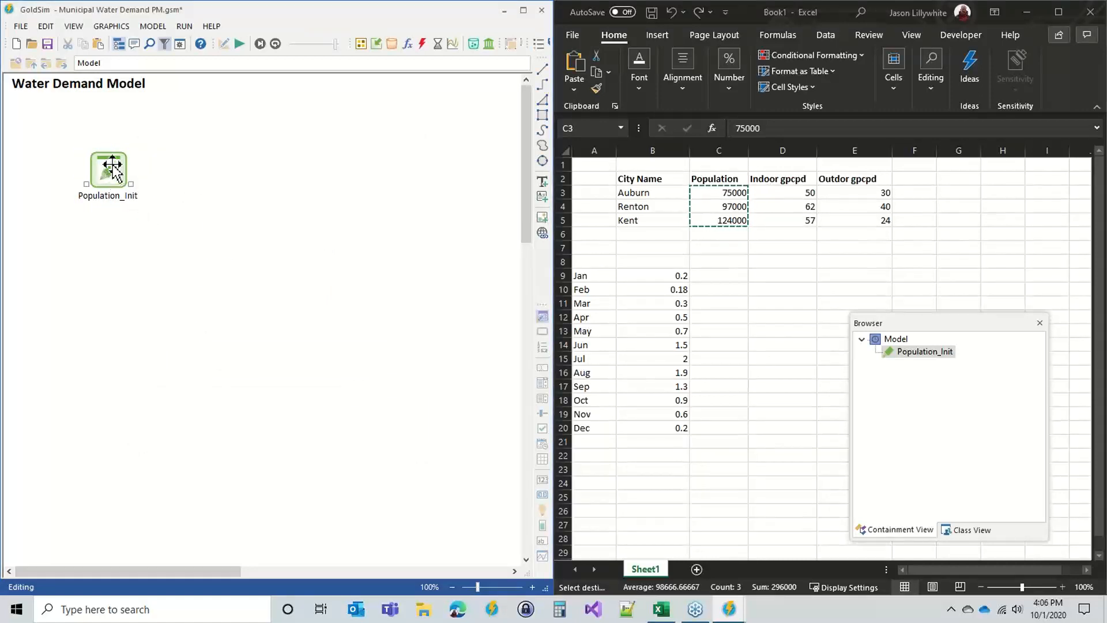
pyautogui.moveTo(111, 165)
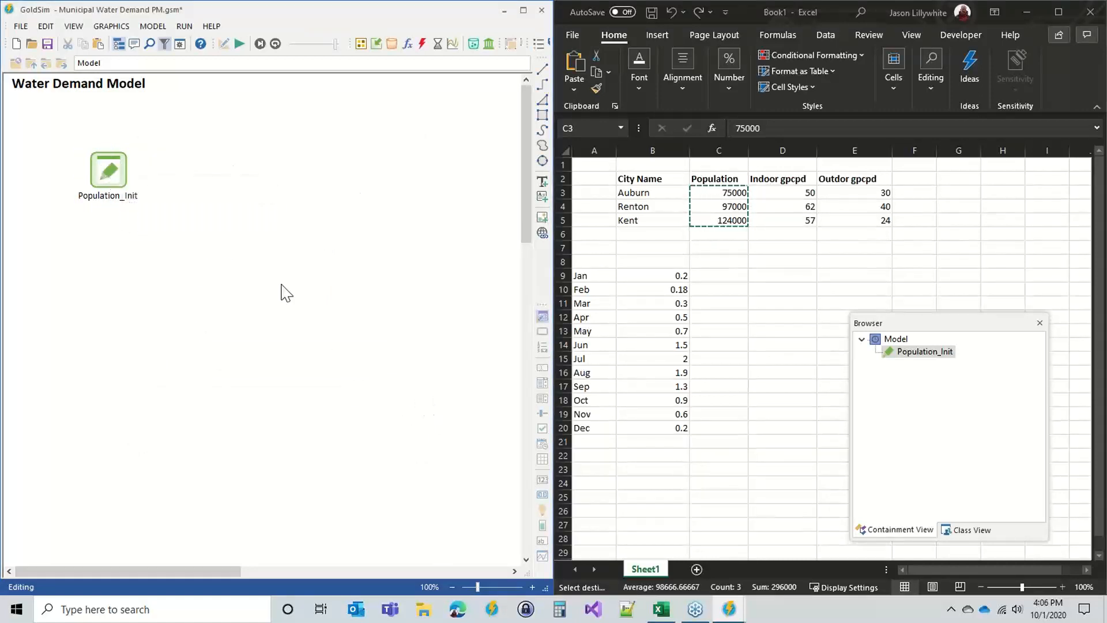
# Add a Container element named Indoor_Demands and place it below and slightly left of Population_Init
pyautogui.rightClick(56, 286)
pyautogui.moveTo(172, 294)
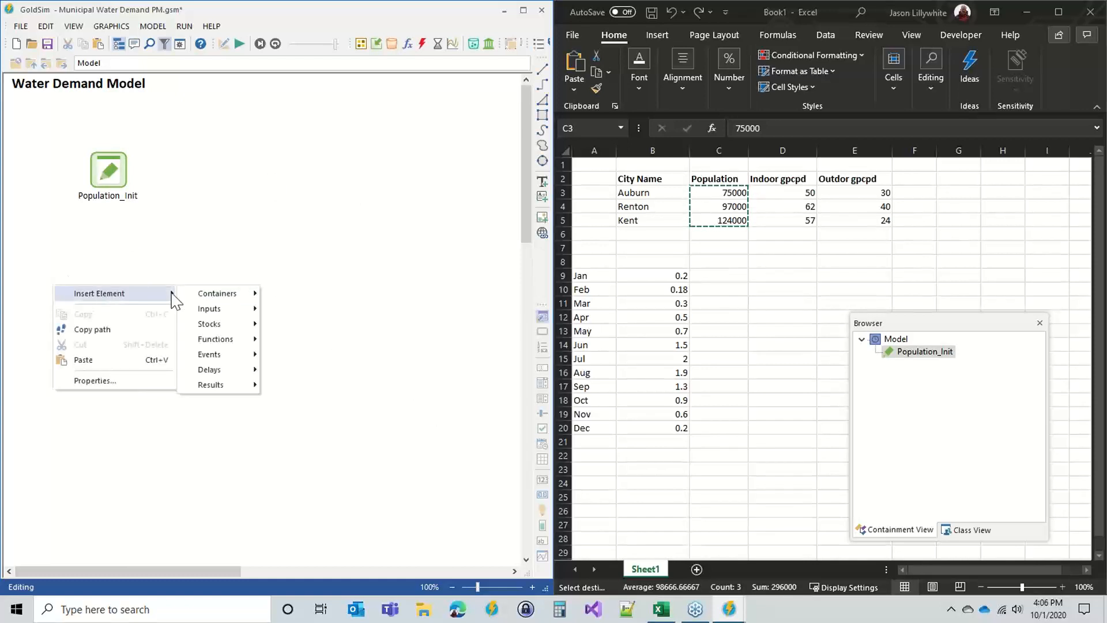
pyautogui.moveTo(224, 302)
pyautogui.click(294, 294)
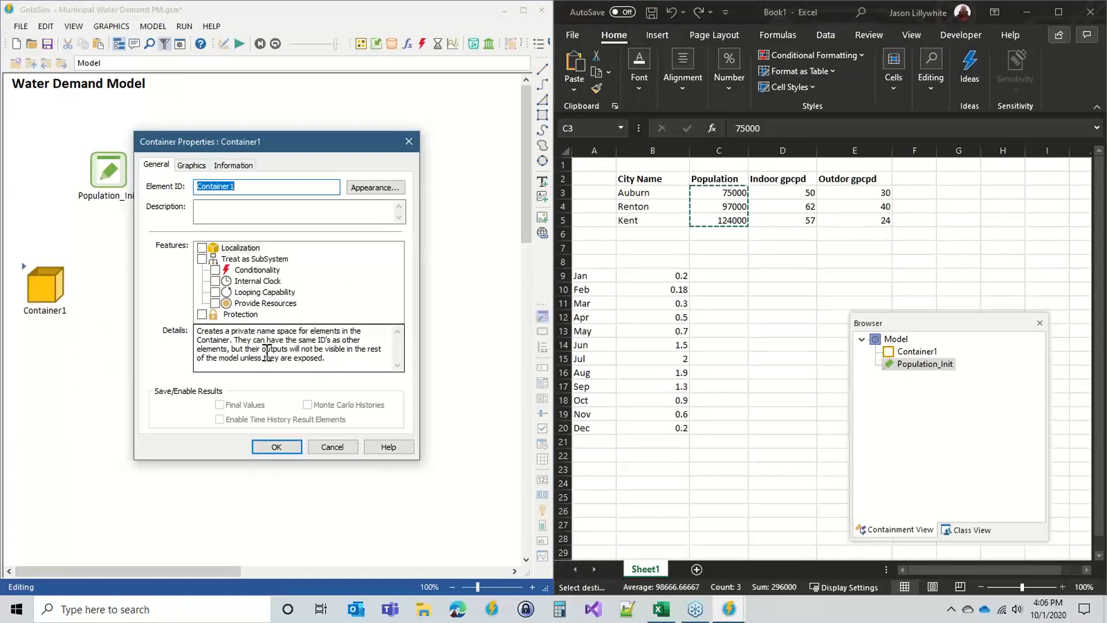
pyautogui.write('Indoor_Demands')
pyautogui.press('Return')
pyautogui.moveTo(48, 294); pyautogui.dragTo(69, 284)
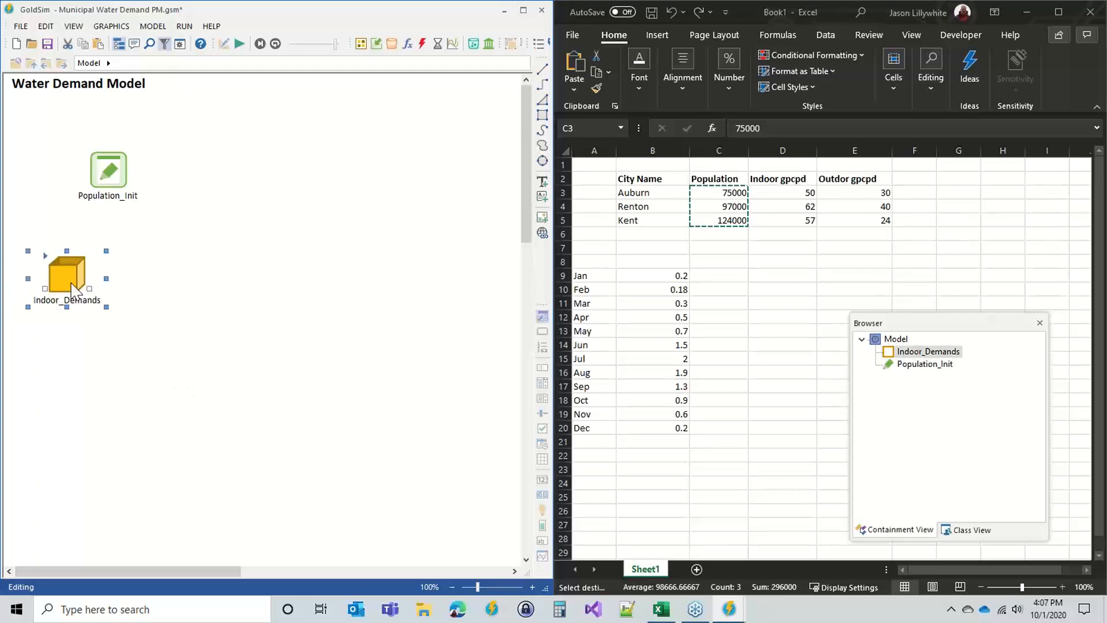
# Add a Container element named Outdoor_Demands beside Indoor_Demands, and reposition the floating Browser up and left over the worksheet
pyautogui.rightClick(172, 276)
pyautogui.moveTo(248, 283)
pyautogui.moveTo(331, 283)
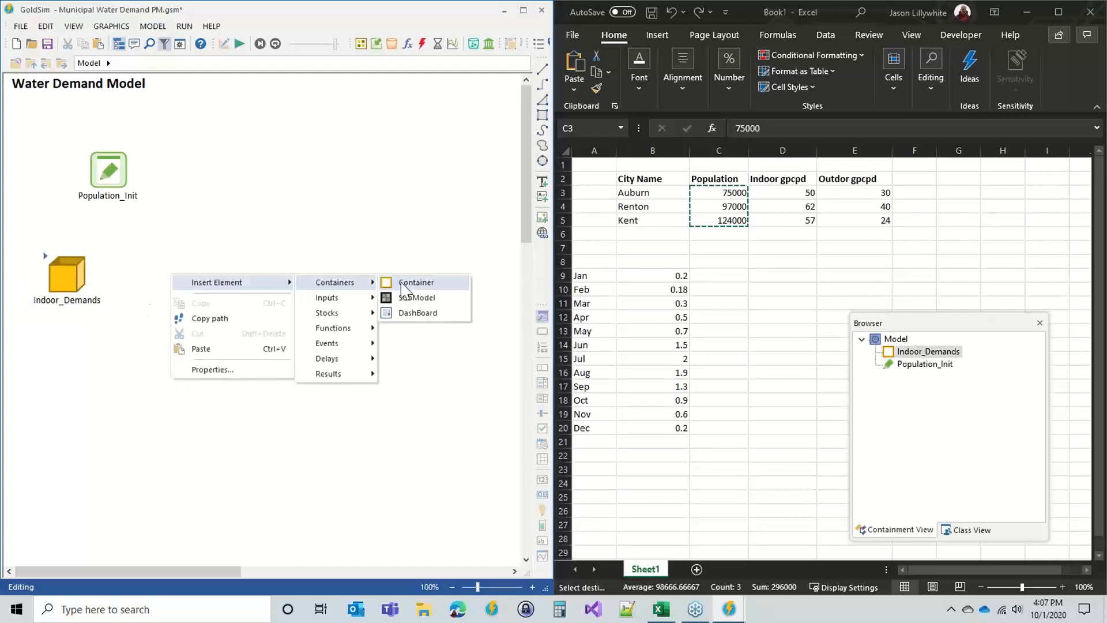
pyautogui.click(405, 282)
pyautogui.write('Outdoor_Demands')
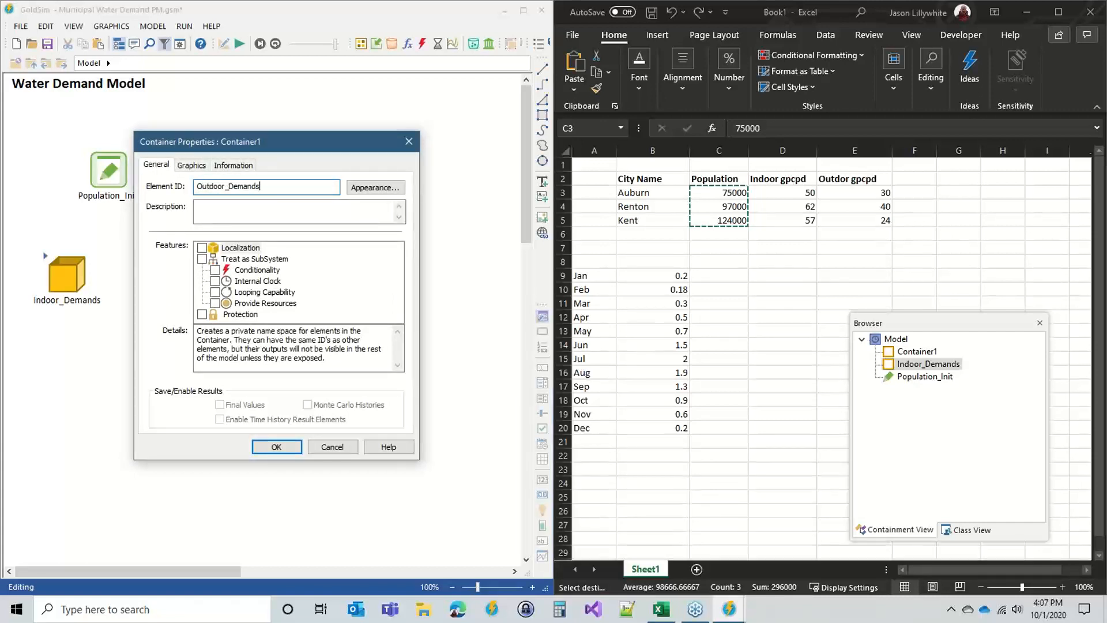
pyautogui.press('Return')
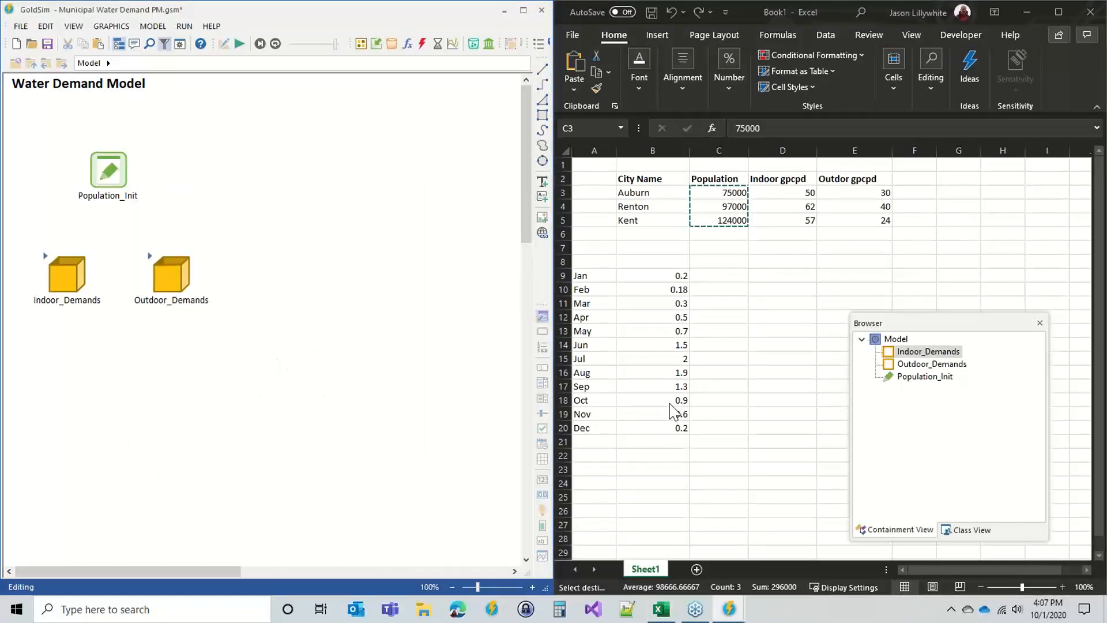
pyautogui.moveTo(923, 351); pyautogui.dragTo(793, 267)
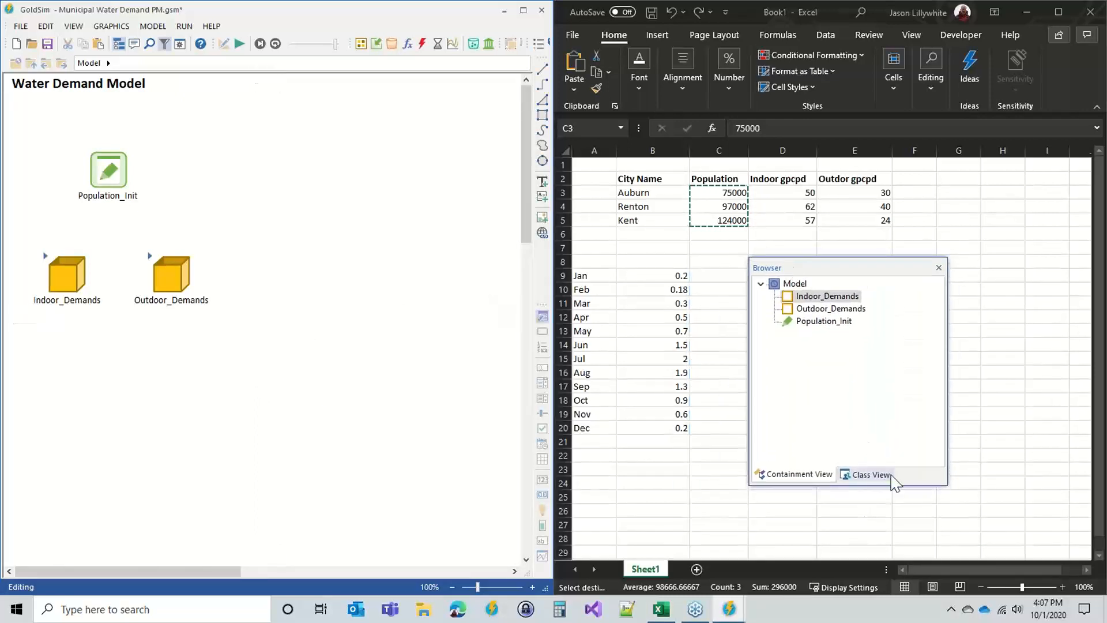
# Make the floating Browser taller and shift it slightly right, and move Population_Init slightly right so it sits above and between the two containers
pyautogui.moveTo(897, 486); pyautogui.dragTo(897, 527)
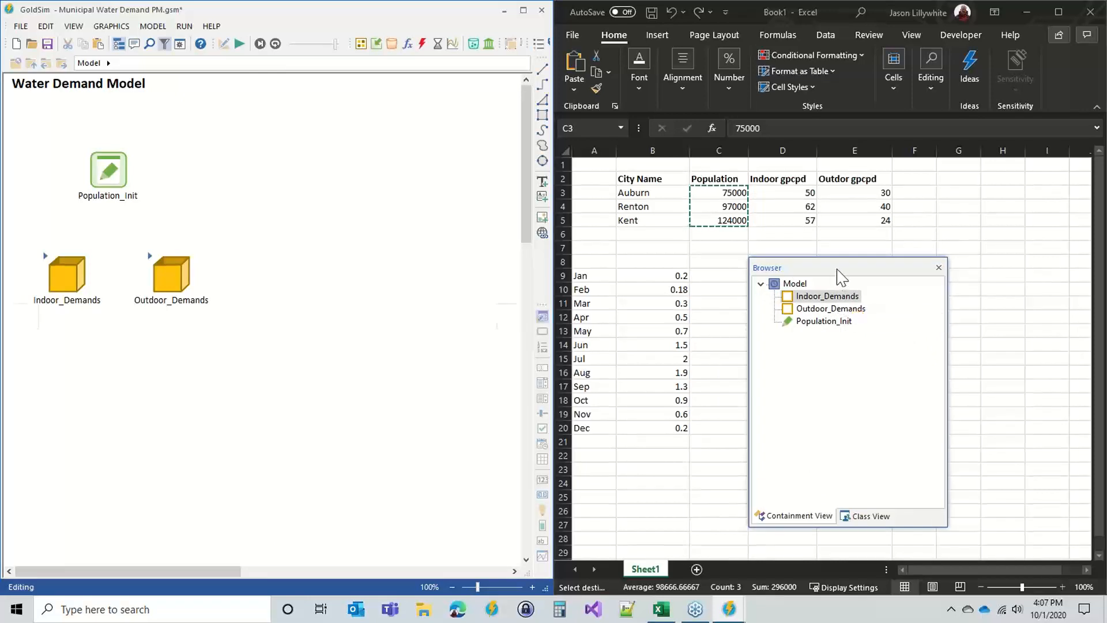
pyautogui.moveTo(839, 269); pyautogui.dragTo(843, 287)
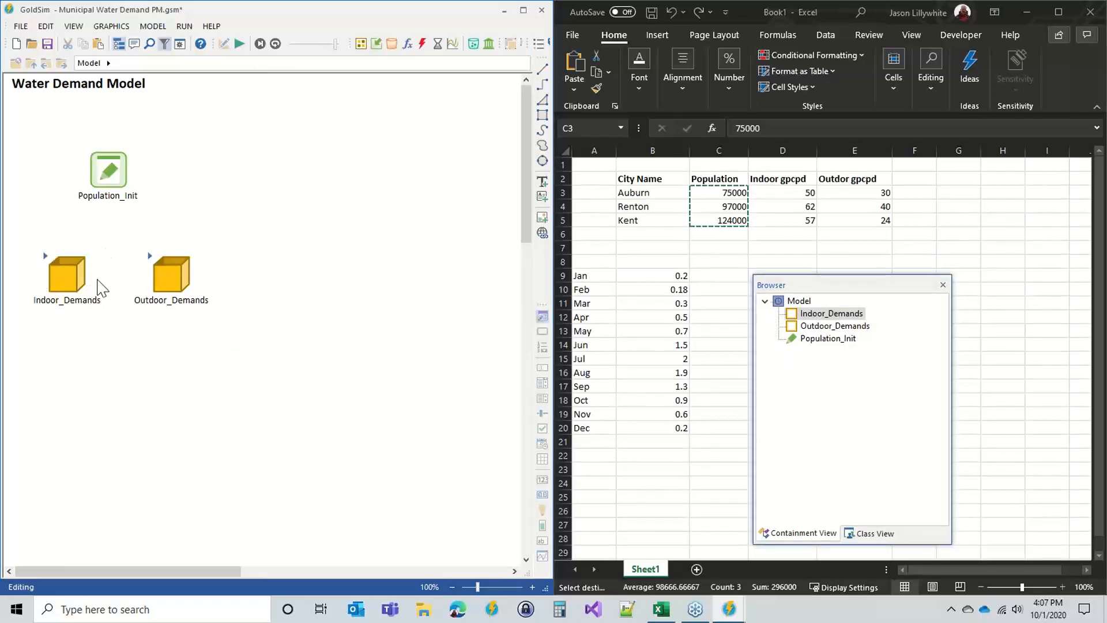
pyautogui.click(110, 169)
pyautogui.moveTo(110, 168); pyautogui.dragTo(121, 169)
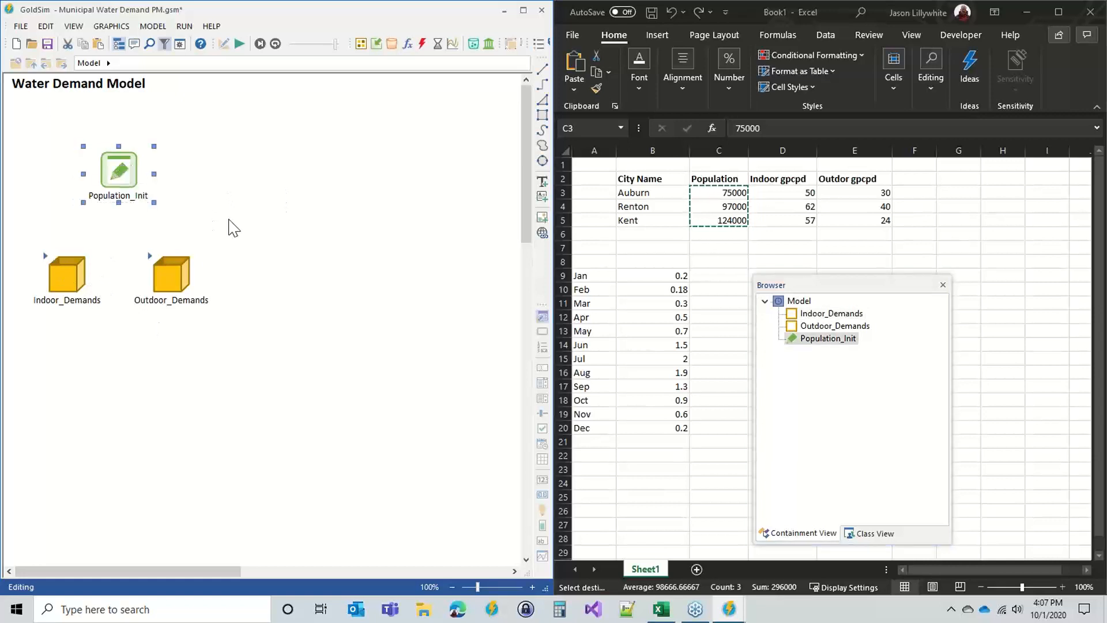
pyautogui.click(39, 304)
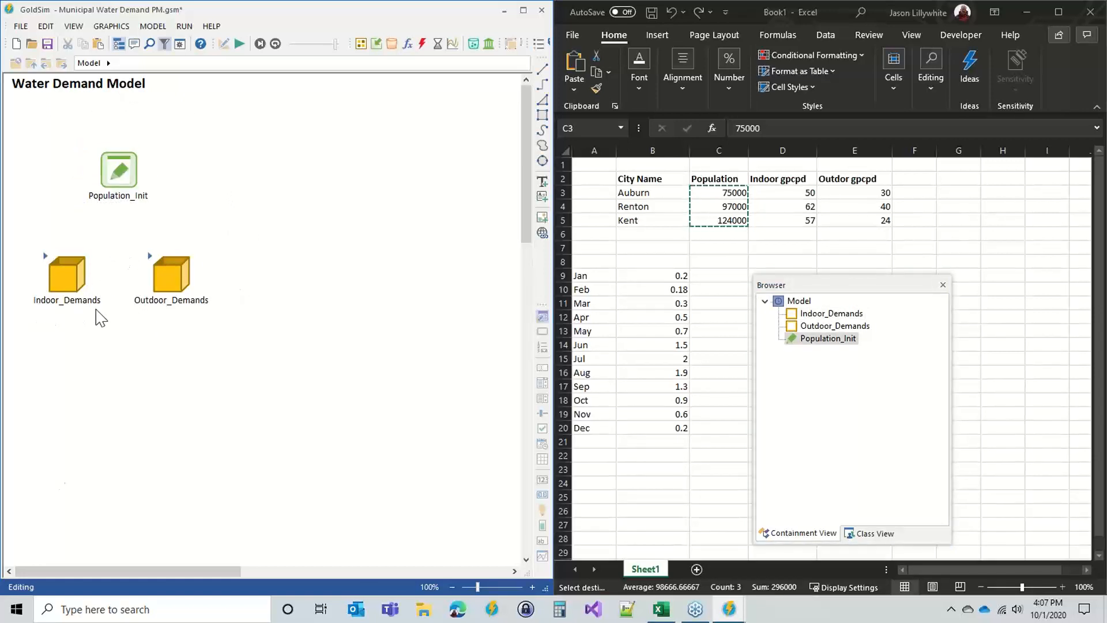
pyautogui.click(32, 483)
pyautogui.moveTo(828, 292); pyautogui.dragTo(843, 289)
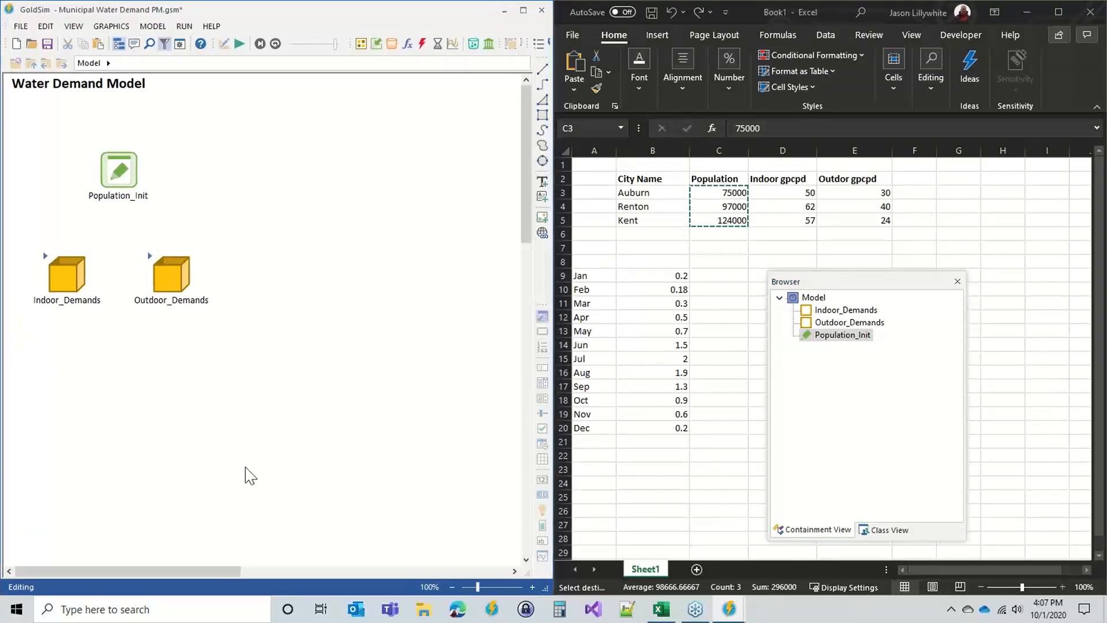
# Localize the Indoor_Demands and Outdoor_Demands containers
pyautogui.rightClick(75, 286)
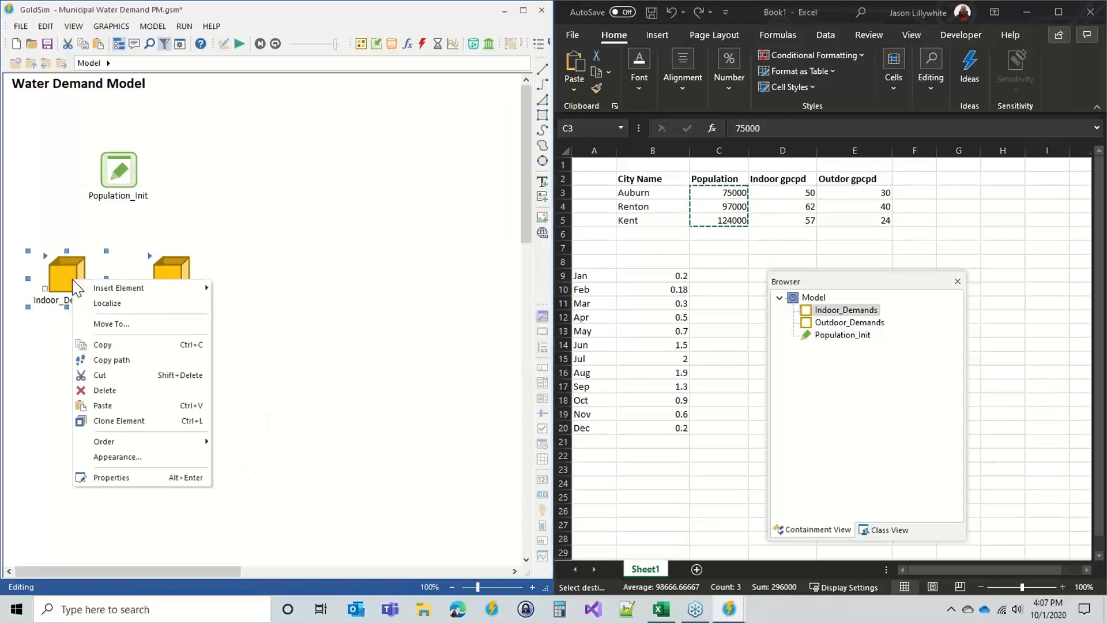
pyautogui.click(222, 333)
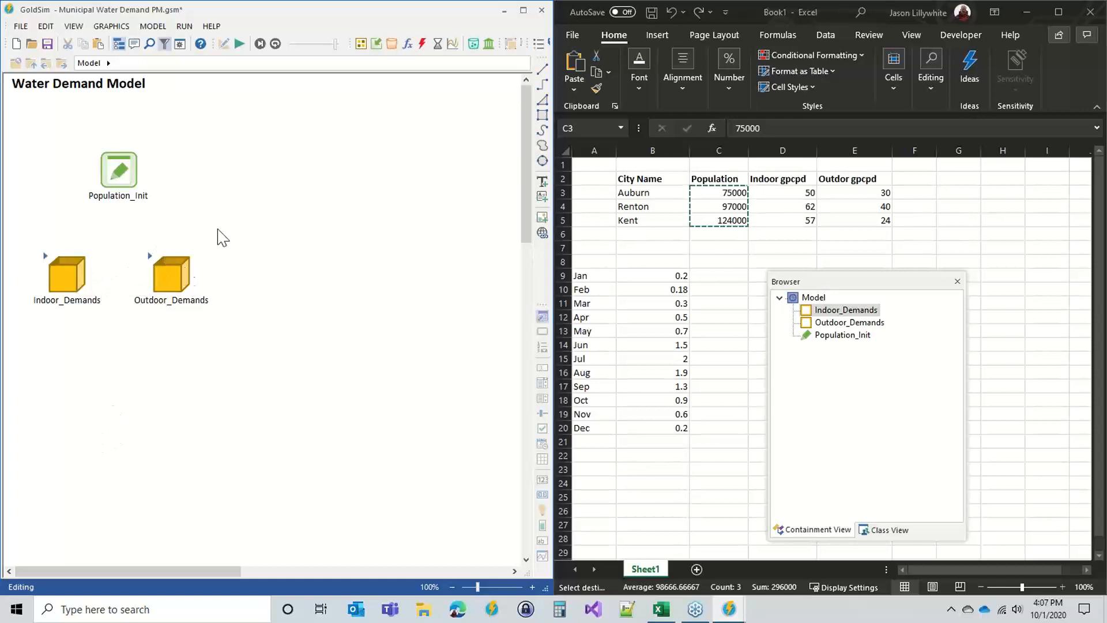
pyautogui.click(155, 287)
pyautogui.click(170, 274)
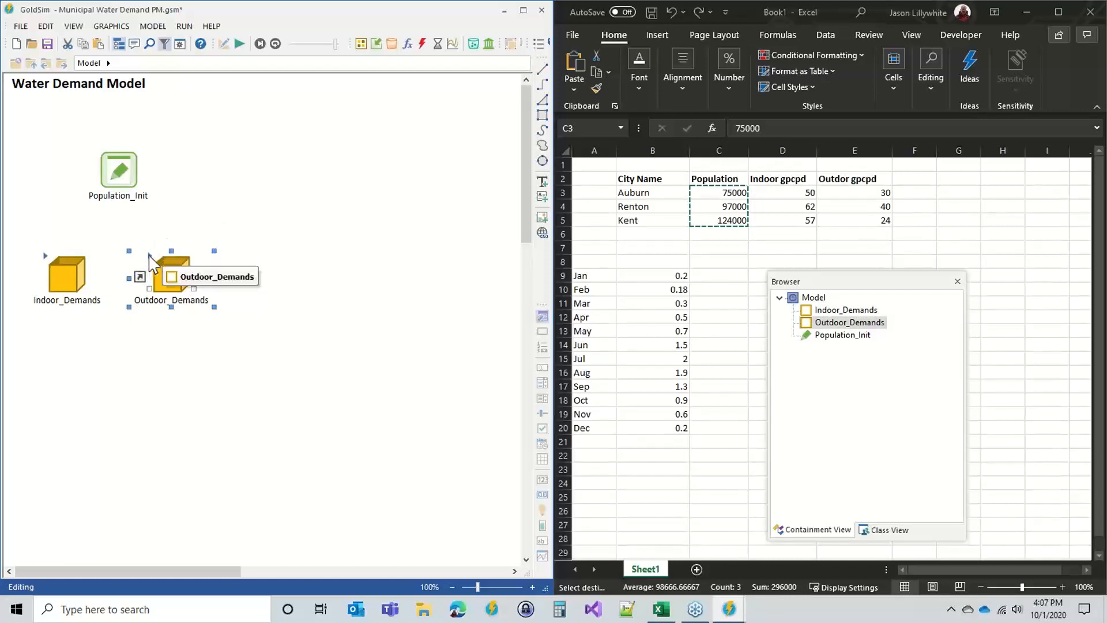
pyautogui.click(59, 277)
pyautogui.rightClick(57, 278)
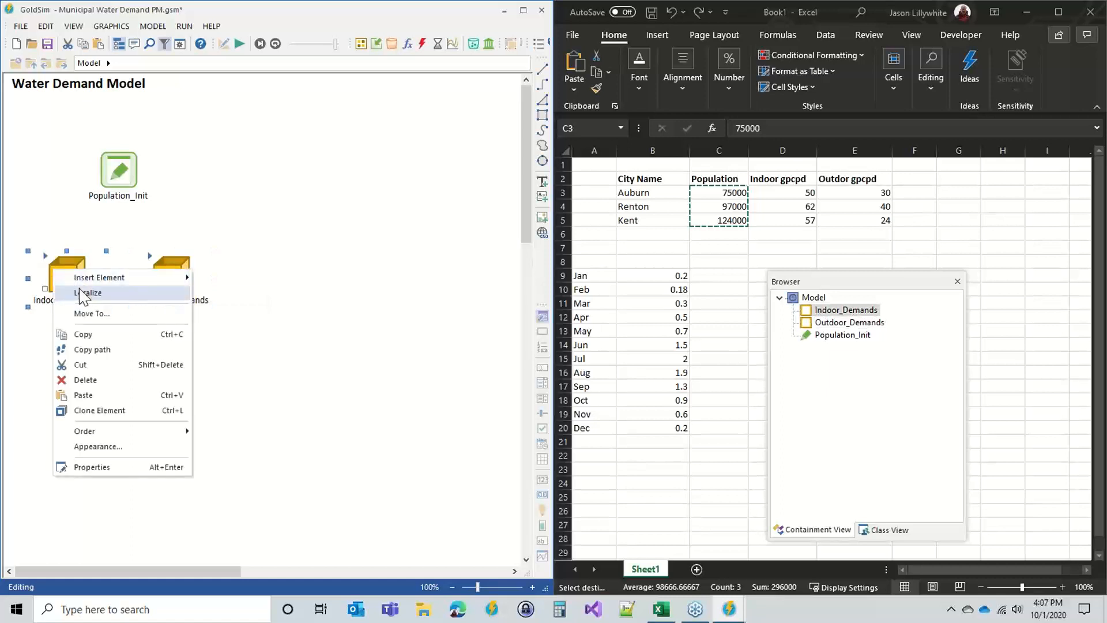
pyautogui.click(82, 293)
pyautogui.rightClick(166, 277)
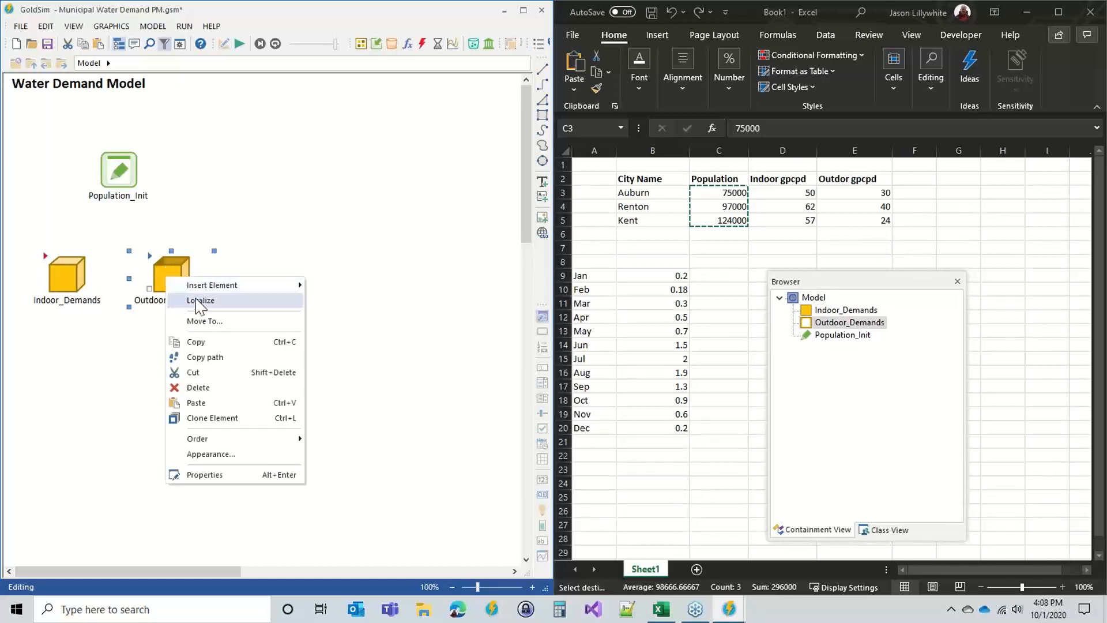
pyautogui.click(170, 298)
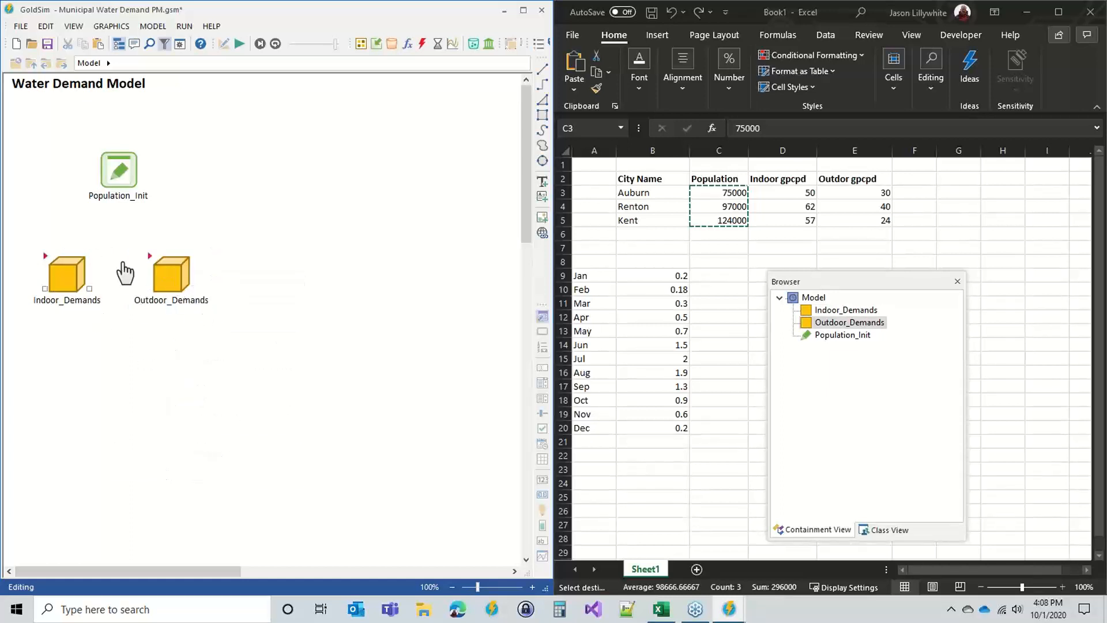
# Open the Indoor_Demands container and check the Indoor gpcpd column in the Excel sheet
pyautogui.click(49, 260)
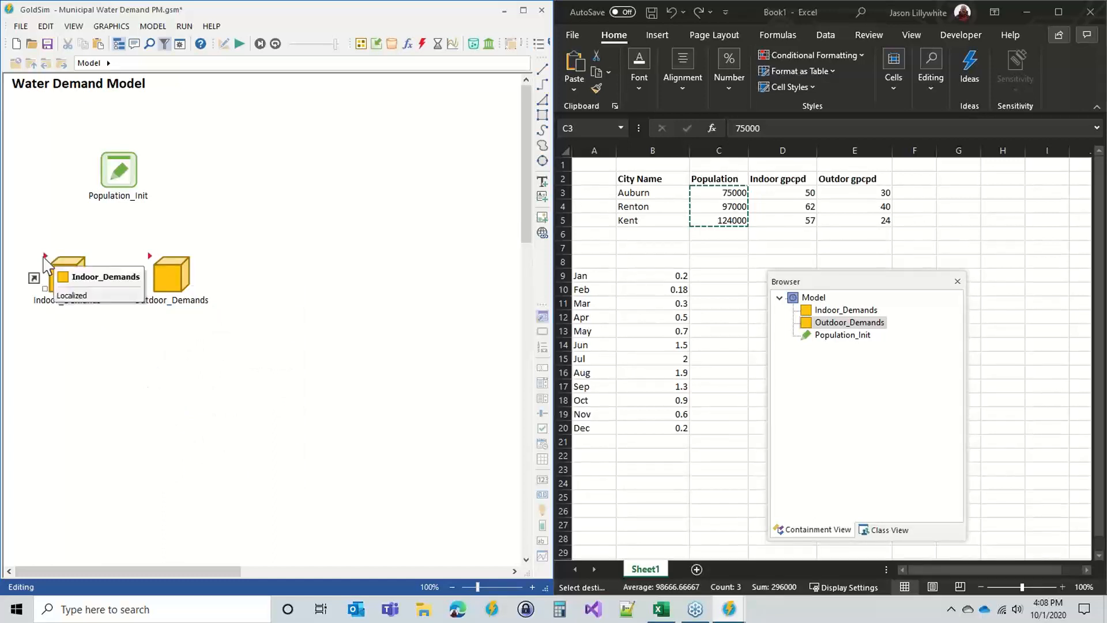
pyautogui.doubleClick(47, 264)
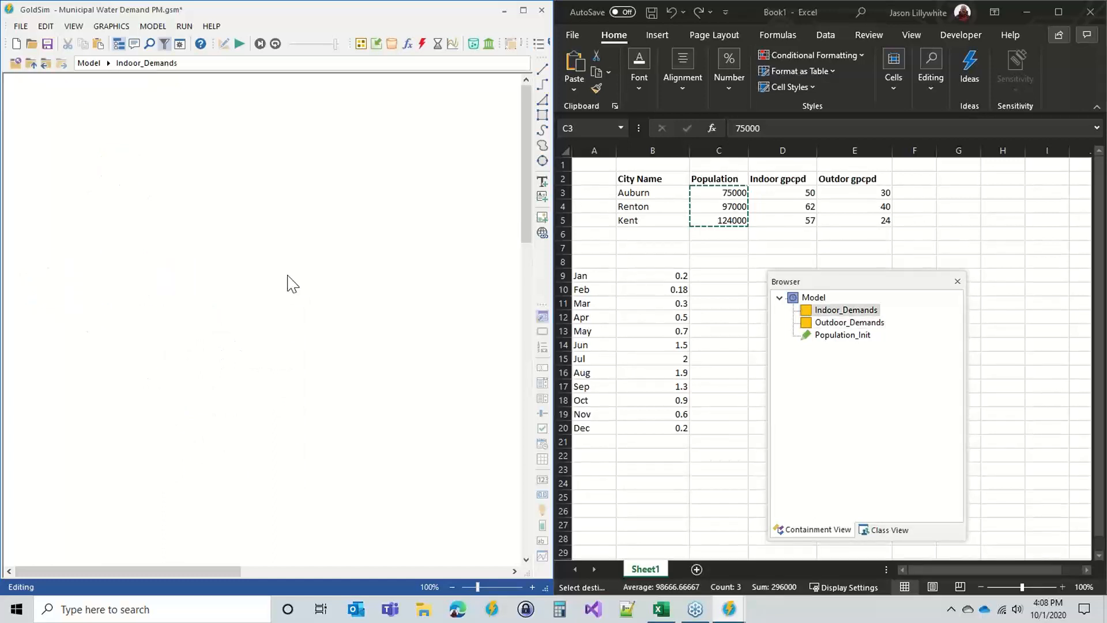
pyautogui.hotkey('alt', 'Tab')
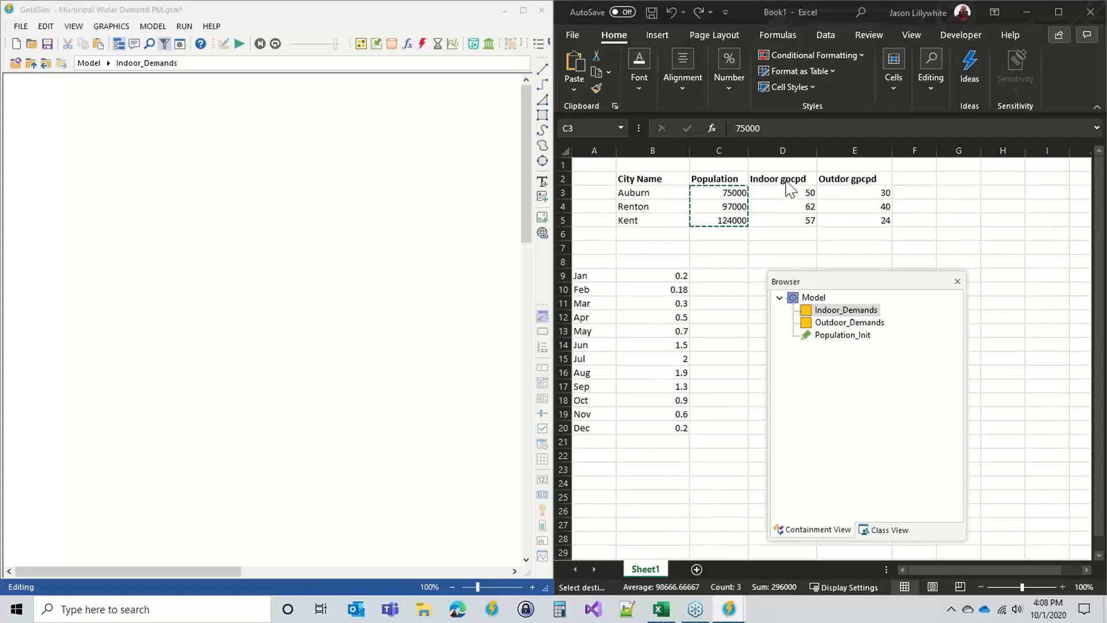
pyautogui.hotkey('alt', 'Tab')
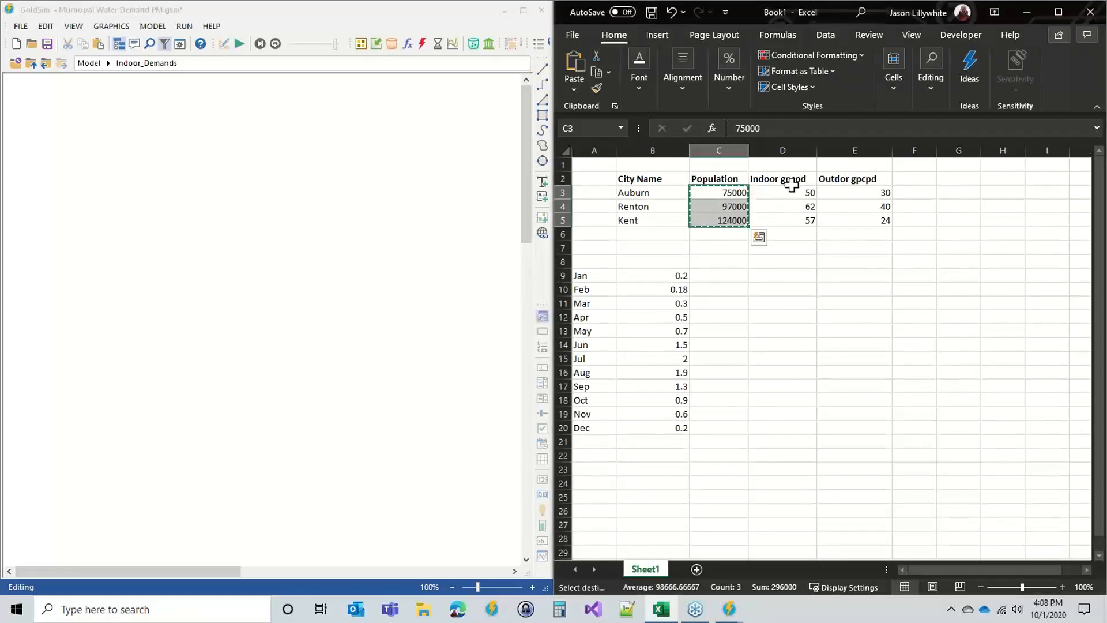
pyautogui.click(99, 136)
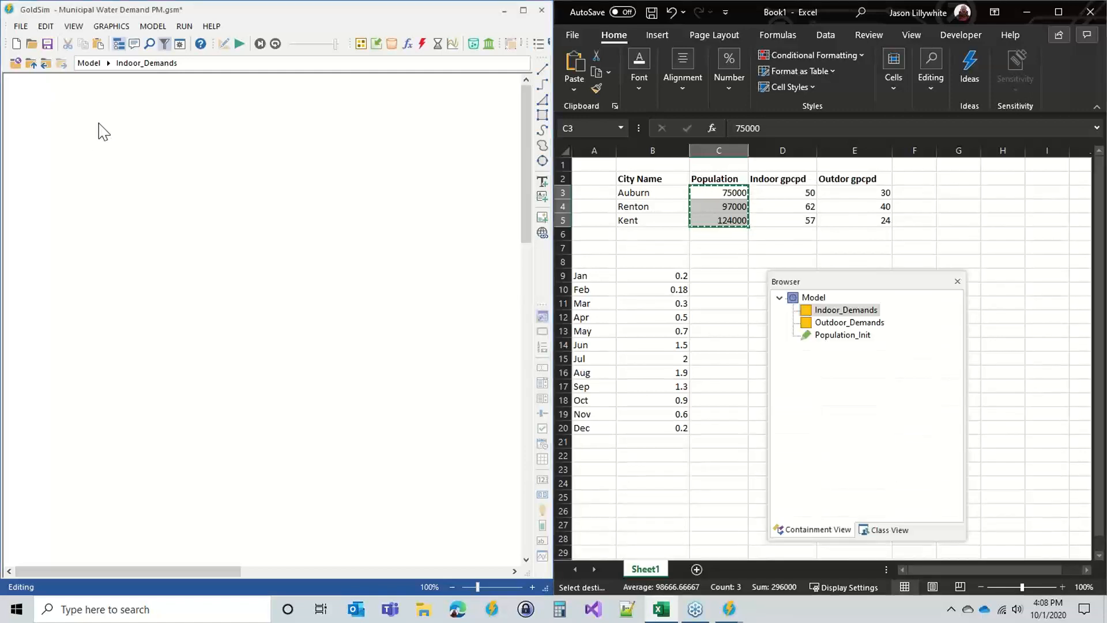
pyautogui.click(154, 26)
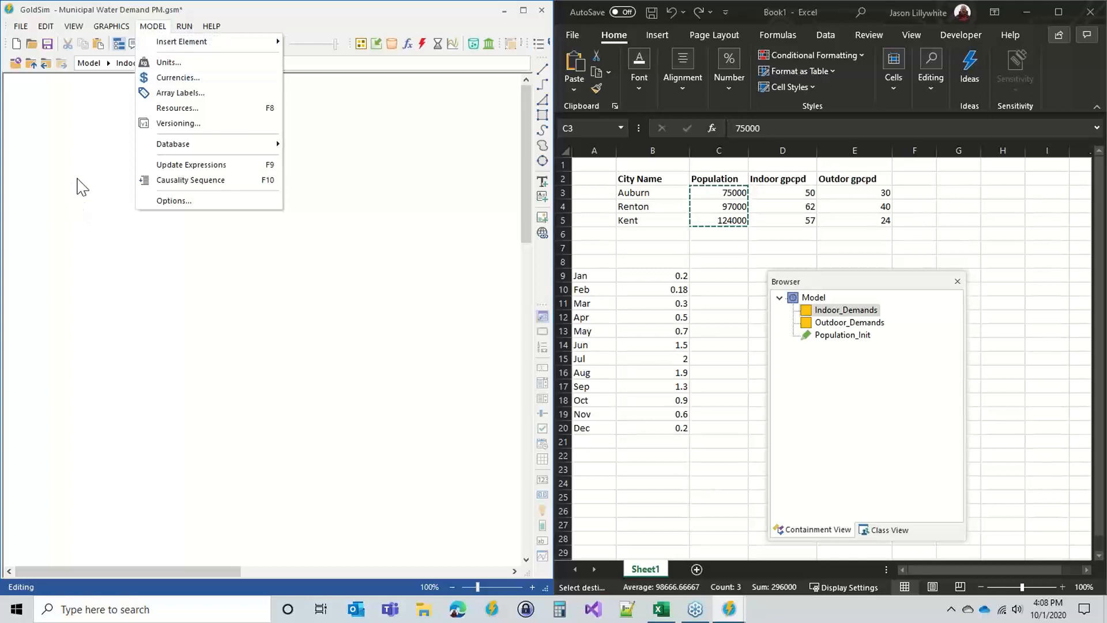
pyautogui.click(83, 187)
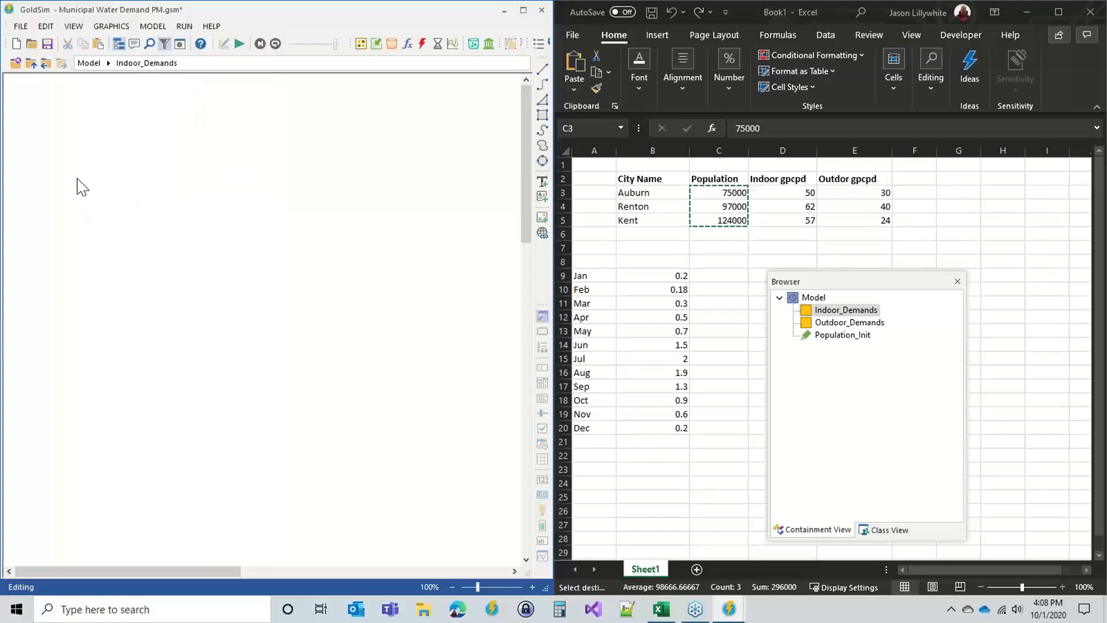
# Insert a Data element in the Indoor_Demands container, keeping its default scalar properties
pyautogui.click(377, 43)
pyautogui.click(410, 73)
pyautogui.click(131, 153)
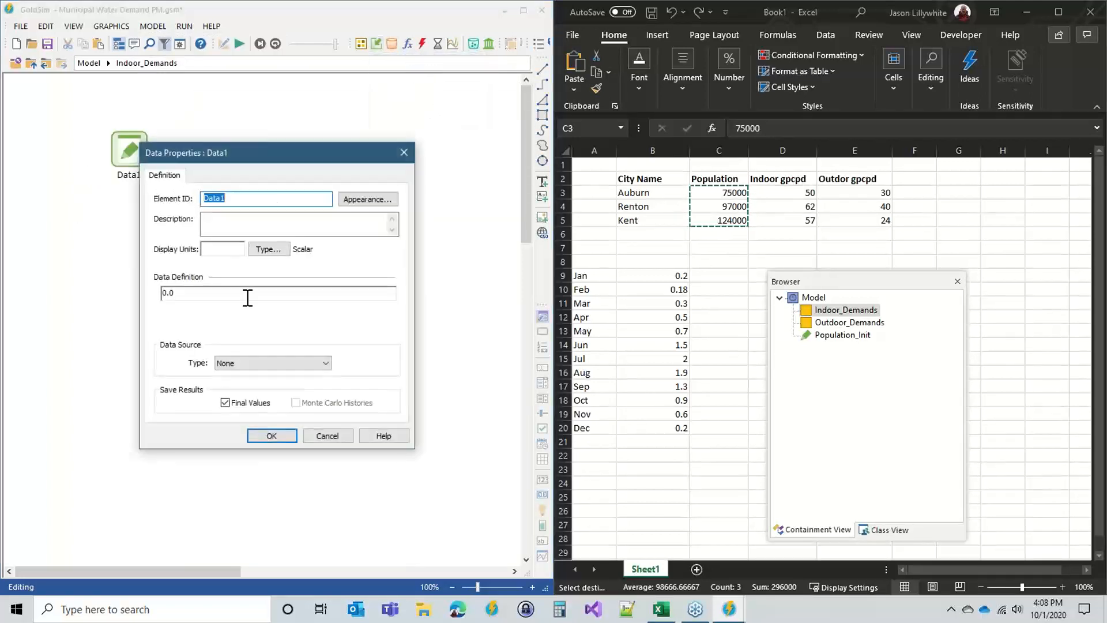
pyautogui.moveTo(244, 155); pyautogui.dragTo(292, 113)
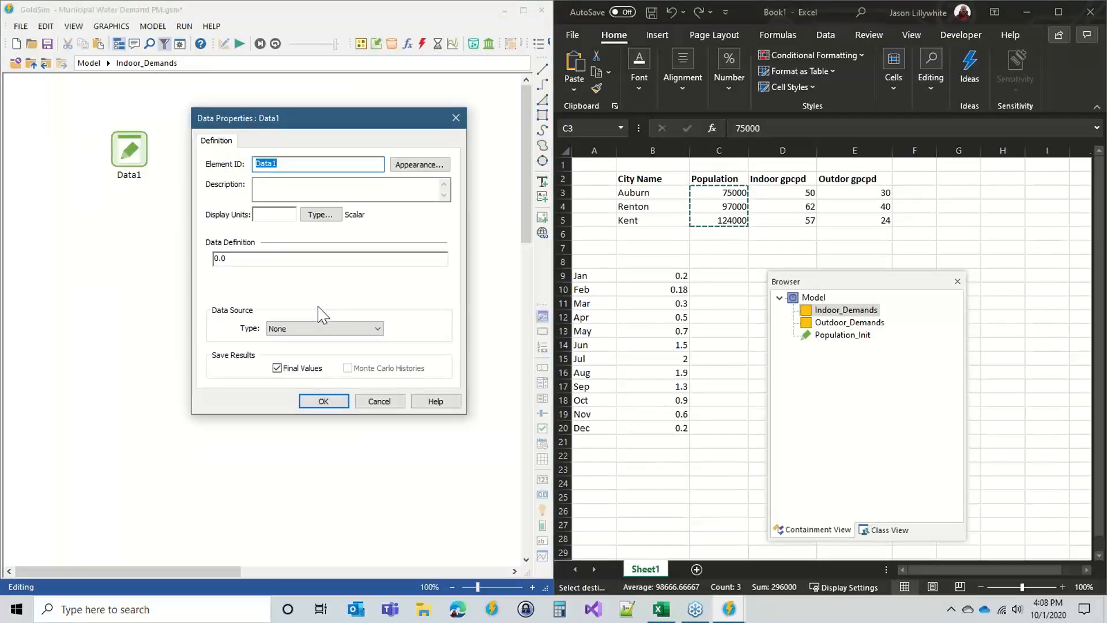
pyautogui.click(340, 403)
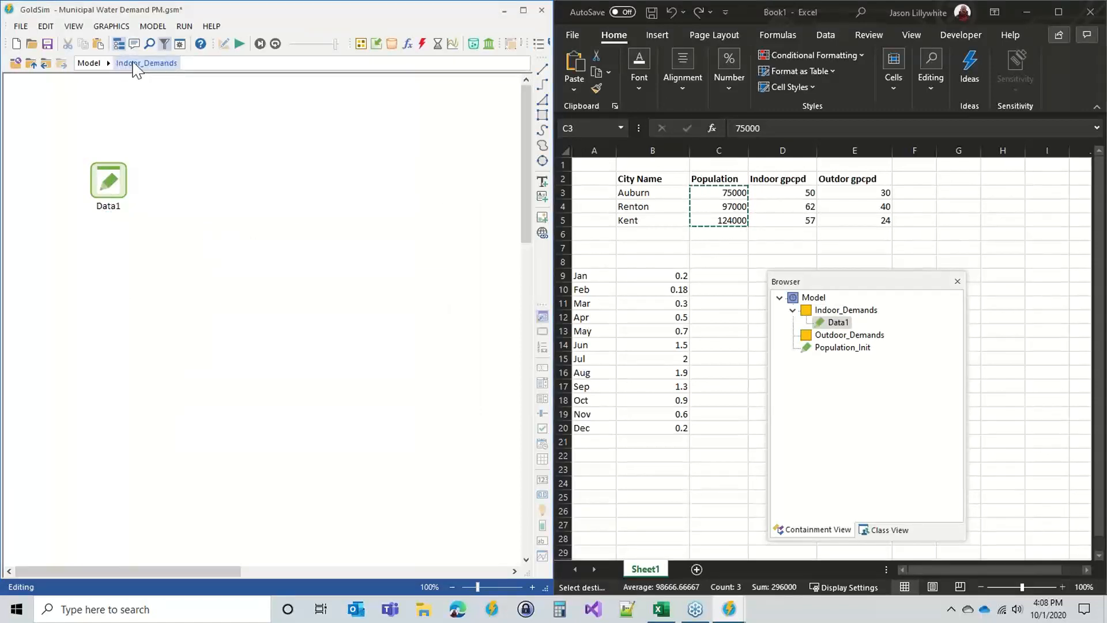
# Add the text "Indoor Demands" as a title in the container's upper-left corner and enlarge its text box
pyautogui.click(542, 181)
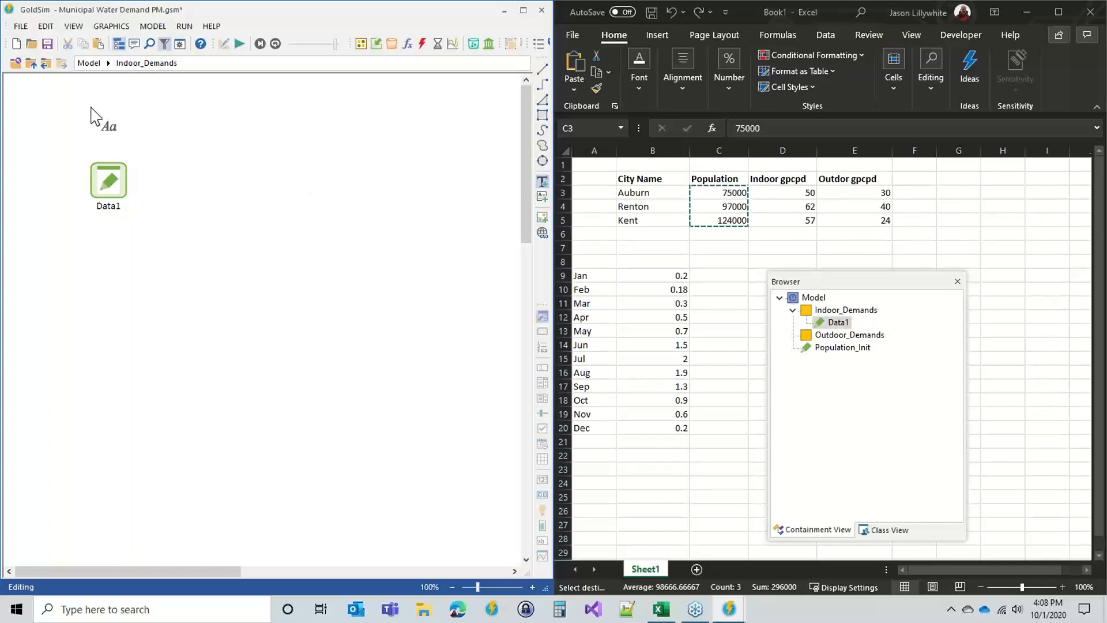
pyautogui.click(84, 99)
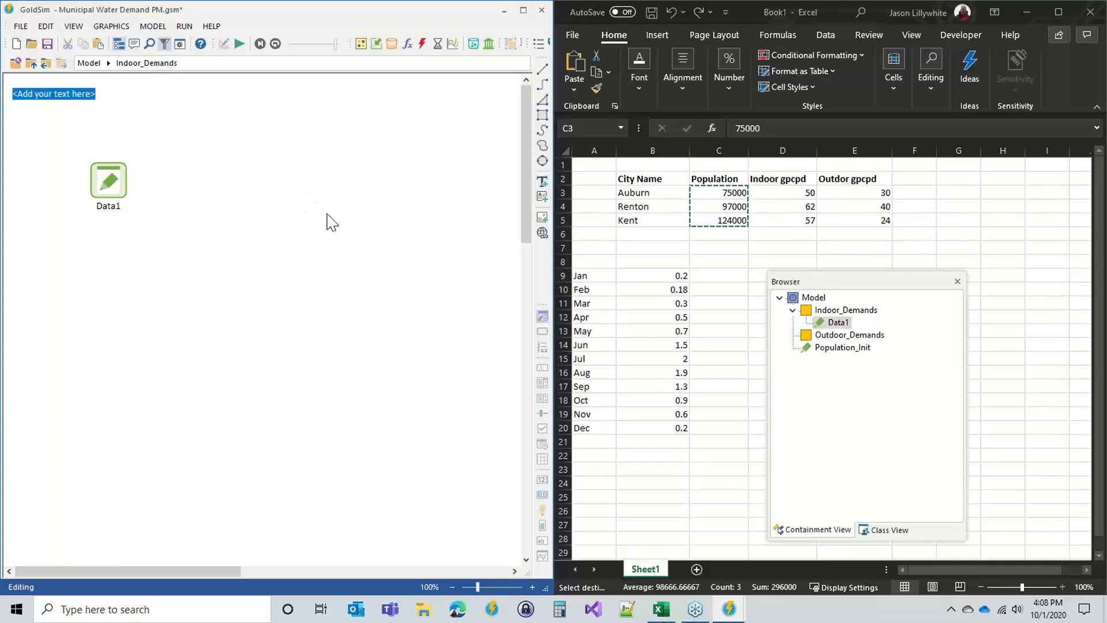
pyautogui.write('Indoor Demands')
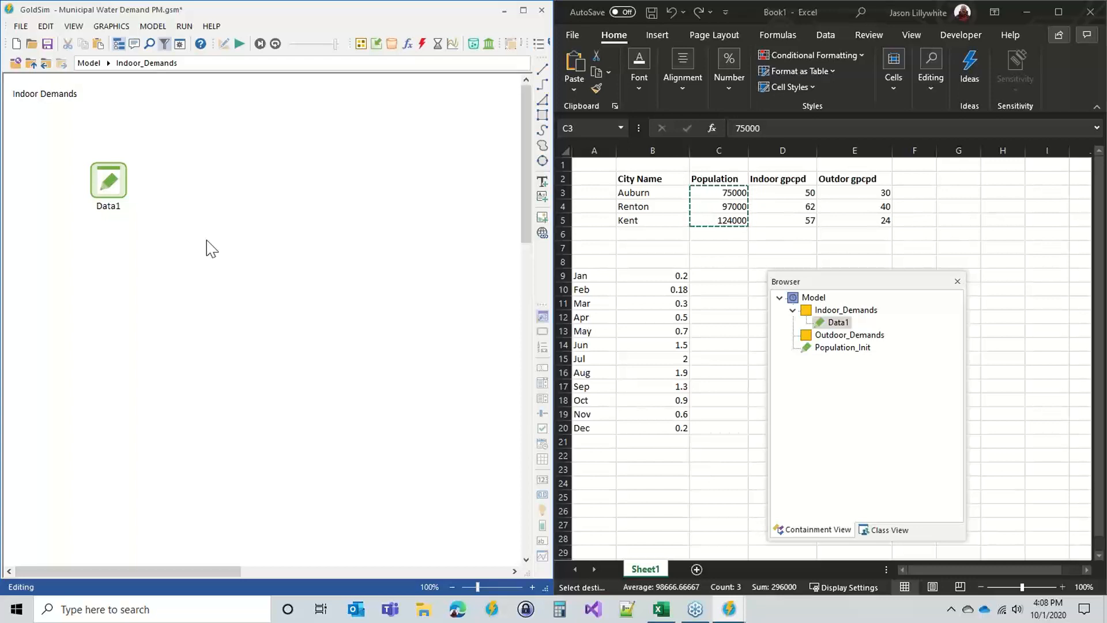
pyautogui.moveTo(65, 97); pyautogui.dragTo(55, 87)
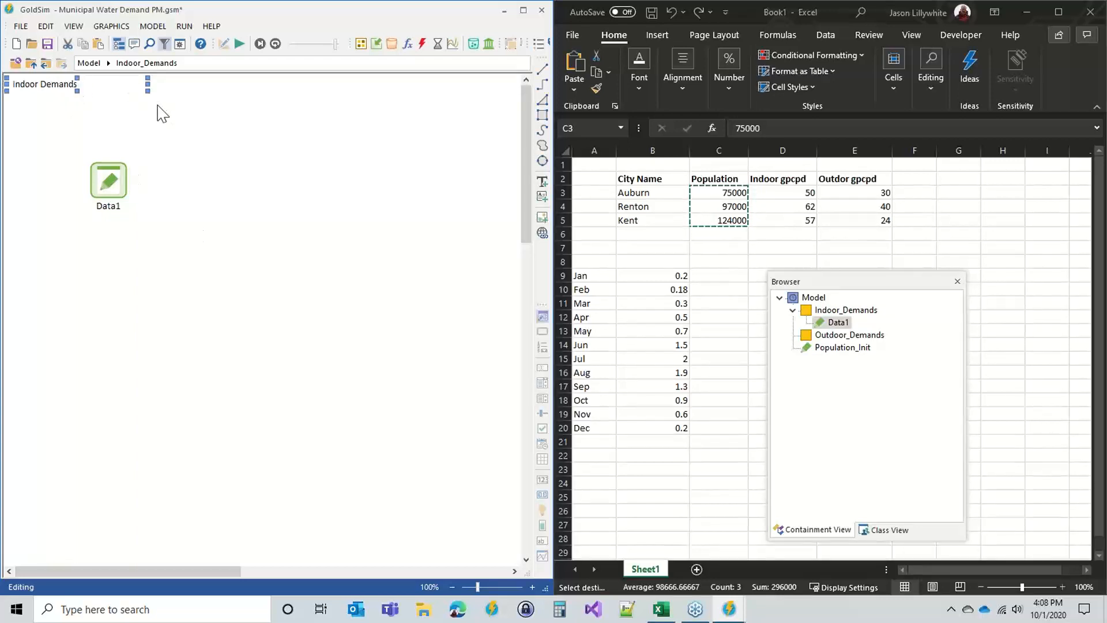
pyautogui.moveTo(148, 91); pyautogui.dragTo(296, 104)
# Format the Indoor Demands title text as bold, size 16
pyautogui.rightClick(135, 91)
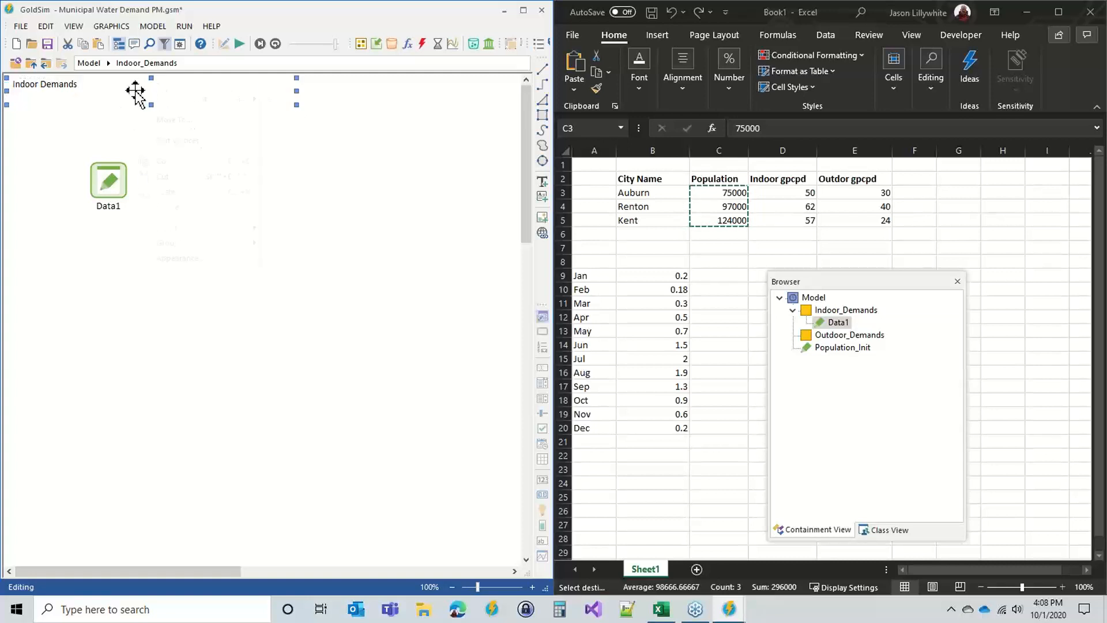
pyautogui.click(196, 259)
pyautogui.click(297, 250)
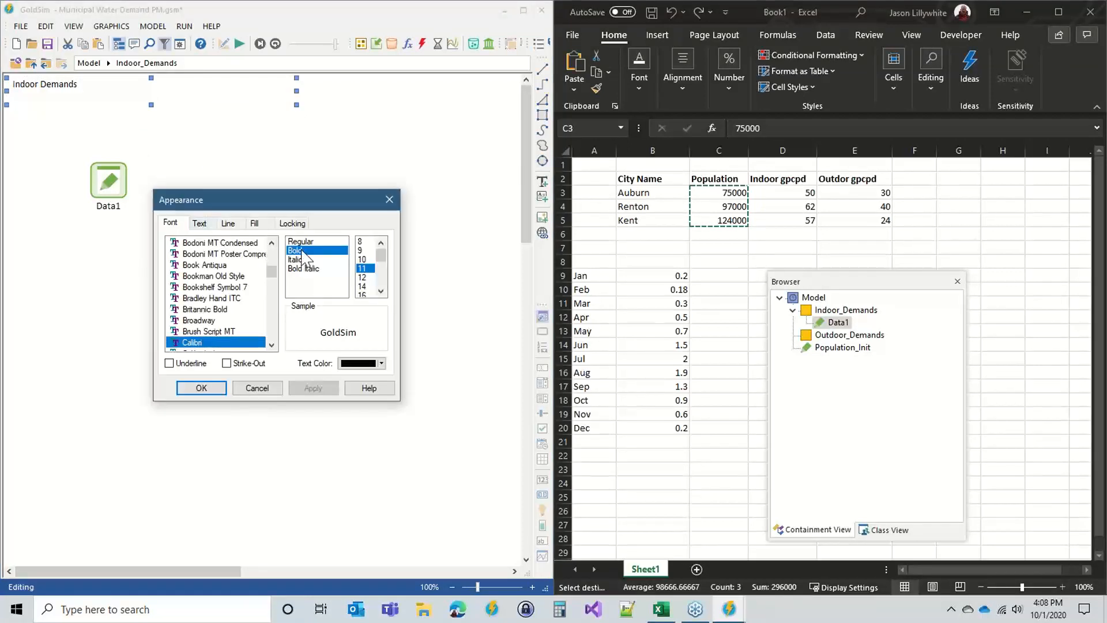
pyautogui.click(364, 295)
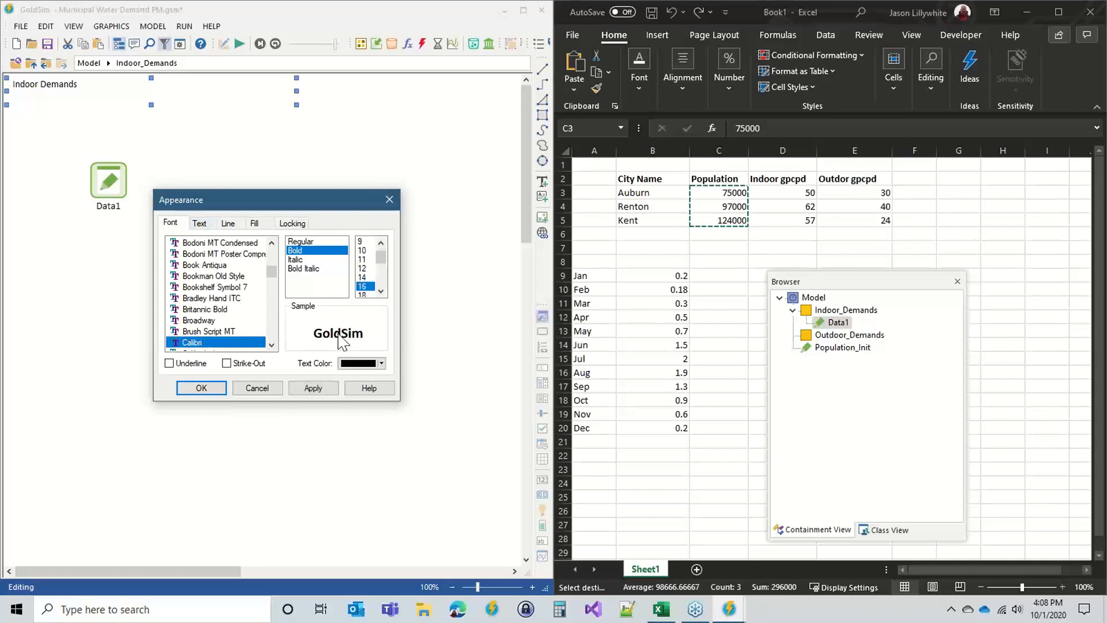
pyautogui.click(201, 387)
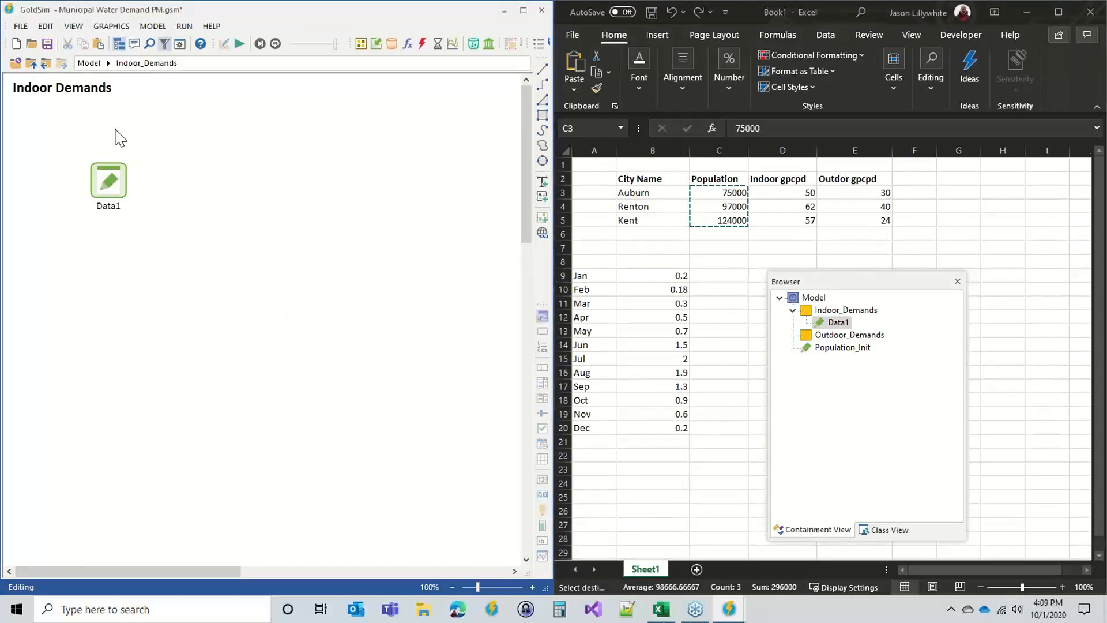
# Rename the Data element in Indoor_Demands as Unit_Demand and close its properties with the display units left blank
pyautogui.click(111, 182)
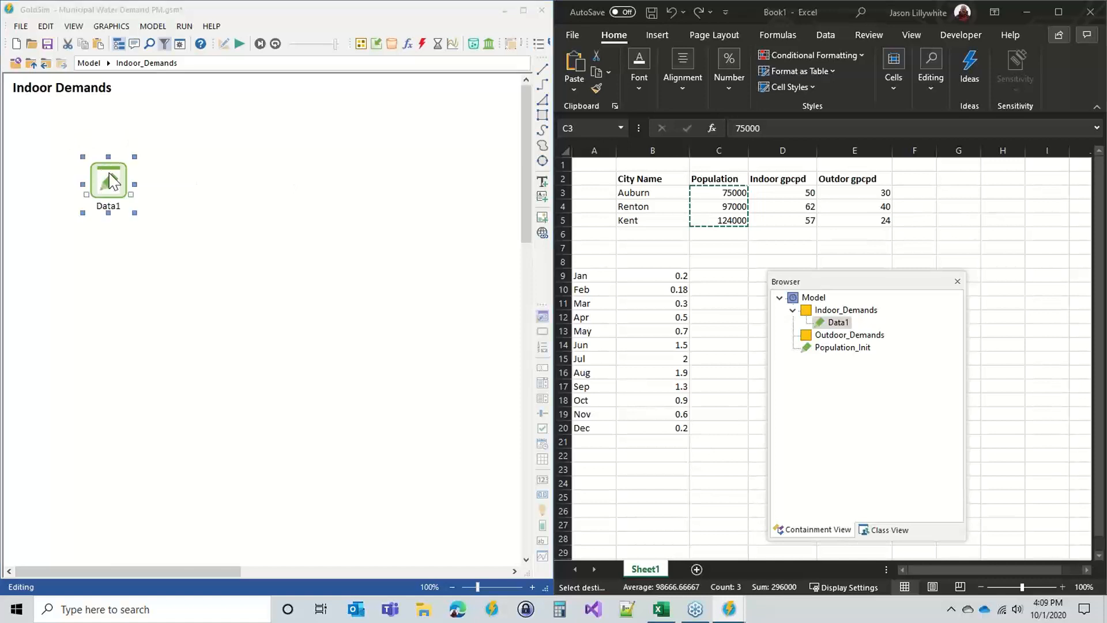
pyautogui.doubleClick(111, 182)
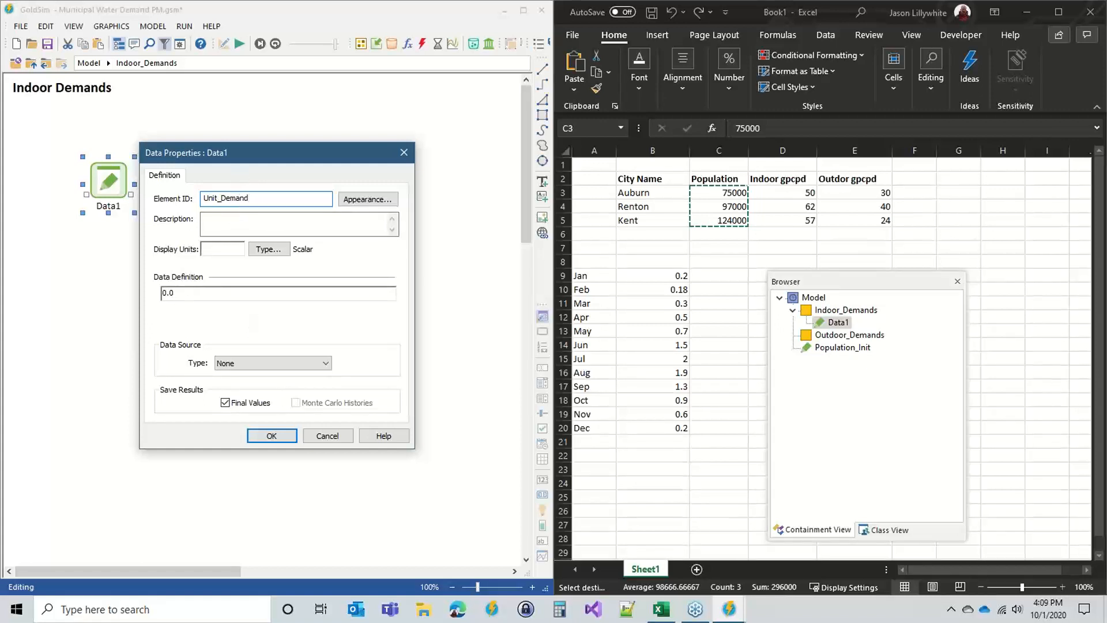
pyautogui.press('Return')
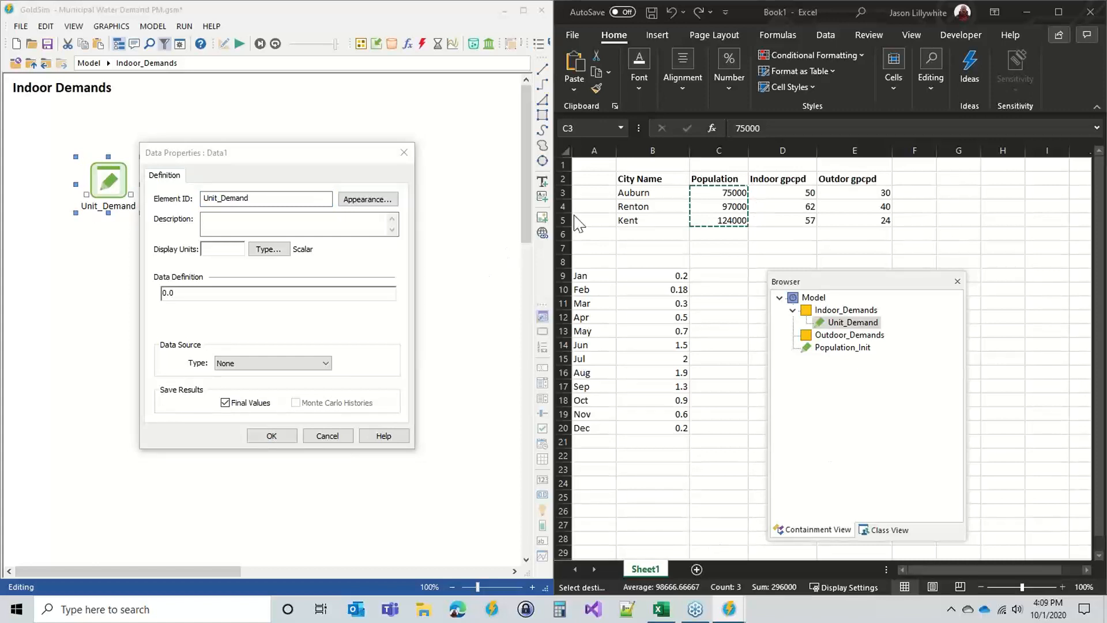
pyautogui.click(218, 251)
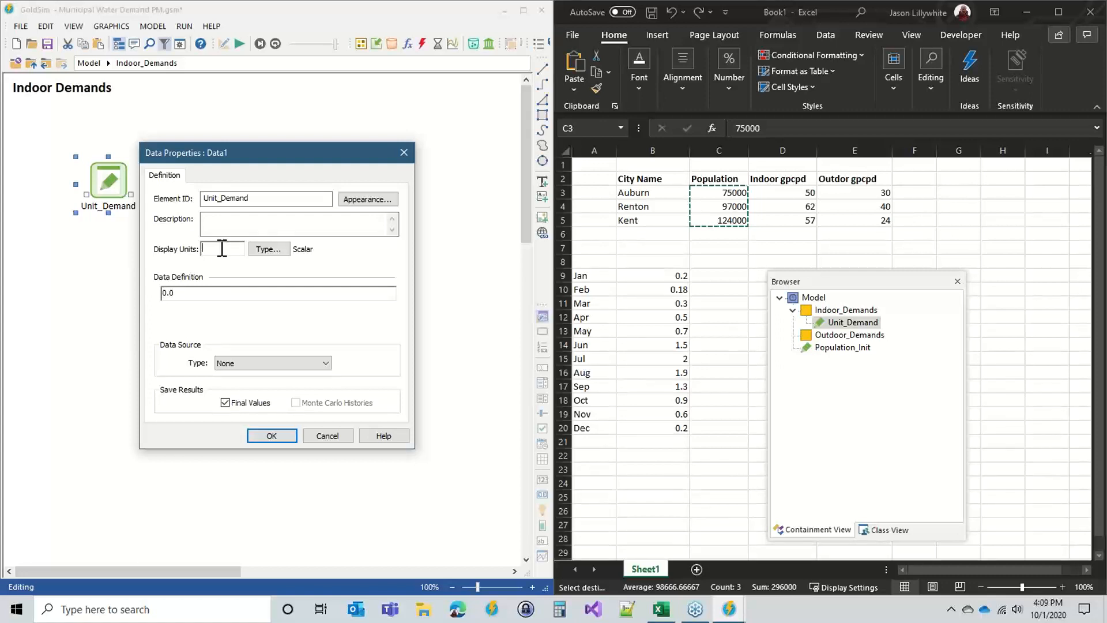
pyautogui.click(271, 435)
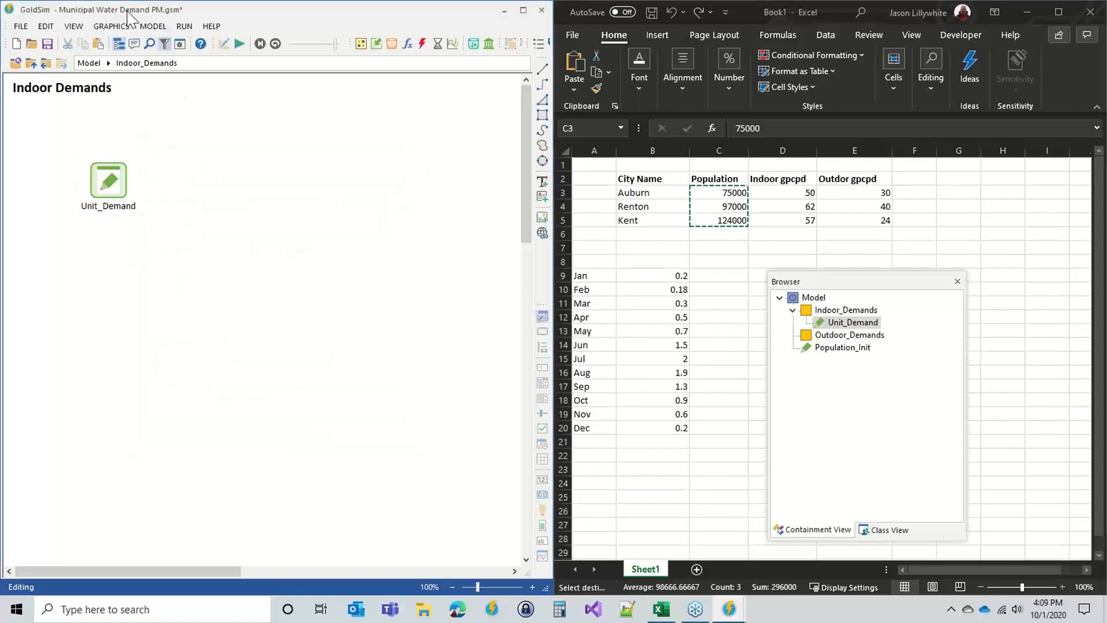
# Check the custom gpcpd unit among the Flux (volume) units in the Units Manager
pyautogui.click(153, 26)
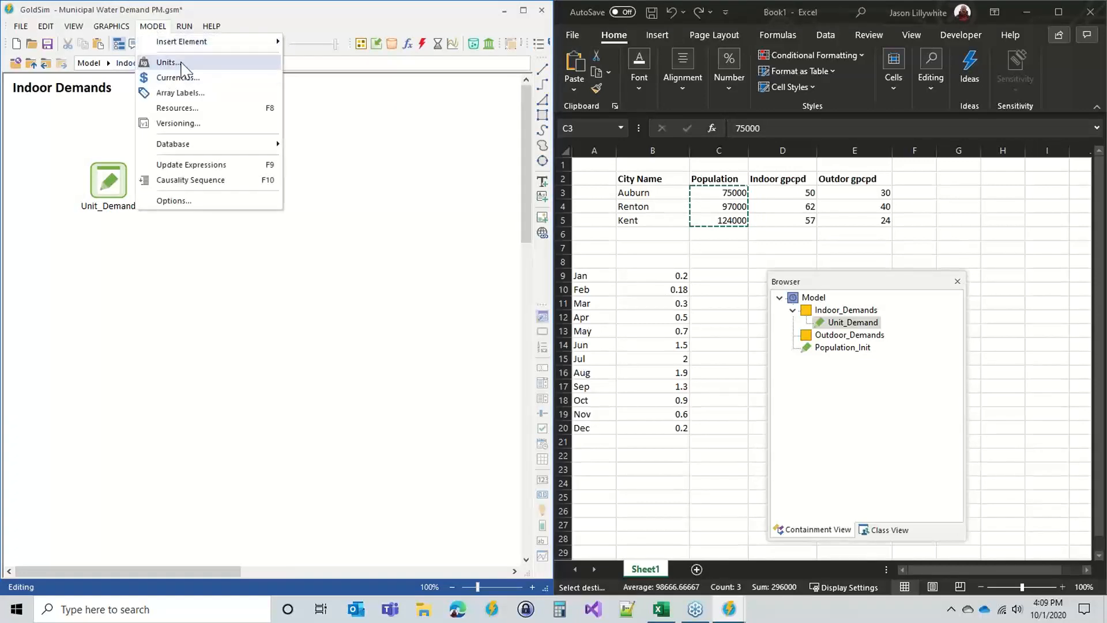
pyautogui.click(181, 62)
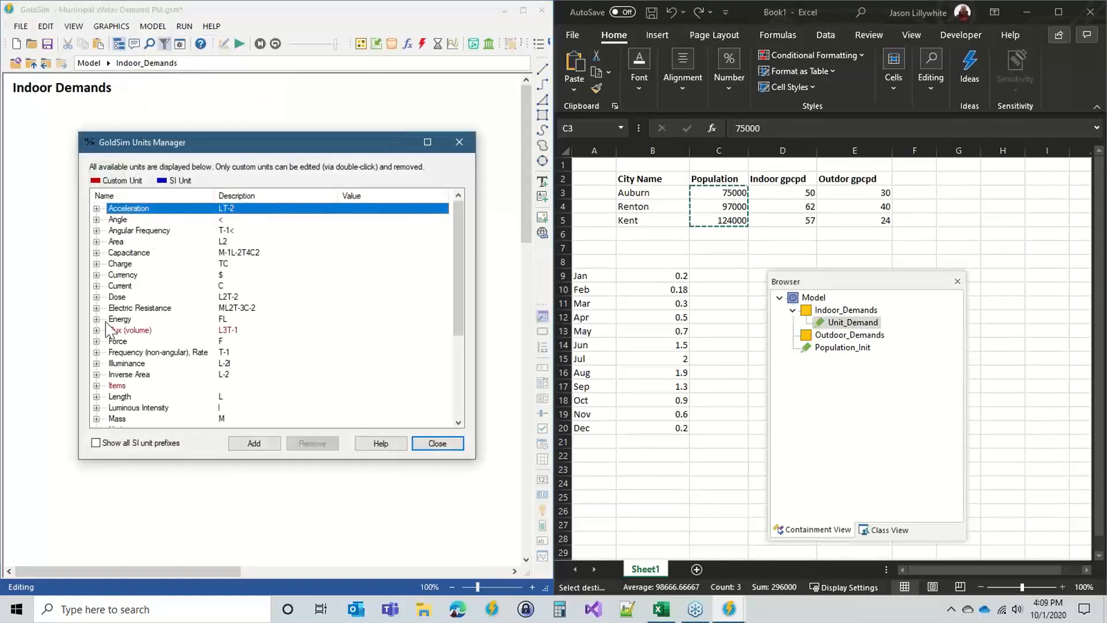
pyautogui.click(97, 330)
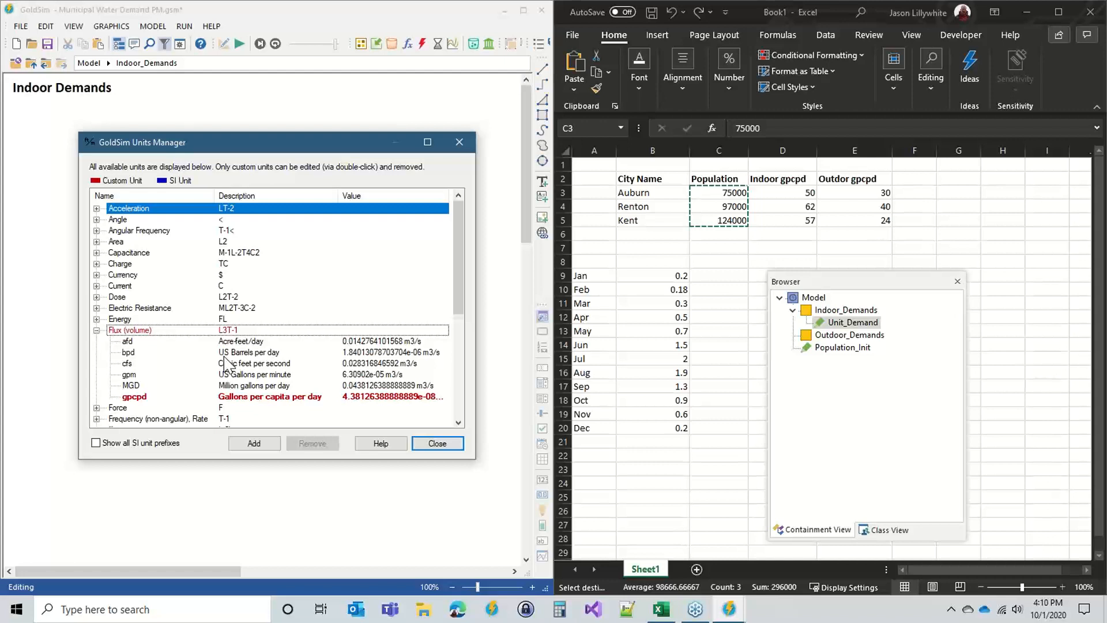
pyautogui.click(131, 398)
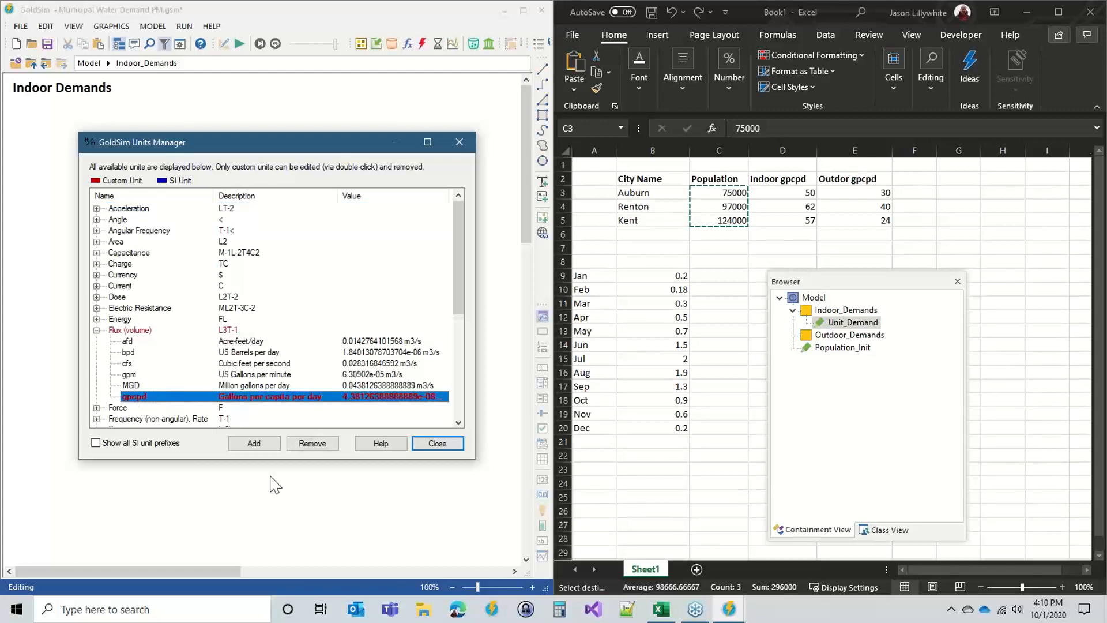
pyautogui.click(437, 443)
# Set Unit_Demand's display units to gpcpd and its order to Vector (1D-Array) with Cities as row labels
pyautogui.click(93, 181)
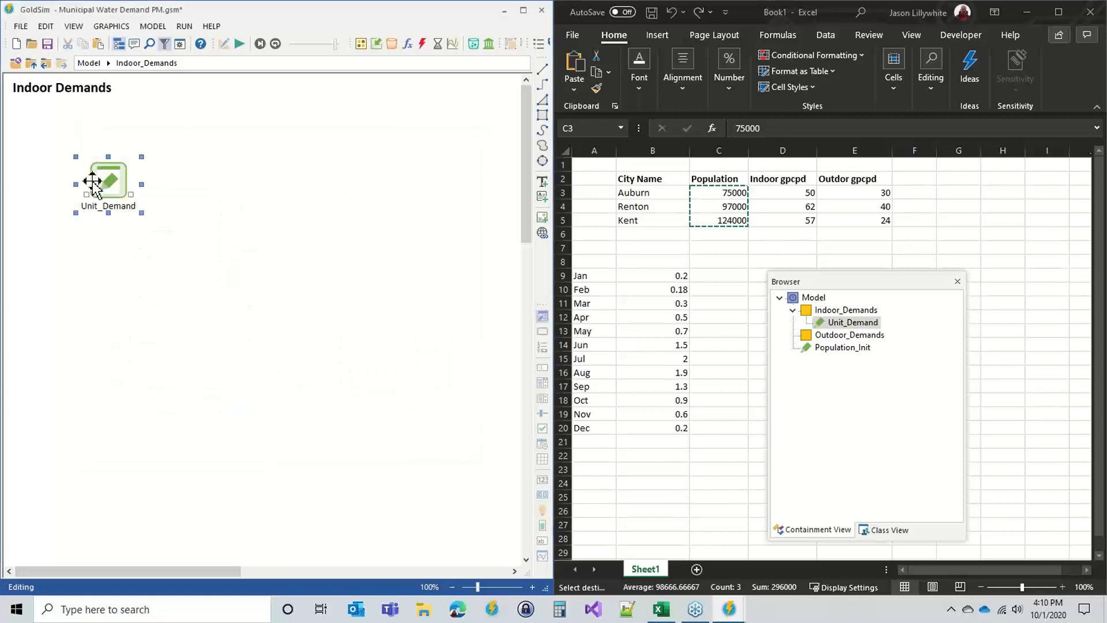
pyautogui.doubleClick(92, 181)
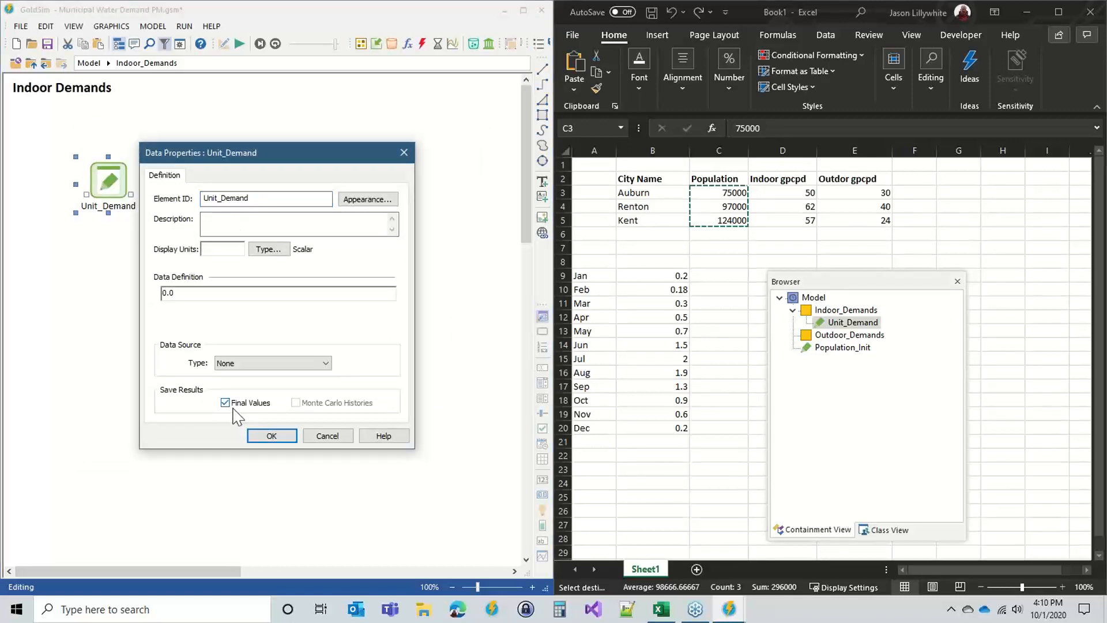
pyautogui.write('gpcpd')
pyautogui.click(269, 248)
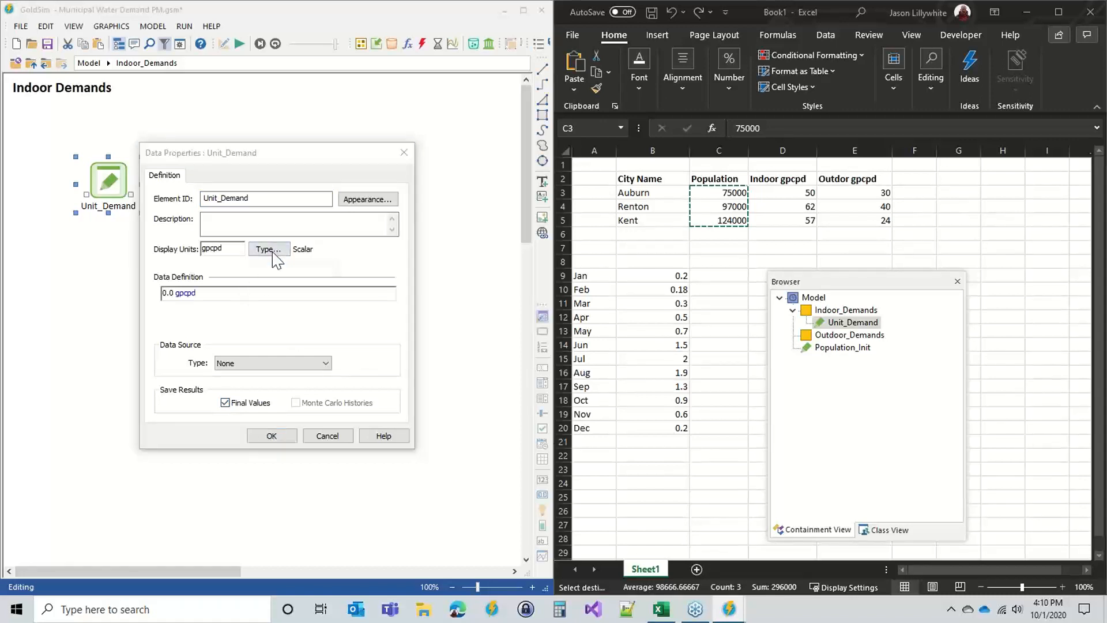
pyautogui.moveTo(273, 236); pyautogui.dragTo(358, 275)
pyautogui.click(358, 332)
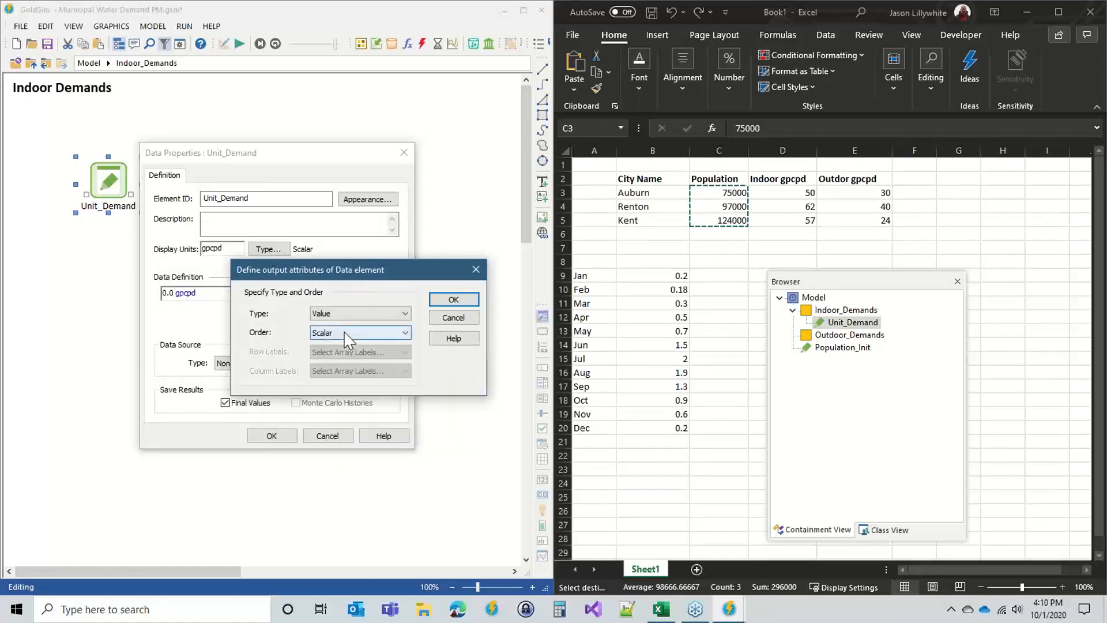
pyautogui.click(348, 352)
pyautogui.click(337, 353)
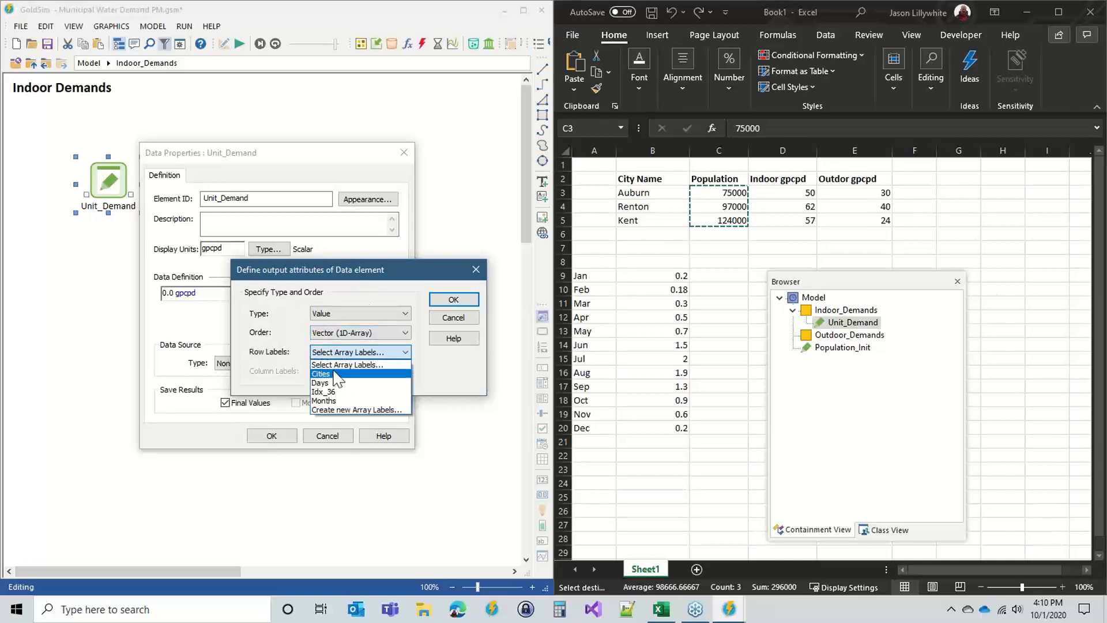
pyautogui.click(336, 375)
pyautogui.click(438, 304)
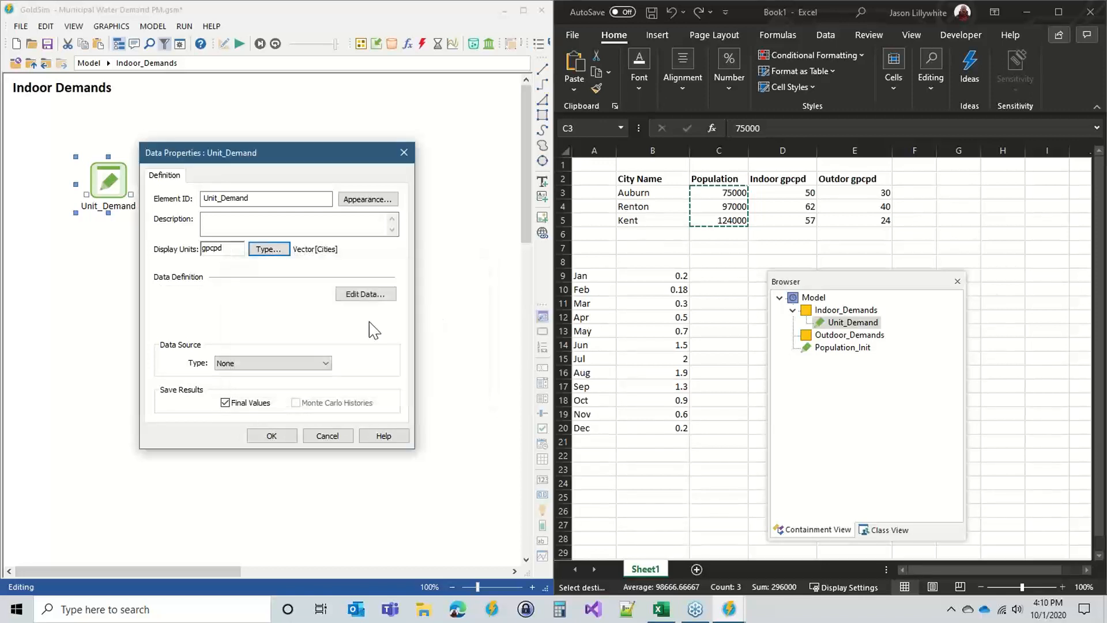
# Fill the Unit_Demand vector with the Indoor gpcpd values 50, 62 and 57 copied from Excel cells D3:D5, and accept the properties
pyautogui.click(369, 297)
pyautogui.moveTo(779, 197); pyautogui.dragTo(773, 222)
pyautogui.hotkey('ctrl', 'c')
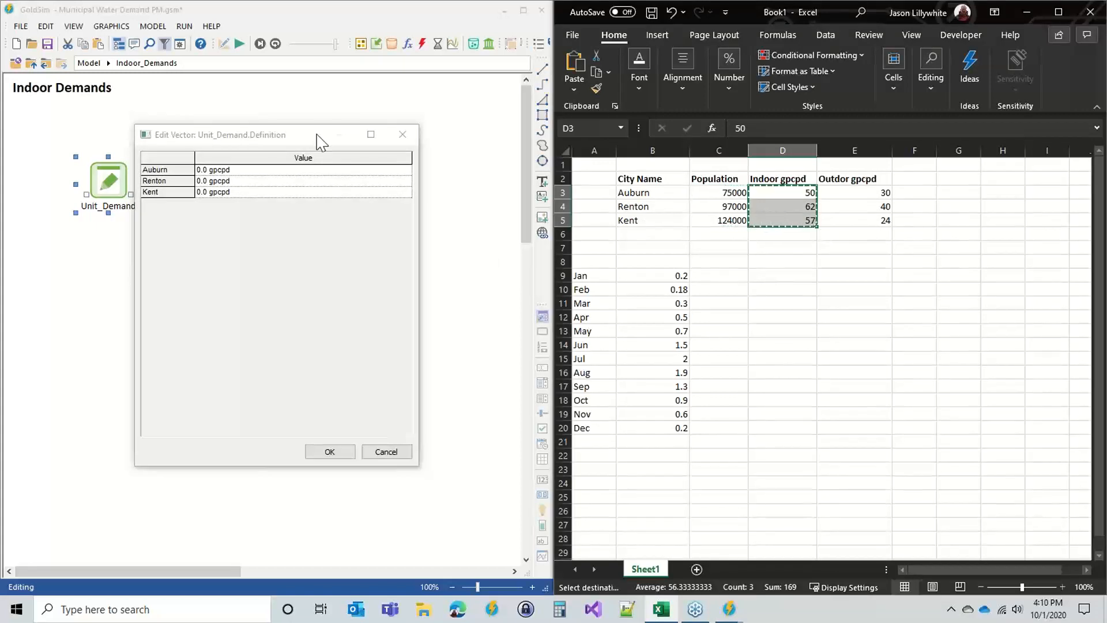
pyautogui.click(268, 170)
pyautogui.hotkey('ctrl', 'v')
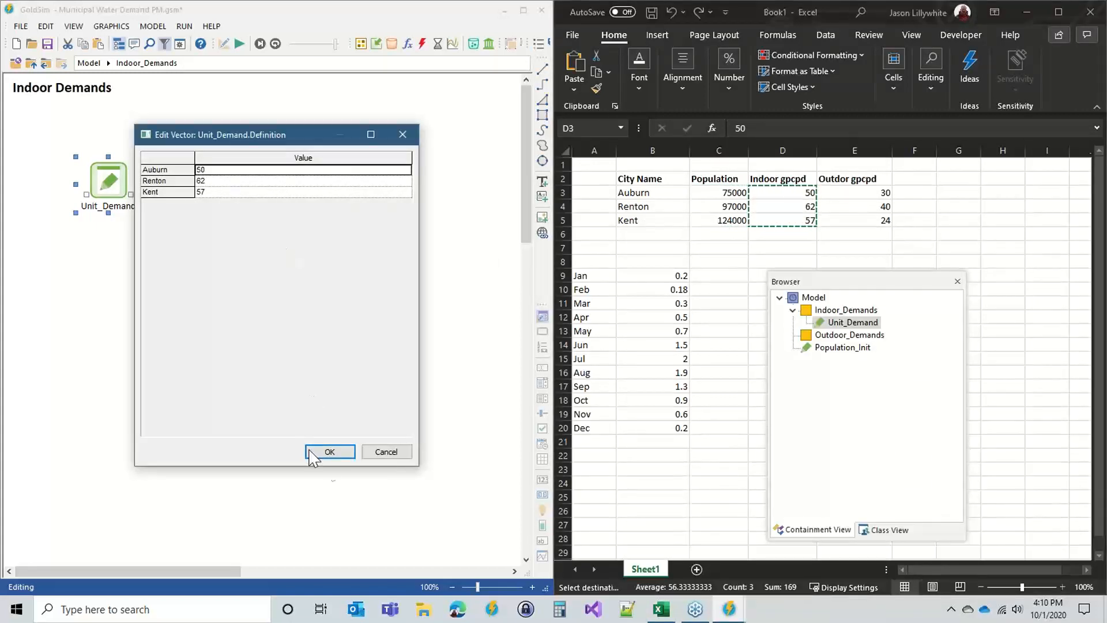
pyautogui.click(327, 452)
pyautogui.click(267, 430)
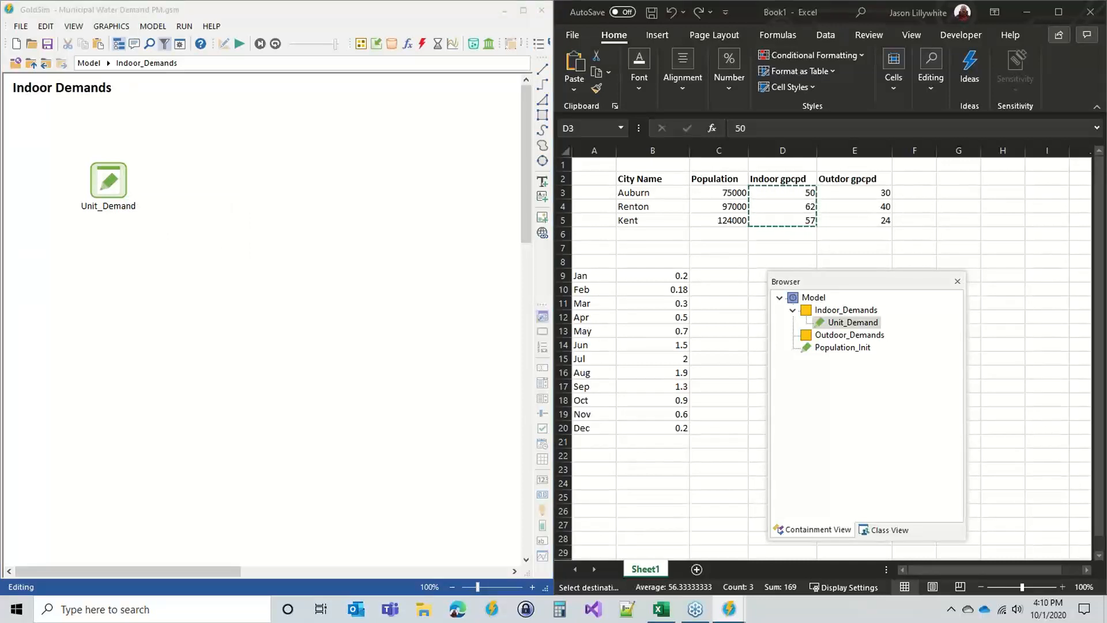
# Move Unit_Demand up and to the left, and insert an Expression element below it named Demand_Vector
pyautogui.click(156, 217)
pyautogui.moveTo(115, 182); pyautogui.dragTo(95, 161)
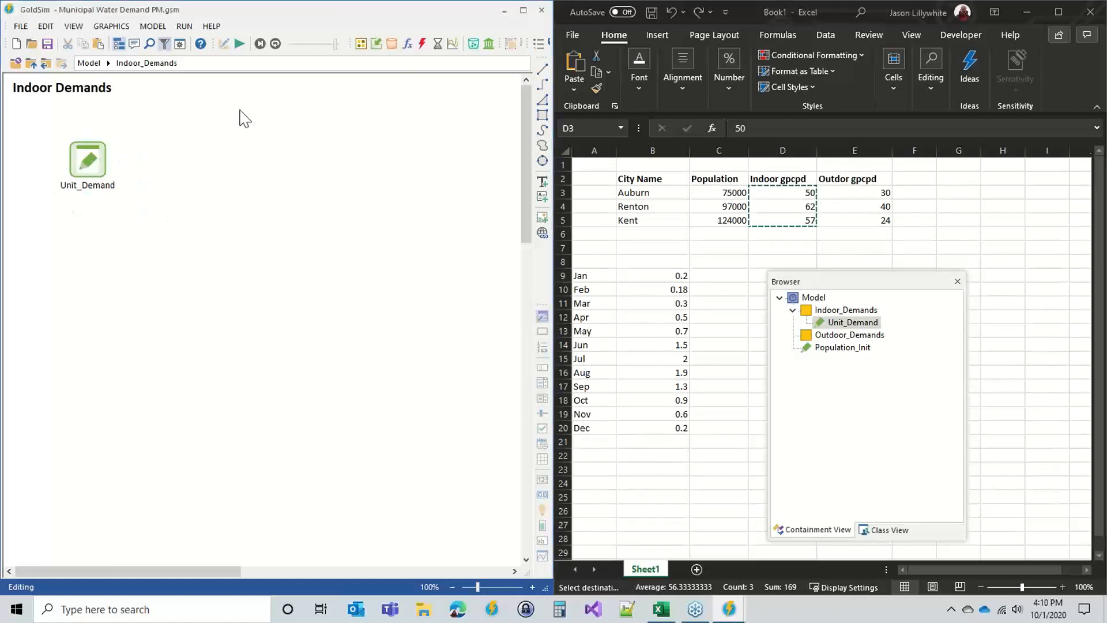
pyautogui.click(407, 44)
pyautogui.click(426, 59)
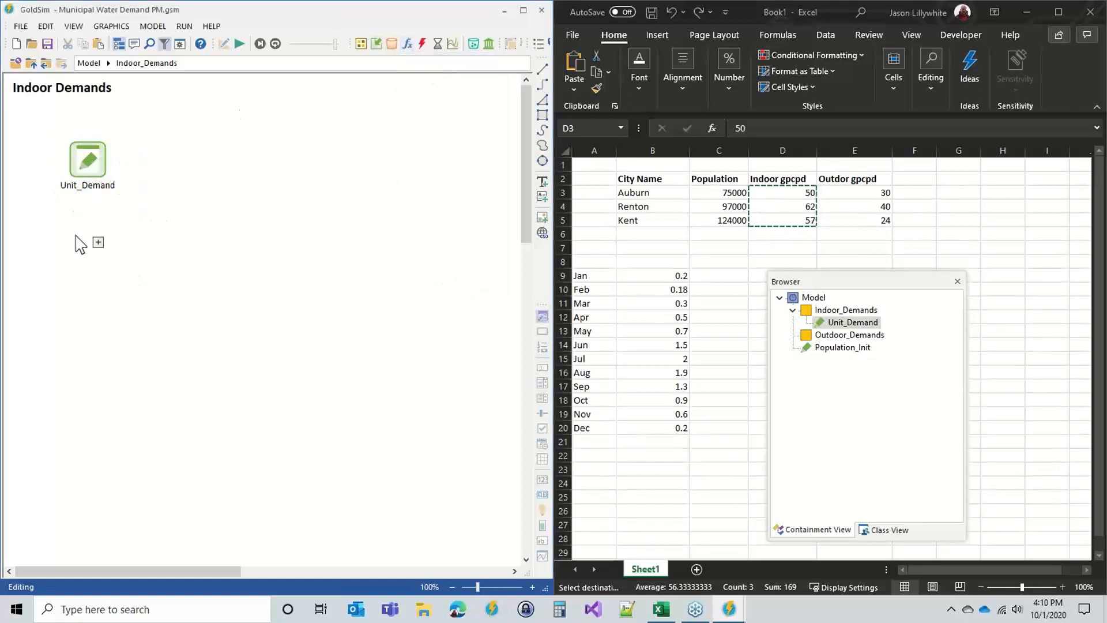
pyautogui.click(76, 236)
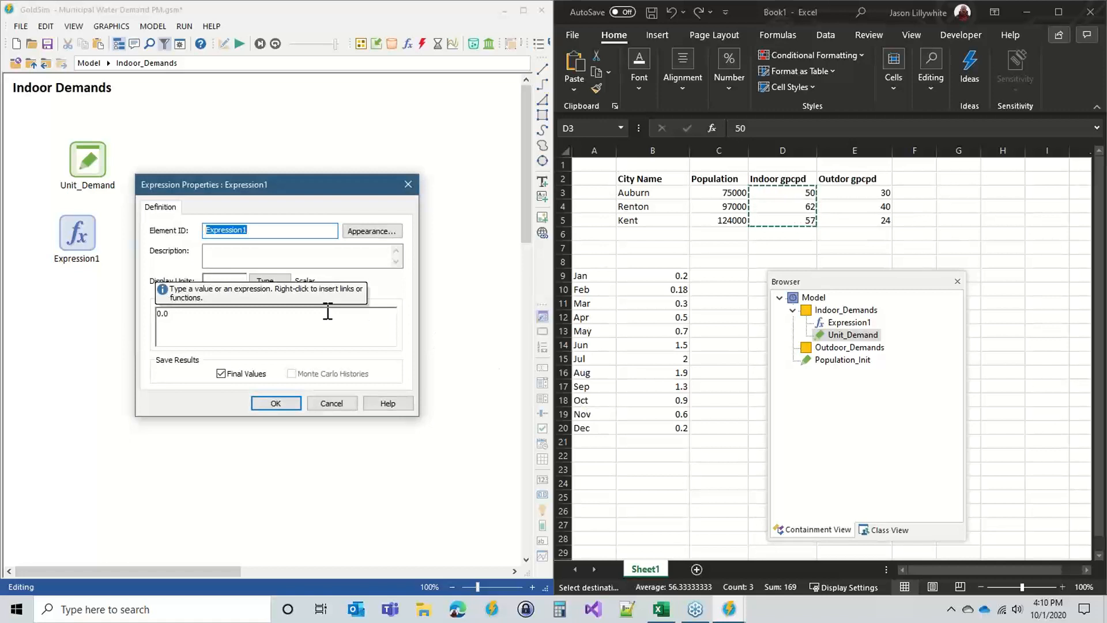
pyautogui.write('Indoor_Demand_Vector')
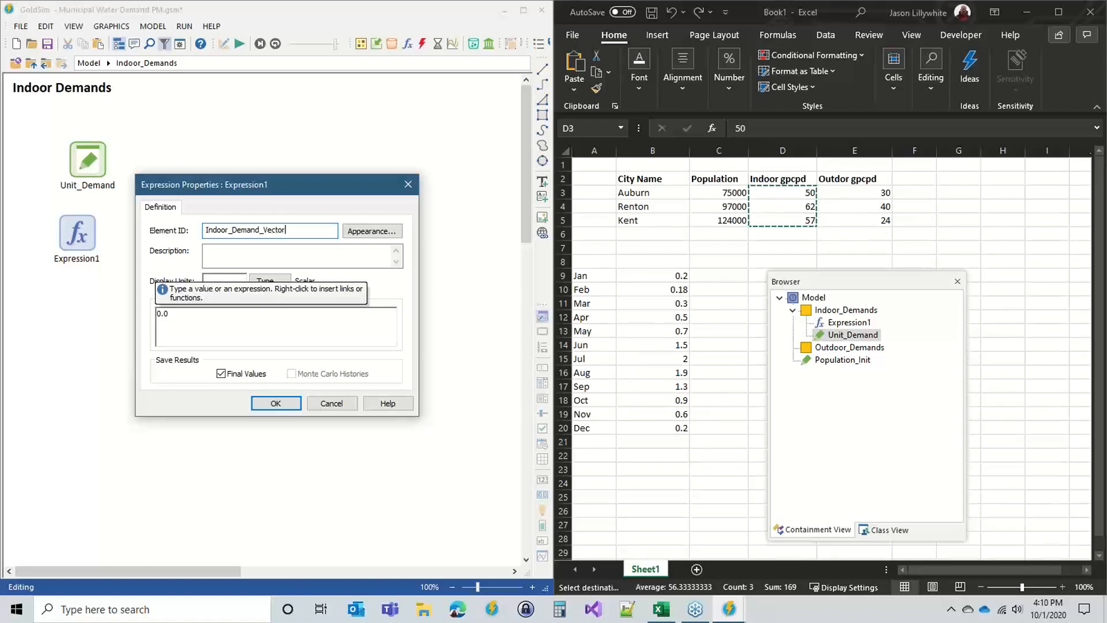
pyautogui.click(227, 281)
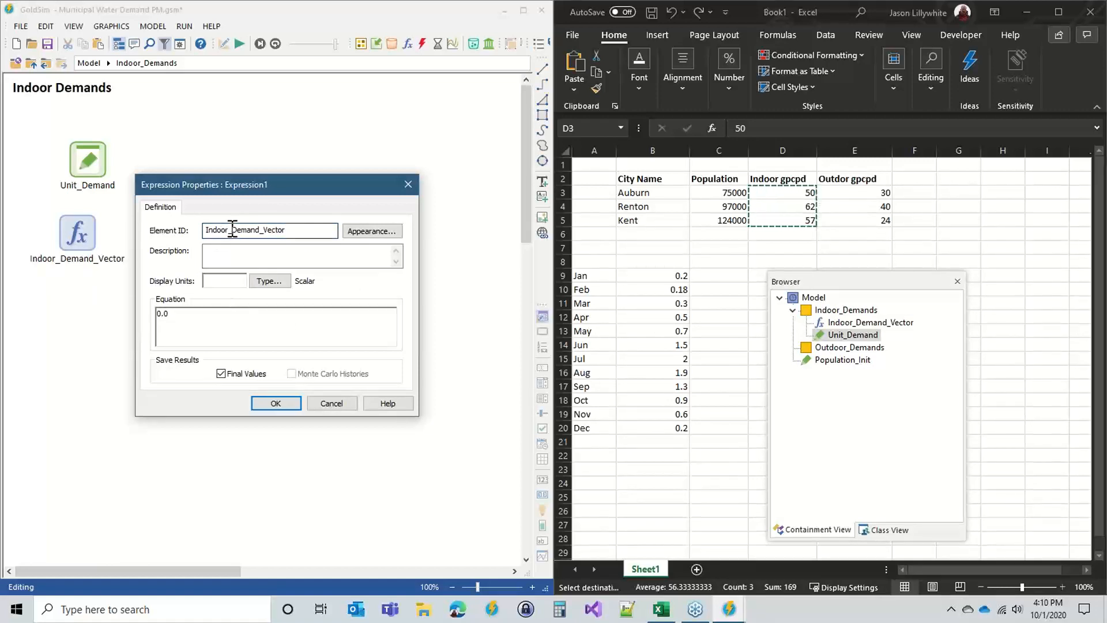
pyautogui.moveTo(232, 229); pyautogui.dragTo(190, 229)
pyautogui.press('BackSpace')
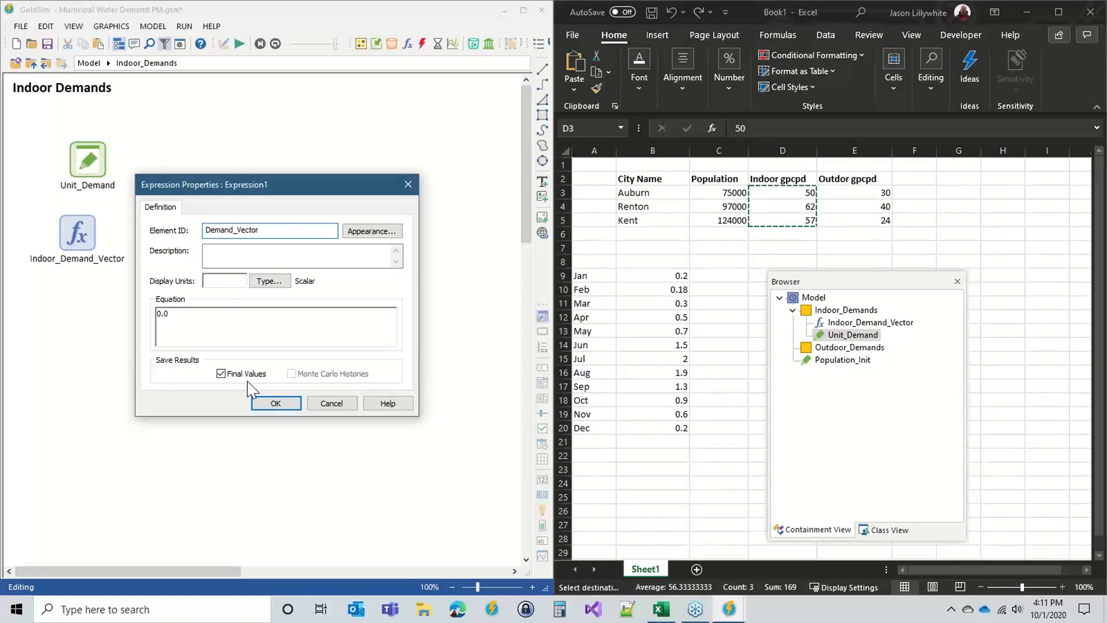
# Set Demand_Vector's display units to cfs and its order to Vector (1D-Array) with Cities as row labels
pyautogui.click(229, 284)
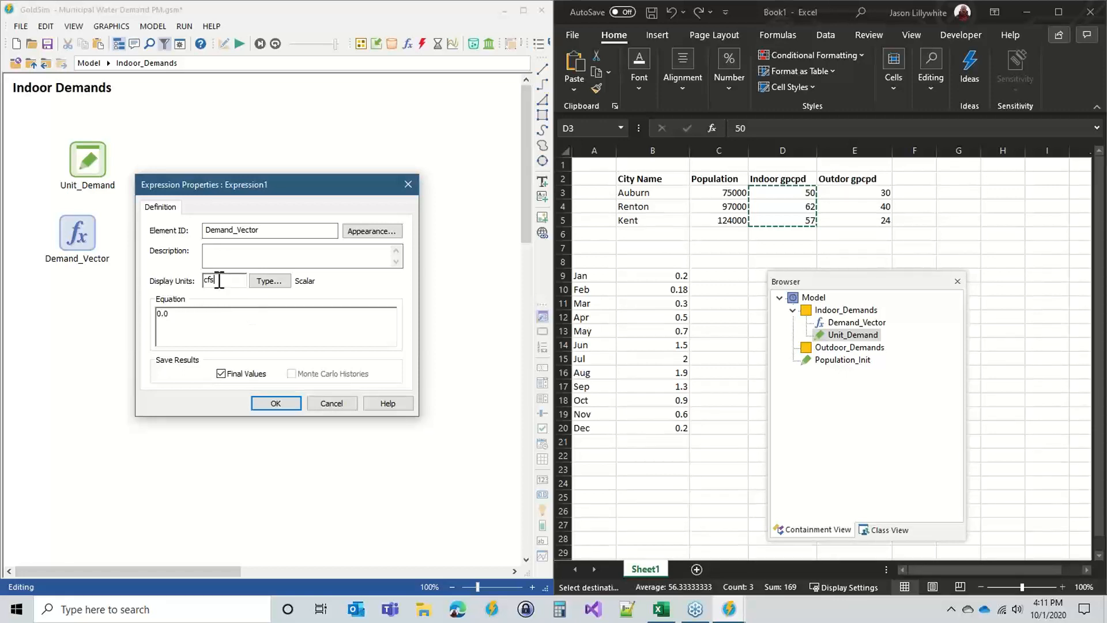
pyautogui.click(271, 281)
pyautogui.click(258, 300)
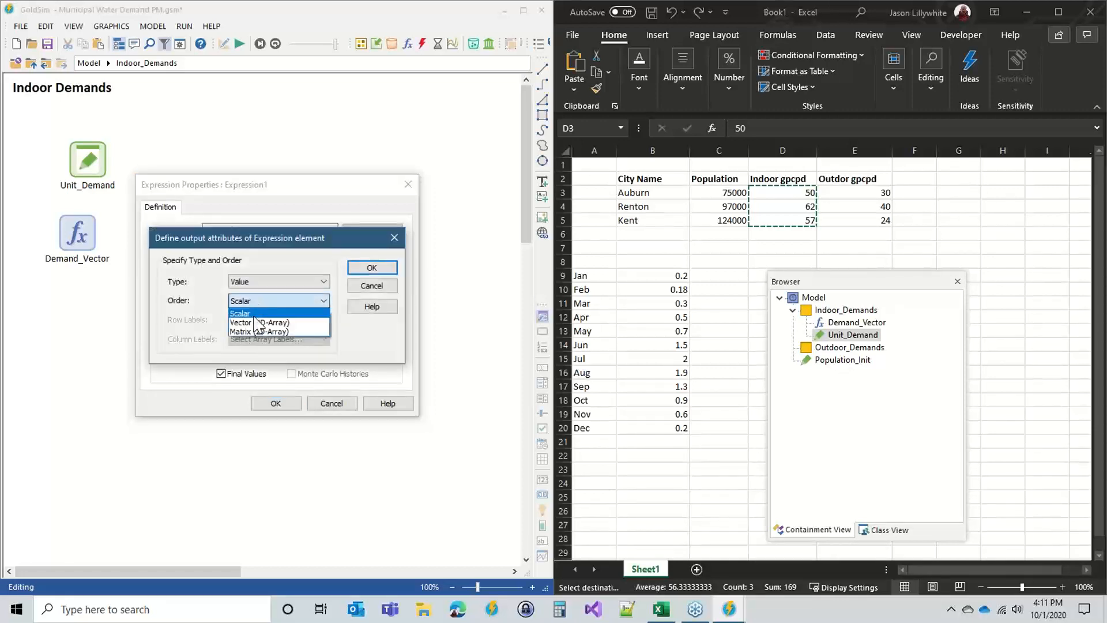
pyautogui.click(254, 323)
pyautogui.click(254, 321)
pyautogui.click(257, 348)
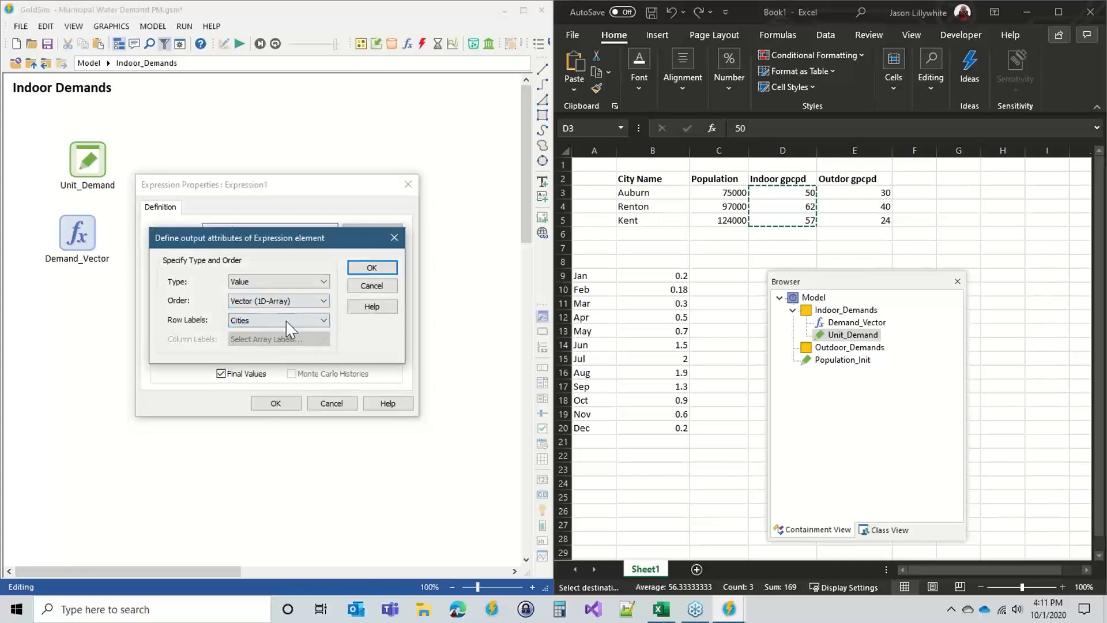
pyautogui.click(372, 267)
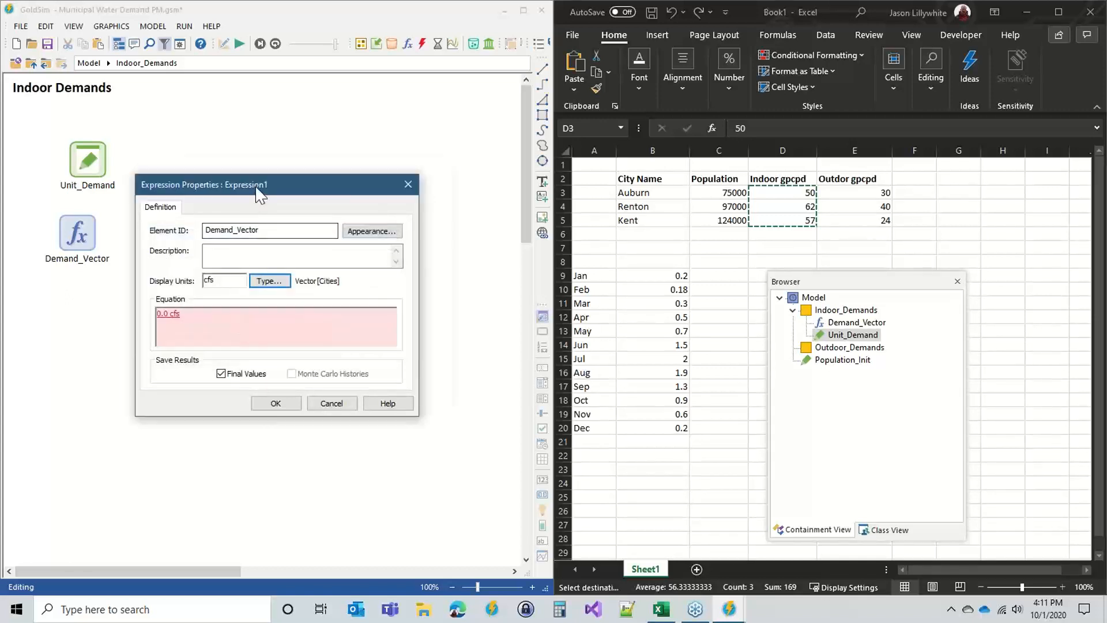
# Define Demand_Vector's equation as Population_Init * Unit_Demand and accept the properties
pyautogui.moveTo(256, 191); pyautogui.dragTo(291, 111)
pyautogui.click(233, 237)
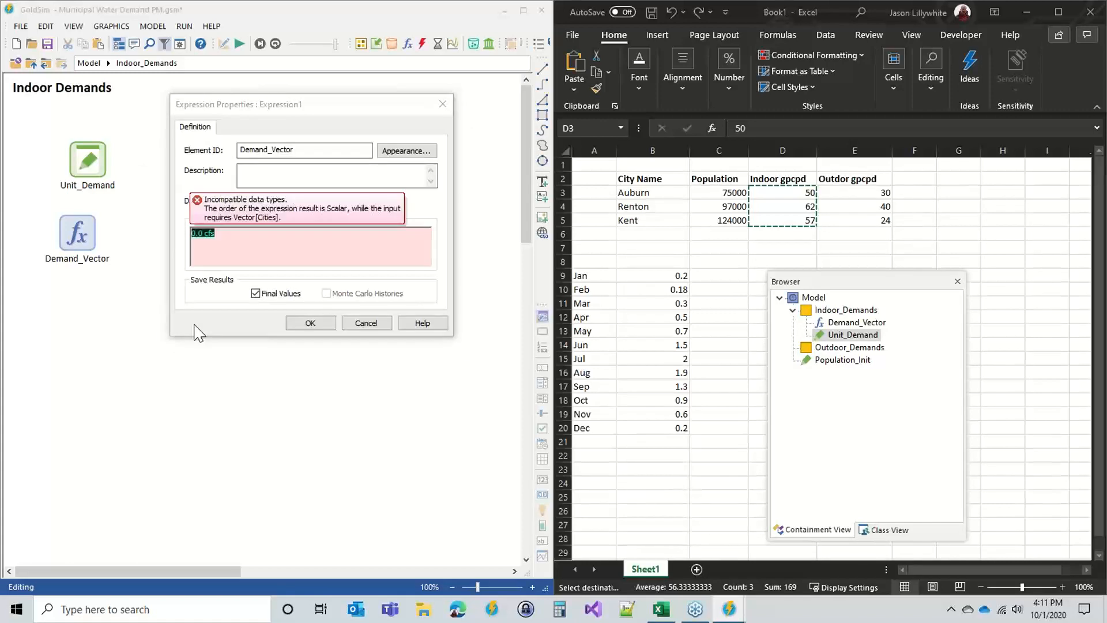
pyautogui.write('Population_Init')
pyautogui.press('Tab')
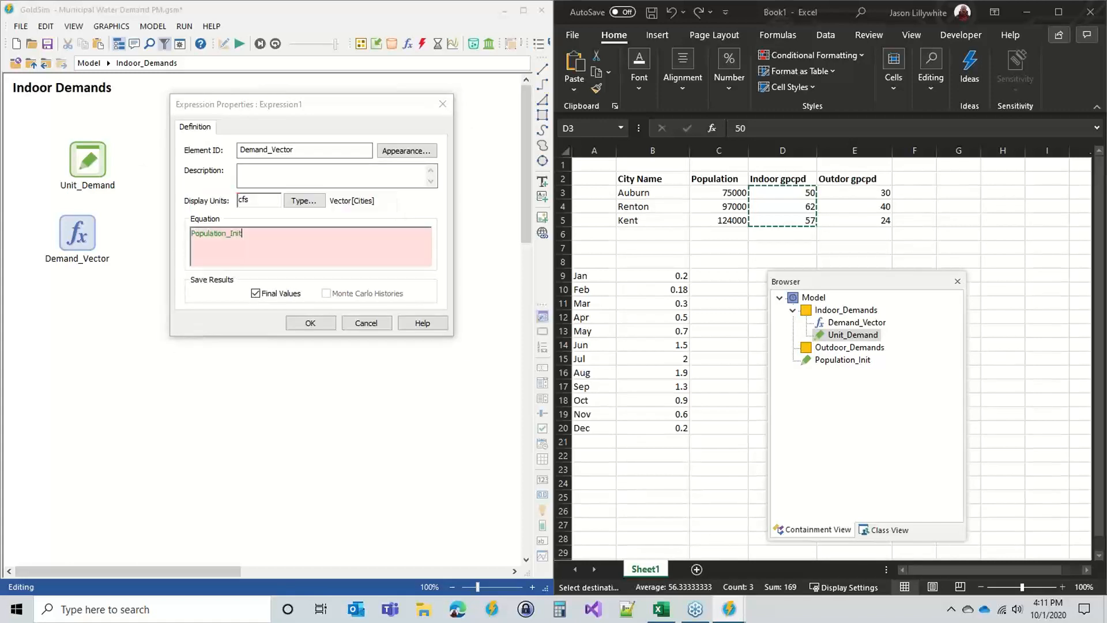
pyautogui.write('*')
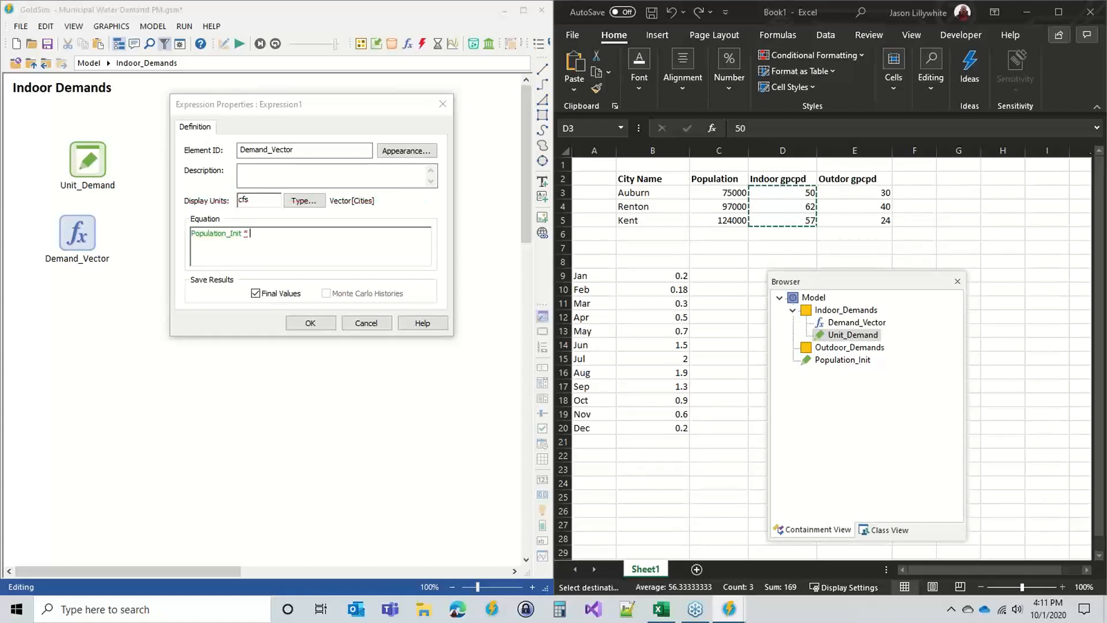
pyautogui.write(' Un')
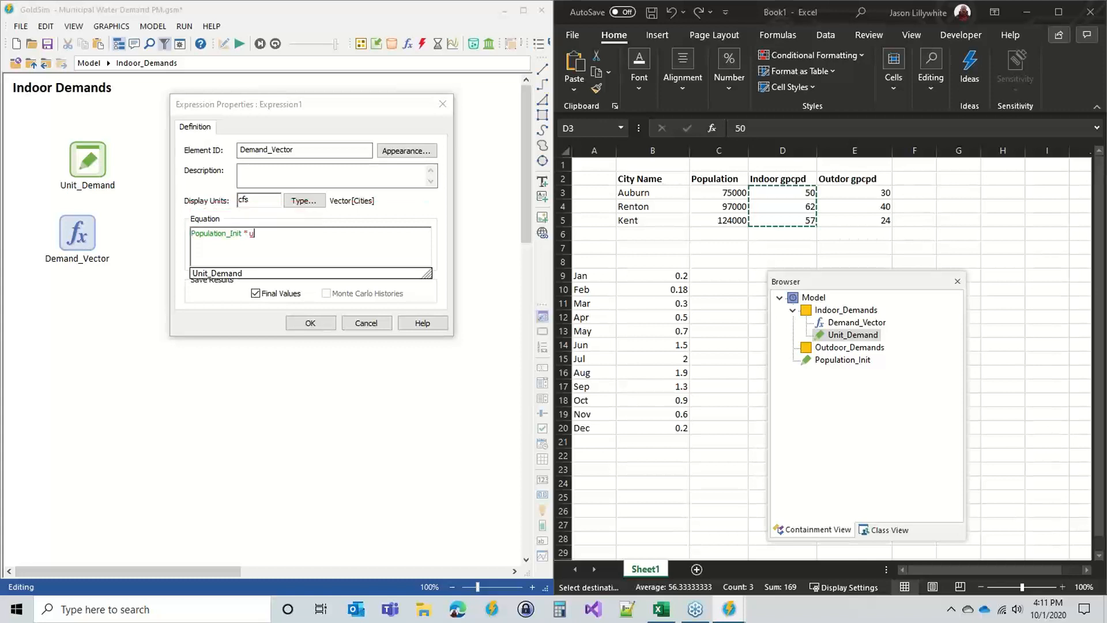
pyautogui.press('Tab')
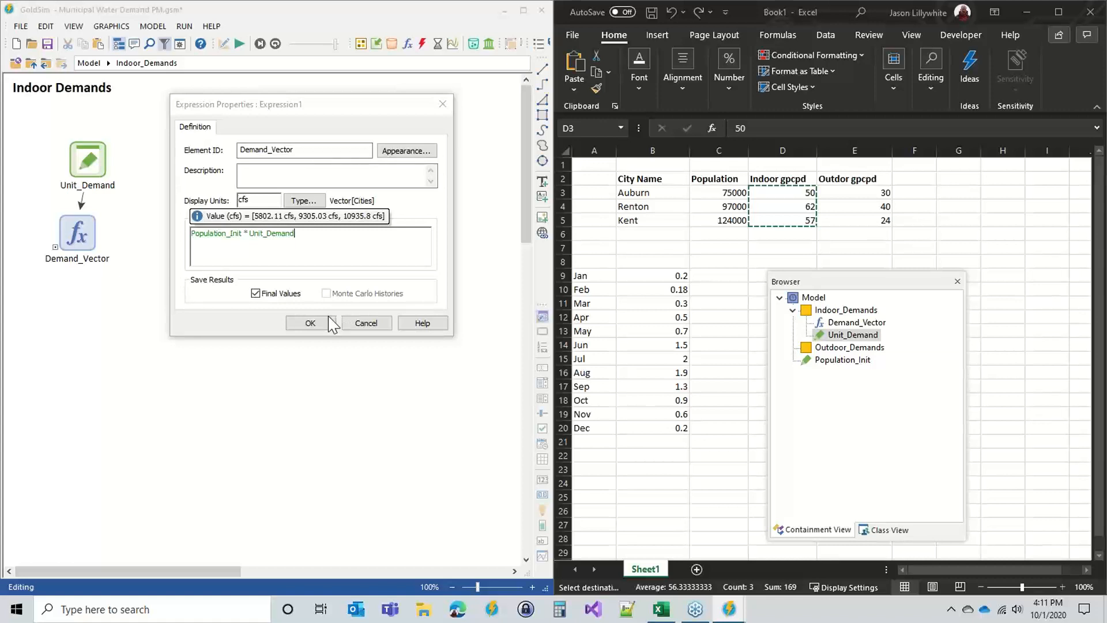
pyautogui.click(314, 324)
# Align Demand_Vector directly below Unit_Demand with a slightly larger vertical gap between them
pyautogui.moveTo(87, 234); pyautogui.dragTo(98, 234)
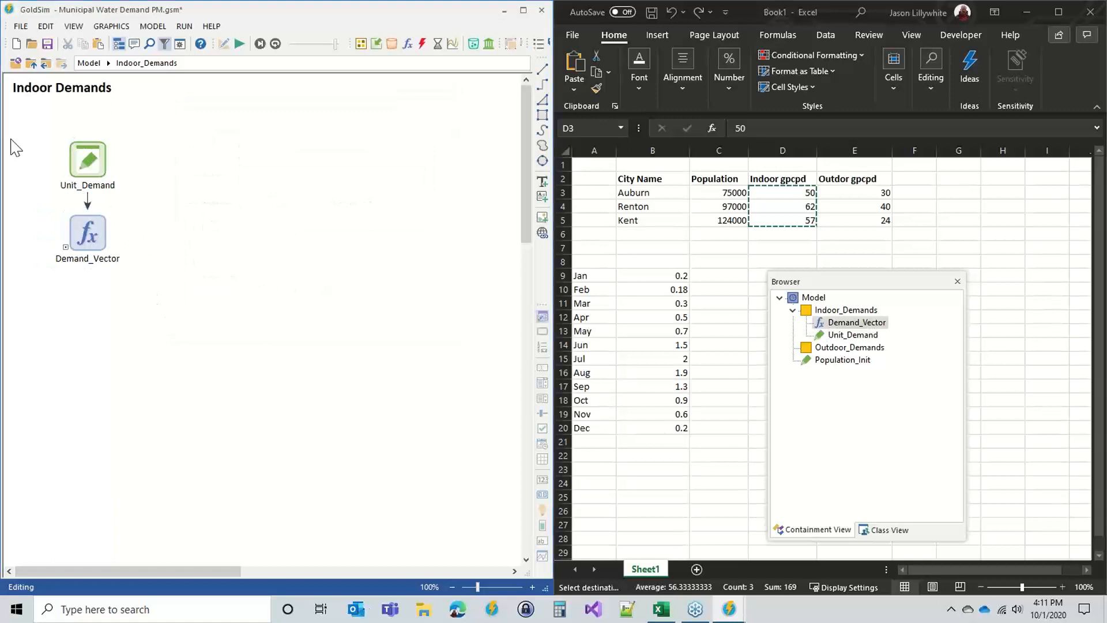
pyautogui.click(88, 248)
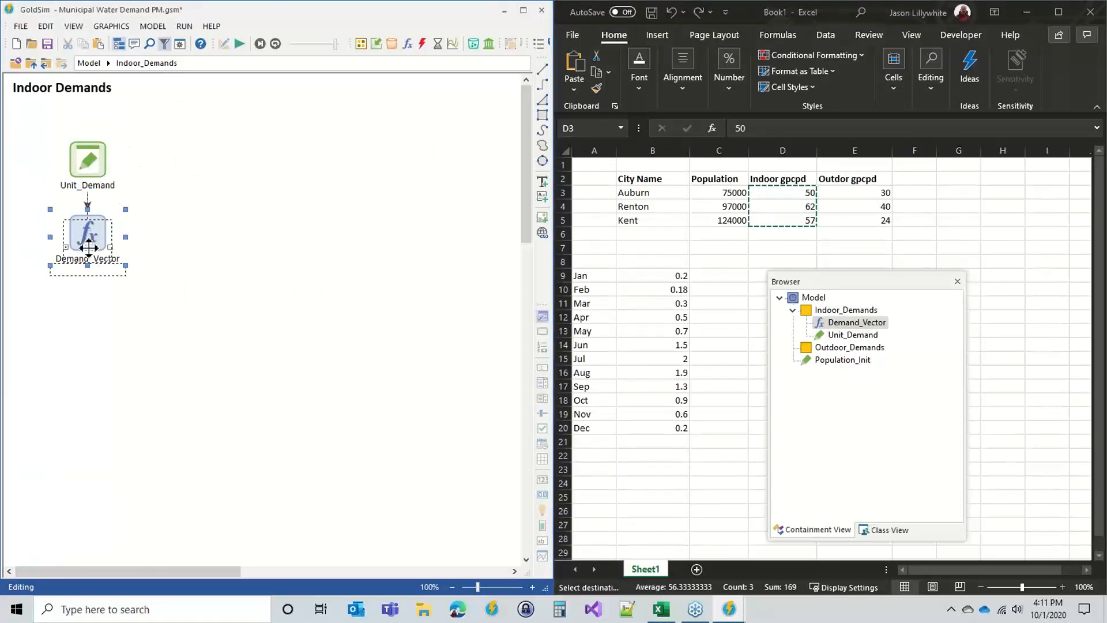
pyautogui.moveTo(88, 248); pyautogui.dragTo(88, 258)
pyautogui.click(292, 334)
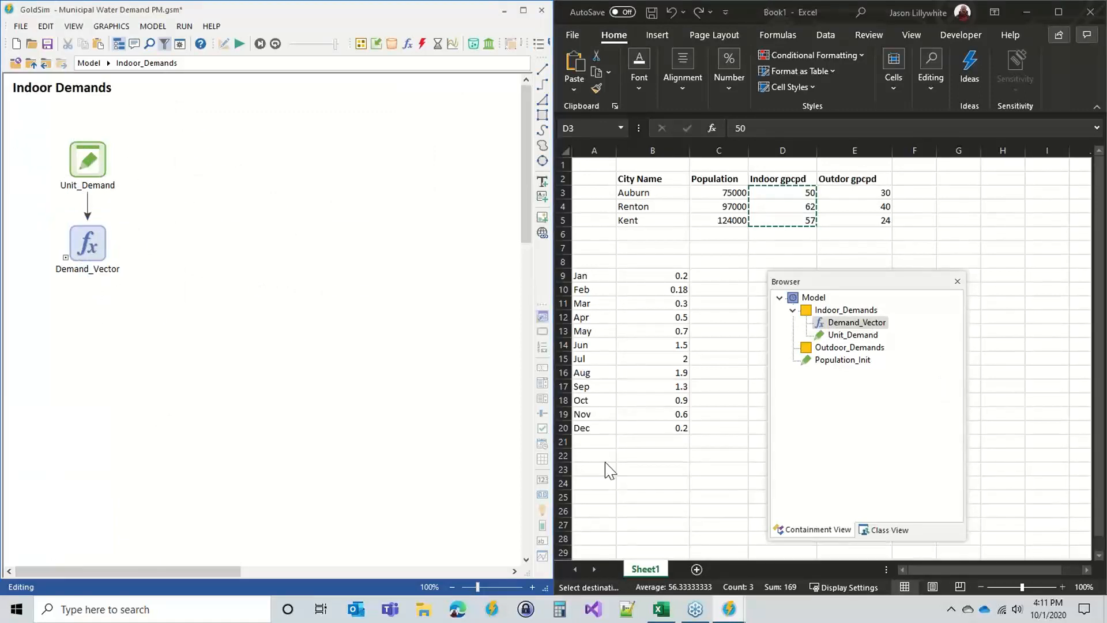
# Duplicate the Demand_Vector element and place the copy directly below the original
pyautogui.click(103, 238)
pyautogui.hotkey('ctrl', 'c')
pyautogui.hotkey('ctrl', 'v')
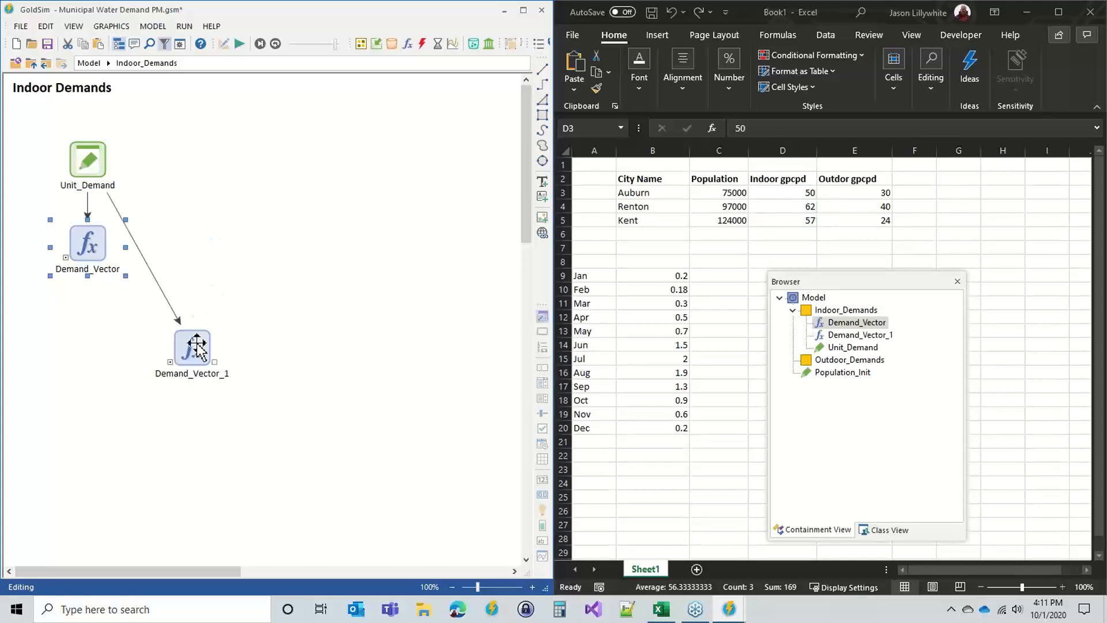
pyautogui.moveTo(196, 346); pyautogui.dragTo(87, 344)
# Rename the duplicated expression as Total_Demand and set its output order to Scalar
pyautogui.doubleClick(88, 346)
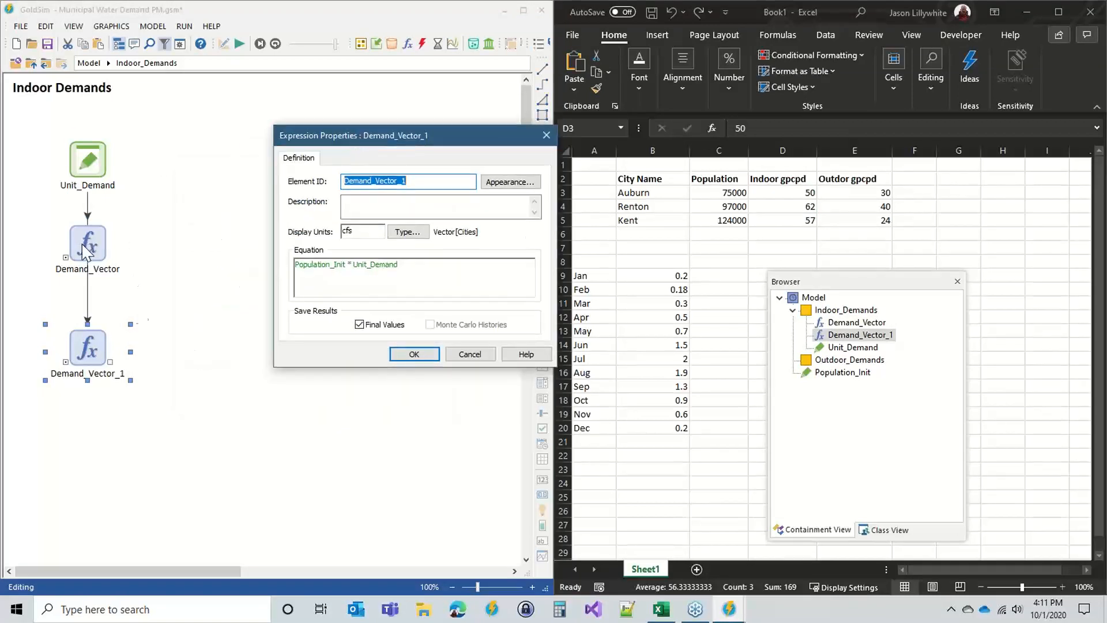
pyautogui.write('Total_Demand')
pyautogui.click(409, 235)
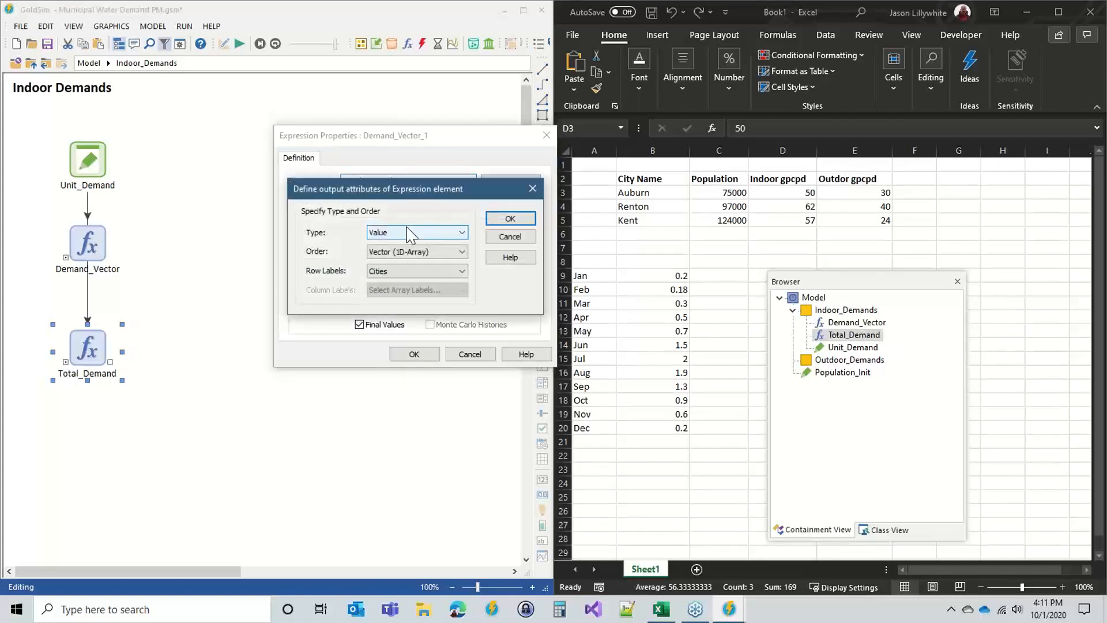
pyautogui.moveTo(410, 189); pyautogui.dragTo(569, 139)
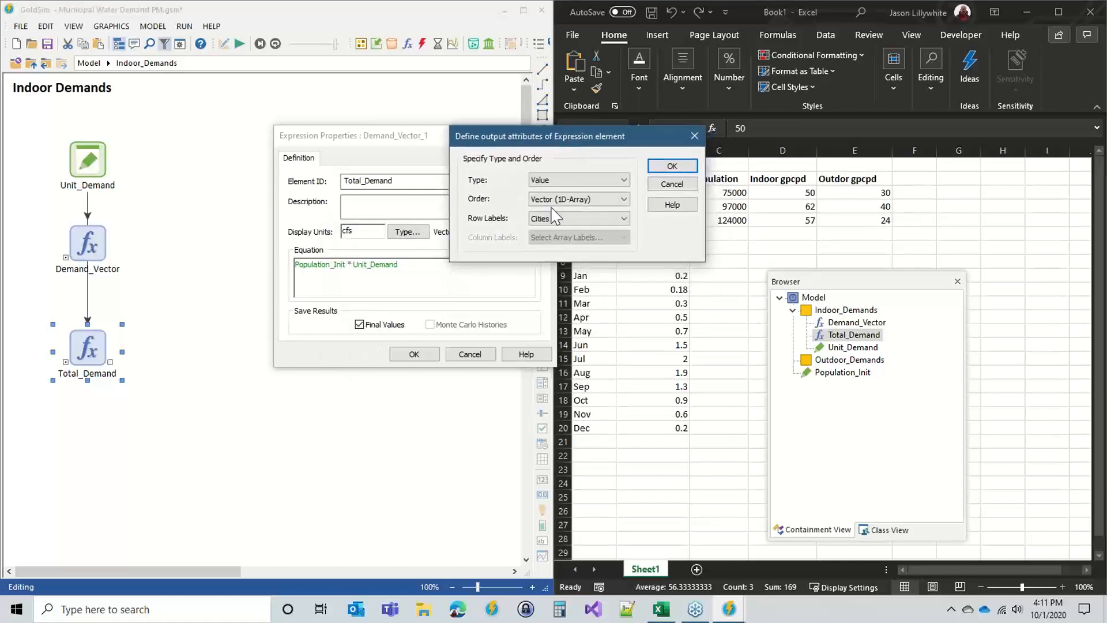
pyautogui.click(578, 199)
pyautogui.click(545, 218)
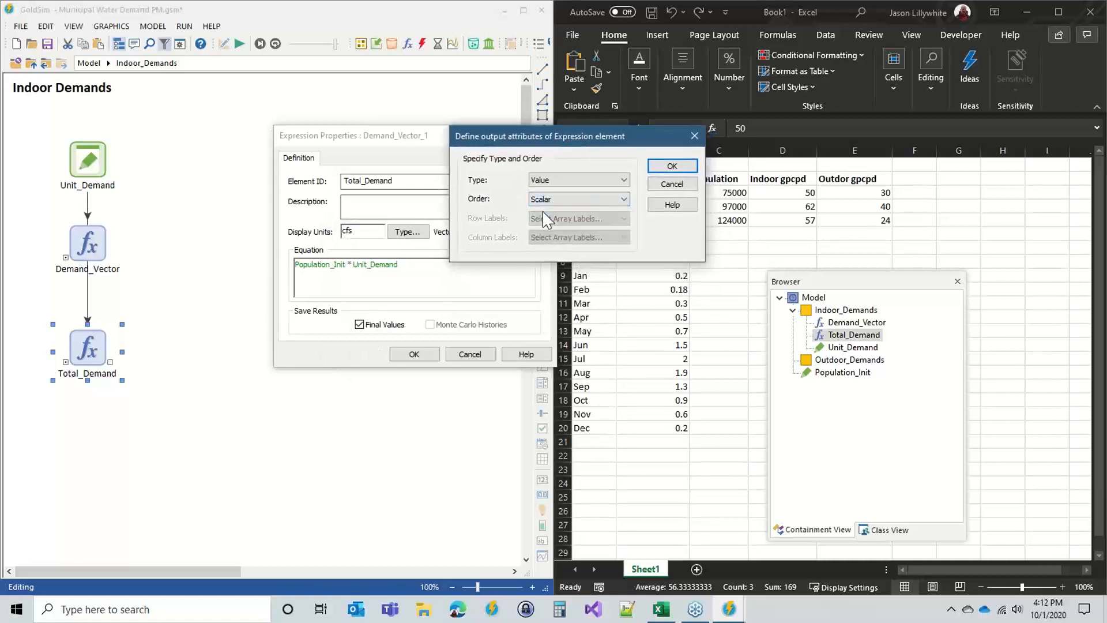
pyautogui.click(672, 166)
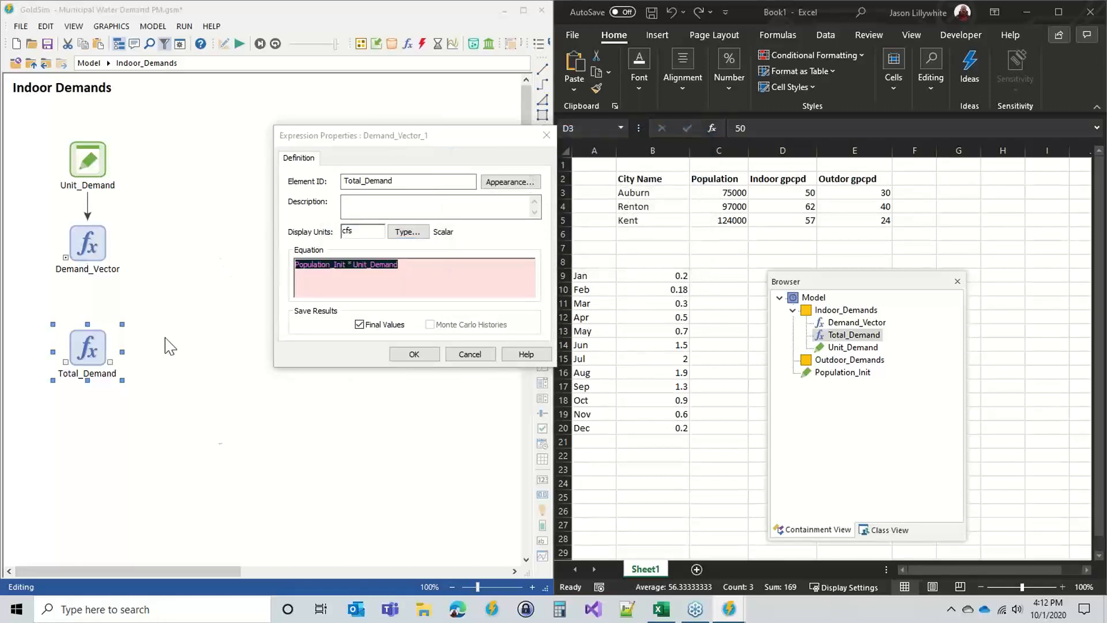
# Replace Total_Demand's equation with the vector sum function sumv applied to Demand_Vector and accept the properties
pyautogui.press('Delete')
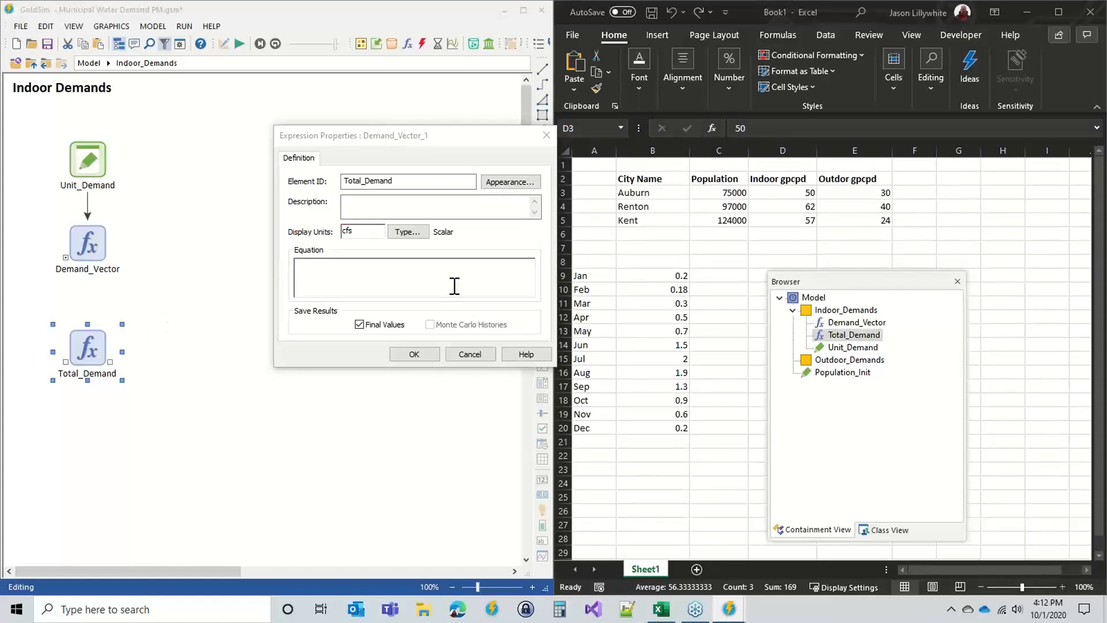
pyautogui.rightClick(312, 270)
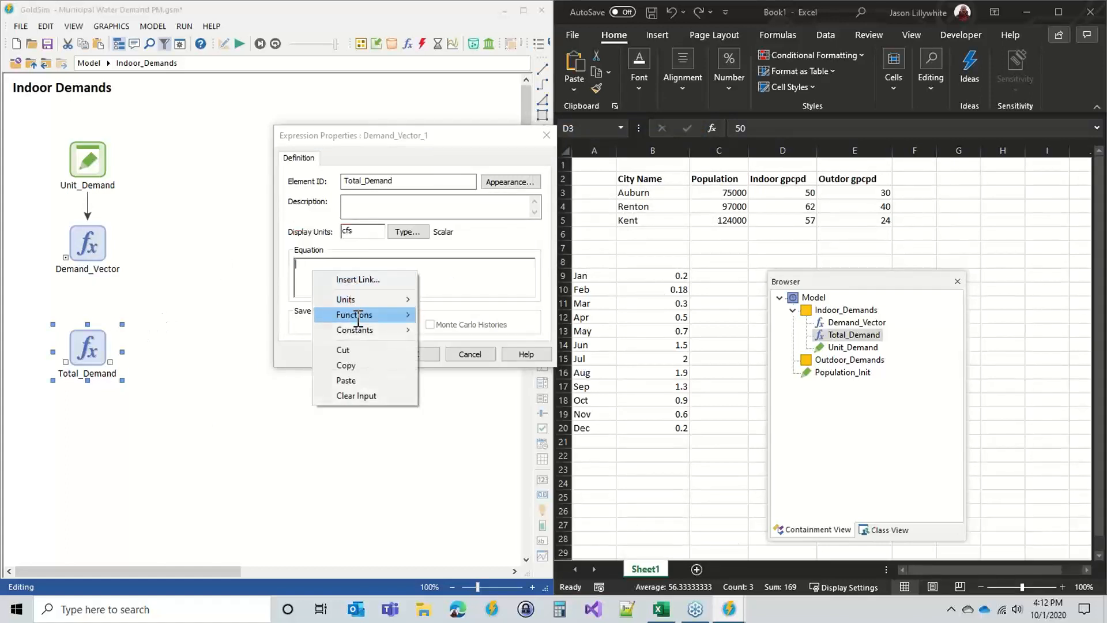
pyautogui.moveTo(358, 318)
pyautogui.click(297, 266)
pyautogui.rightClick(298, 268)
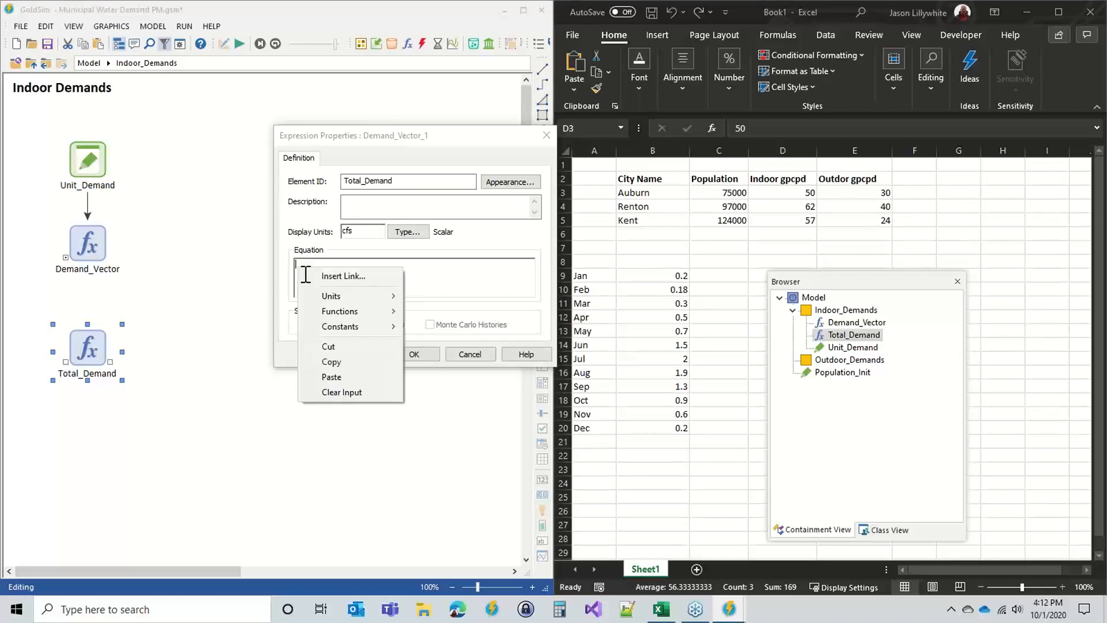
pyautogui.moveTo(354, 311)
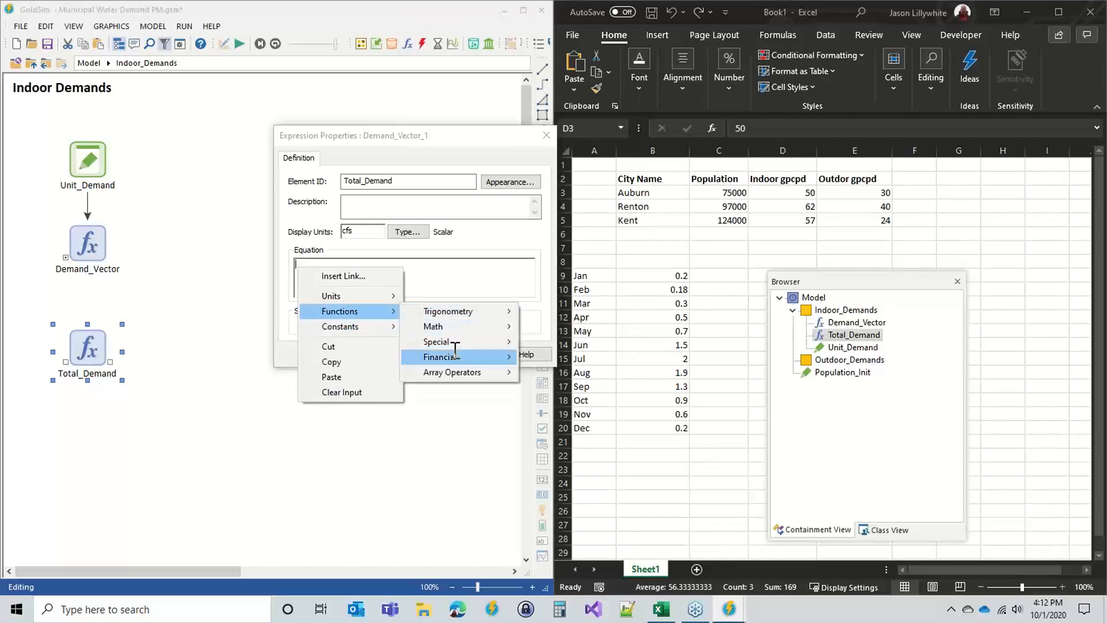
pyautogui.moveTo(455, 354)
pyautogui.moveTo(451, 374)
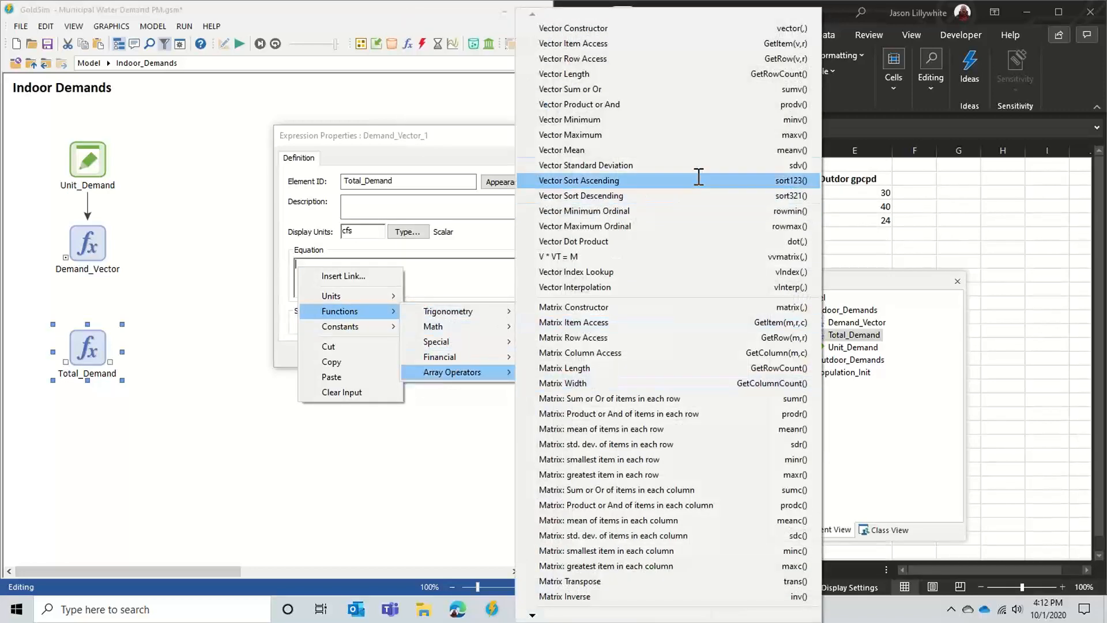
pyautogui.click(597, 89)
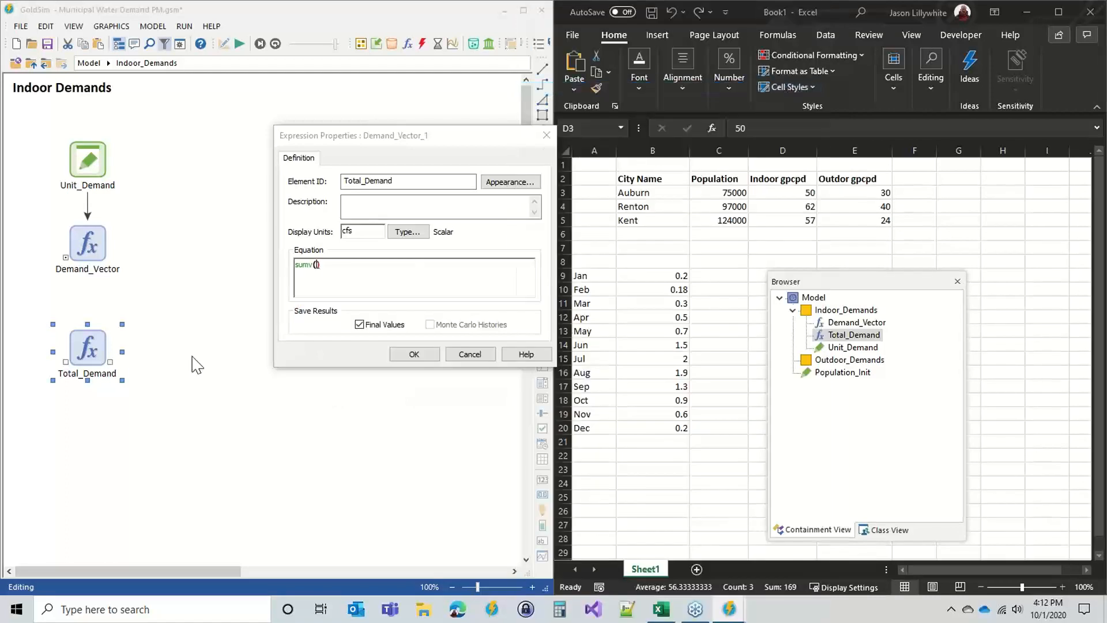
pyautogui.write('D')
pyautogui.press('Return')
pyautogui.click(414, 353)
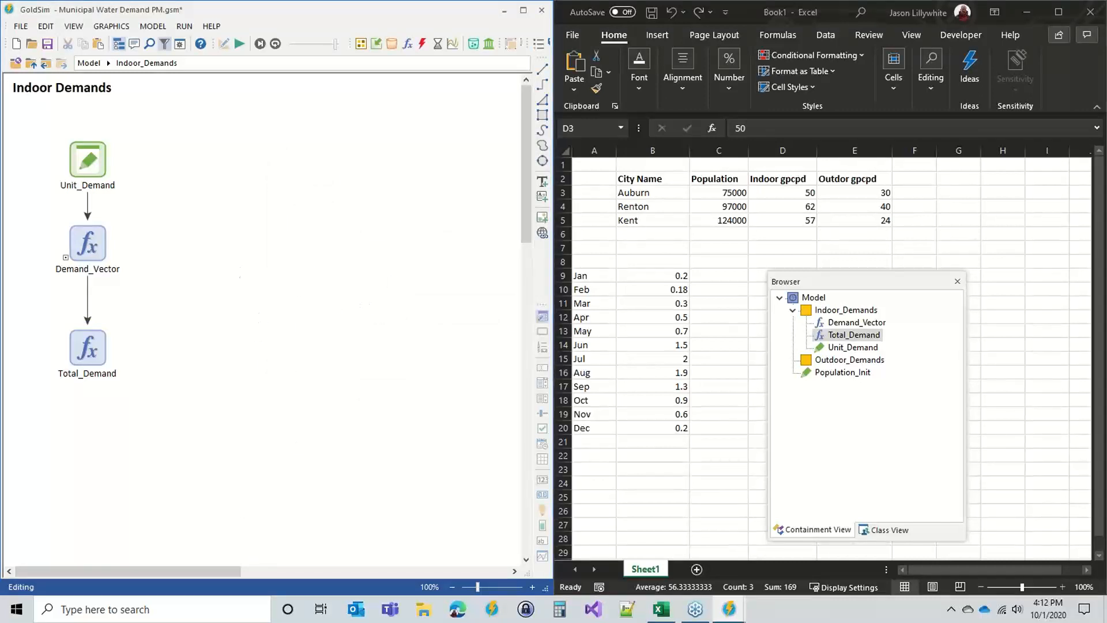
# Copy the heading and all elements of the Indoor_Demands container into the Outdoor_Demands container
pyautogui.hotkey('alt', 'Tab')
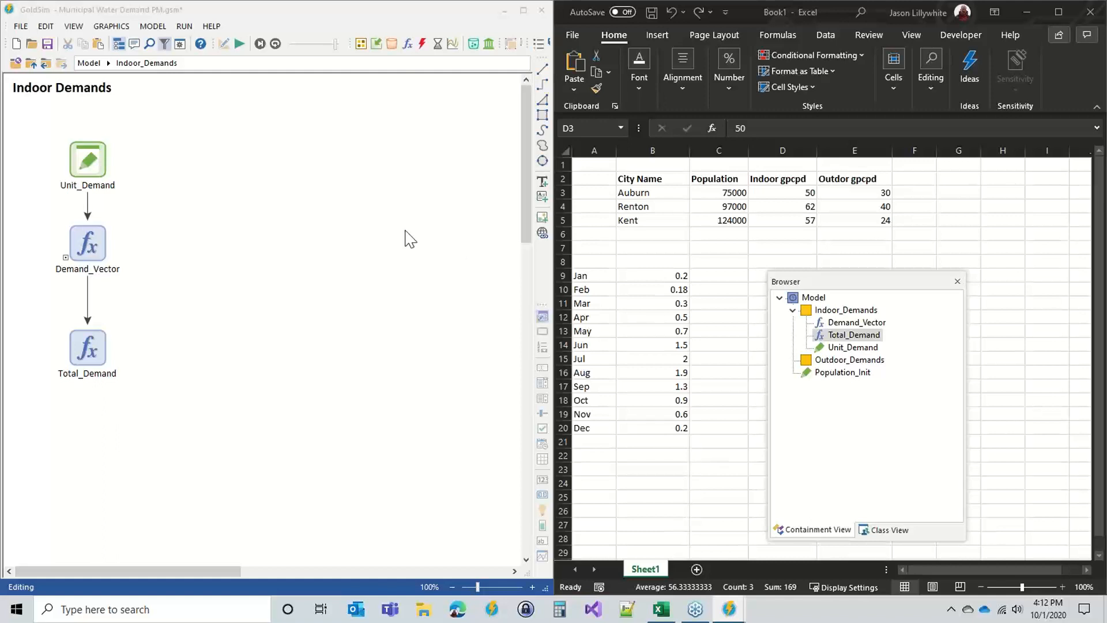
pyautogui.click(99, 62)
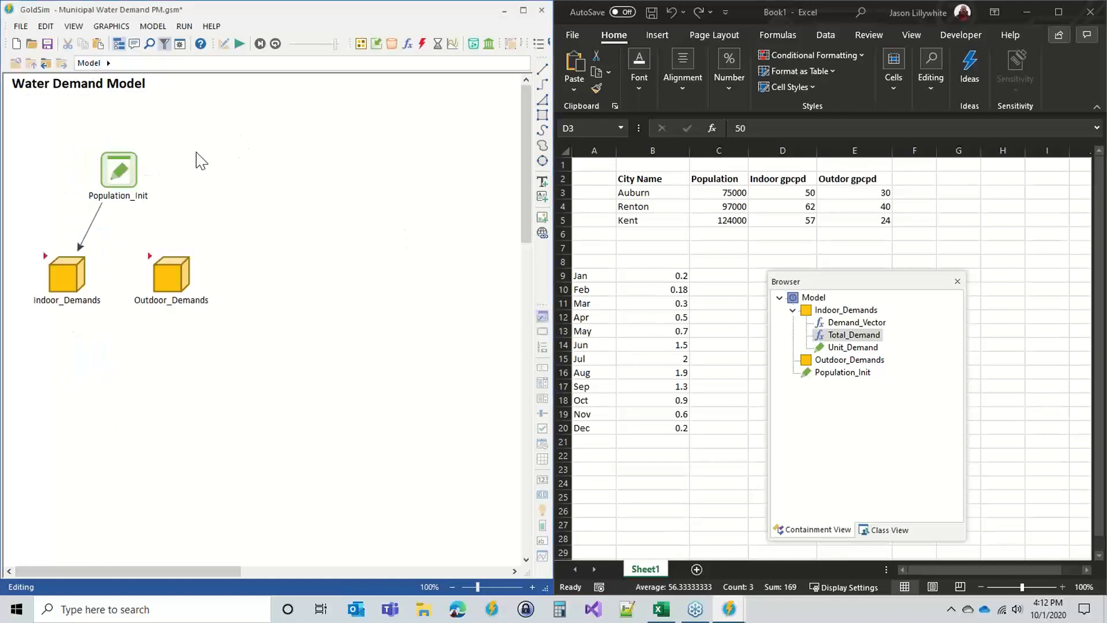
pyautogui.doubleClick(57, 255)
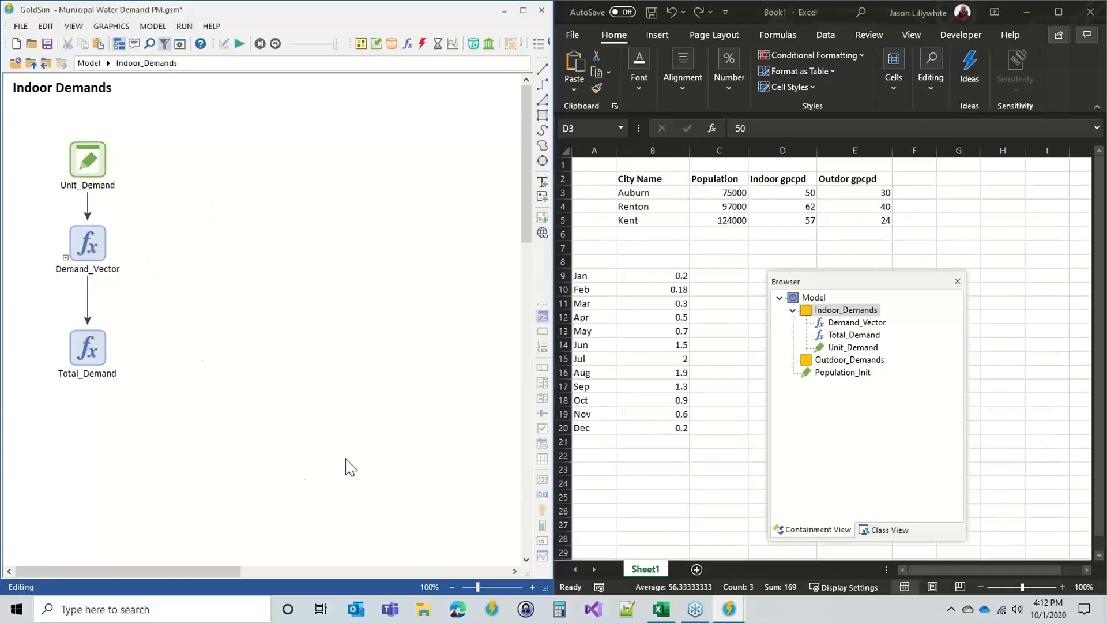
pyautogui.hotkey('ctrl', 'a')
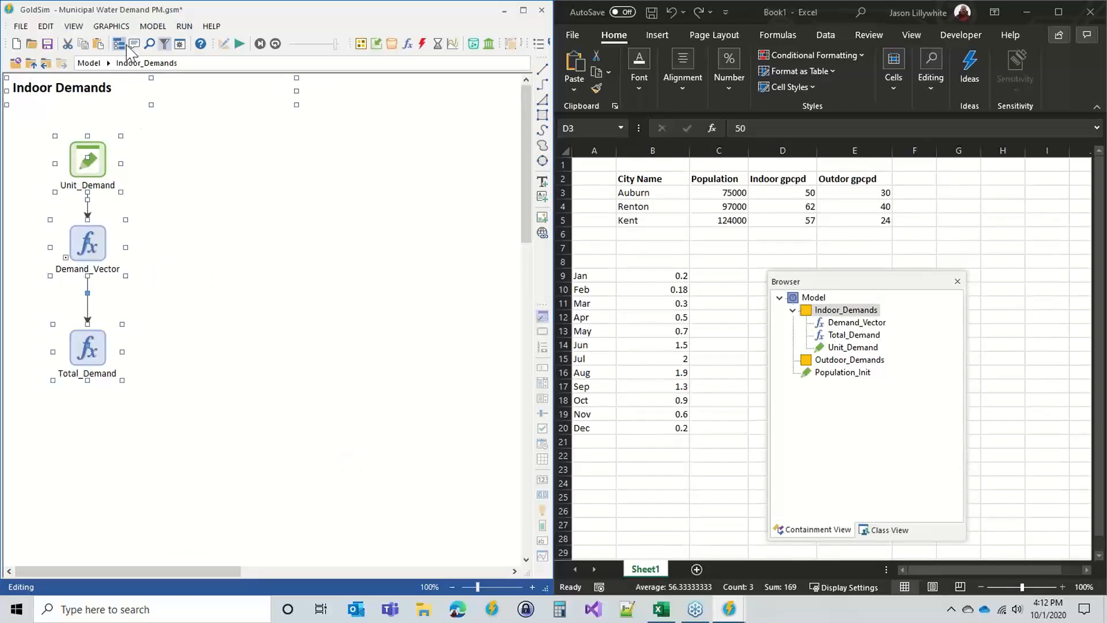
pyautogui.click(95, 63)
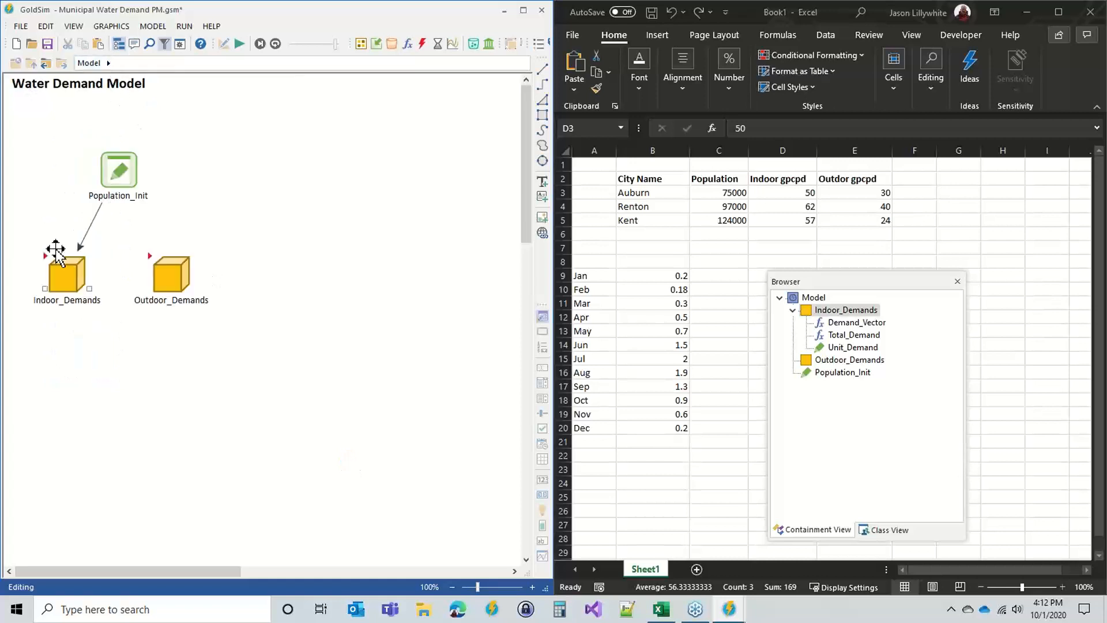
pyautogui.doubleClick(52, 271)
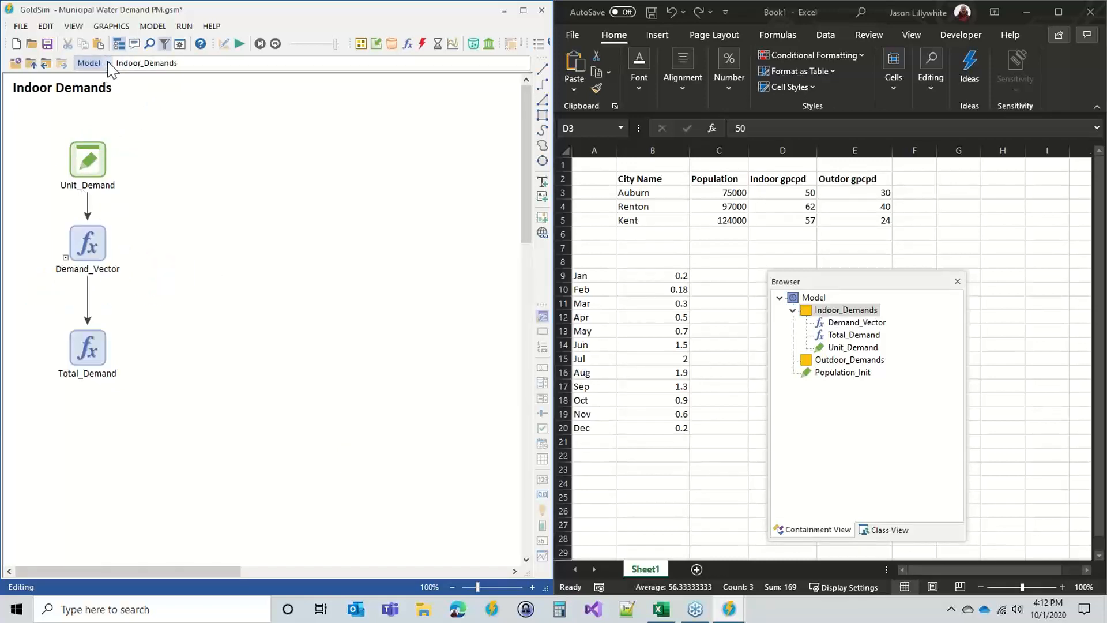
pyautogui.click(108, 64)
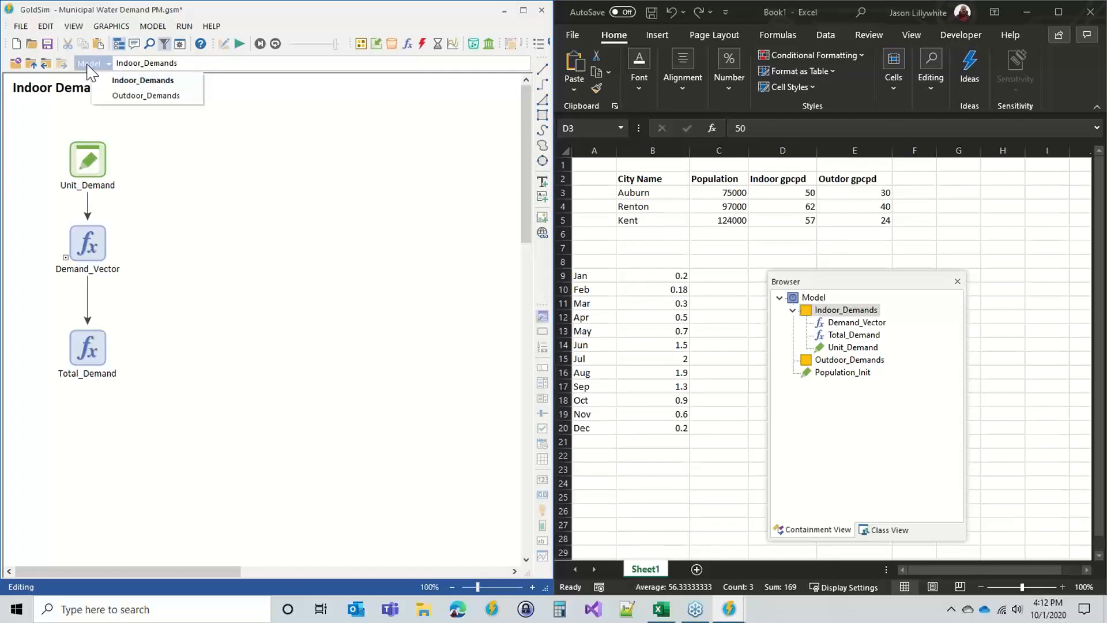
pyautogui.click(115, 73)
pyautogui.click(109, 64)
pyautogui.click(138, 97)
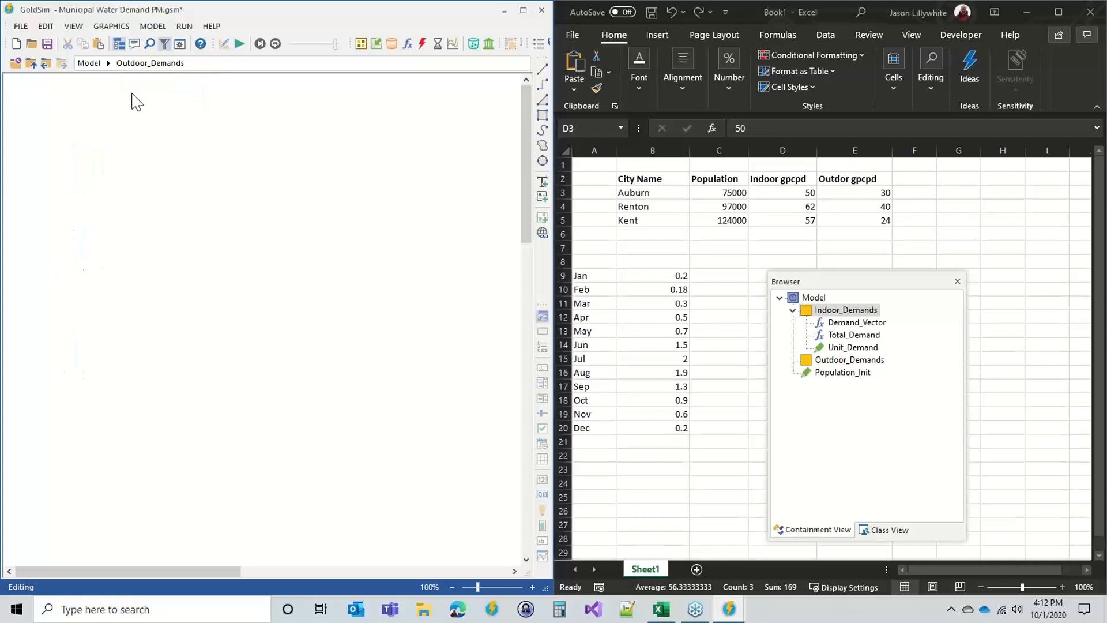
# Change the pasted heading in the Outdoor_Demands container to Outdoor Demands
pyautogui.doubleClick(41, 88)
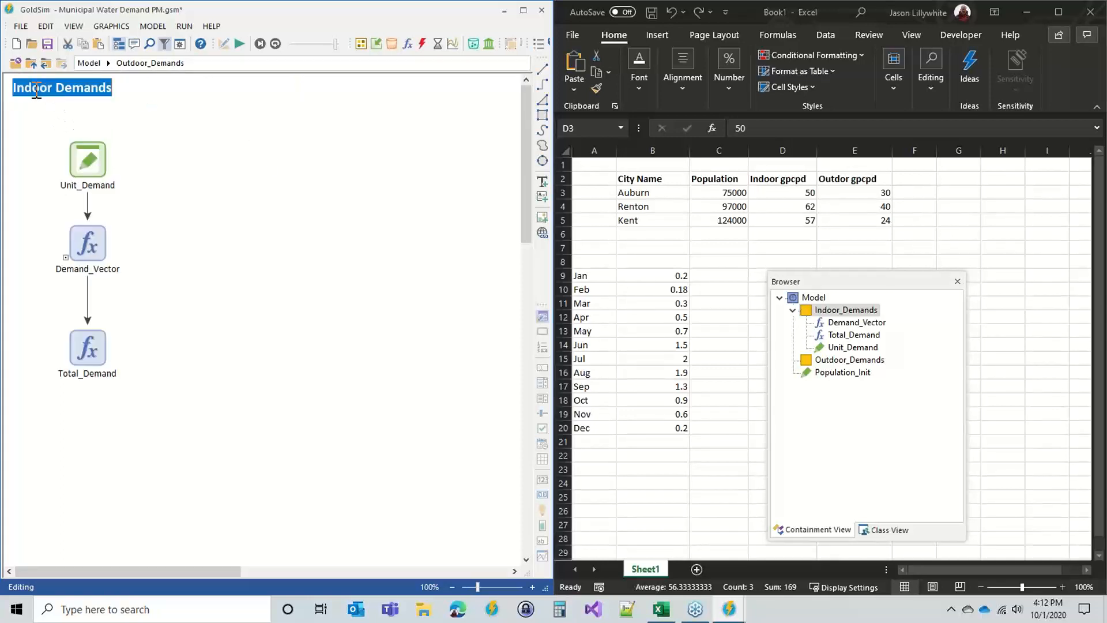
pyautogui.doubleClick(34, 88)
pyautogui.write('Outdoor')
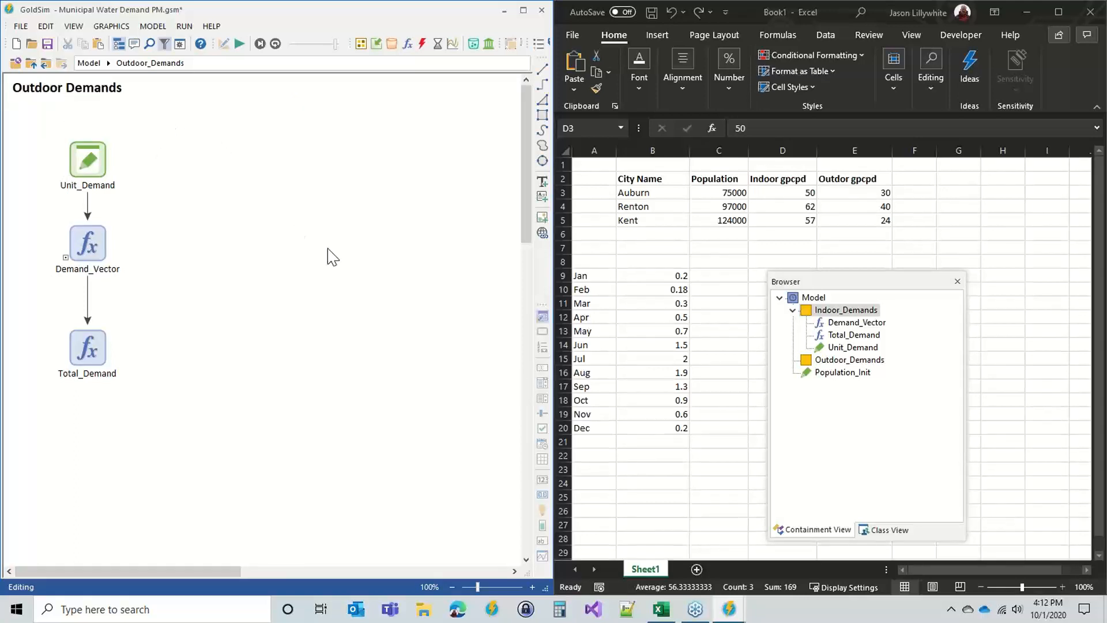
# Fill the outdoor Unit_Demand vector with Excel's outdoor gpcpd values: Auburn 30, Renton 40, Kent 24
pyautogui.click(87, 162)
pyautogui.doubleClick(87, 161)
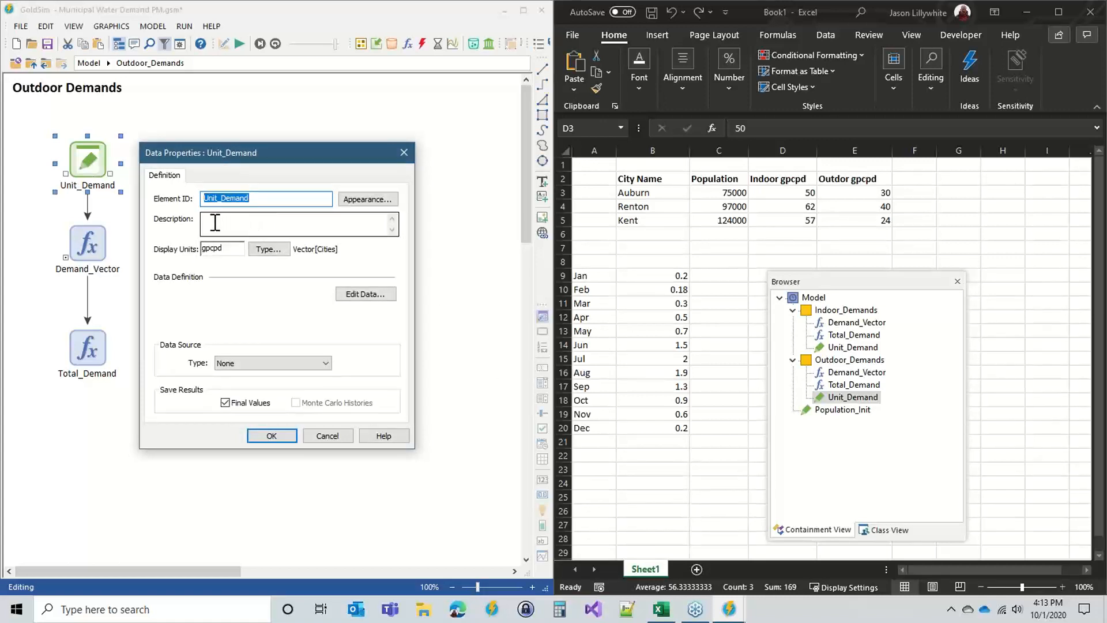
pyautogui.click(822, 233)
pyautogui.moveTo(842, 193); pyautogui.dragTo(839, 223)
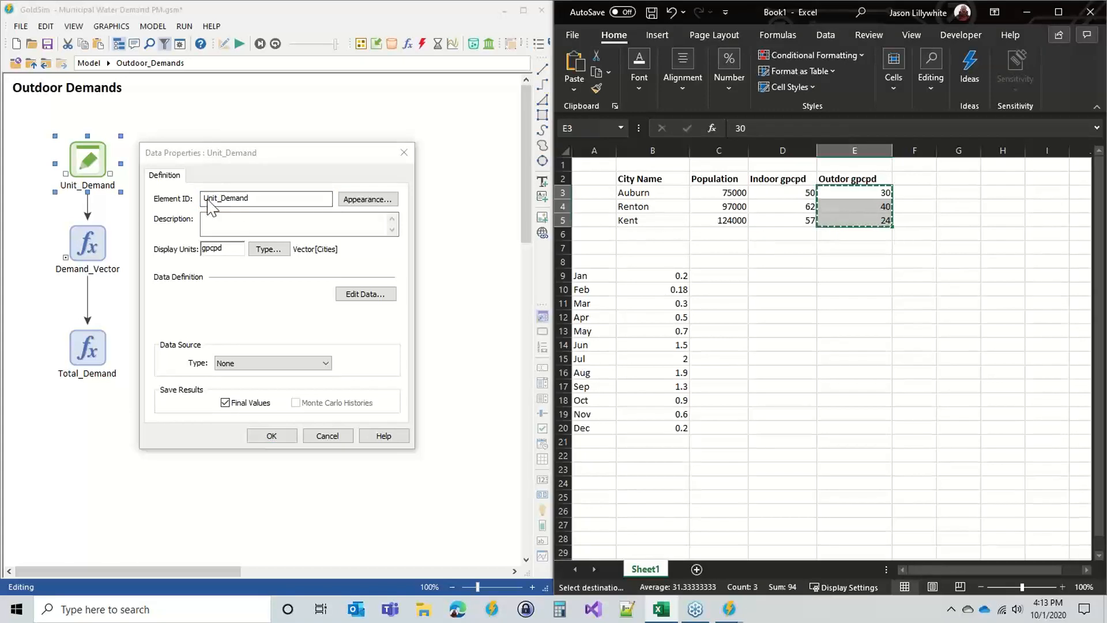
pyautogui.click(380, 298)
pyautogui.click(380, 306)
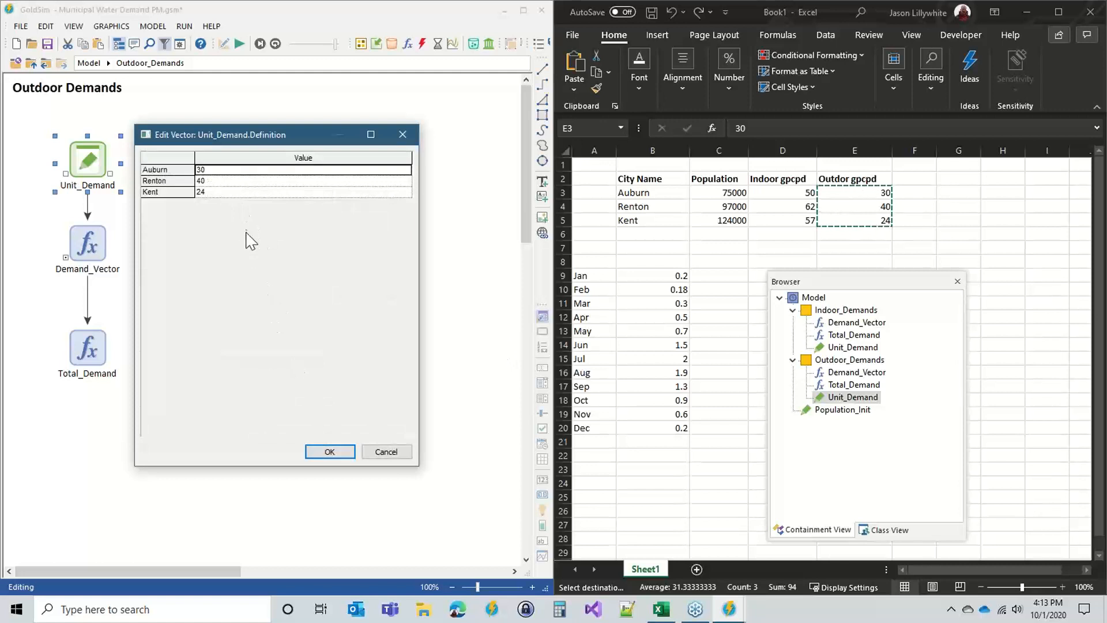
pyautogui.click(329, 451)
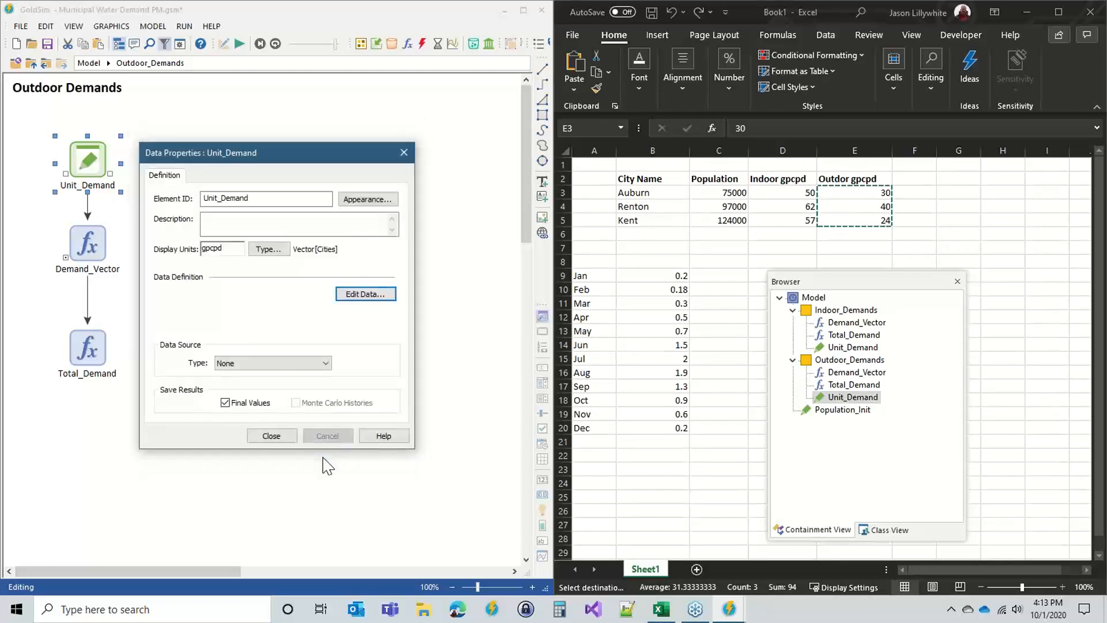
pyautogui.click(271, 436)
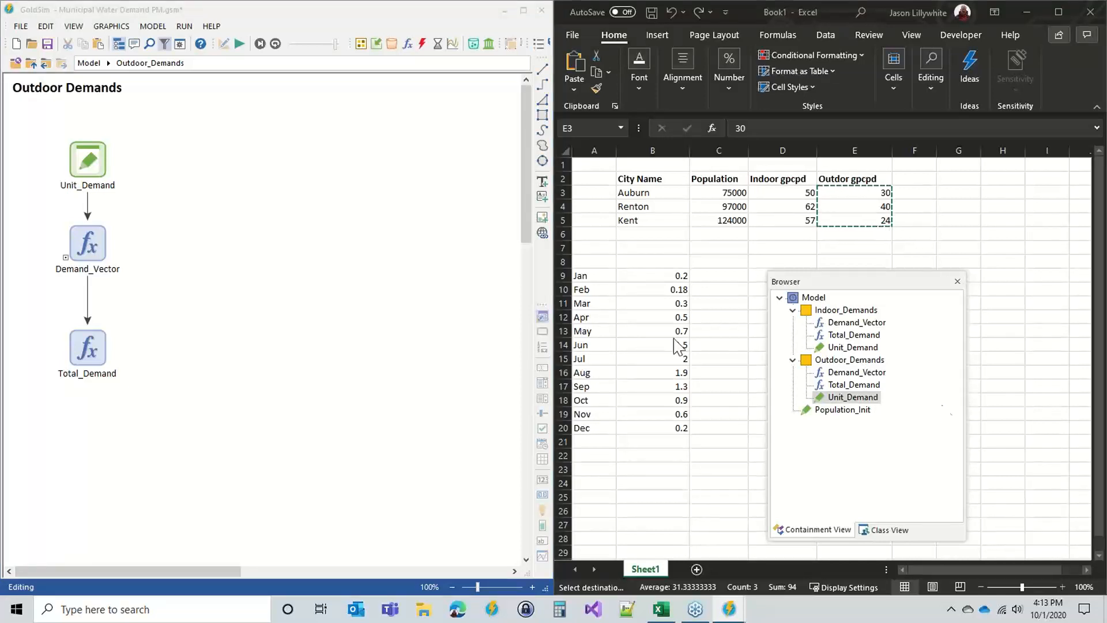
# Examine the monthly Jan to Dec factors in cells A9:B20 of the Excel sheet
pyautogui.click(654, 274)
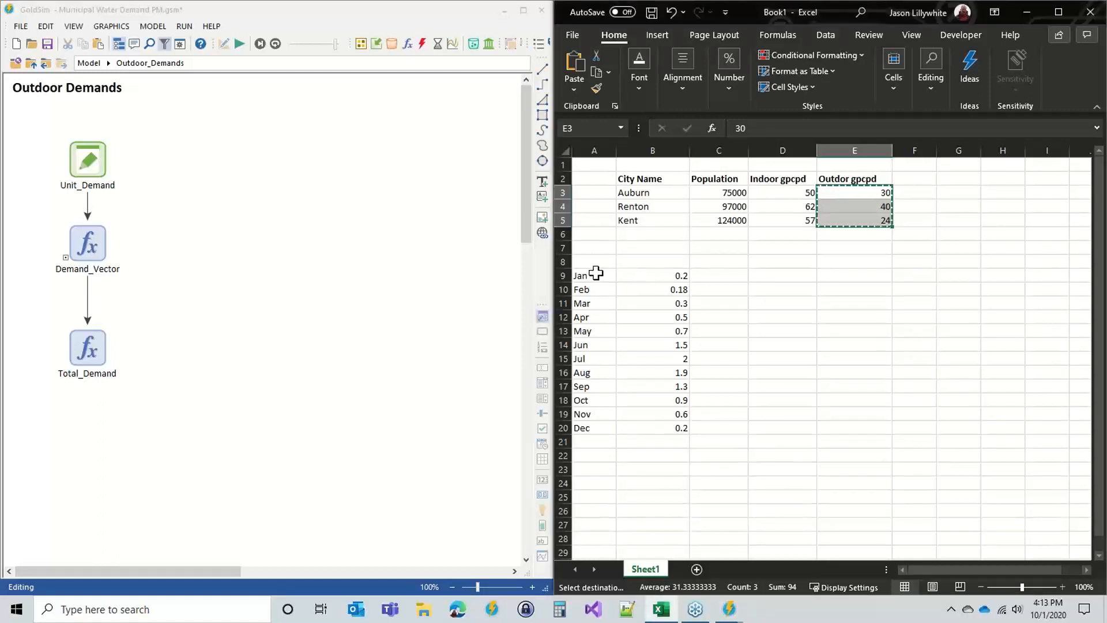
pyautogui.moveTo(596, 273); pyautogui.dragTo(666, 430)
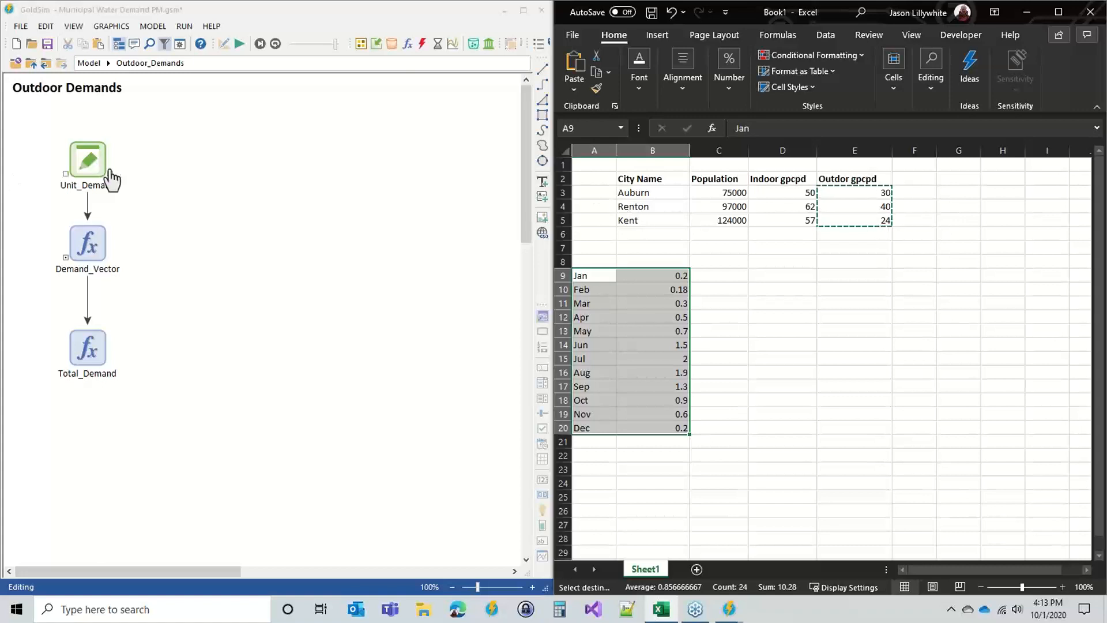
pyautogui.click(71, 151)
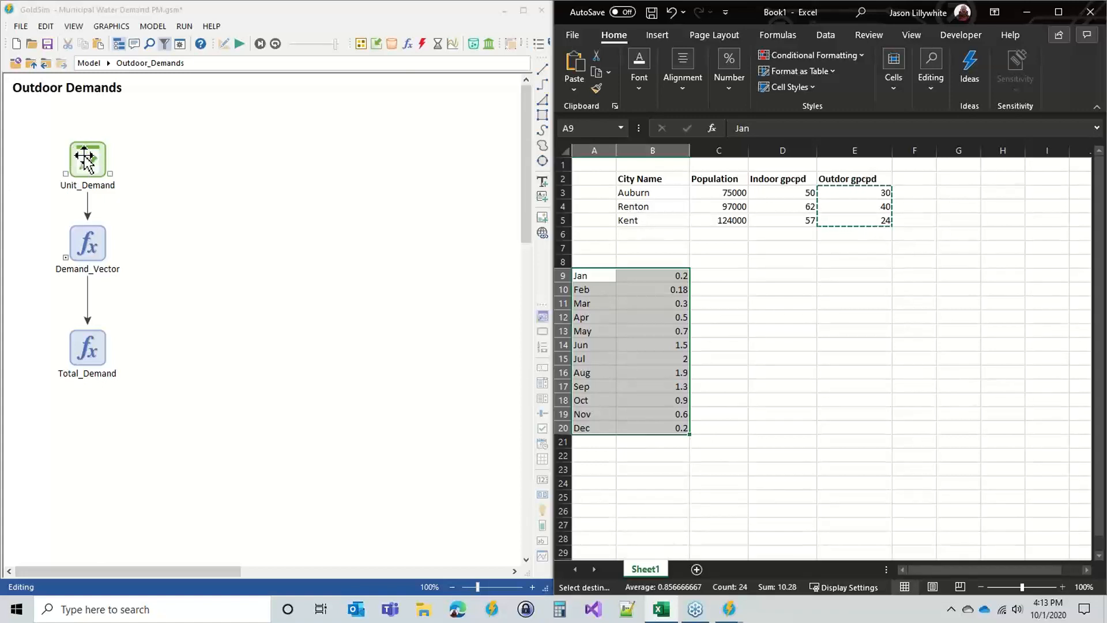
pyautogui.click(161, 235)
pyautogui.click(94, 161)
pyautogui.click(169, 182)
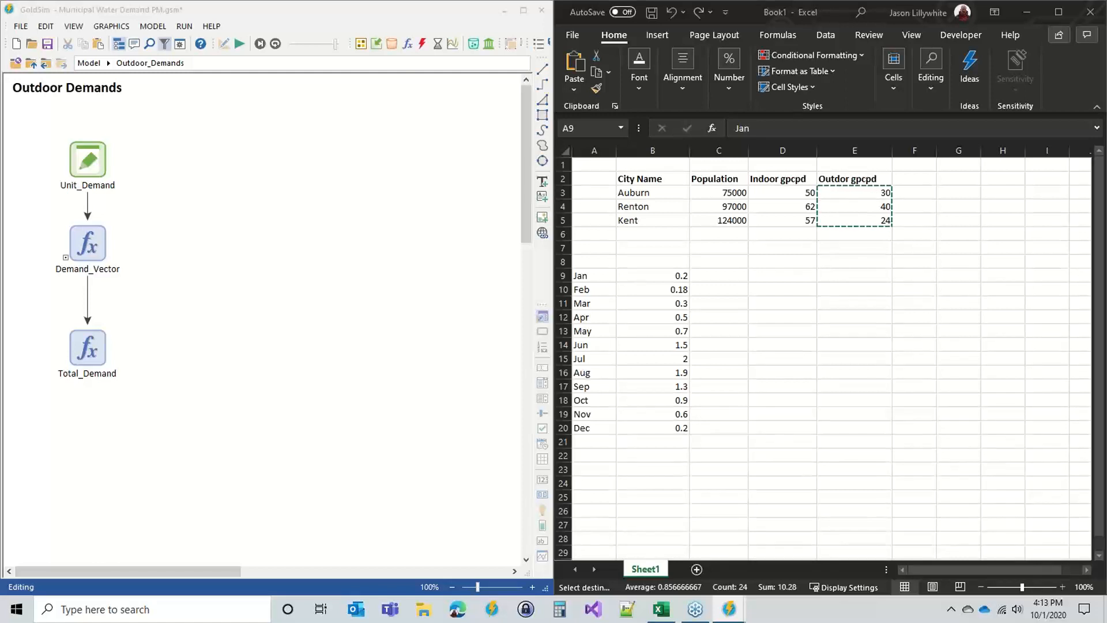
pyautogui.click(182, 163)
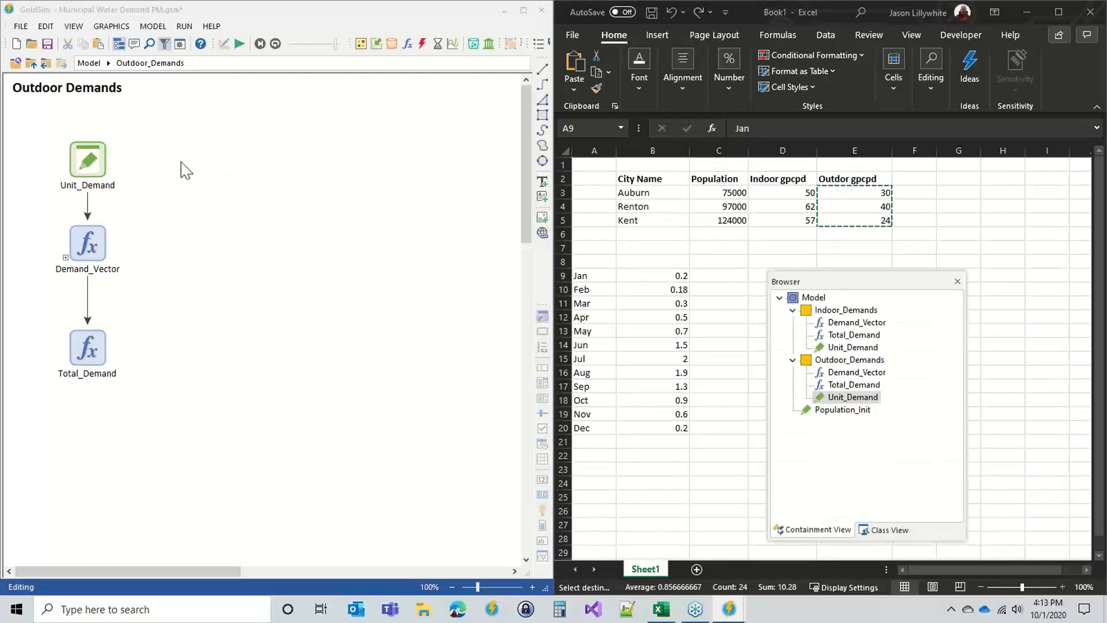
pyautogui.click(376, 44)
pyautogui.click(398, 61)
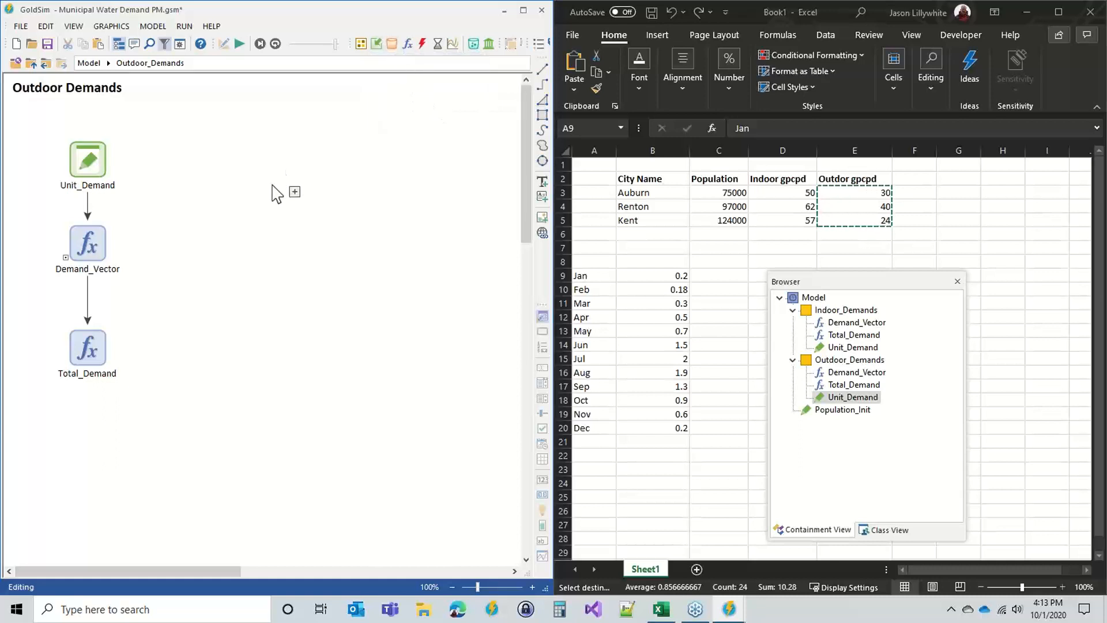
pyautogui.click(255, 159)
pyautogui.moveTo(285, 153); pyautogui.dragTo(475, 106)
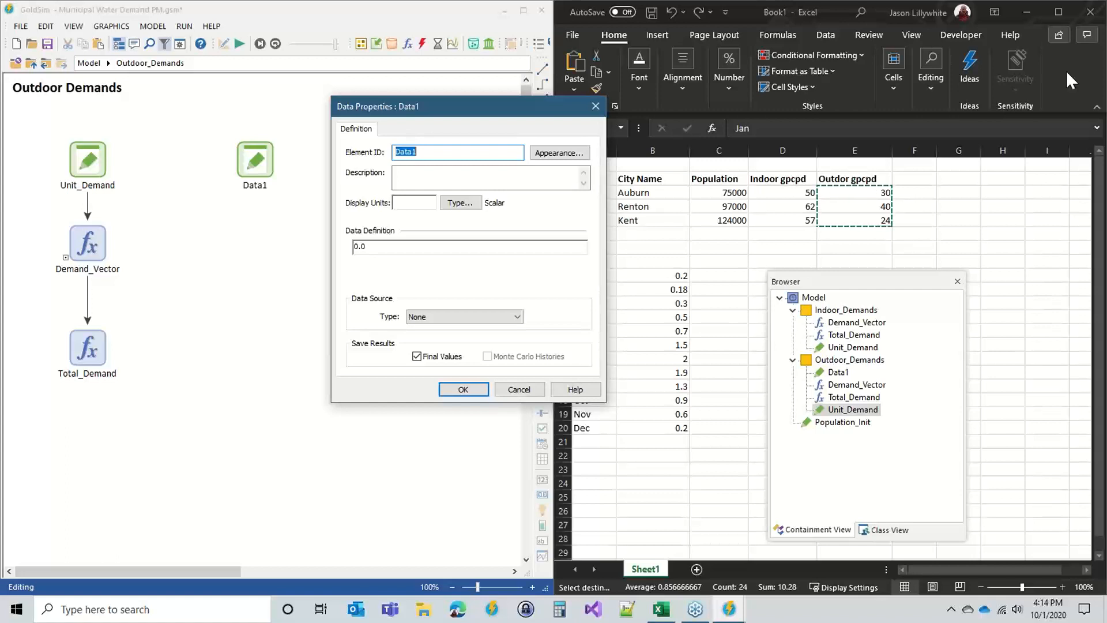
pyautogui.click(520, 390)
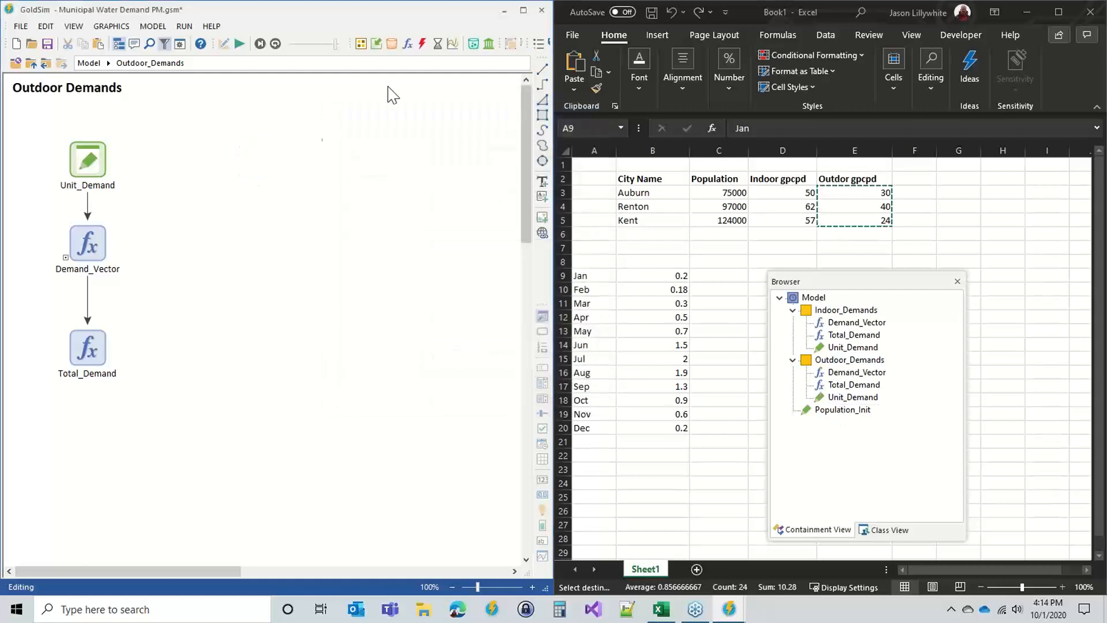
# Try adding a 1-D lookup table named Seasonal_Pattern with row variable Month, and open its data for editing
pyautogui.click(376, 44)
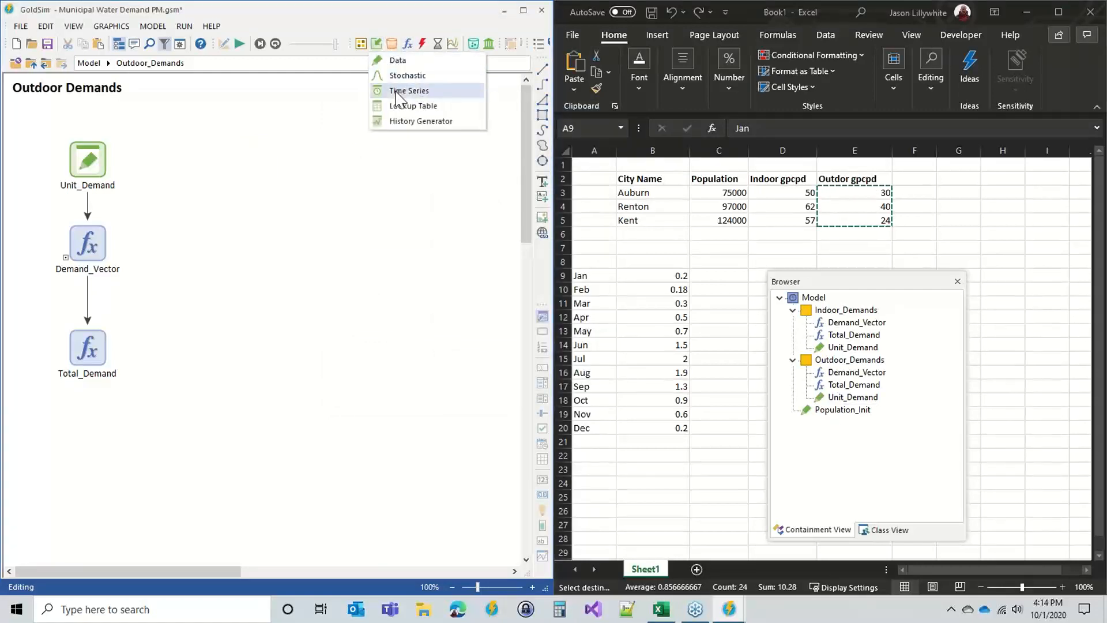
pyautogui.click(421, 106)
pyautogui.click(257, 181)
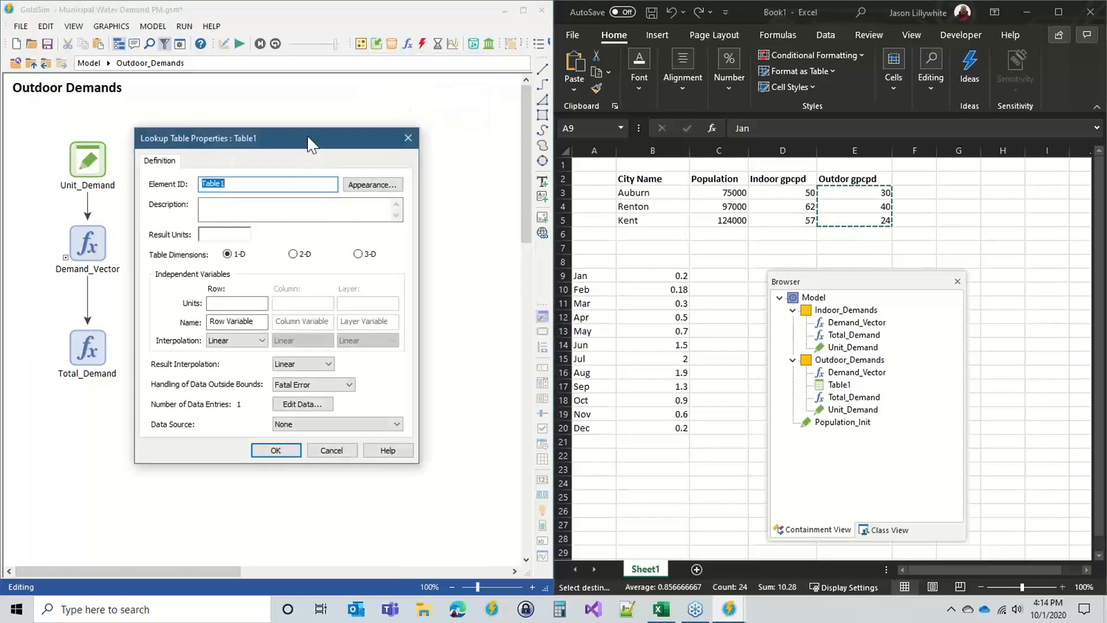
pyautogui.moveTo(307, 136); pyautogui.dragTo(453, 82)
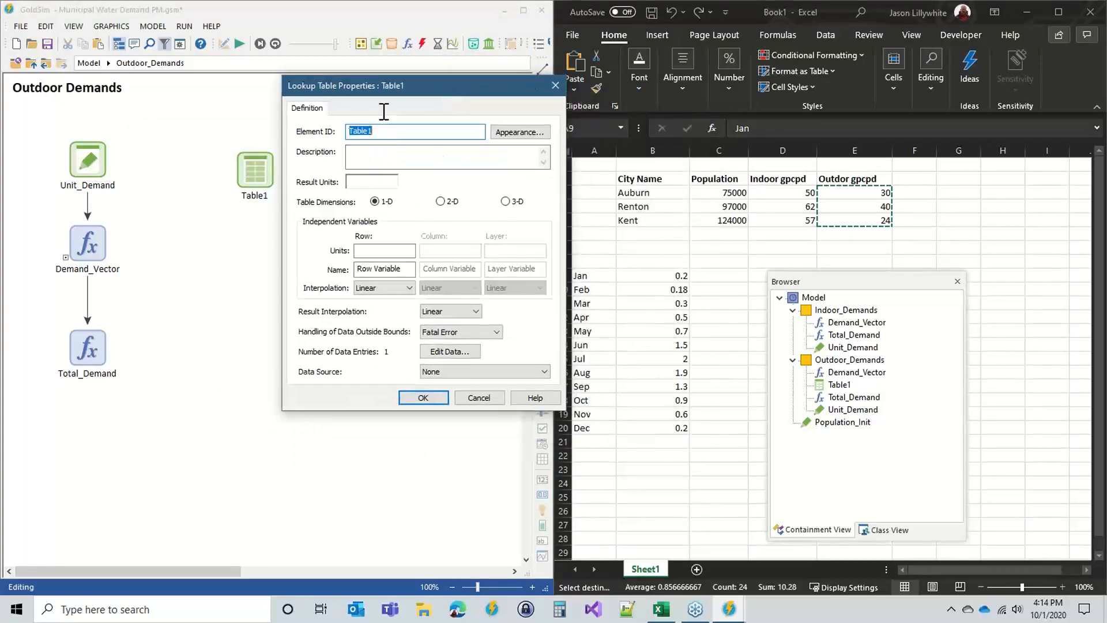
pyautogui.write('Seasonal_Pattern')
pyautogui.click(358, 182)
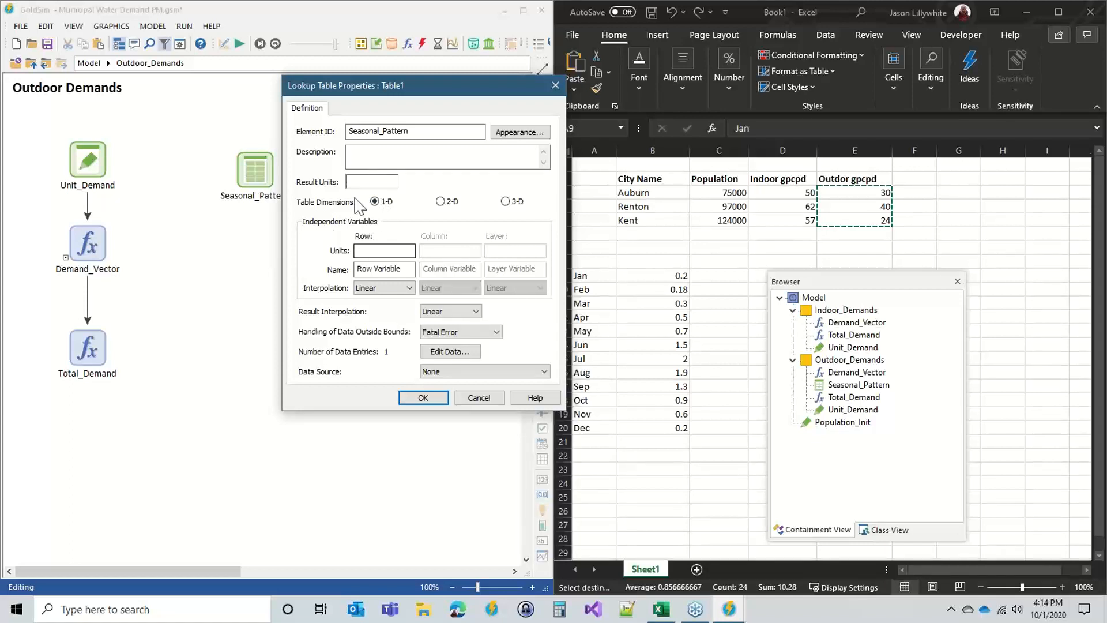
pyautogui.moveTo(411, 269); pyautogui.dragTo(340, 279)
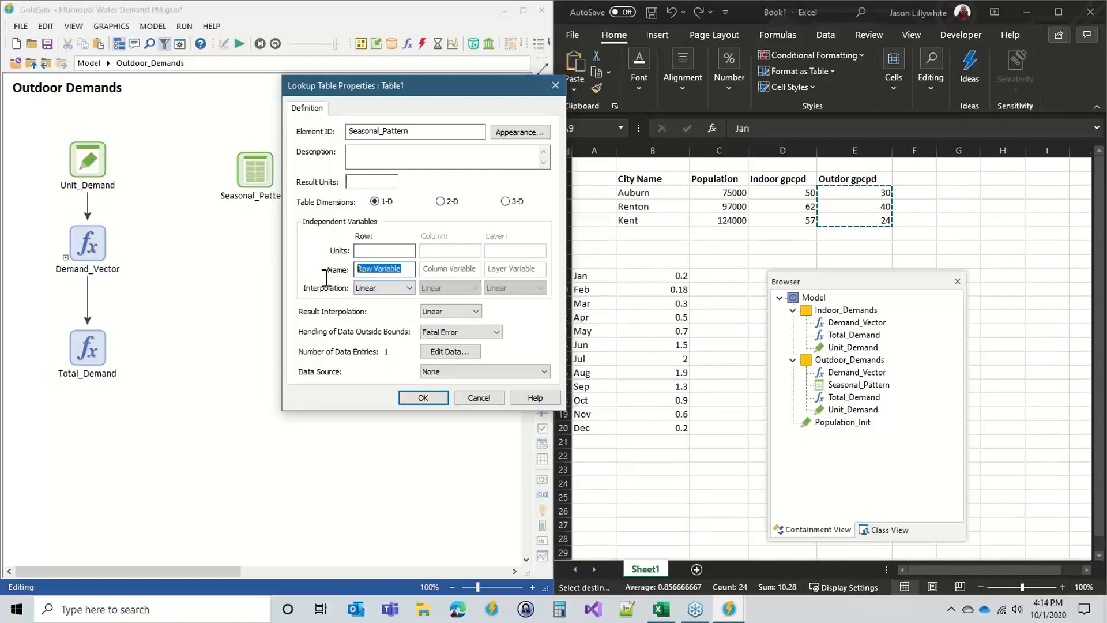
pyautogui.write('Month')
pyautogui.click(460, 351)
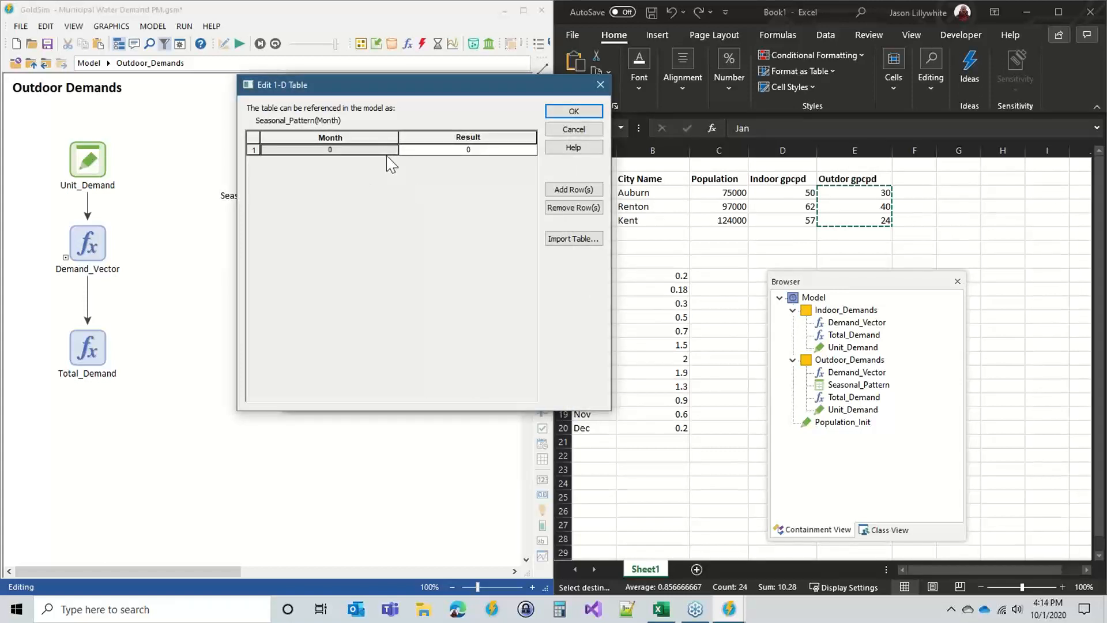
# Move Excel's monthly factors to C9:C20 and enter month numbers 1, 2 and 3 in B9:B11
pyautogui.click(674, 287)
pyautogui.moveTo(649, 275); pyautogui.dragTo(715, 440)
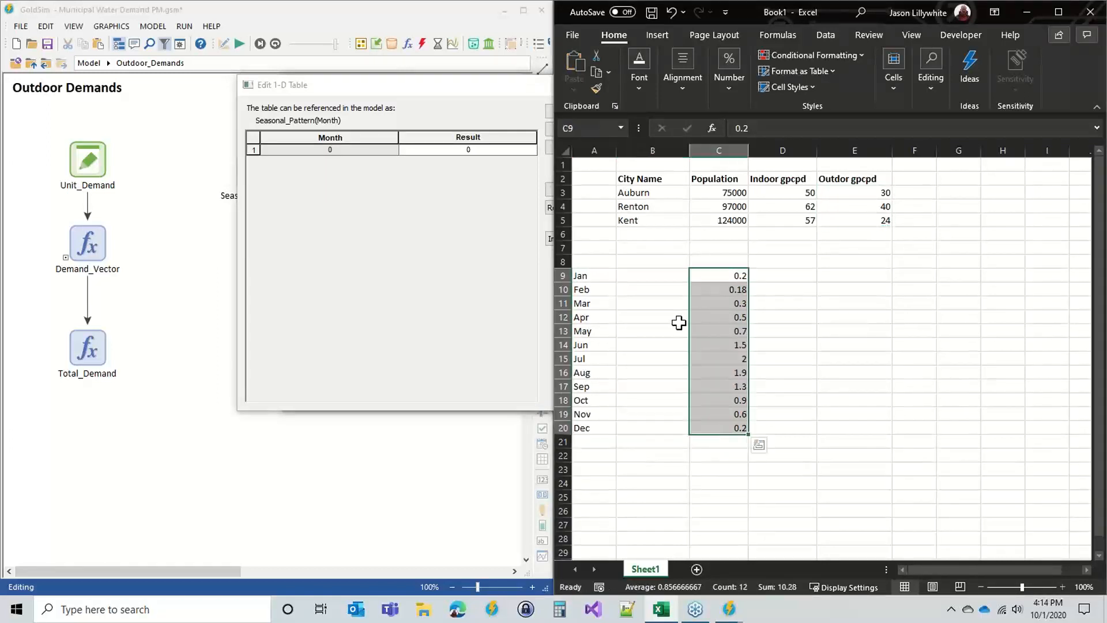
pyautogui.click(647, 277)
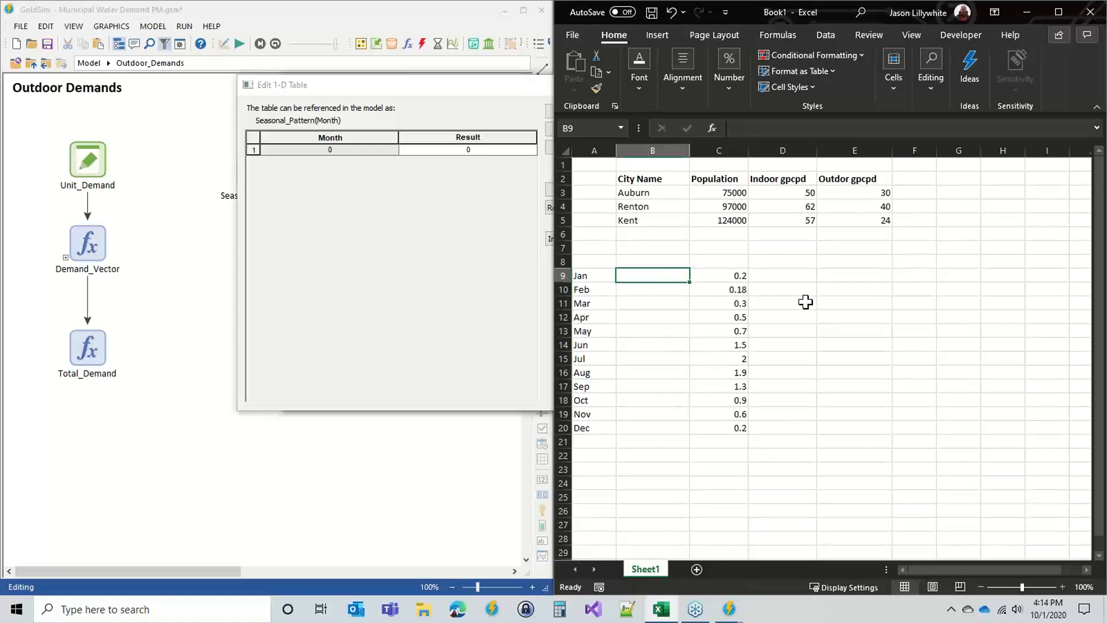
pyautogui.write('1')
pyautogui.press('Return')
pyautogui.write('2')
pyautogui.press('Return')
pyautogui.write('3')
pyautogui.press('Return')
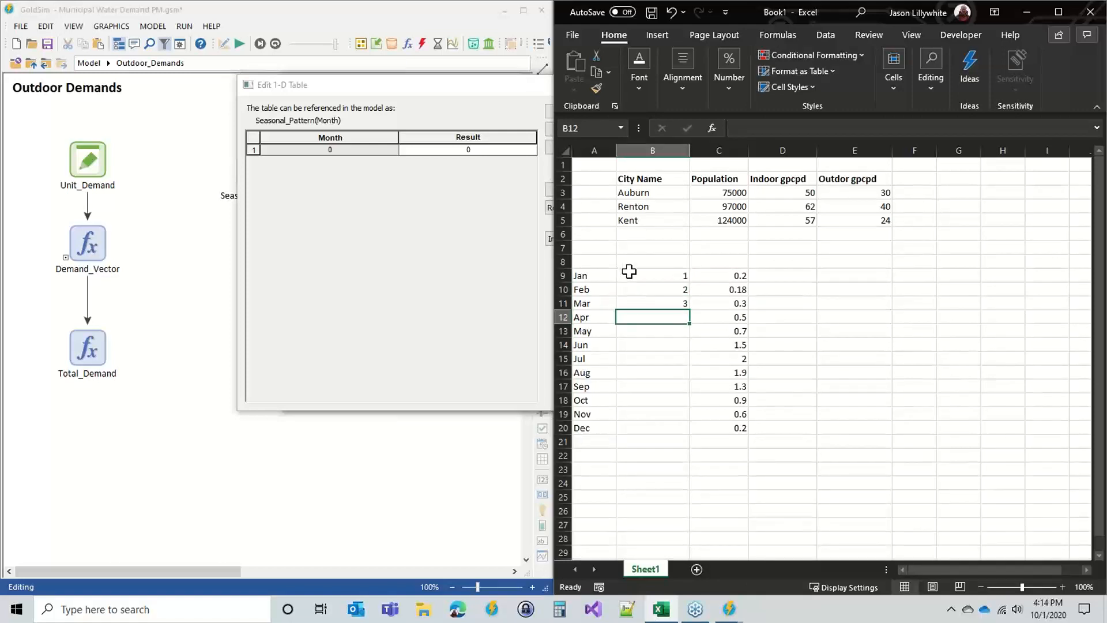
# Continue the month numbers down to 12 in B20 and copy the range B9:C20
pyautogui.moveTo(655, 276); pyautogui.dragTo(739, 424)
pyautogui.doubleClick(689, 310)
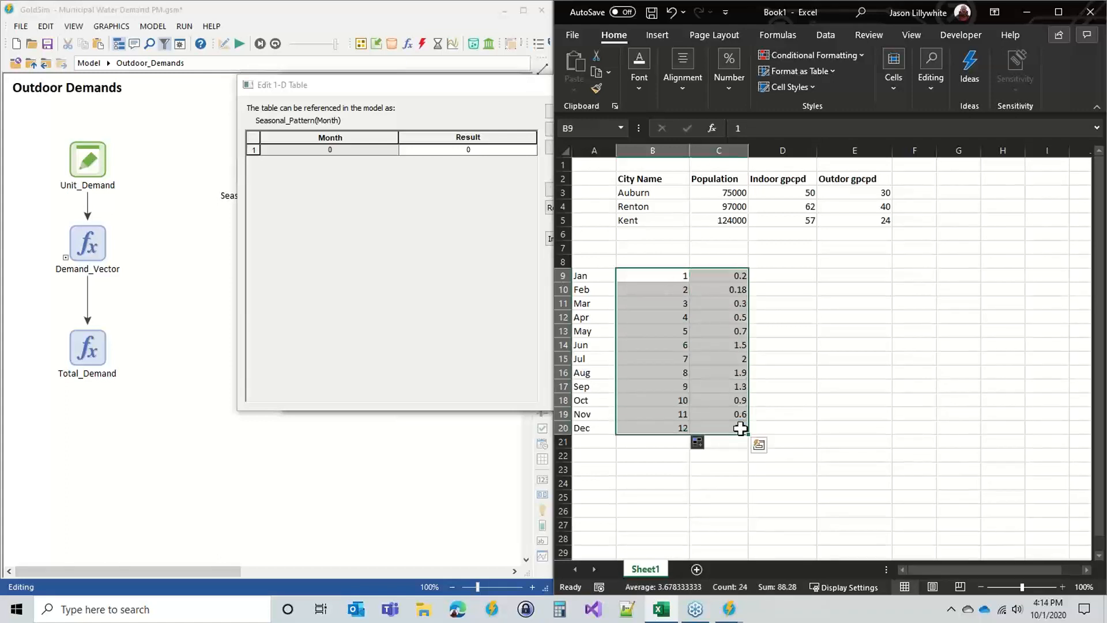
pyautogui.hotkey('ctrl', 'c')
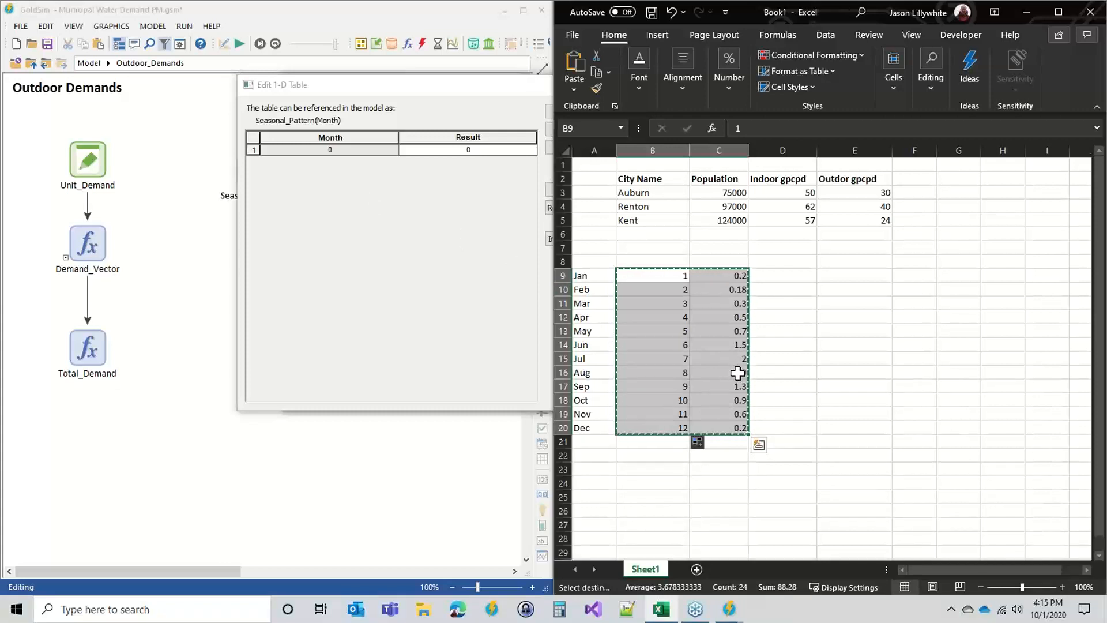
# Cancel the lookup table's data editing and delete the Seasonal_Pattern lookup table from the Outdoor_Demands container
pyautogui.click(361, 168)
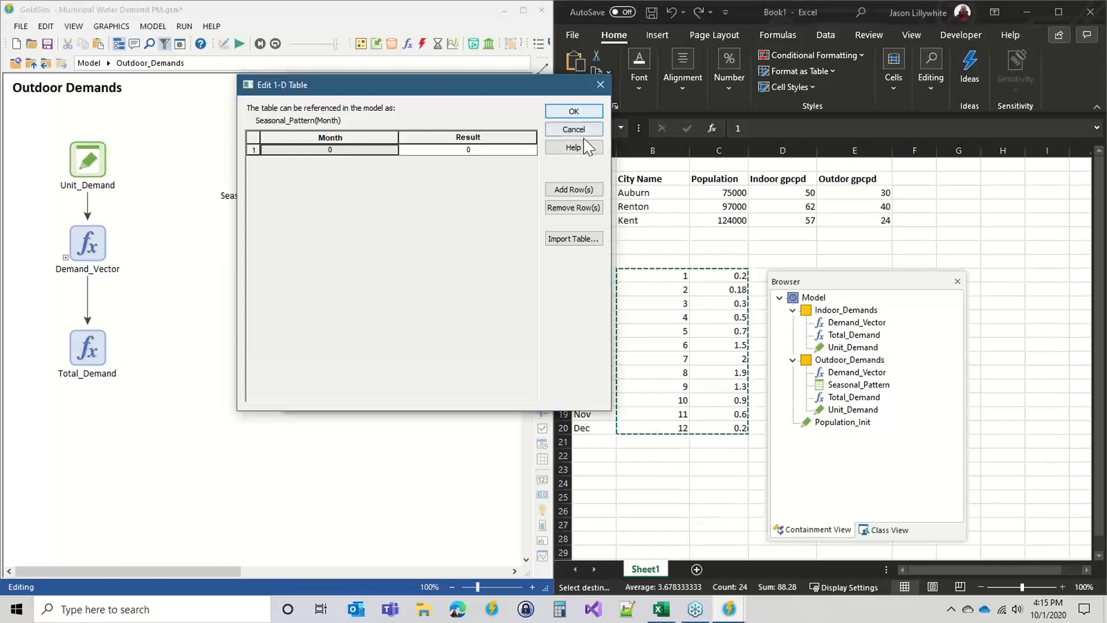
pyautogui.click(570, 128)
pyautogui.click(423, 398)
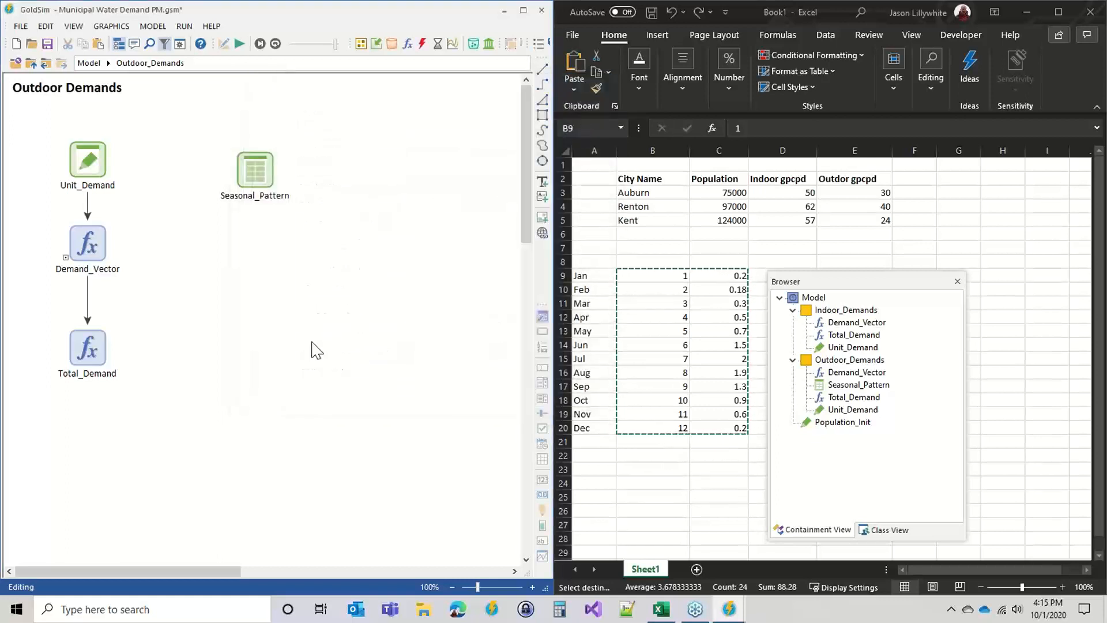
pyautogui.click(251, 158)
pyautogui.press('Delete')
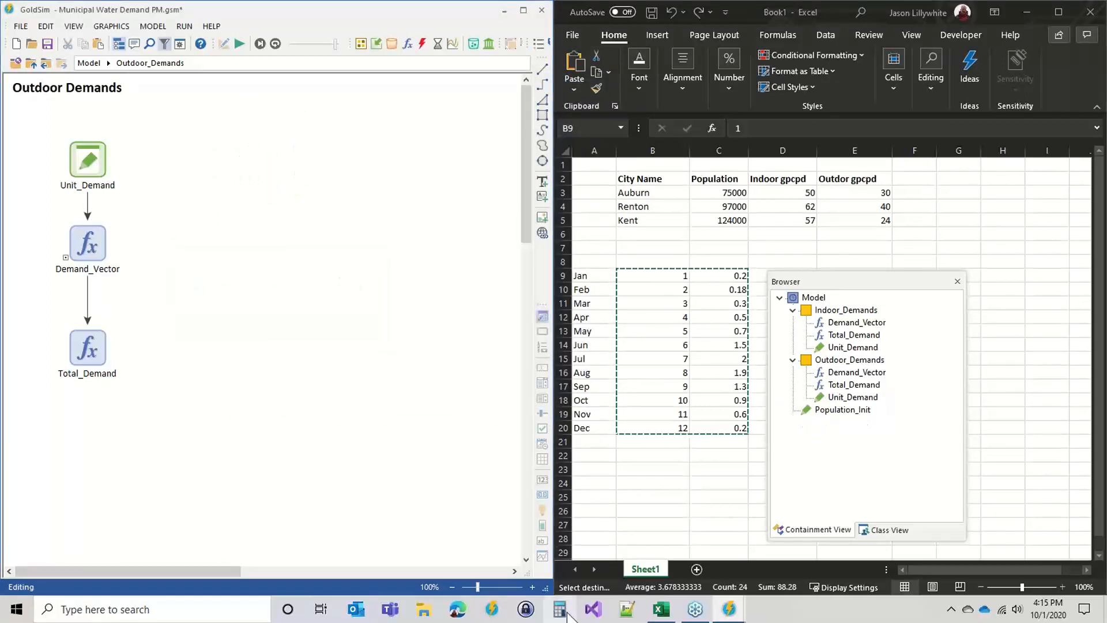
# Add a Data element beside Unit_Demand in the Outdoor_Demands container, defined as a vector with Months row labels
pyautogui.click(375, 44)
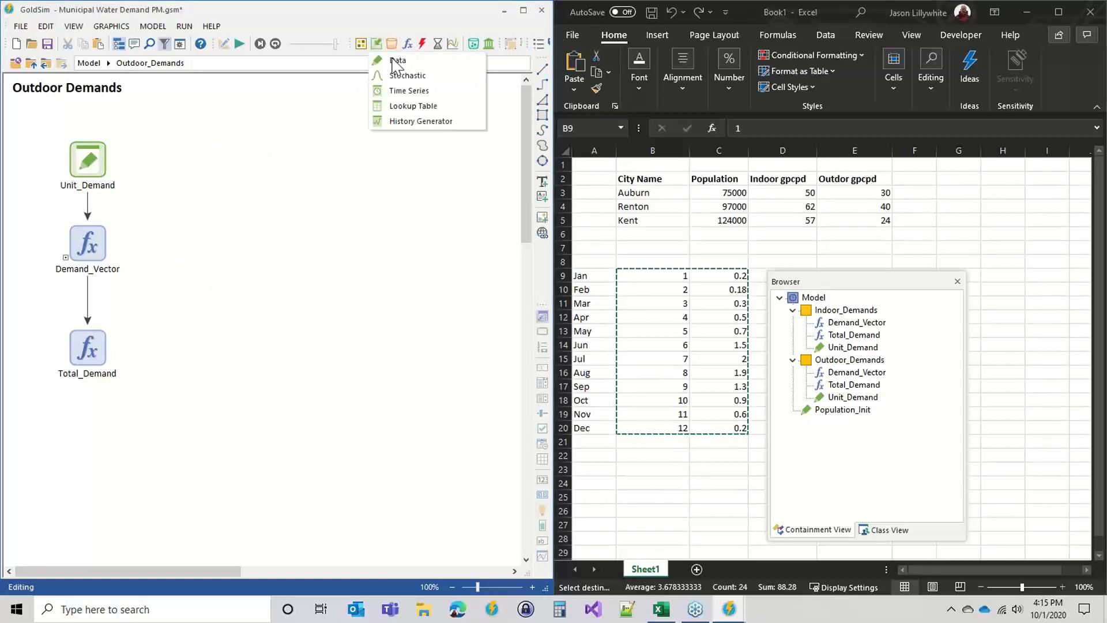
pyautogui.click(397, 57)
pyautogui.click(234, 165)
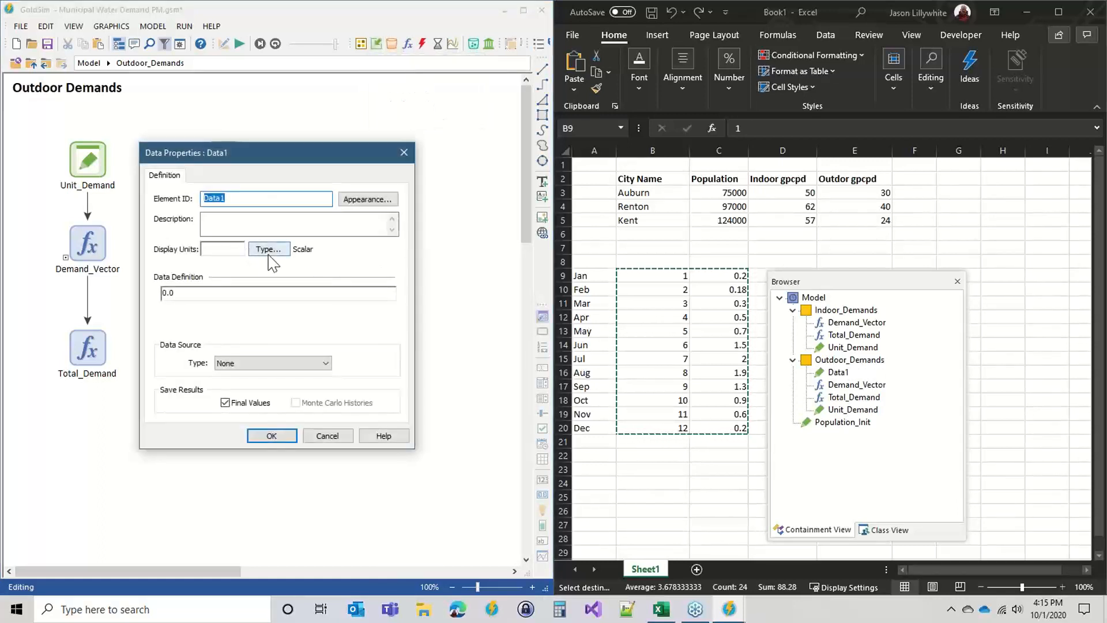
pyautogui.click(268, 249)
pyautogui.click(278, 300)
pyautogui.click(256, 320)
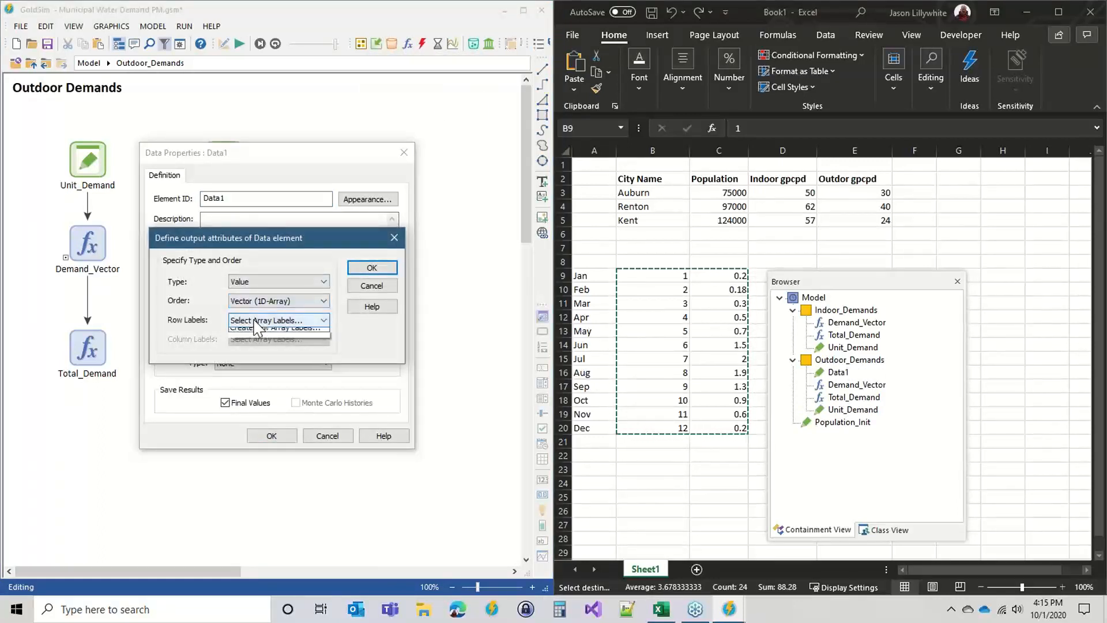
pyautogui.click(256, 321)
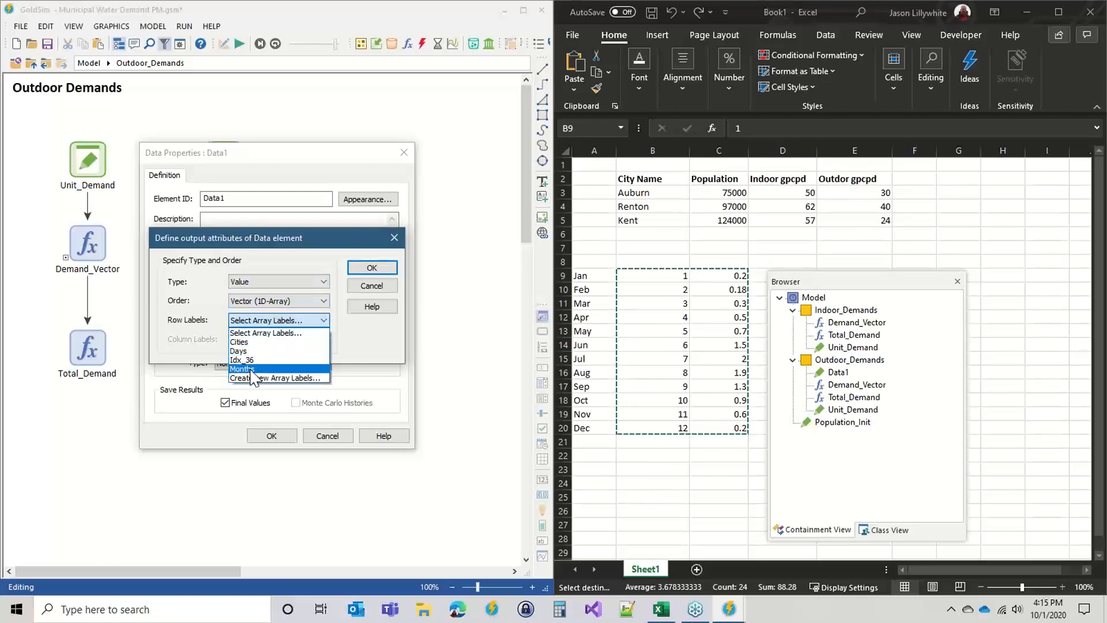
pyautogui.click(257, 369)
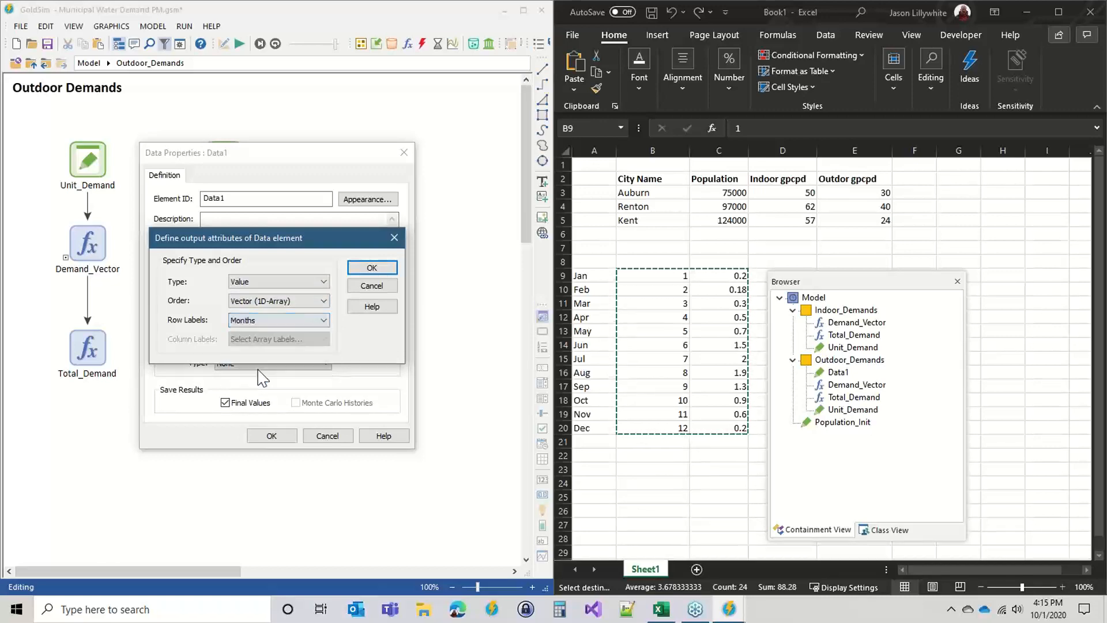
pyautogui.click(372, 267)
# Name the new monthly Data element Seasonal_Pattern
pyautogui.moveTo(267, 152); pyautogui.dragTo(387, 110)
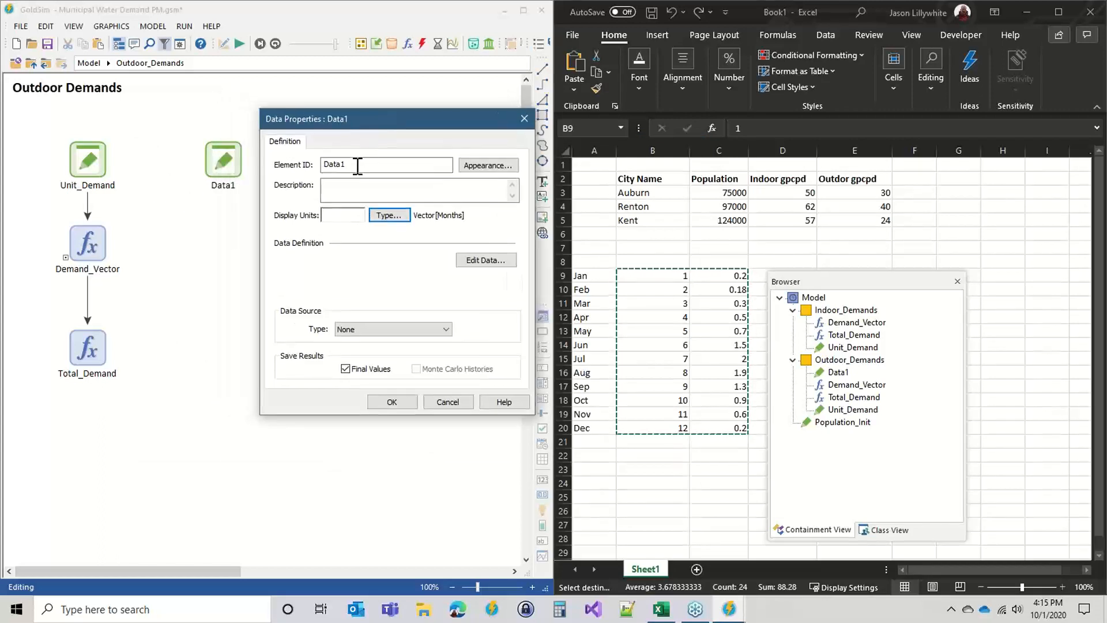
pyautogui.moveTo(356, 165); pyautogui.dragTo(263, 166)
pyautogui.write('Seasonal_Pattern')
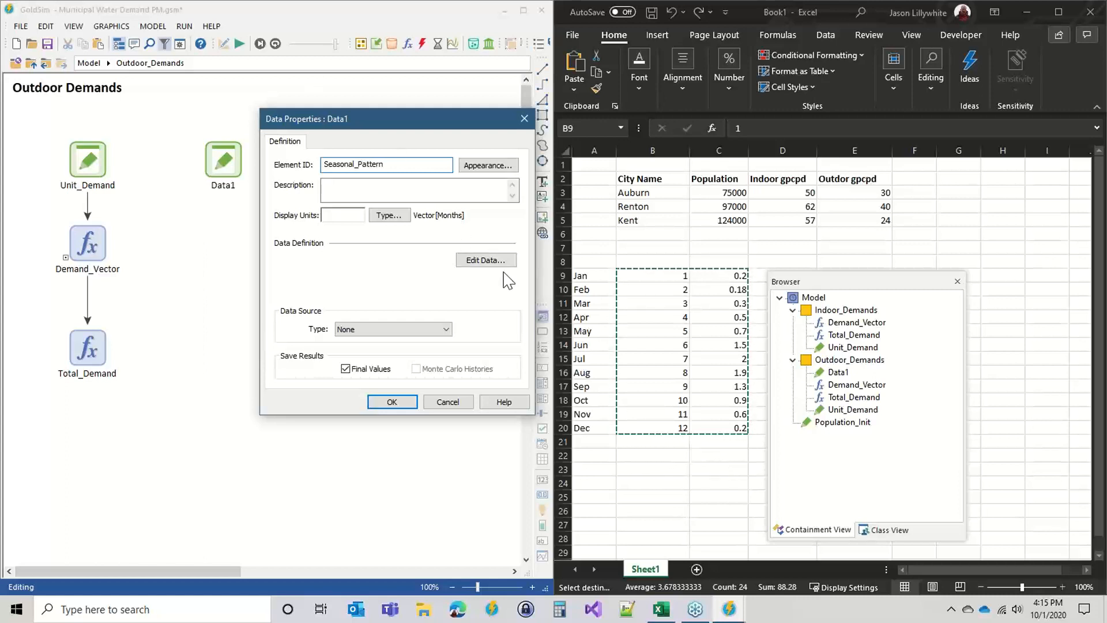
# Fill the Seasonal_Pattern vector with the January to December factors from Excel cells C9:C20
pyautogui.click(486, 260)
pyautogui.click(707, 288)
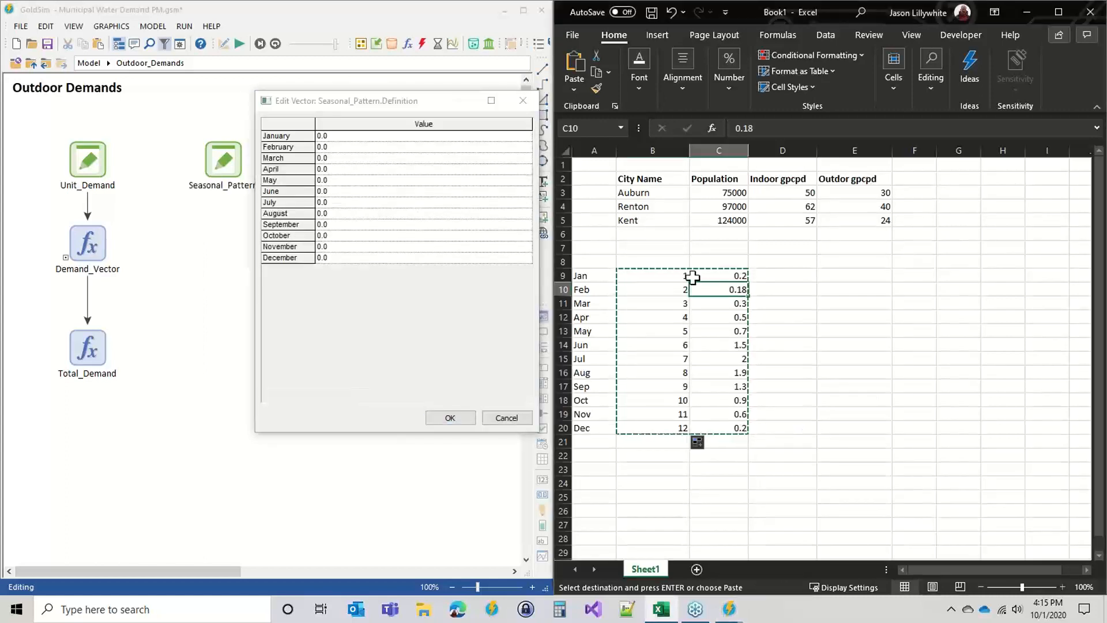
pyautogui.moveTo(728, 271); pyautogui.dragTo(709, 432)
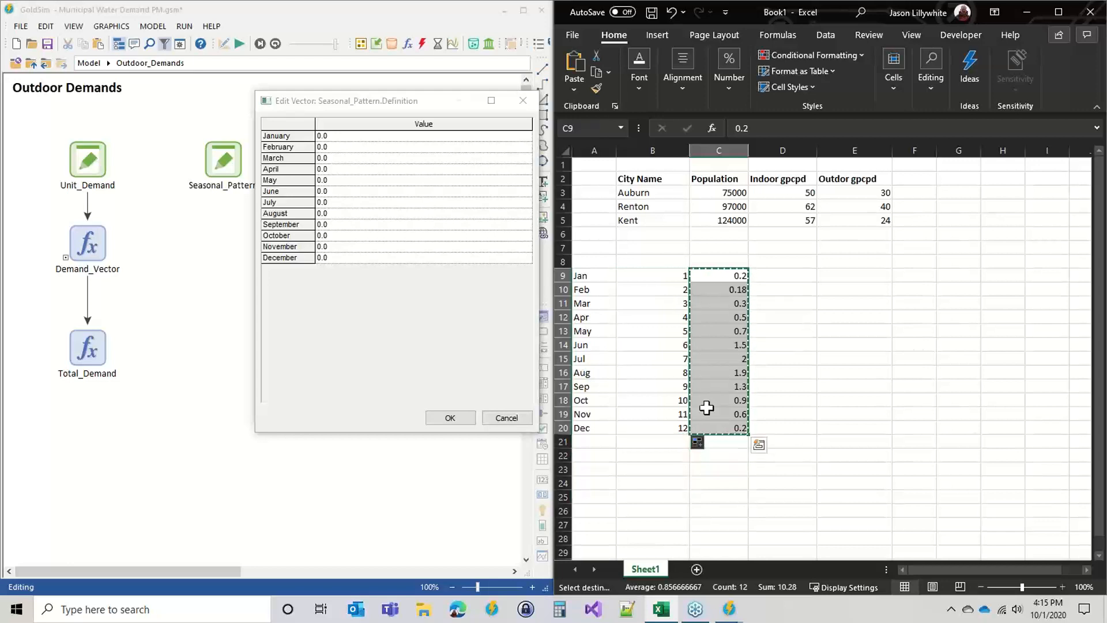
pyautogui.click(346, 136)
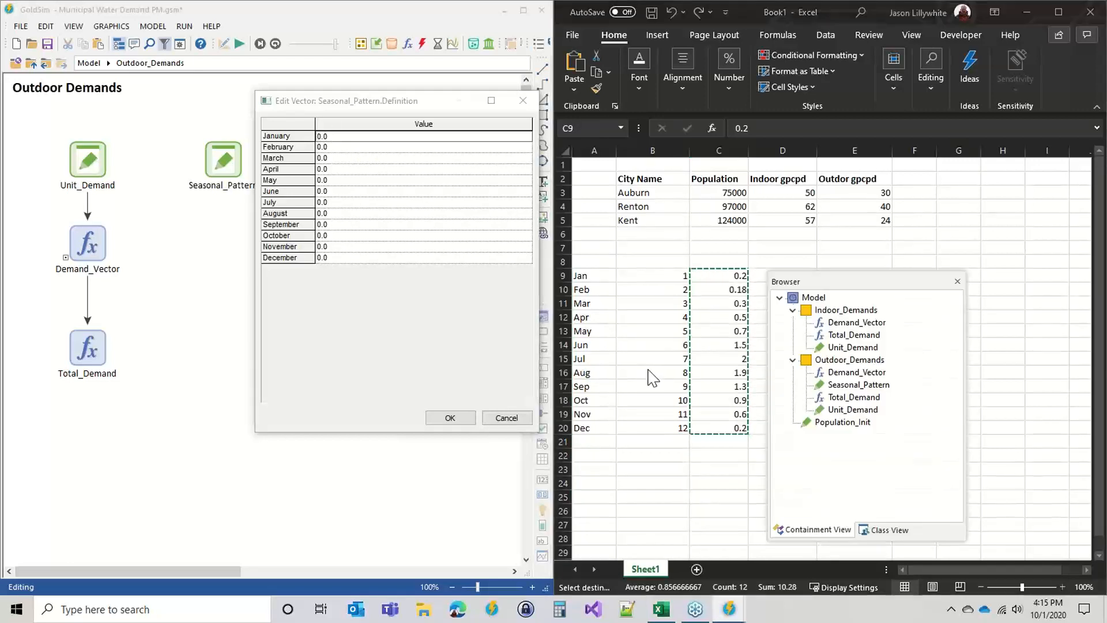
pyautogui.hotkey('ctrl', 'v')
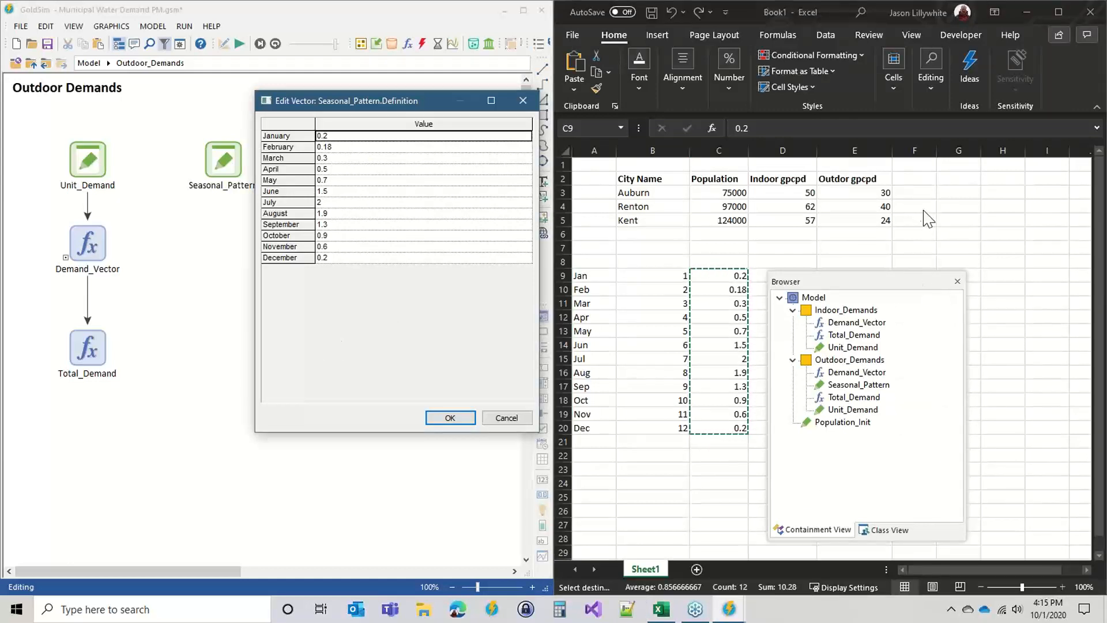
pyautogui.click(448, 417)
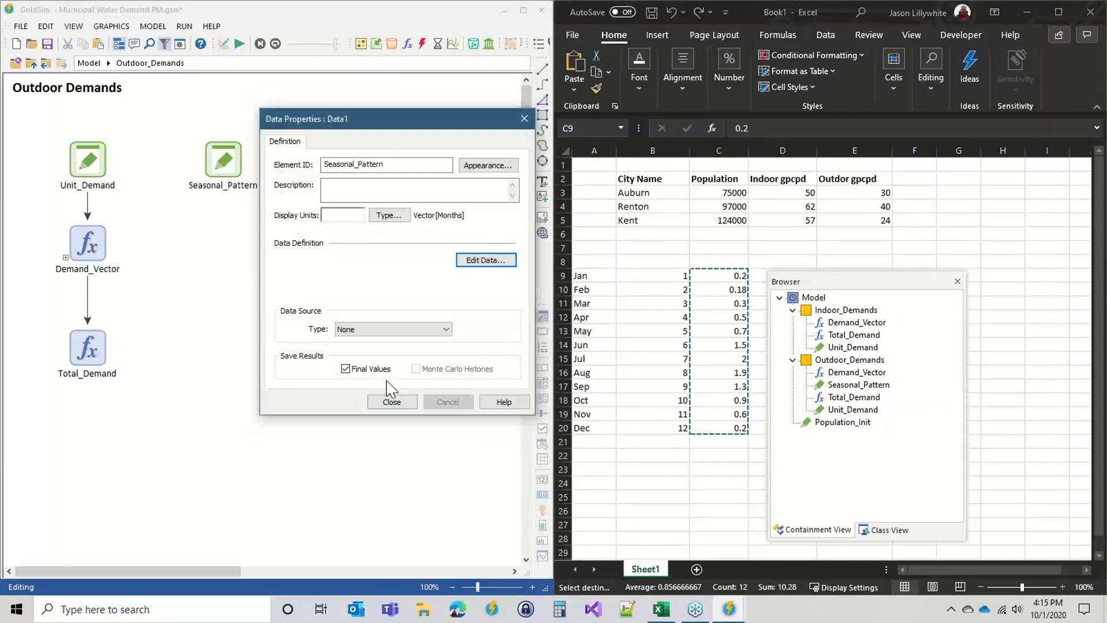
pyautogui.click(390, 405)
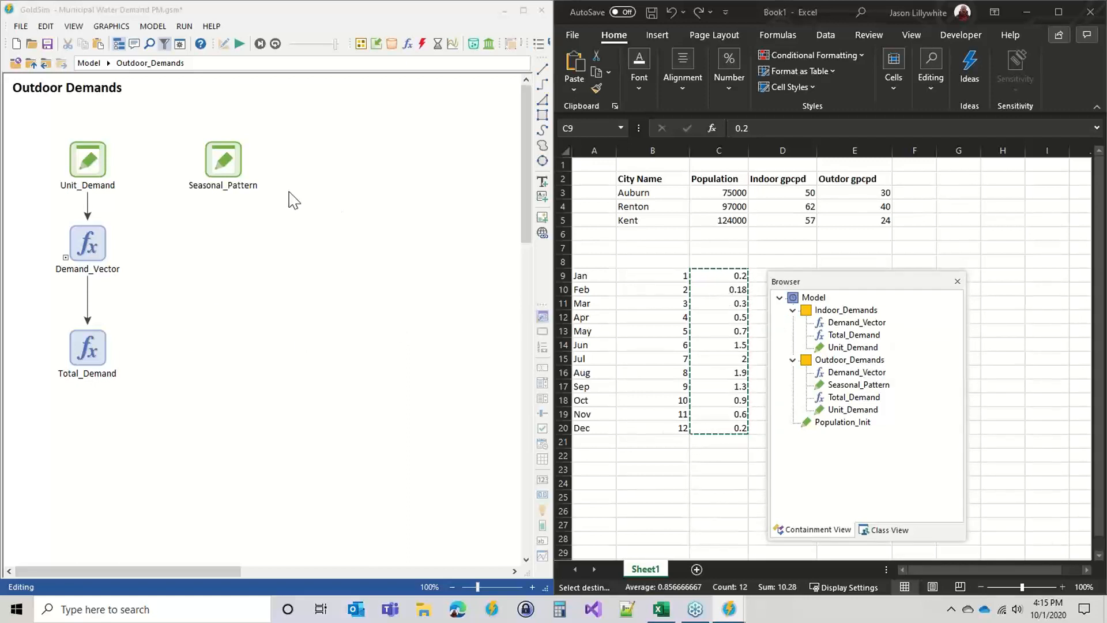
# Set the June value of the Seasonal_Pattern vector to 1.7
pyautogui.click(221, 159)
pyautogui.doubleClick(221, 158)
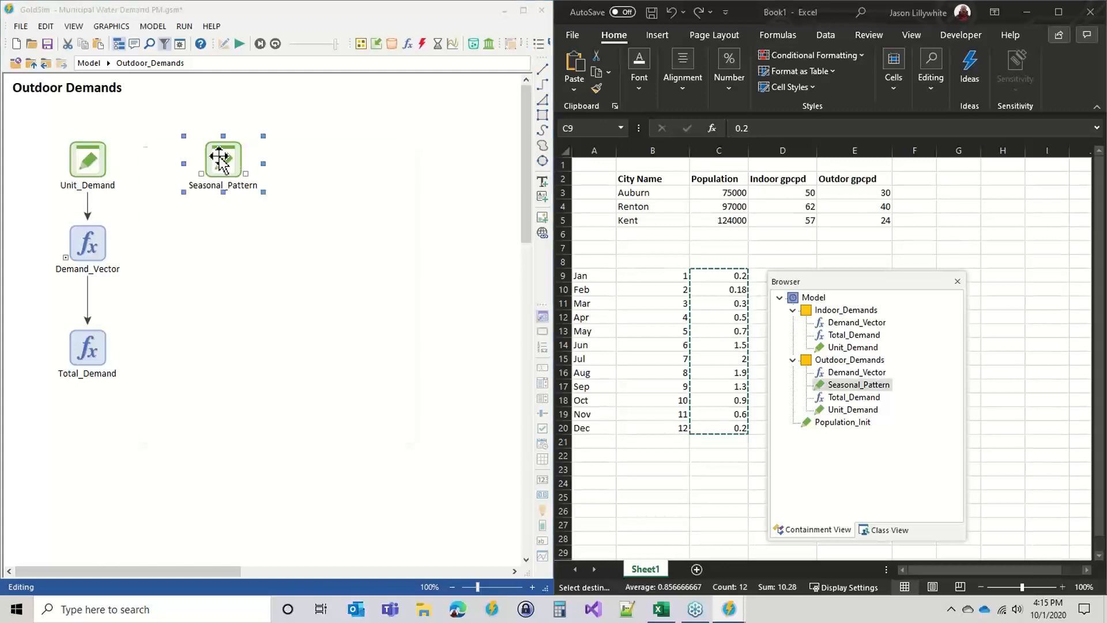
pyautogui.click(369, 292)
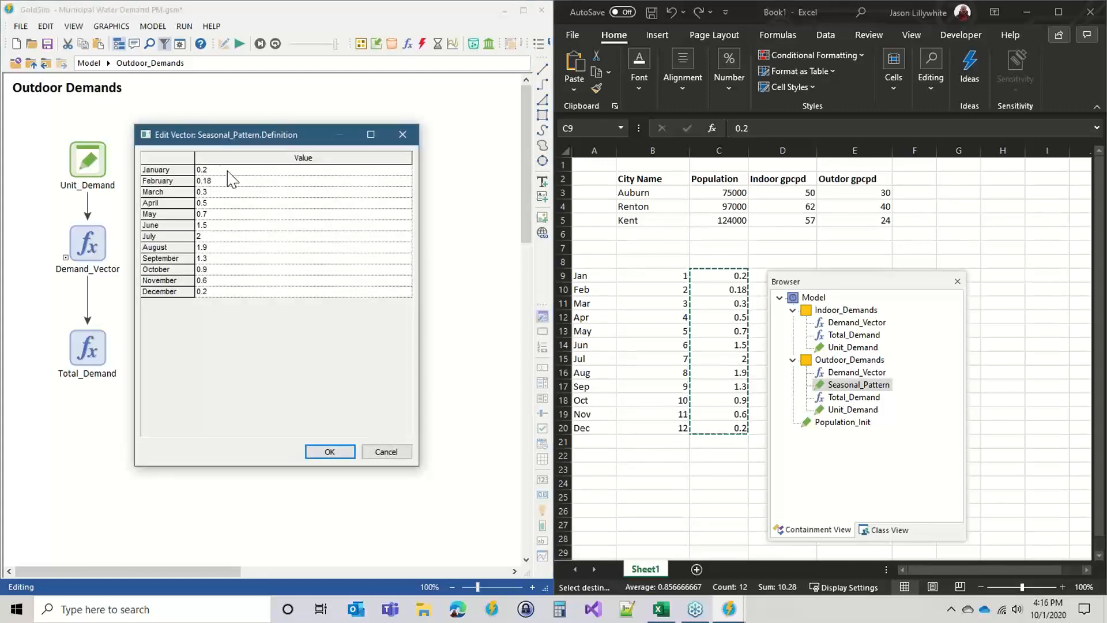
pyautogui.click(215, 225)
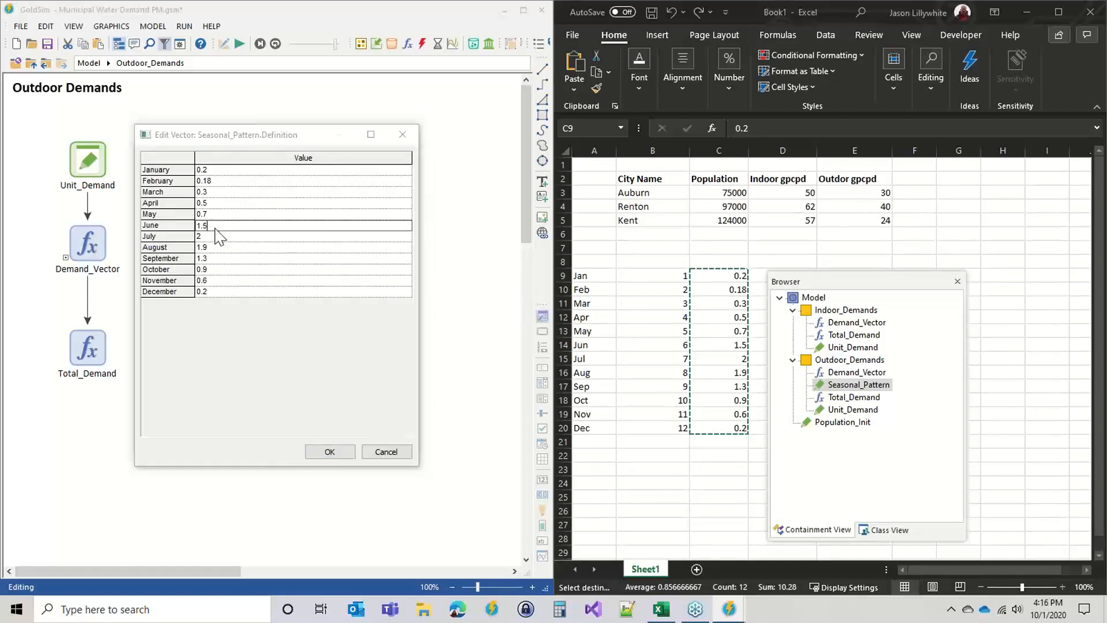
pyautogui.press('BackSpace')
pyautogui.write('7')
pyautogui.click(254, 319)
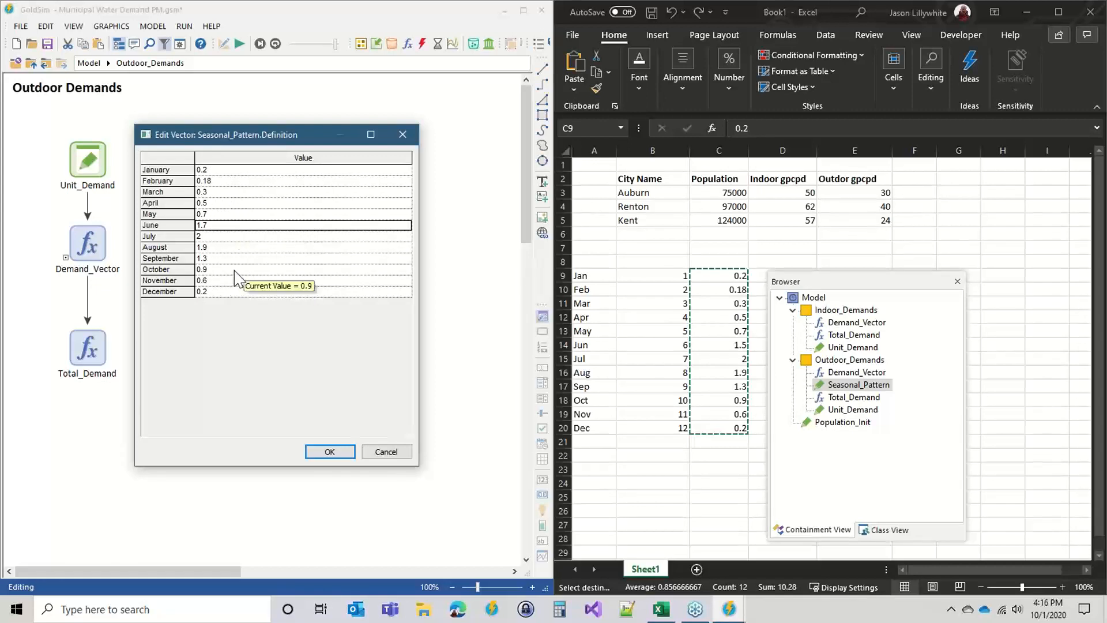
pyautogui.click(327, 452)
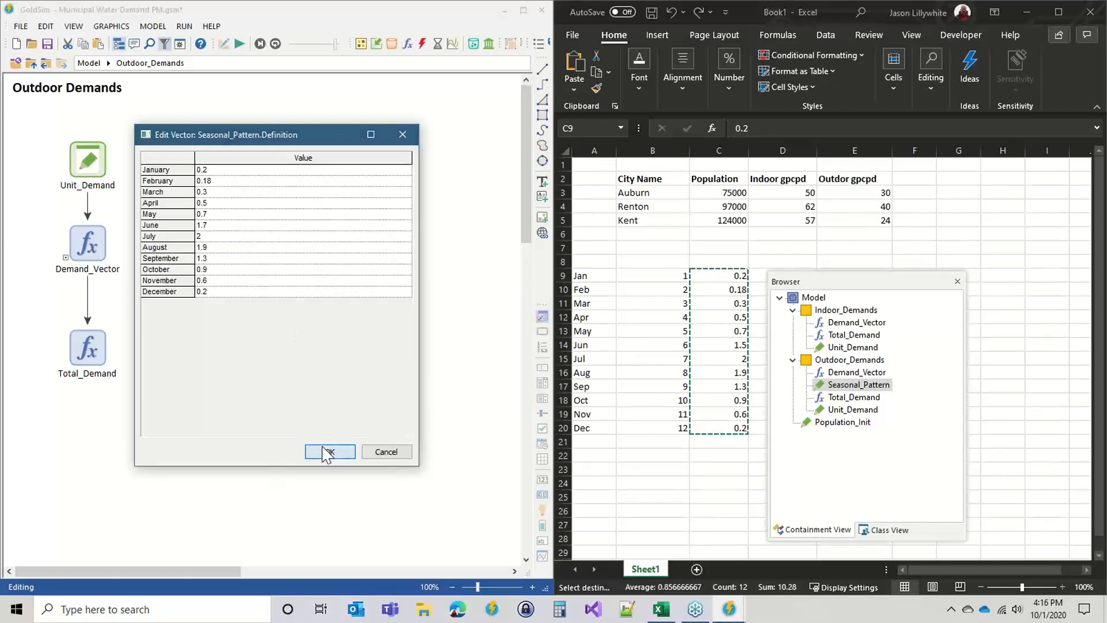
pyautogui.click(274, 441)
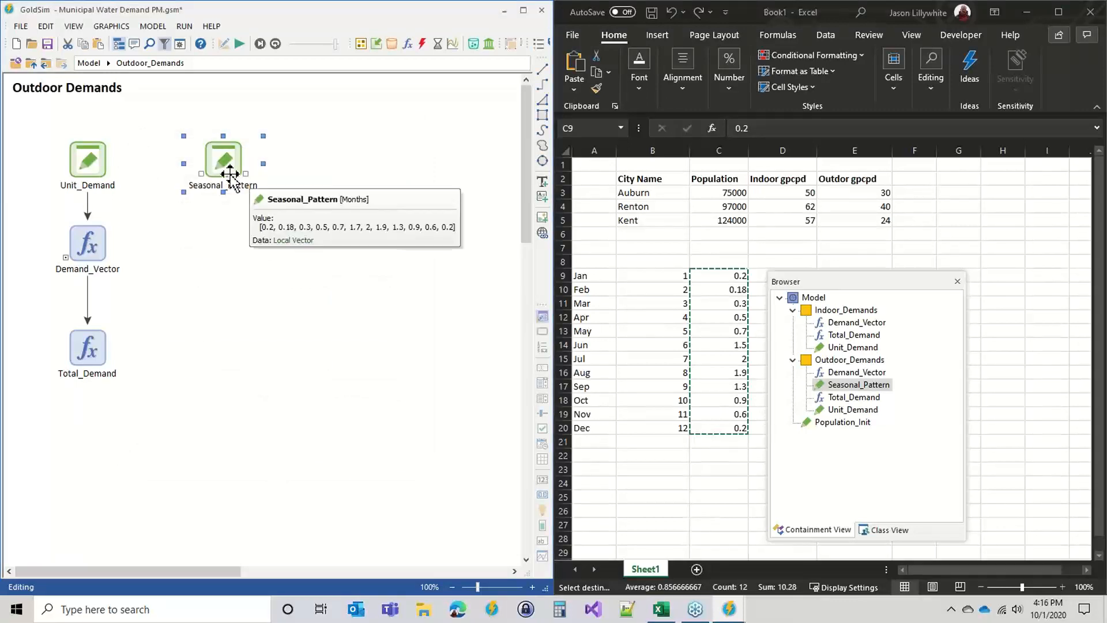
# Add an Expression element named Normalized_Pattern beside Seasonal_Pattern in the Outdoor_Demands container
pyautogui.click(410, 51)
pyautogui.click(424, 59)
pyautogui.click(355, 164)
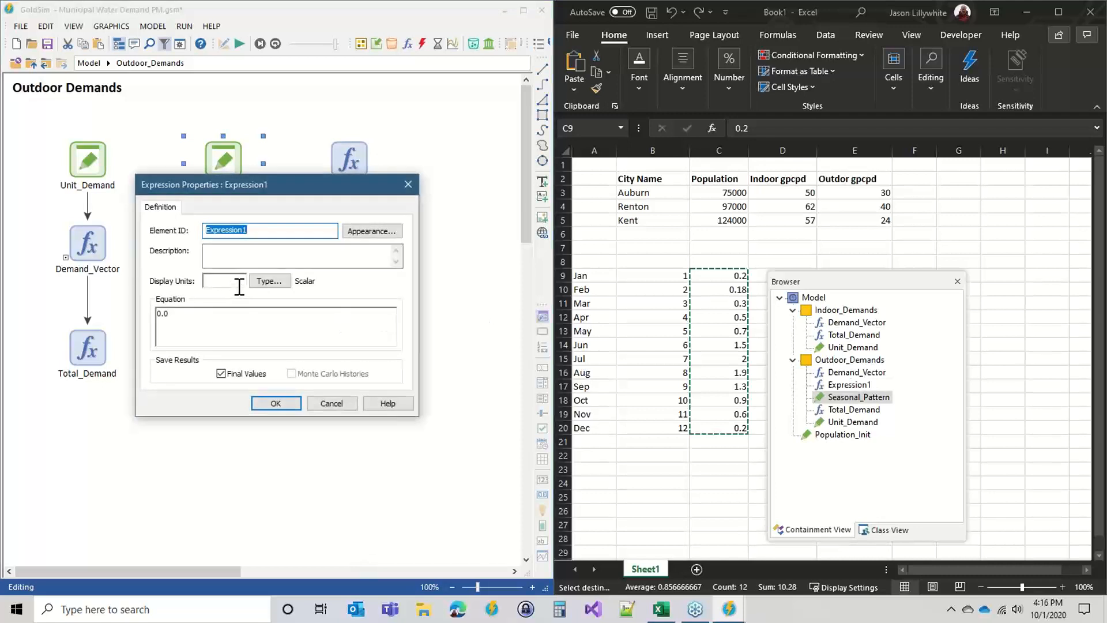
pyautogui.write('Normalized_Pattern')
pyautogui.moveTo(263, 188); pyautogui.dragTo(410, 213)
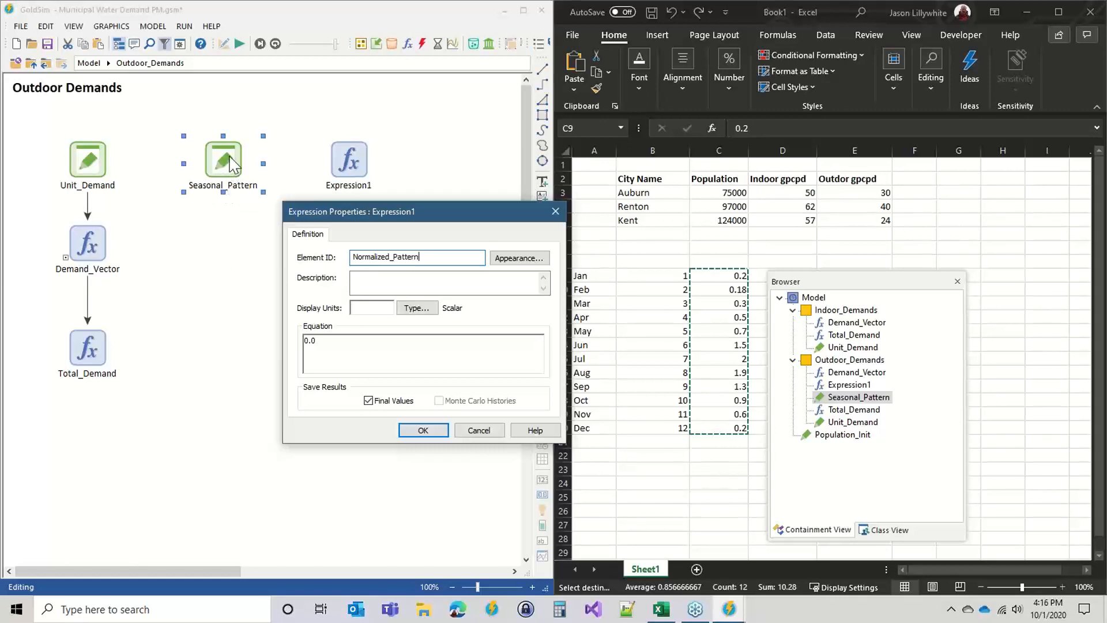
# Set the Normalized_Pattern output to a Value vector (1D-Array) with Months as its row labels
pyautogui.moveTo(396, 220)
pyautogui.mouseDown()
pyautogui.moveTo(356, 220)
pyautogui.moveTo(374, 224)
pyautogui.mouseUp()
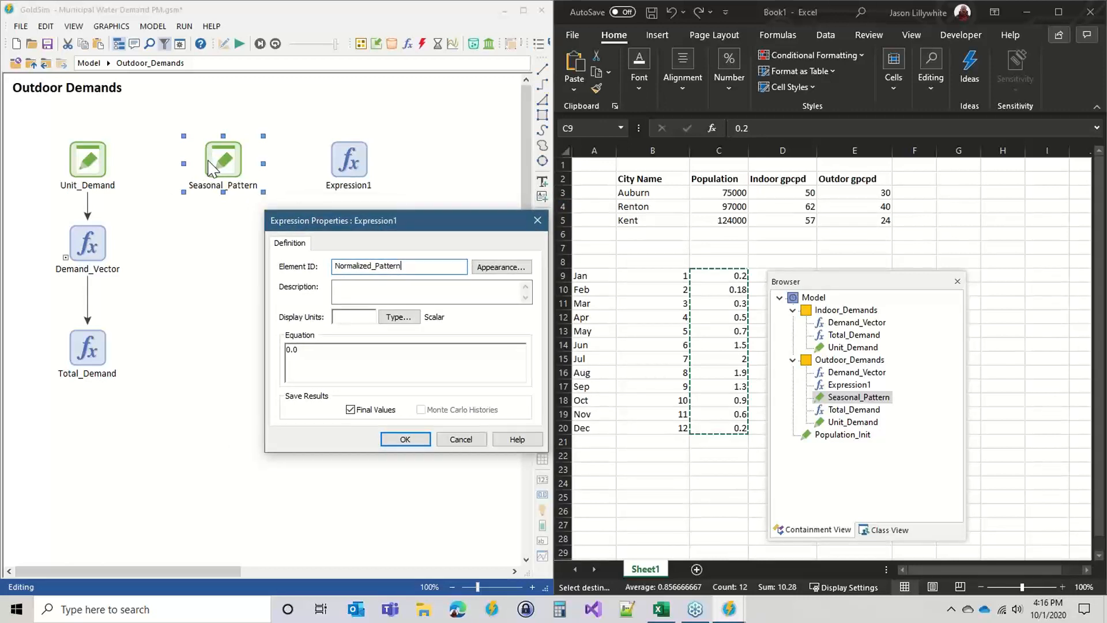
pyautogui.click(331, 353)
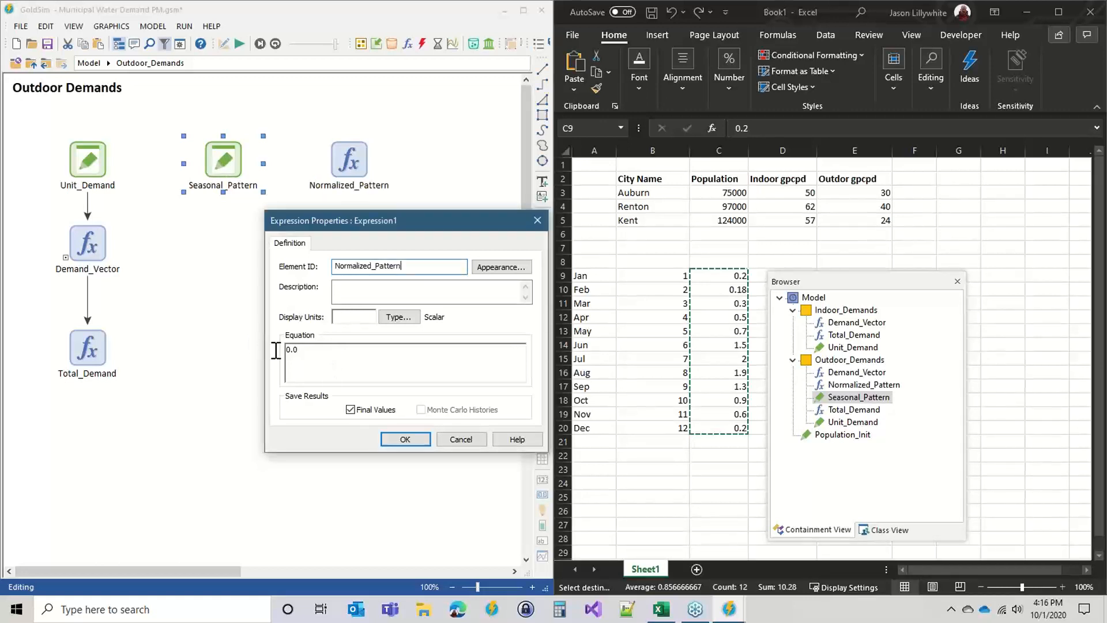
pyautogui.click(398, 316)
pyautogui.click(380, 337)
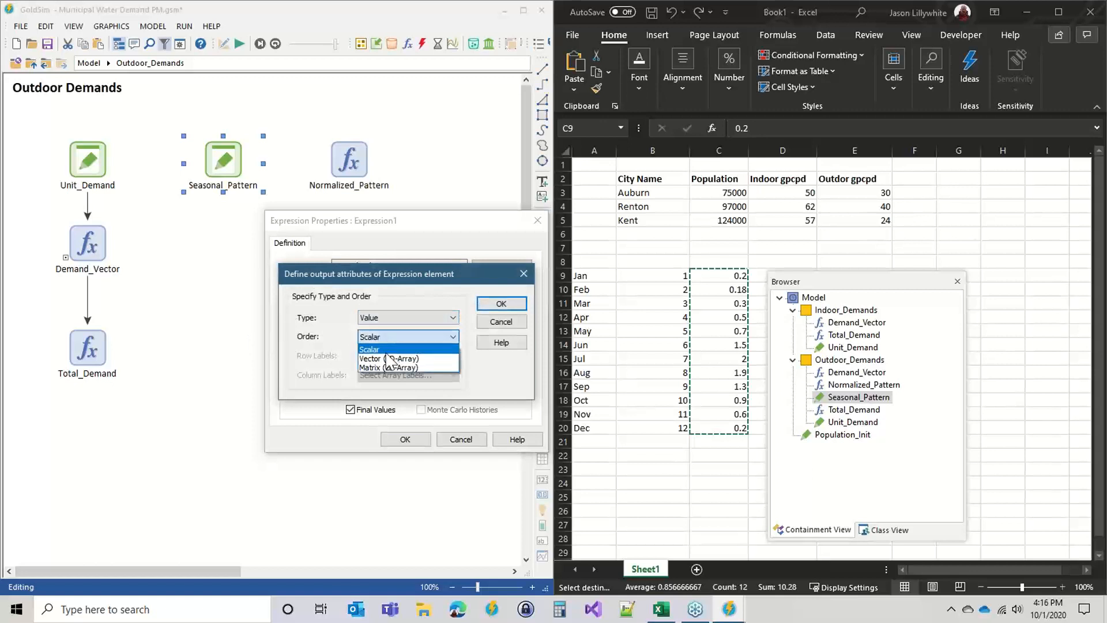
pyautogui.click(382, 358)
pyautogui.click(380, 357)
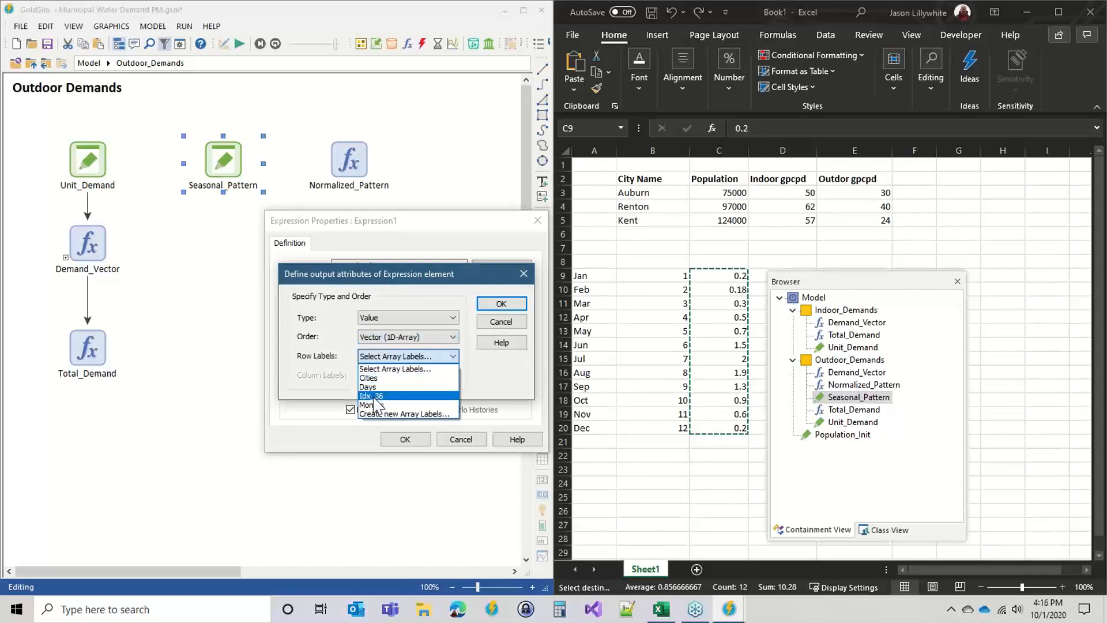
pyautogui.click(381, 403)
pyautogui.click(491, 304)
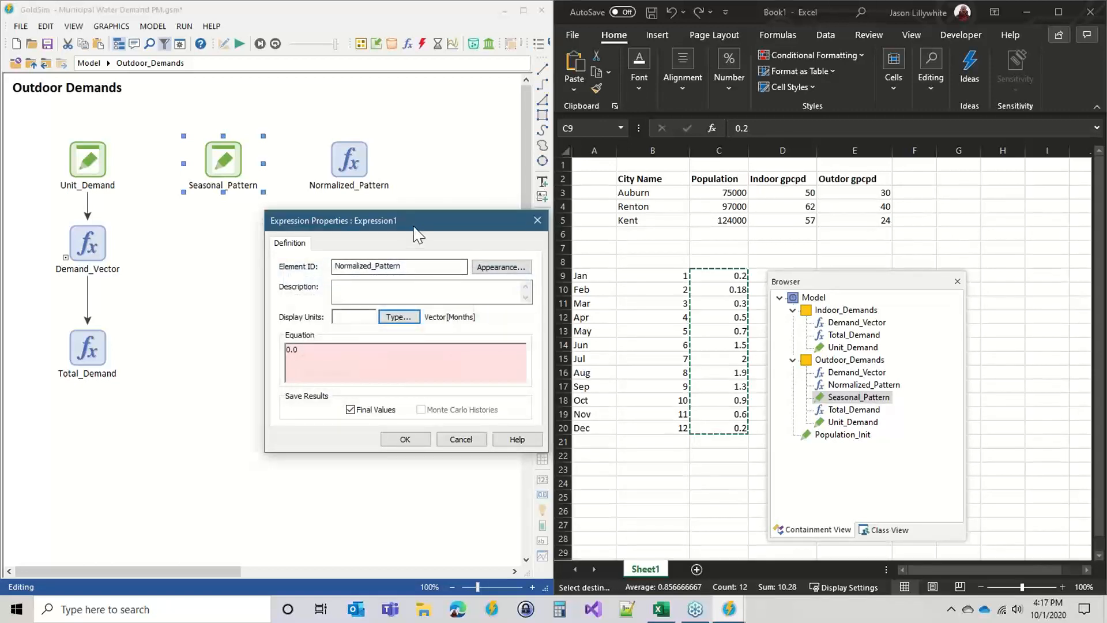
# Define the Normalized_Pattern equation as Seasonal_Pattern / meanv(Seasonal_Pattern)
pyautogui.moveTo(415, 235); pyautogui.dragTo(418, 234)
pyautogui.click(348, 358)
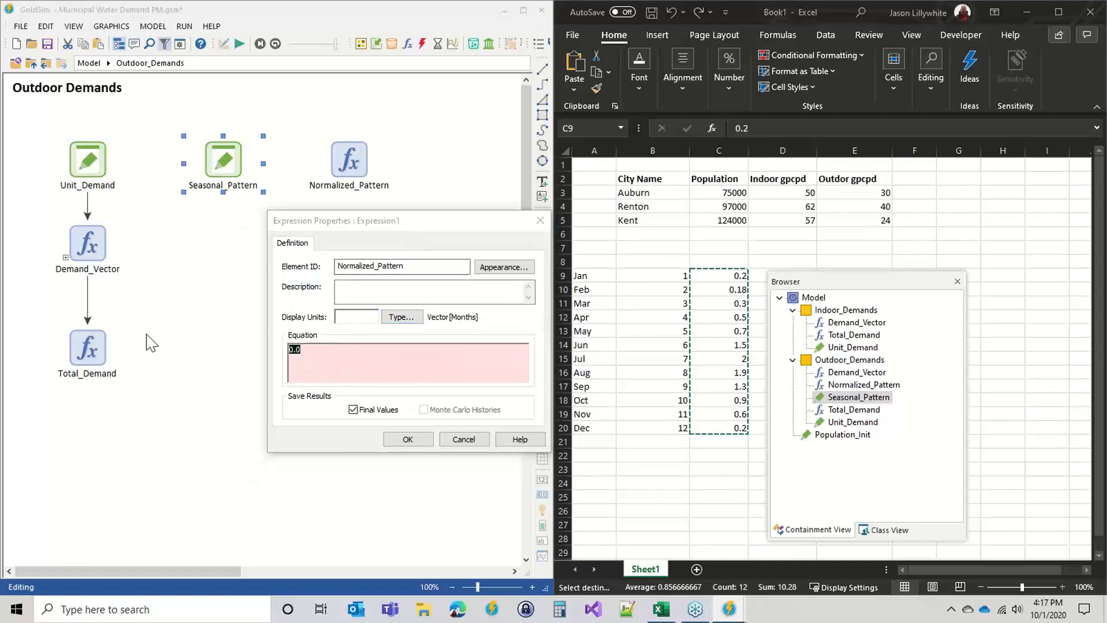
pyautogui.press('Return')
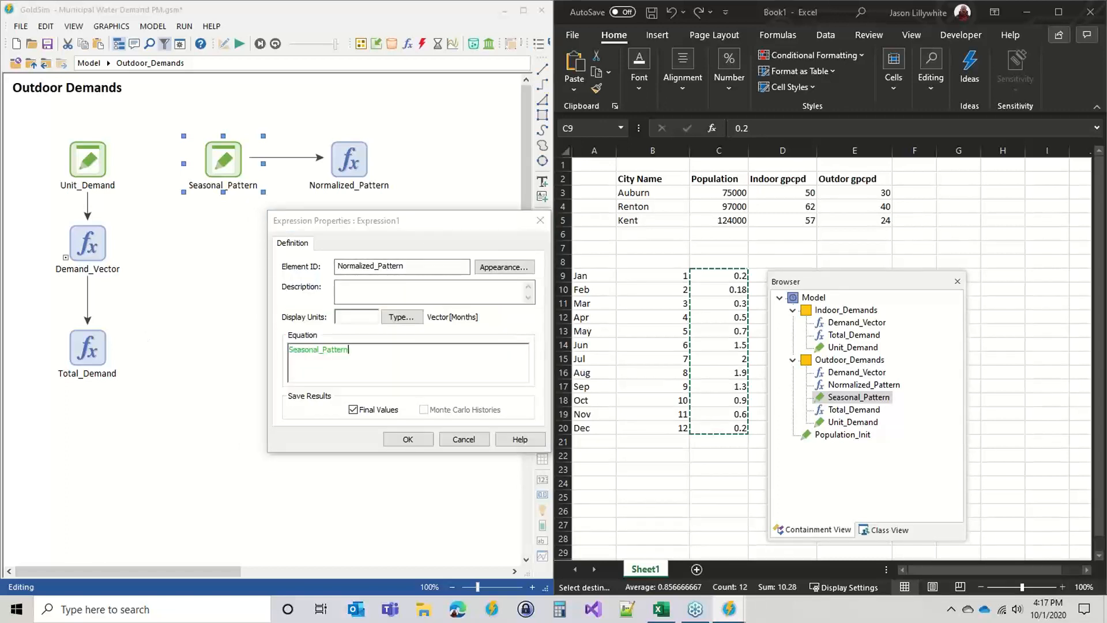
pyautogui.write('/')
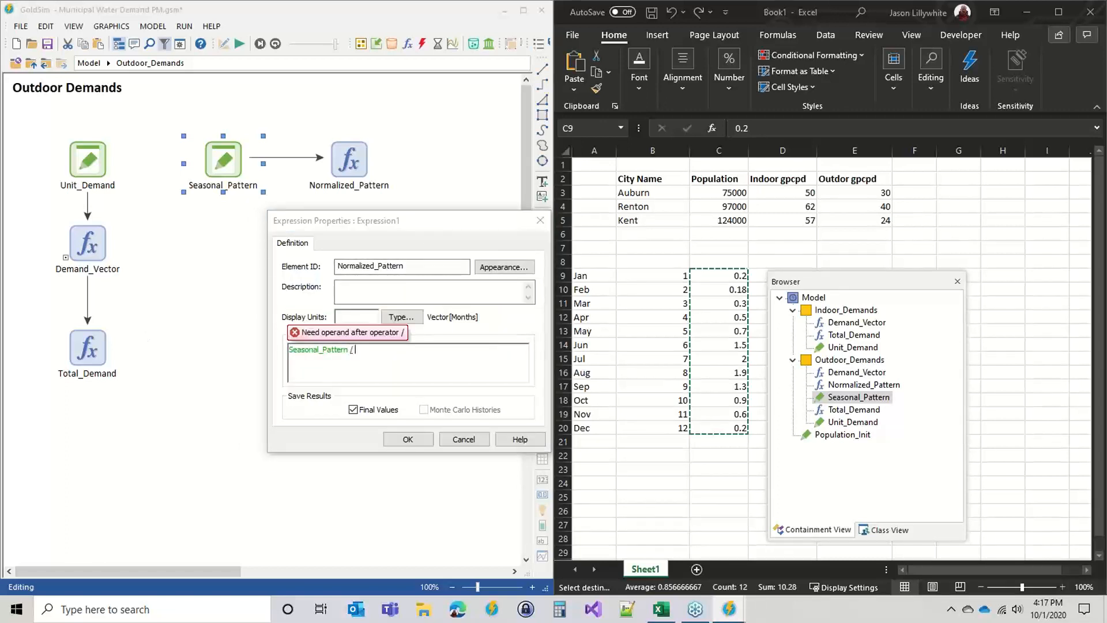
pyautogui.write(' meanv(se')
pyautogui.press('Return')
pyautogui.write(')')
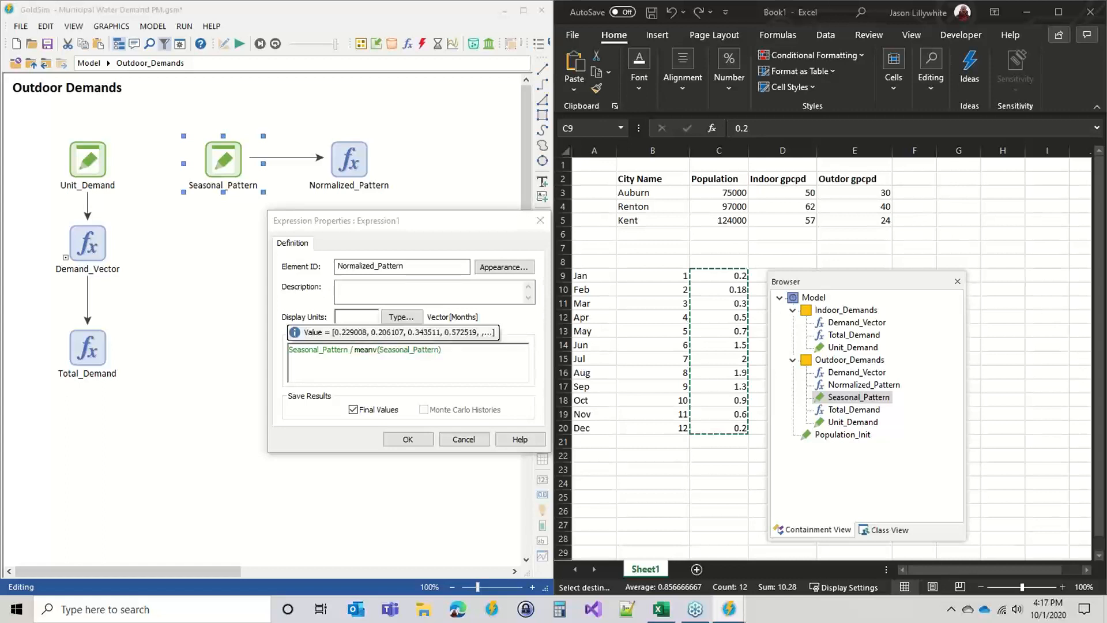
pyautogui.click(408, 441)
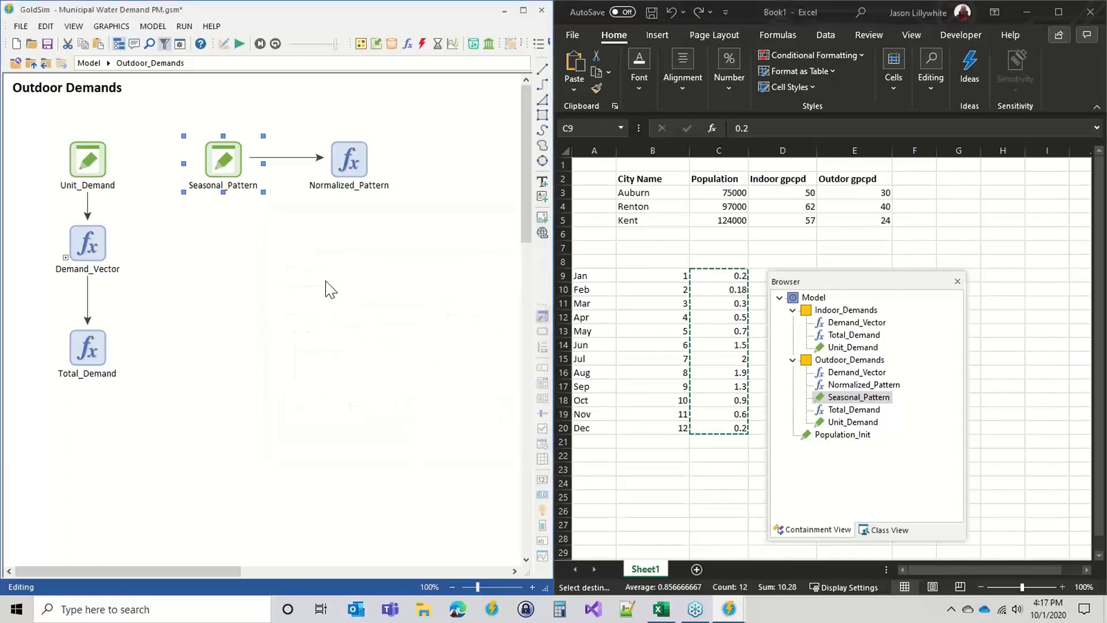
pyautogui.moveTo(349, 160)
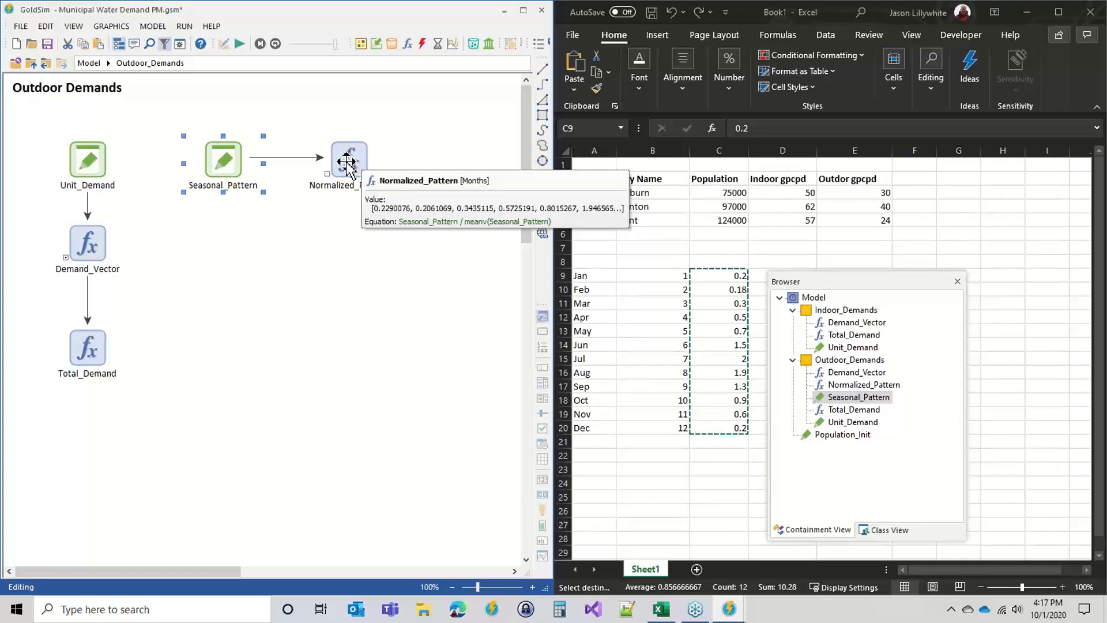
# Add an Expression element named Pattern_Monthly below Seasonal_Pattern in the Outdoor_Demands container
pyautogui.click(248, 266)
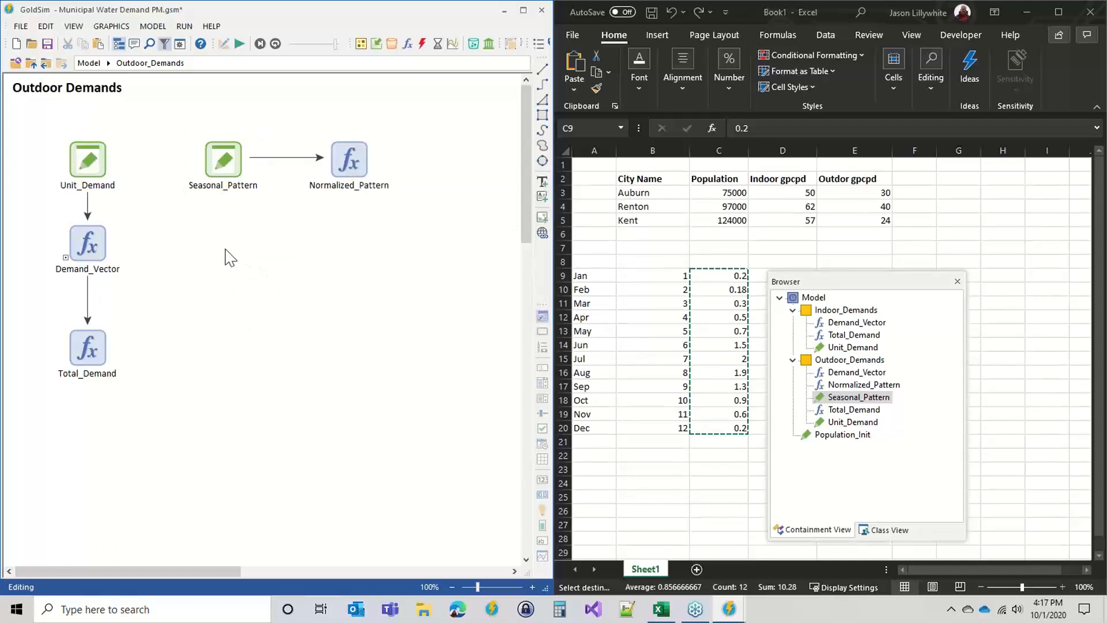
pyautogui.rightClick(226, 250)
pyautogui.moveTo(289, 257)
pyautogui.moveTo(393, 306)
pyautogui.click(462, 307)
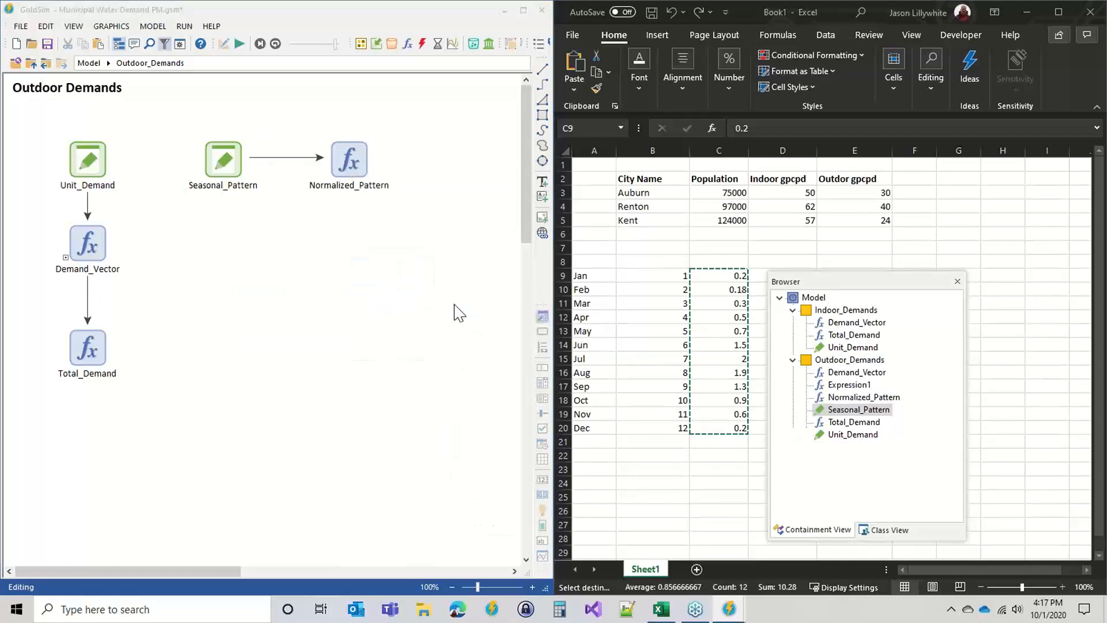
pyautogui.moveTo(322, 185); pyautogui.dragTo(476, 220)
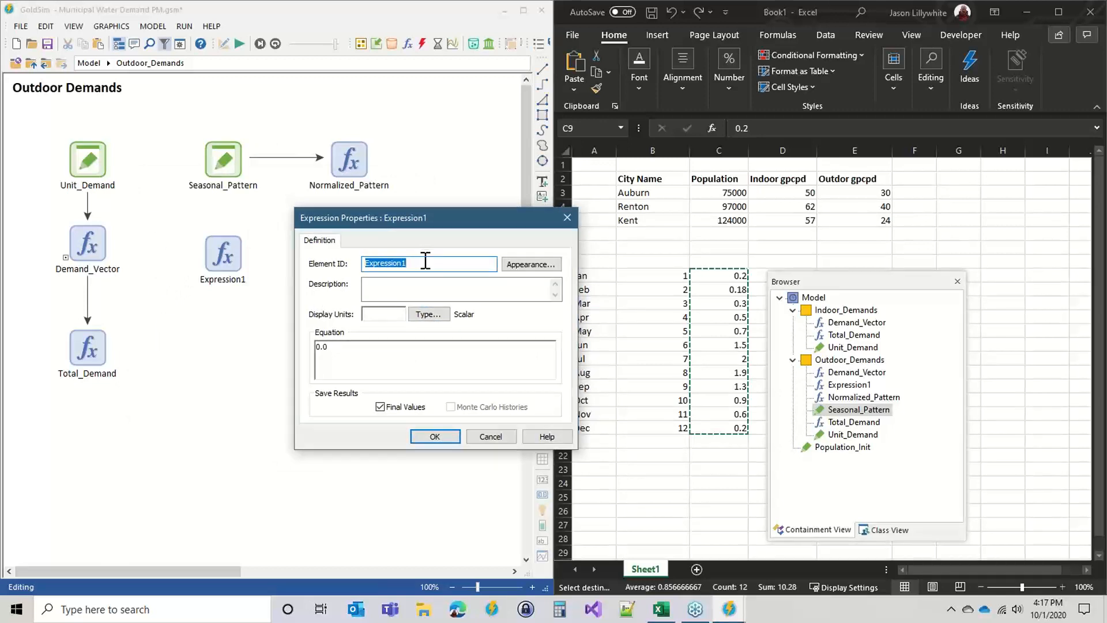
pyautogui.write('Pattern_Monthly')
pyautogui.click(435, 436)
pyautogui.click(233, 267)
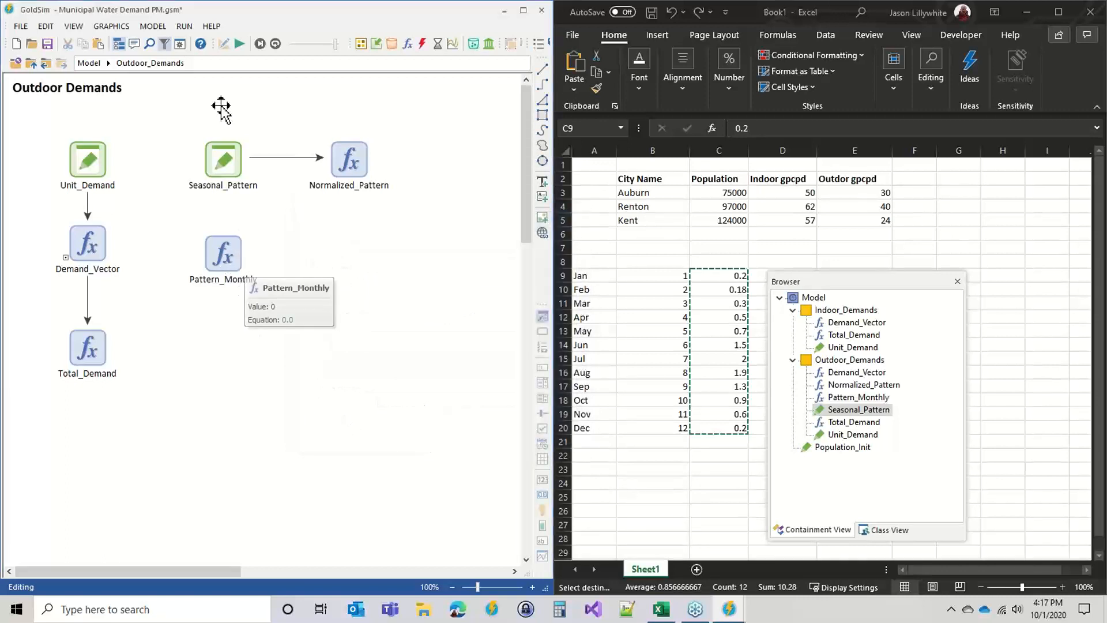
# Review the time basis, duration and timestep options in the simulation settings
pyautogui.click(180, 45)
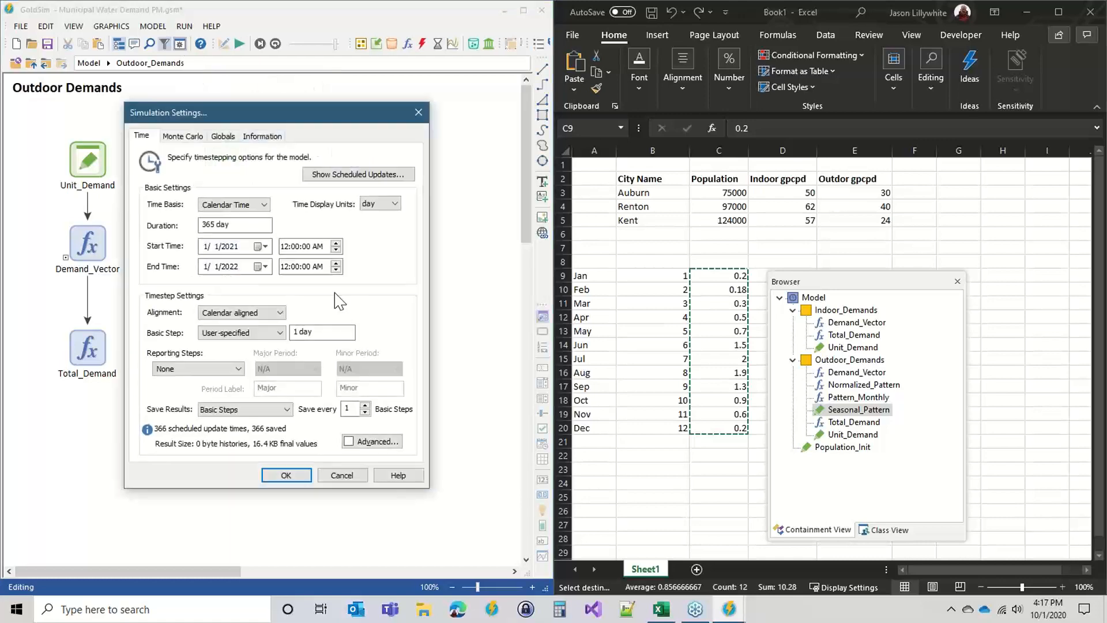
pyautogui.moveTo(296, 107); pyautogui.dragTo(555, 77)
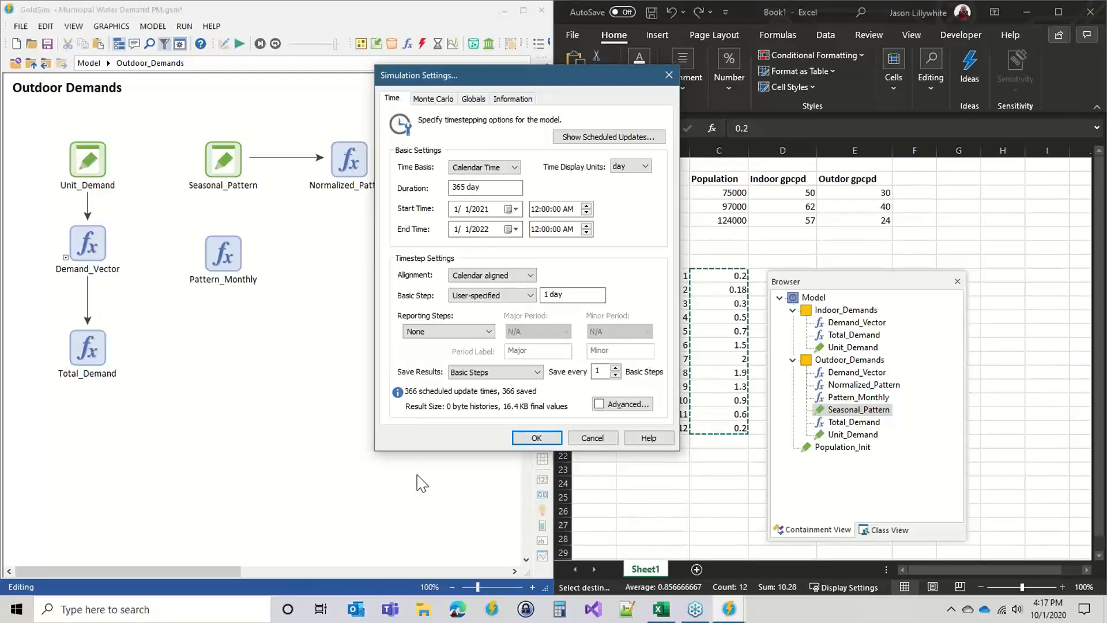
pyautogui.click(536, 437)
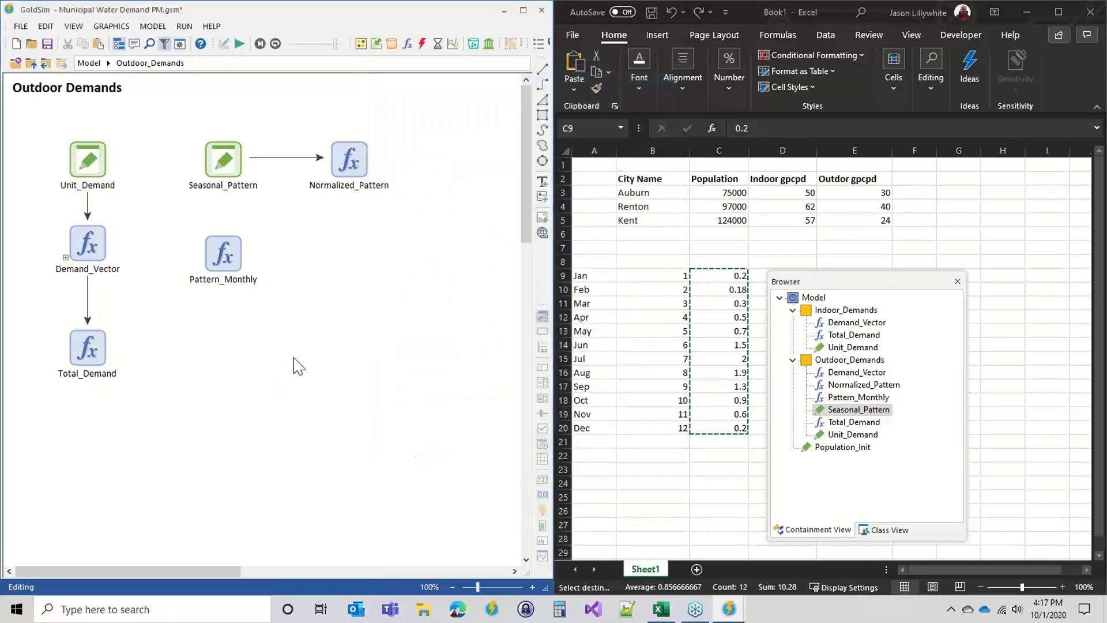
# Restrict the probabilistic Monte Carlo simulation to run only realization 1
pyautogui.click(180, 43)
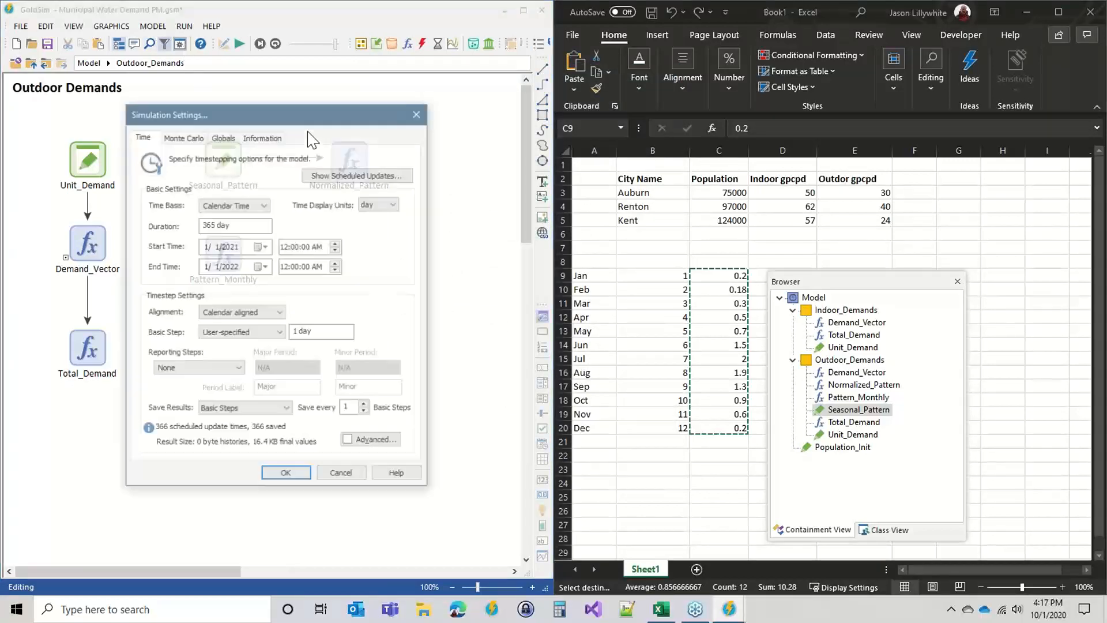
pyautogui.click(184, 138)
pyautogui.click(190, 226)
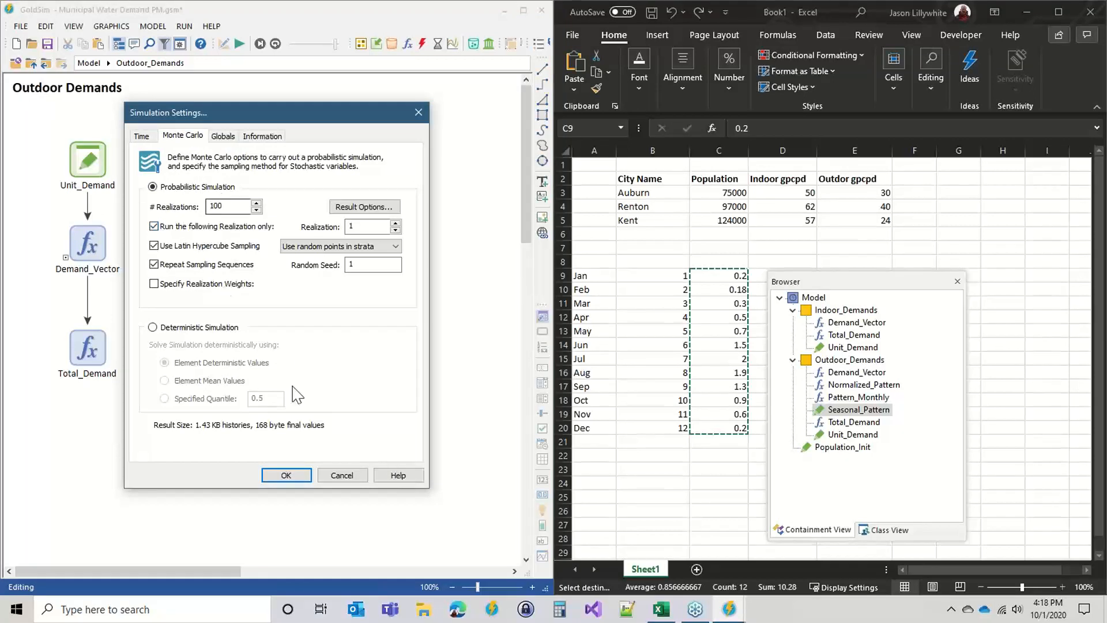
pyautogui.click(288, 479)
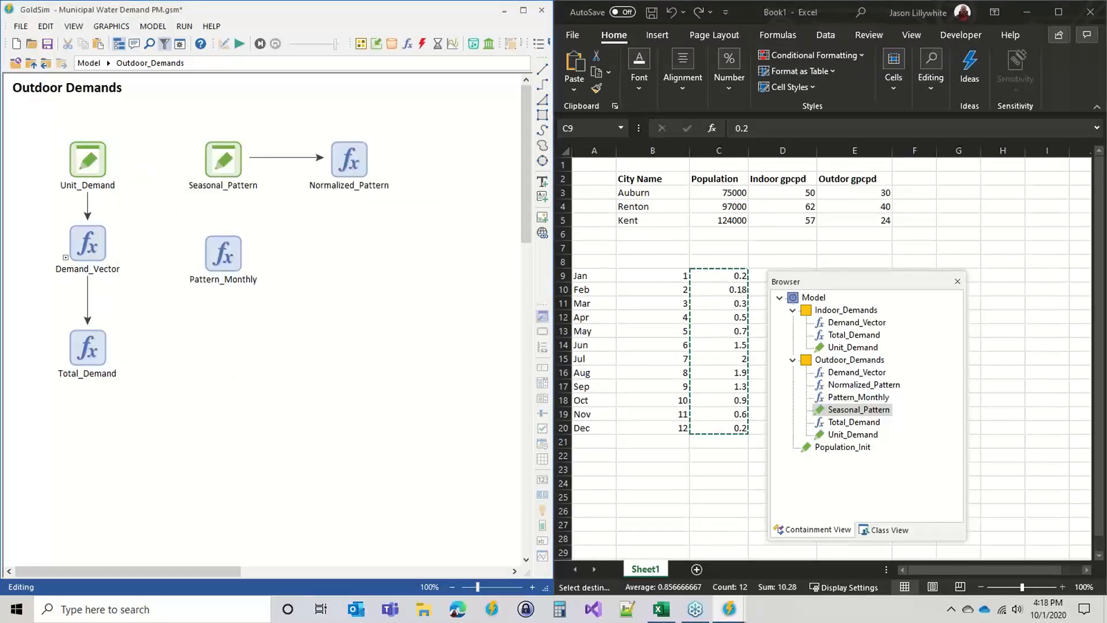
pyautogui.press('F5')
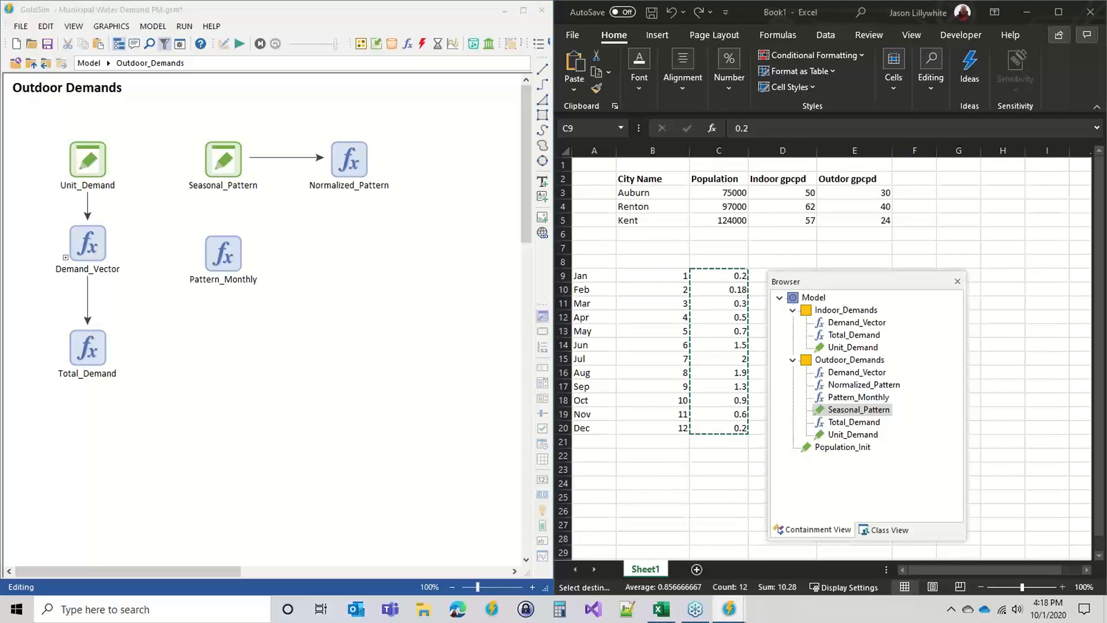
pyautogui.doubleClick(223, 249)
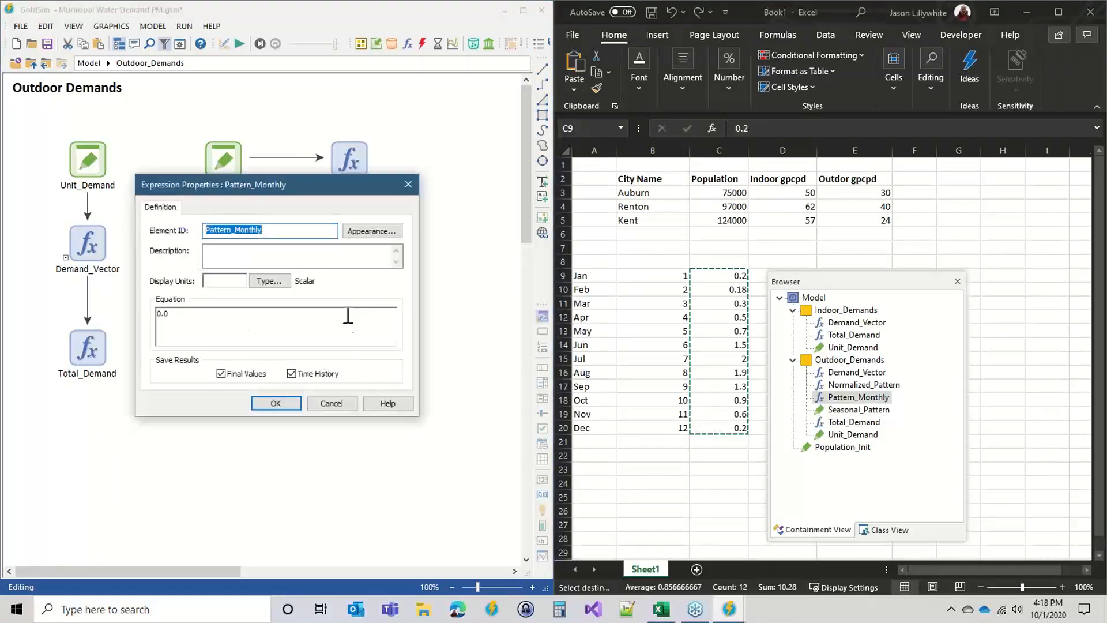
pyautogui.moveTo(305, 196); pyautogui.dragTo(498, 215)
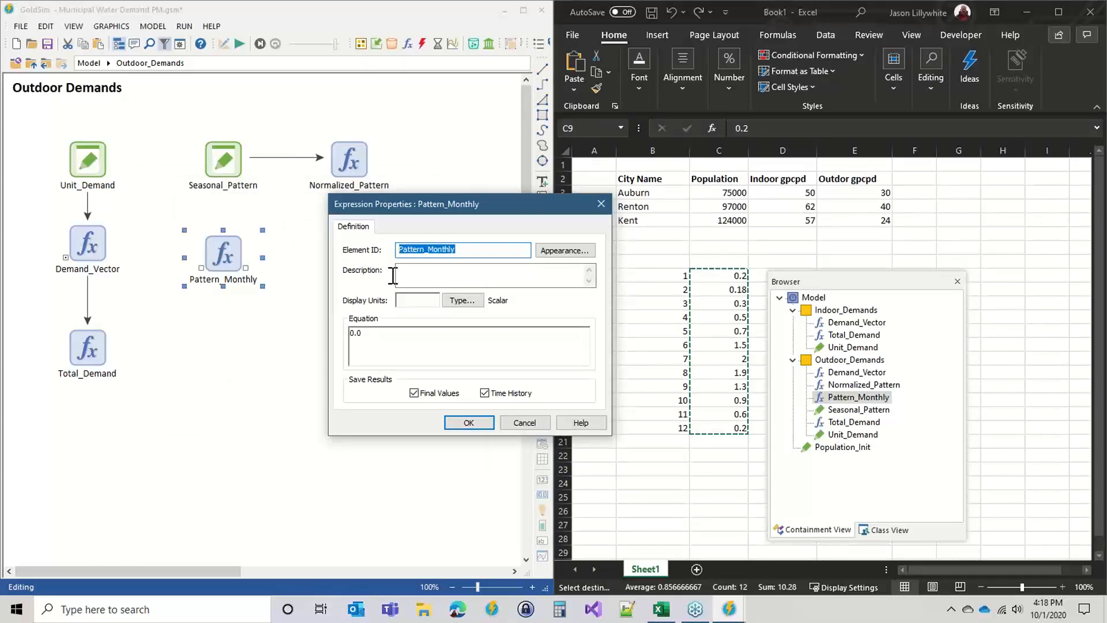
pyautogui.click(469, 424)
# Run the simulation and review the Normalized_Pattern array result as both a chart and a table
pyautogui.moveTo(226, 162)
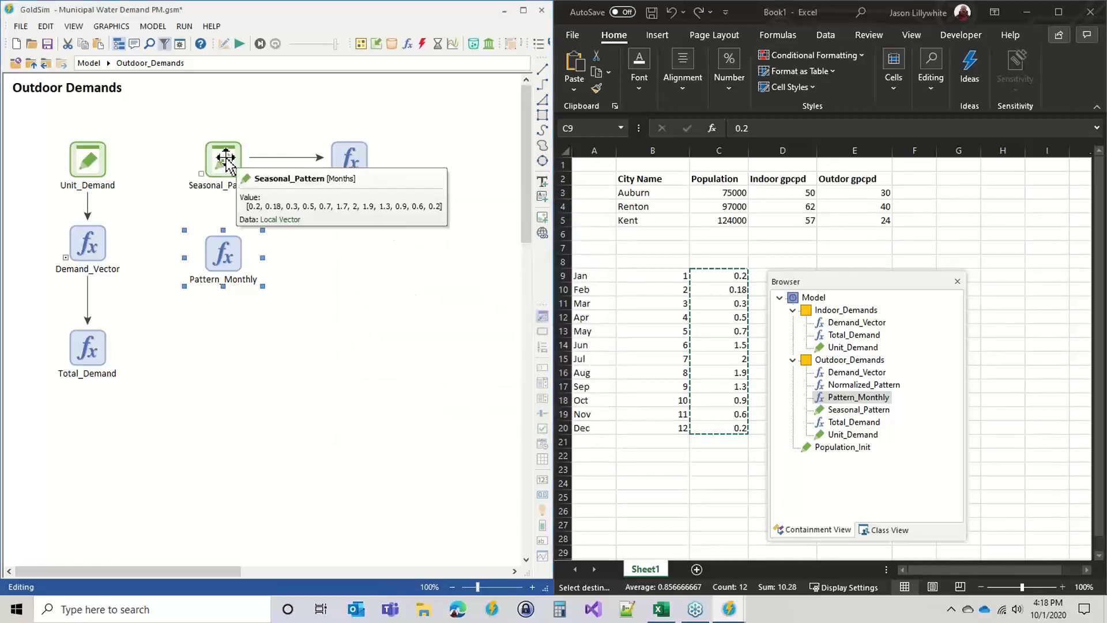
pyautogui.moveTo(349, 156)
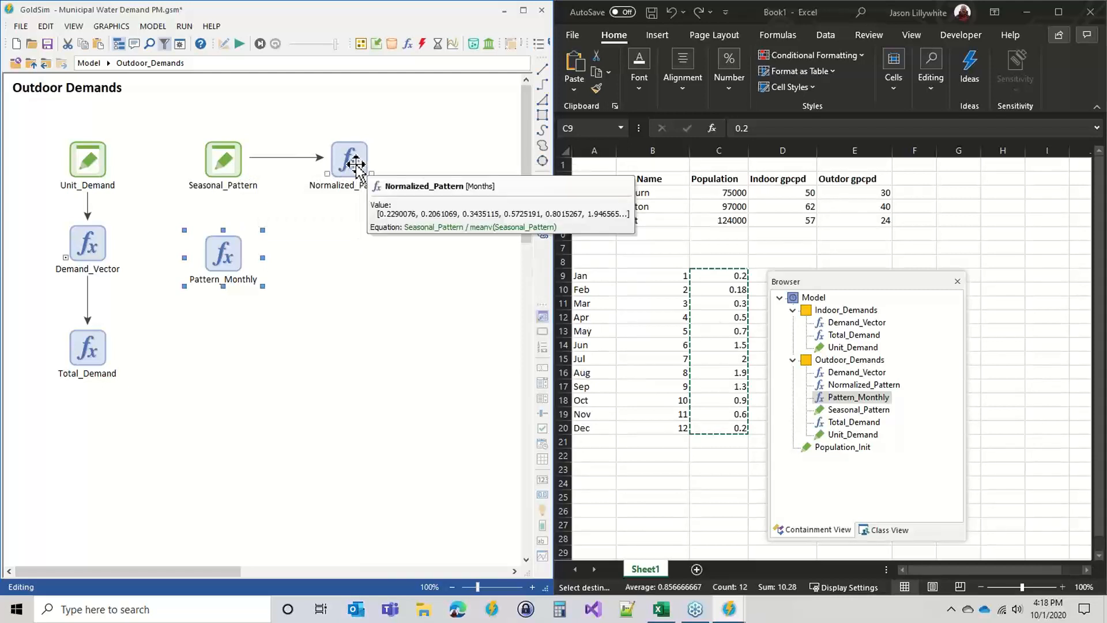
pyautogui.click(238, 45)
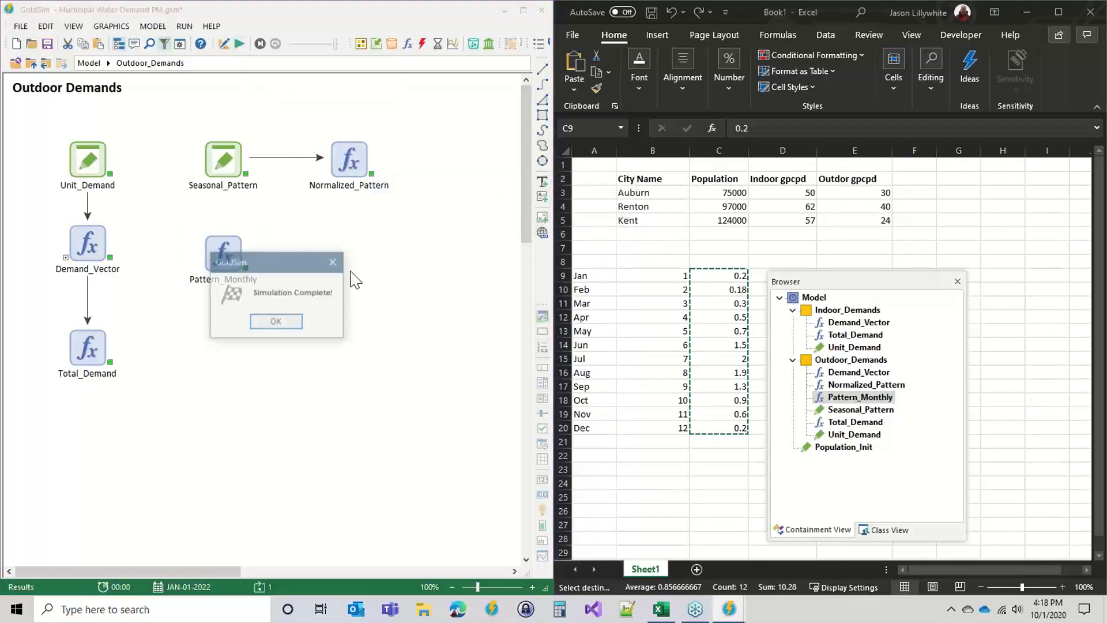
pyautogui.click(283, 321)
pyautogui.click(342, 166)
pyautogui.rightClick(342, 166)
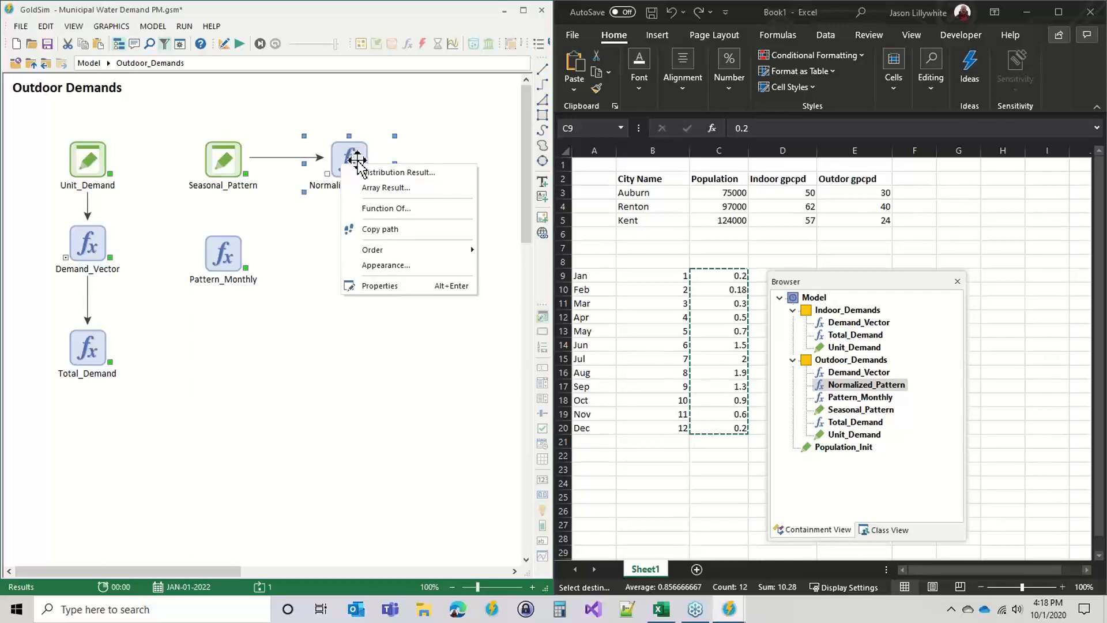
pyautogui.click(398, 188)
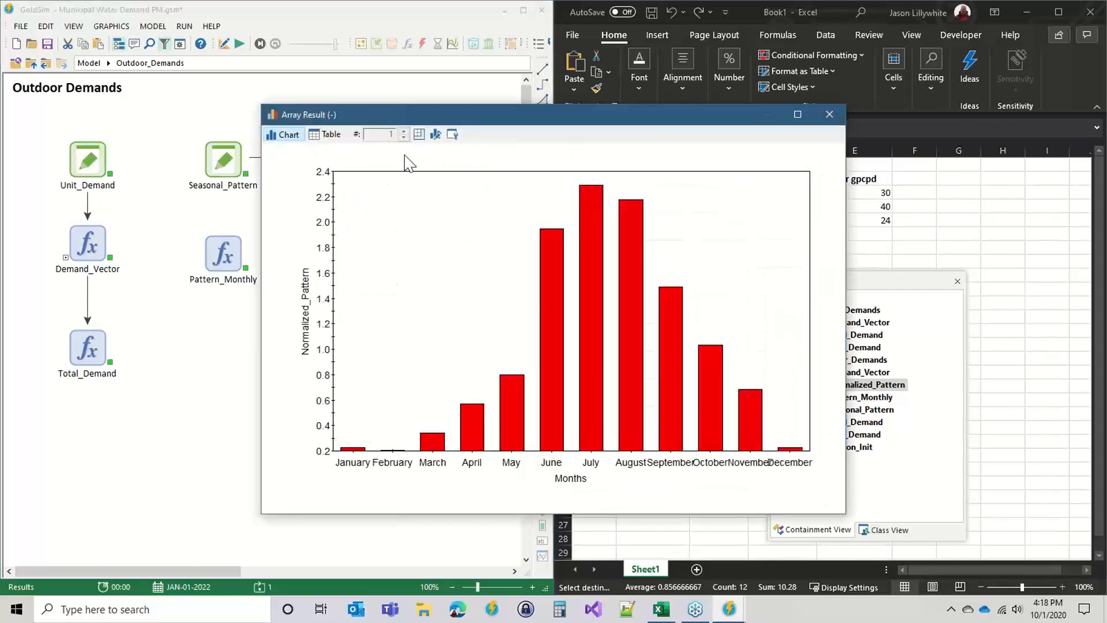
pyautogui.click(326, 135)
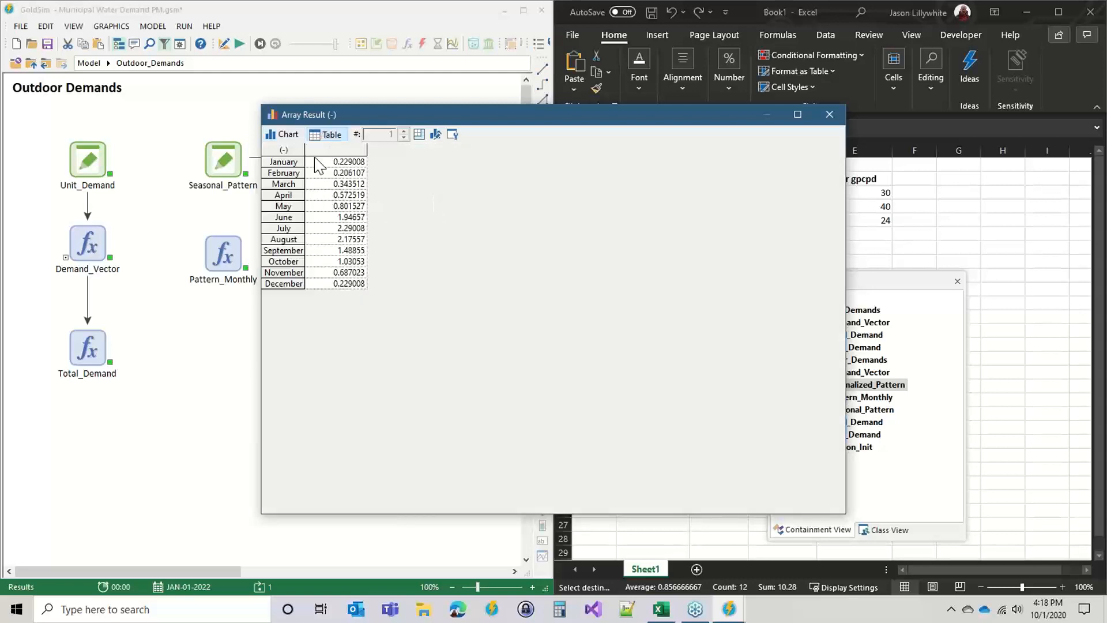
pyautogui.click(289, 136)
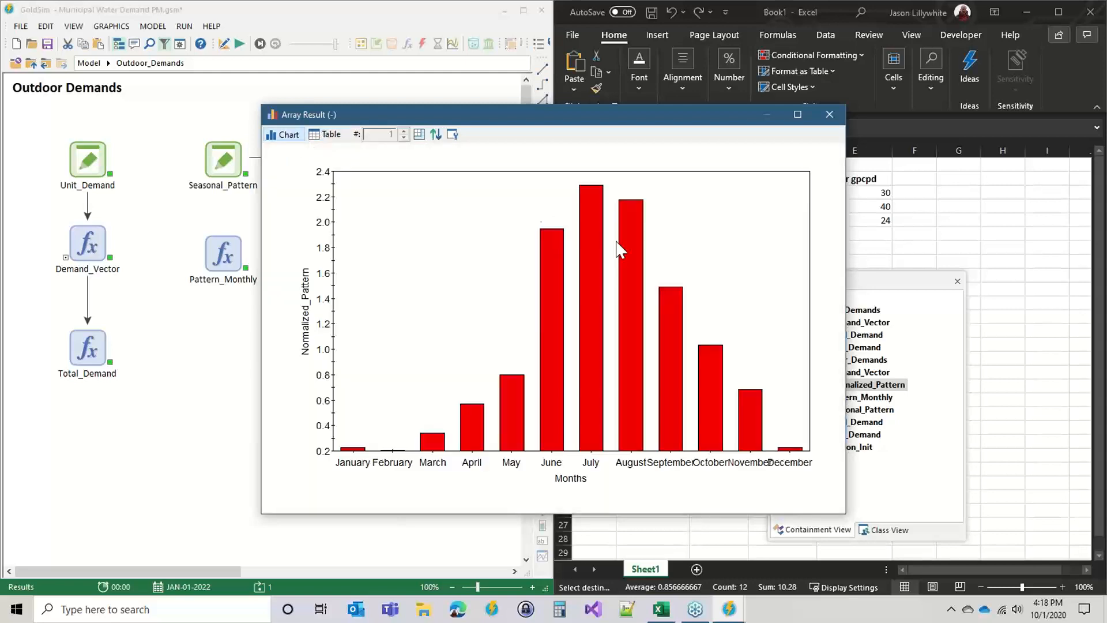
pyautogui.click(830, 115)
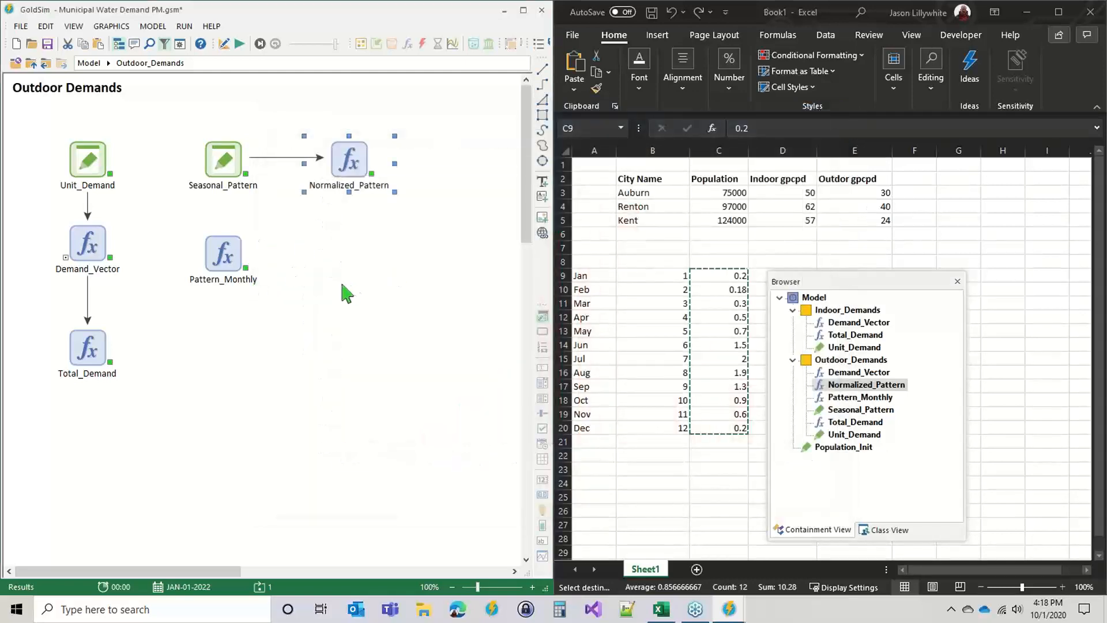
# Define the Pattern_Monthly expression's equation as Normalized_Pattern[month]
pyautogui.click(292, 289)
pyautogui.click(222, 254)
pyautogui.doubleClick(222, 253)
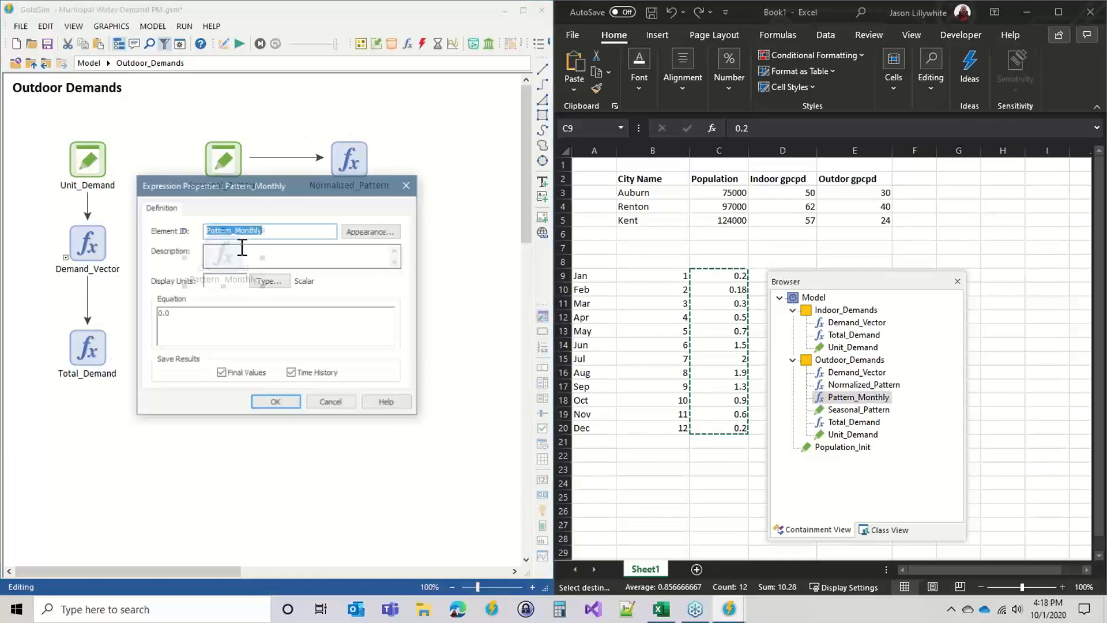
pyautogui.moveTo(272, 185); pyautogui.dragTo(442, 223)
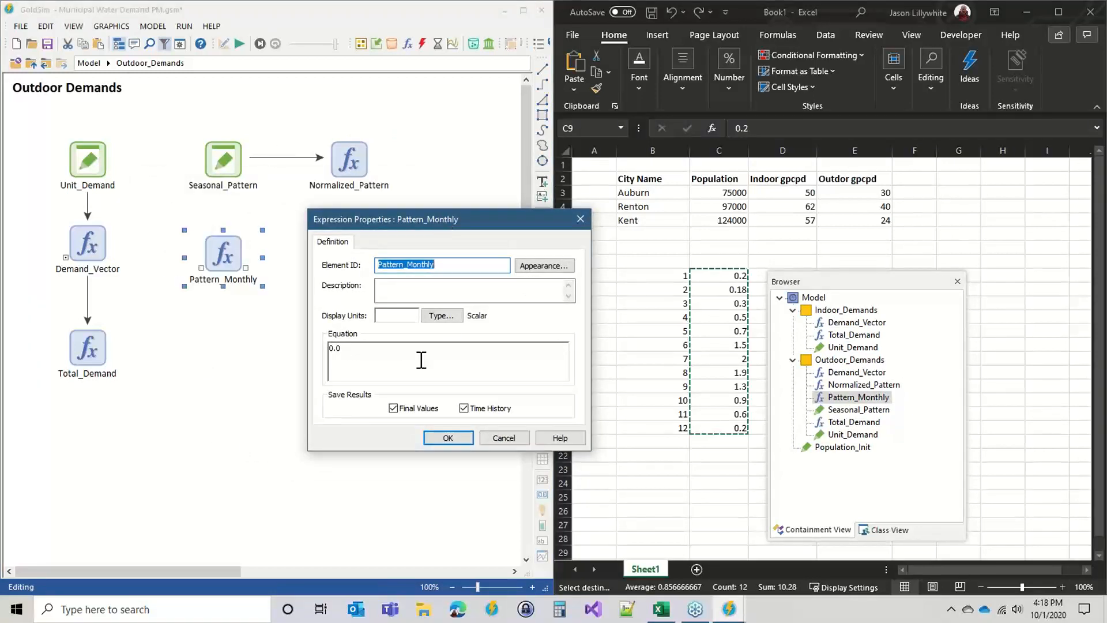
pyautogui.click(376, 361)
pyautogui.moveTo(376, 361); pyautogui.dragTo(302, 350)
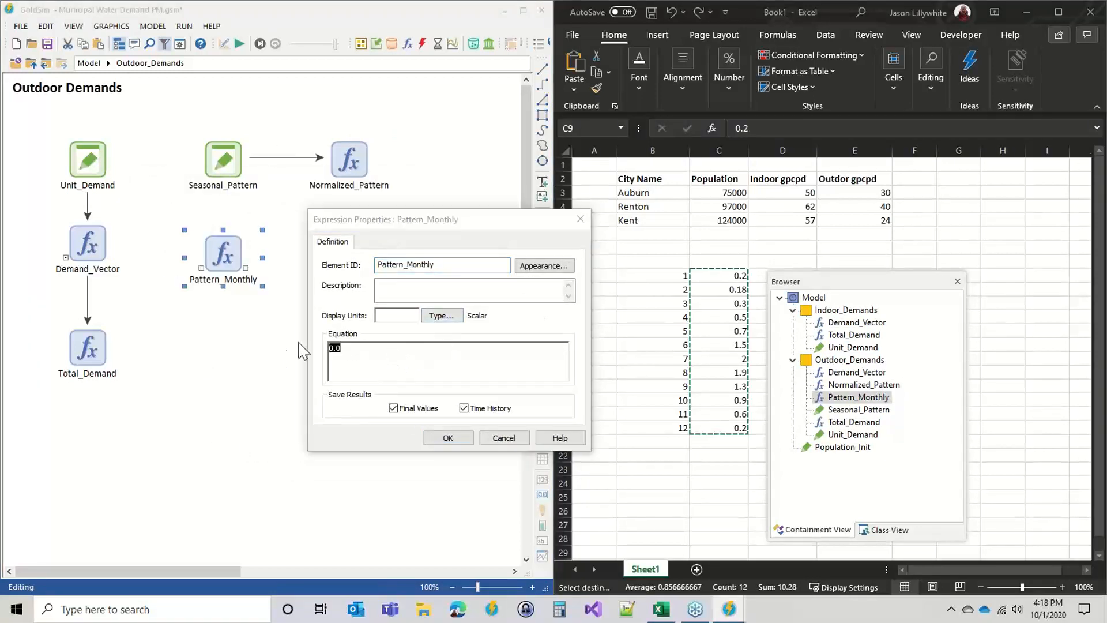
pyautogui.write('No')
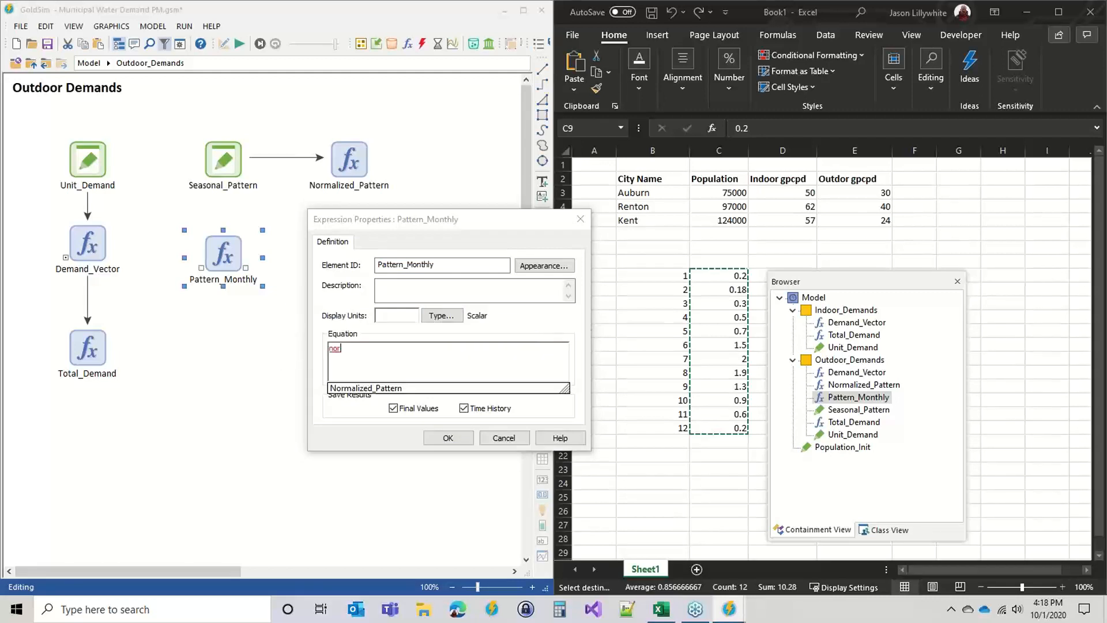
pyautogui.press('Return')
pyautogui.write('[')
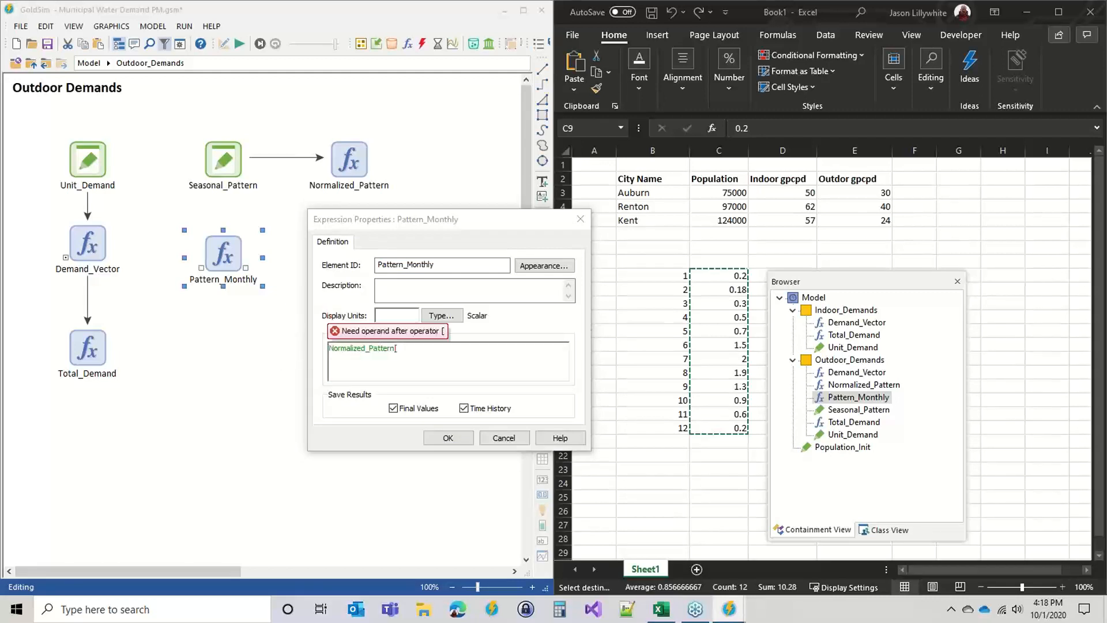
pyautogui.write('month]')
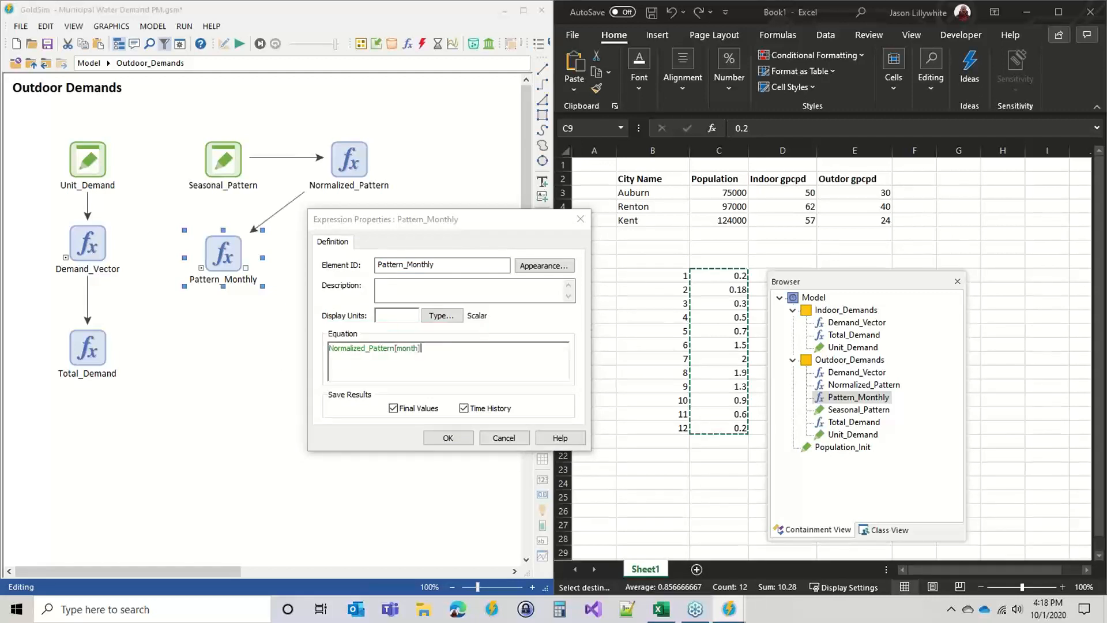
# Replace the array index in Pattern_Monthly's equation with the ~Month run property and place the element directly below Normalized_Pattern
pyautogui.doubleClick(397, 350)
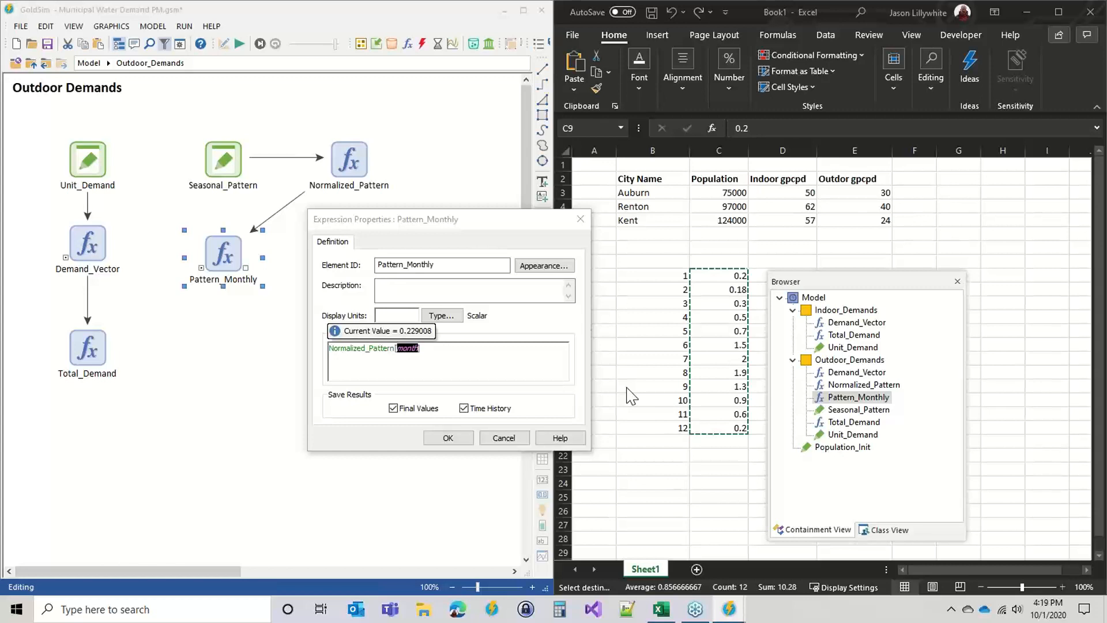
pyautogui.press('Delete')
pyautogui.write('~')
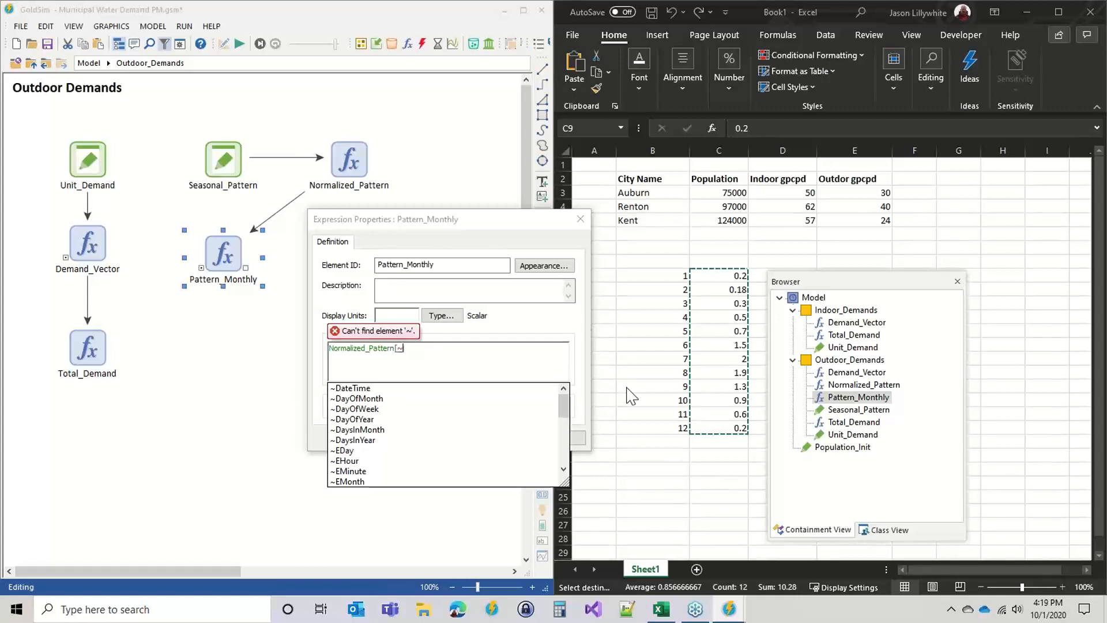
pyautogui.write('m')
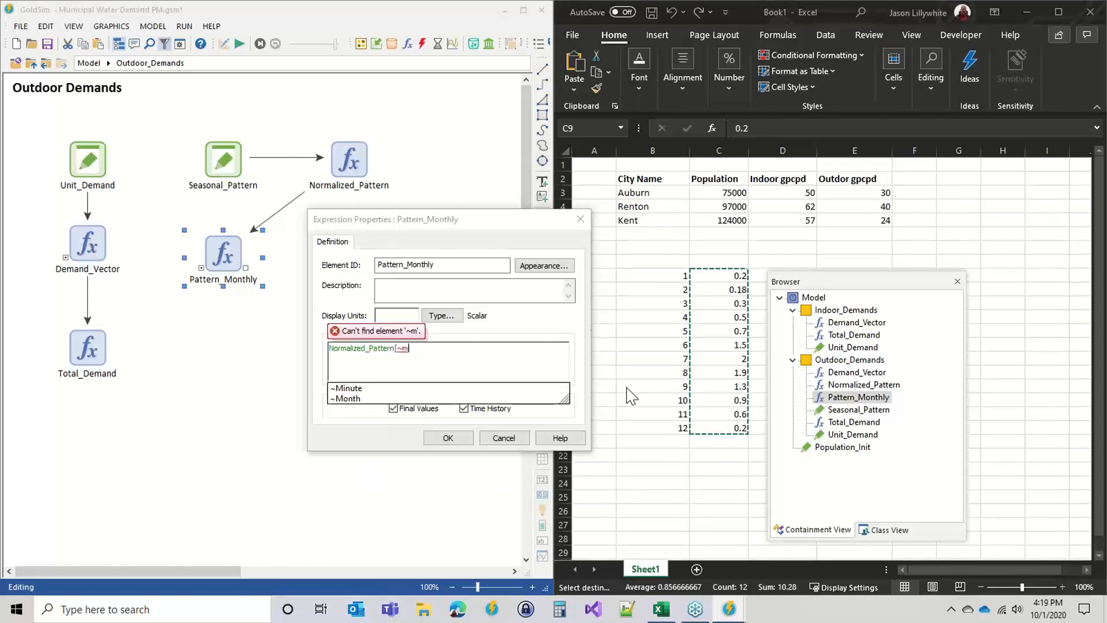
pyautogui.write('o')
pyautogui.press('Return')
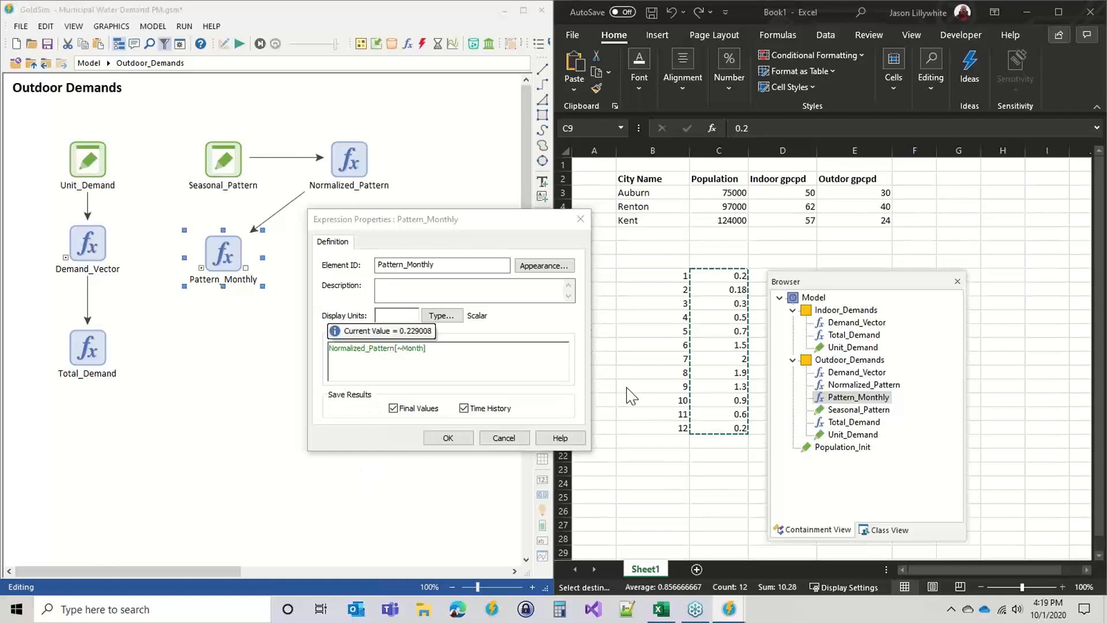
pyautogui.click(448, 438)
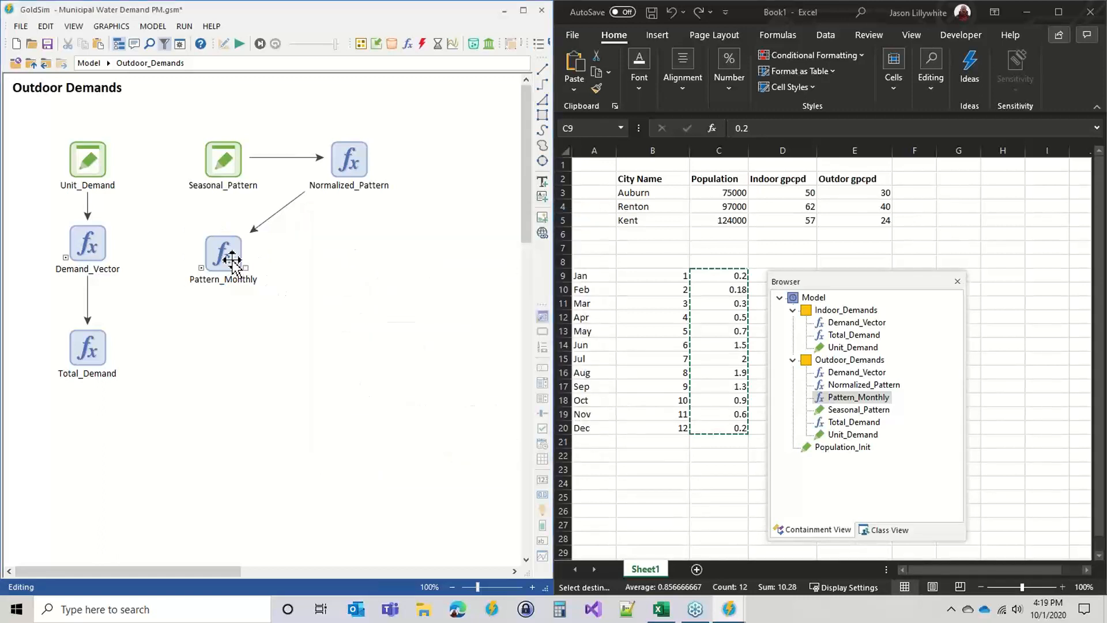
pyautogui.moveTo(234, 258); pyautogui.dragTo(359, 260)
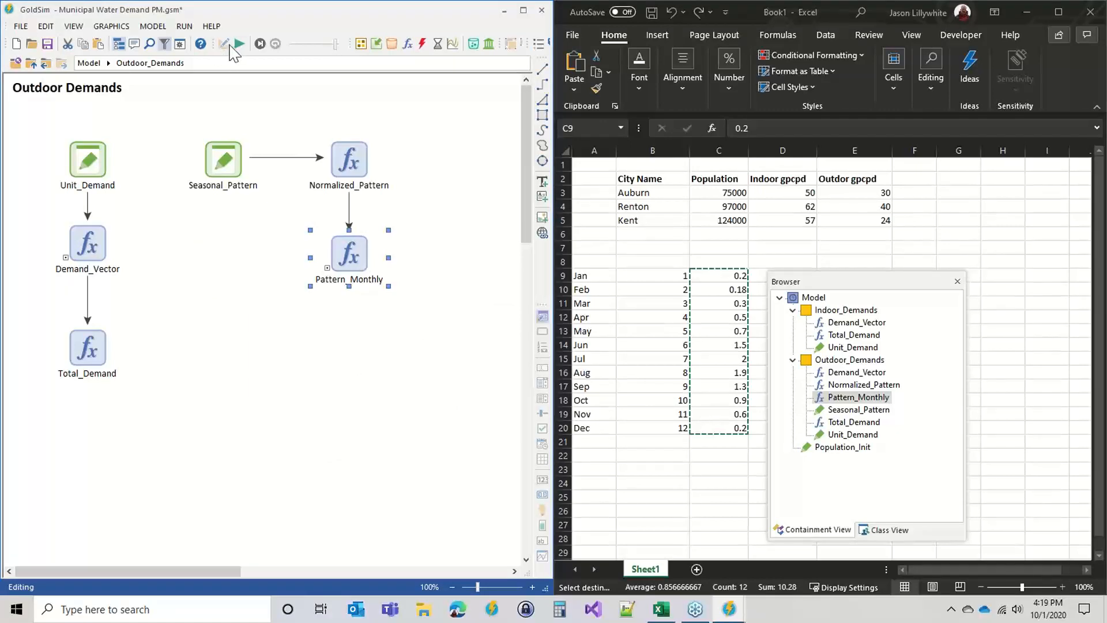
# Run the simulation and review the Pattern_Monthly time history chart over the year
pyautogui.moveTo(240, 44); pyautogui.dragTo(309, 321)
pyautogui.click(291, 329)
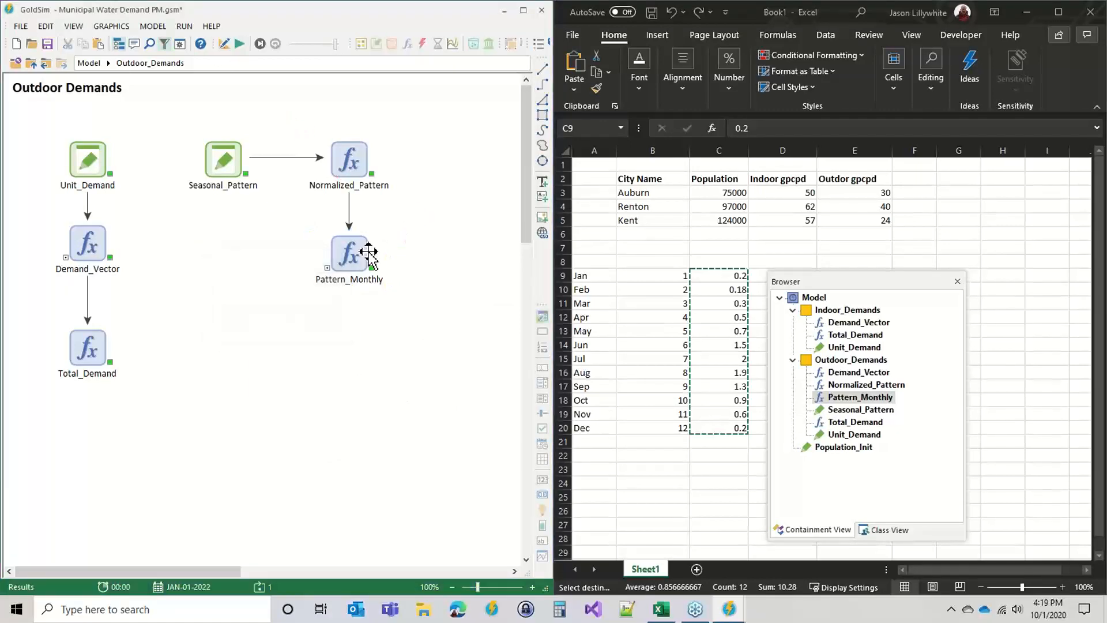
pyautogui.rightClick(349, 254)
pyautogui.click(402, 259)
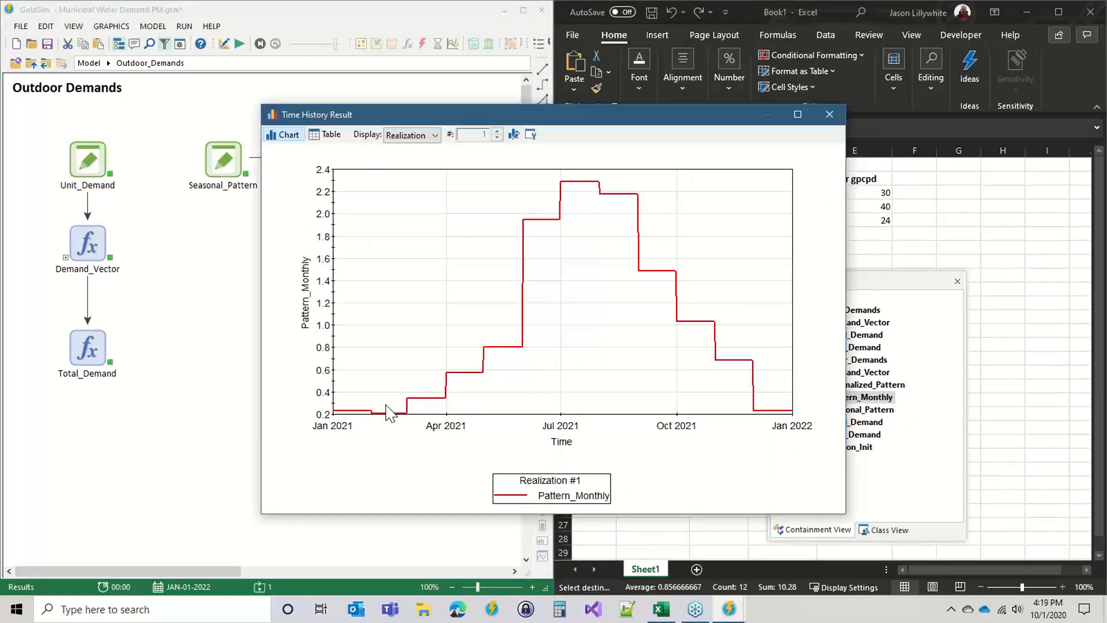
pyautogui.moveTo(497, 349)
pyautogui.moveTo(652, 275)
pyautogui.click(829, 114)
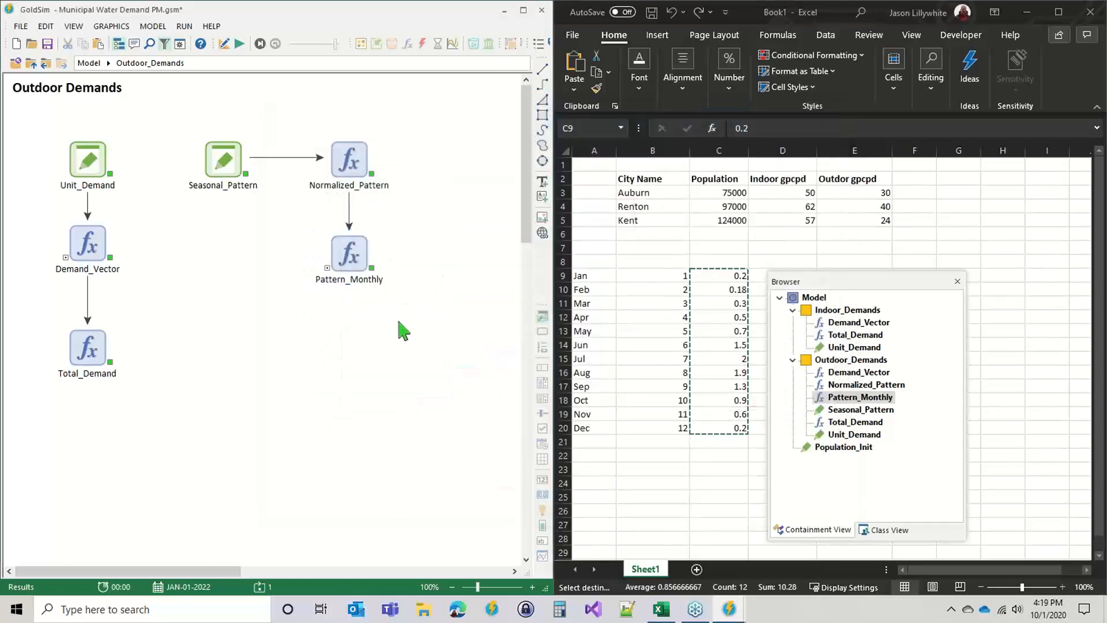
# Set the May value in the Seasonal_Pattern vector to 1.1
pyautogui.doubleClick(223, 160)
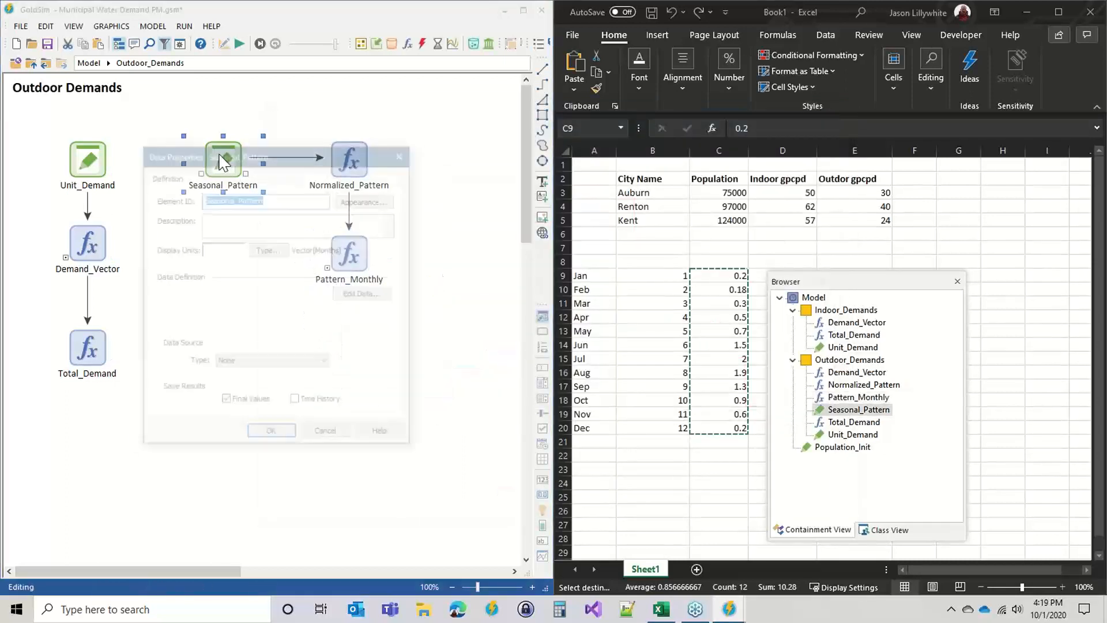
pyautogui.click(362, 293)
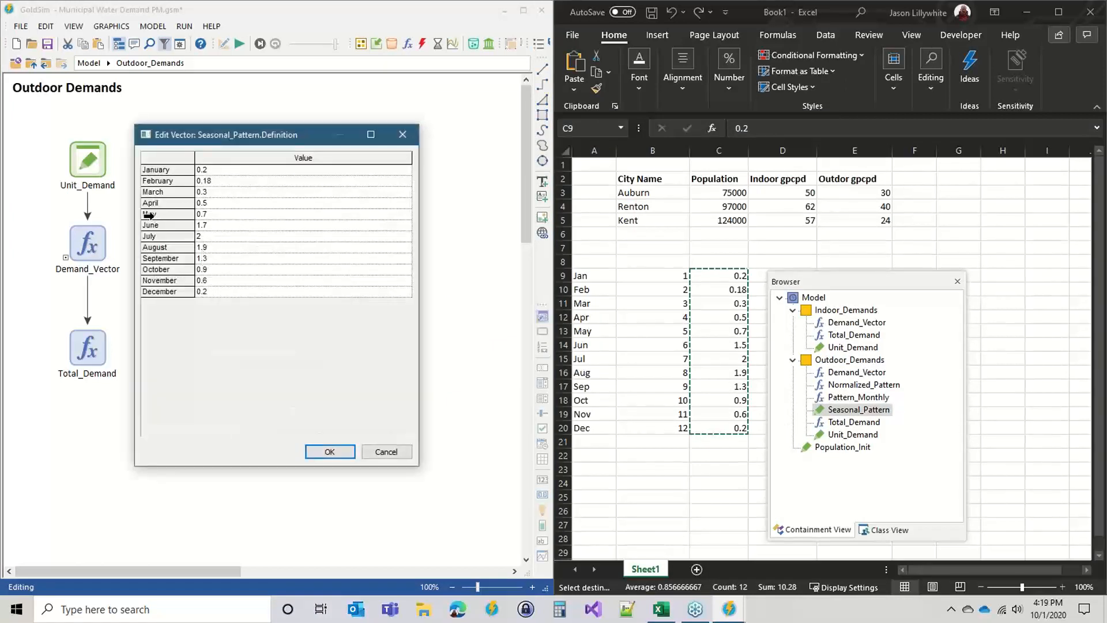
pyautogui.click(218, 215)
pyautogui.moveTo(216, 215); pyautogui.dragTo(155, 214)
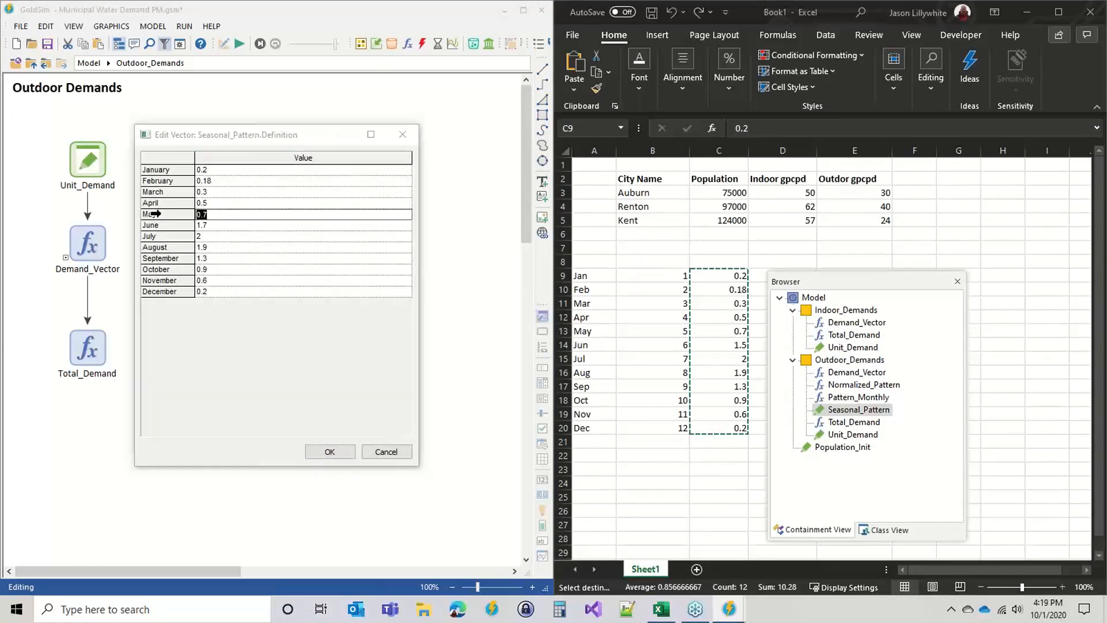
pyautogui.write('1.1')
pyautogui.press('Return')
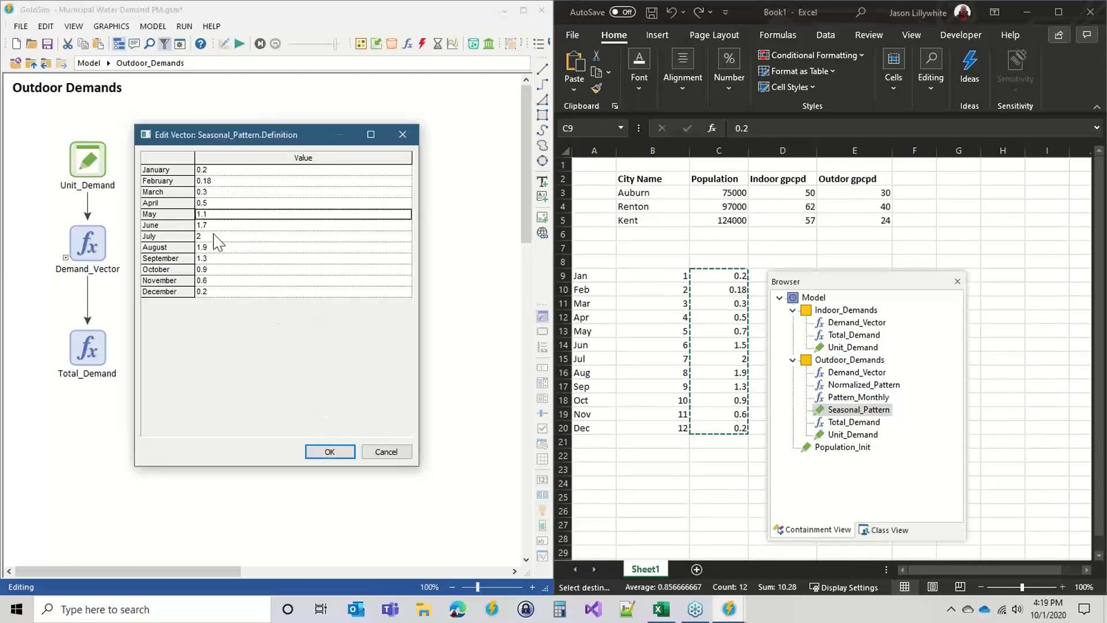
pyautogui.click(218, 169)
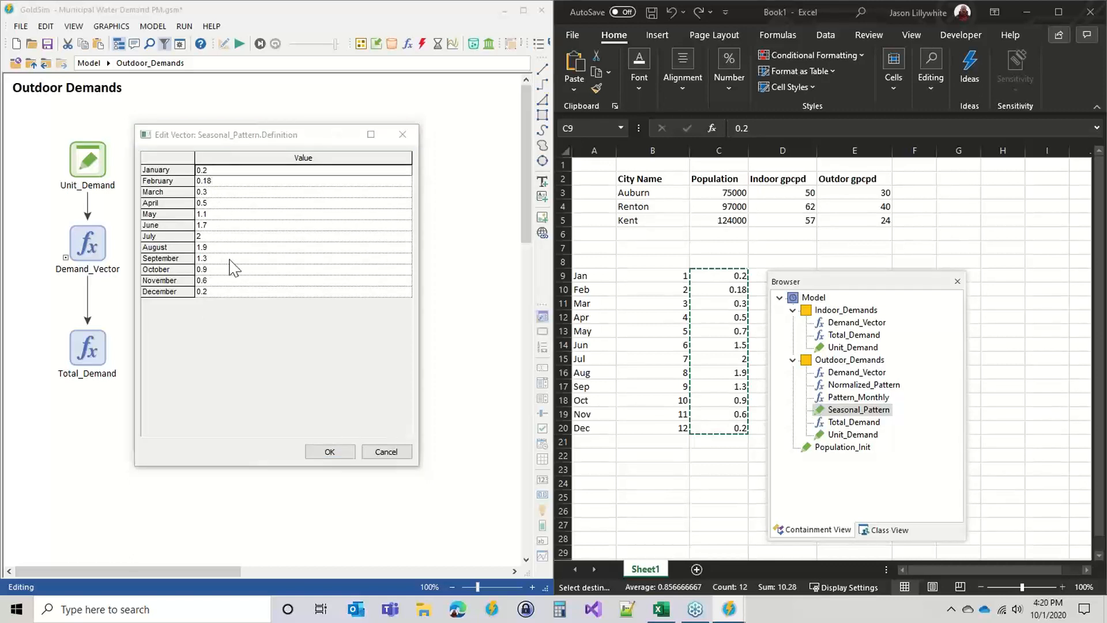
pyautogui.click(324, 452)
pyautogui.click(272, 436)
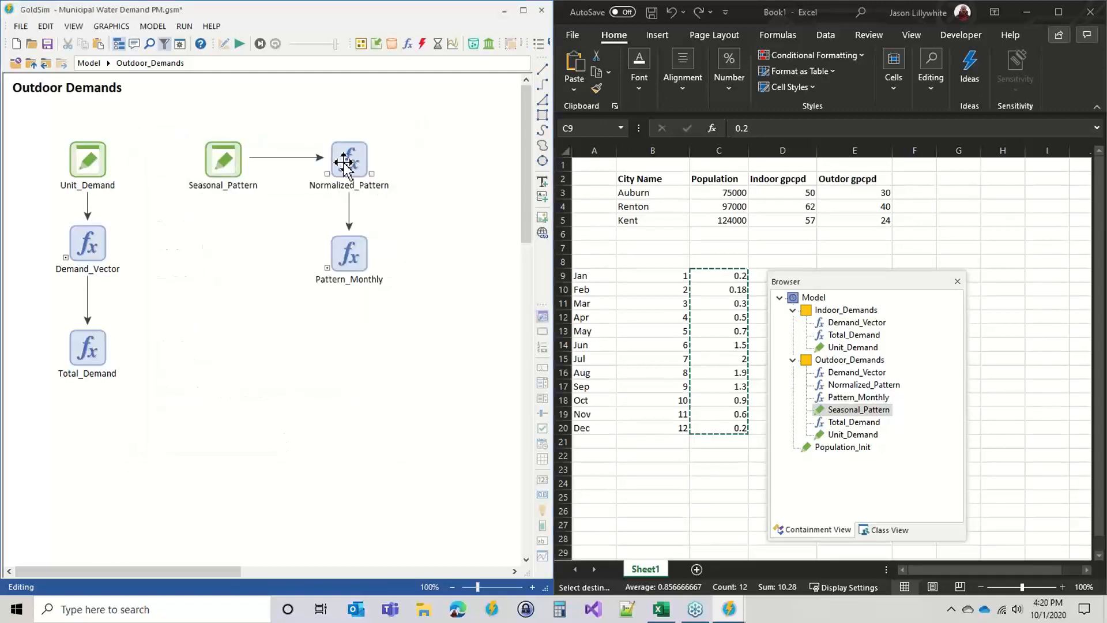
# Rerun the simulation and check how the revised May value shapes the Pattern_Monthly time history
pyautogui.click(239, 44)
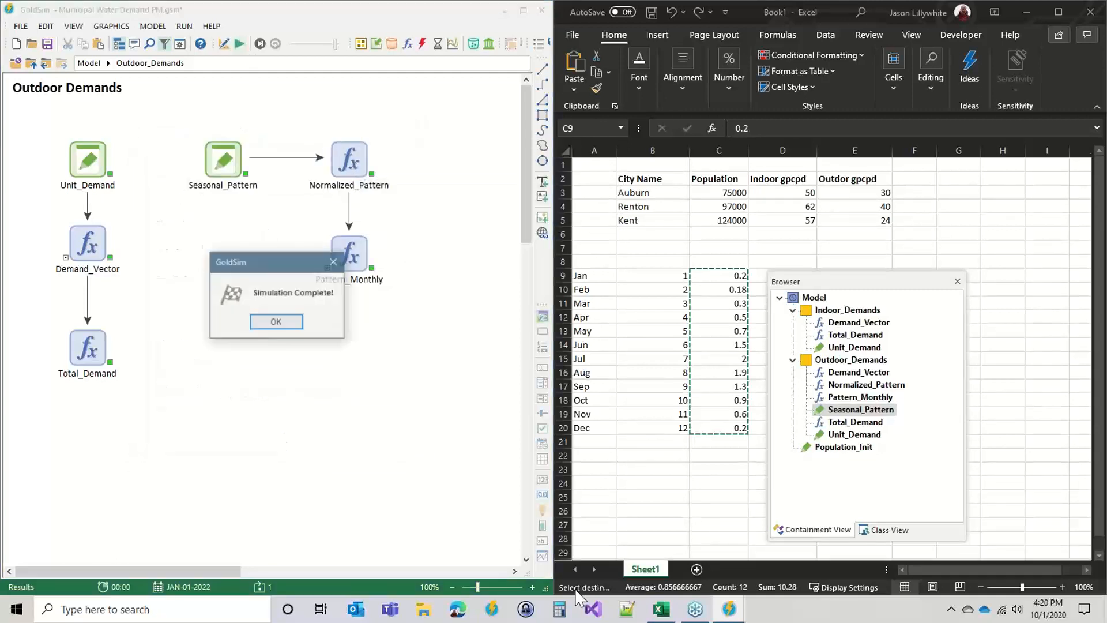
pyautogui.click(276, 321)
pyautogui.rightClick(346, 257)
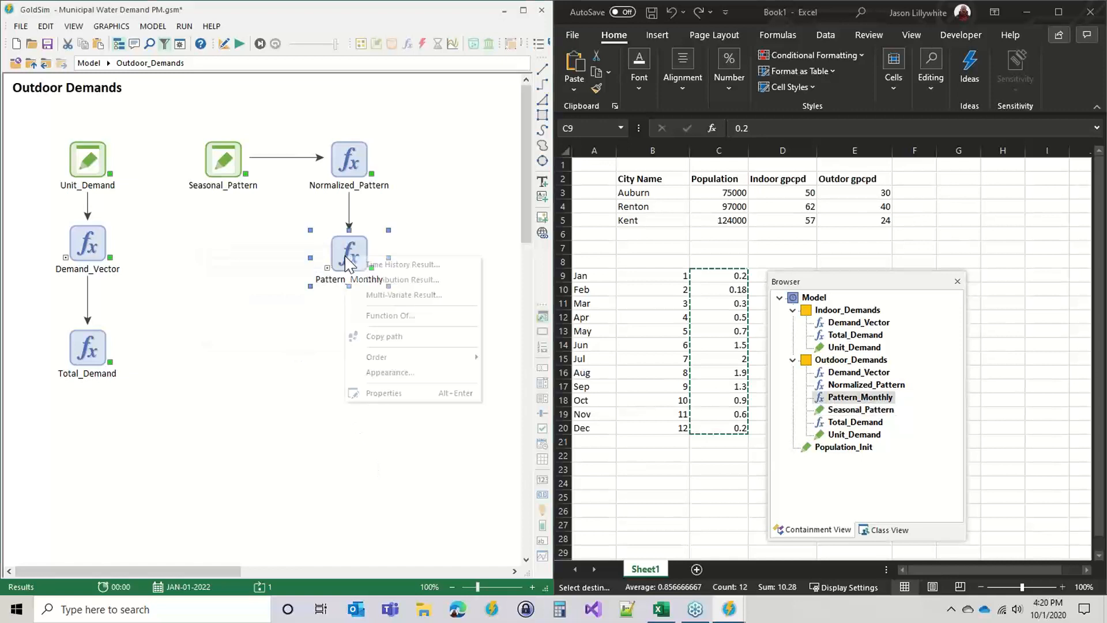
pyautogui.click(381, 294)
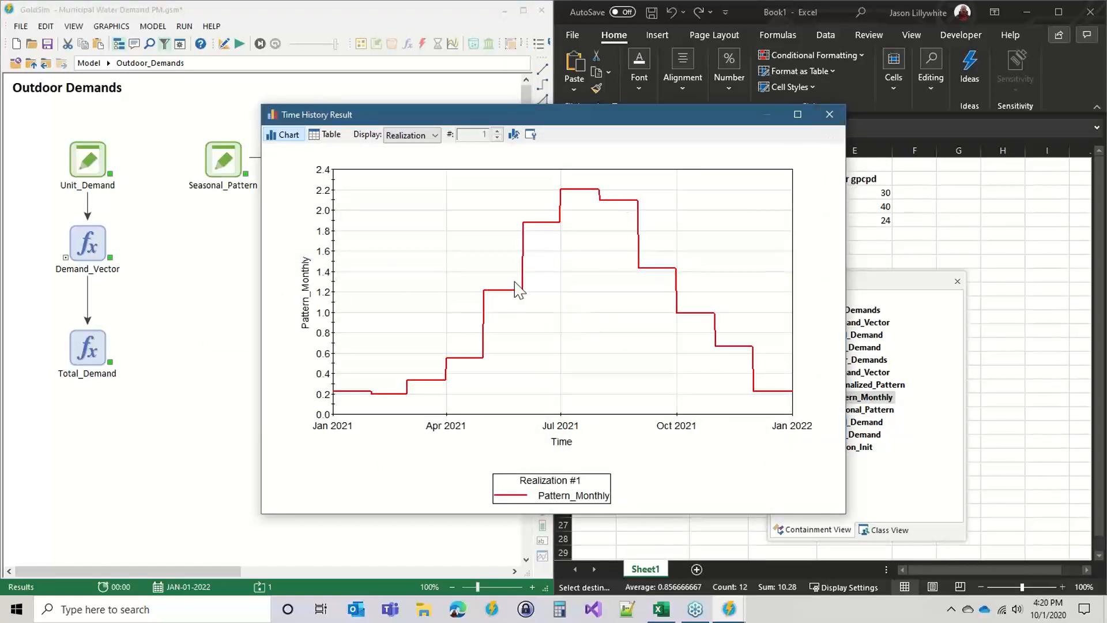
pyautogui.moveTo(494, 295)
pyautogui.moveTo(711, 314)
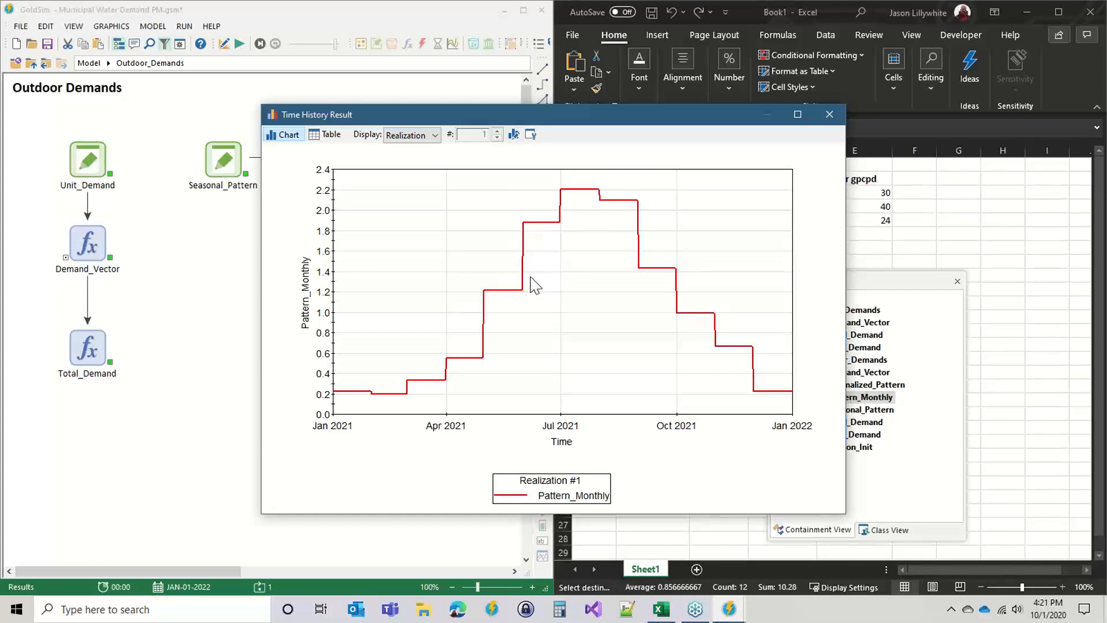
pyautogui.click(829, 115)
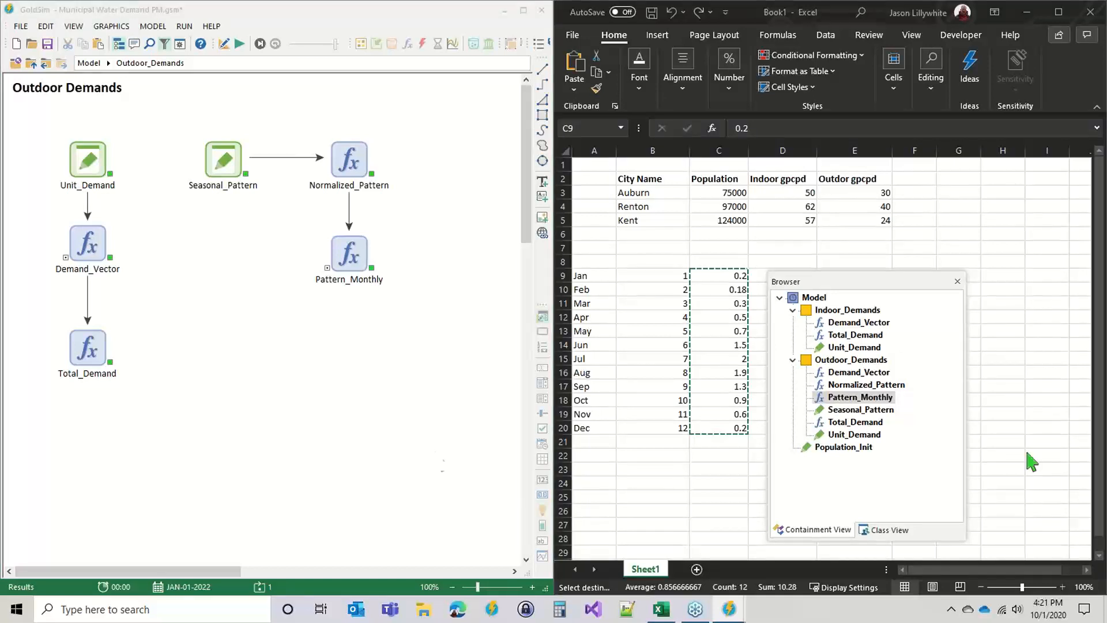
# Return the model to edit mode and stack Seasonal_Pattern, Normalized_Pattern and Pattern_Monthly in one vertical column beside the demand elements
pyautogui.click(357, 384)
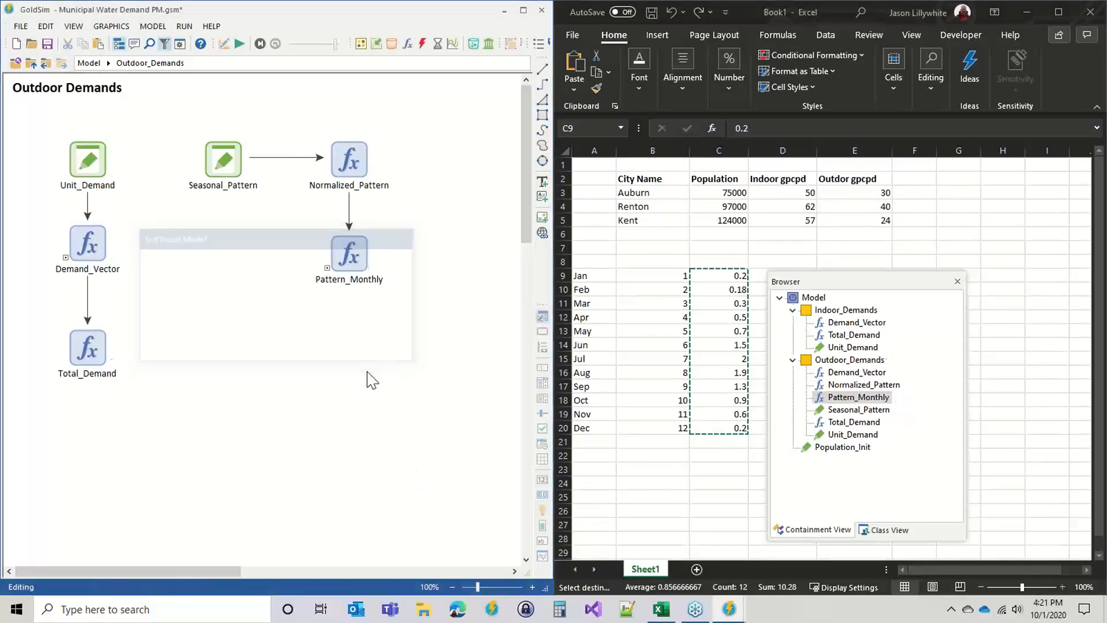
pyautogui.click(357, 161)
pyautogui.moveTo(358, 161); pyautogui.dragTo(209, 252)
pyautogui.moveTo(351, 254); pyautogui.dragTo(215, 348)
pyautogui.moveTo(223, 156); pyautogui.dragTo(208, 151)
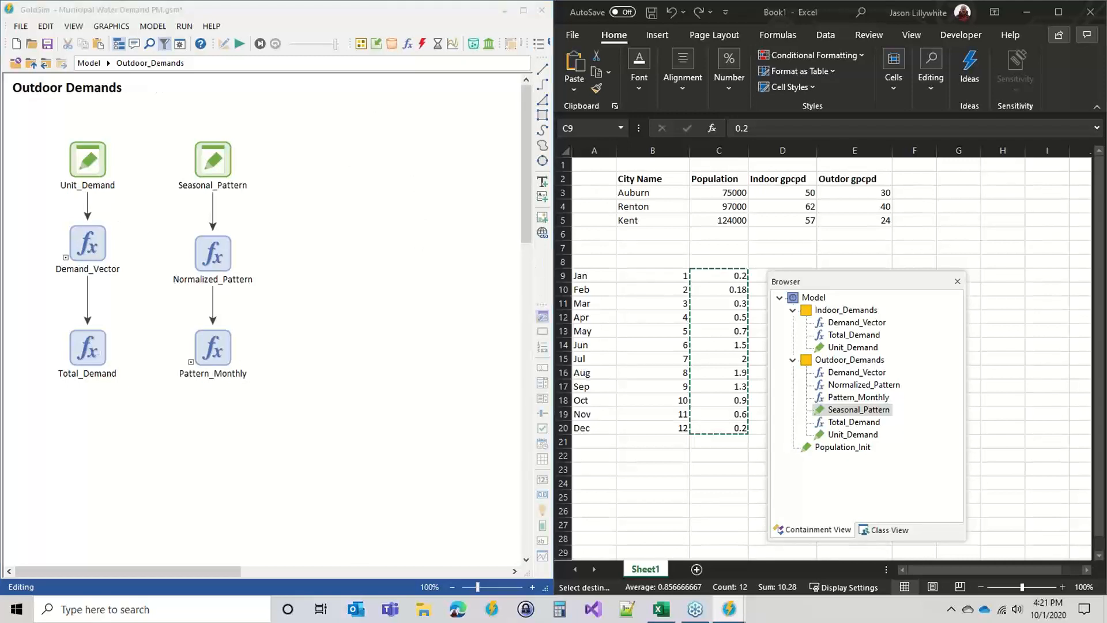
# Paste the copied Spline_Interpolation container into Outdoor_Demands and align it beside Normalized_Pattern
pyautogui.press('Escape')
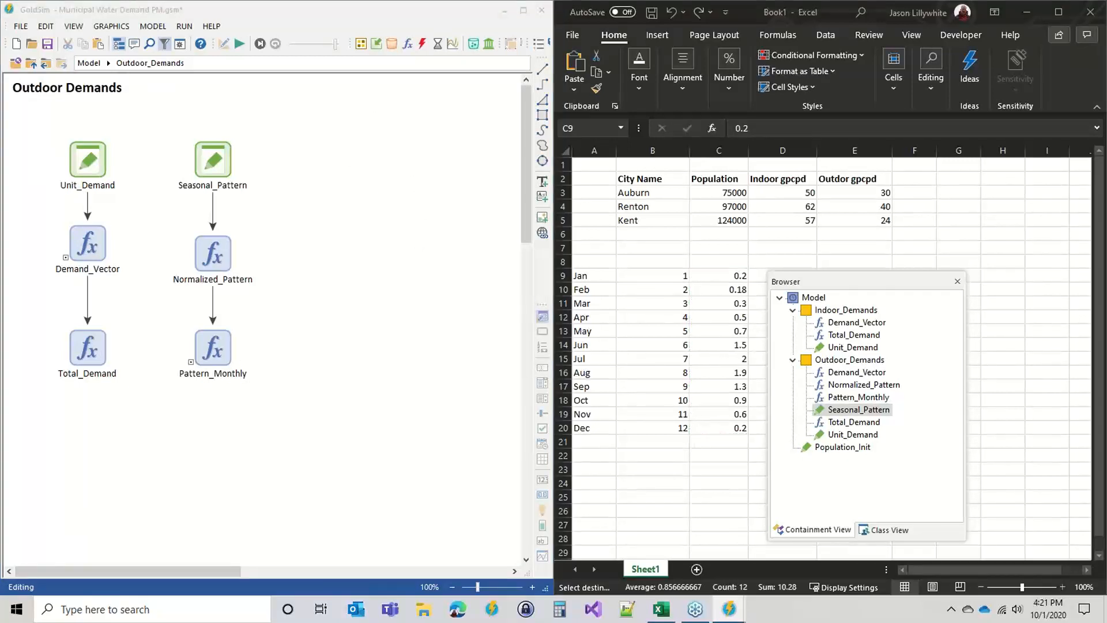
pyautogui.click(335, 275)
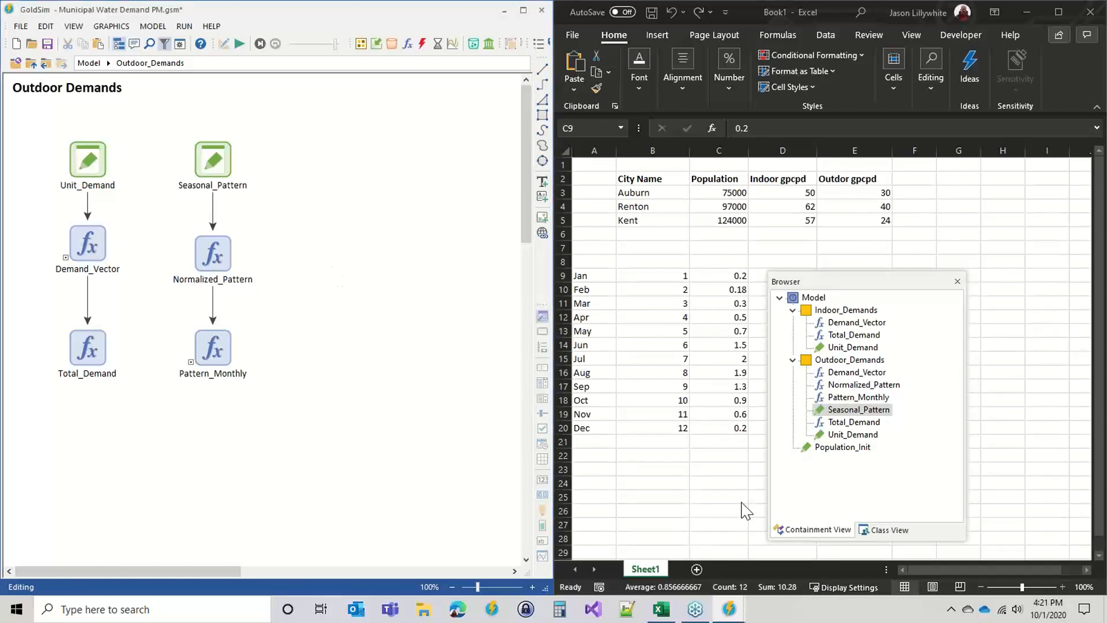
pyautogui.hotkey('ctrl', 'v')
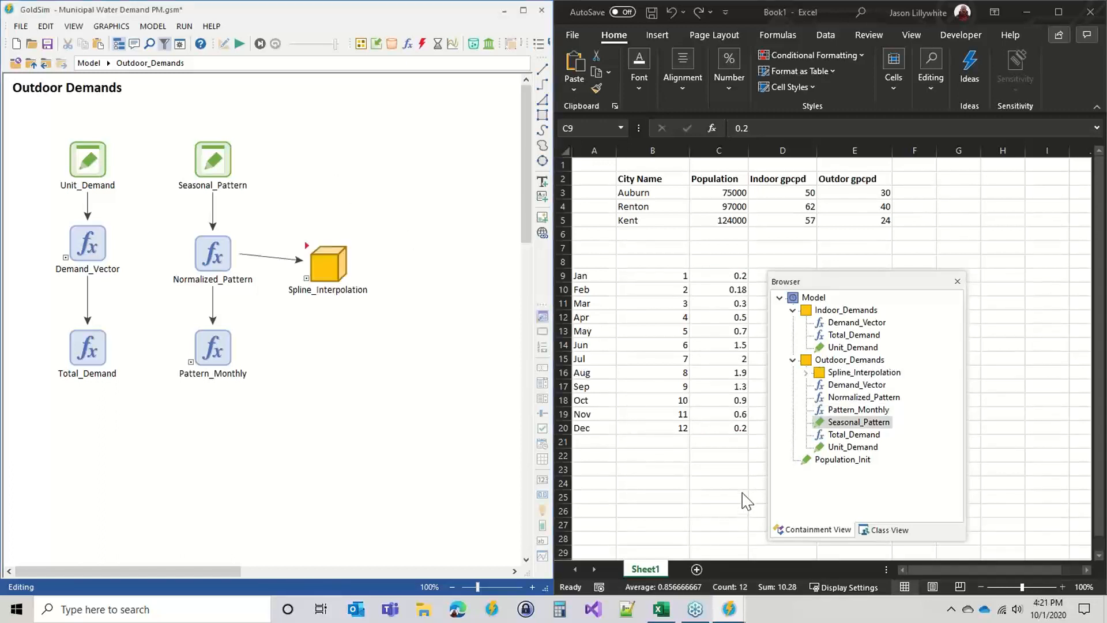
pyautogui.click(327, 253)
pyautogui.moveTo(328, 252); pyautogui.dragTo(339, 242)
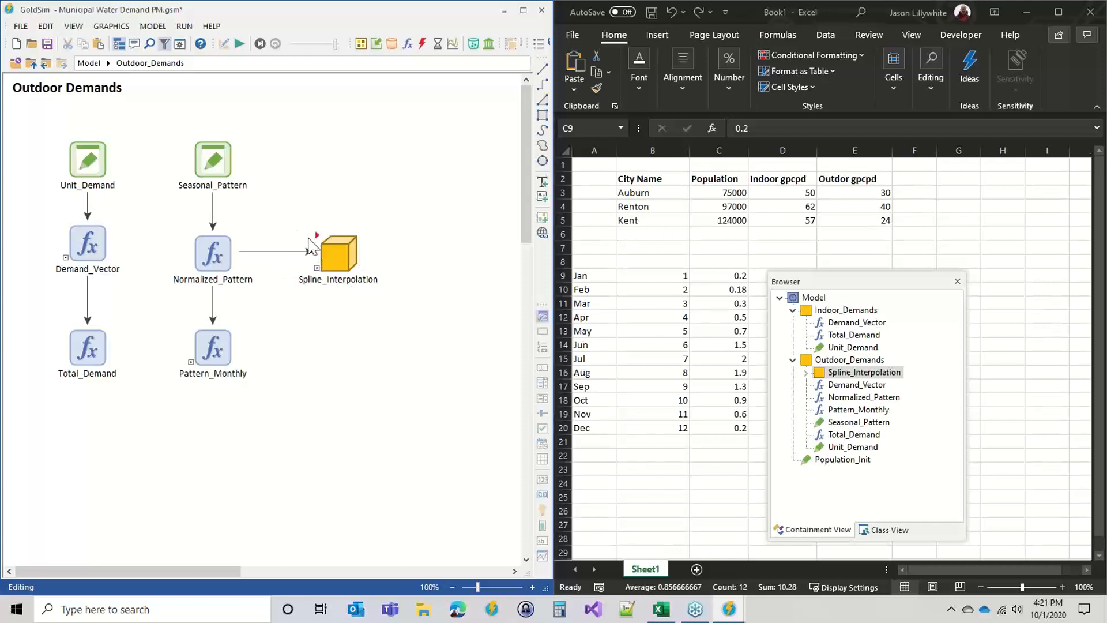
# Open the Spline_Interpolation container and examine its Input_Table and Output elements
pyautogui.doubleClick(323, 245)
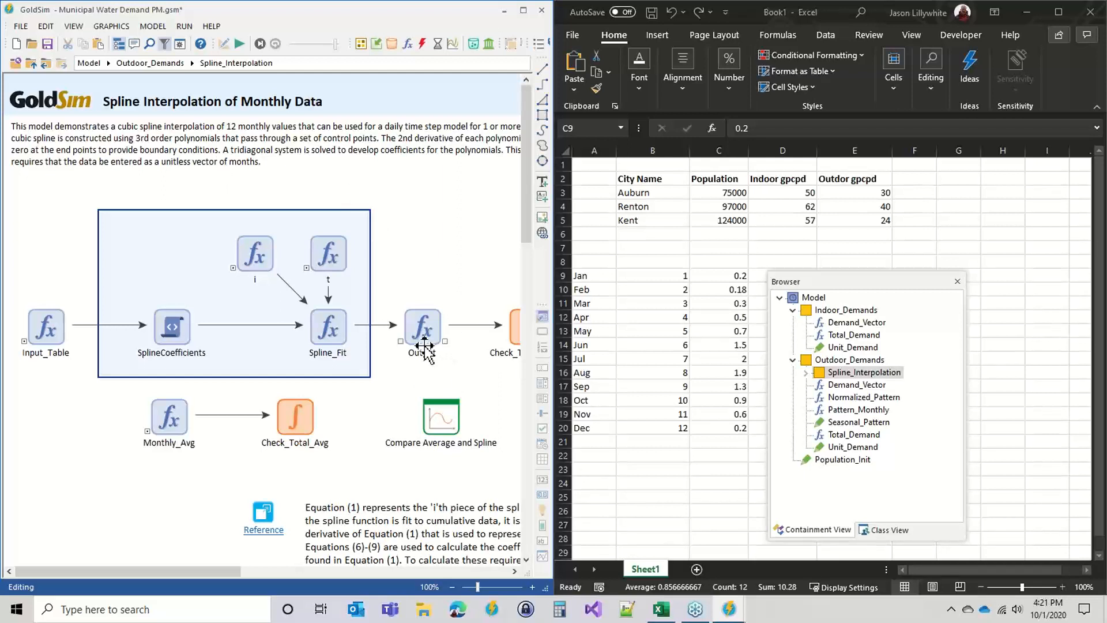
pyautogui.click(42, 338)
pyautogui.moveTo(36, 325)
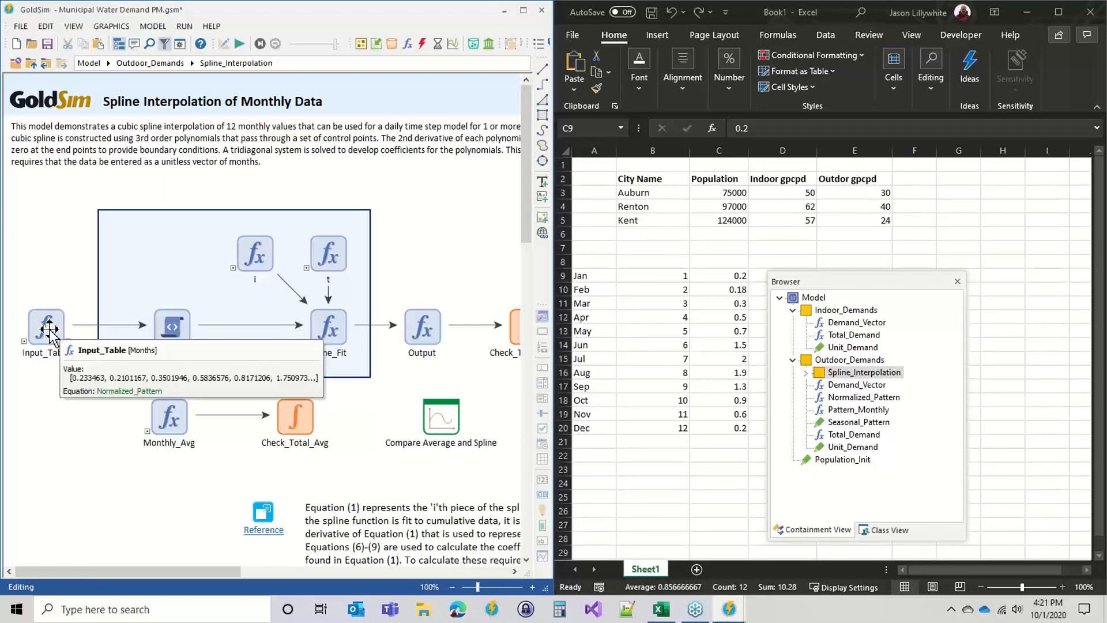
pyautogui.click(426, 316)
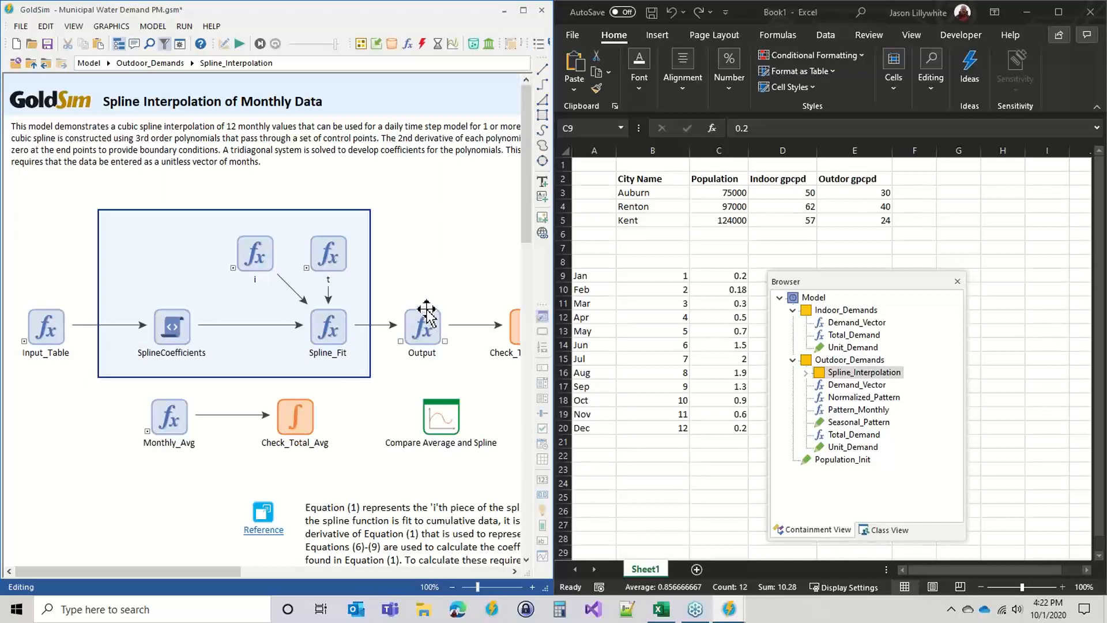
# Inspect the equation that feeds the Input_Table element in the Spline_Interpolation container, leaving its definition as it is
pyautogui.moveTo(428, 320)
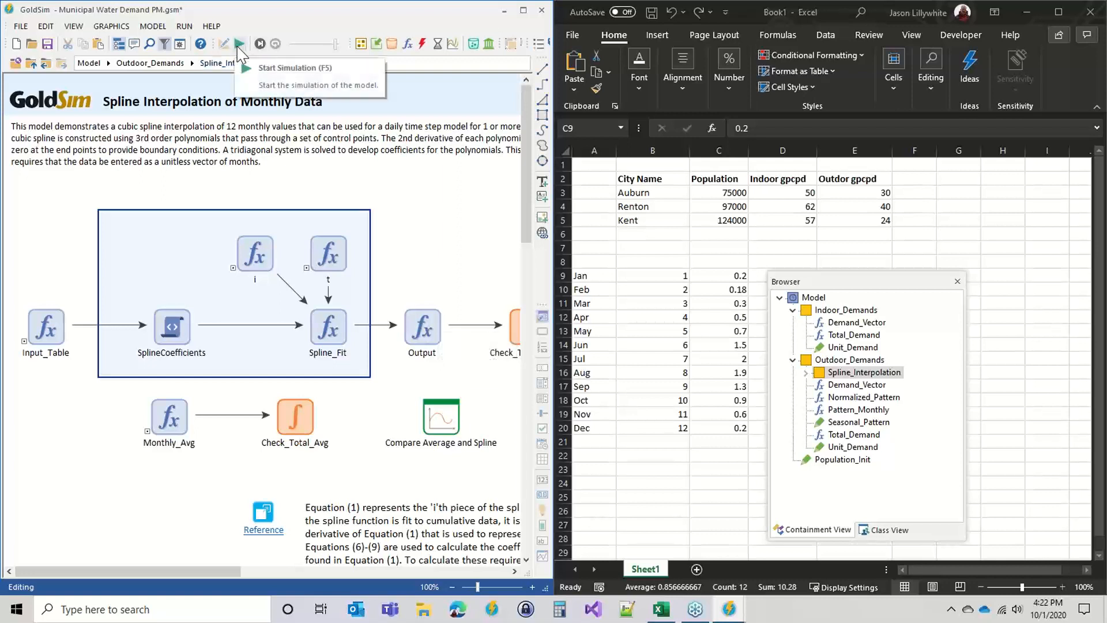
pyautogui.click(34, 317)
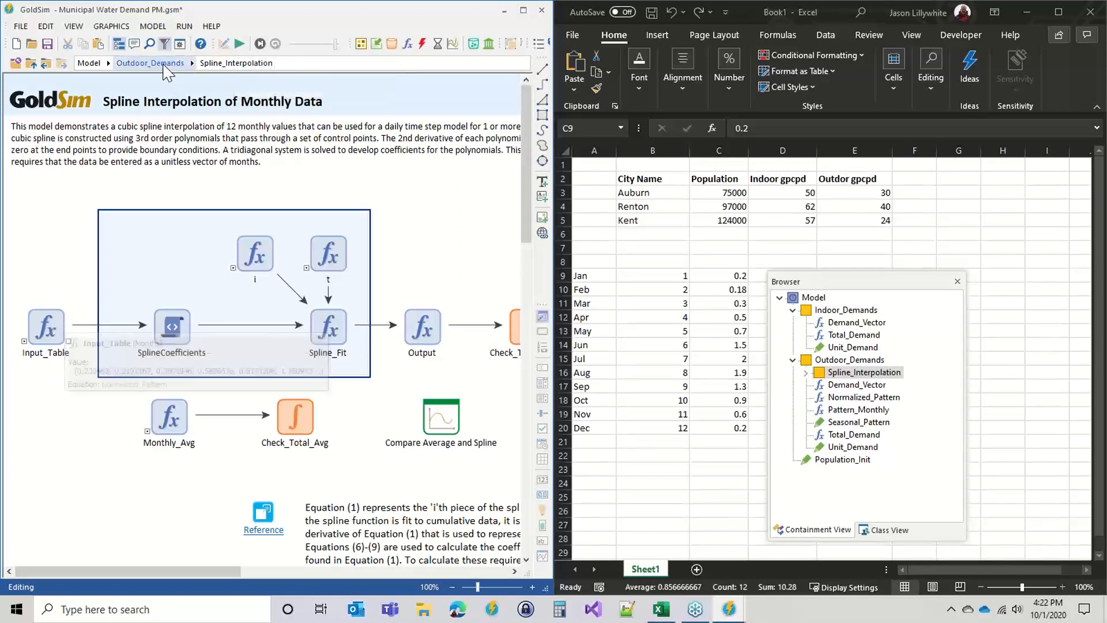
pyautogui.doubleClick(52, 317)
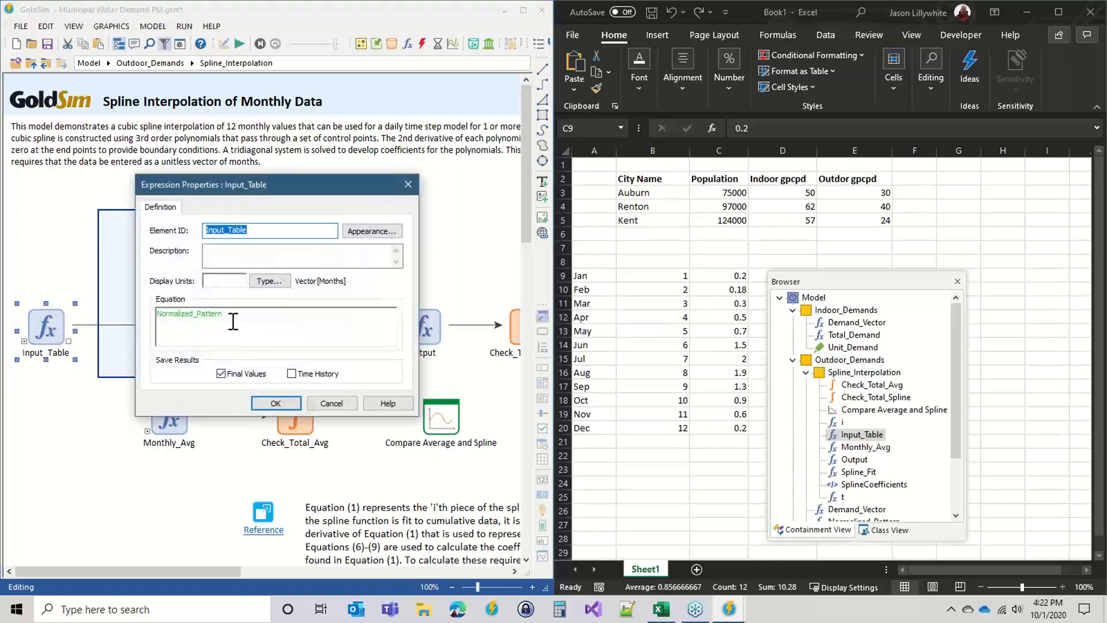
pyautogui.moveTo(248, 314)
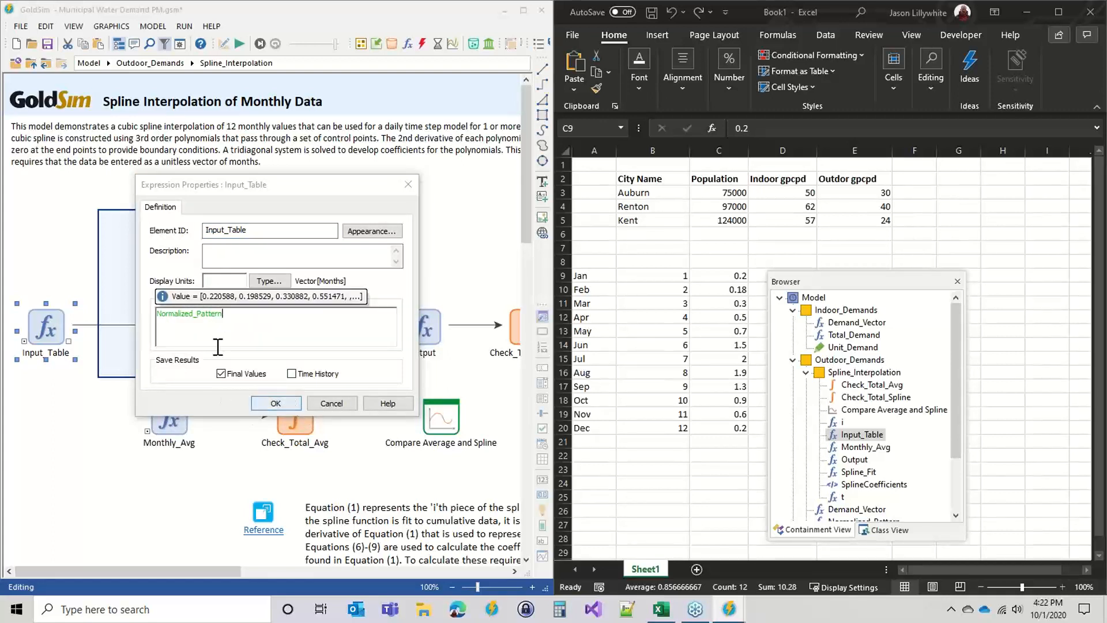
pyautogui.click(271, 403)
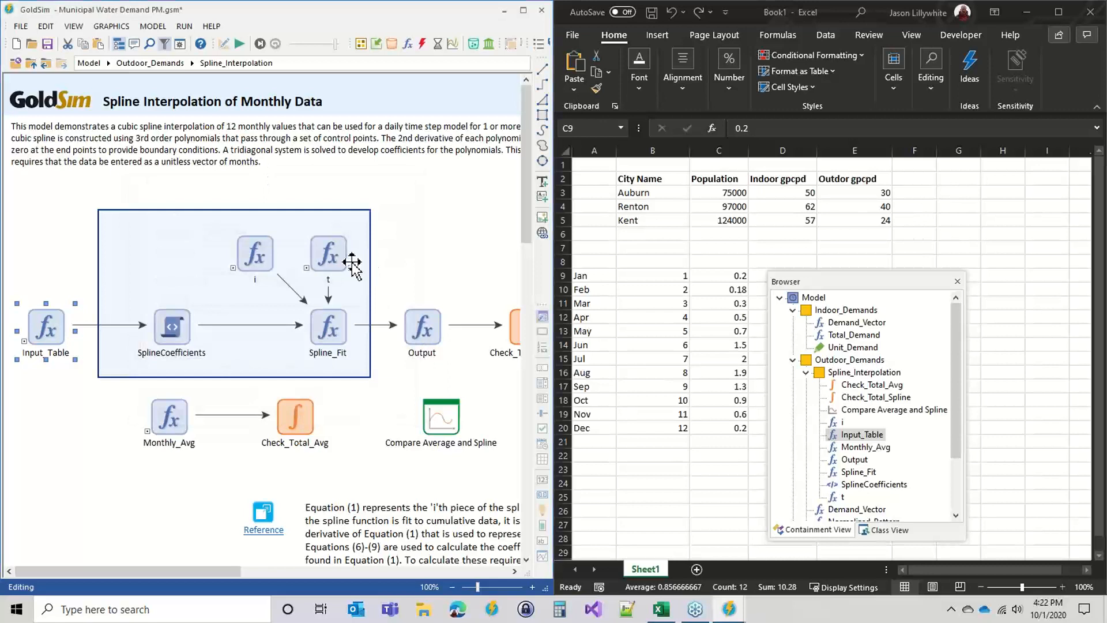
# Go up to Outdoor_Demands to check how Spline_Interpolation links to the pattern elements, and reopen that container
pyautogui.click(168, 63)
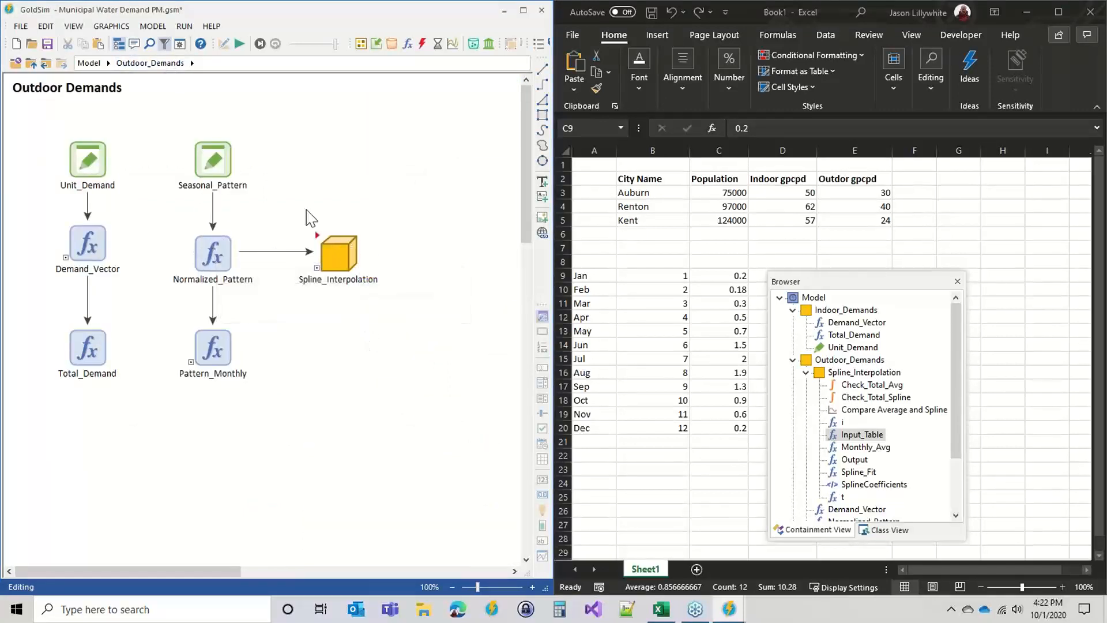
pyautogui.click(320, 247)
pyautogui.press('Return')
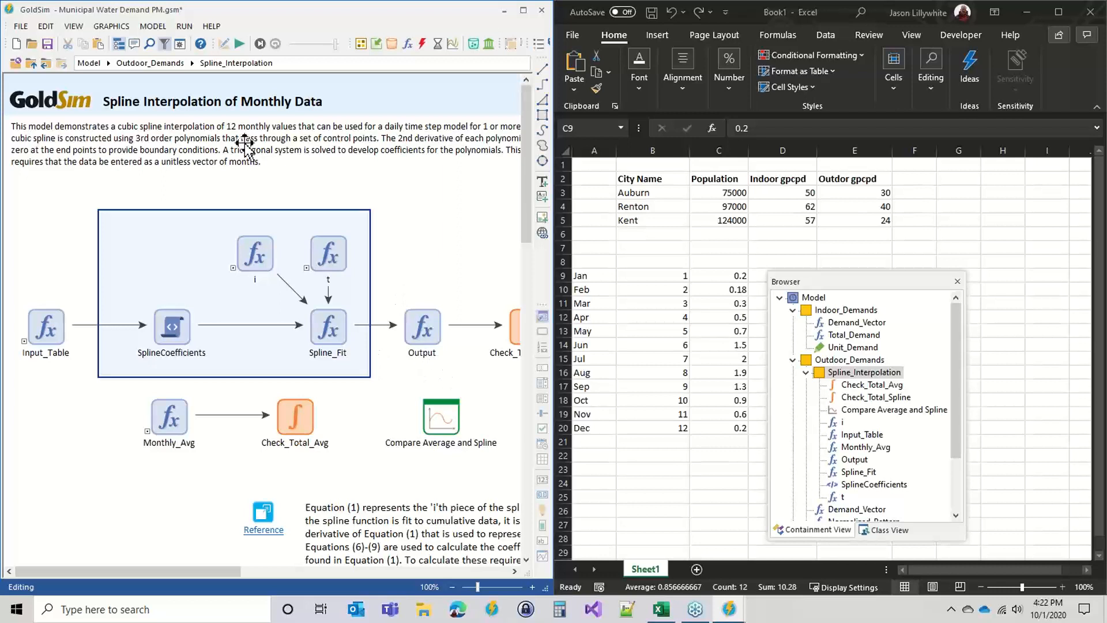
# Examine the elements inside the Spline_Interpolation container, including Check_Total_Spline and Monthly_Avg, and return to Outdoor_Demands
pyautogui.click(151, 63)
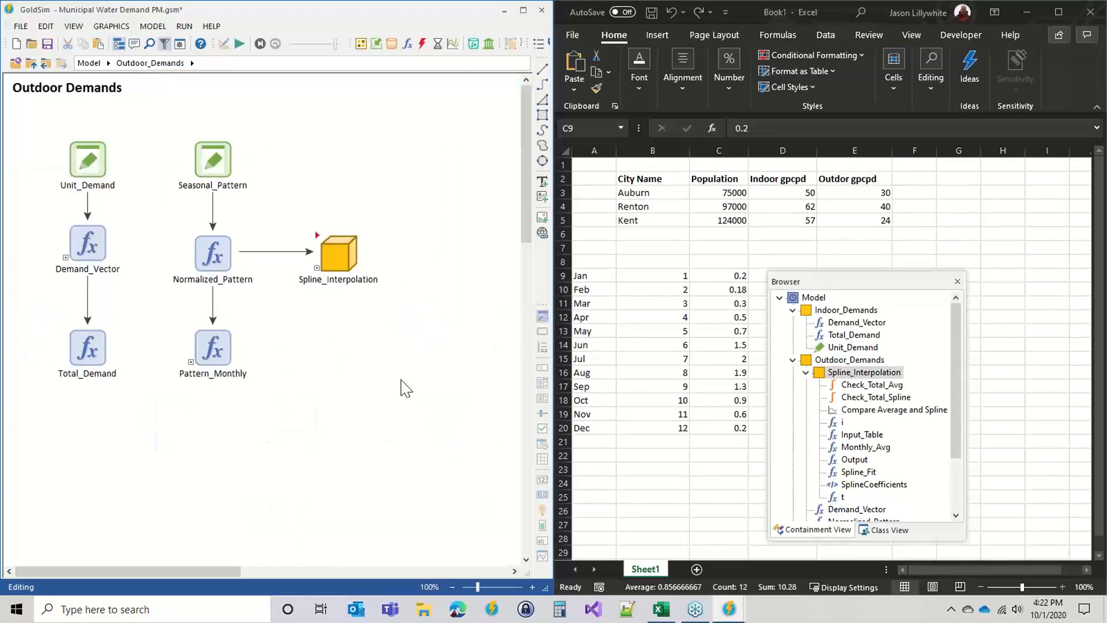
pyautogui.doubleClick(334, 254)
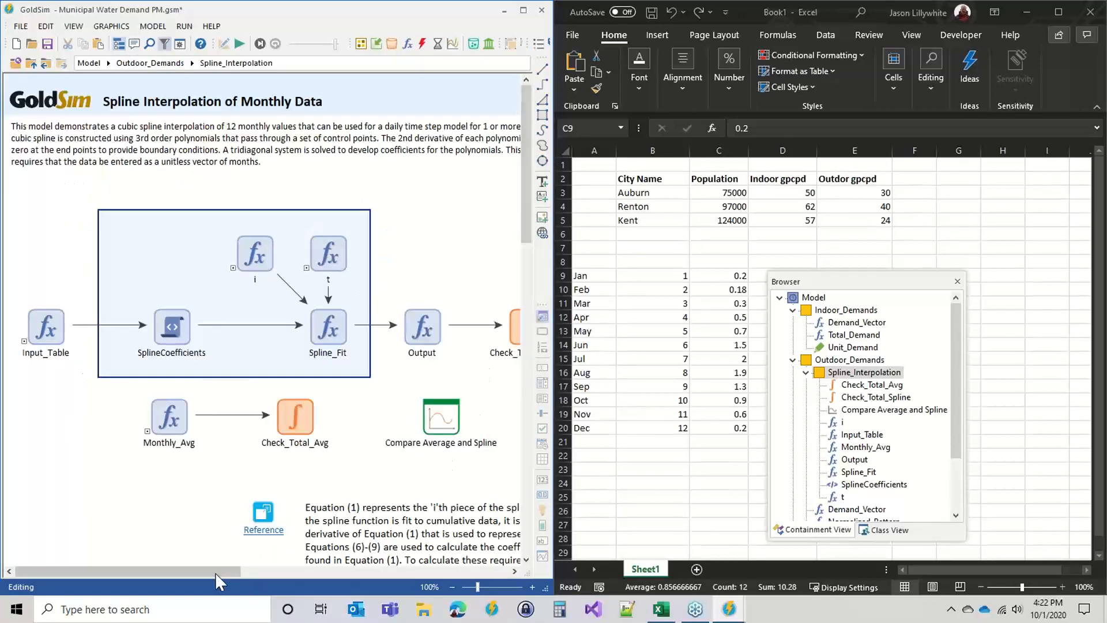
pyautogui.moveTo(216, 573); pyautogui.dragTo(251, 573)
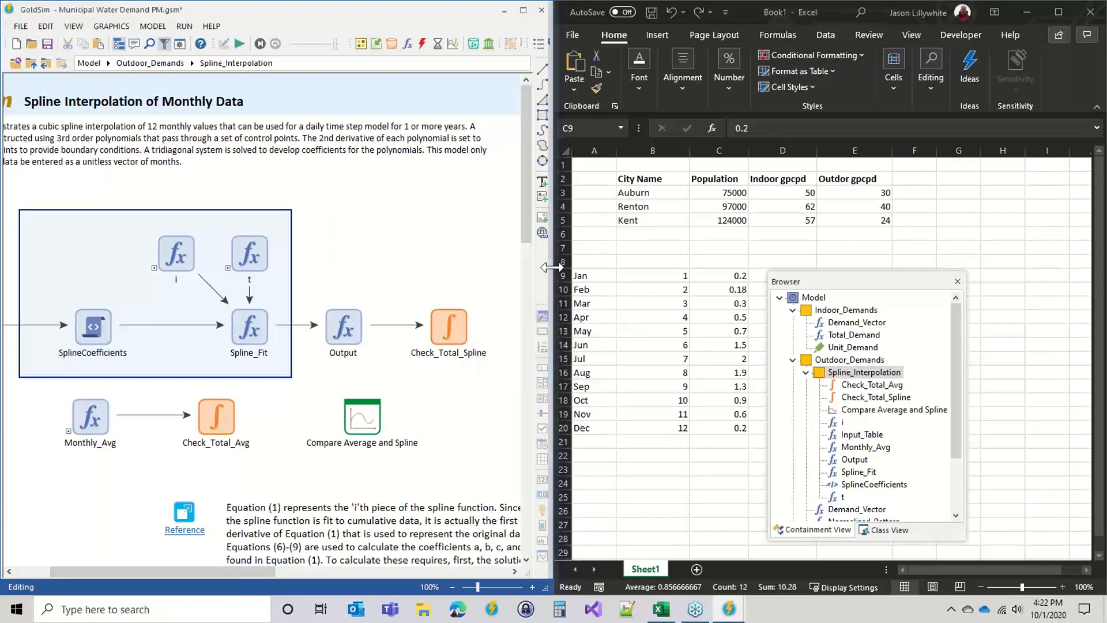
pyautogui.moveTo(551, 267); pyautogui.dragTo(647, 267)
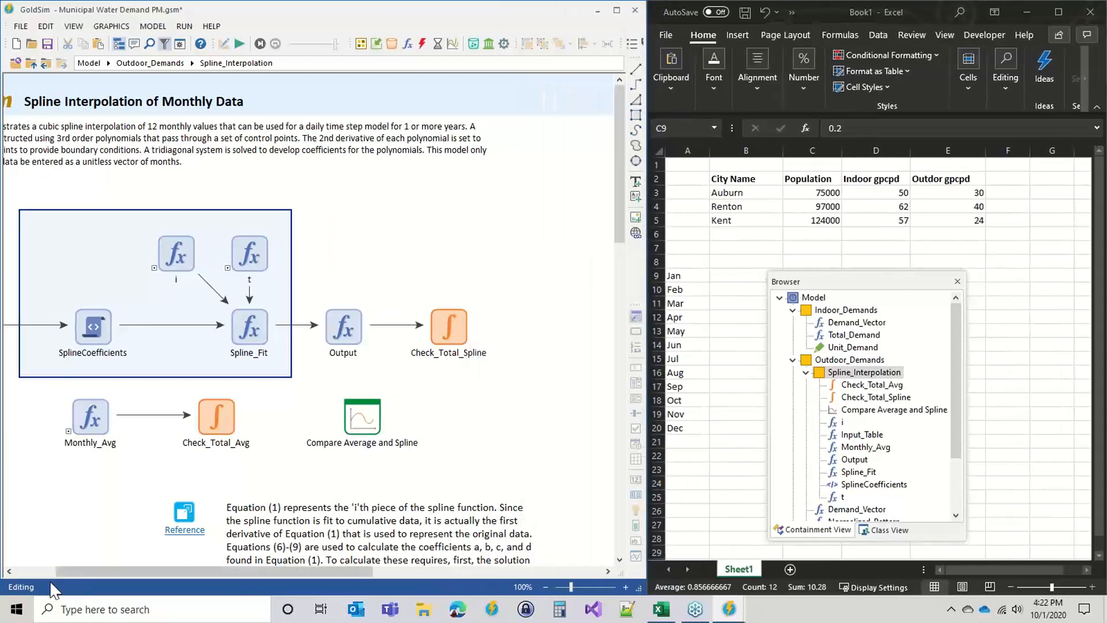
pyautogui.click(33, 572)
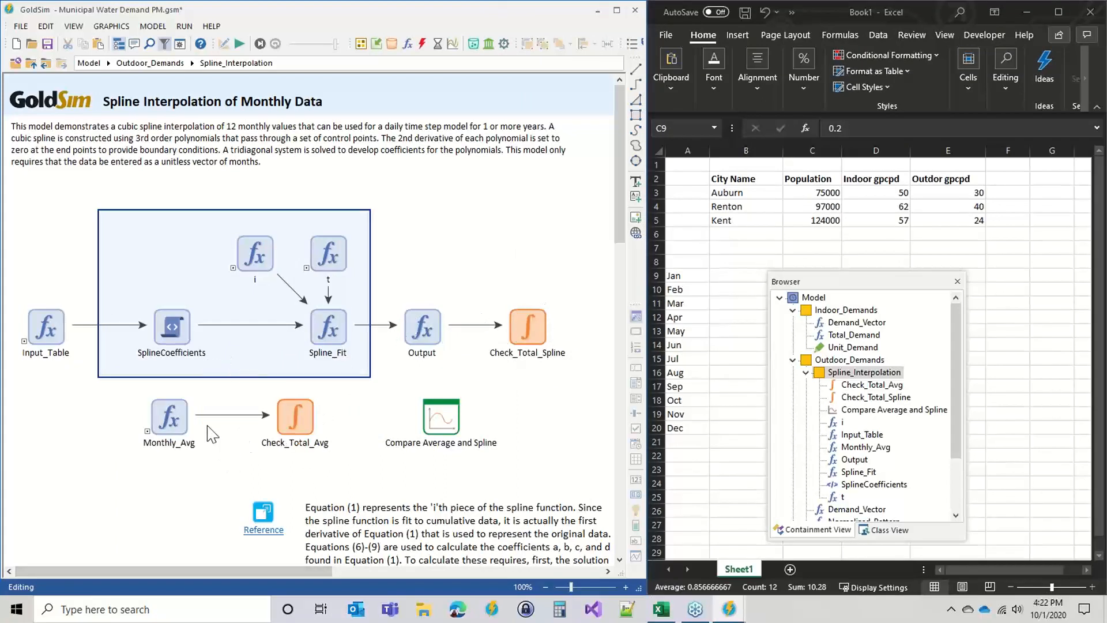
pyautogui.moveTo(525, 321)
pyautogui.moveTo(154, 426)
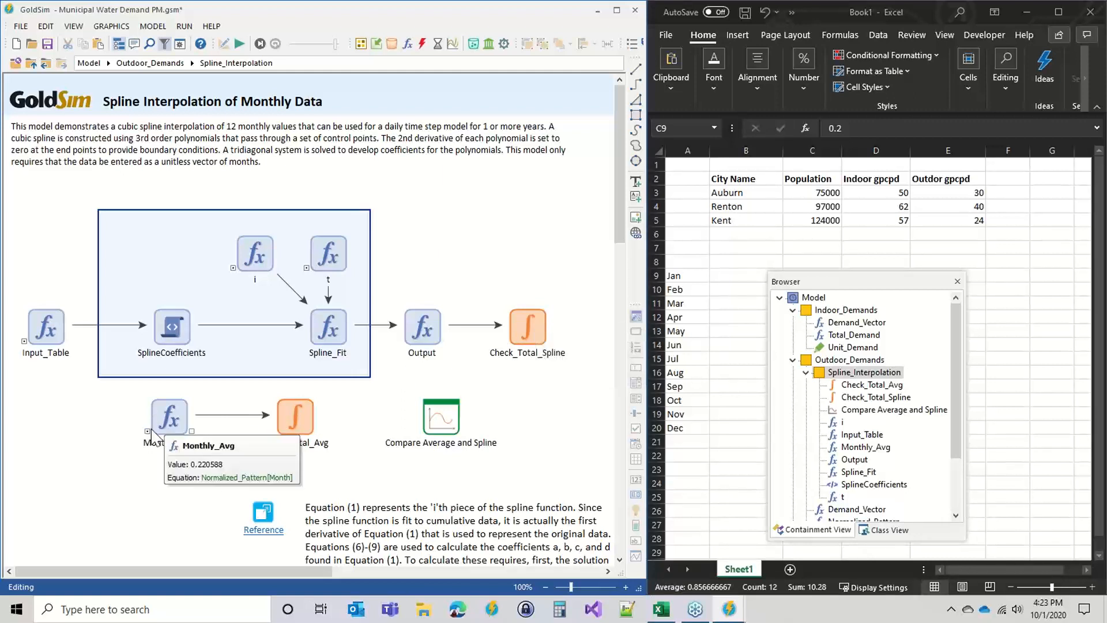
pyautogui.click(150, 63)
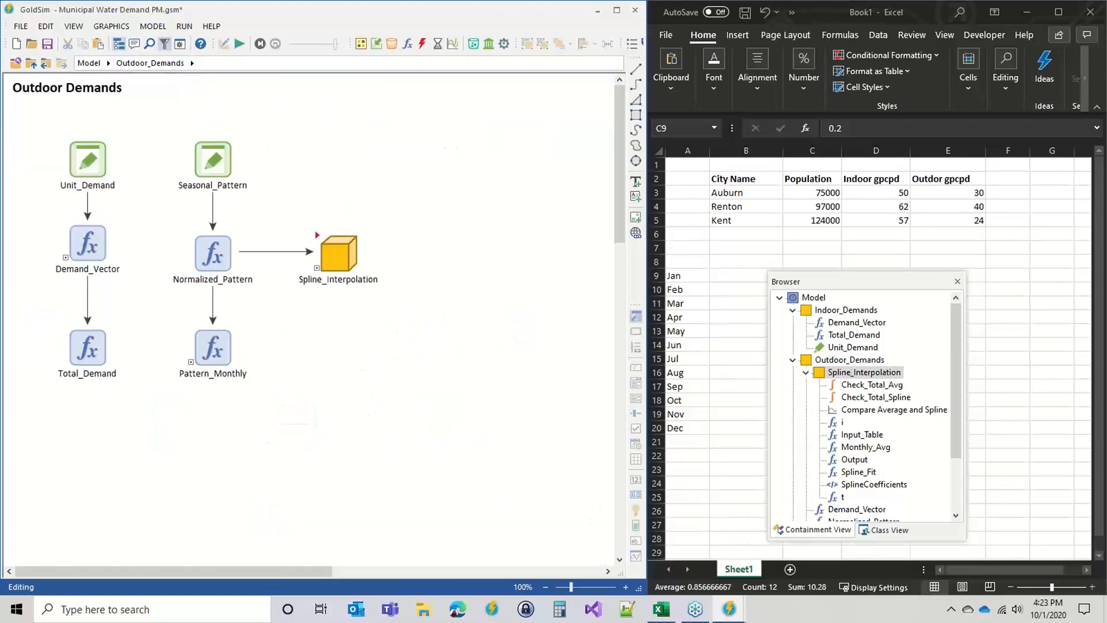
# Duplicate the Pattern_Monthly expression, place the copy directly below Spline_Interpolation, and rename it Pattern_Spline
pyautogui.click(249, 358)
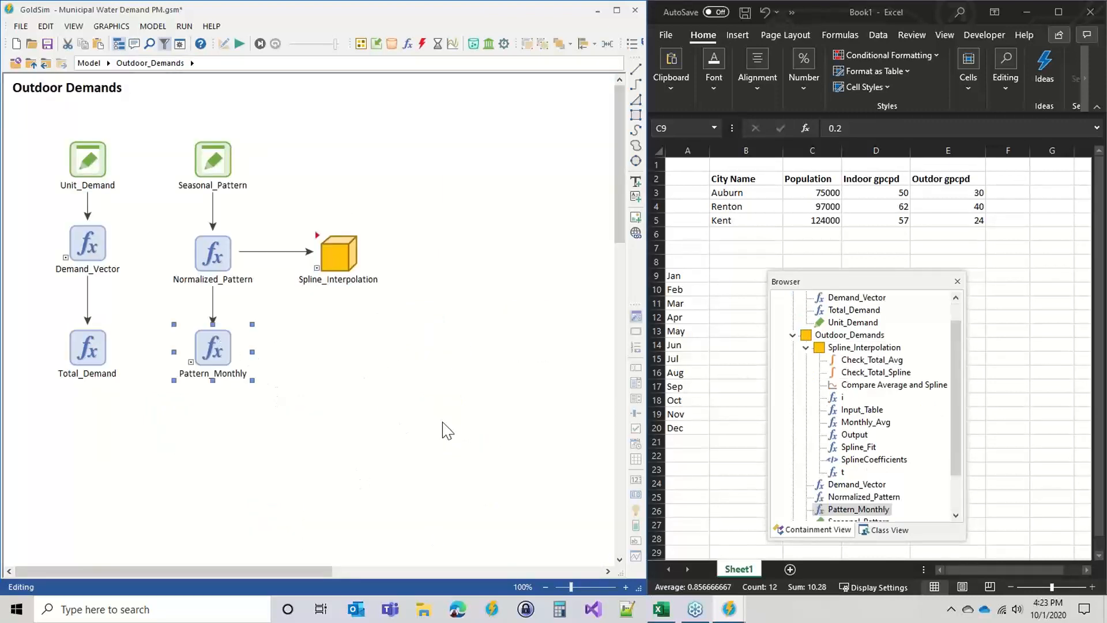
pyautogui.hotkey('ctrl', 'd')
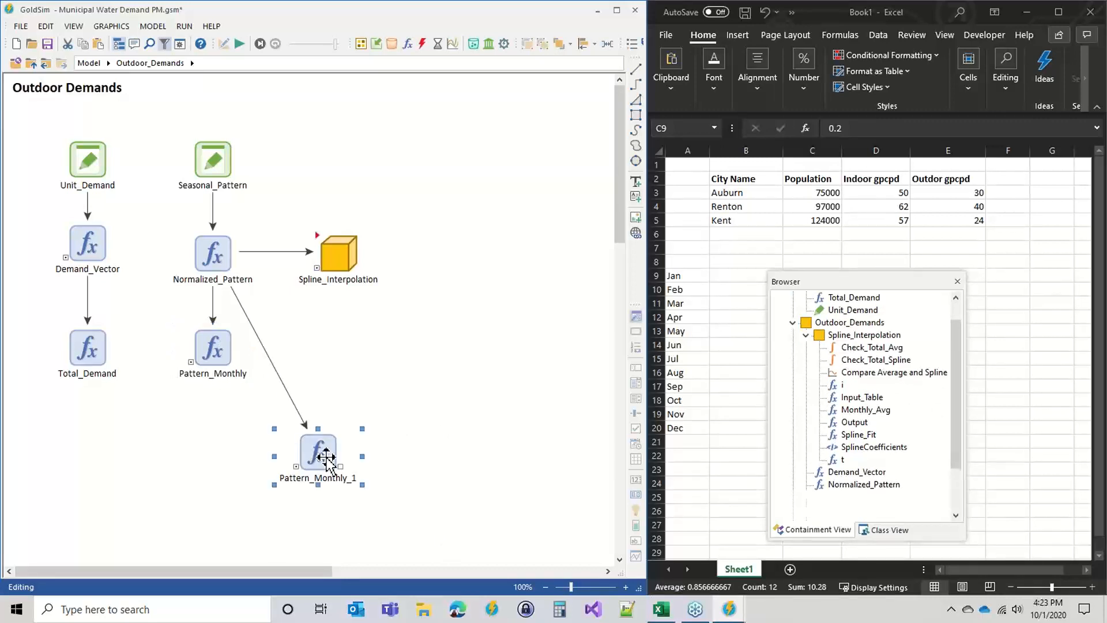
pyautogui.moveTo(318, 452); pyautogui.dragTo(343, 350)
pyautogui.doubleClick(343, 350)
pyautogui.moveTo(350, 184); pyautogui.dragTo(591, 187)
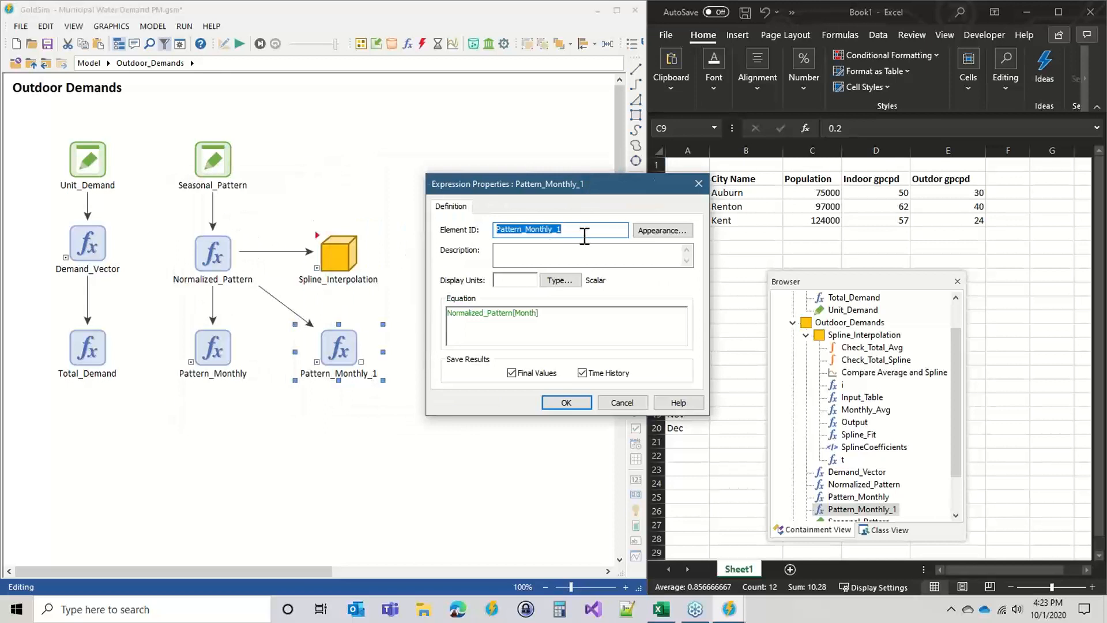
pyautogui.moveTo(584, 235); pyautogui.dragTo(533, 237)
pyautogui.write('Spline')
pyautogui.press('Return')
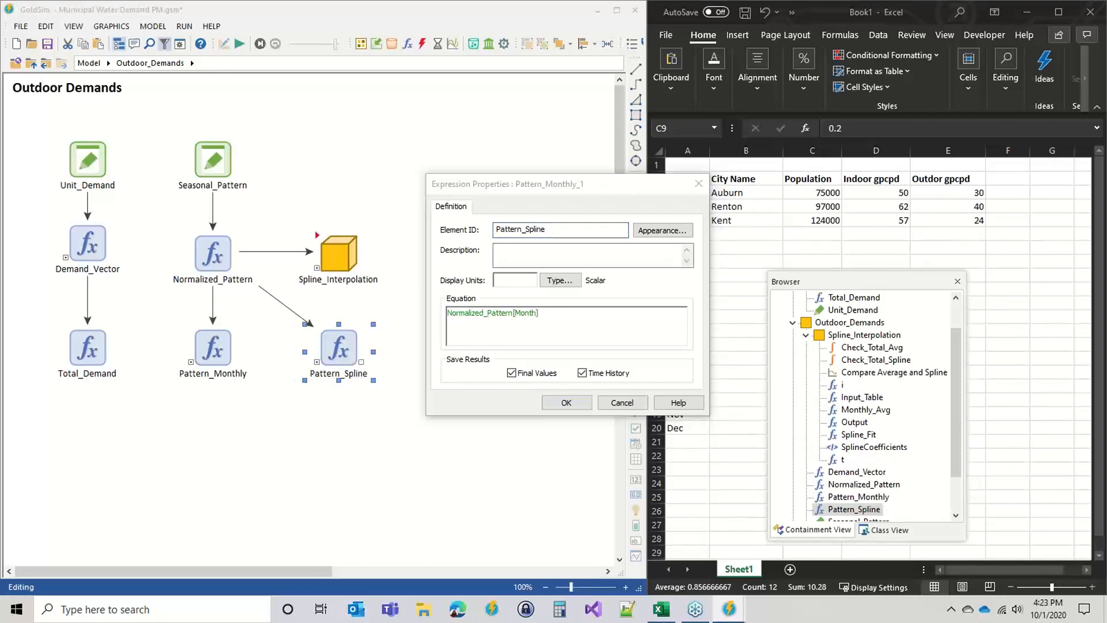
# Replace the equation of Pattern_Spline with Spline_Interpolation.Output and accept the expression properties
pyautogui.moveTo(549, 315); pyautogui.dragTo(403, 321)
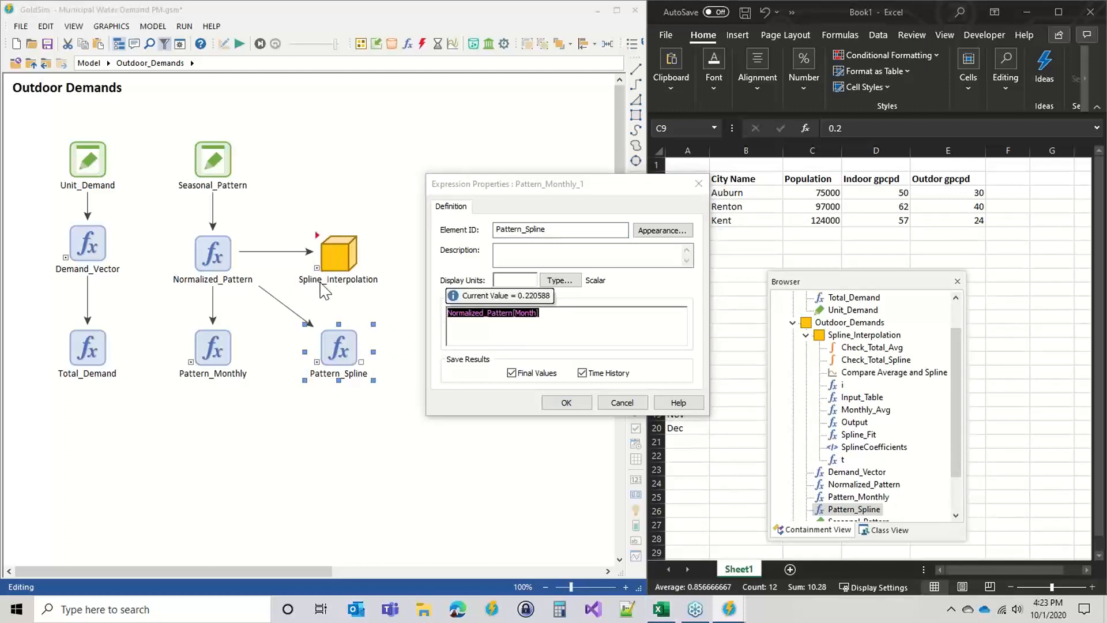
pyautogui.press('BackSpace')
pyautogui.write('Spline_Interpolation')
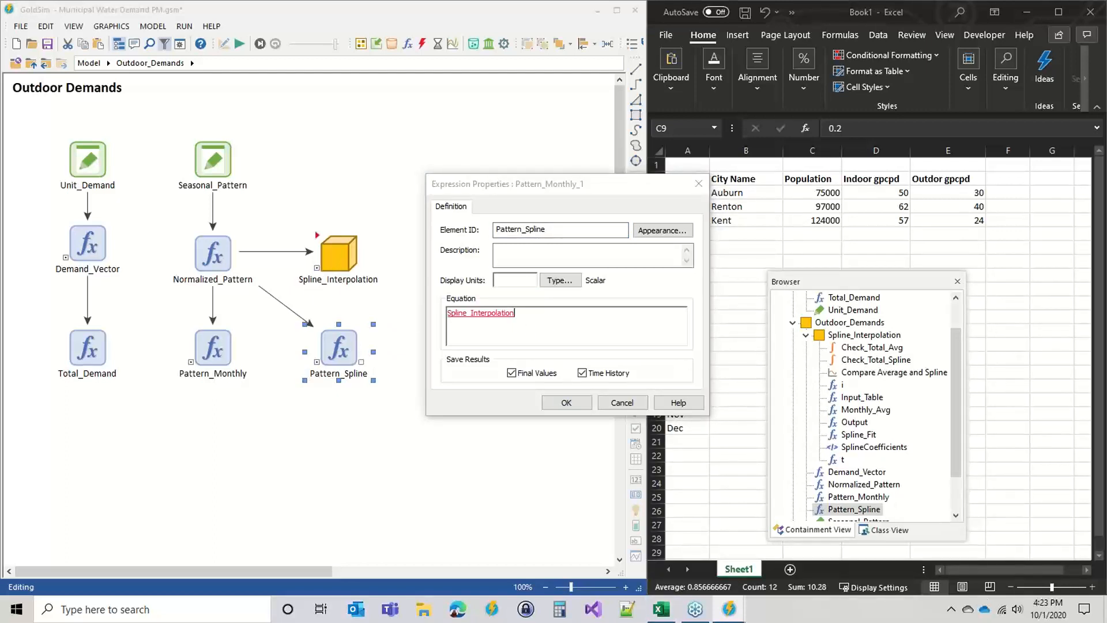
pyautogui.write('.Output')
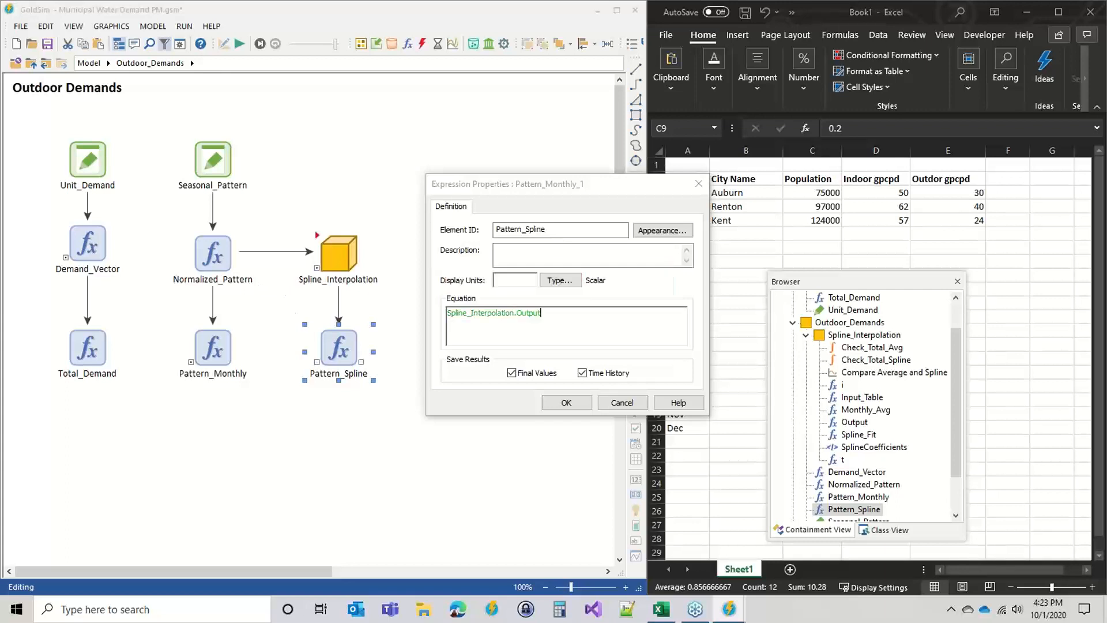
pyautogui.click(566, 402)
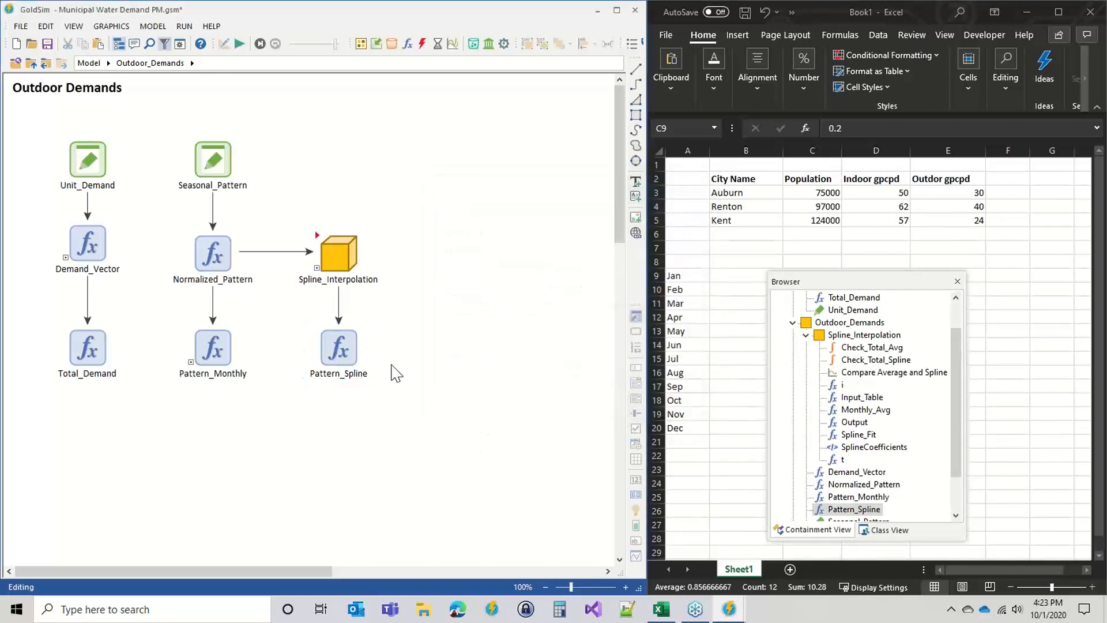
# Inspect the Output element inside the Spline_Interpolation container and return to Outdoor_Demands
pyautogui.moveTo(339, 340)
pyautogui.click(325, 248)
pyautogui.doubleClick(320, 241)
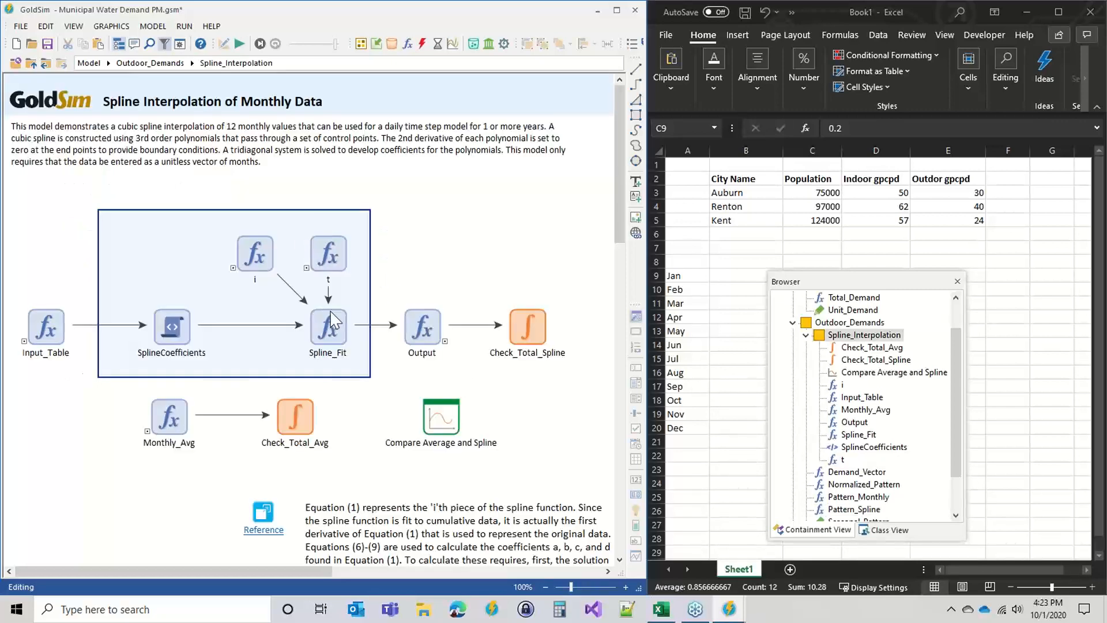
pyautogui.click(432, 329)
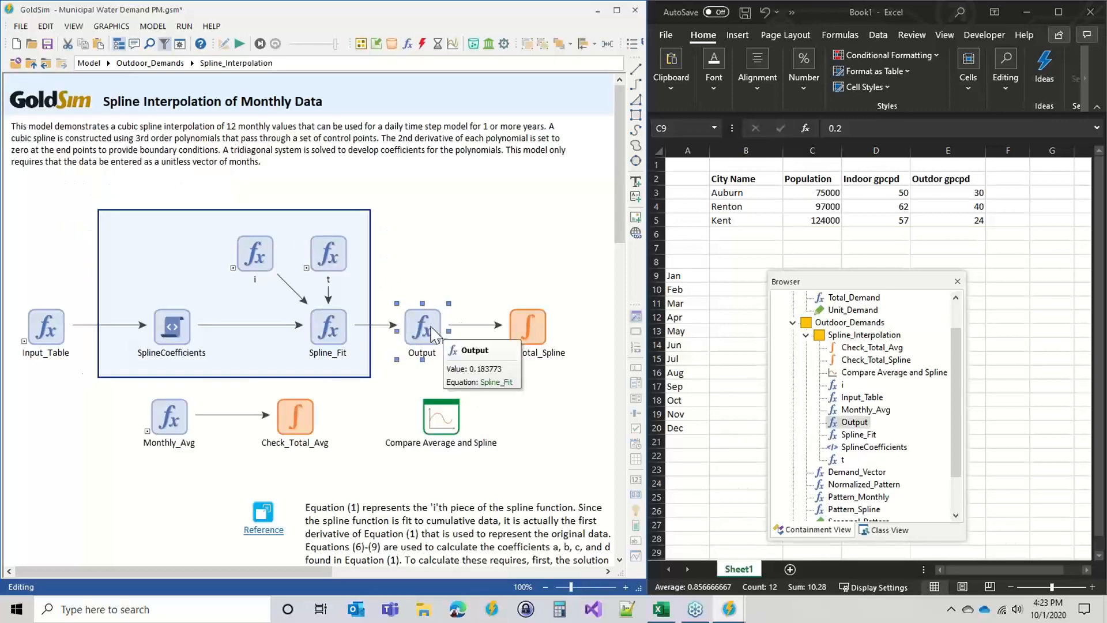
pyautogui.click(140, 65)
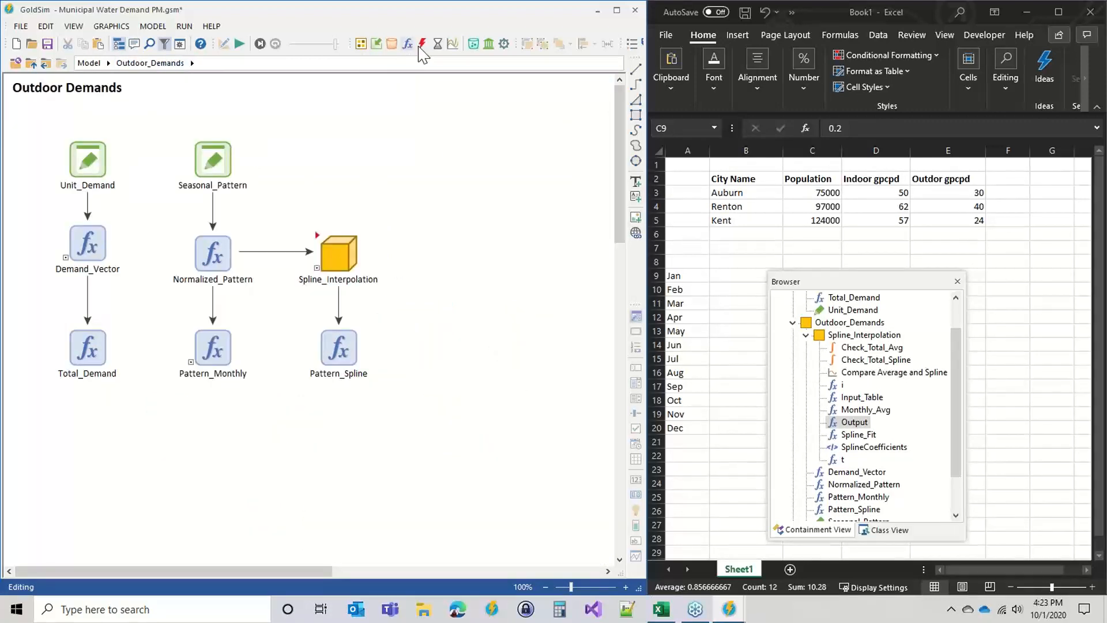
# Insert a Time History Result element beside Pattern_Spline in the Outdoor_Demands container
pyautogui.moveTo(208, 353)
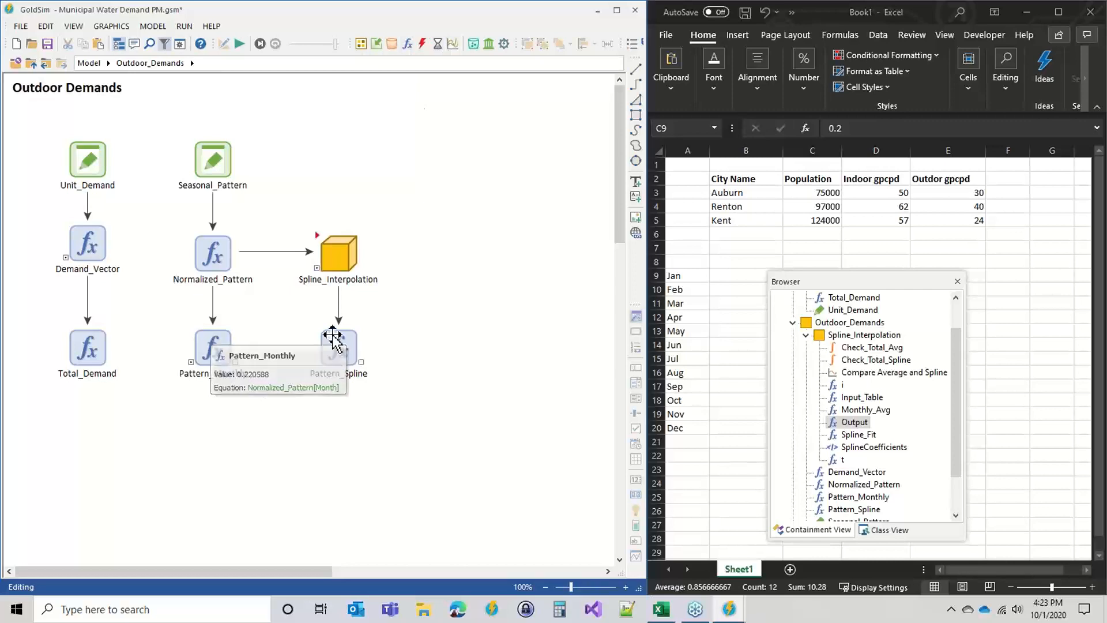
pyautogui.click(453, 44)
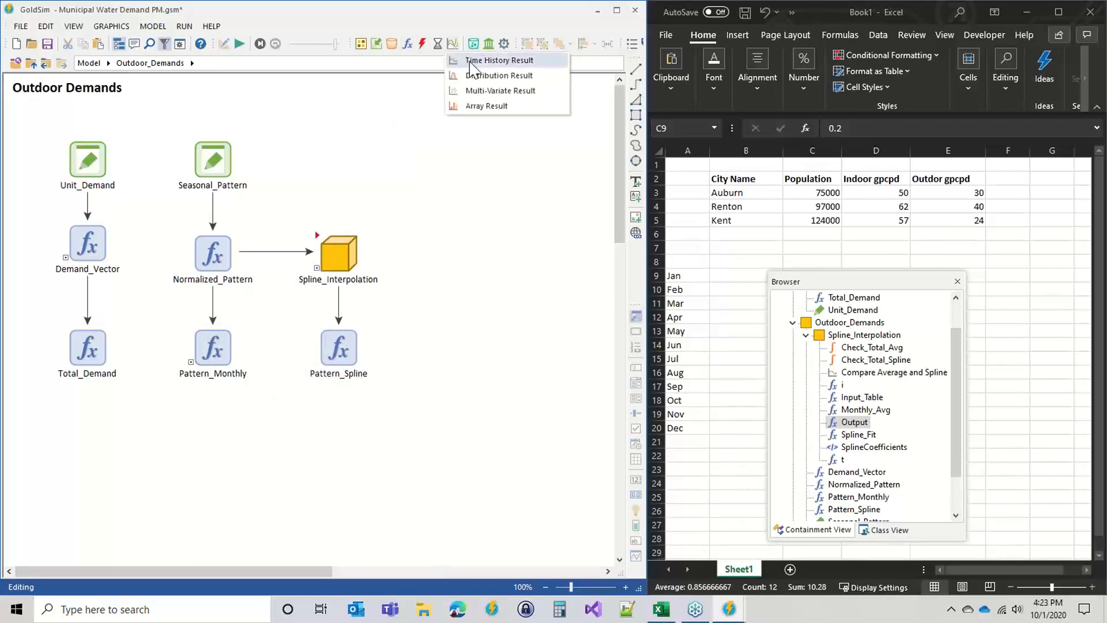
pyautogui.click(479, 60)
pyautogui.click(460, 349)
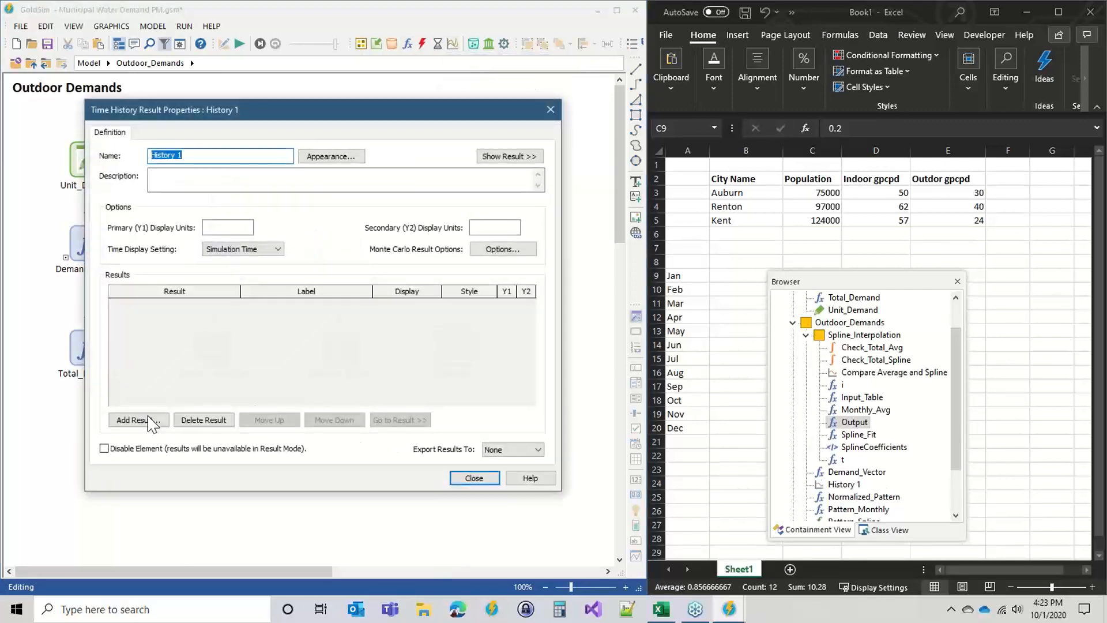
# Add Pattern_Monthly and Pattern_Spline as results of the new time history element and close its properties
pyautogui.click(142, 420)
pyautogui.moveTo(301, 310)
pyautogui.doubleClick(292, 279)
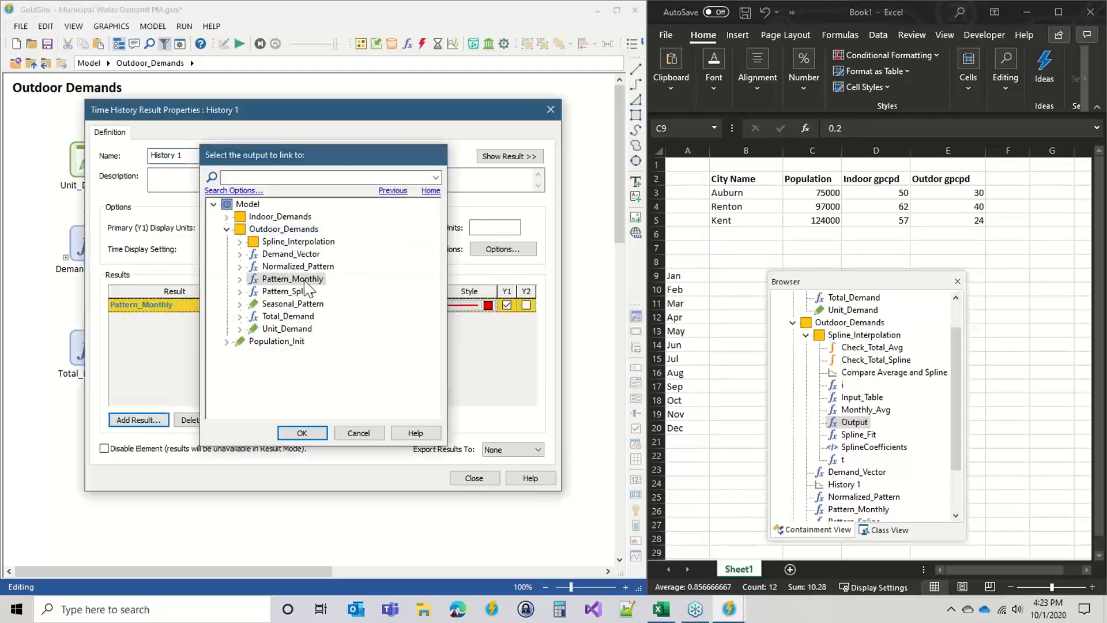
pyautogui.click(142, 420)
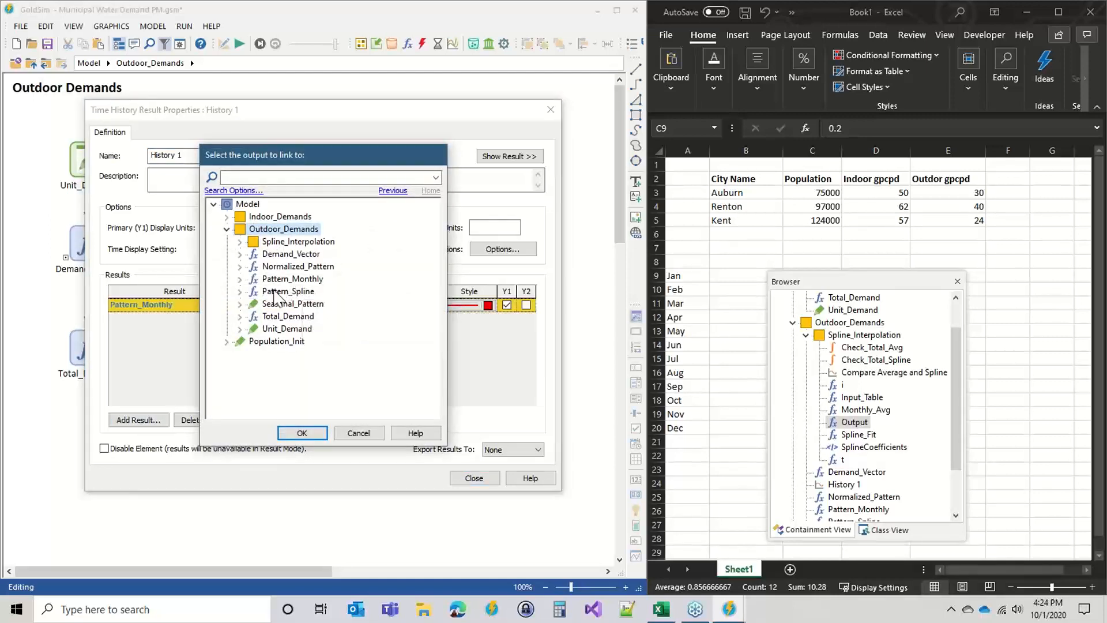
pyautogui.doubleClick(281, 291)
pyautogui.click(474, 479)
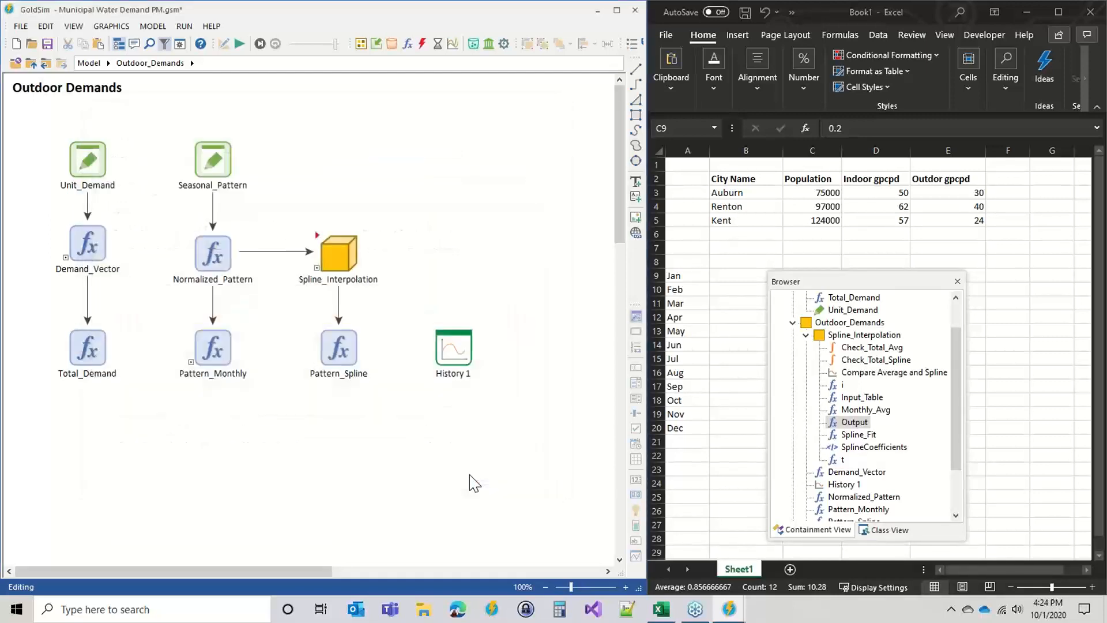
# Run the simulation and view the History 1 chart comparing the monthly and spline patterns
pyautogui.press('F5')
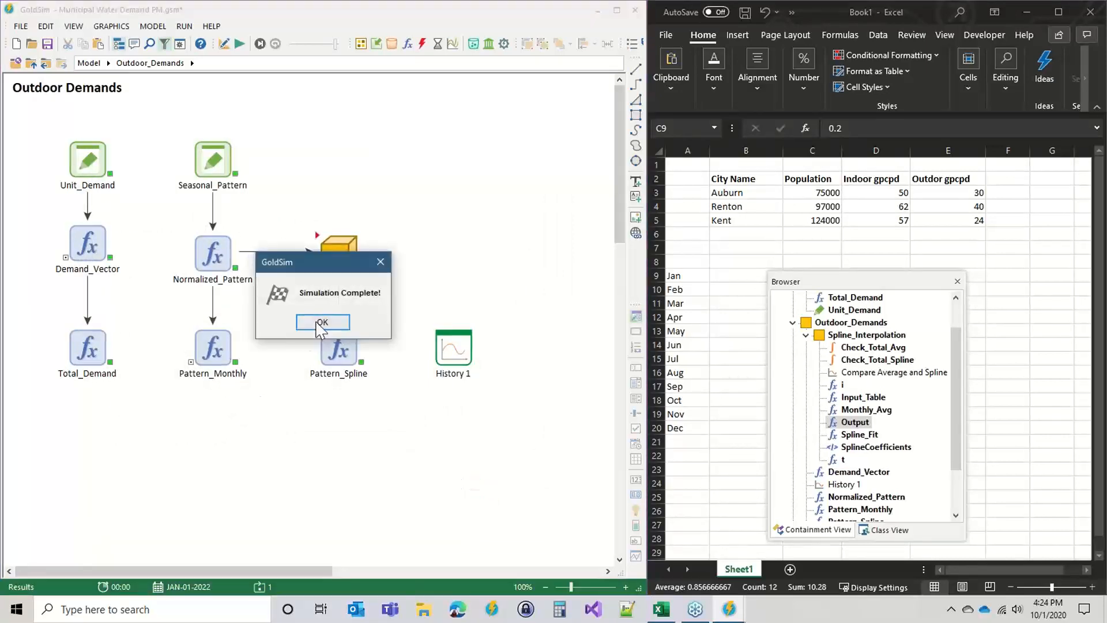
pyautogui.click(319, 320)
pyautogui.click(440, 344)
pyautogui.doubleClick(439, 344)
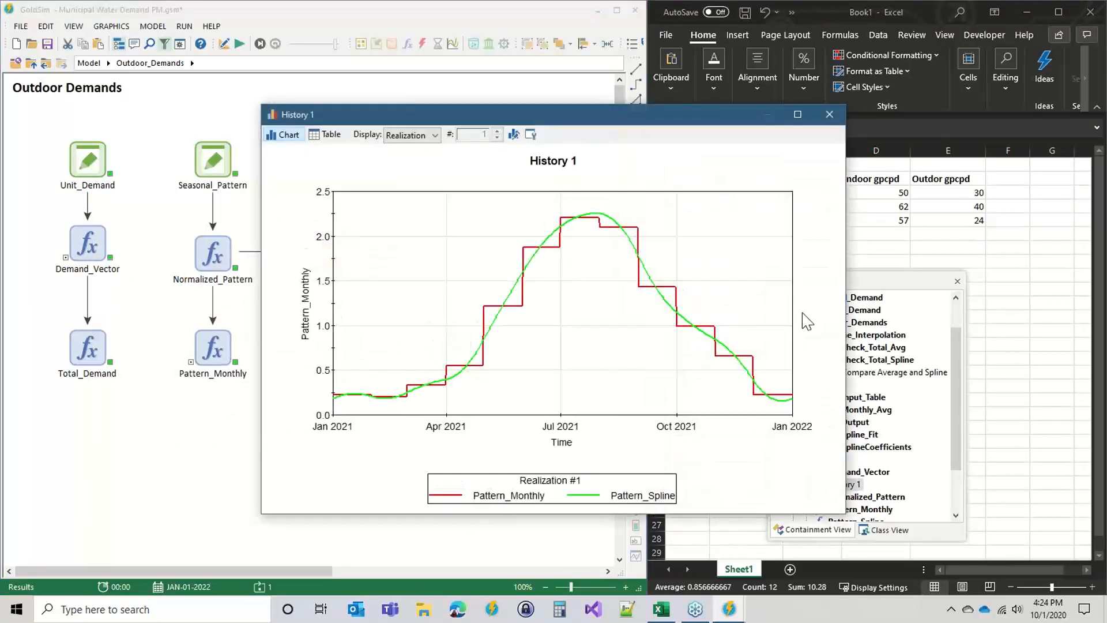
pyautogui.click(829, 115)
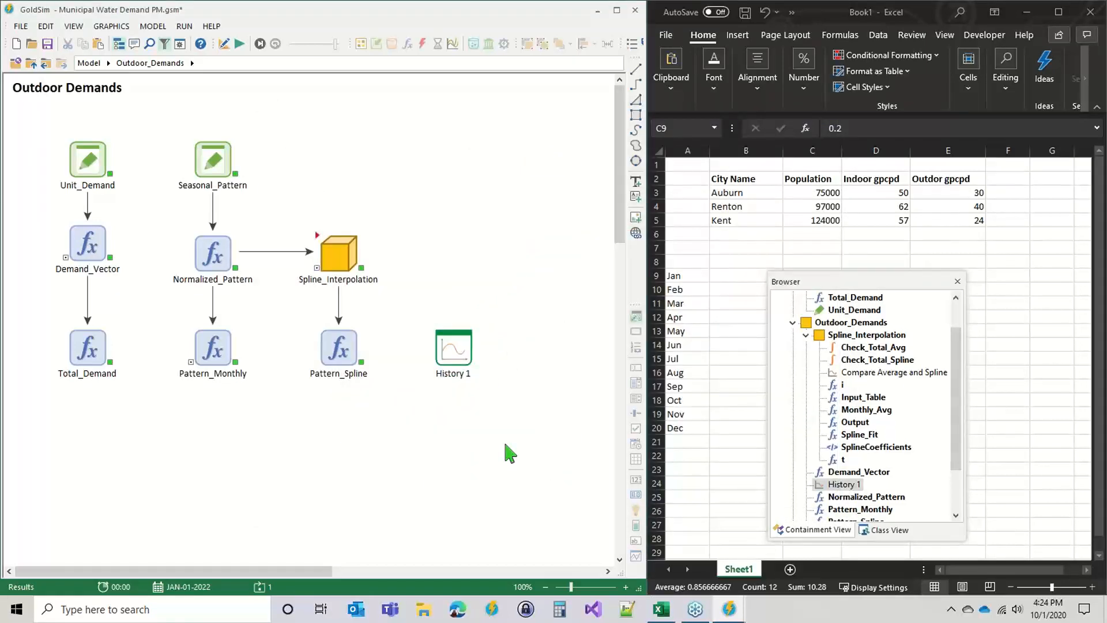
# Return the model to edit mode and rename the History 1 result element as Seasonal Demand Pattern
pyautogui.press('F4')
pyautogui.press('Return')
pyautogui.doubleClick(456, 340)
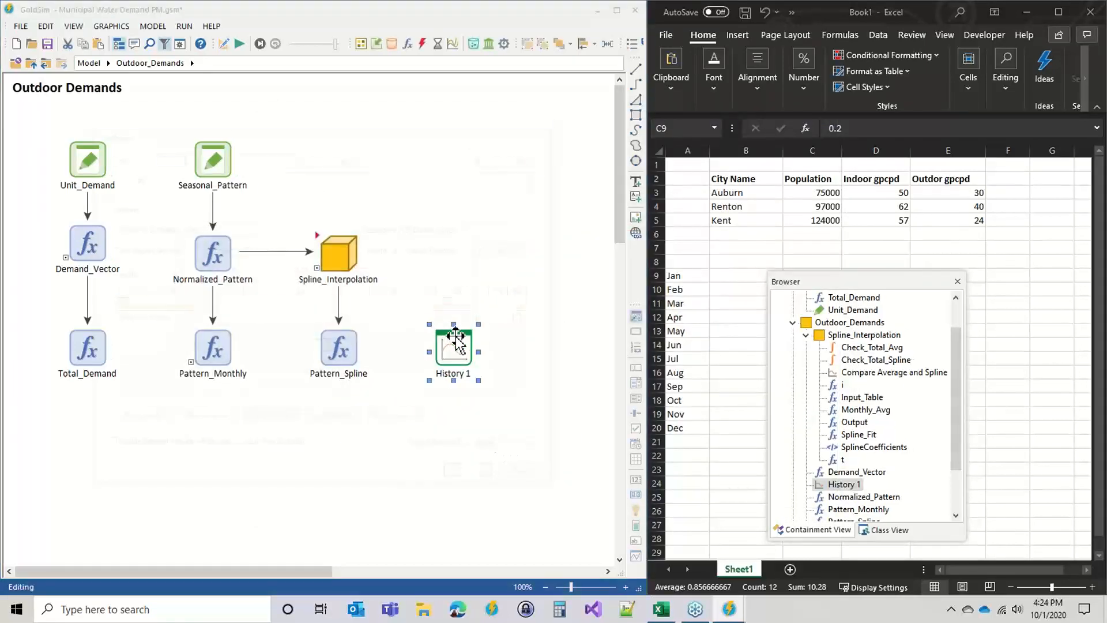
pyautogui.moveTo(380, 101); pyautogui.dragTo(696, 112)
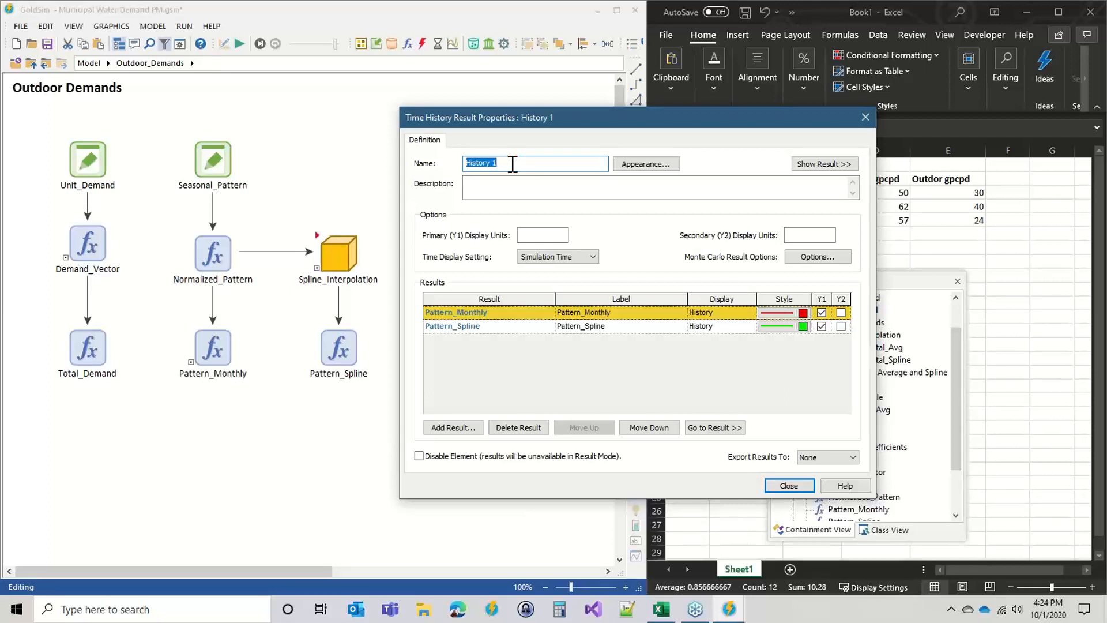
pyautogui.write('Pattern')
# Shorten the result labels to Monthly for Pattern_Monthly and Spline for Pattern_Spline, and close the properties
pyautogui.click(583, 316)
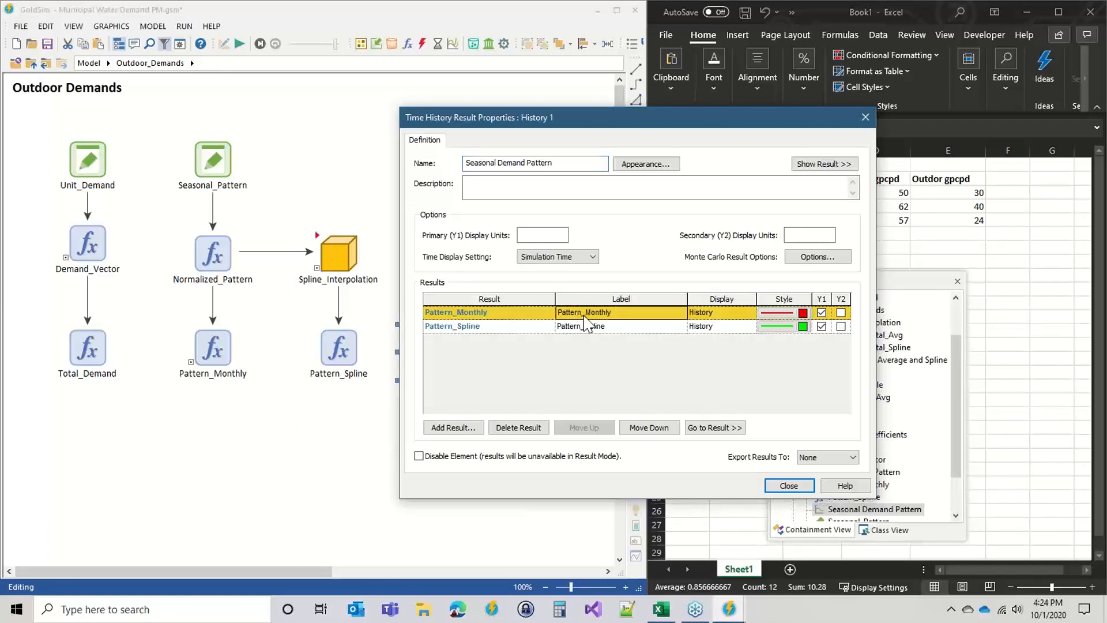
pyautogui.click(586, 312)
pyautogui.press('BackSpace')
pyautogui.press('BackSpace')
pyautogui.press('BackSpace')
pyautogui.click(586, 327)
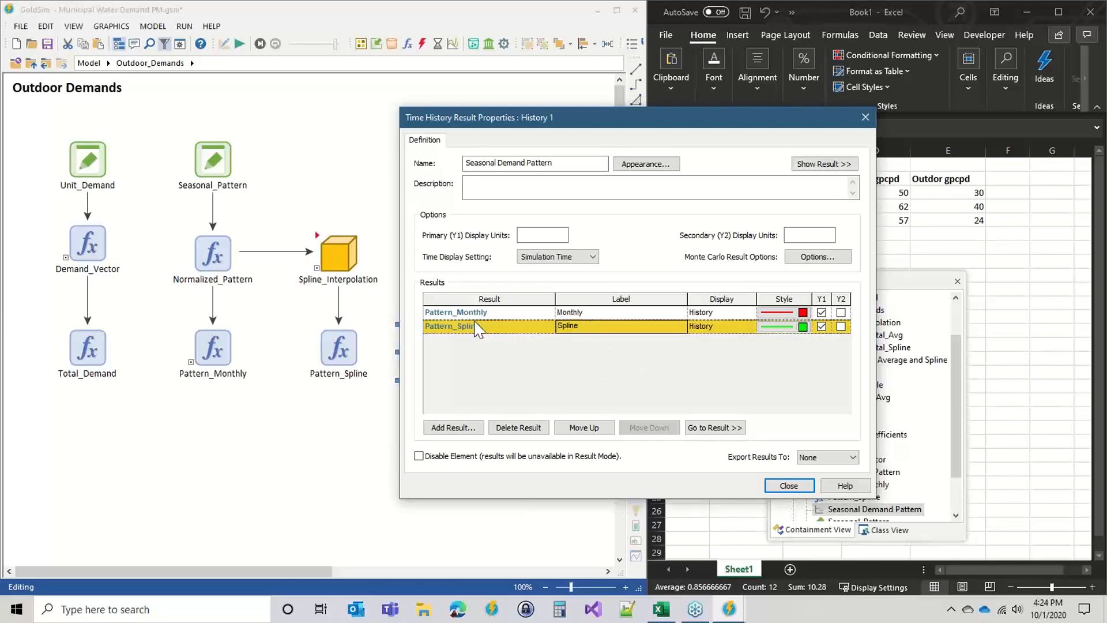
pyautogui.click(787, 485)
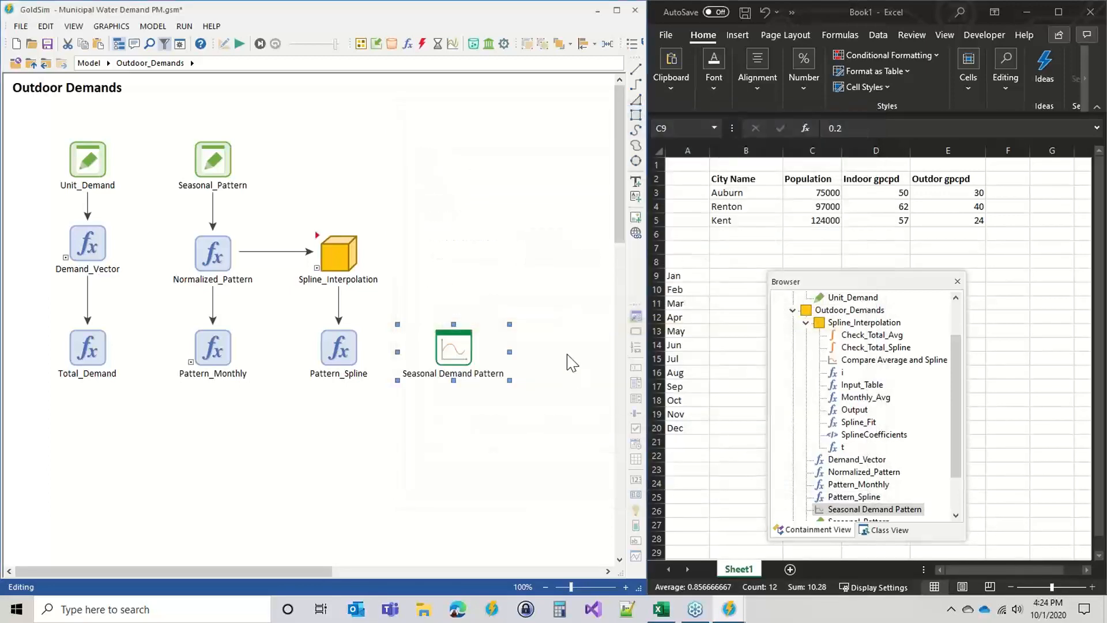
# Rerun the simulation and display the Seasonal Demand Pattern chart
pyautogui.click(240, 43)
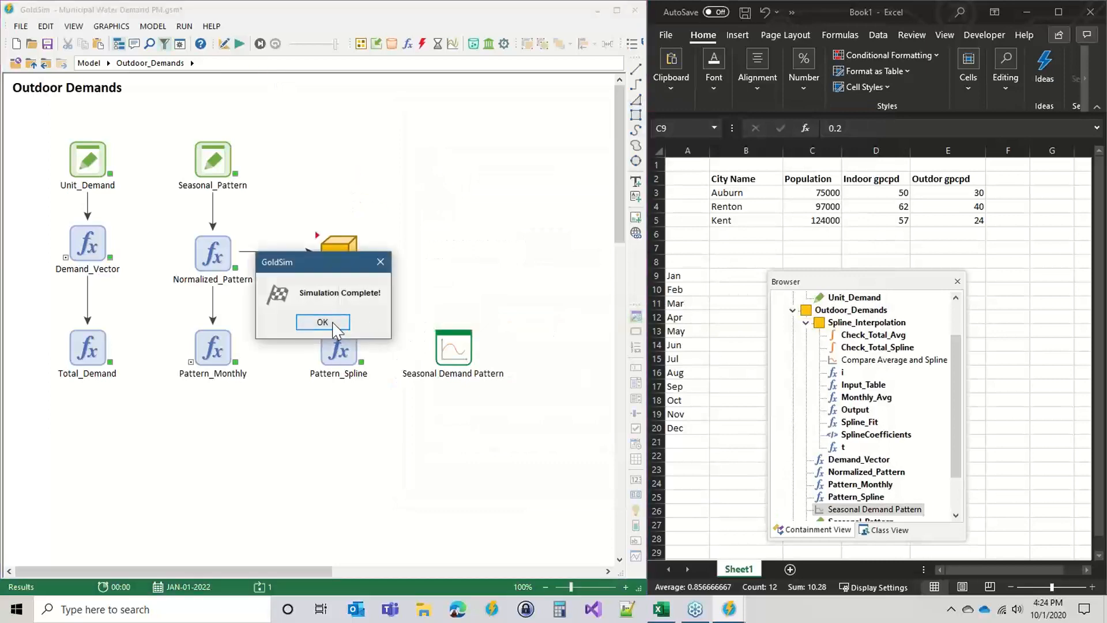
pyautogui.click(322, 322)
pyautogui.click(464, 349)
pyautogui.doubleClick(464, 349)
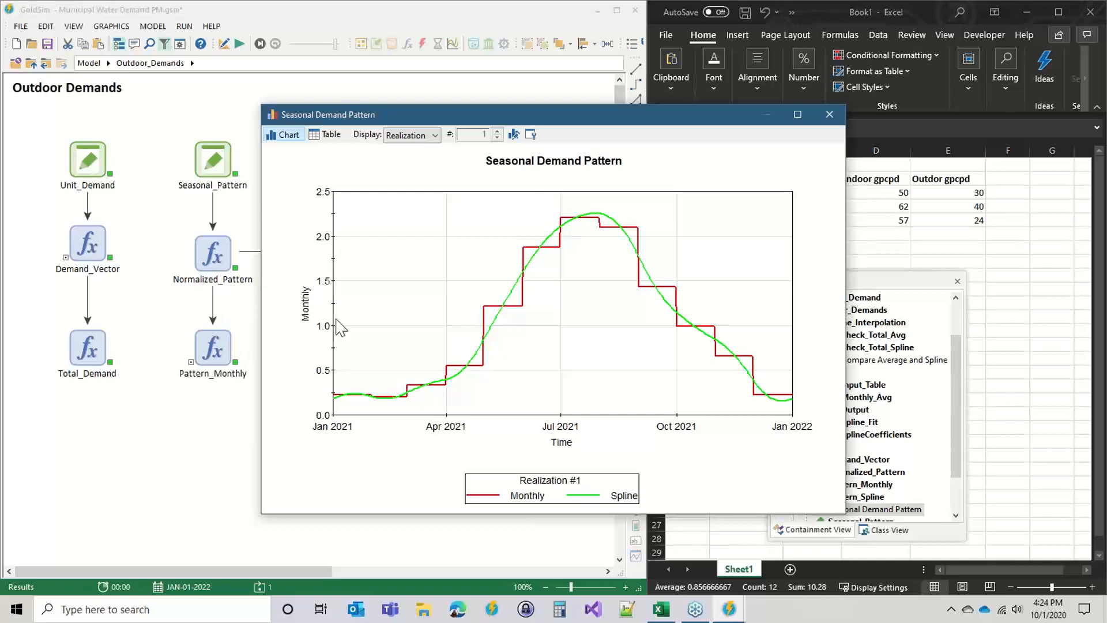
# Remove the label variable from the chart's Y-axis title, leaving only %(unit)%, and close the Seasonal Demand Pattern chart
pyautogui.click(513, 134)
pyautogui.click(151, 177)
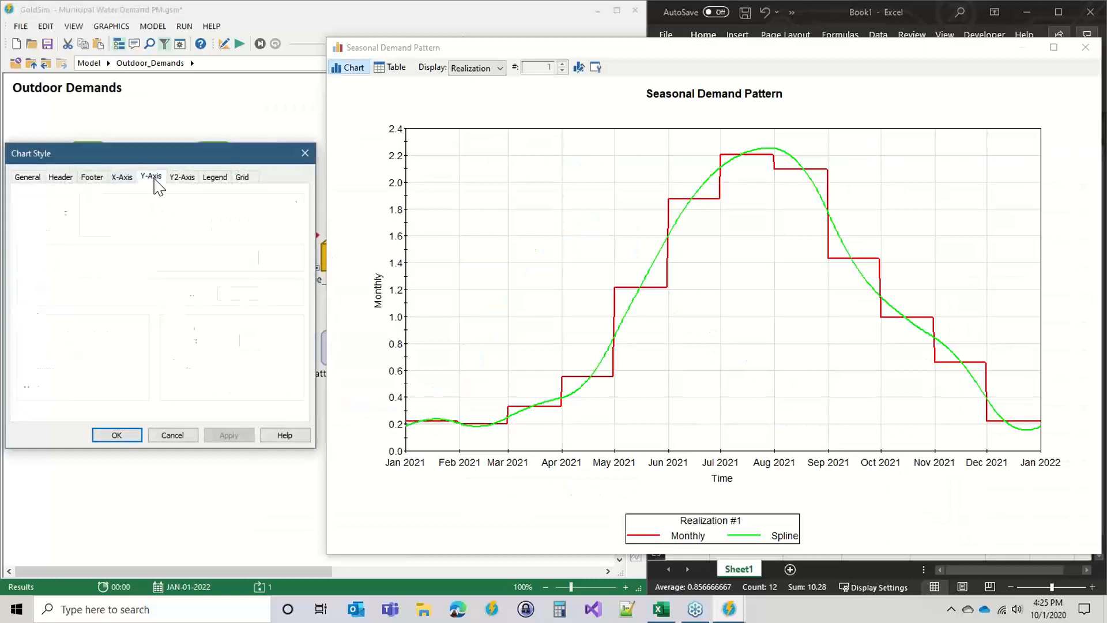
pyautogui.doubleClick(105, 207)
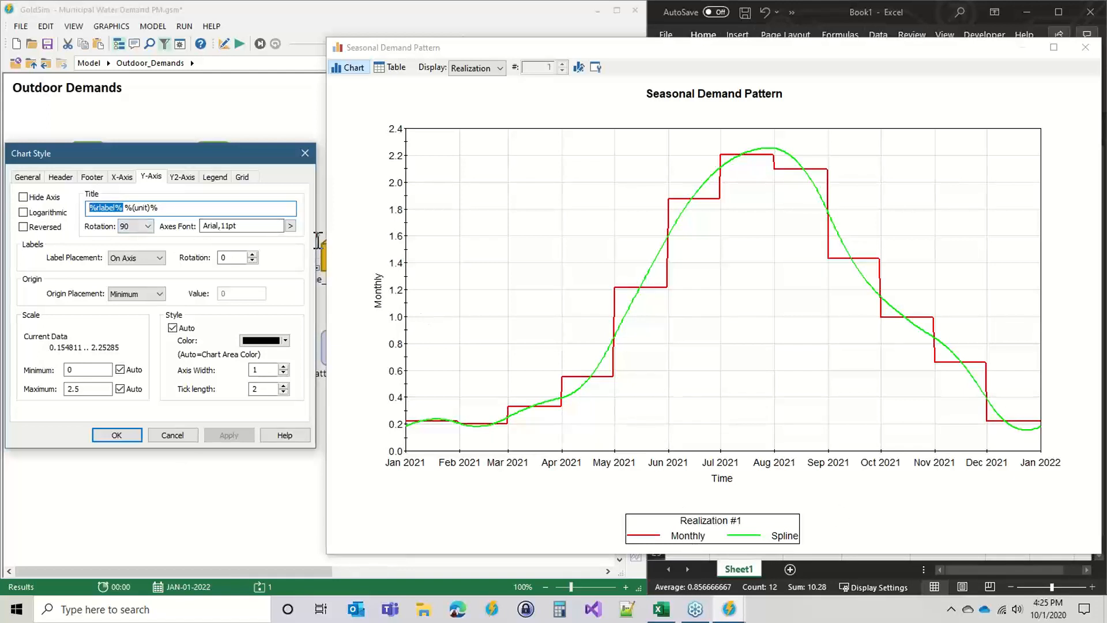
pyautogui.write('P')
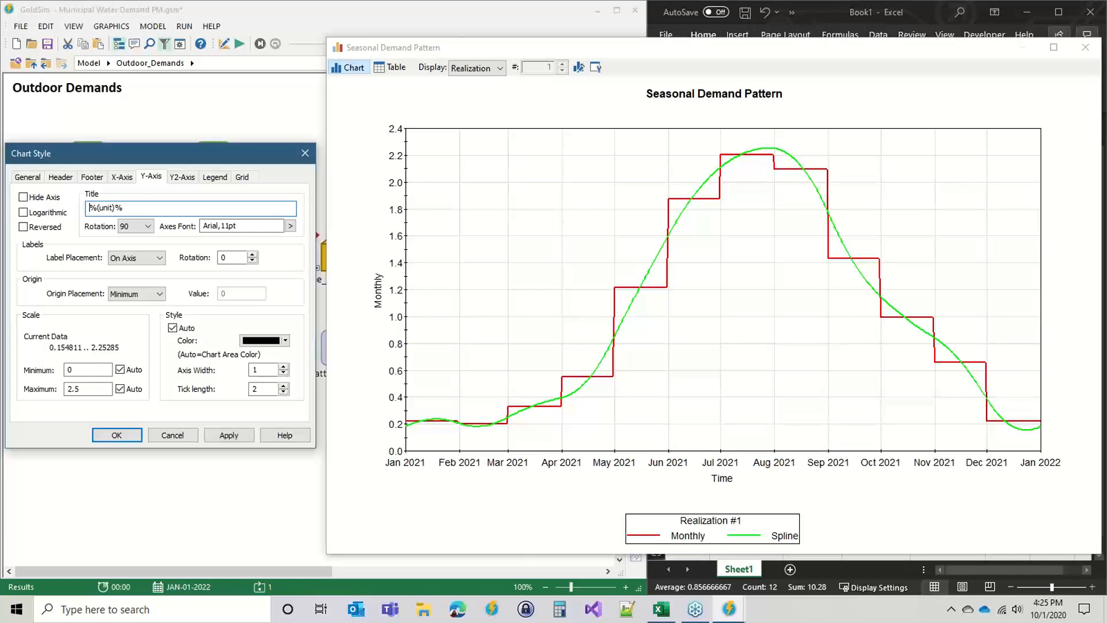
pyautogui.click(229, 435)
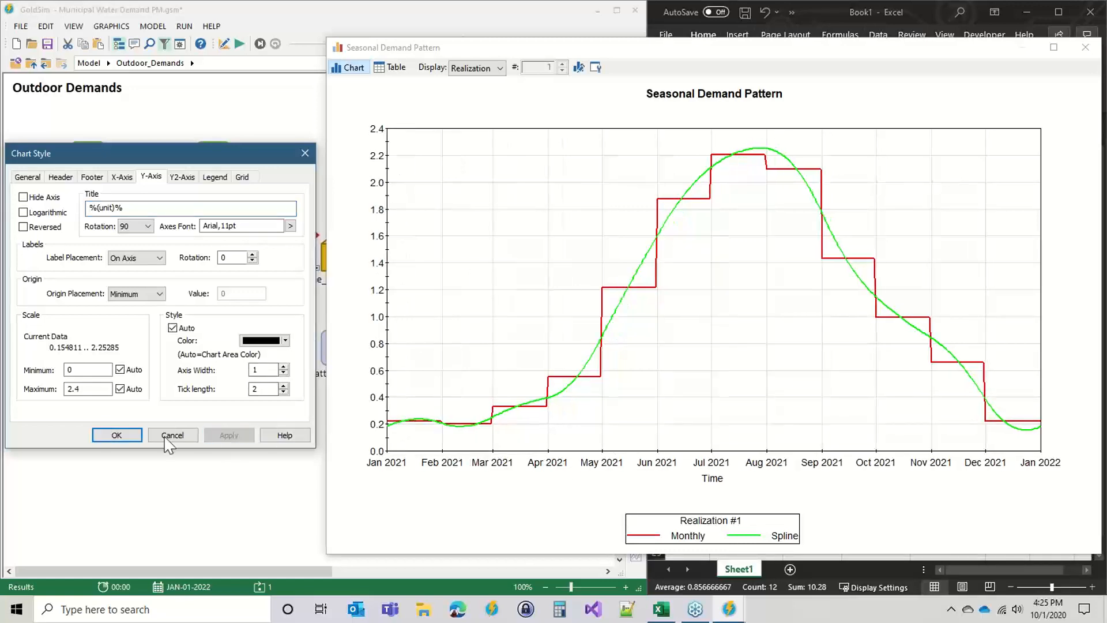
pyautogui.click(132, 437)
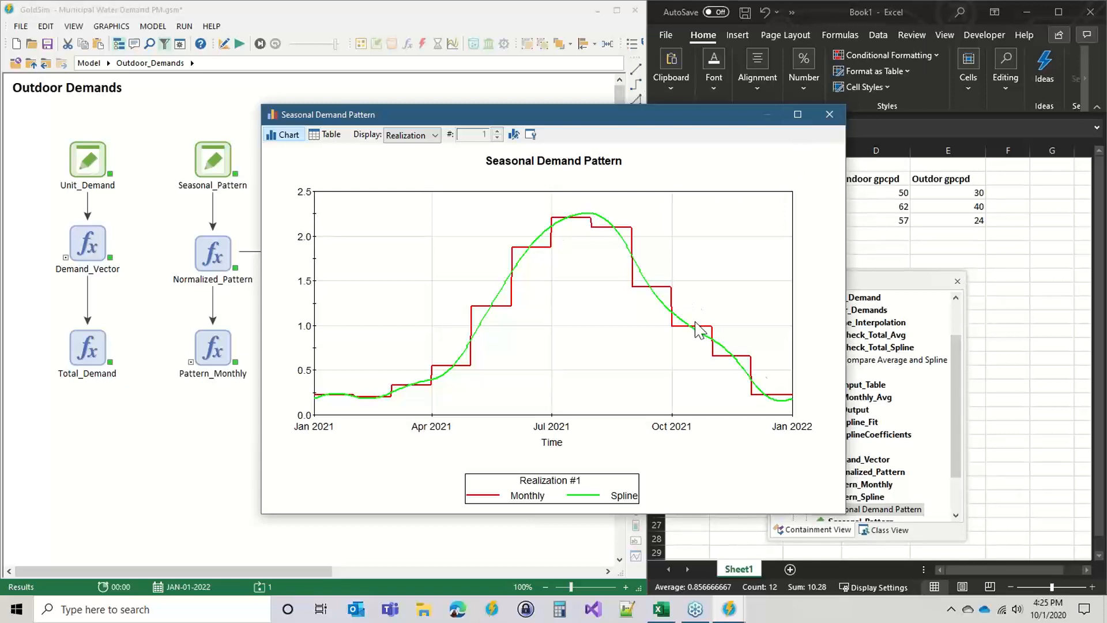
pyautogui.click(829, 114)
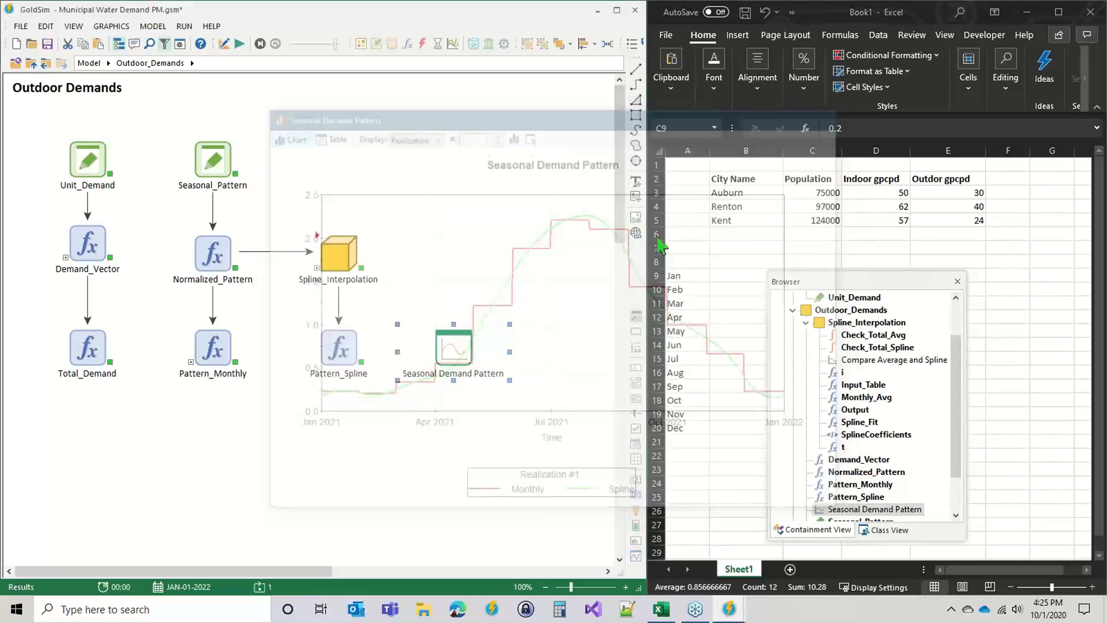
# Return the model from results to edit mode
pyautogui.click(382, 424)
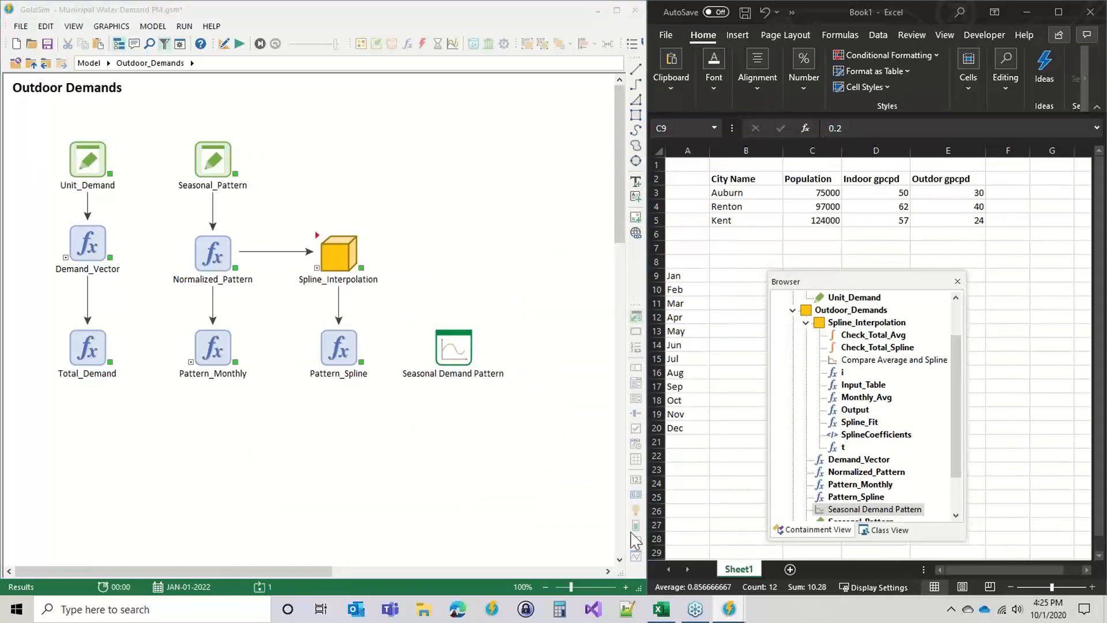
pyautogui.click(209, 350)
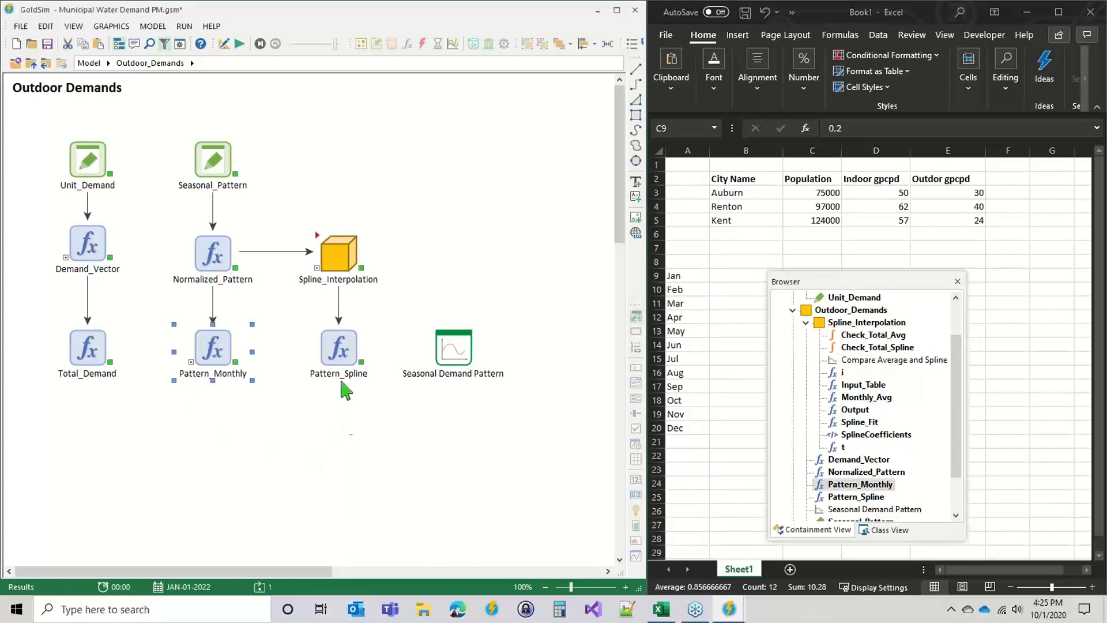
pyautogui.click(346, 353)
pyautogui.click(275, 472)
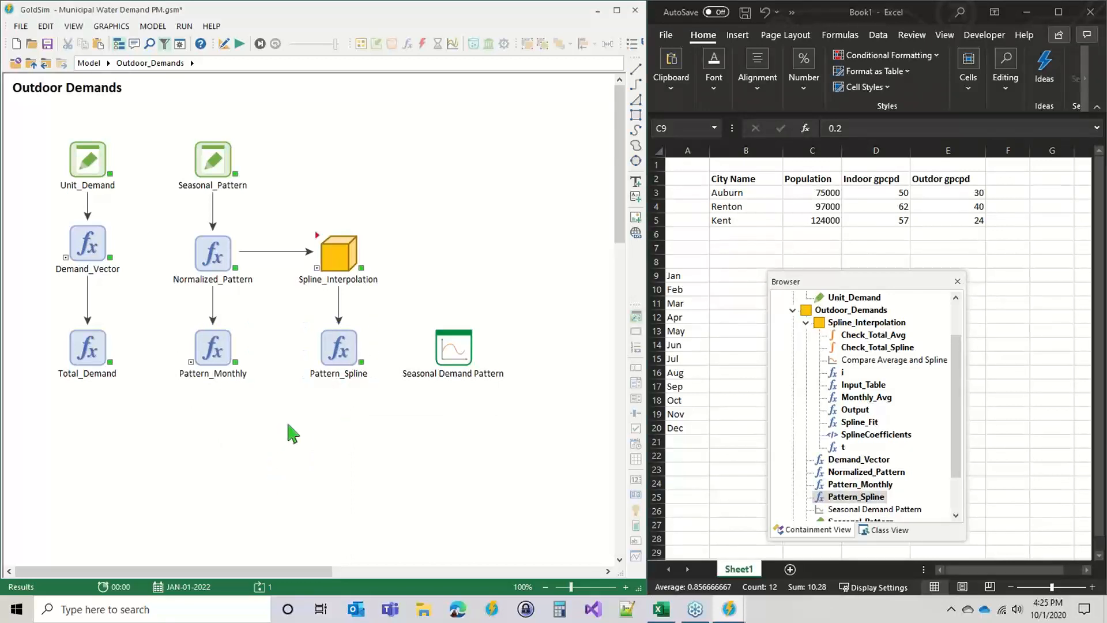
pyautogui.press('F4')
pyautogui.press('Return')
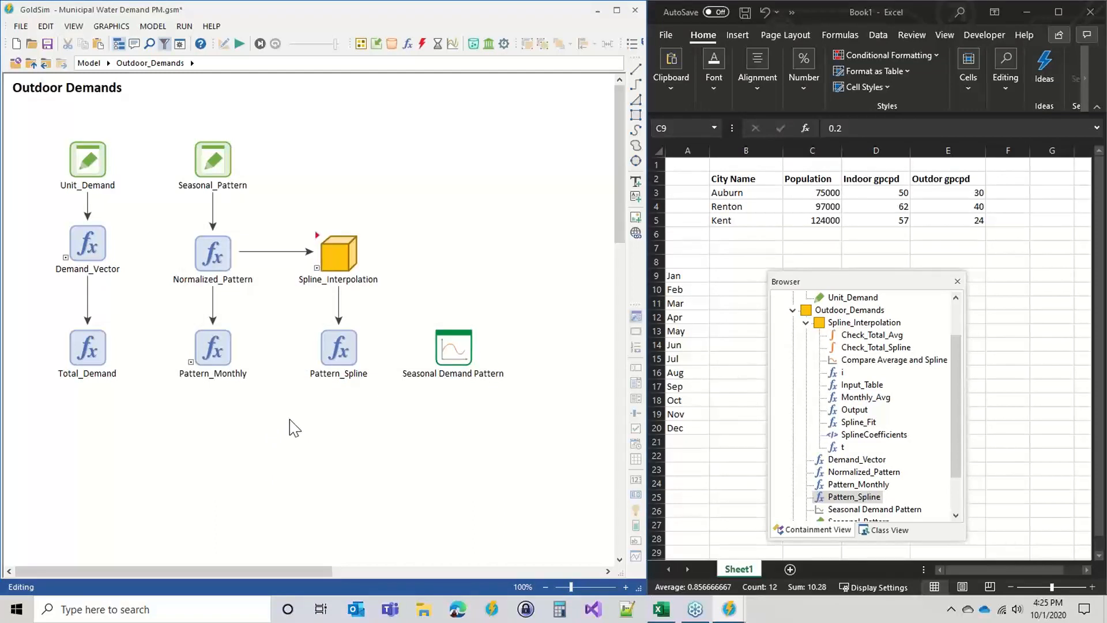
# Insert a Data element below Total_Demand and give it the ID Spline_ON
pyautogui.rightClick(88, 443)
pyautogui.moveTo(134, 451)
pyautogui.moveTo(250, 455)
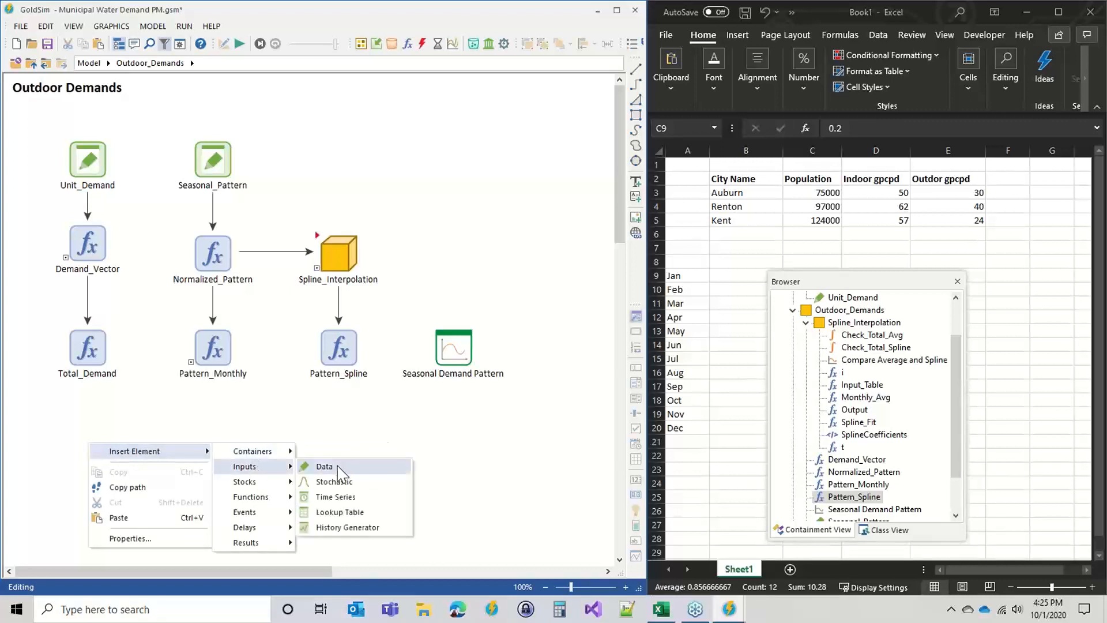
pyautogui.click(334, 467)
pyautogui.moveTo(320, 159); pyautogui.dragTo(587, 136)
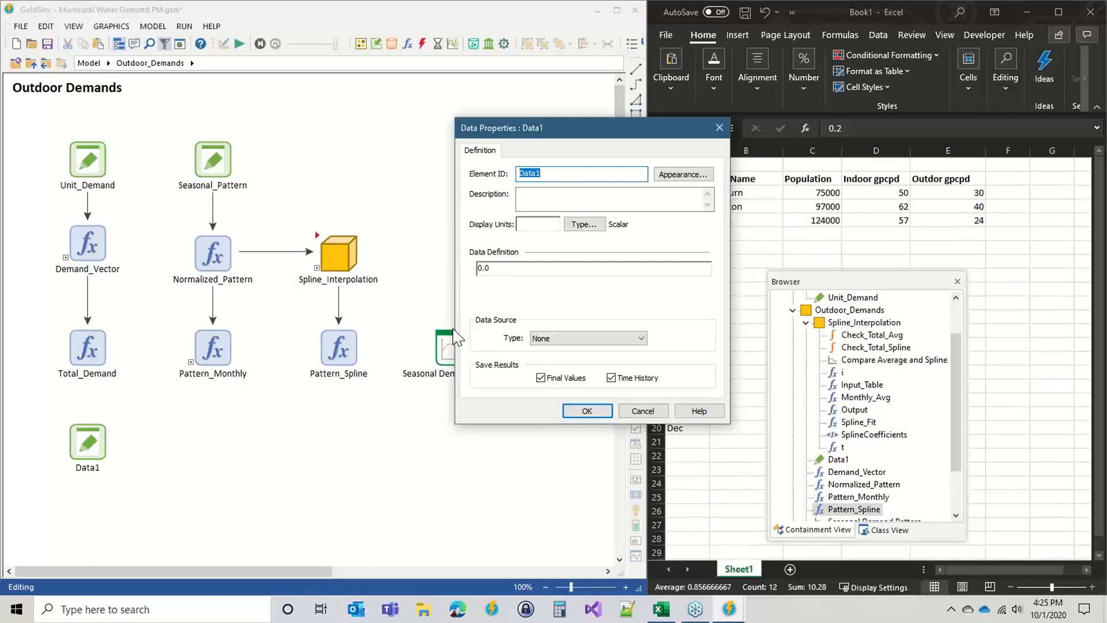
pyautogui.write('Spline_ON')
# Define Spline_ON as a scalar Condition with the value false and confirm its properties
pyautogui.click(582, 225)
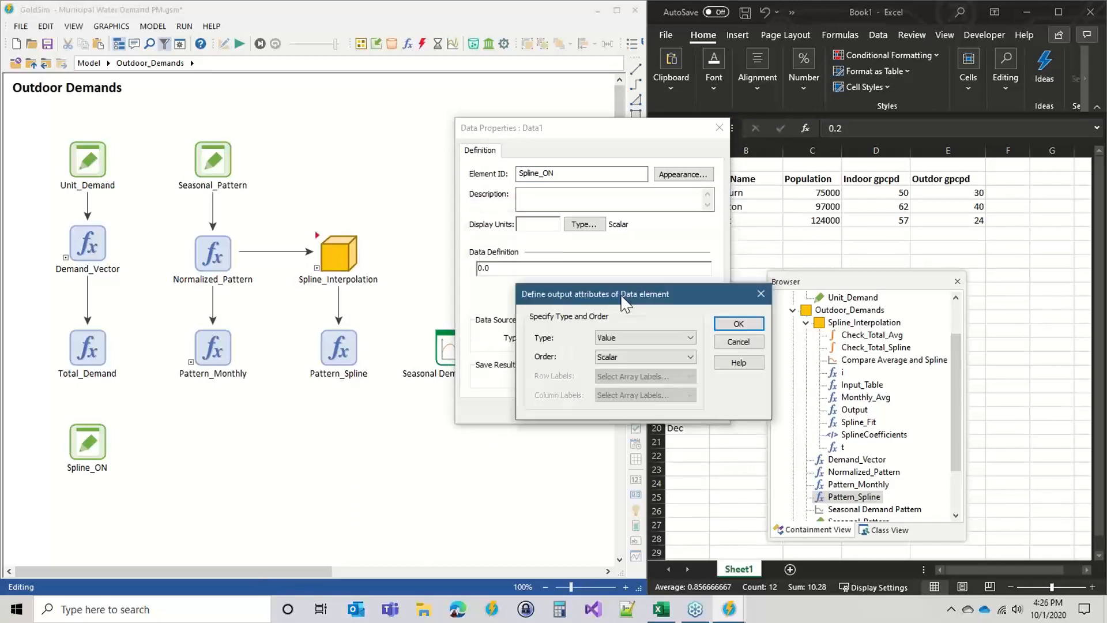
pyautogui.moveTo(622, 298); pyautogui.dragTo(625, 270)
pyautogui.click(646, 309)
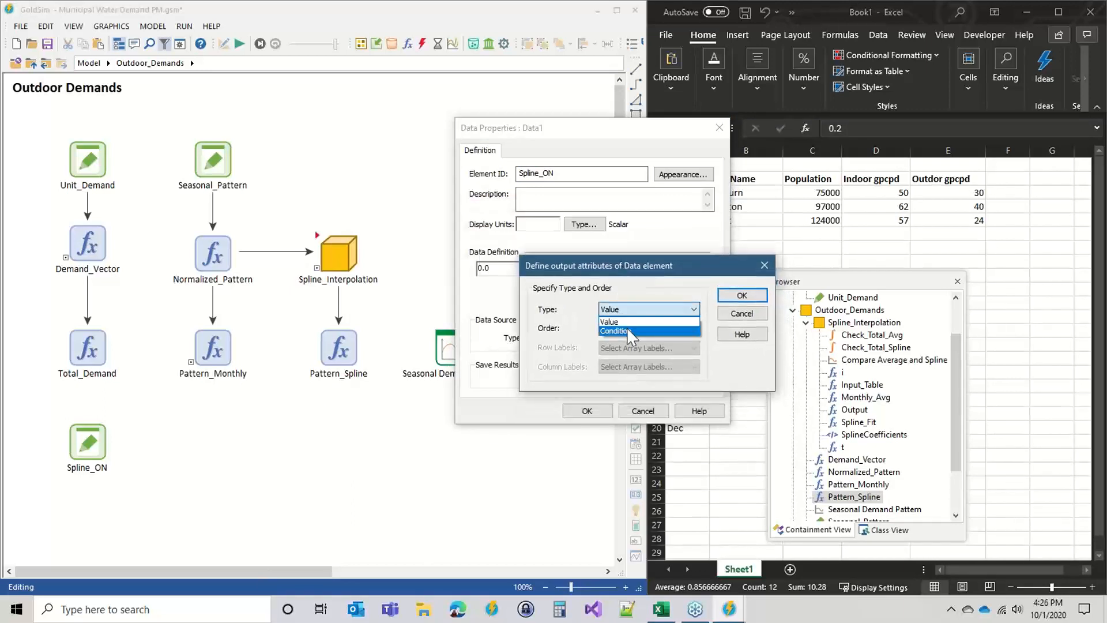
pyautogui.click(628, 332)
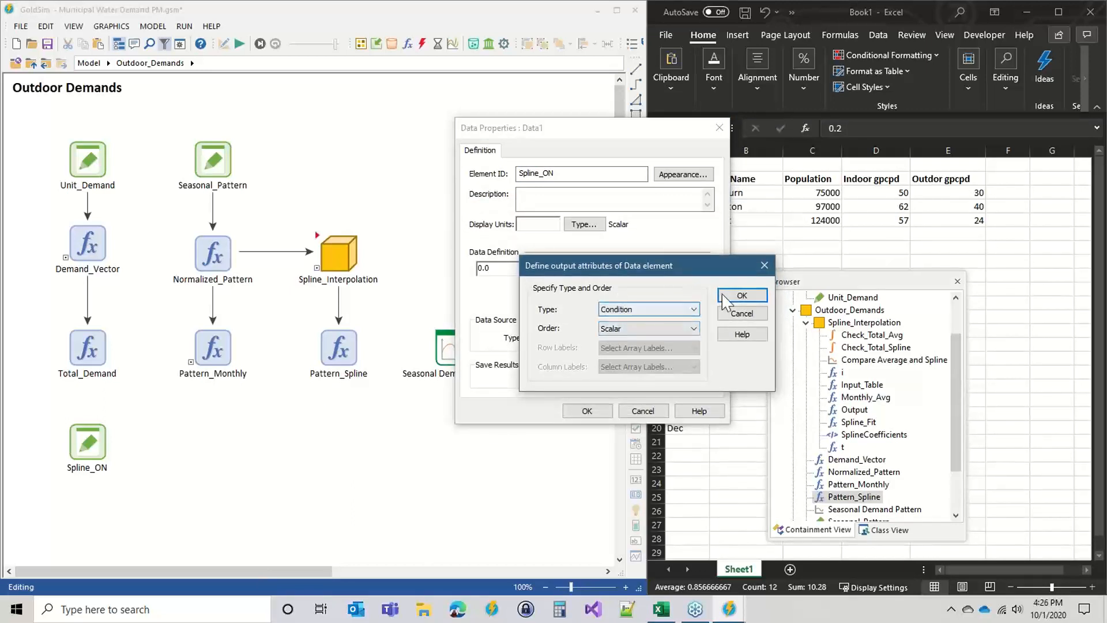
pyautogui.click(739, 296)
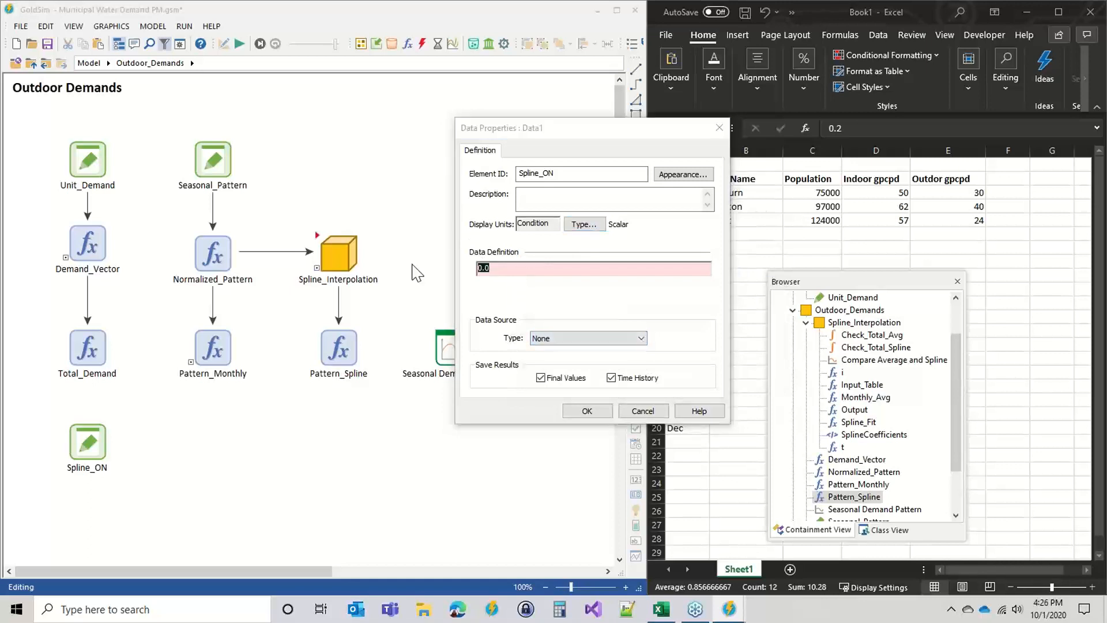
pyautogui.write('false')
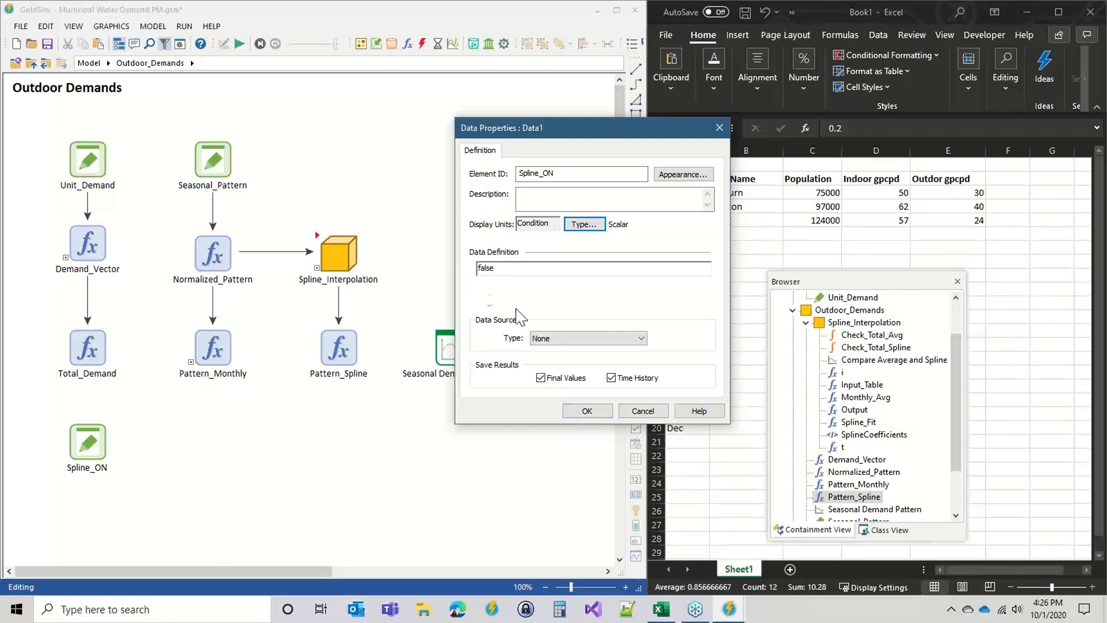
pyautogui.click(587, 410)
# Insert a Selector element below and between the two pattern expressions, try the ID Seasonal_Pattern, and save it as Seasonal_Pattern_
pyautogui.rightClick(279, 439)
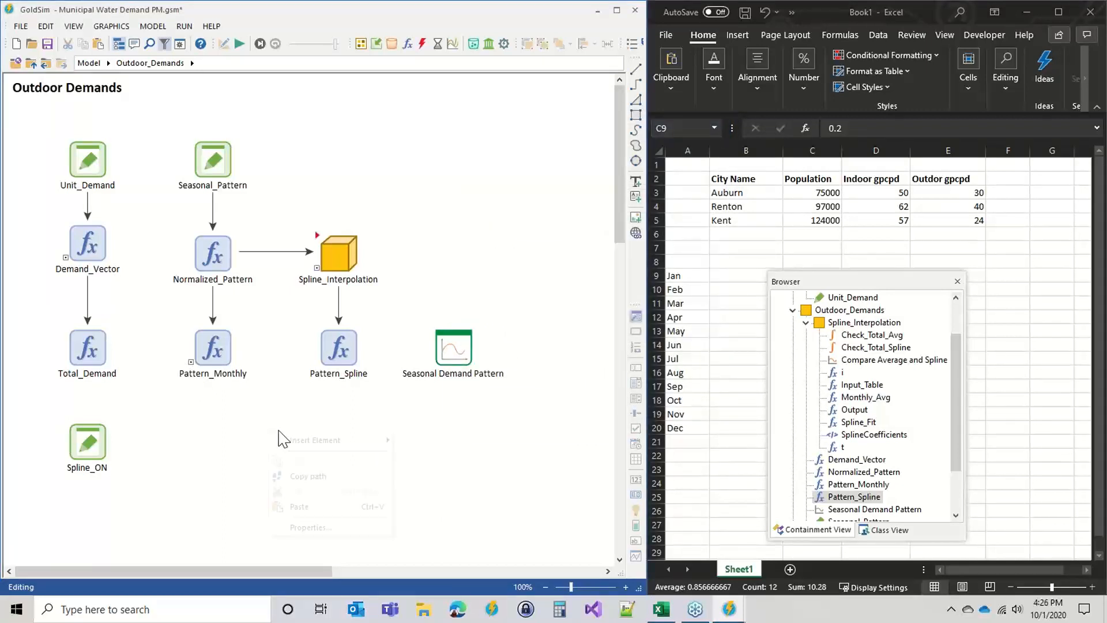
pyautogui.moveTo(323, 440)
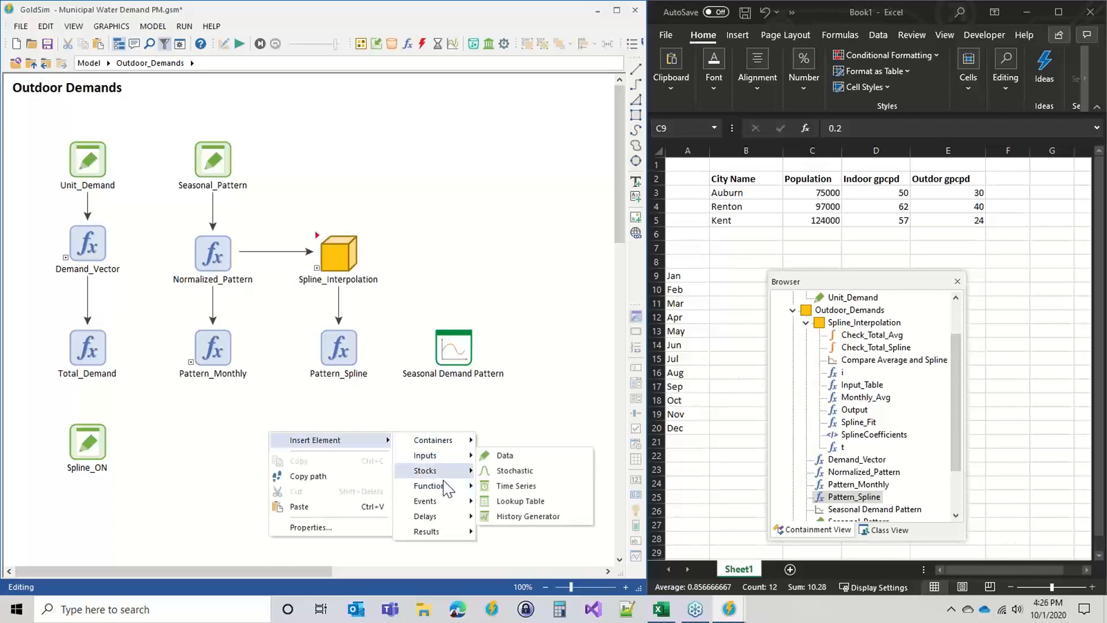
pyautogui.moveTo(456, 486)
pyautogui.click(527, 319)
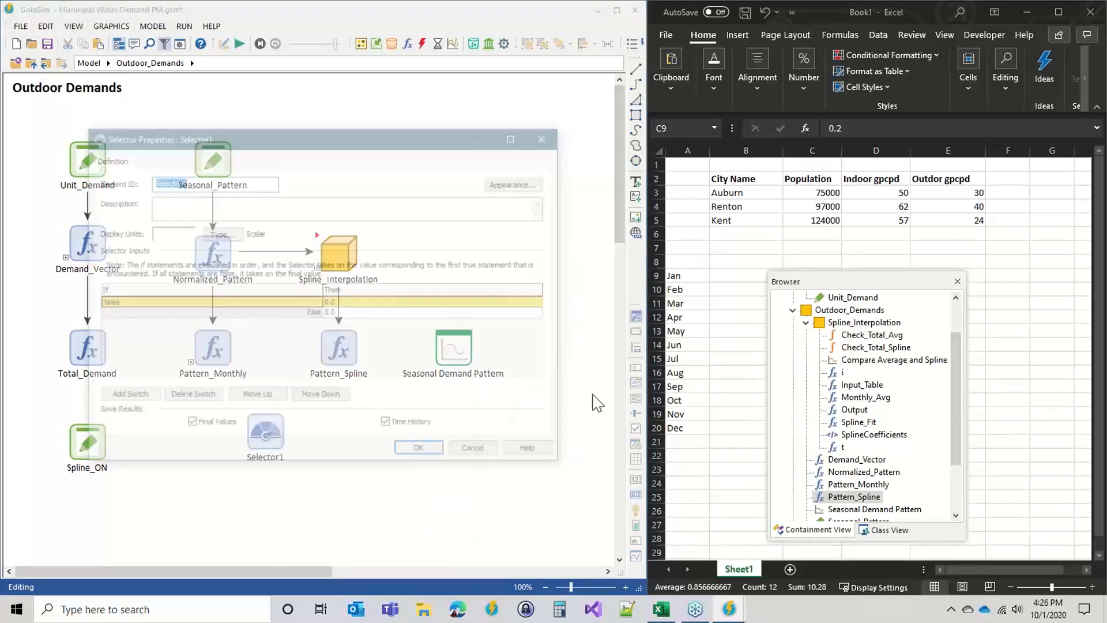
pyautogui.moveTo(298, 141); pyautogui.dragTo(594, 75)
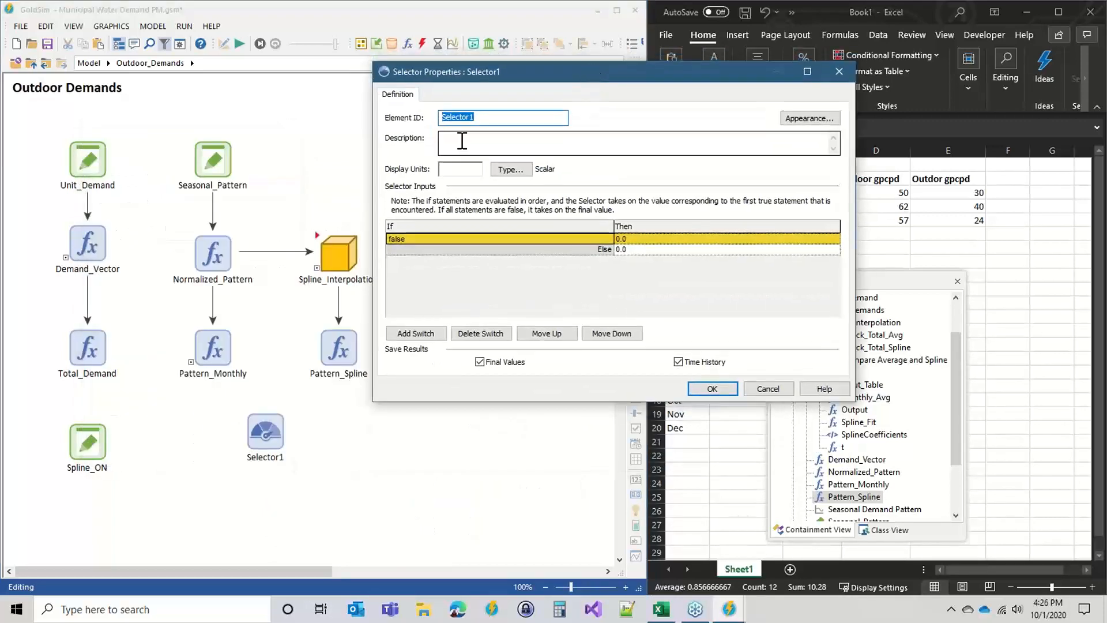
pyautogui.write('Sea')
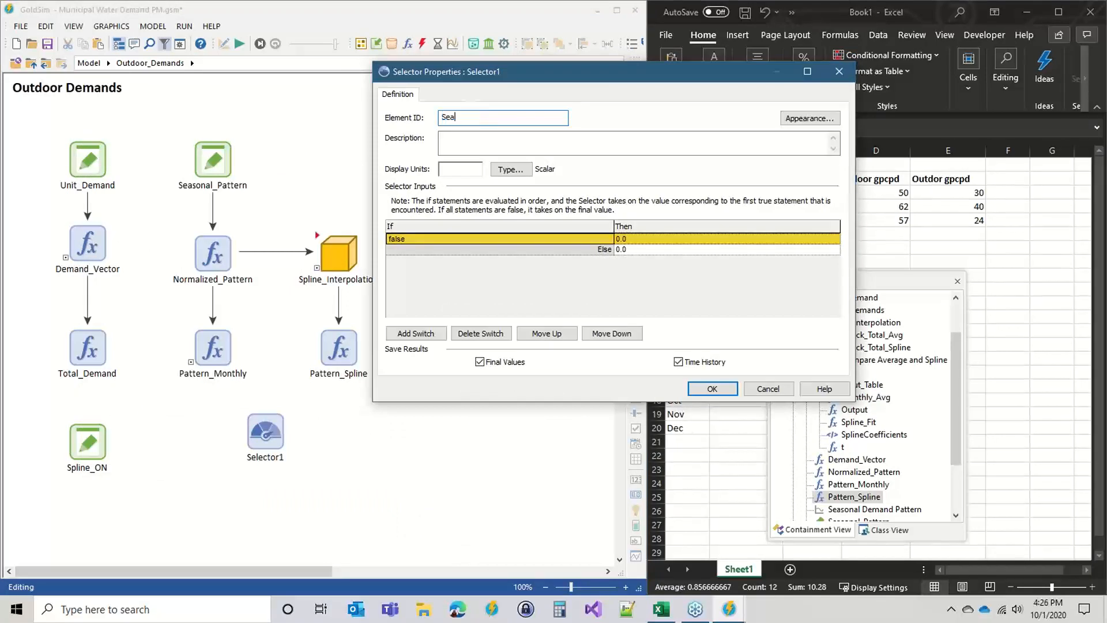
pyautogui.write('sonal_Pattern')
pyautogui.click(416, 240)
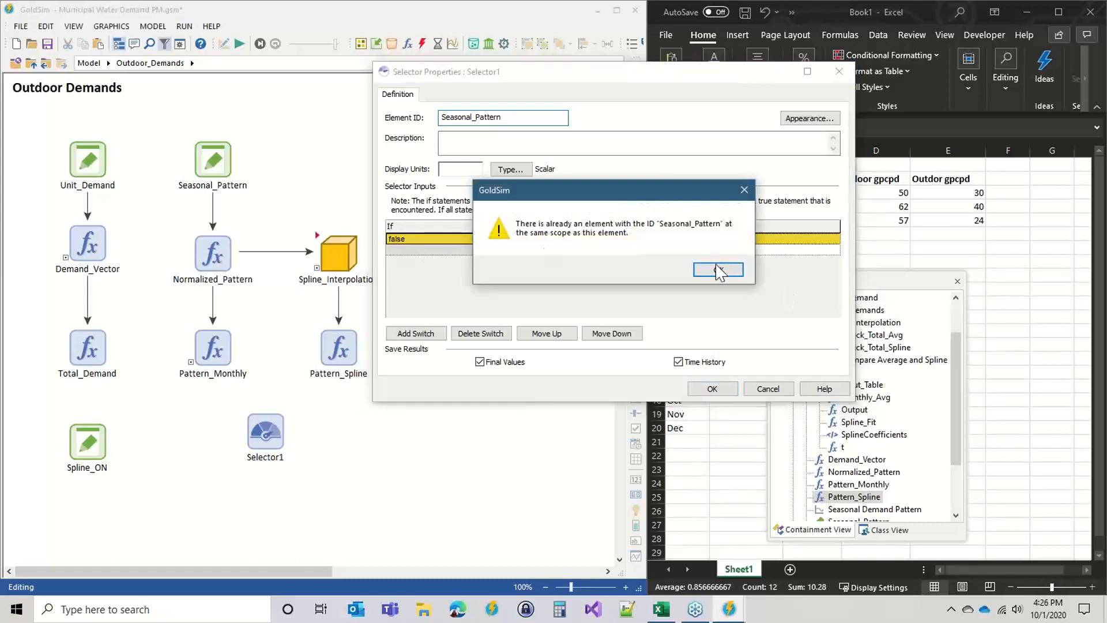
pyautogui.click(717, 269)
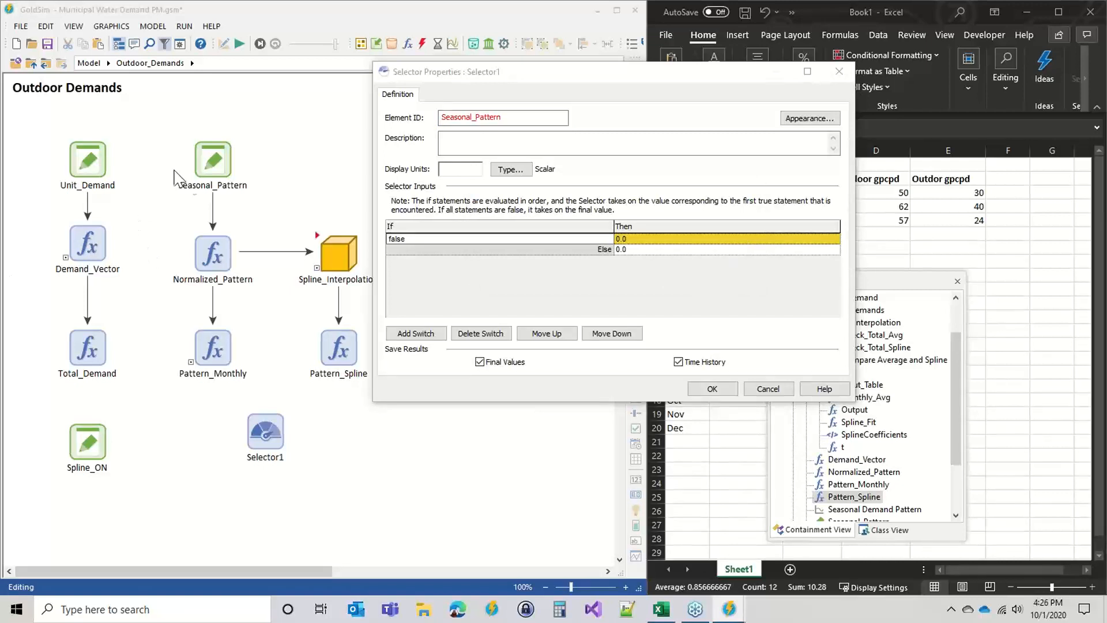
pyautogui.click(545, 120)
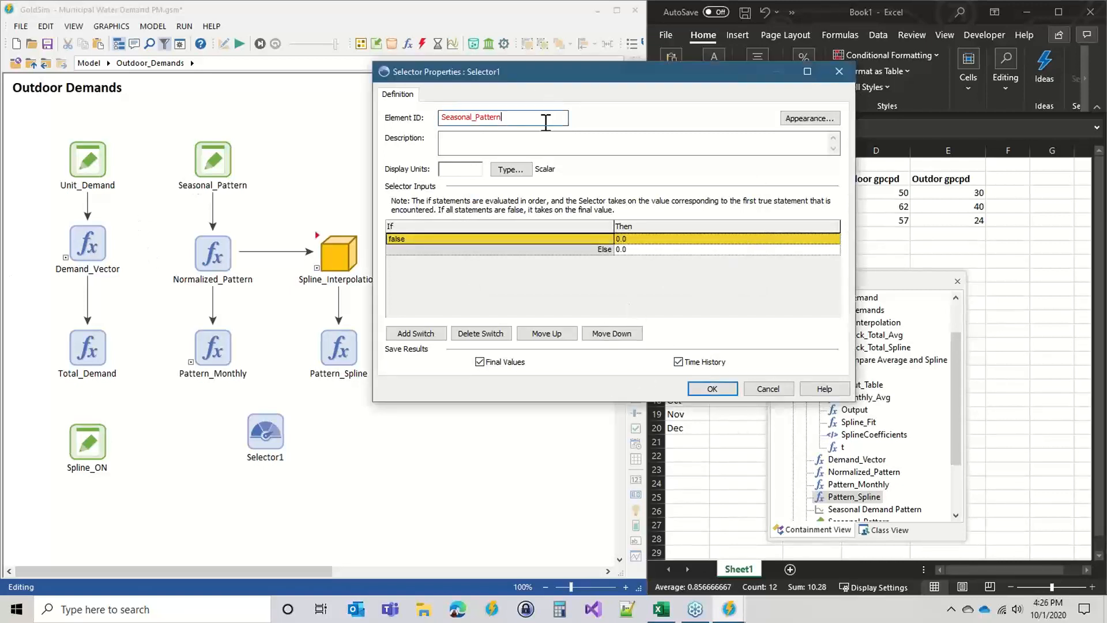
pyautogui.press('Return')
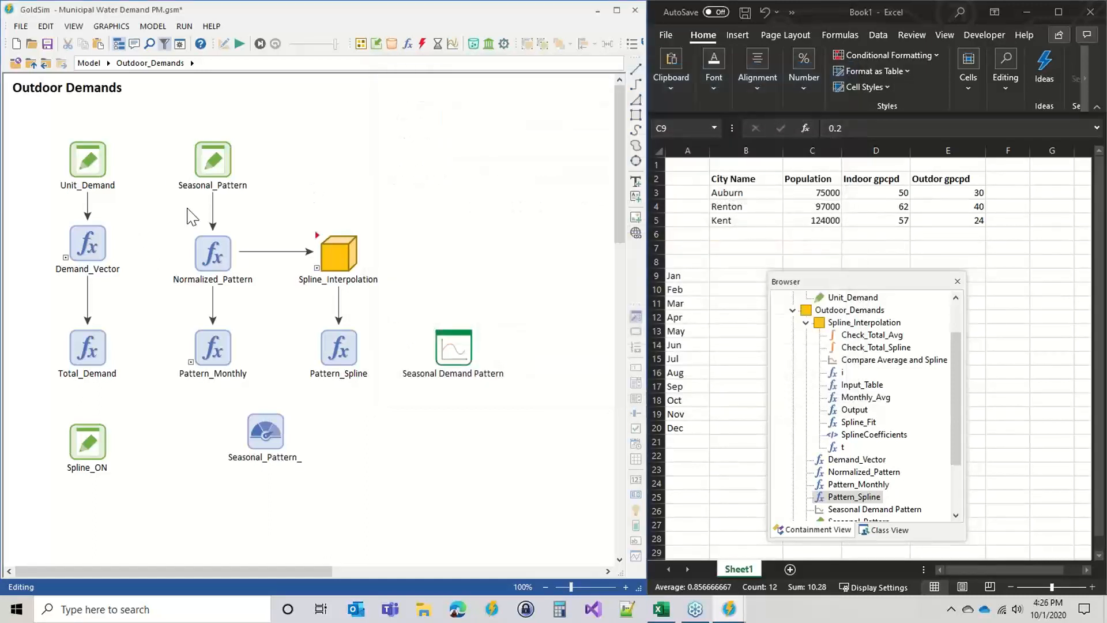
# Rename the Seasonal_Pattern data element feeding Normalized_Pattern as Seasonal_Pattern_Table
pyautogui.doubleClick(213, 159)
pyautogui.click(332, 205)
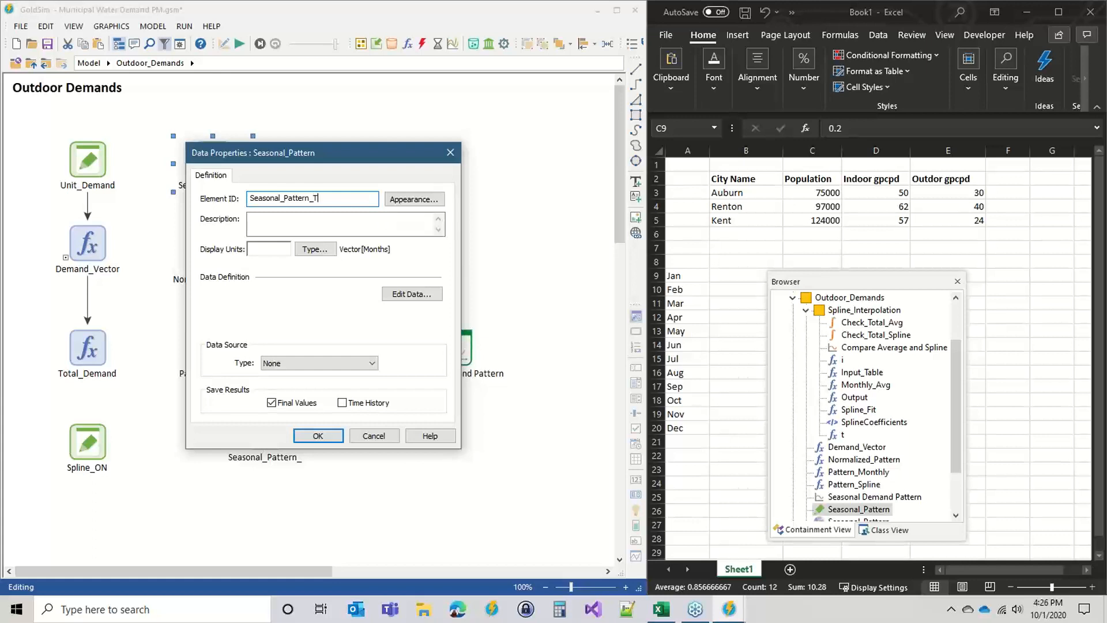
pyautogui.write('_Table')
pyautogui.press('Return')
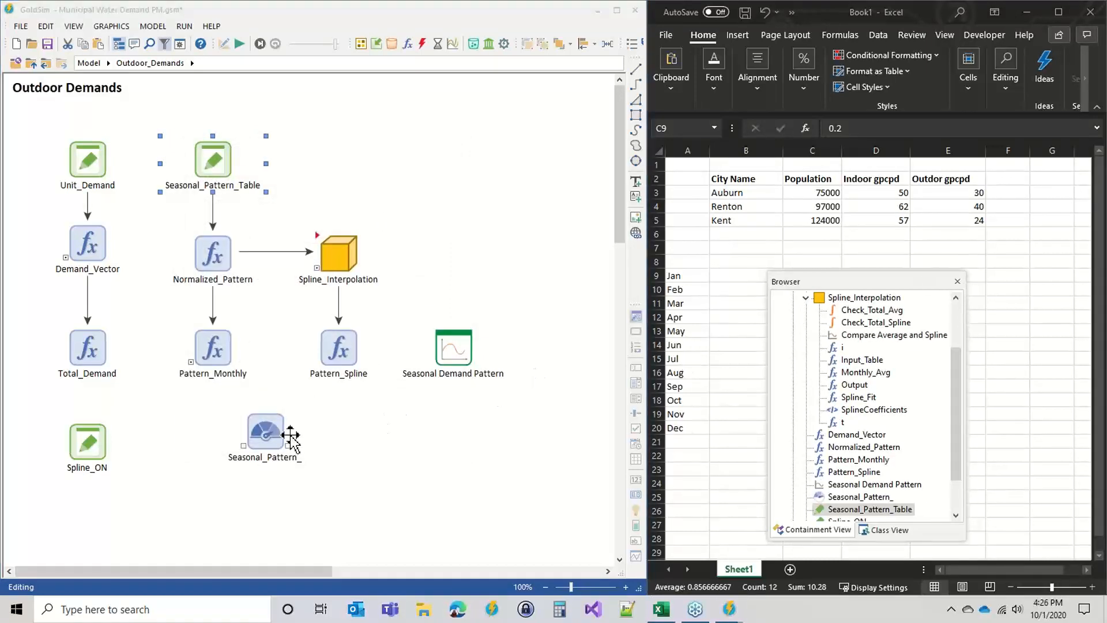
# Reopen the selector's properties and rename it Seasonal_Pattern
pyautogui.click(266, 429)
pyautogui.doubleClick(266, 429)
pyautogui.click(250, 184)
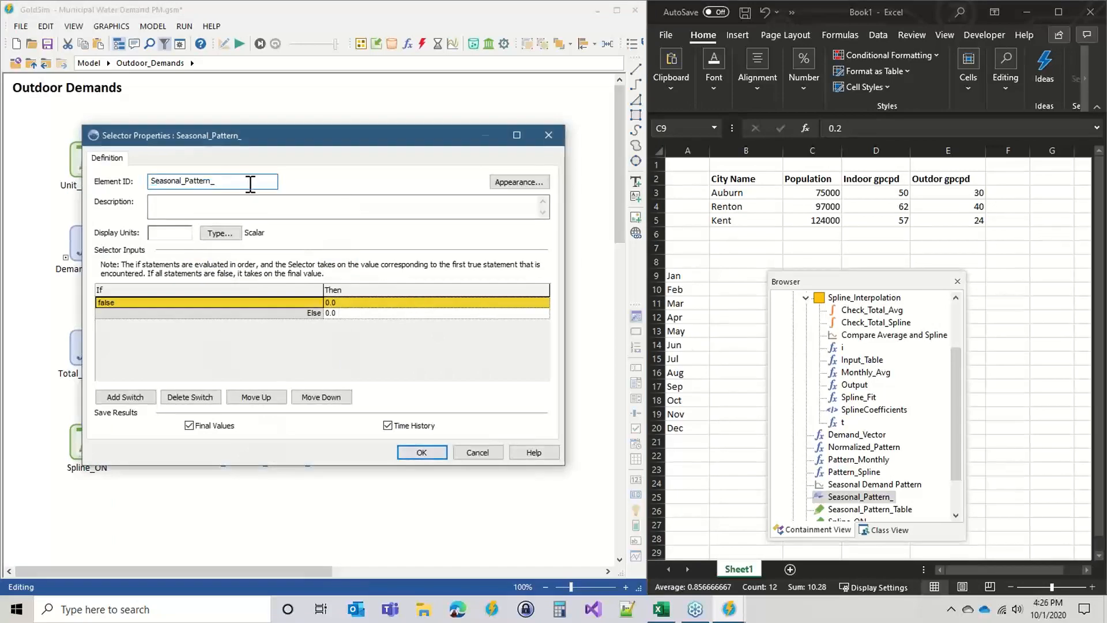
pyautogui.moveTo(436, 144); pyautogui.dragTo(749, 69)
# Set the If condition of the Seasonal_Pattern selector to Spline_ON
pyautogui.click(429, 227)
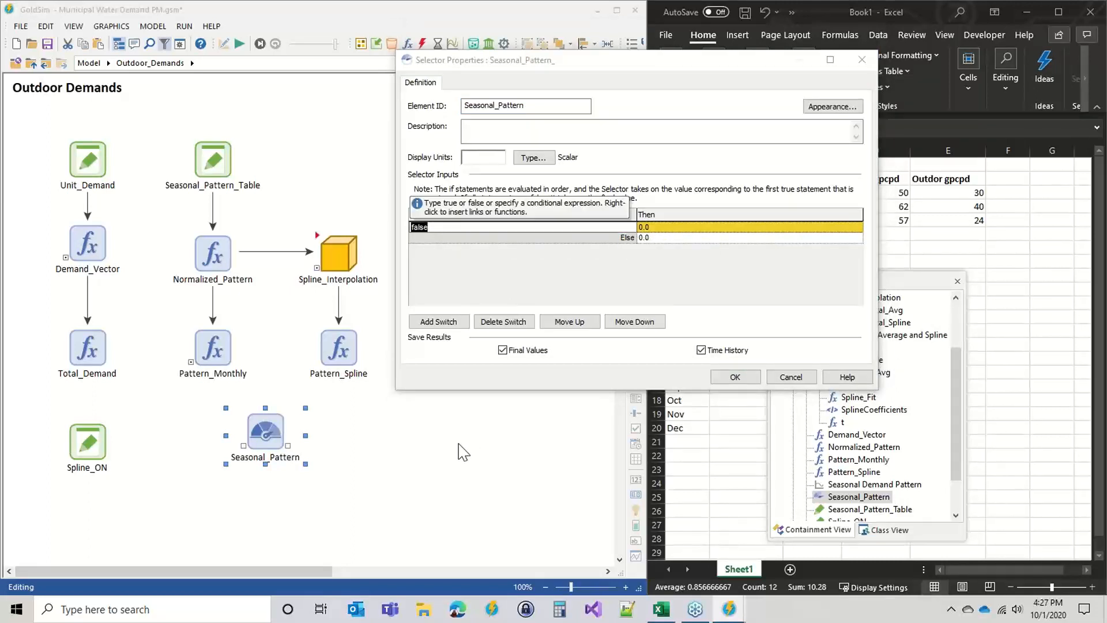
pyautogui.write('Spline_Interpolation')
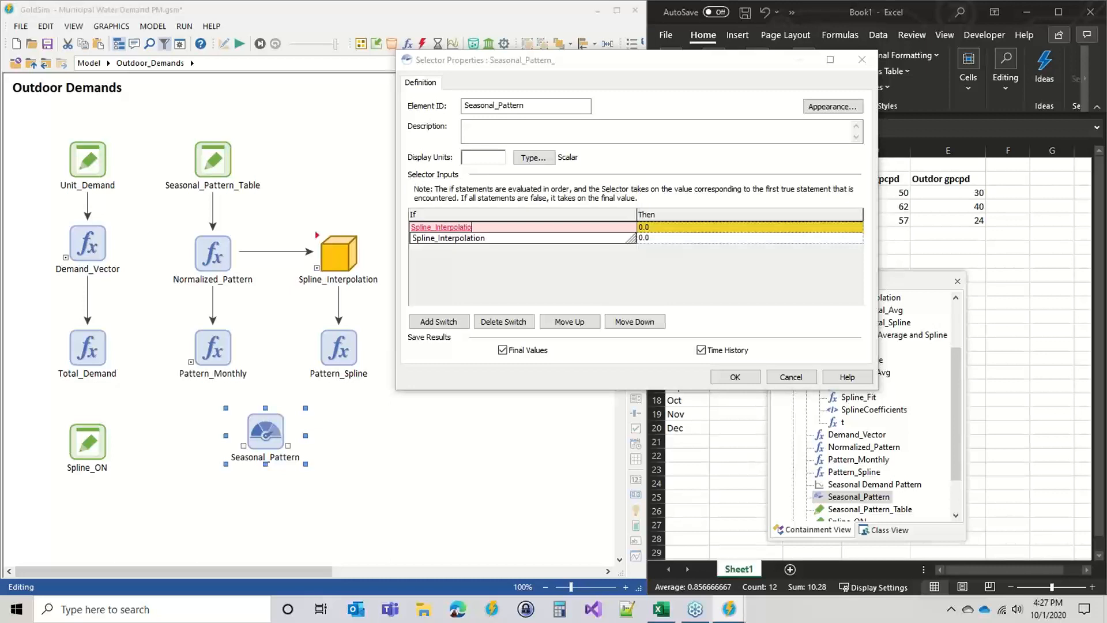
pyautogui.press('BackSpace')
pyautogui.press('BackSpace')
pyautogui.press('BackSpace')
pyautogui.press('BackSpace')
pyautogui.press('BackSpace')
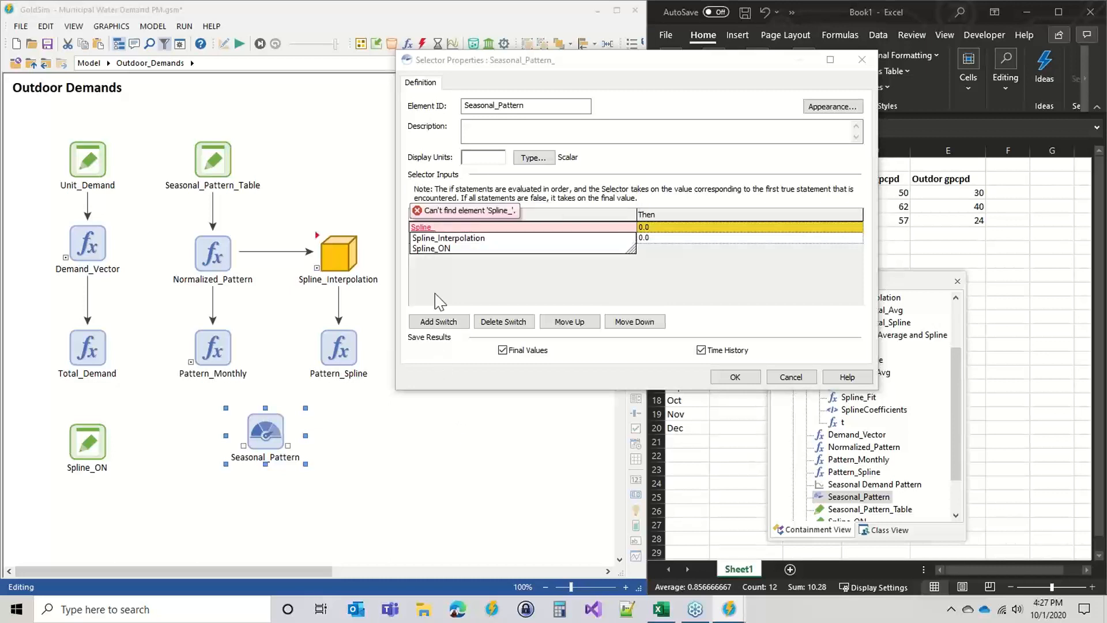
pyautogui.click(436, 248)
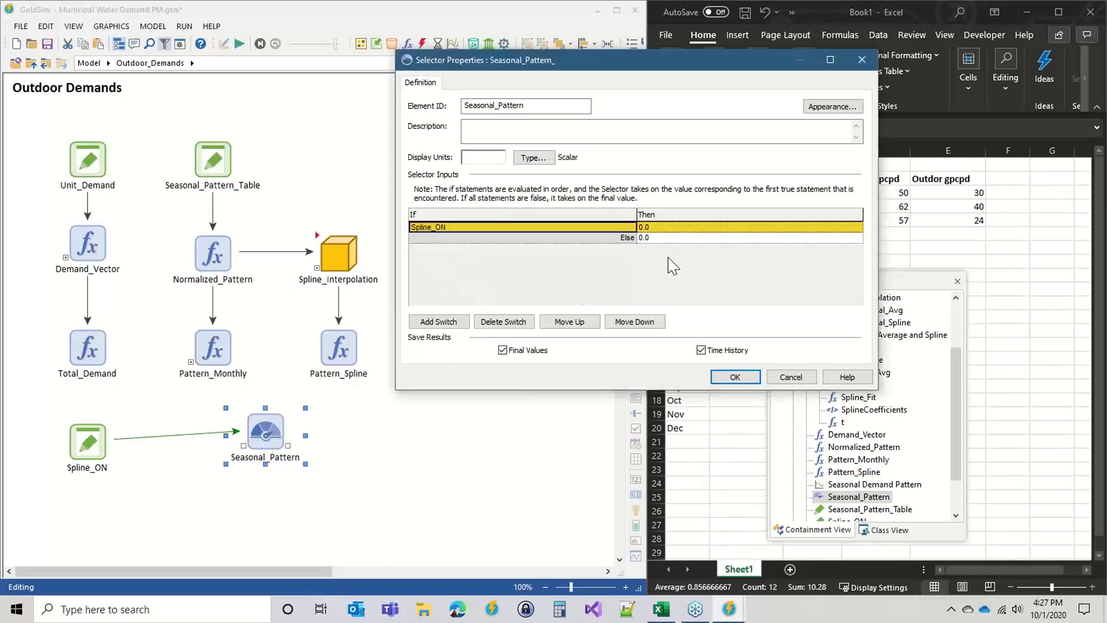
# Set the Seasonal_Pattern selector to return Pattern_Spline when its condition is true and Pattern_Monthly otherwise
pyautogui.doubleClick(660, 226)
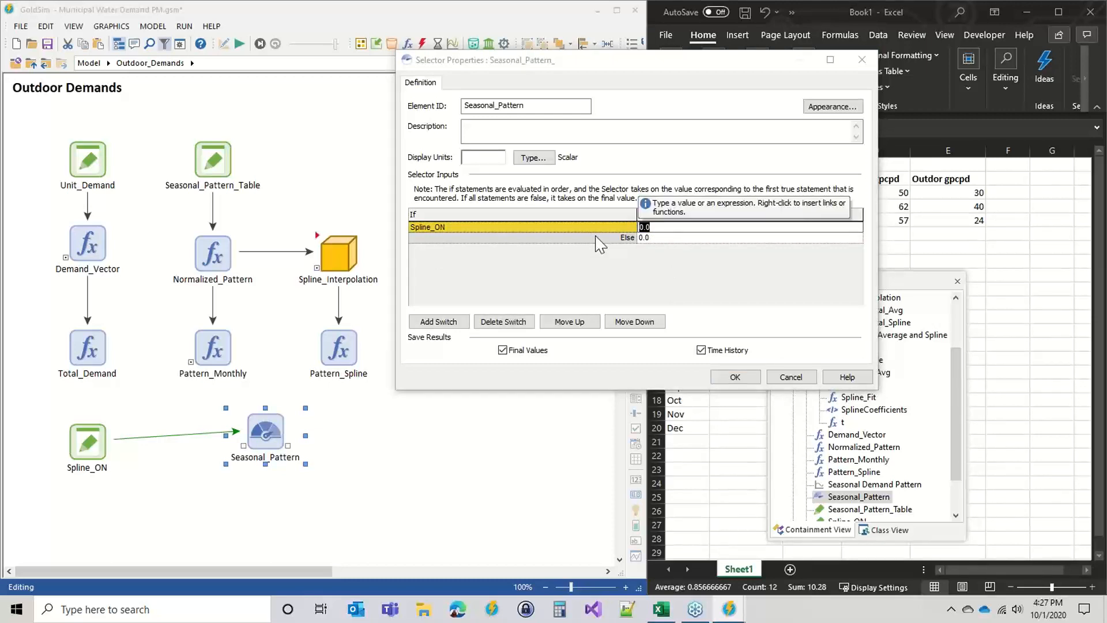
pyautogui.write('patt')
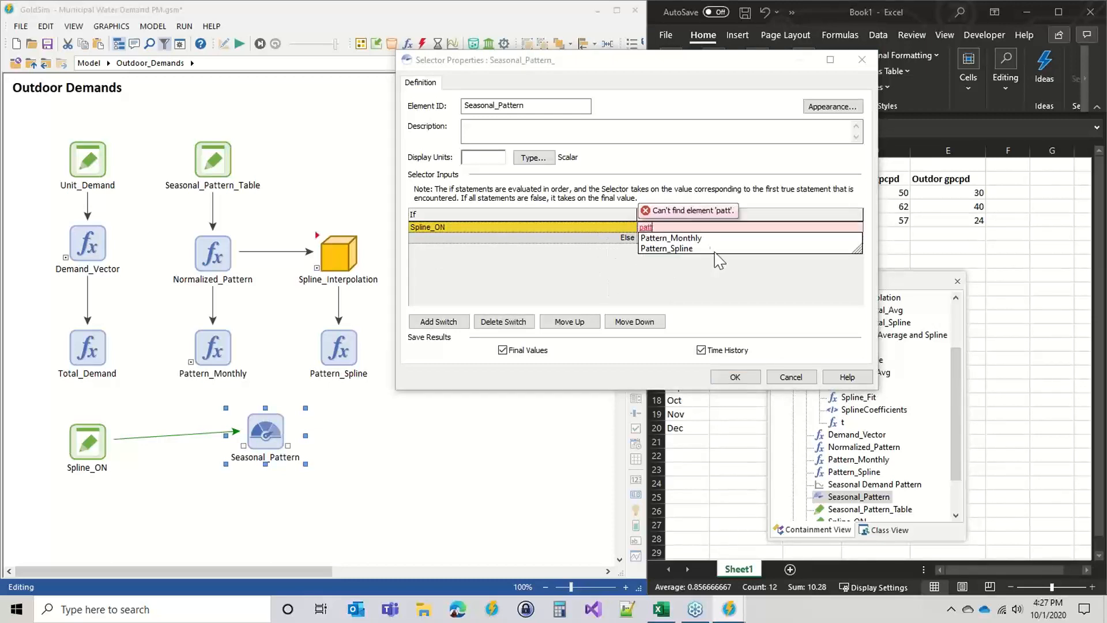
pyautogui.click(680, 248)
pyautogui.click(588, 239)
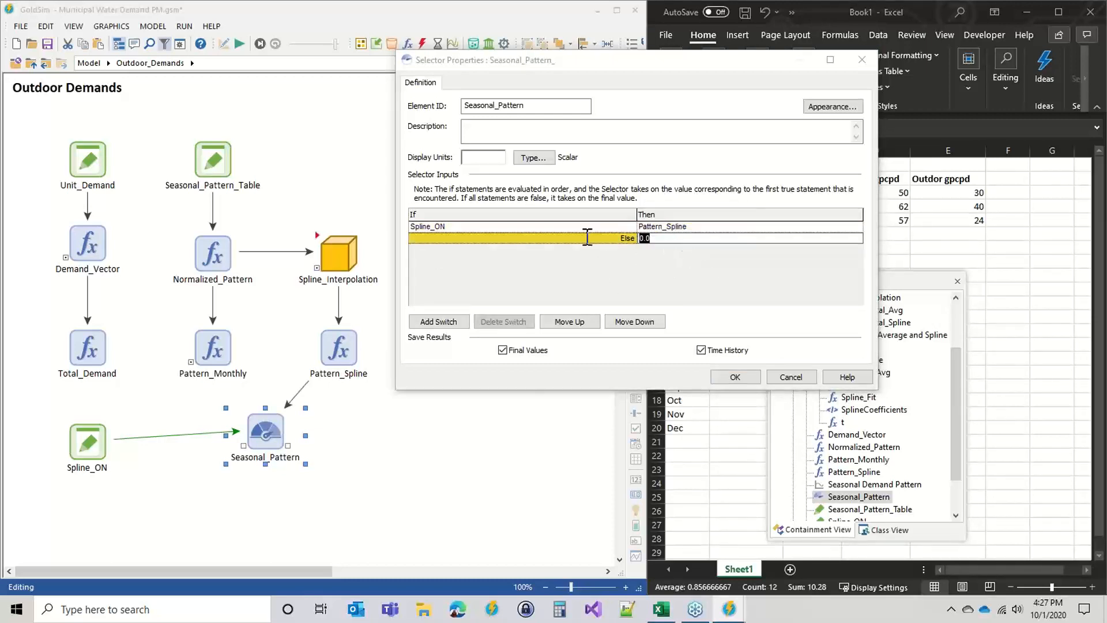
pyautogui.write('pat')
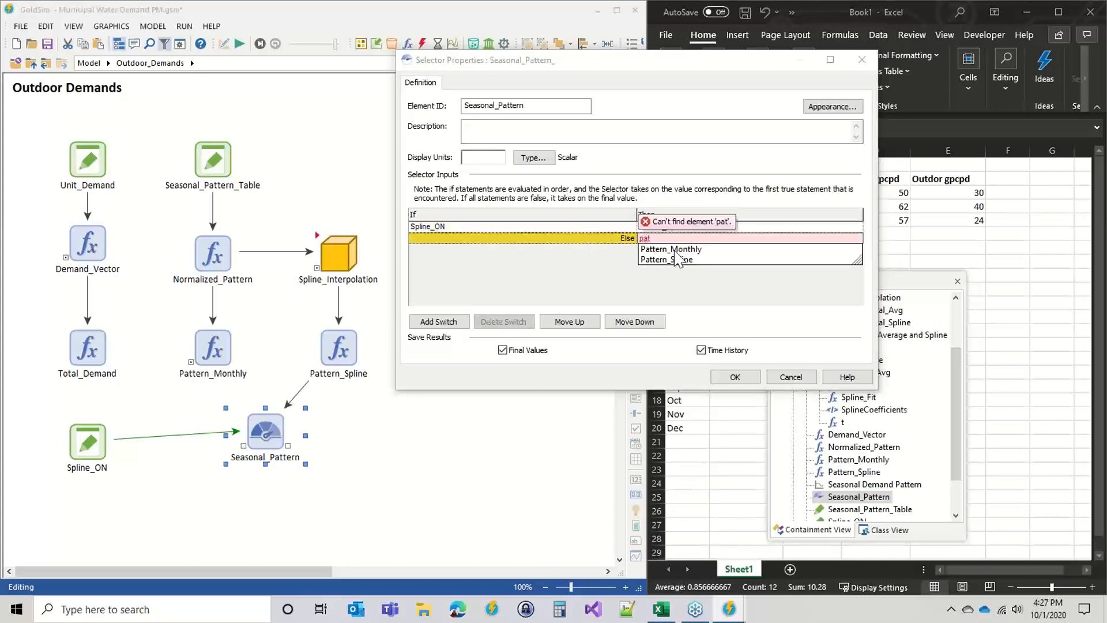
pyautogui.click(673, 249)
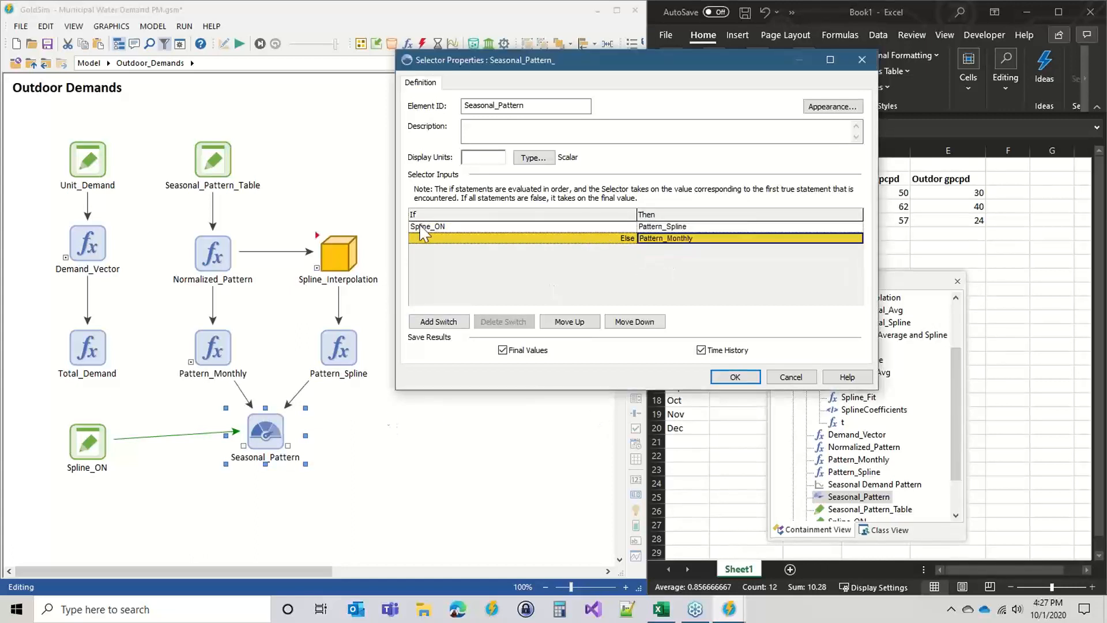
pyautogui.click(458, 229)
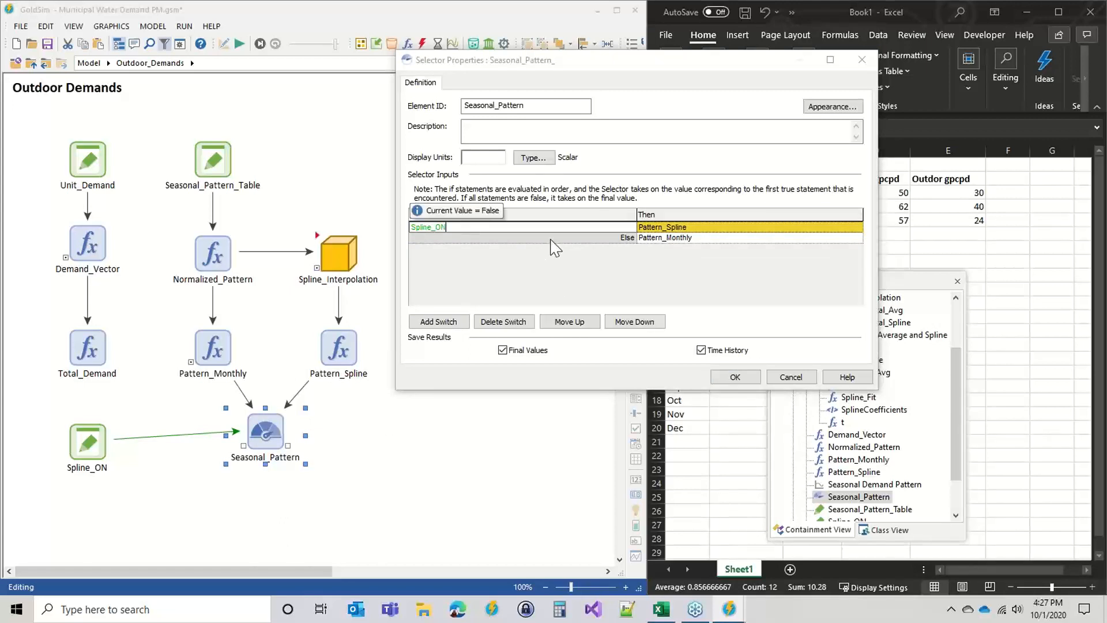
pyautogui.write('==')
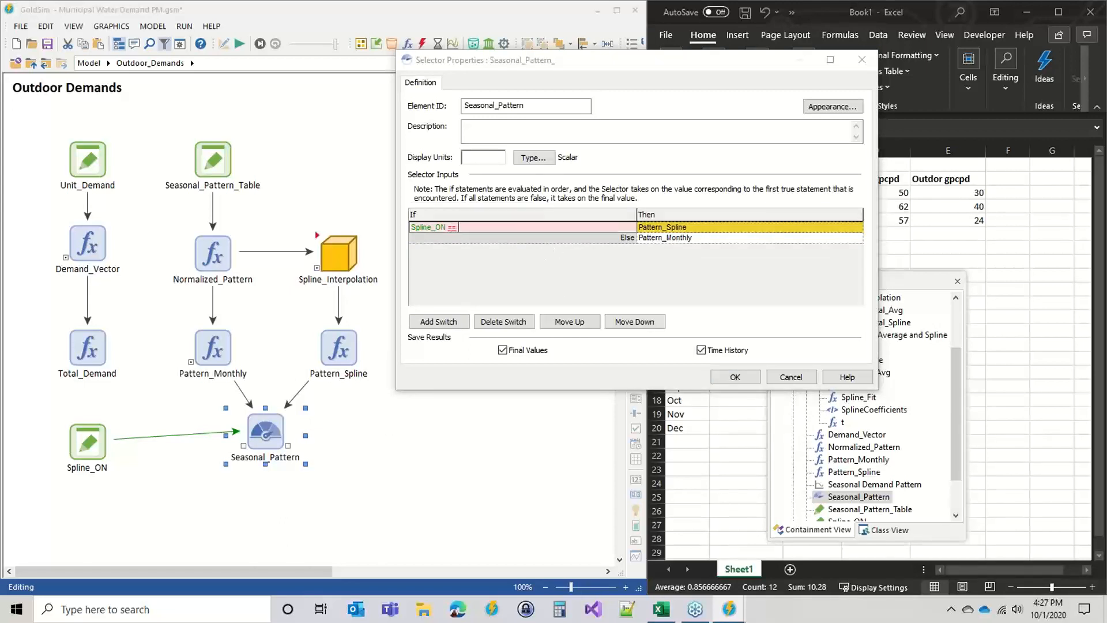
pyautogui.write(' true')
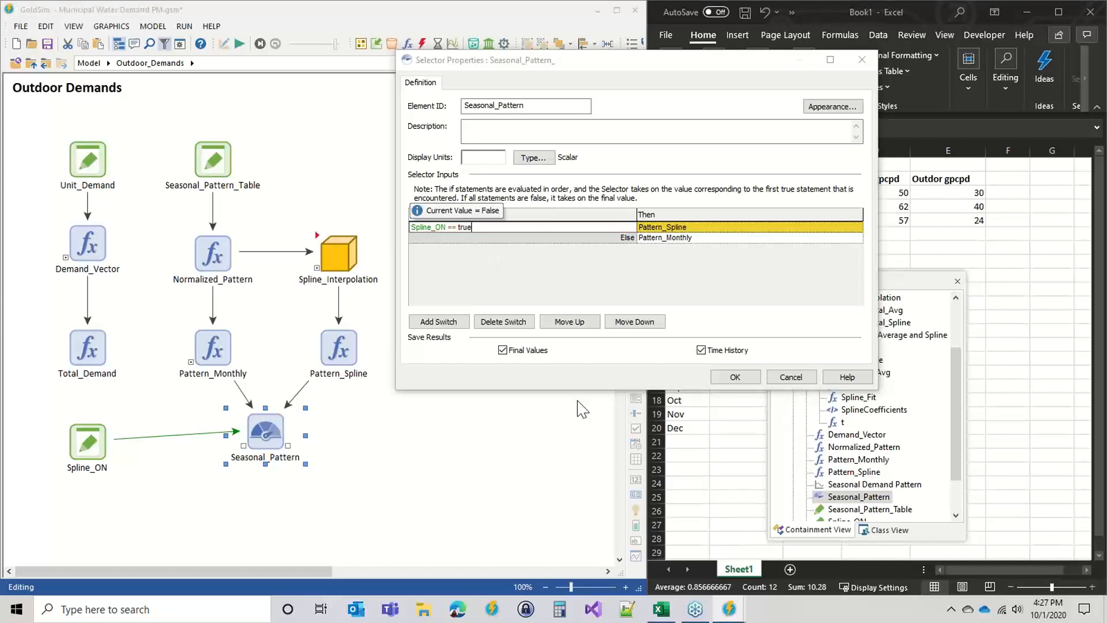
pyautogui.press('BackSpace')
pyautogui.press('BackSpace')
pyautogui.press('BackSpace')
pyautogui.press('BackSpace')
pyautogui.press('BackSpace')
pyautogui.press('BackSpace')
pyautogui.press('BackSpace')
pyautogui.press('BackSpace')
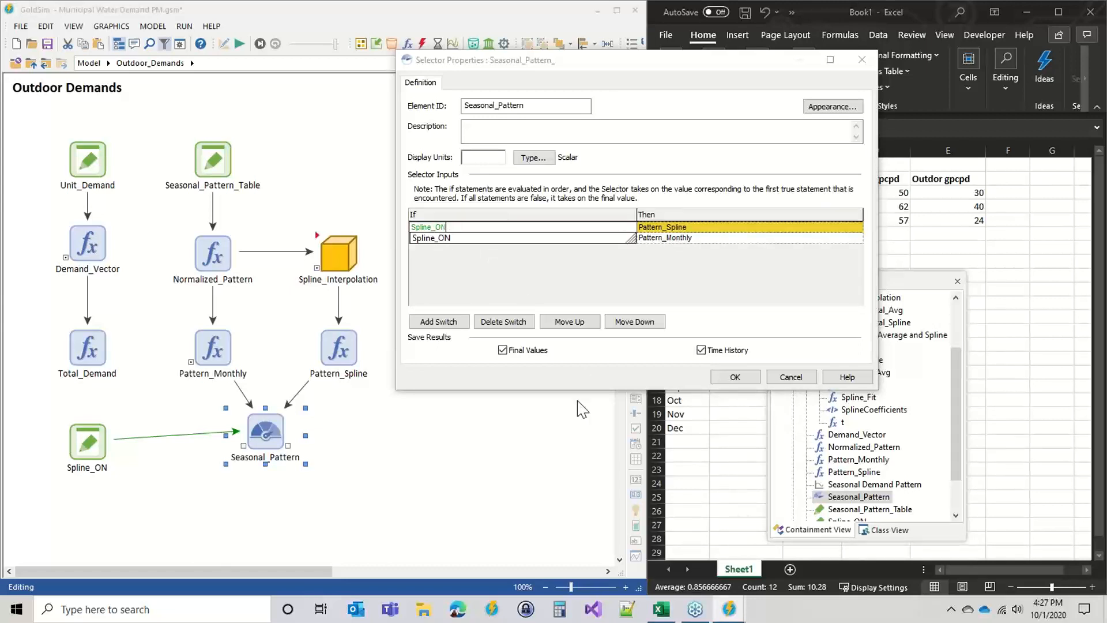
pyautogui.click(461, 263)
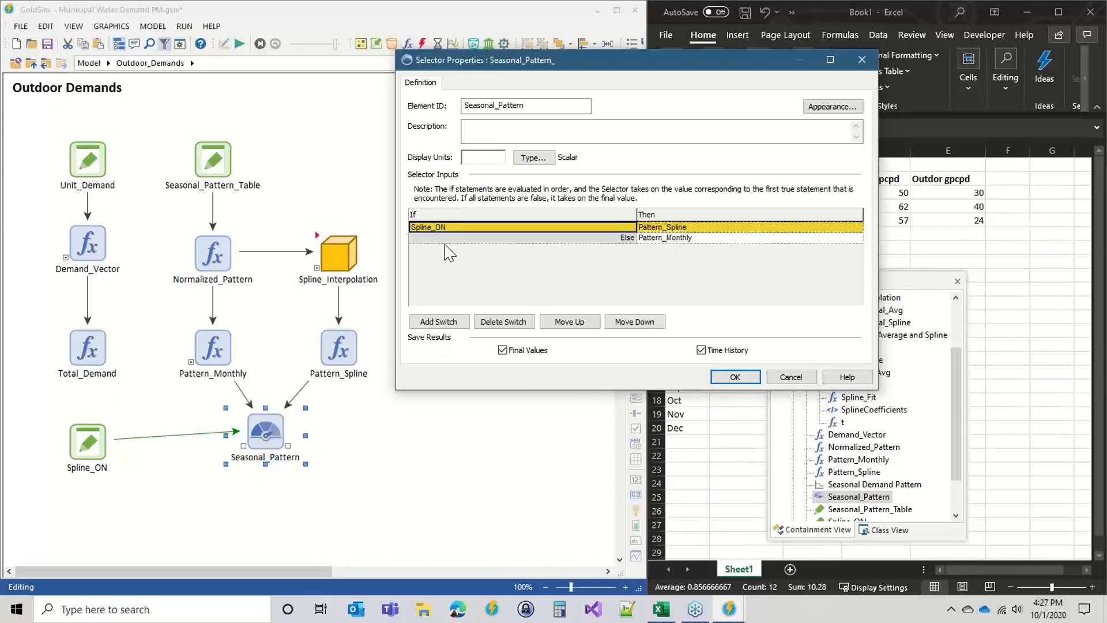
# Accept the selector settings and align the Spline_ON element horizontally with the Seasonal_Pattern selector
pyautogui.click(735, 376)
pyautogui.moveTo(85, 443); pyautogui.dragTo(97, 412)
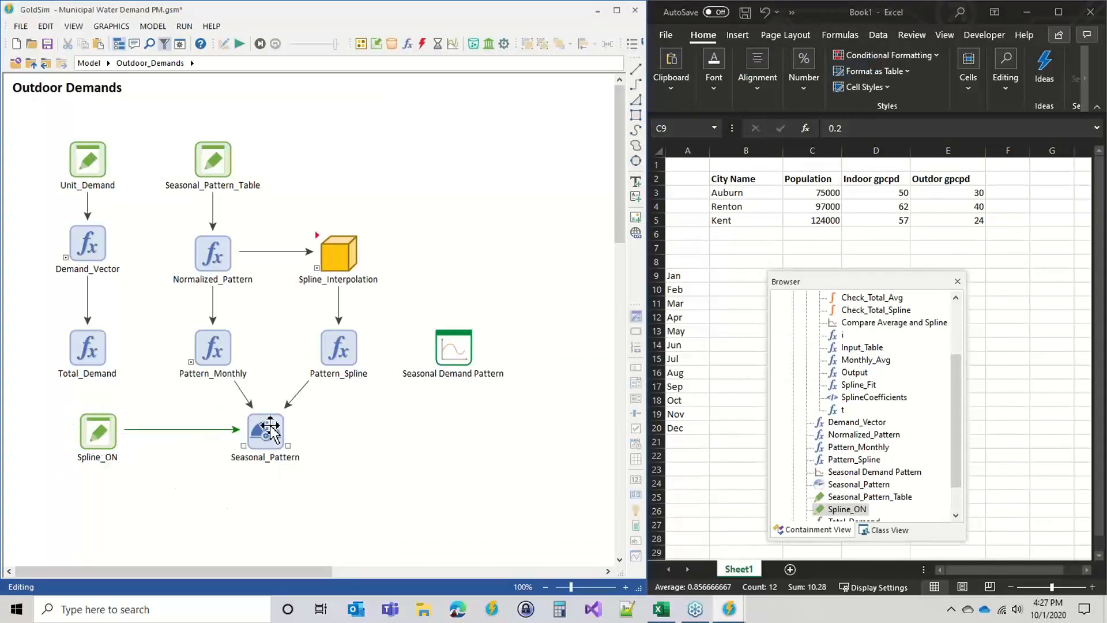
pyautogui.moveTo(284, 418)
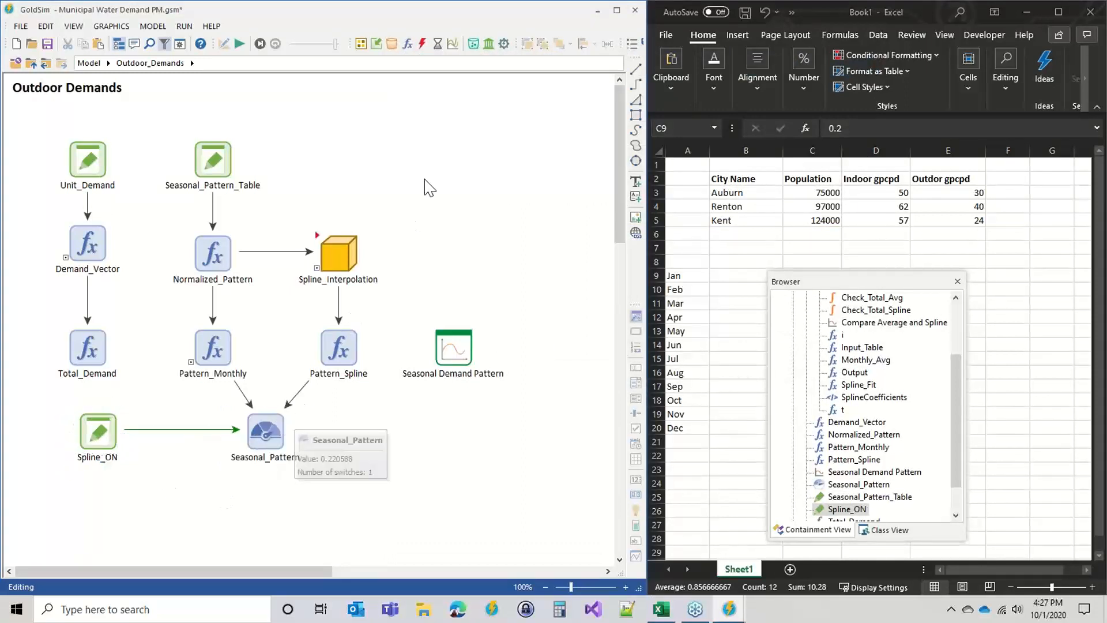
# Insert a dashboard element above Spline_Interpolation, keeping the default name and 800 x 600 size
pyautogui.click(361, 44)
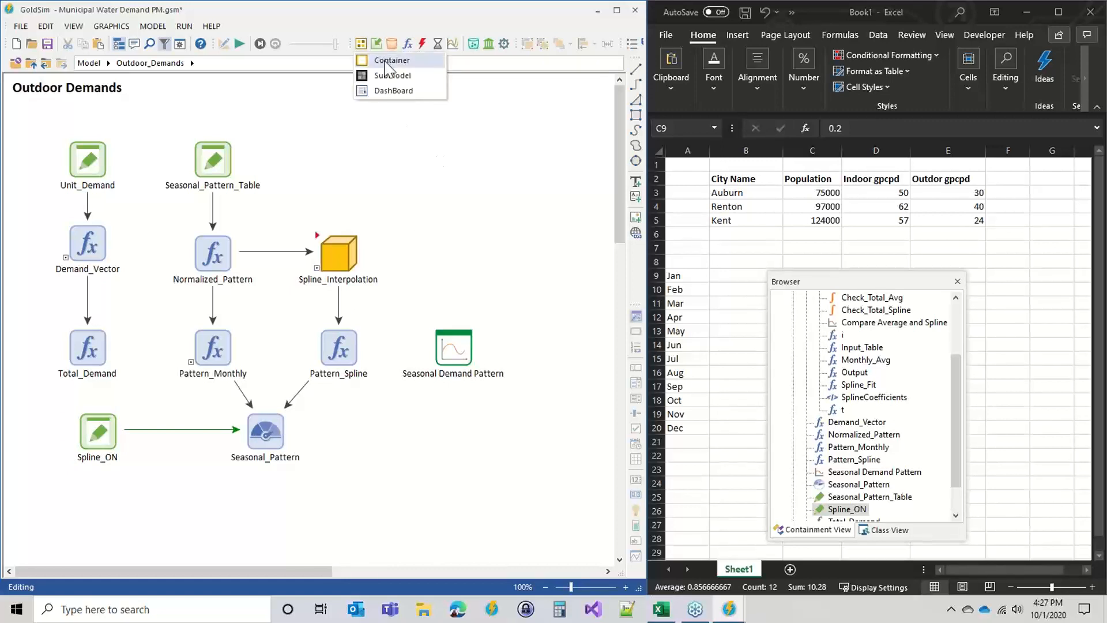
pyautogui.click(394, 90)
pyautogui.click(341, 143)
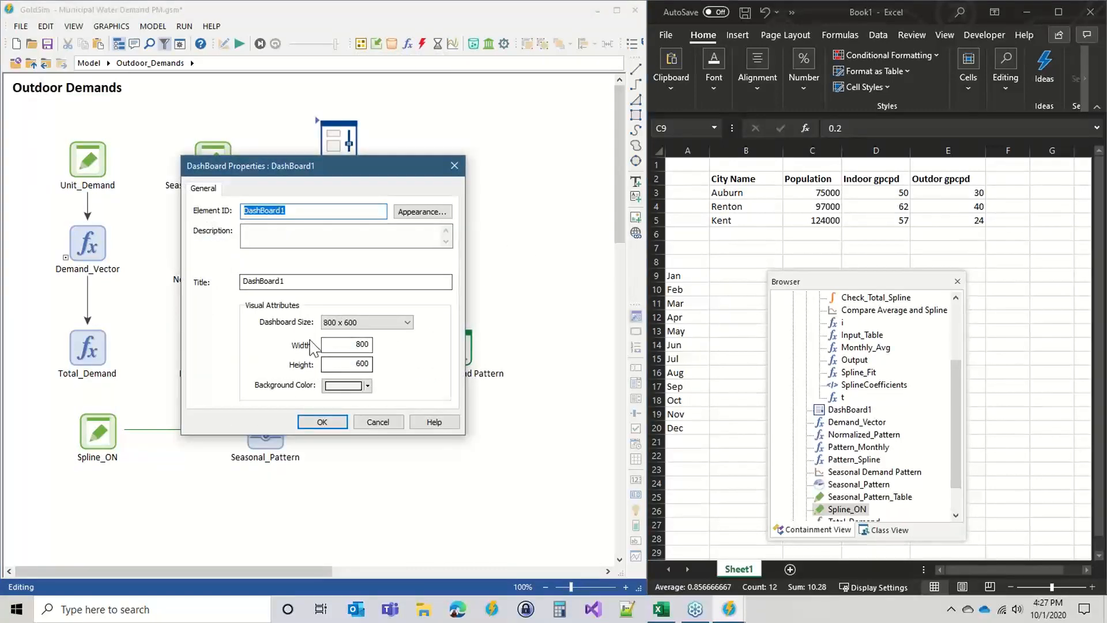
pyautogui.press('Return')
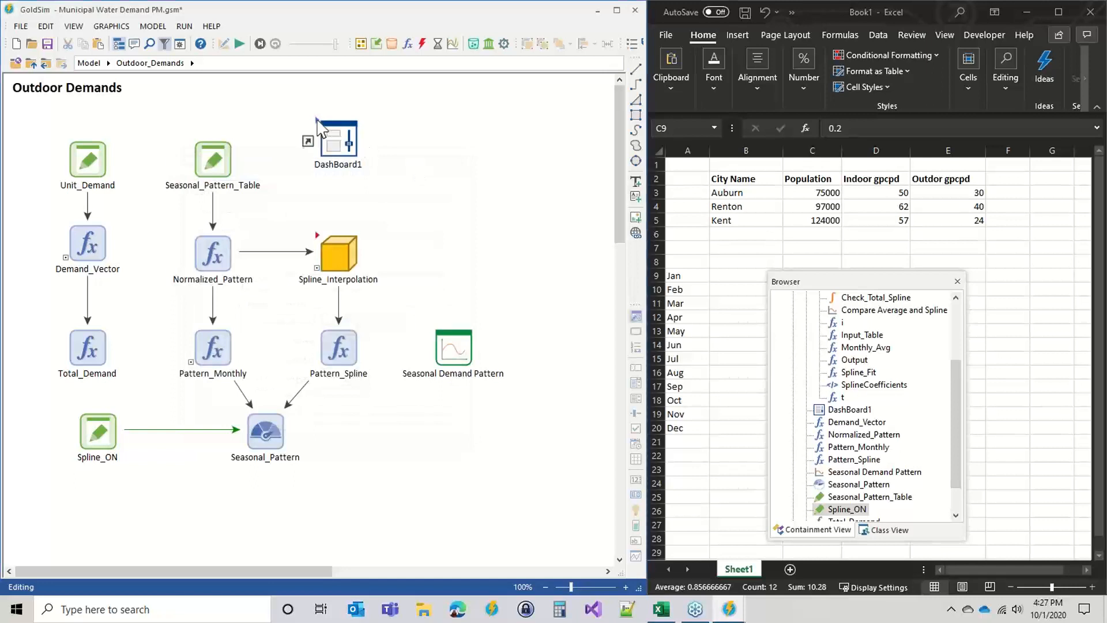
# Open the new dashboard and place a check box control on it
pyautogui.doubleClick(339, 139)
pyautogui.click(633, 431)
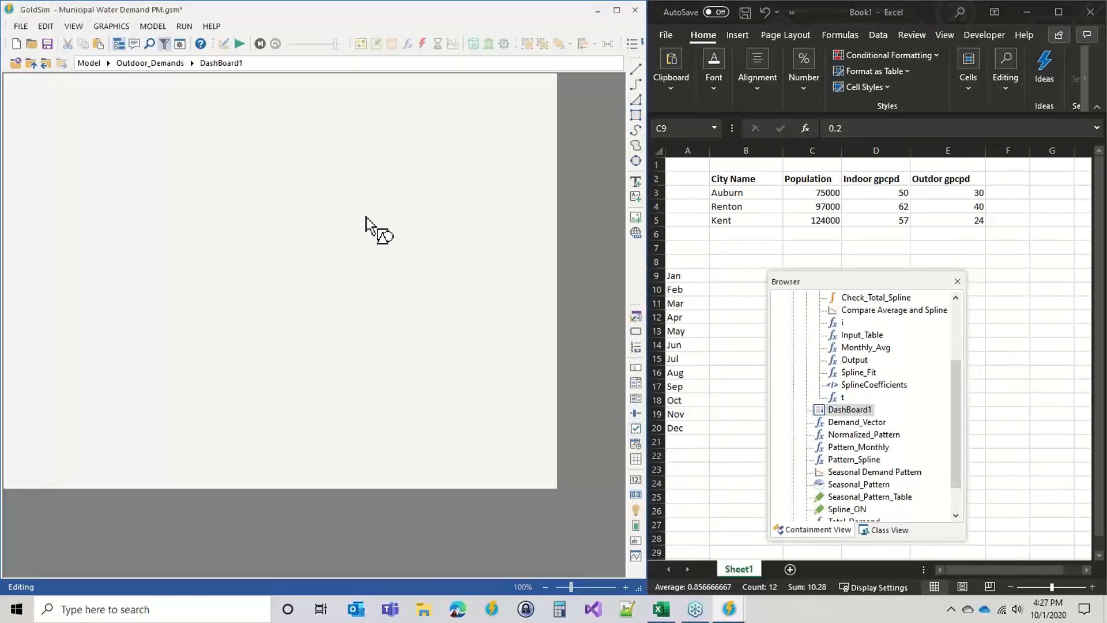
pyautogui.click(302, 169)
# Link the check box to the Spline_ON data element and label it "Spline Interpolation?"
pyautogui.doubleClick(299, 174)
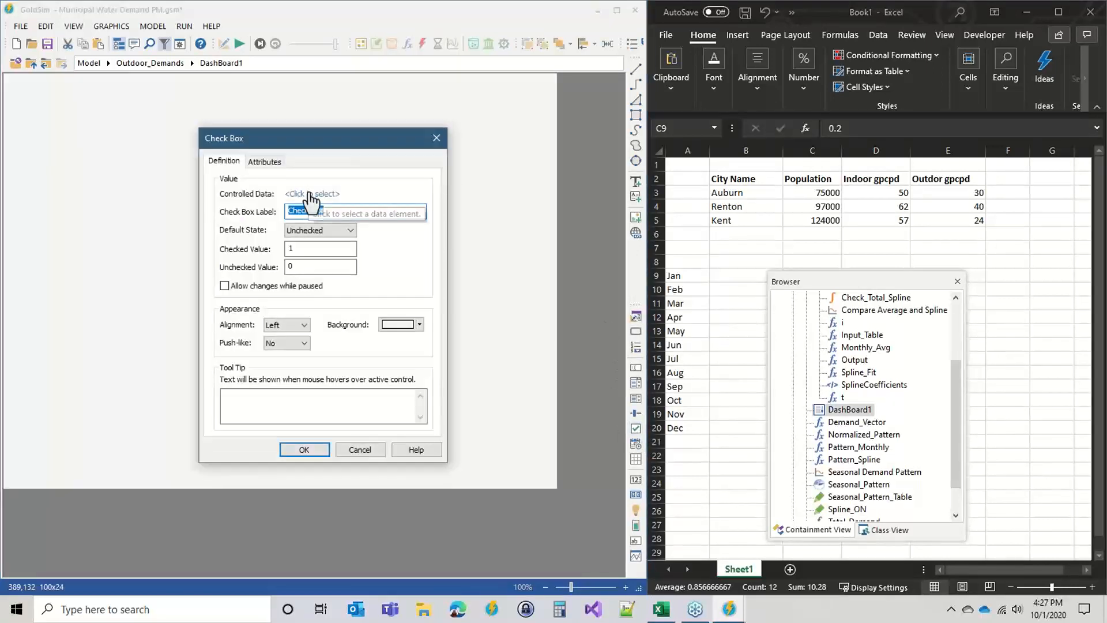
pyautogui.click(300, 194)
pyautogui.click(276, 256)
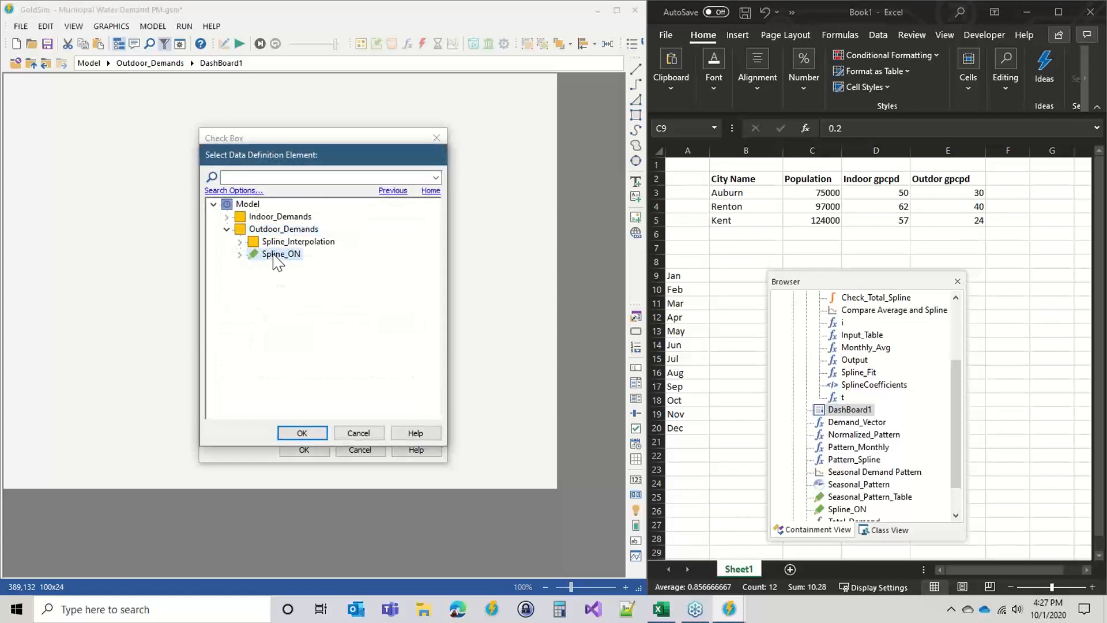
pyautogui.click(311, 433)
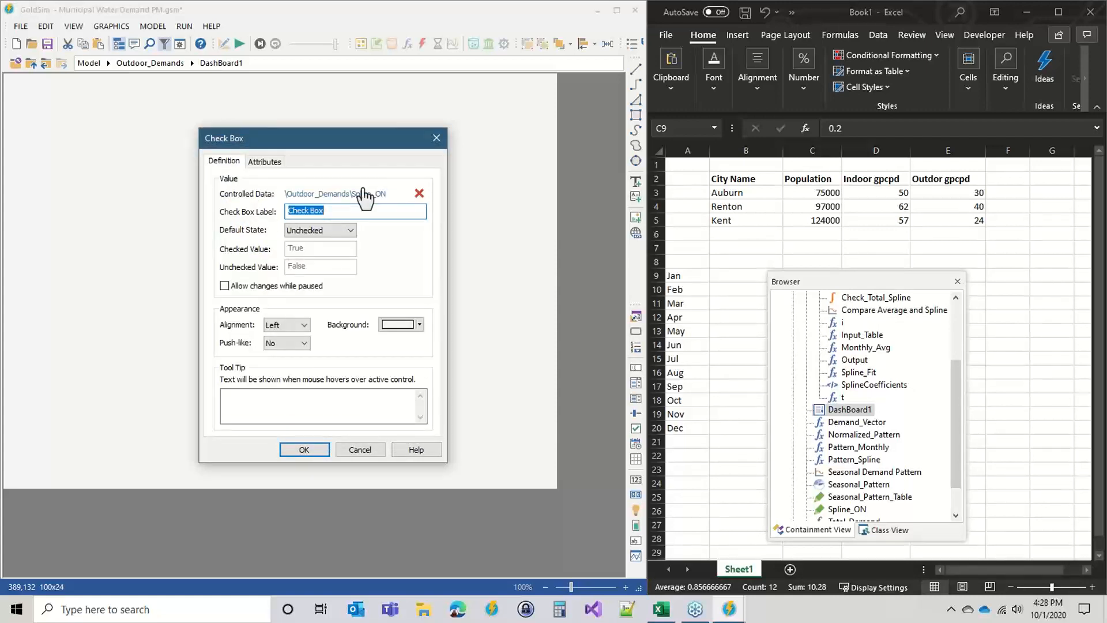
pyautogui.write('S')
pyautogui.click(327, 455)
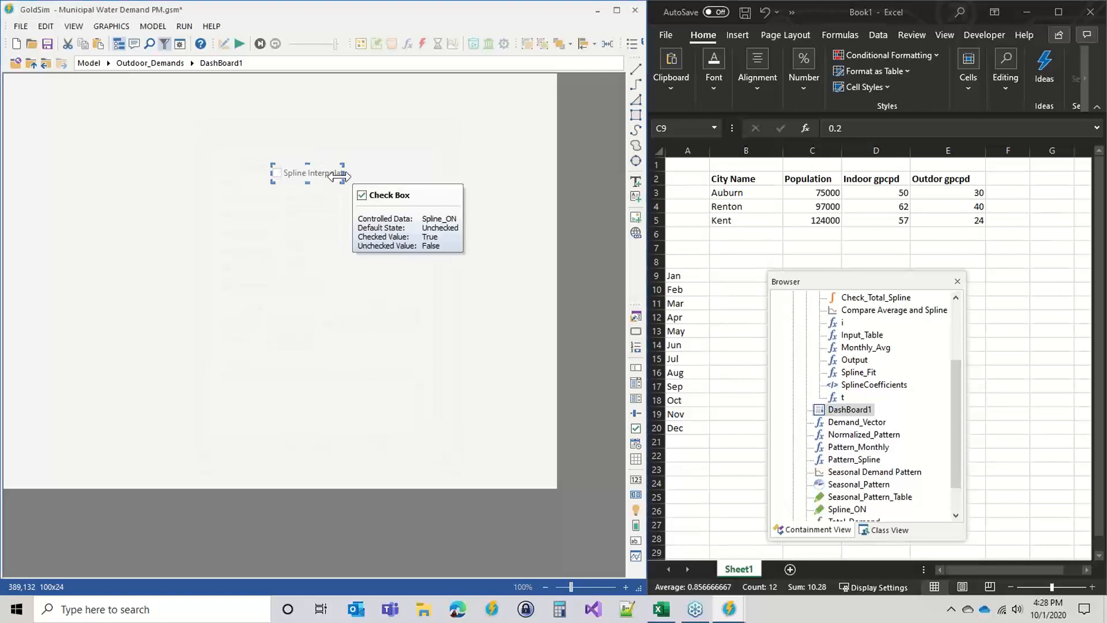
# Widen the check box to fit its full label and move it to the upper-left area of the dashboard
pyautogui.moveTo(339, 176); pyautogui.dragTo(381, 176)
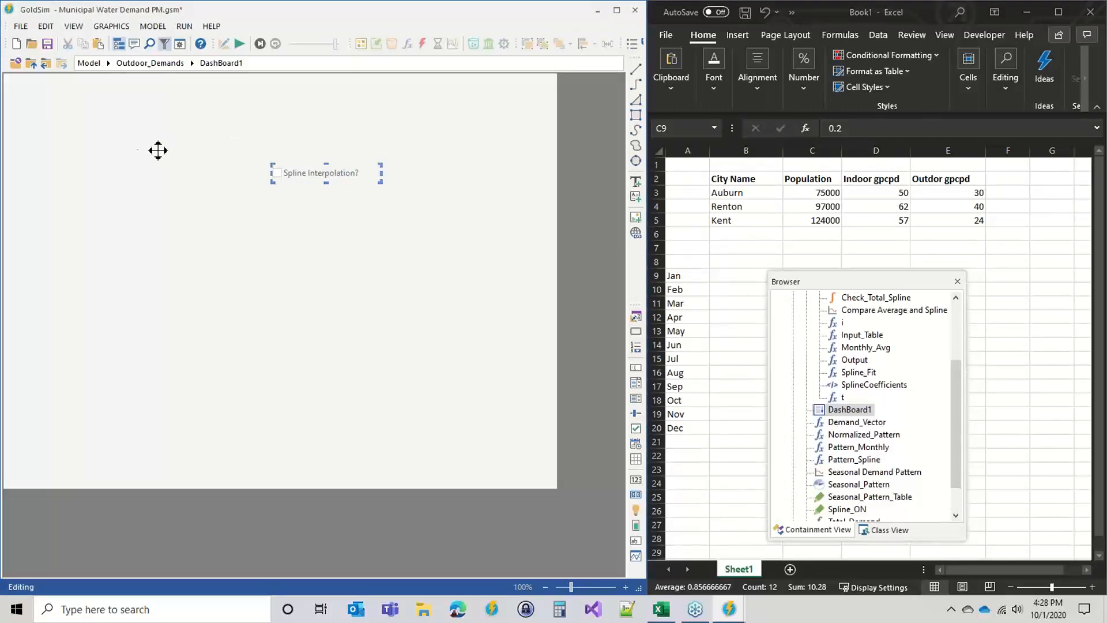
pyautogui.moveTo(158, 150); pyautogui.dragTo(153, 153)
pyautogui.click(395, 300)
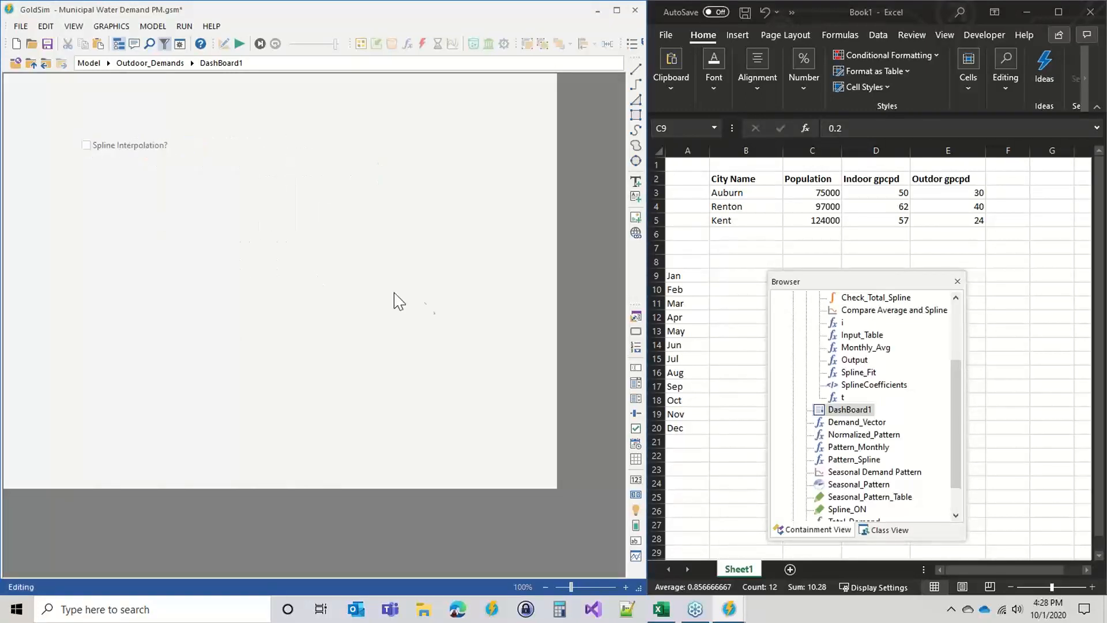
# Back in Outdoor_Demands, move the Seasonal Demand Pattern chart beside the Seasonal_Pattern selector and delete all its results
pyautogui.click(30, 63)
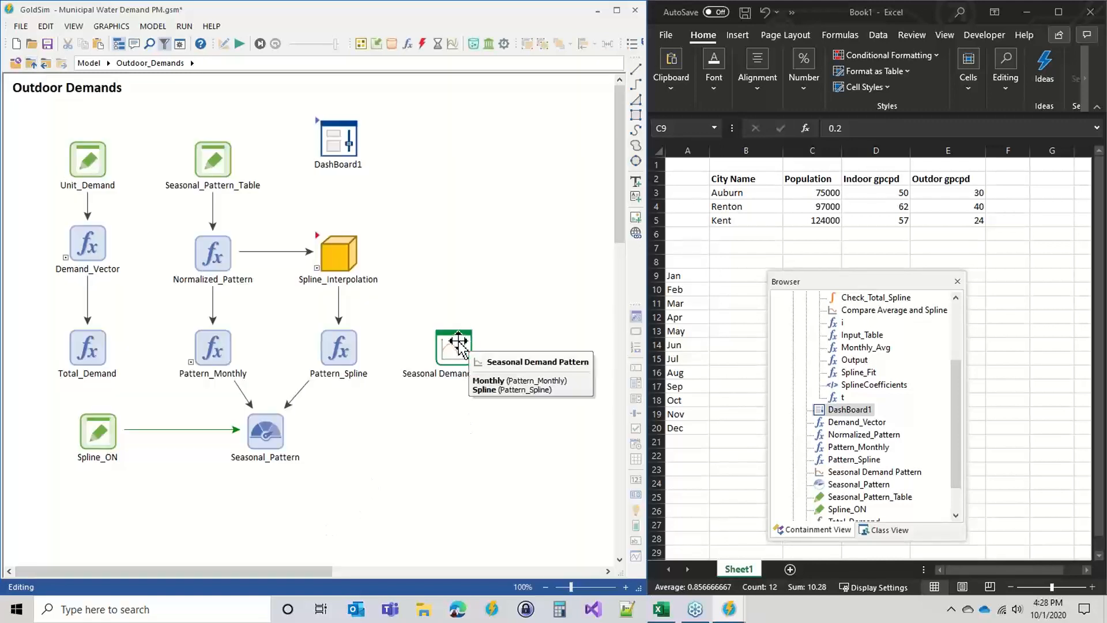
pyautogui.moveTo(462, 346); pyautogui.dragTo(409, 418)
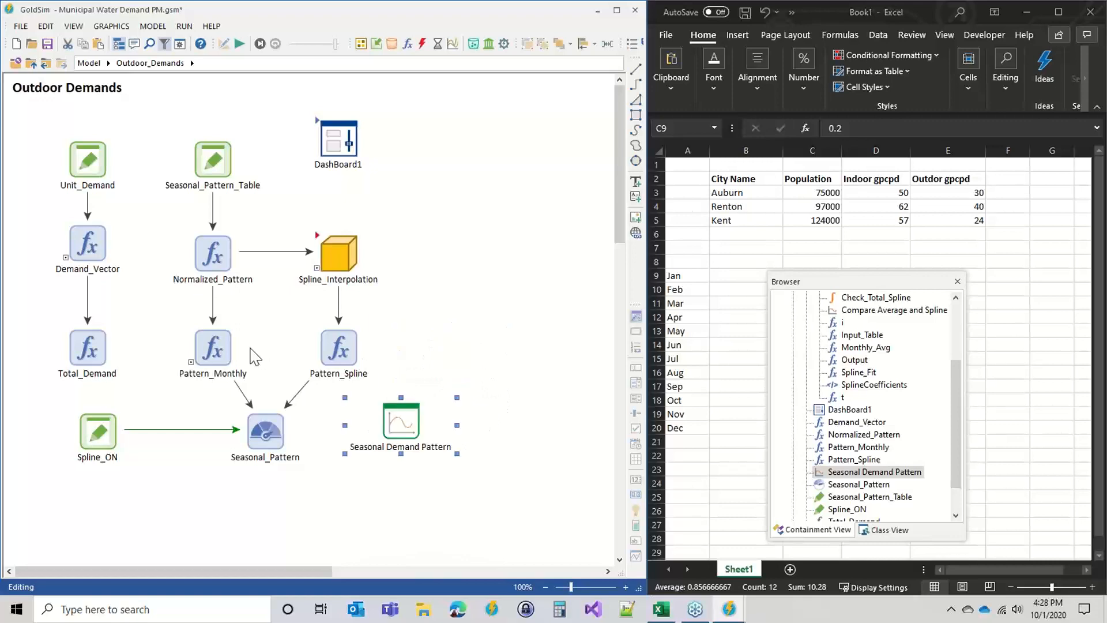
pyautogui.doubleClick(397, 422)
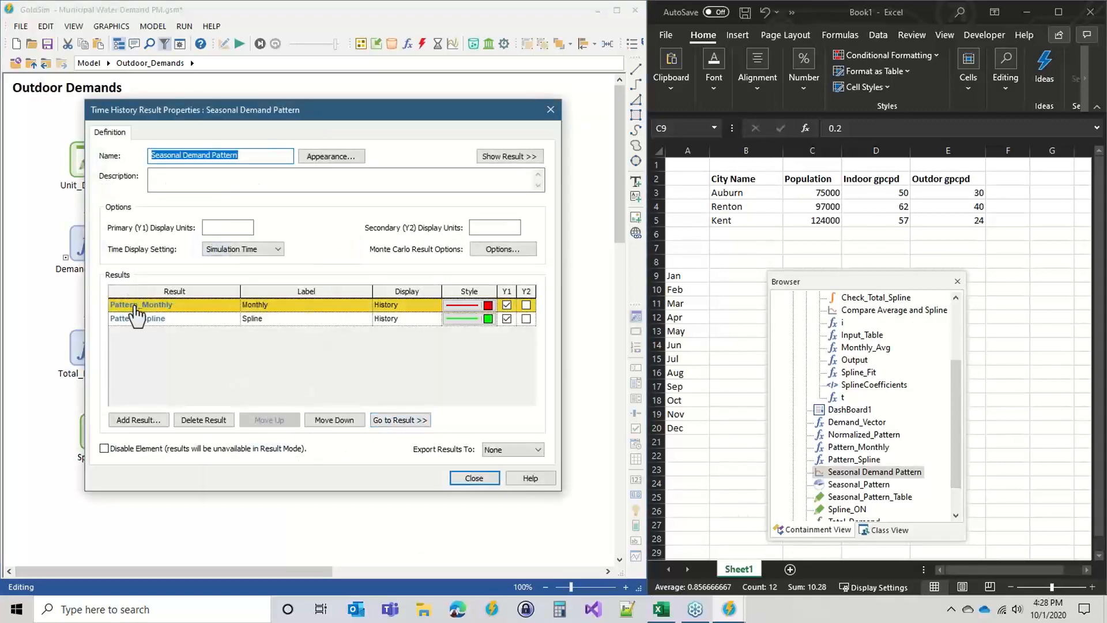
pyautogui.moveTo(336, 105); pyautogui.dragTo(565, 43)
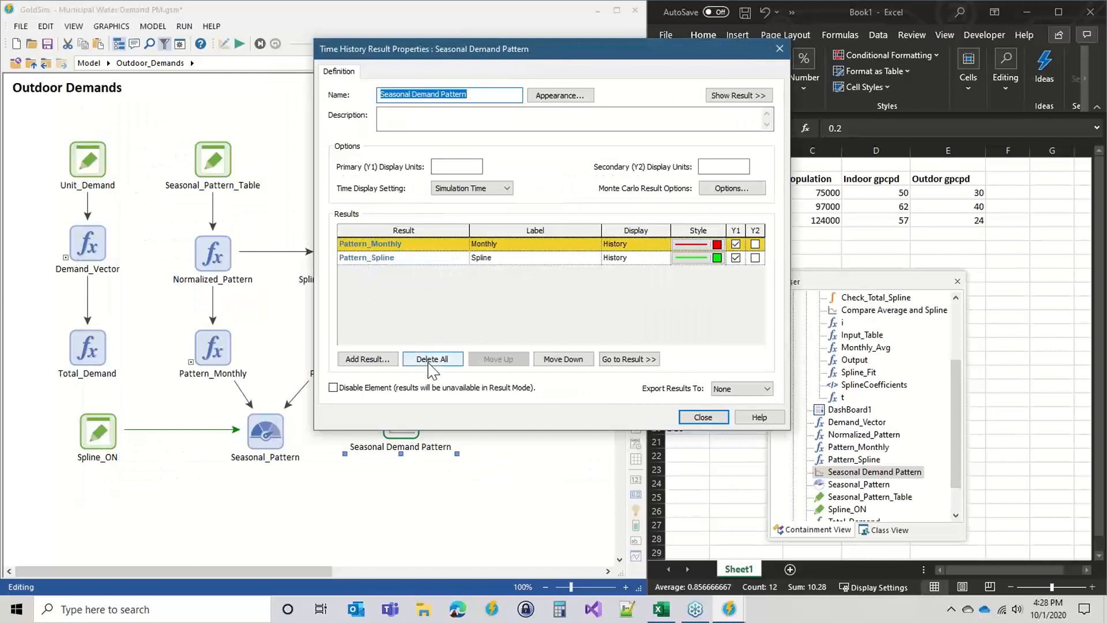
pyautogui.keyDown('ctrl'); pyautogui.click(429, 364); pyautogui.keyUp('ctrl')
pyautogui.click(565, 273)
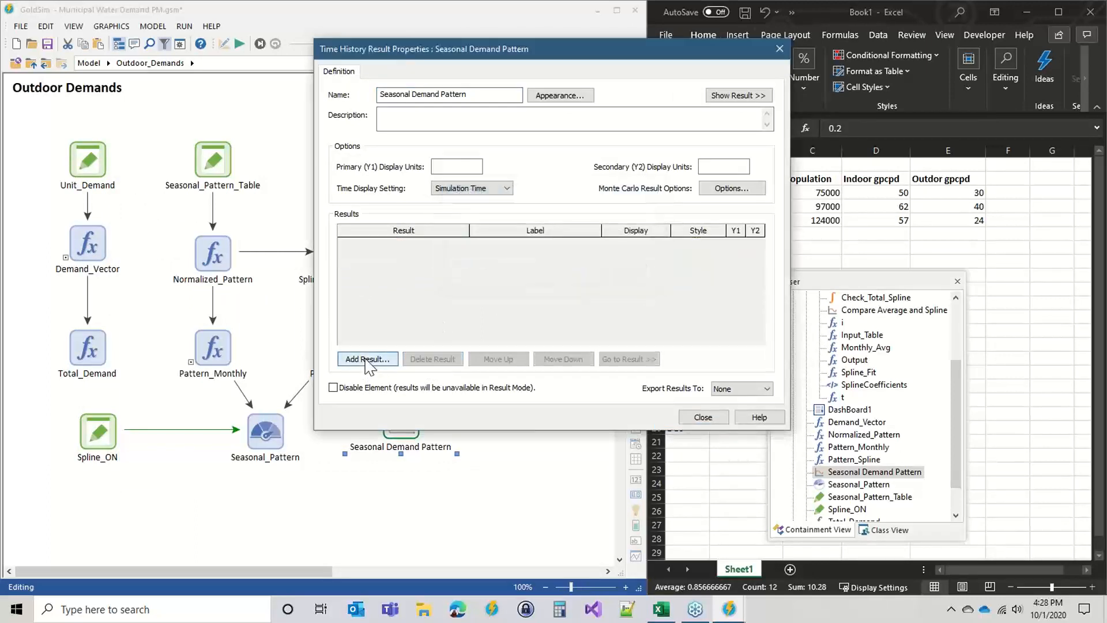
# Add the Seasonal_Pattern output to the Seasonal Demand Pattern chart and remove the underscore from its label
pyautogui.click(367, 359)
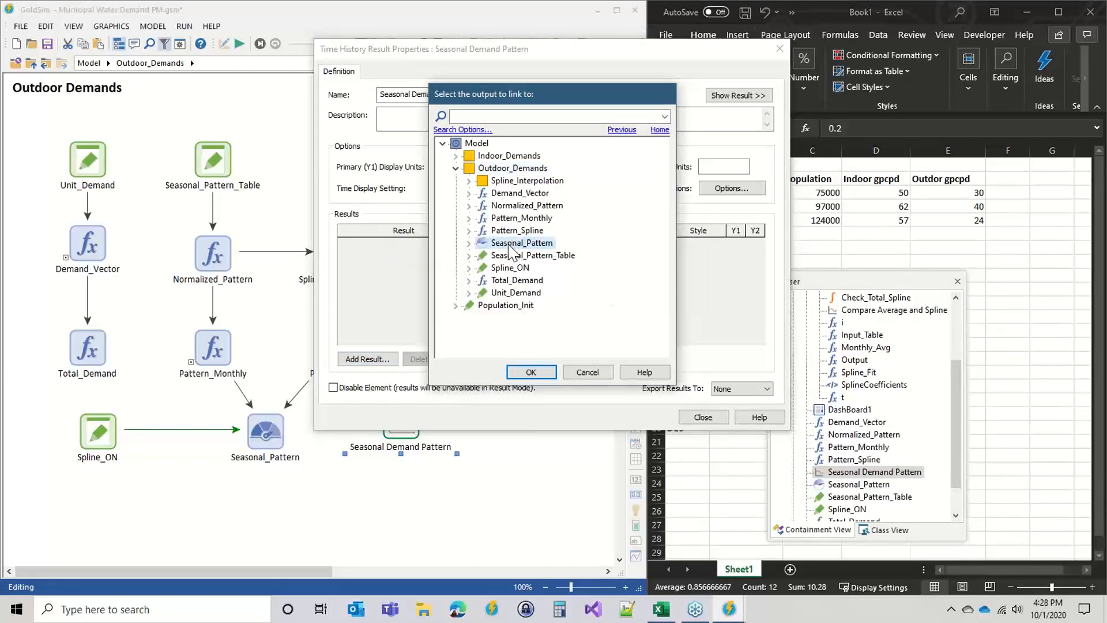
pyautogui.doubleClick(509, 245)
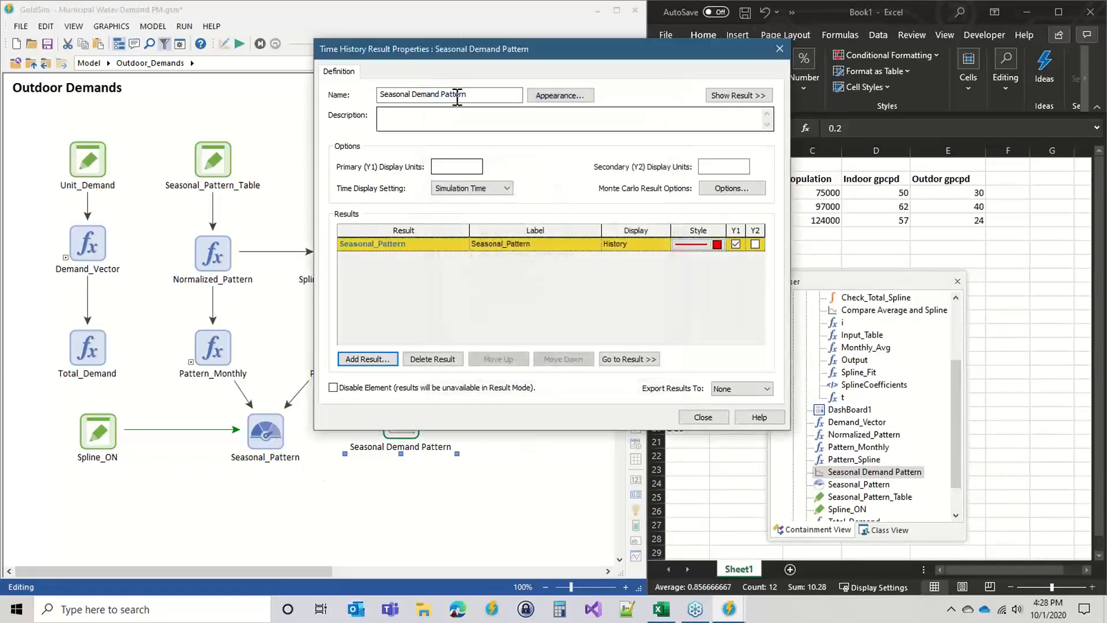
pyautogui.click(515, 243)
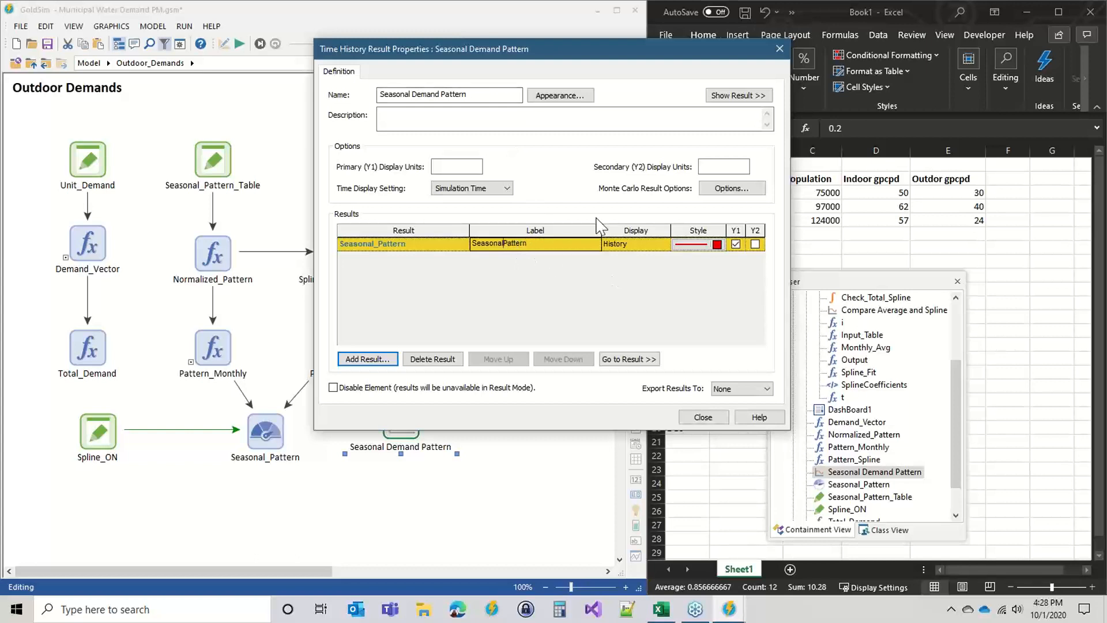
pyautogui.click(703, 417)
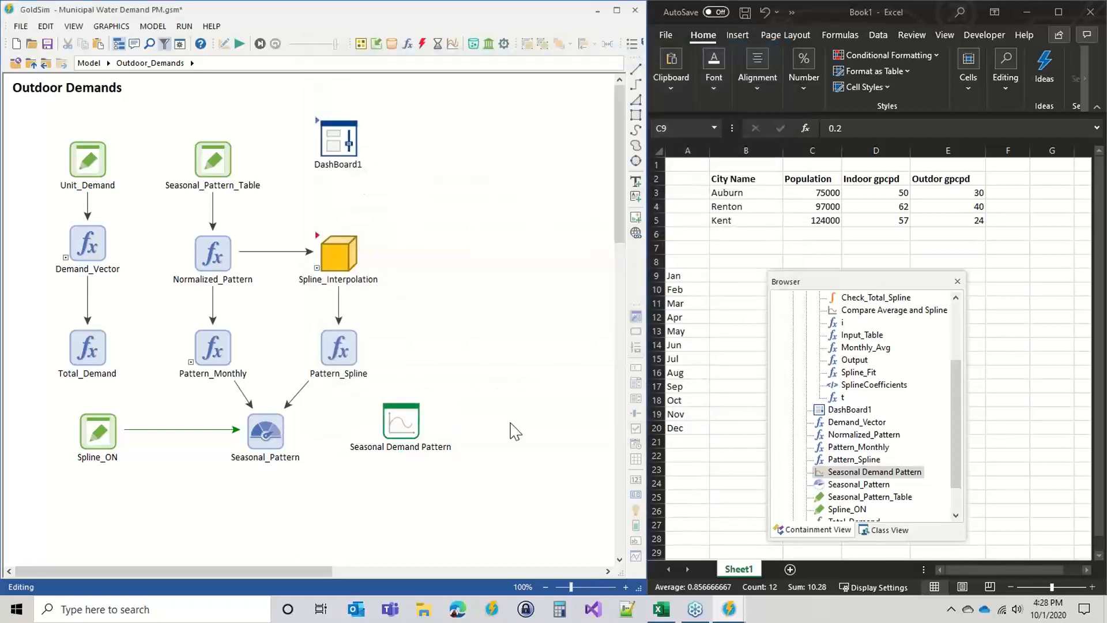
# Add a result window control to DashBoard1 below the check box, sized about 689 by 348
pyautogui.doubleClick(326, 136)
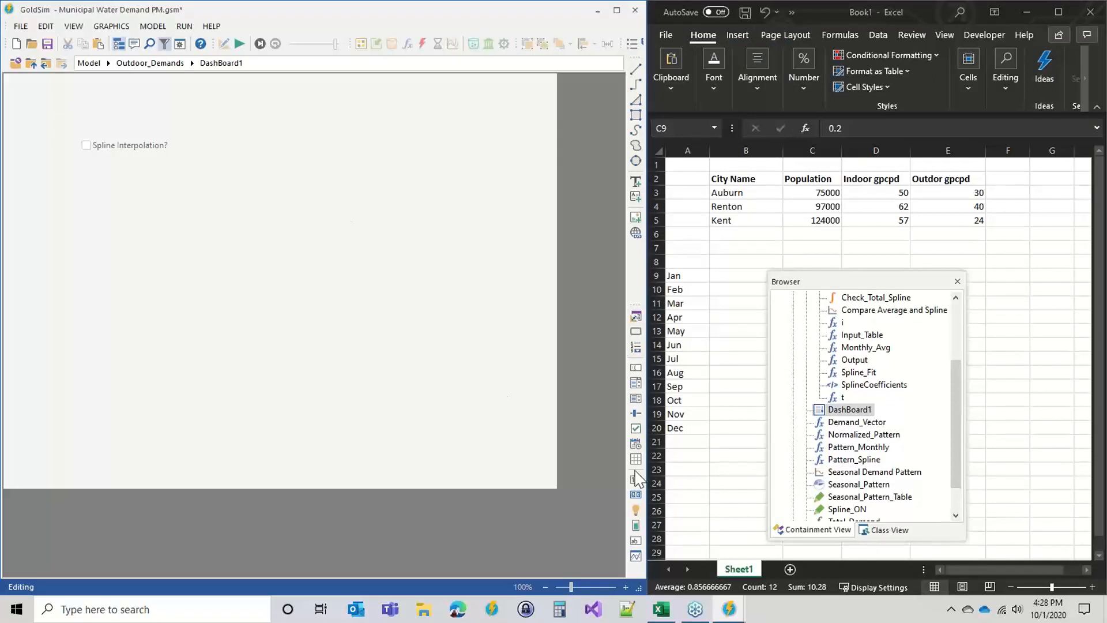
pyautogui.moveTo(635, 557); pyautogui.dragTo(120, 295)
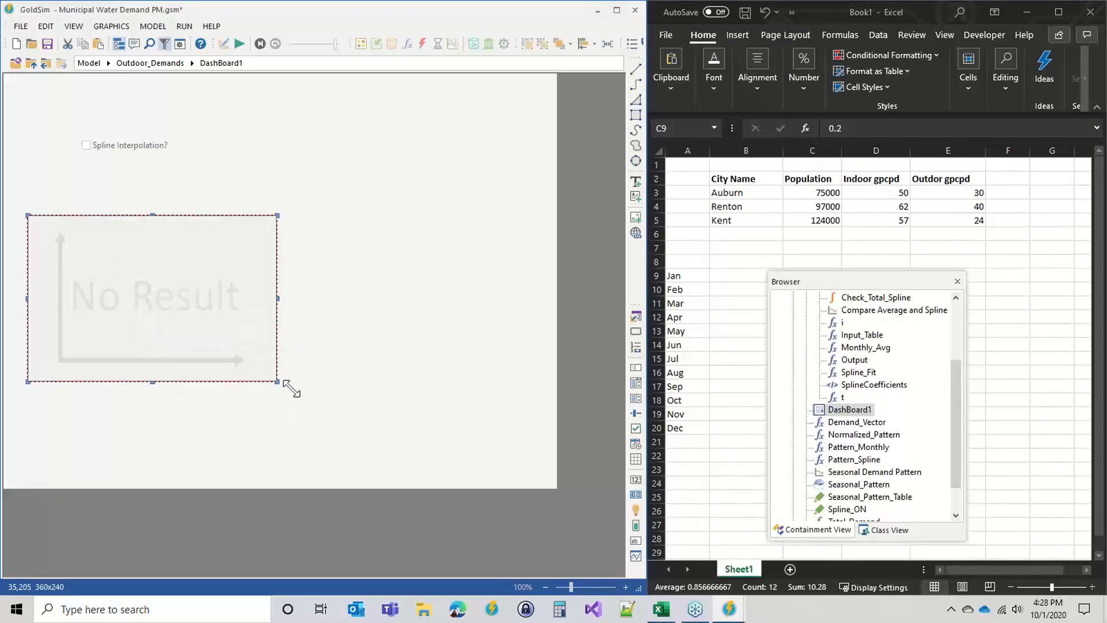
pyautogui.moveTo(490, 457); pyautogui.dragTo(505, 457)
# Link the dashboard's result window control to the Seasonal Demand Pattern chart in Outdoor_Demands
pyautogui.doubleClick(259, 361)
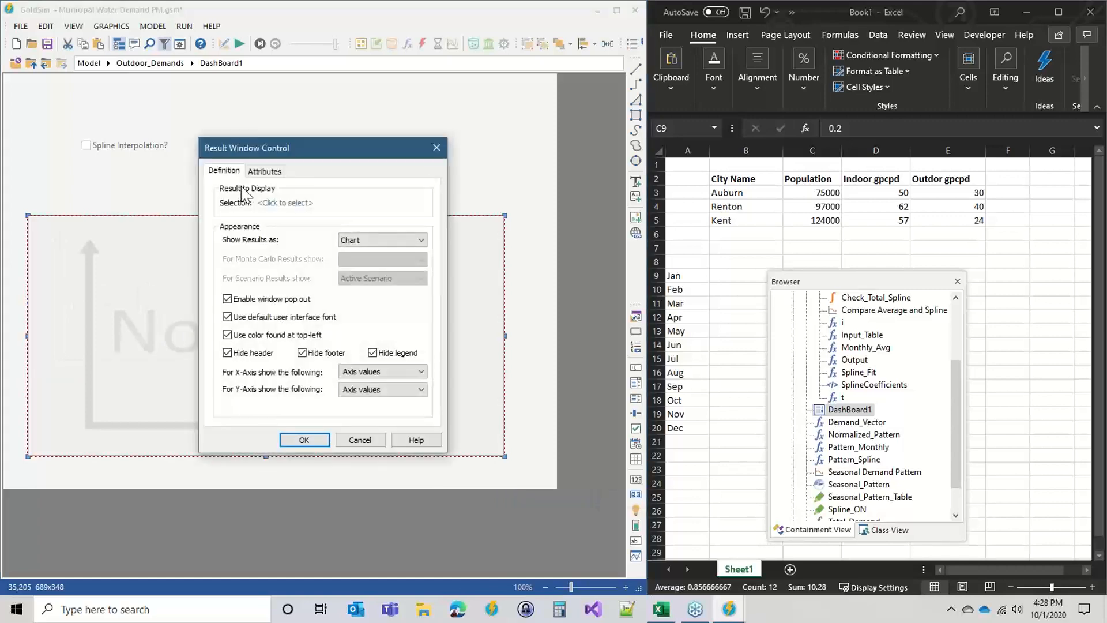
pyautogui.click(282, 203)
pyautogui.doubleClick(286, 257)
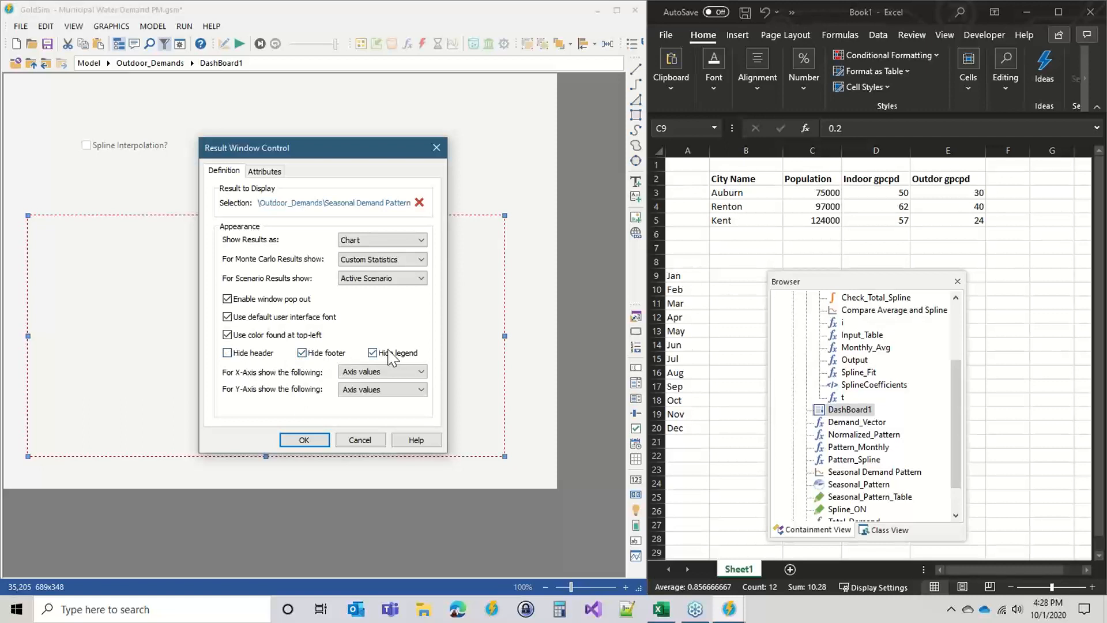
# Show the result window's header, display axis title and values for X but only axis values for Y, and apply the settings
pyautogui.click(382, 372)
pyautogui.click(372, 384)
pyautogui.click(375, 390)
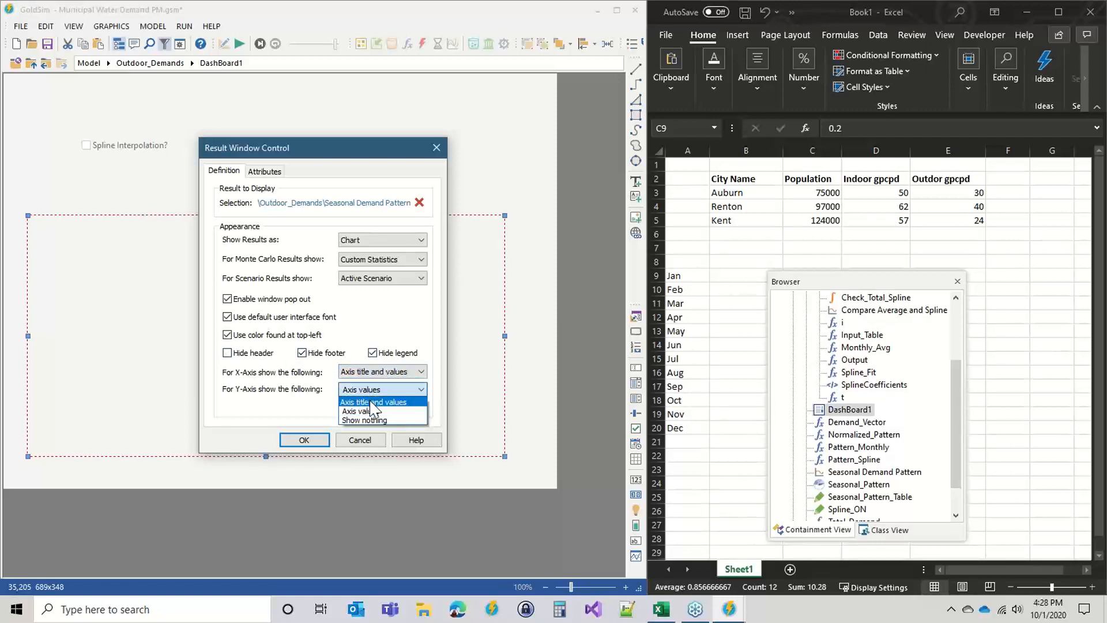
pyautogui.click(372, 402)
pyautogui.click(375, 375)
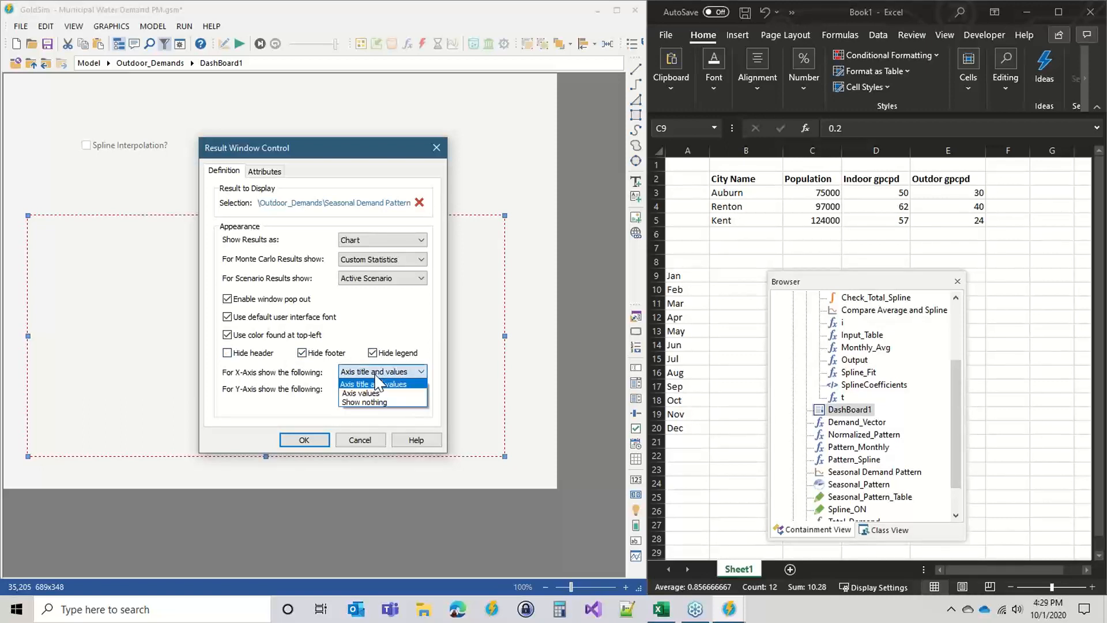
pyautogui.click(374, 384)
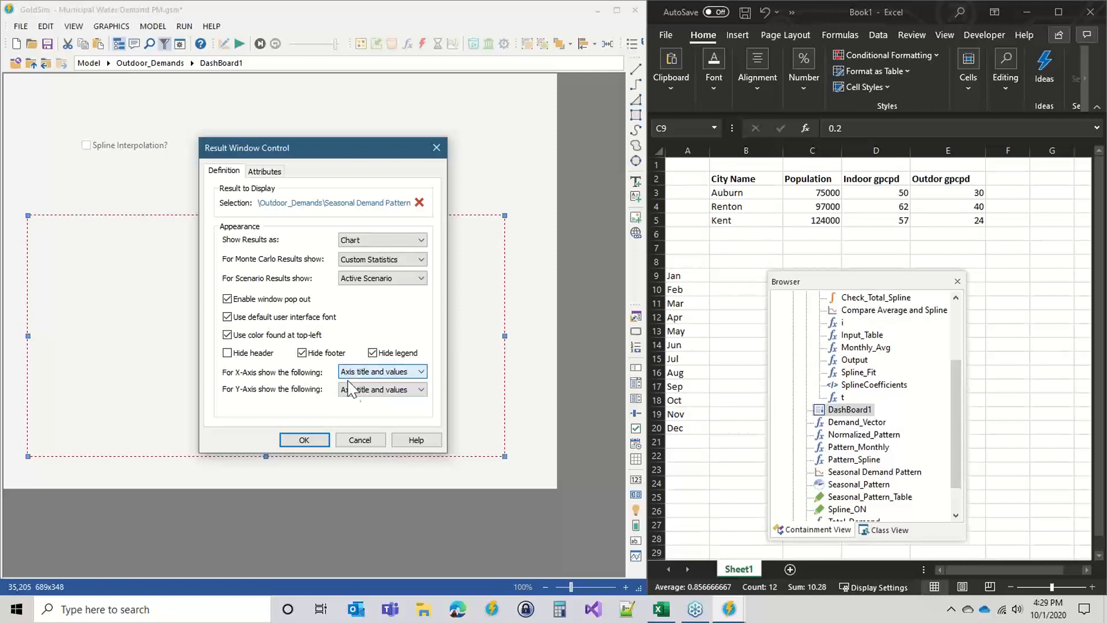
pyautogui.click(356, 395)
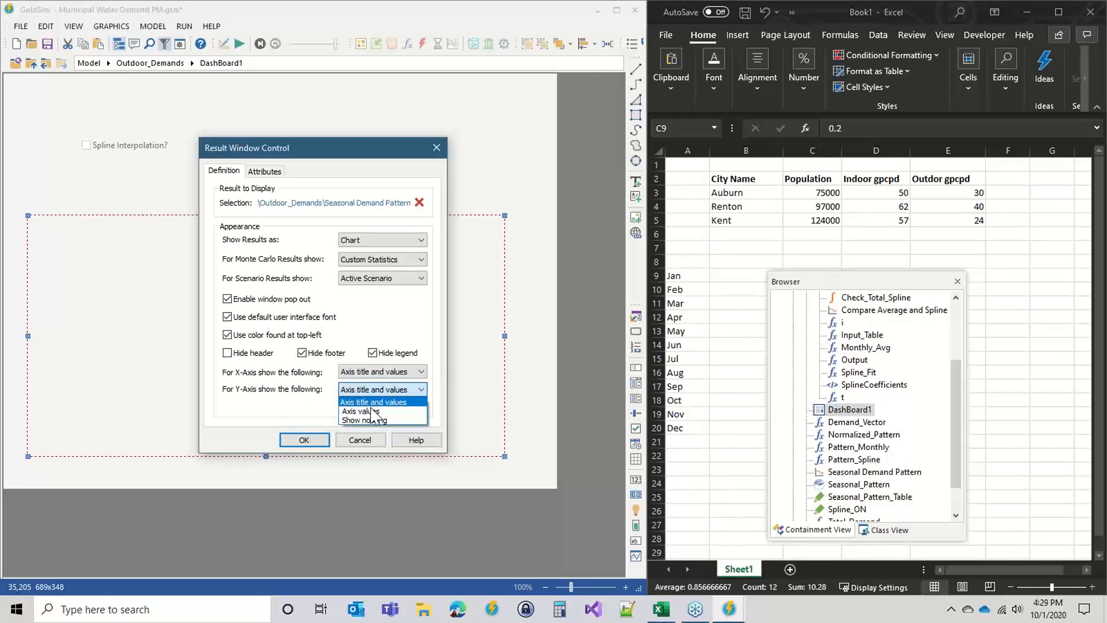
pyautogui.click(368, 411)
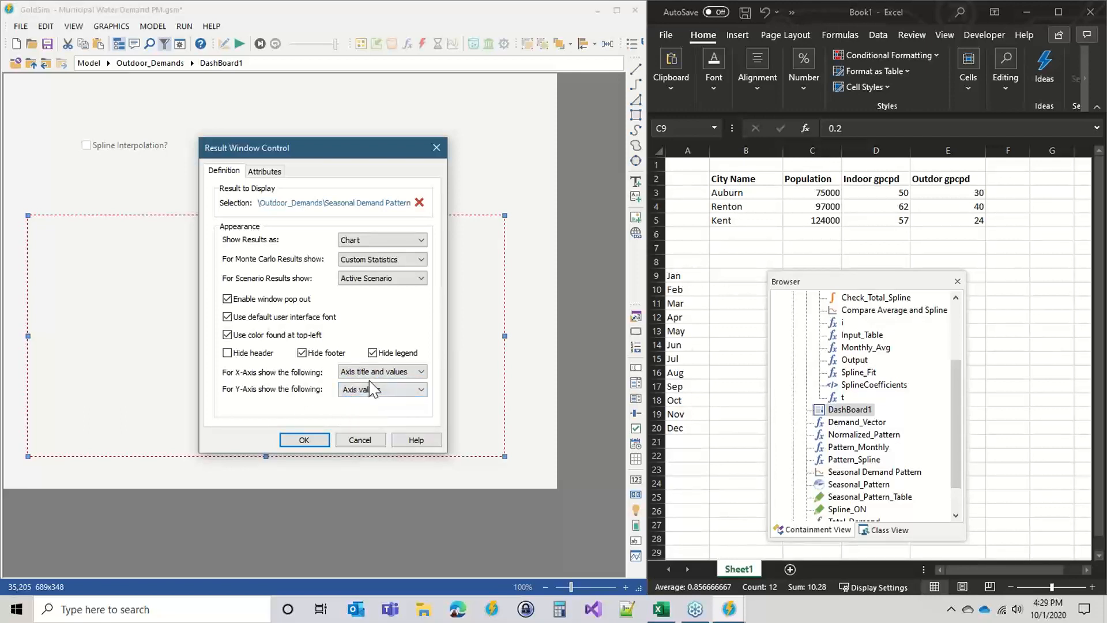
pyautogui.click(303, 440)
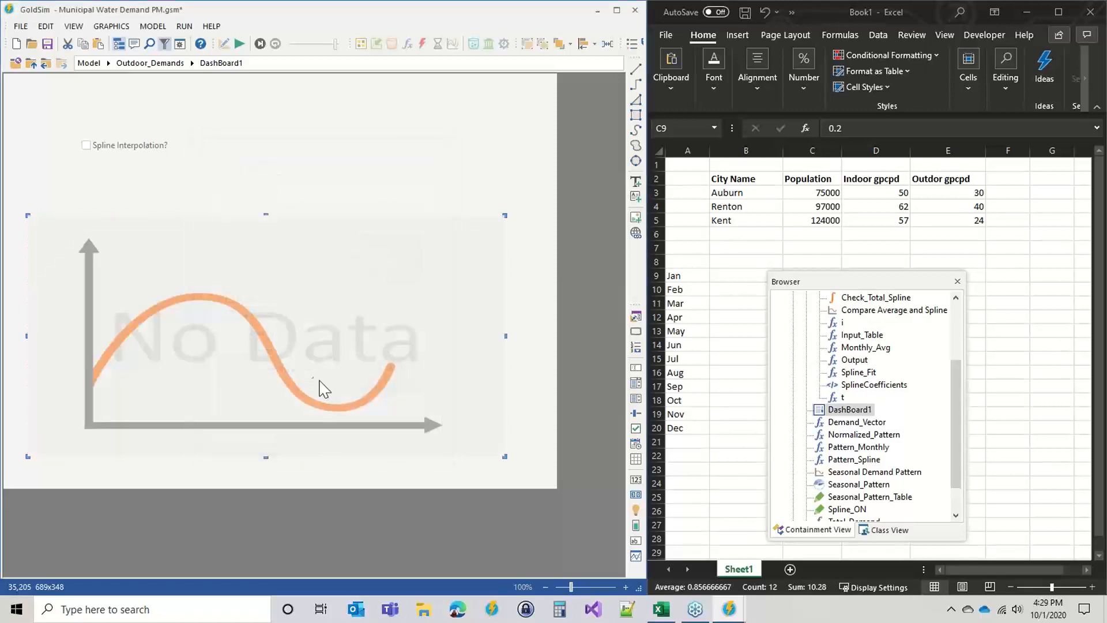
# Run the model with spline interpolation off to view the monthly pattern on the dashboard, and return to edit mode
pyautogui.click(240, 45)
pyautogui.click(322, 322)
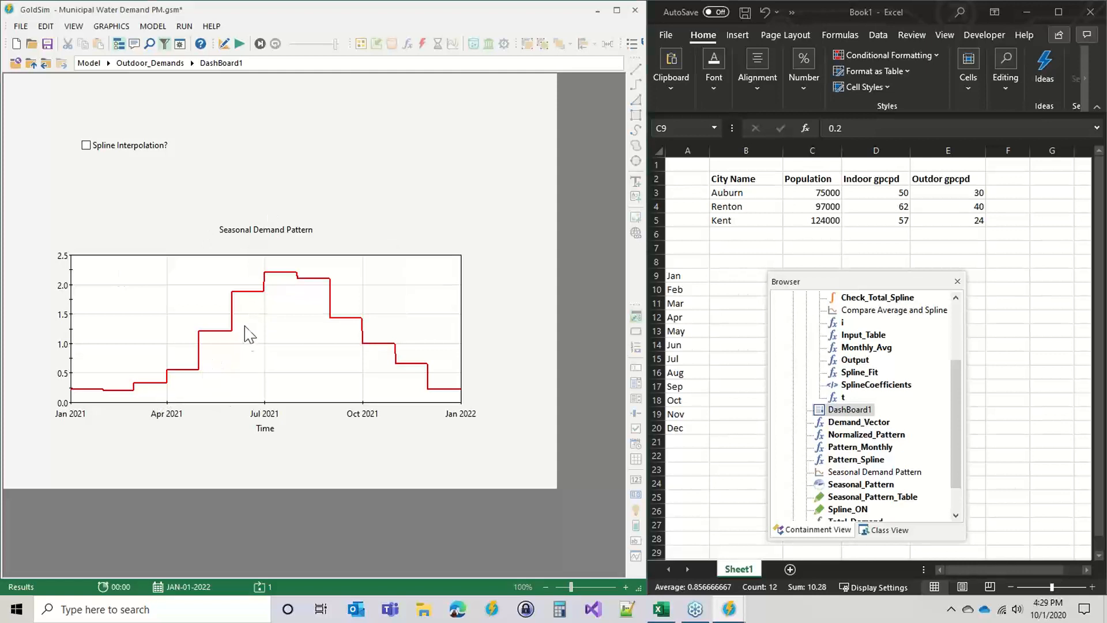
pyautogui.press('F4')
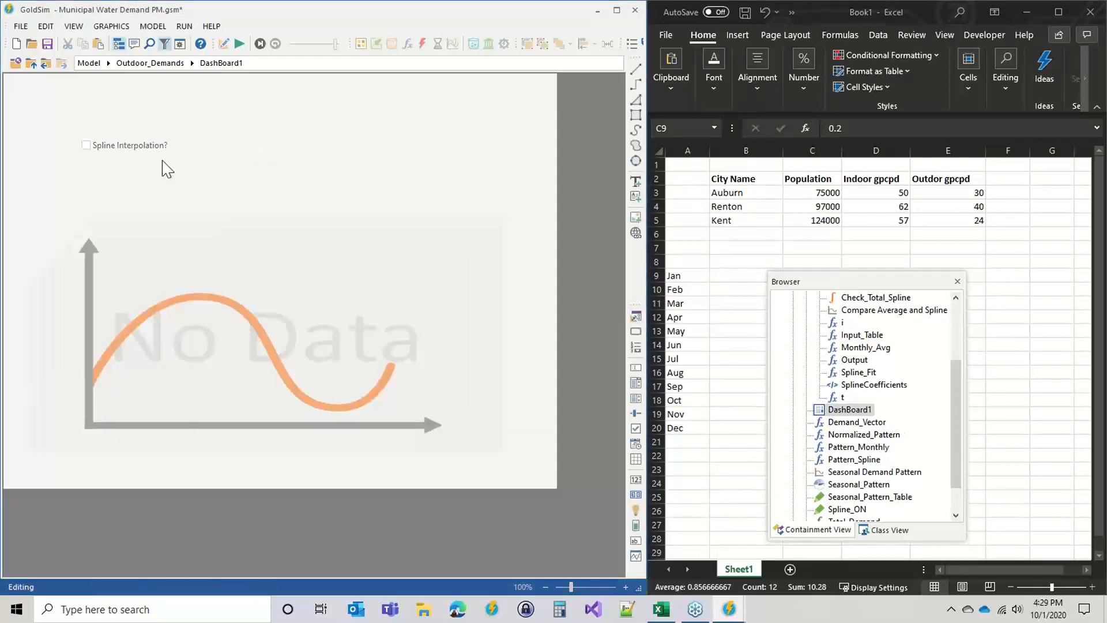
# Turn on Spline Interpolation on the dashboard and rerun the model
pyautogui.click(85, 146)
pyautogui.click(240, 43)
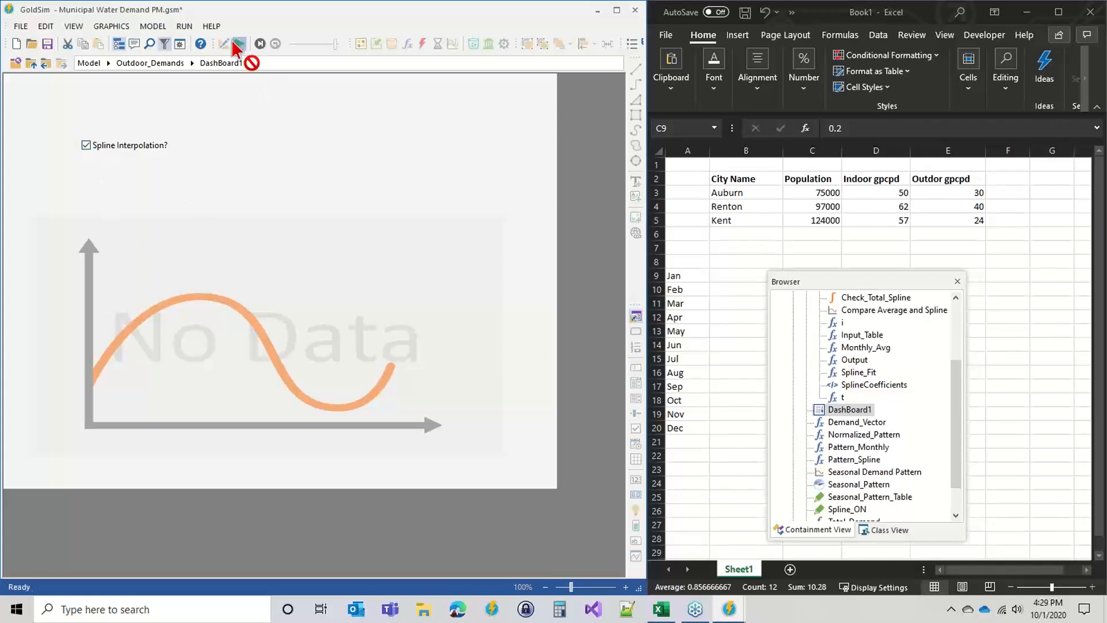
pyautogui.click(323, 321)
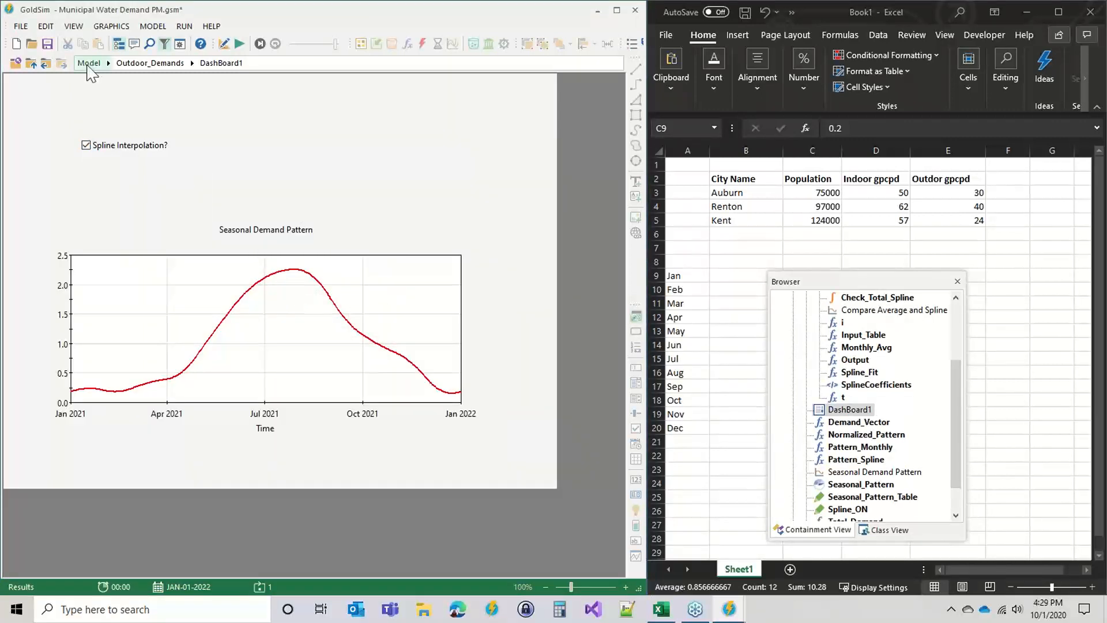
# Back in Outdoor_Demands in edit mode, move the Unit_Demand, Demand_Vector and Total_Demand column to the far right and shift the seasonal pattern elements left
pyautogui.click(32, 63)
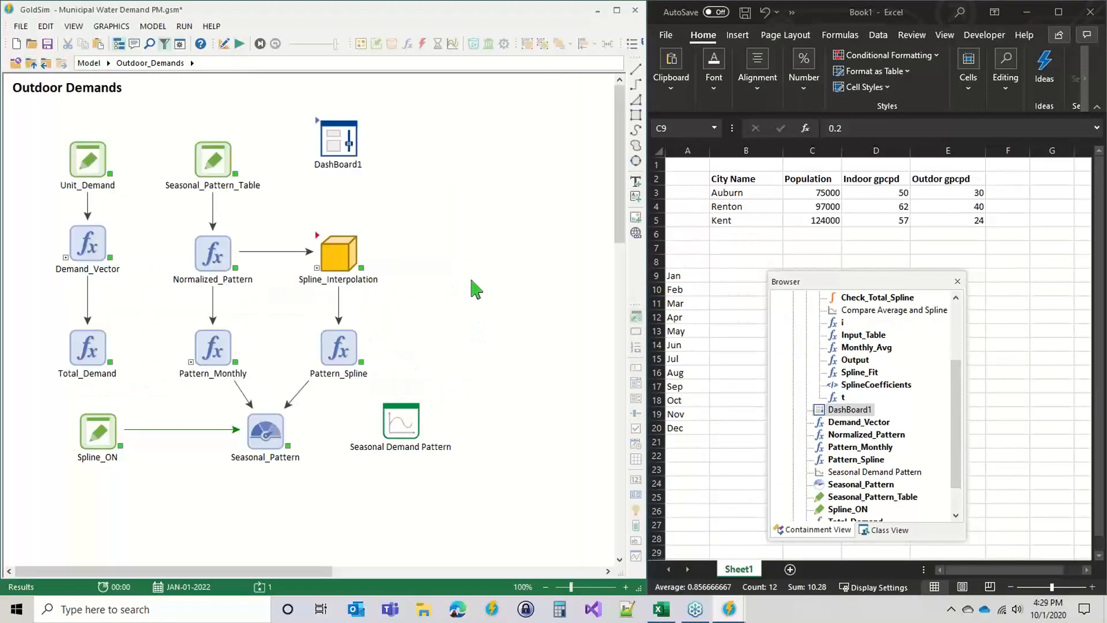
pyautogui.press('F4')
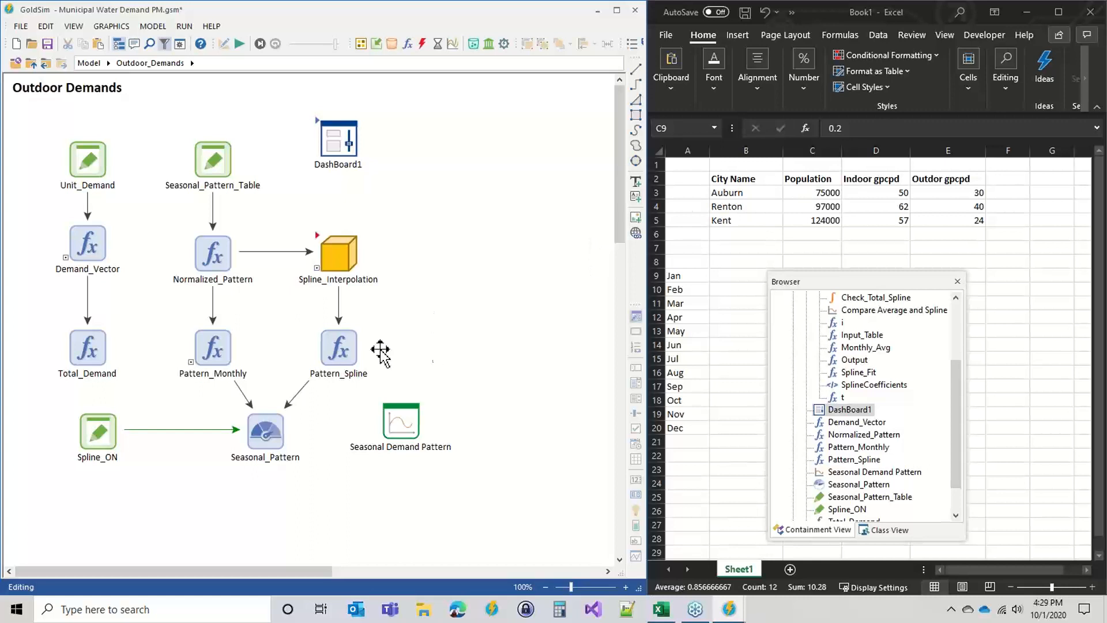
pyautogui.moveTo(144, 121); pyautogui.dragTo(21, 397)
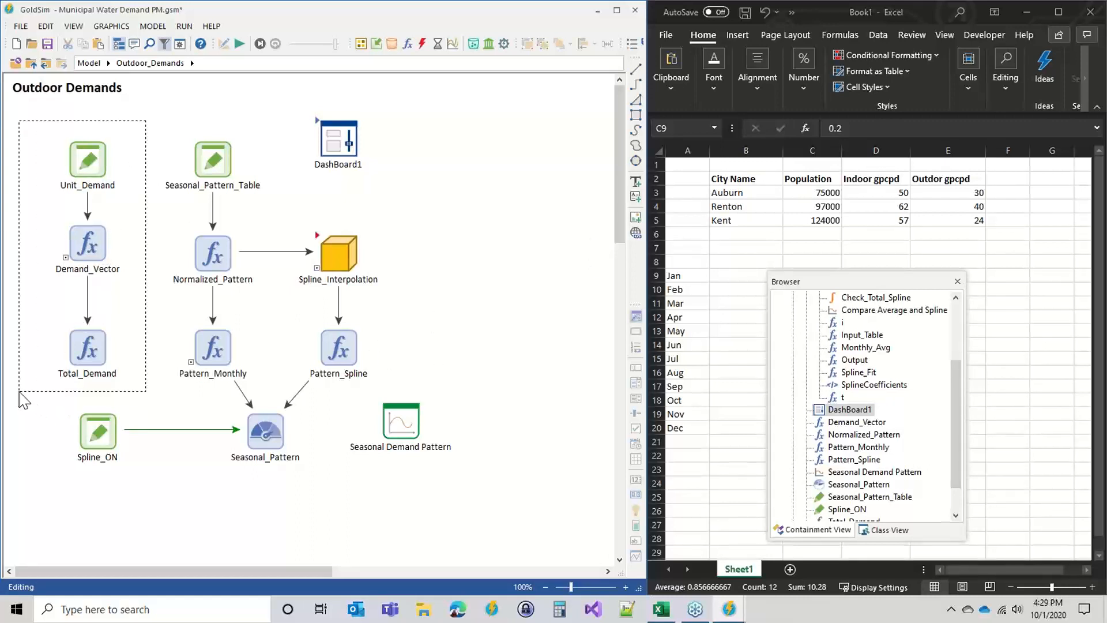
pyautogui.moveTo(85, 356); pyautogui.dragTo(524, 347)
pyautogui.moveTo(486, 499); pyautogui.dragTo(56, 119)
pyautogui.moveTo(213, 167); pyautogui.dragTo(150, 167)
pyautogui.click(358, 216)
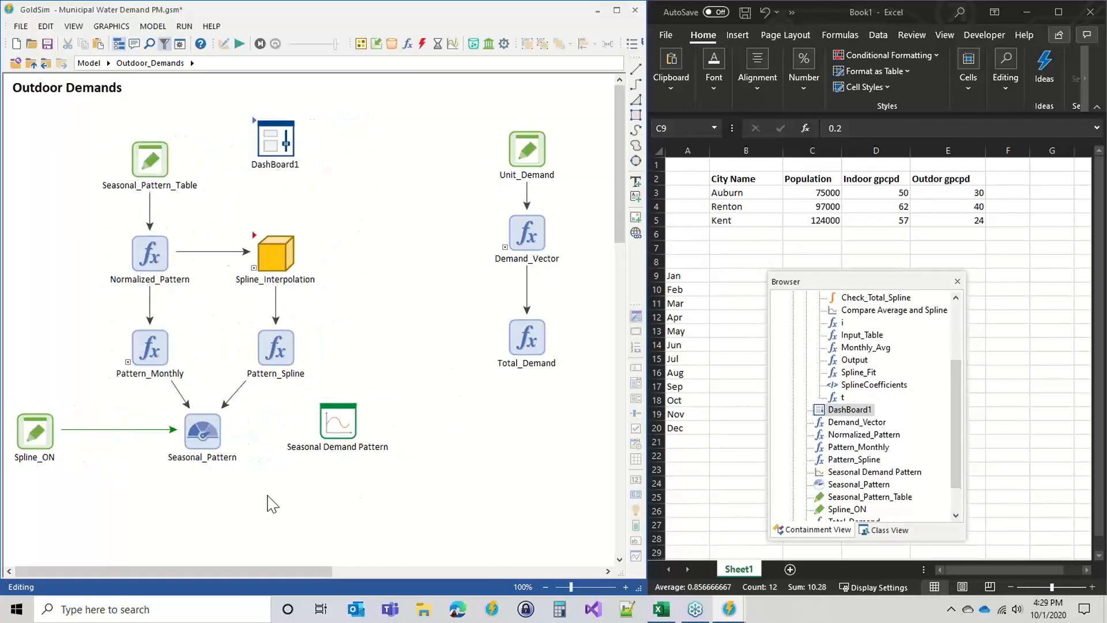
# Move the Seasonal Demand Pattern chart beside DashBoard1 and place the Unit_Demand column directly below the chart
pyautogui.moveTo(339, 425); pyautogui.dragTo(391, 149)
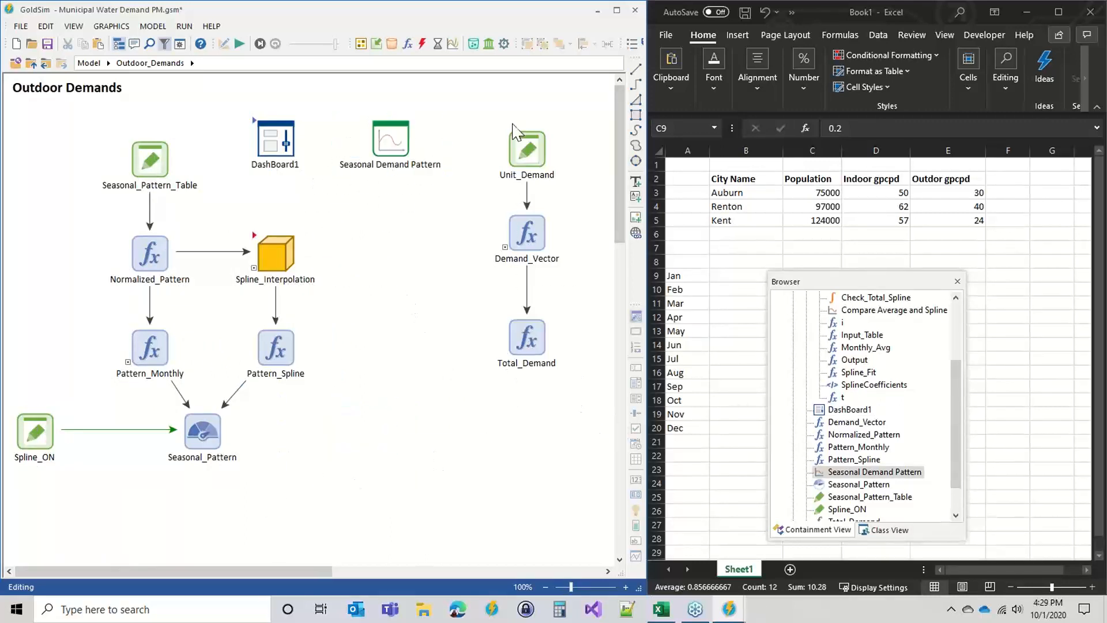
pyautogui.moveTo(526, 149); pyautogui.dragTo(391, 217)
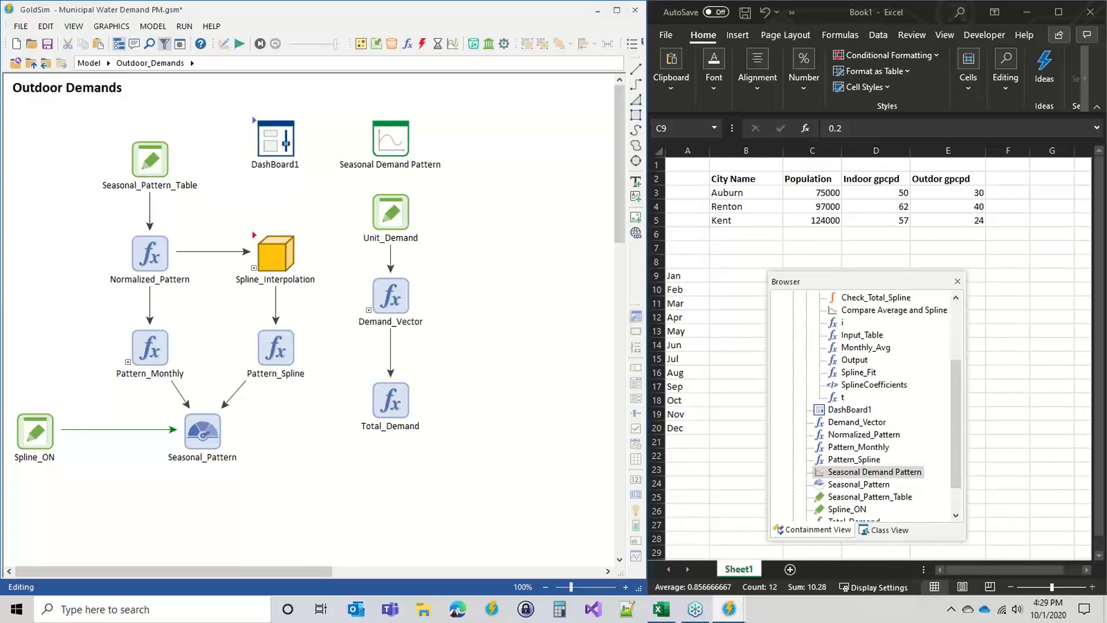
pyautogui.click(1060, 463)
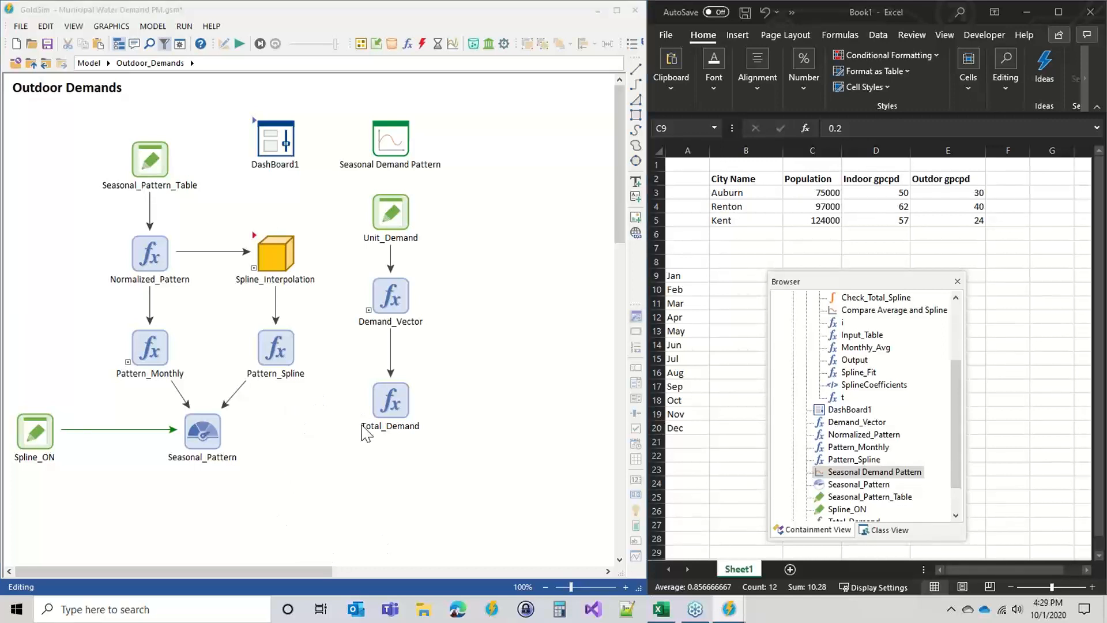
# Move Total_Demand to the right of Demand_Vector, level with it
pyautogui.click(382, 419)
pyautogui.click(194, 427)
pyautogui.moveTo(384, 398); pyautogui.dragTo(502, 301)
pyautogui.click(384, 294)
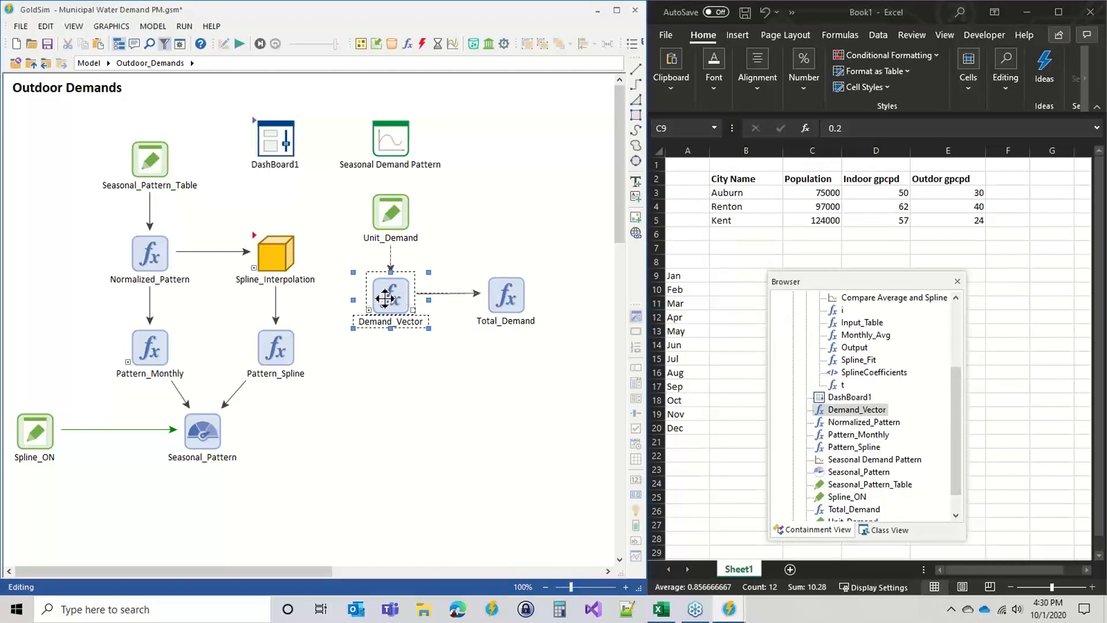
pyautogui.click(405, 390)
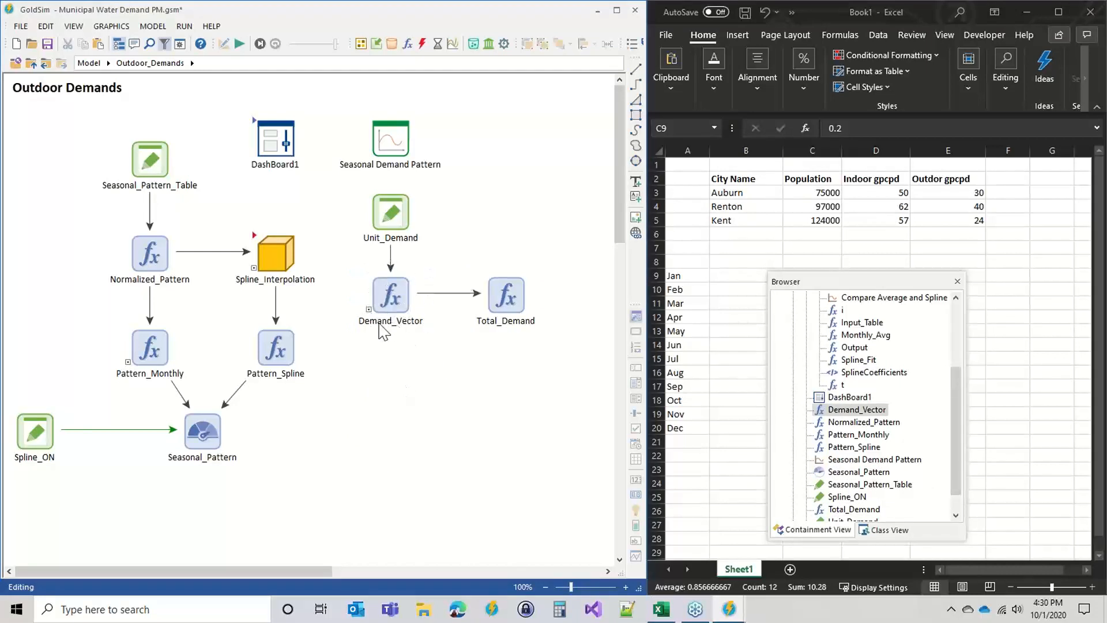
pyautogui.click(208, 436)
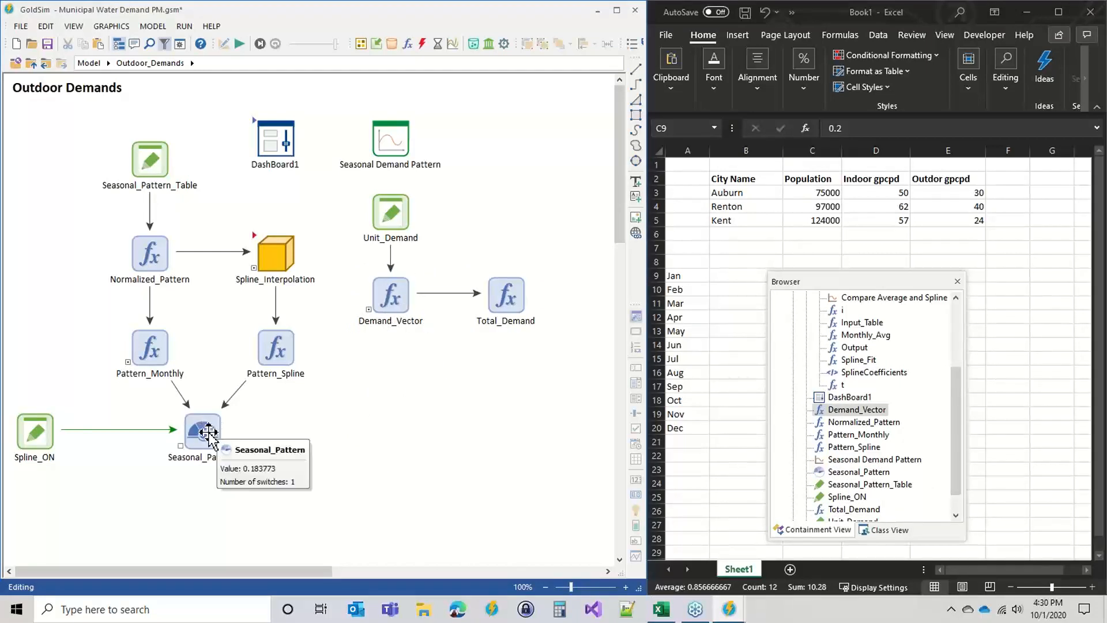
pyautogui.click(330, 542)
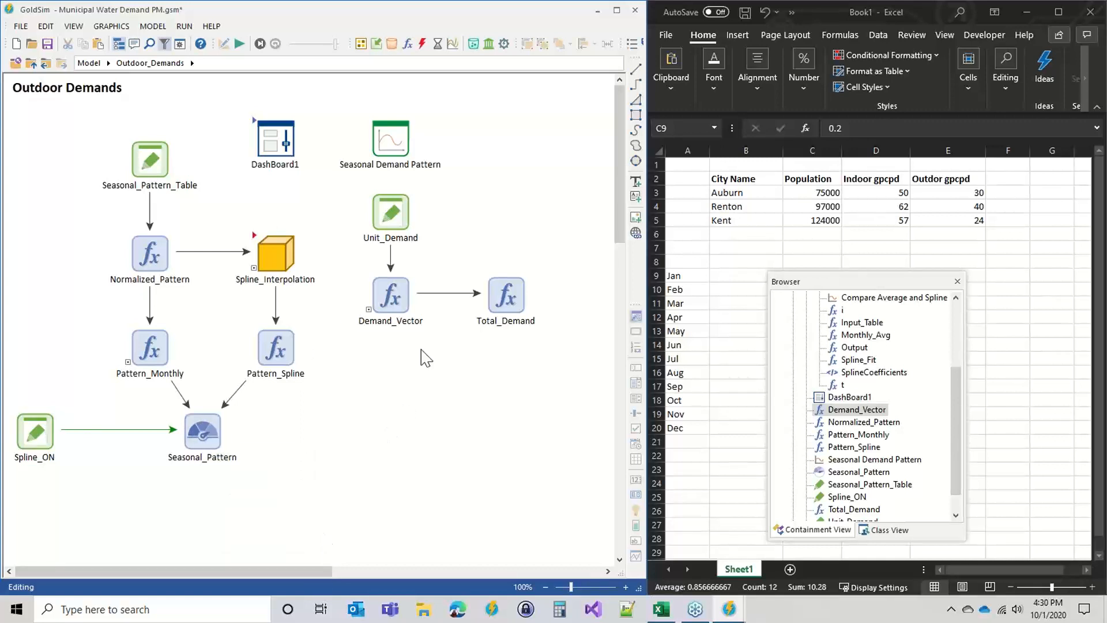
pyautogui.click(412, 293)
pyautogui.click(407, 44)
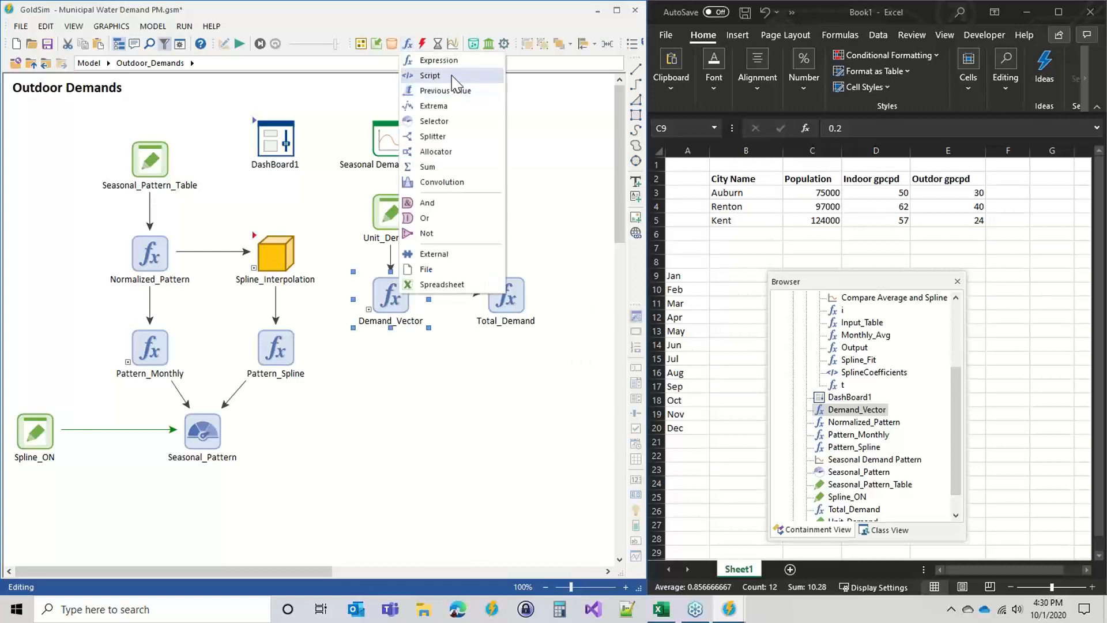
pyautogui.click(439, 60)
pyautogui.click(391, 435)
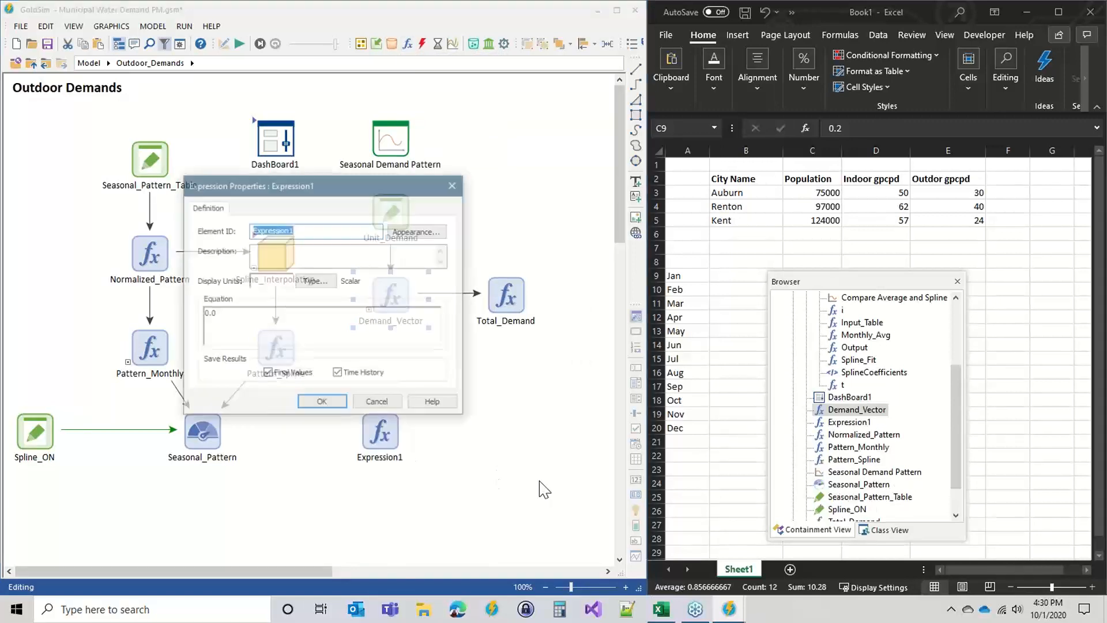
pyautogui.write('Dena')
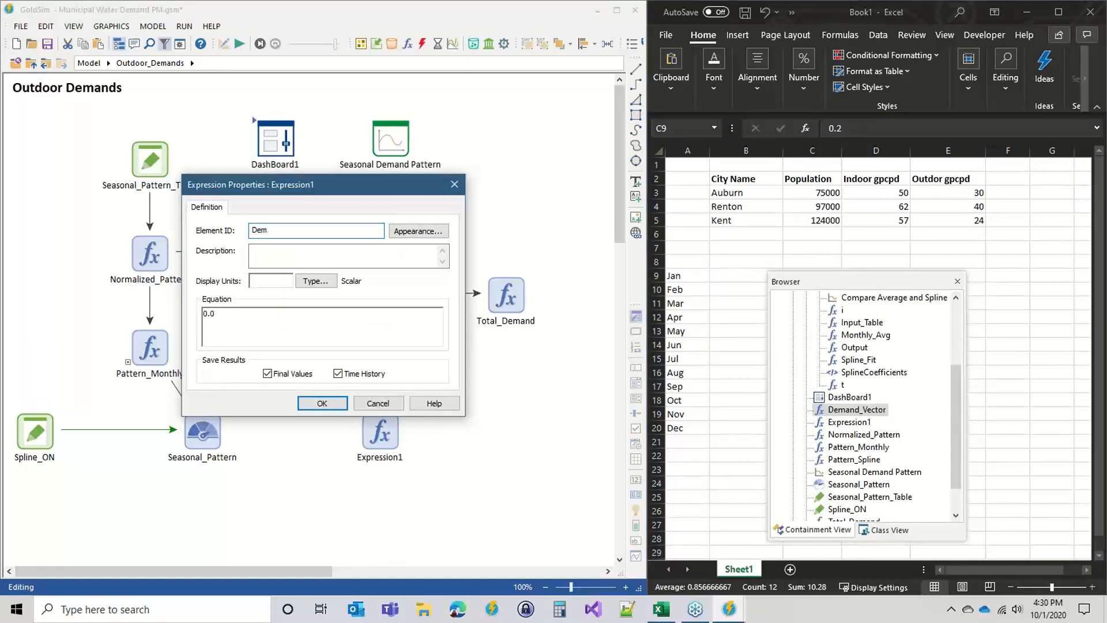
pyautogui.moveTo(363, 187); pyautogui.dragTo(257, 133)
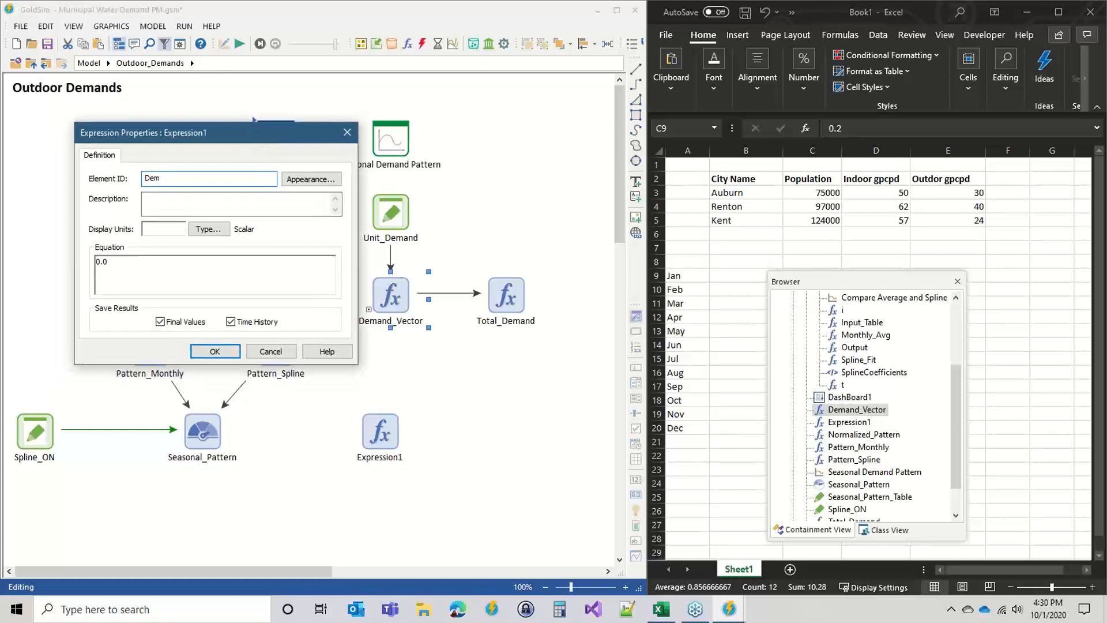
pyautogui.press('Return')
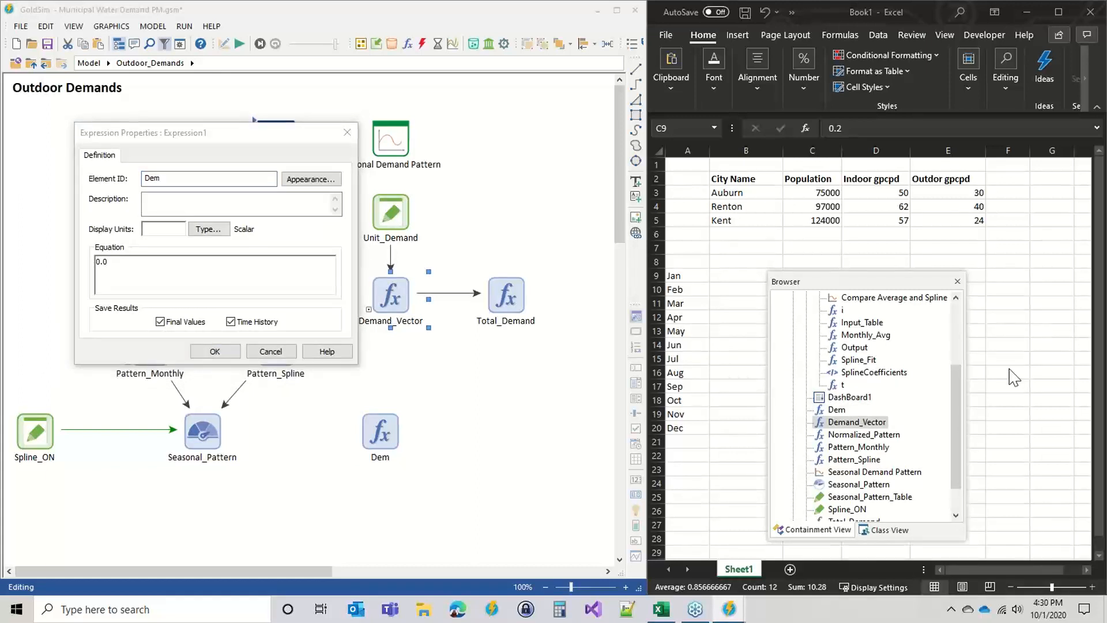
pyautogui.click(271, 352)
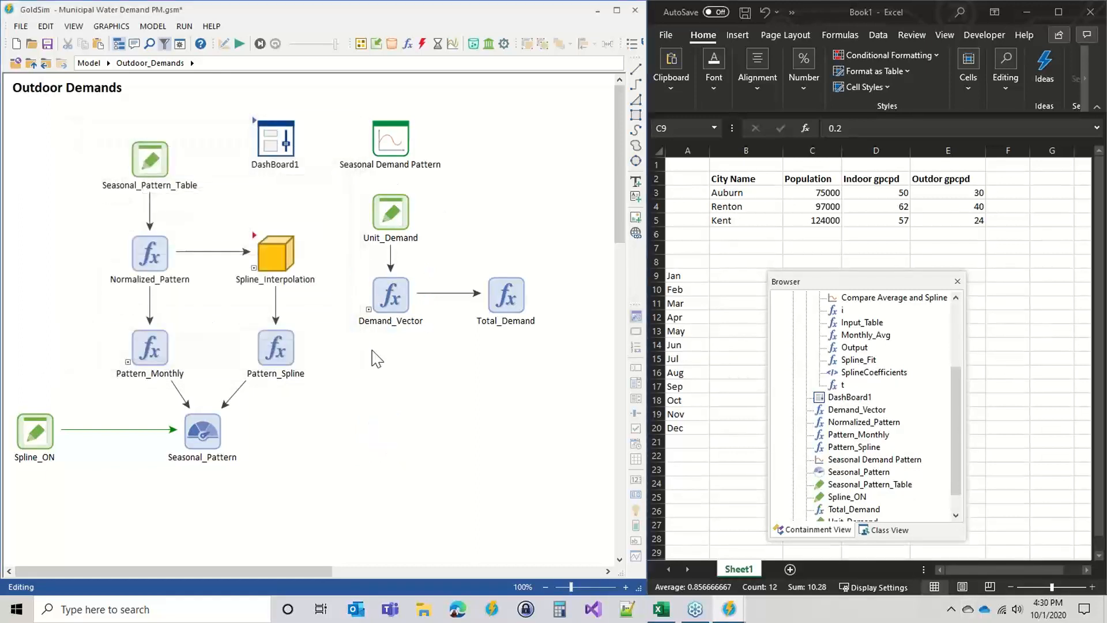
# Multiply the Demand_Vector equation by Seasonal_Pattern so it reads Population_Init * Unit_Demand * Seasonal_Pattern
pyautogui.doubleClick(398, 297)
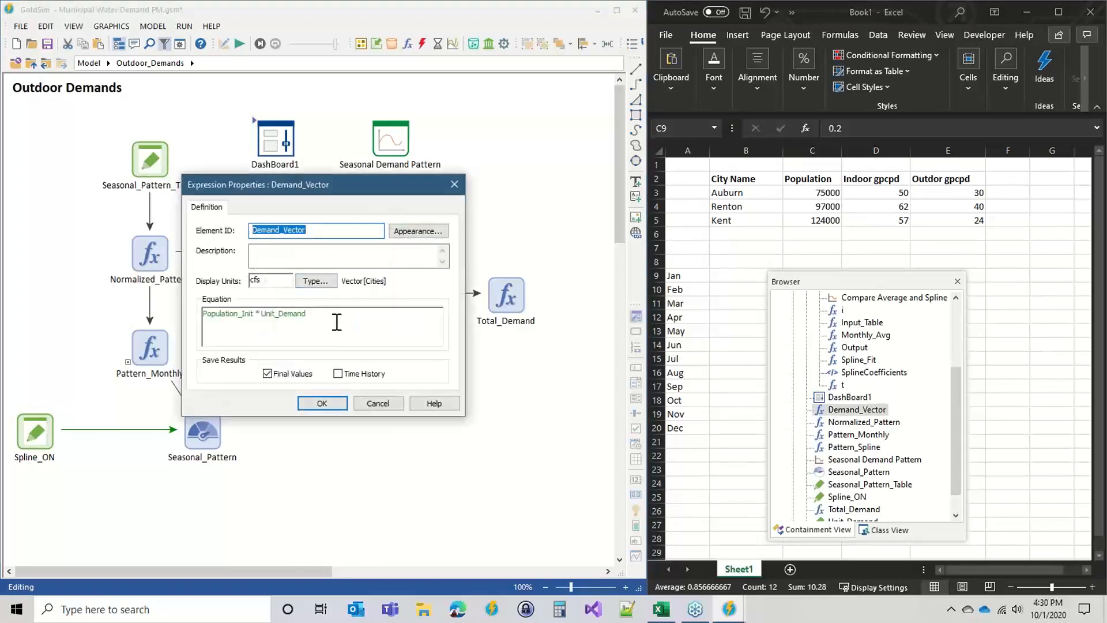
pyautogui.moveTo(414, 321)
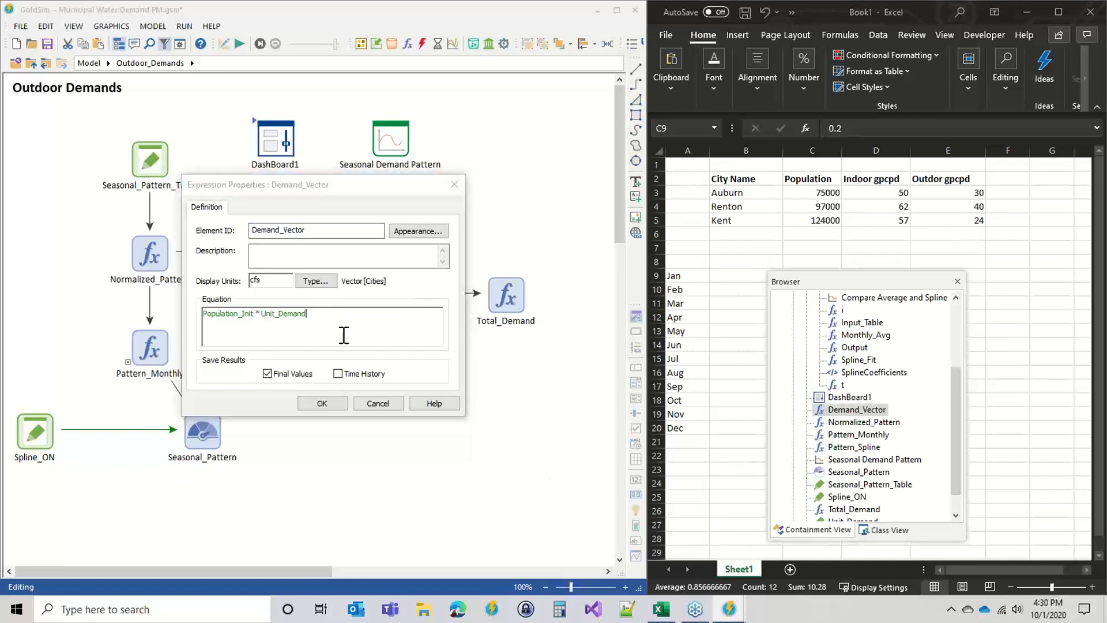
pyautogui.moveTo(343, 335)
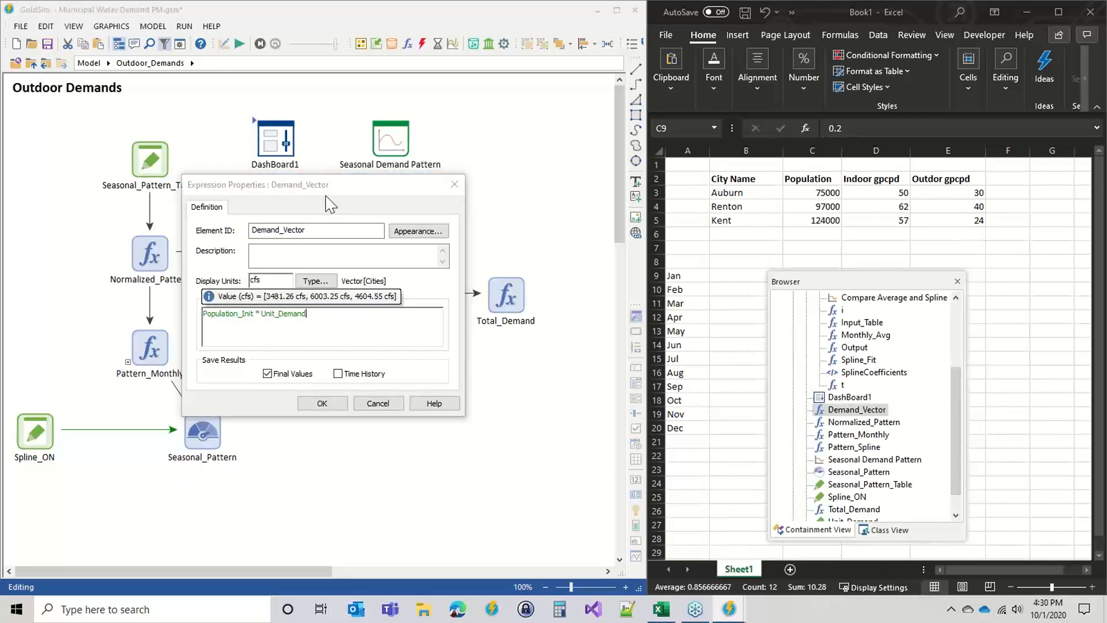
pyautogui.moveTo(326, 188); pyautogui.dragTo(609, 122)
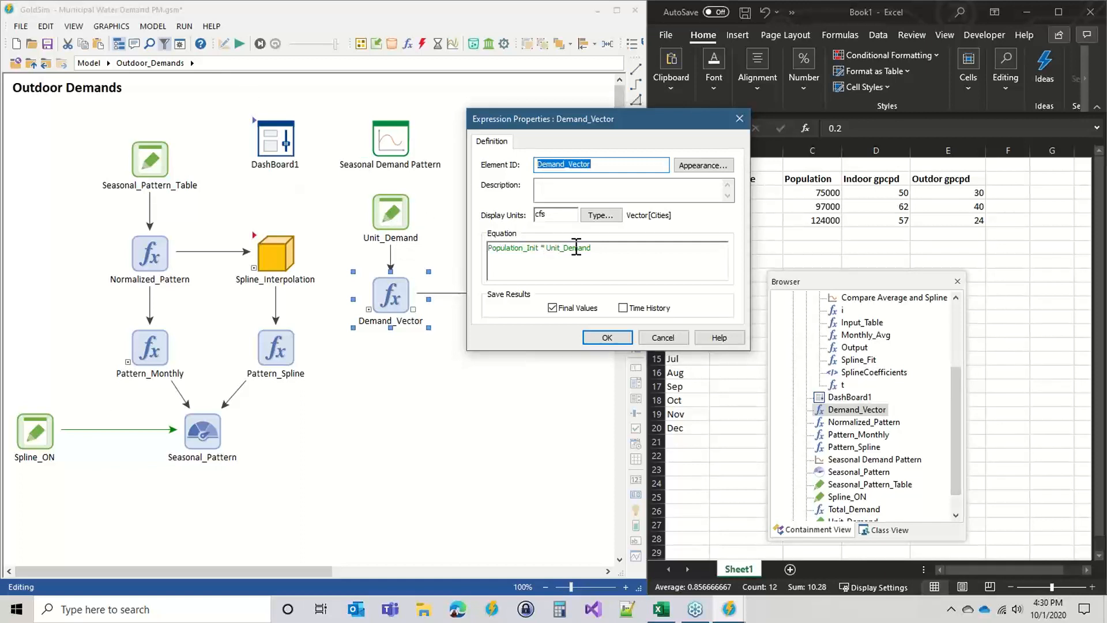
pyautogui.click(698, 258)
pyautogui.write('*')
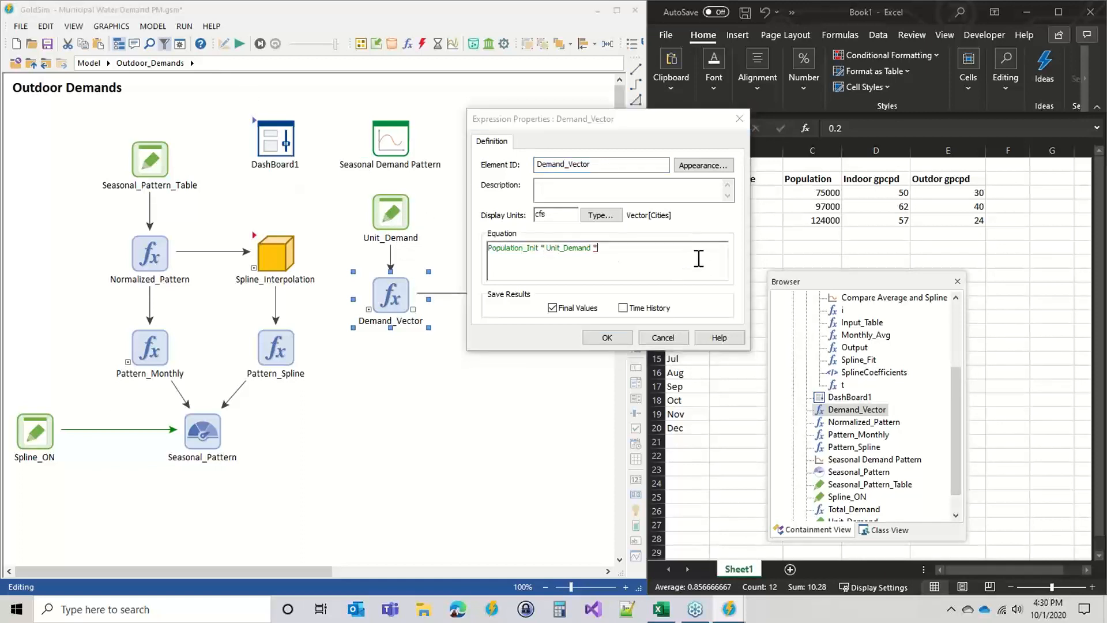
pyautogui.write(' sea')
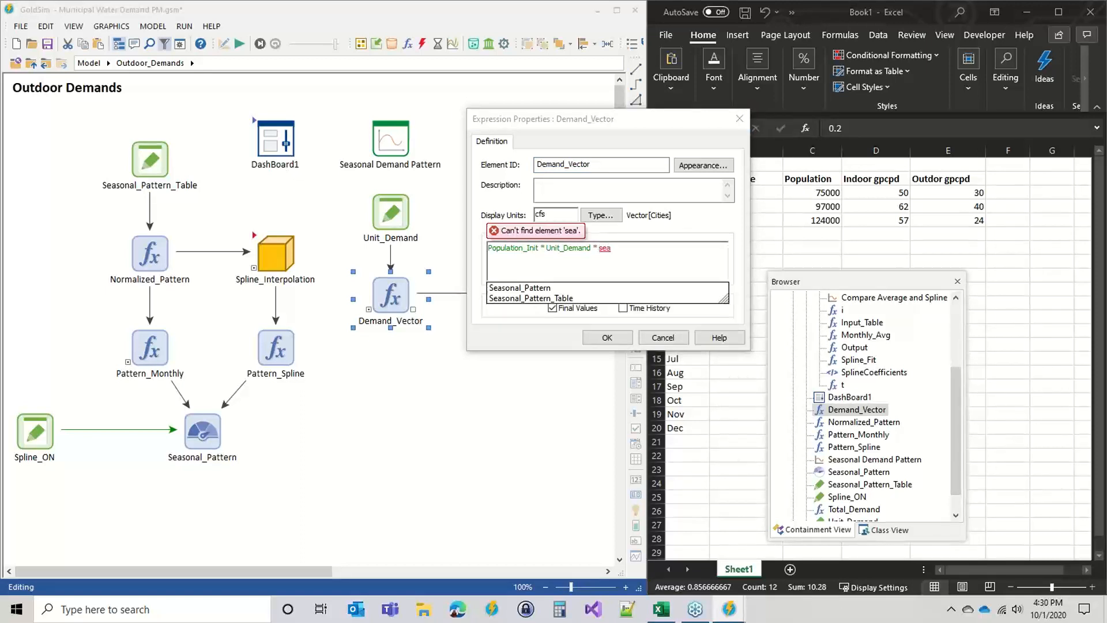
pyautogui.press('Return')
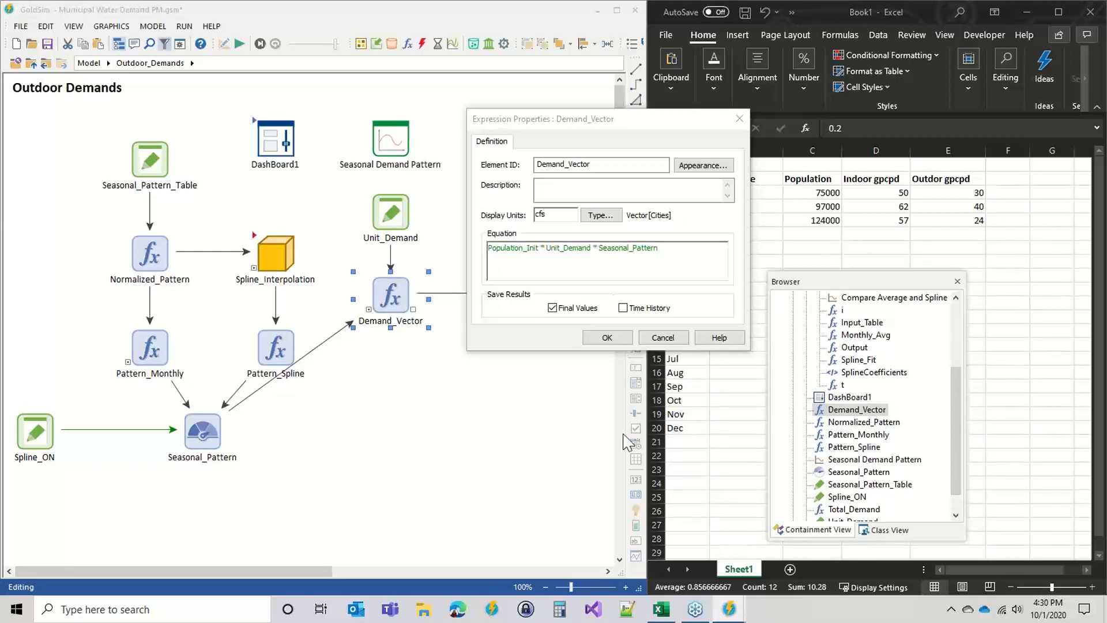
pyautogui.click(608, 340)
# Move Demand_Vector level with Seasonal_Pattern, align Unit_Demand directly above it, and place Total_Demand just to its right
pyautogui.moveTo(387, 292); pyautogui.dragTo(377, 429)
pyautogui.click(381, 221)
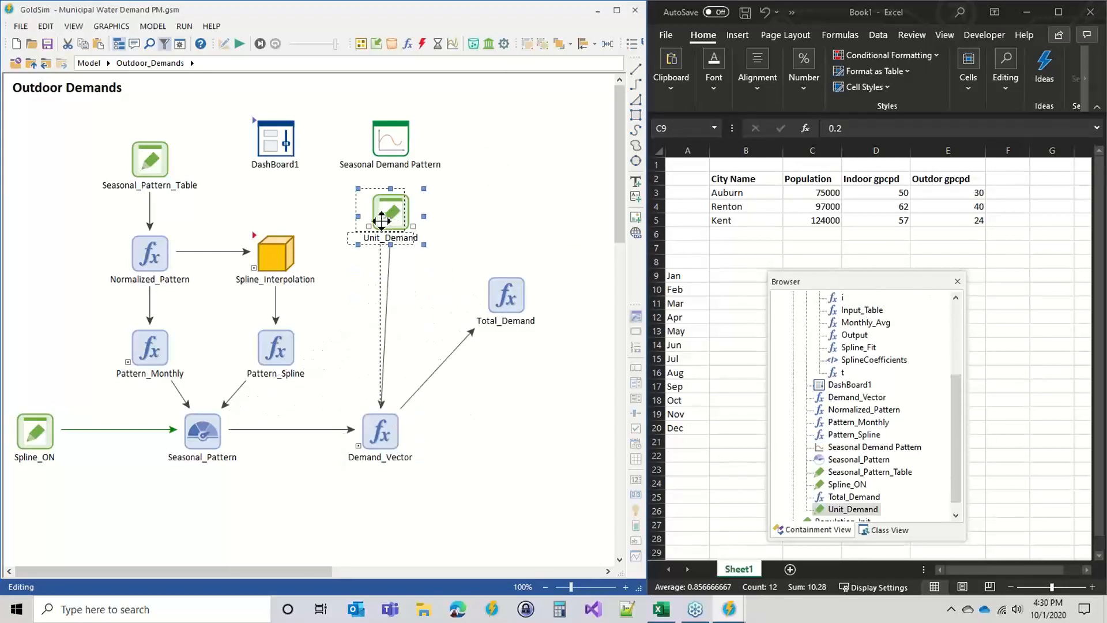
pyautogui.moveTo(381, 220); pyautogui.dragTo(380, 221)
pyautogui.click(478, 278)
pyautogui.moveTo(508, 289); pyautogui.dragTo(494, 410)
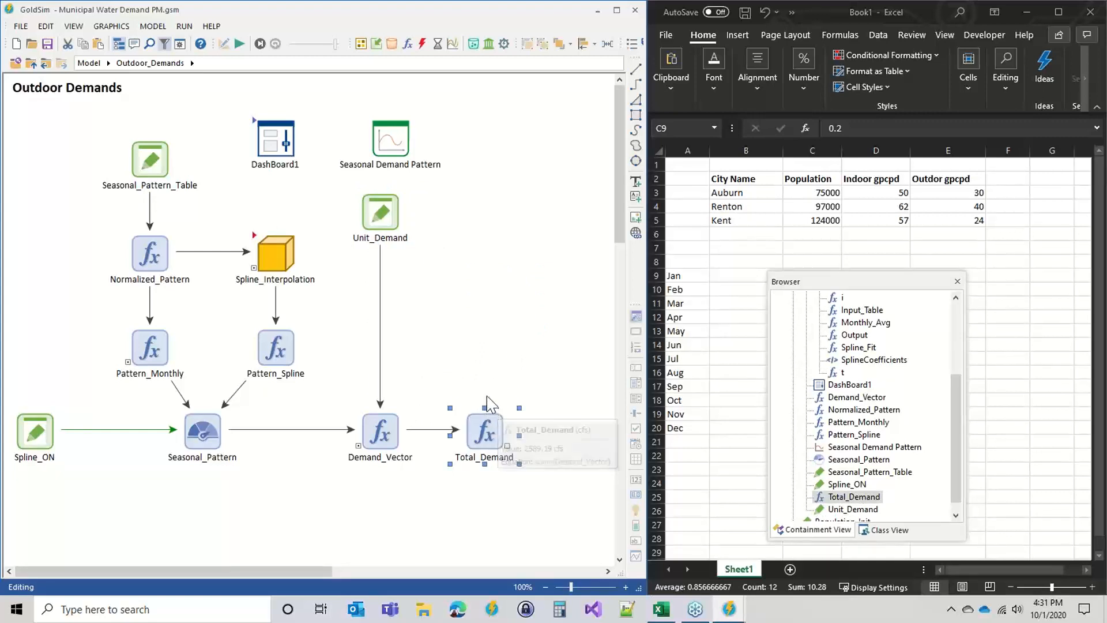
pyautogui.click(442, 274)
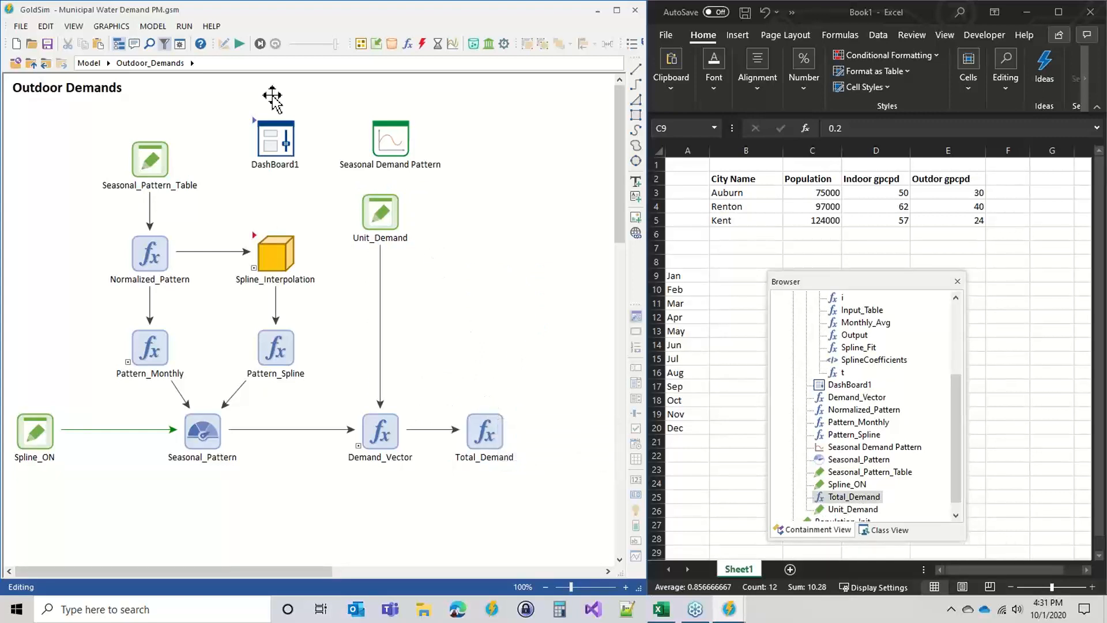
# Run the model, bring up the options for Total_Demand, and return to edit mode
pyautogui.click(240, 44)
pyautogui.click(316, 322)
pyautogui.click(483, 421)
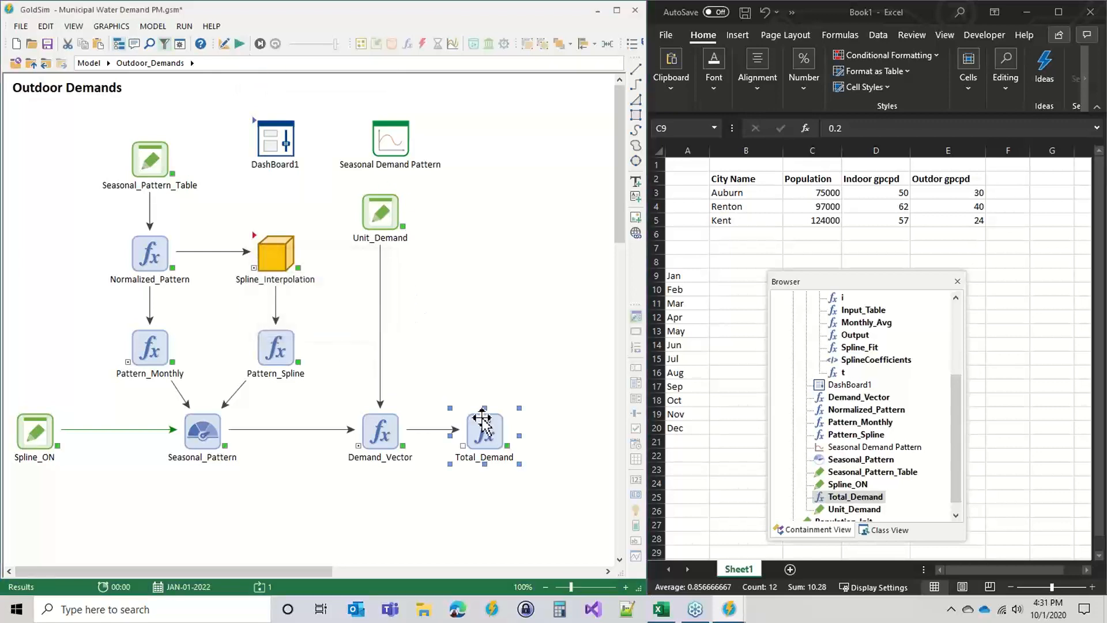
pyautogui.rightClick(483, 421)
pyautogui.click(444, 365)
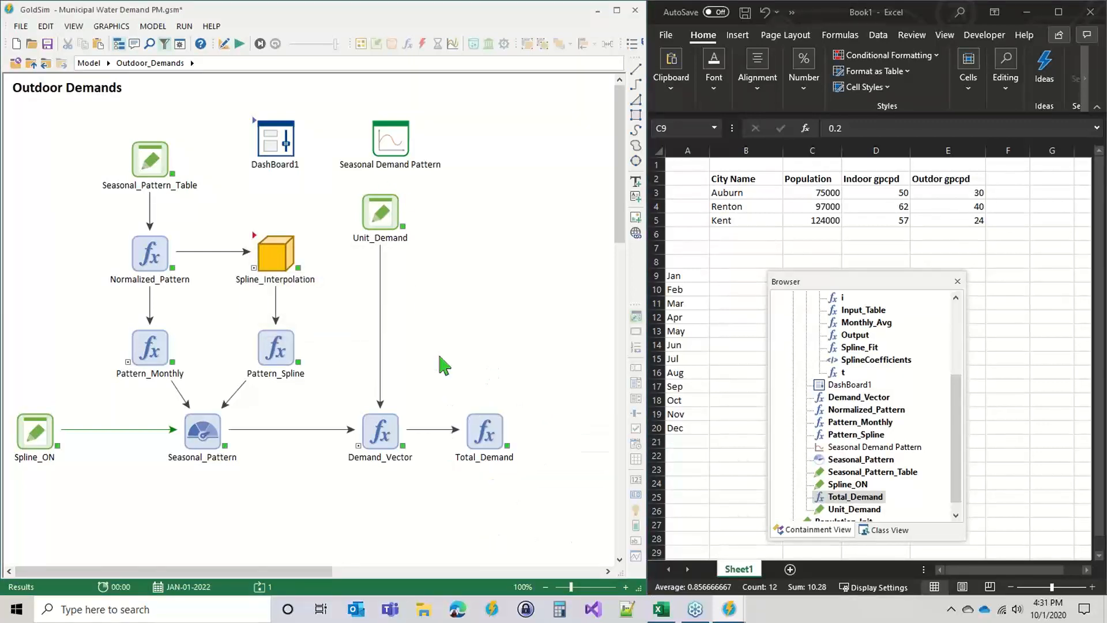
pyautogui.press('F4')
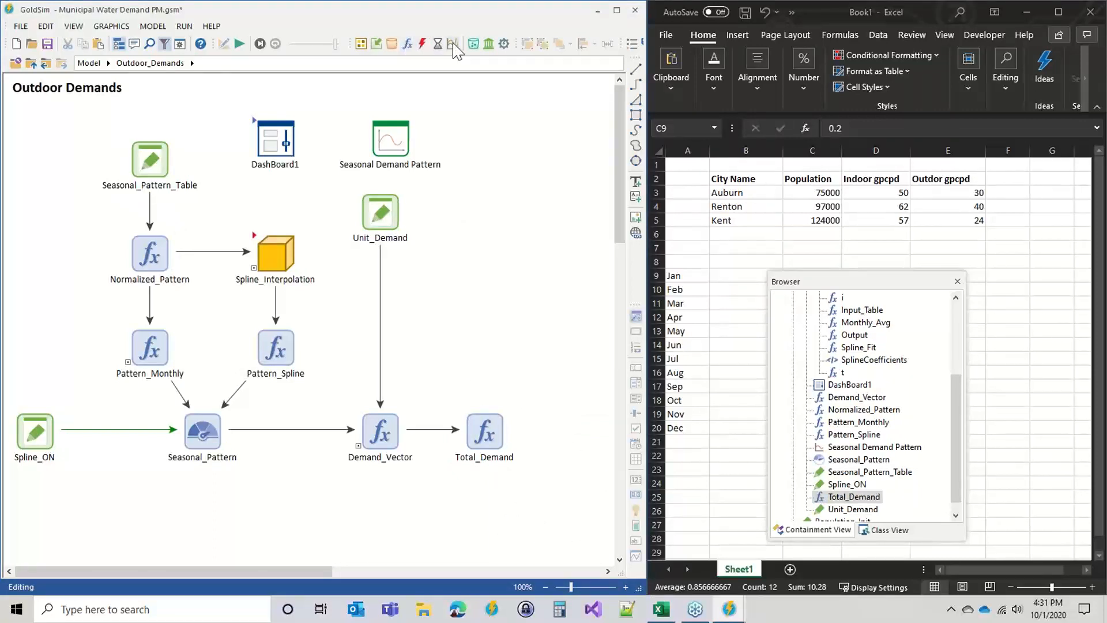
# Review Demand_Vector's equation and its Save Results settings
pyautogui.click(452, 45)
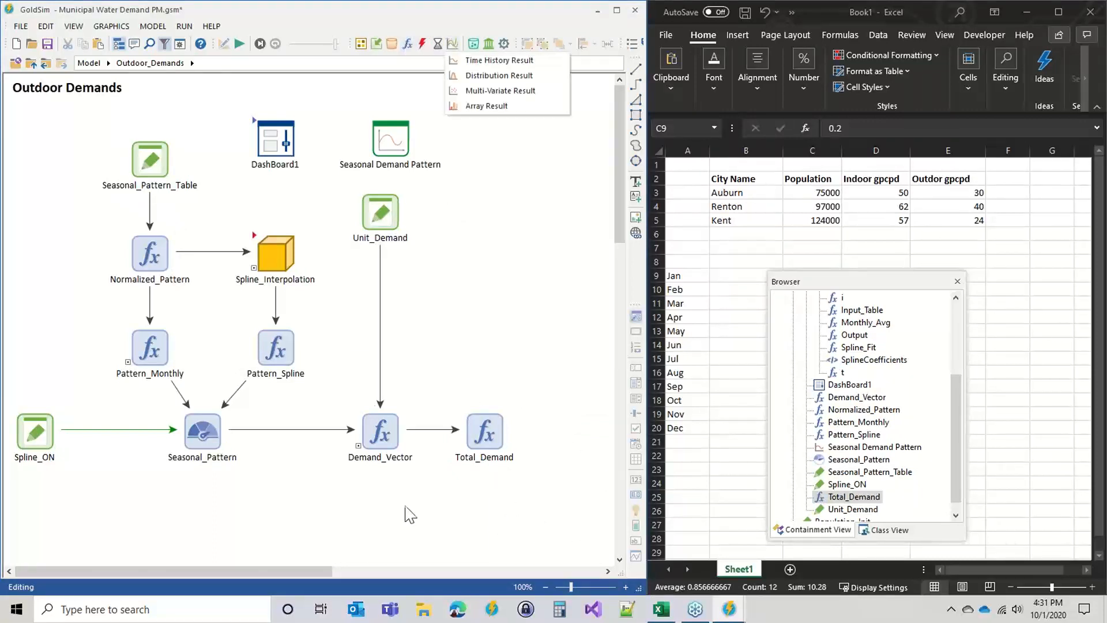
pyautogui.click(382, 433)
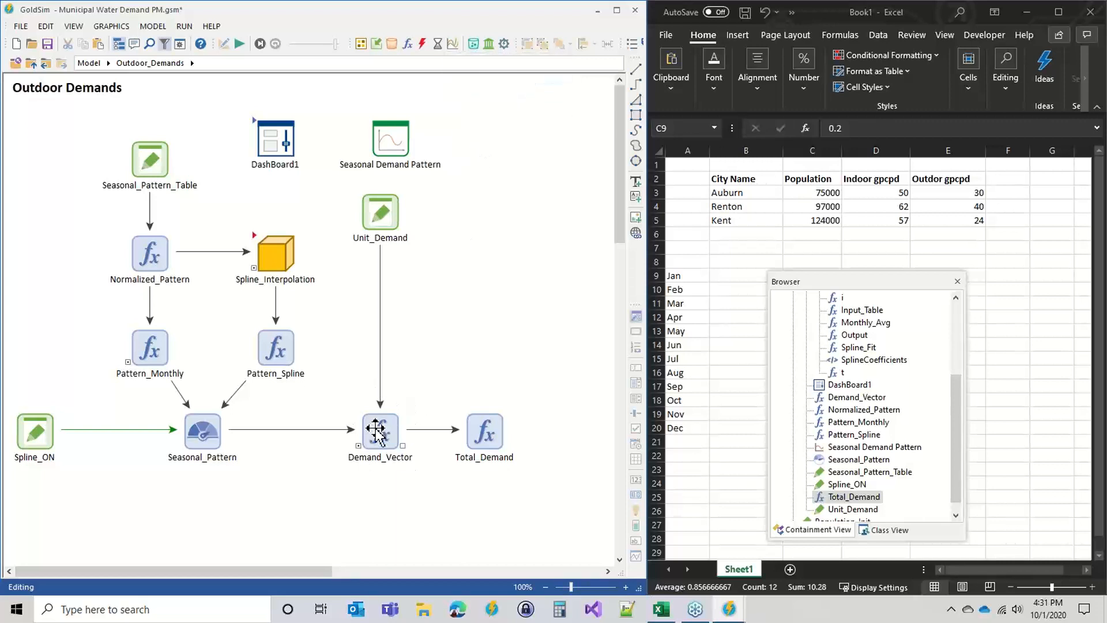
pyautogui.doubleClick(384, 432)
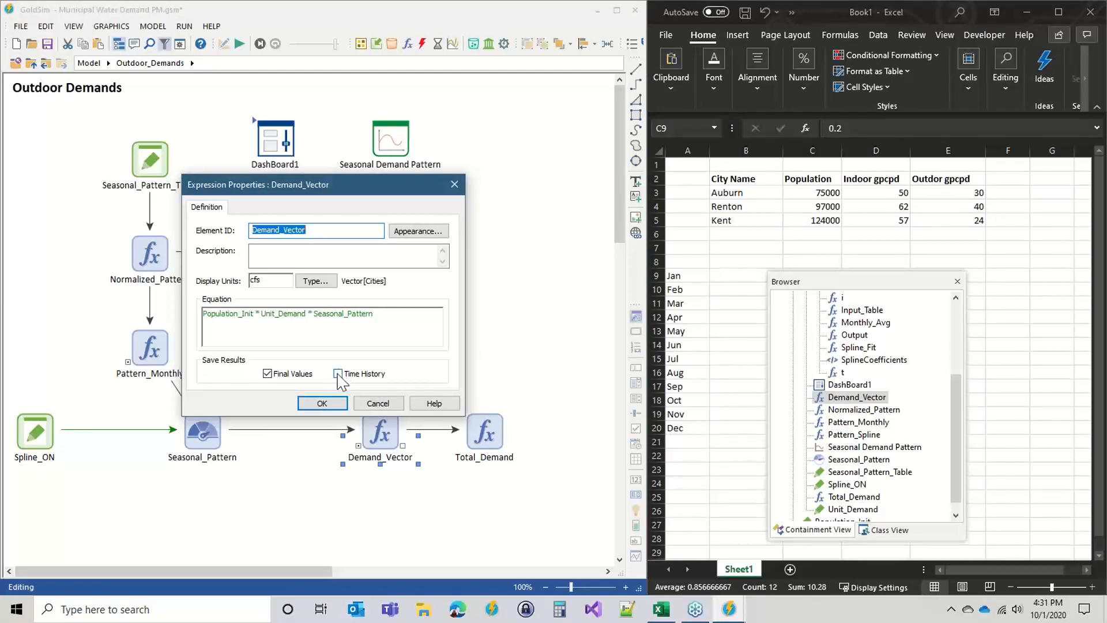
pyautogui.moveTo(312, 187); pyautogui.dragTo(260, 138)
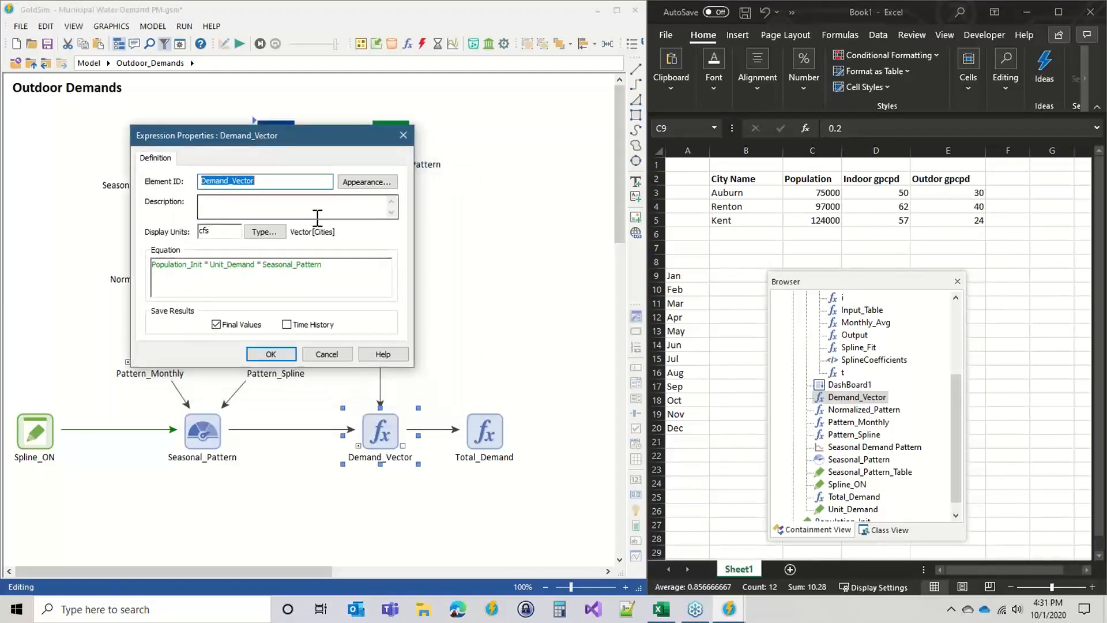
pyautogui.click(272, 355)
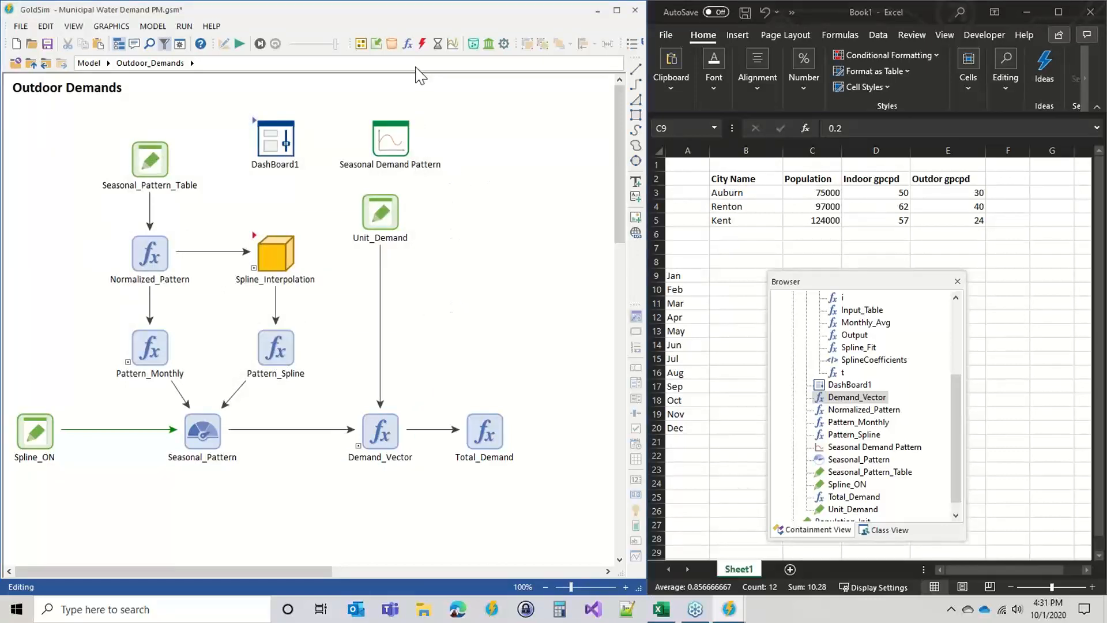
# Insert a Time History Result element above Total_Demand and add Demand_Vector as its result
pyautogui.click(453, 44)
pyautogui.click(479, 58)
pyautogui.click(483, 323)
pyautogui.moveTo(357, 111); pyautogui.dragTo(634, 11)
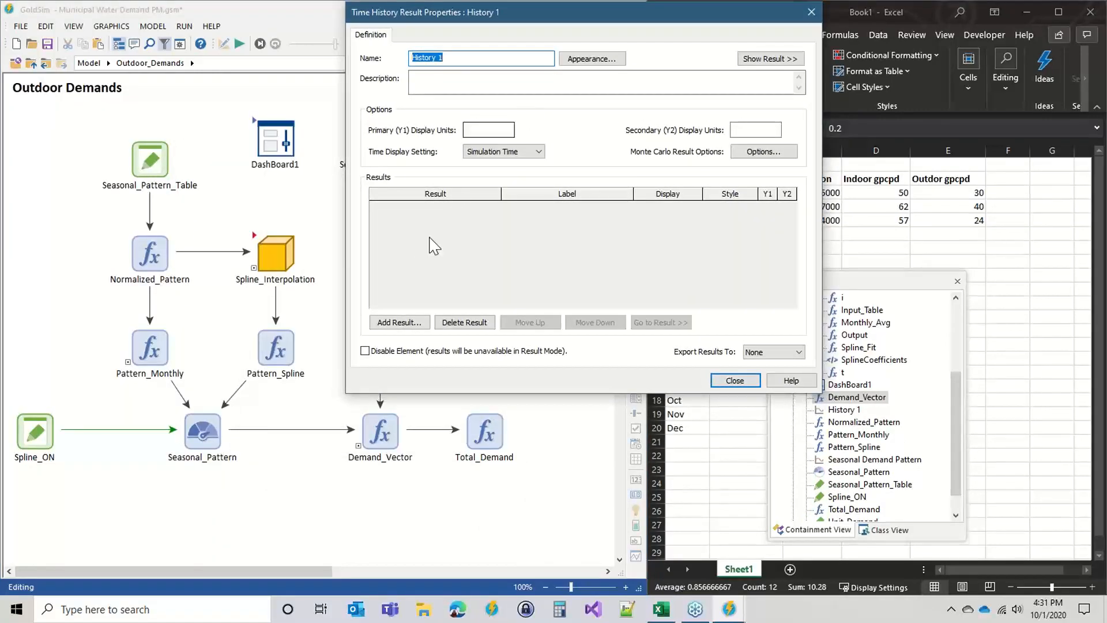
pyautogui.click(399, 321)
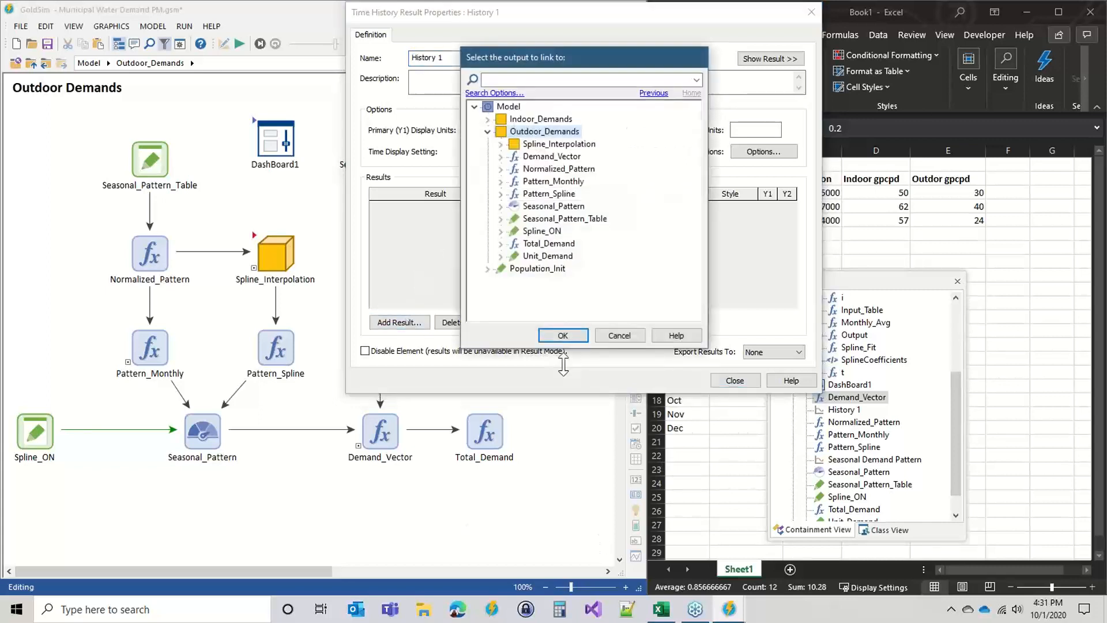
pyautogui.doubleClick(552, 156)
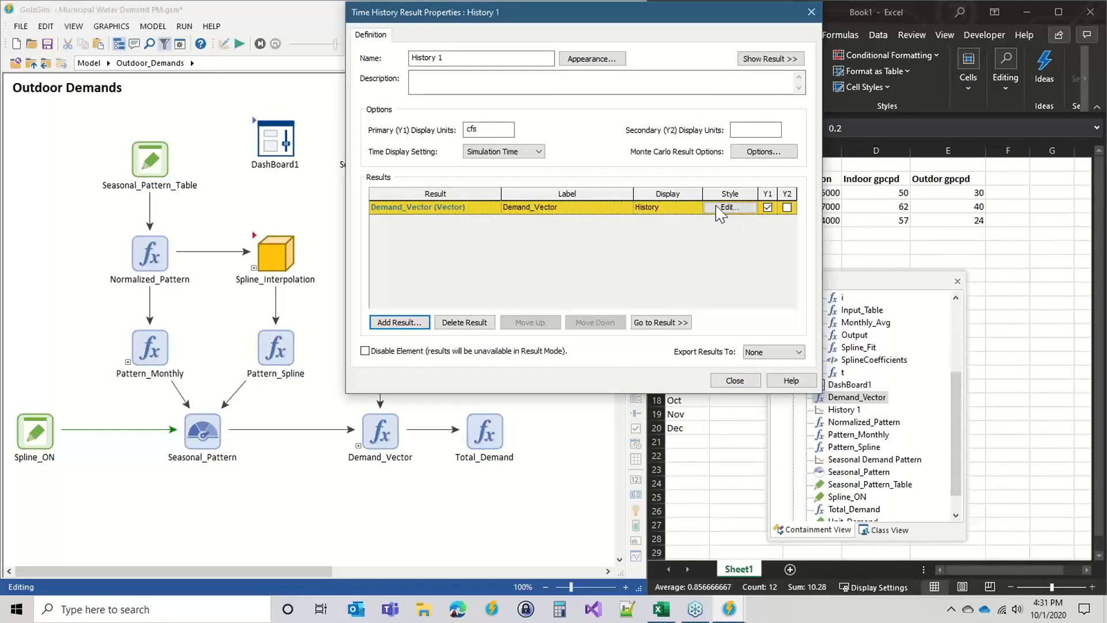
# Review the chart styles and shown members of the Cities label set for the Demand_Vector result
pyautogui.click(741, 209)
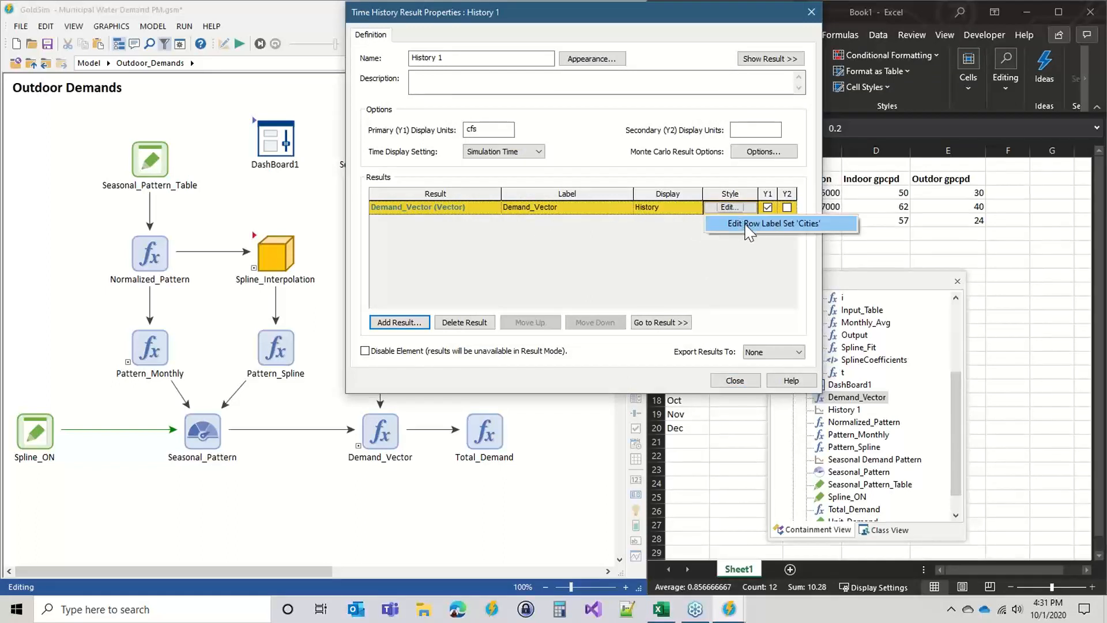
pyautogui.click(752, 225)
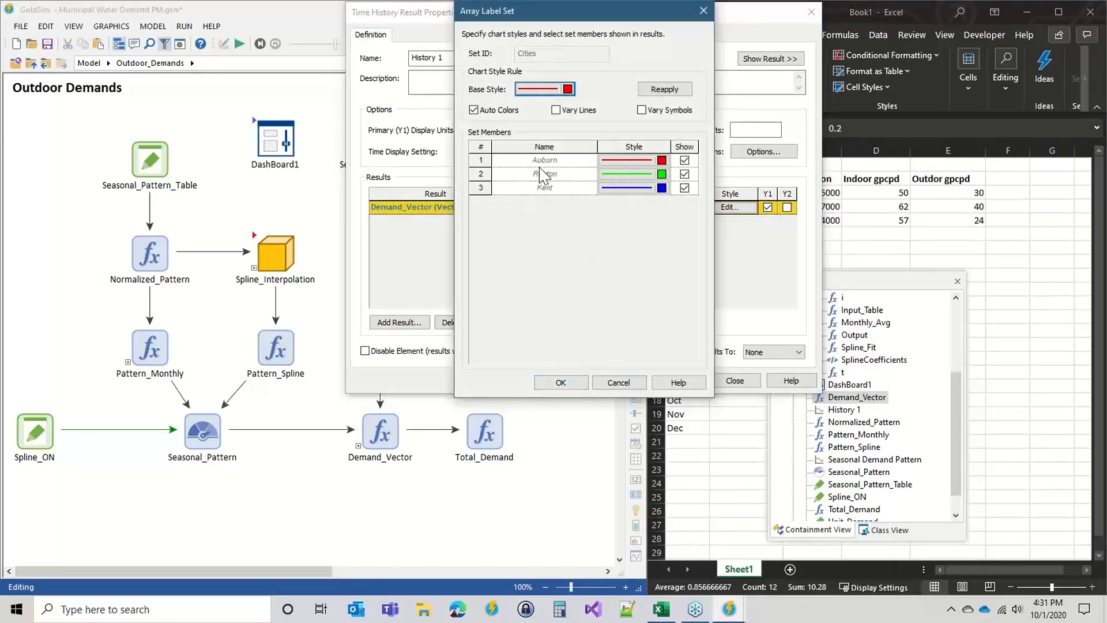
pyautogui.click(561, 383)
# Clear the Demand_Vector result's label and name the time history element Outdoor Demands
pyautogui.doubleClick(579, 207)
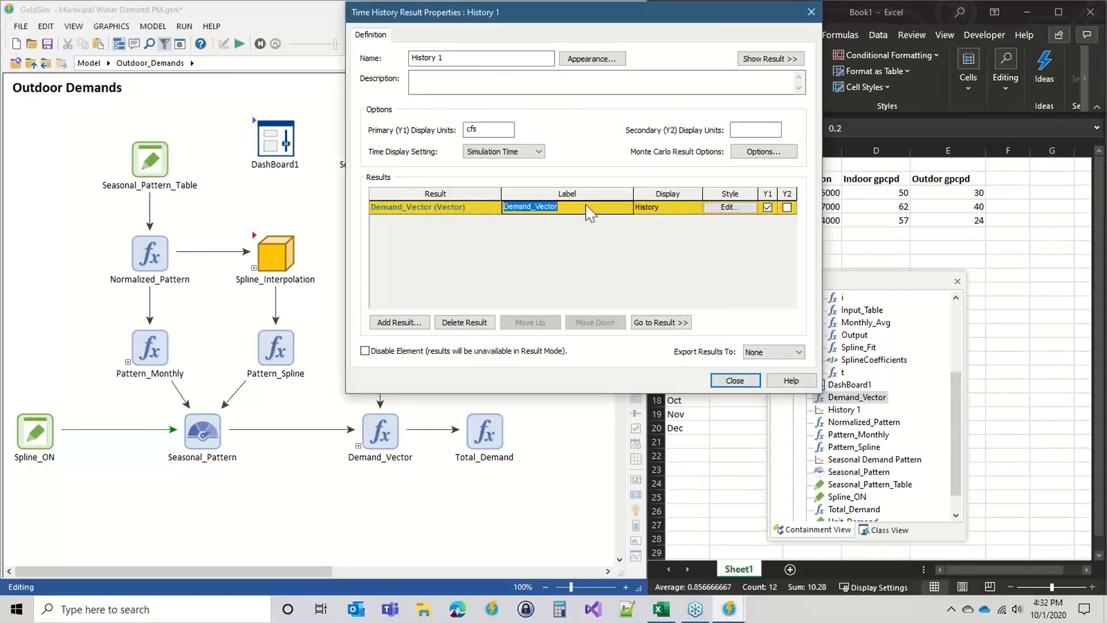
pyautogui.press('BackSpace')
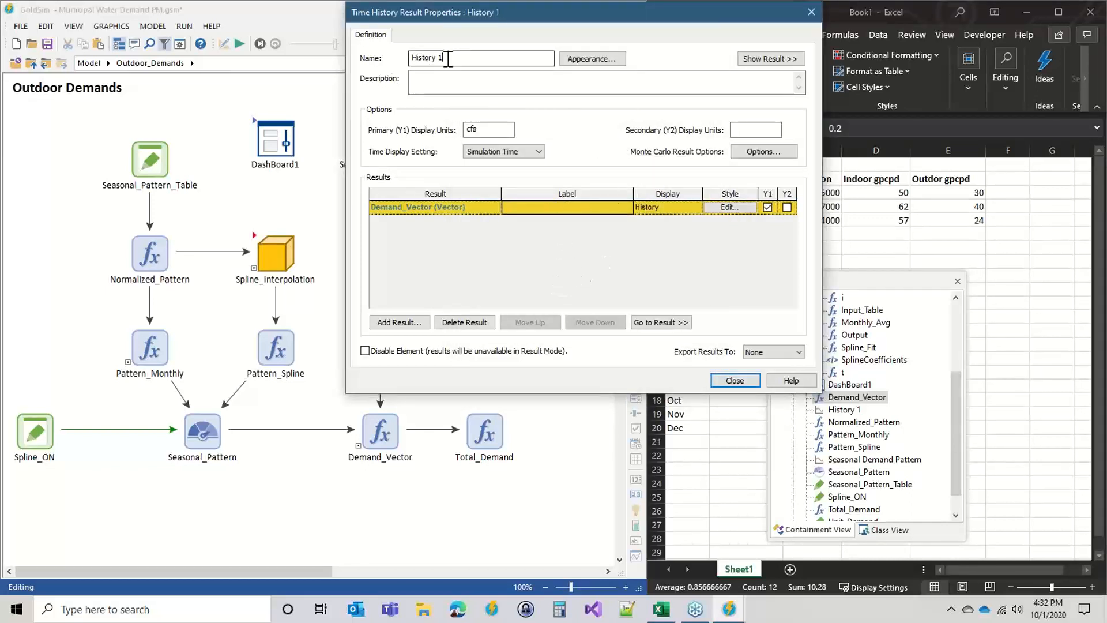
pyautogui.press('Return')
pyautogui.write('Outdo')
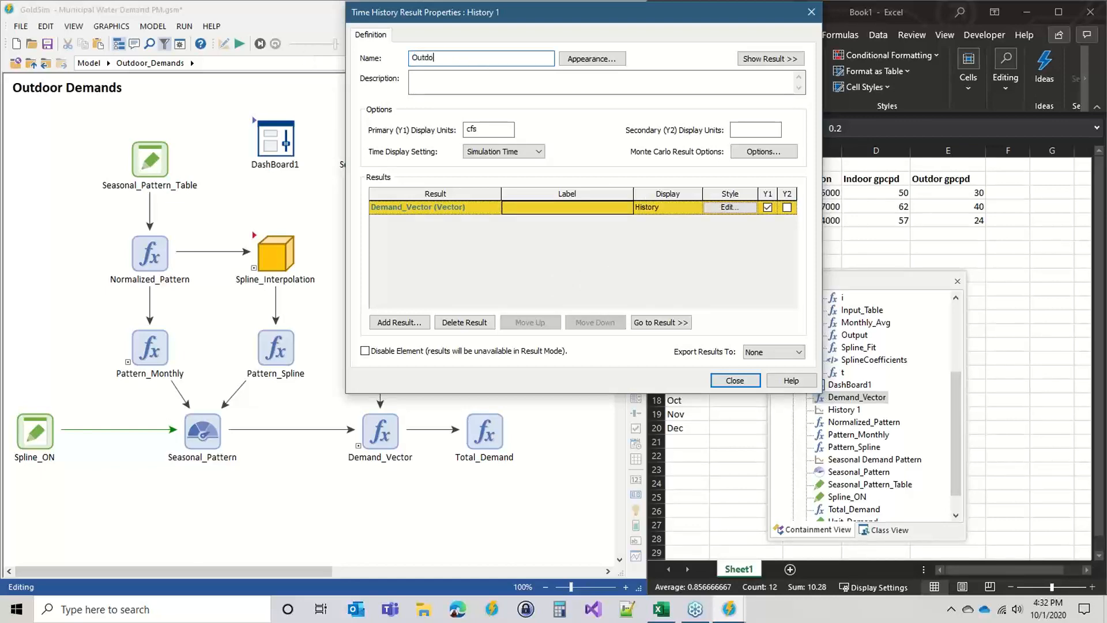
pyautogui.write('or Demands')
pyautogui.press('Return')
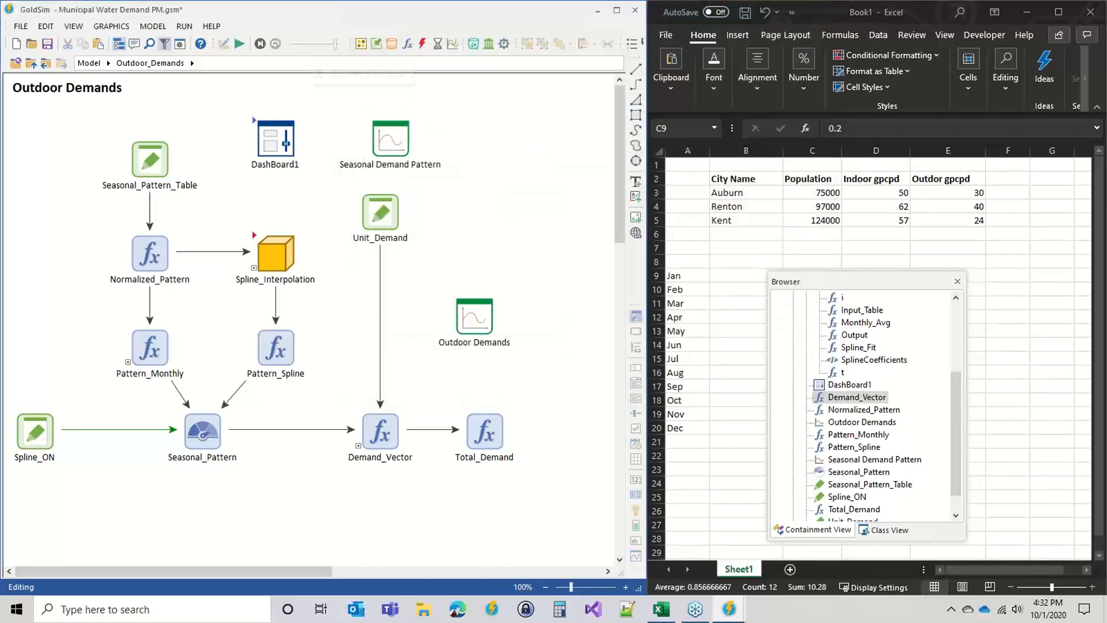
# Run the model and view the Outdoor Demands chart for the three cities
pyautogui.press('F5')
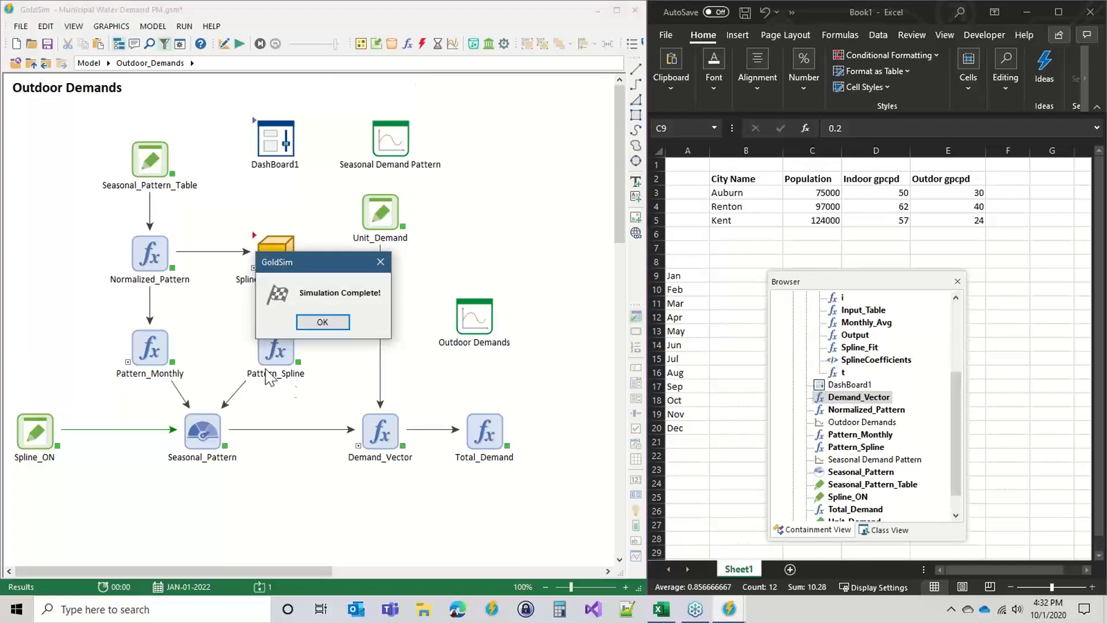
pyautogui.click(322, 322)
pyautogui.doubleClick(474, 316)
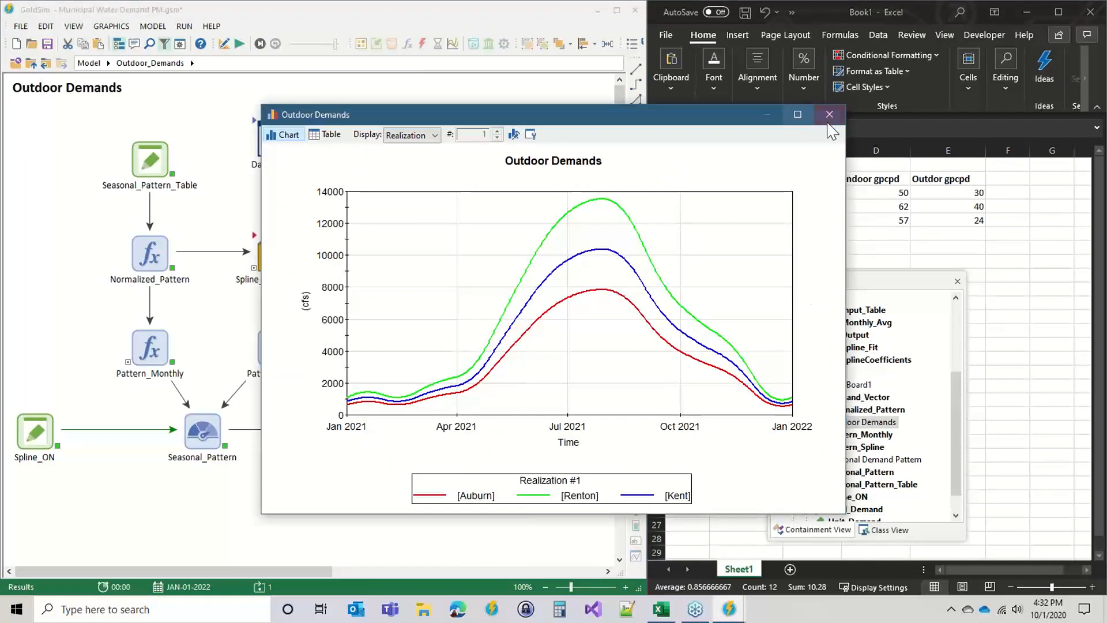
pyautogui.click(830, 115)
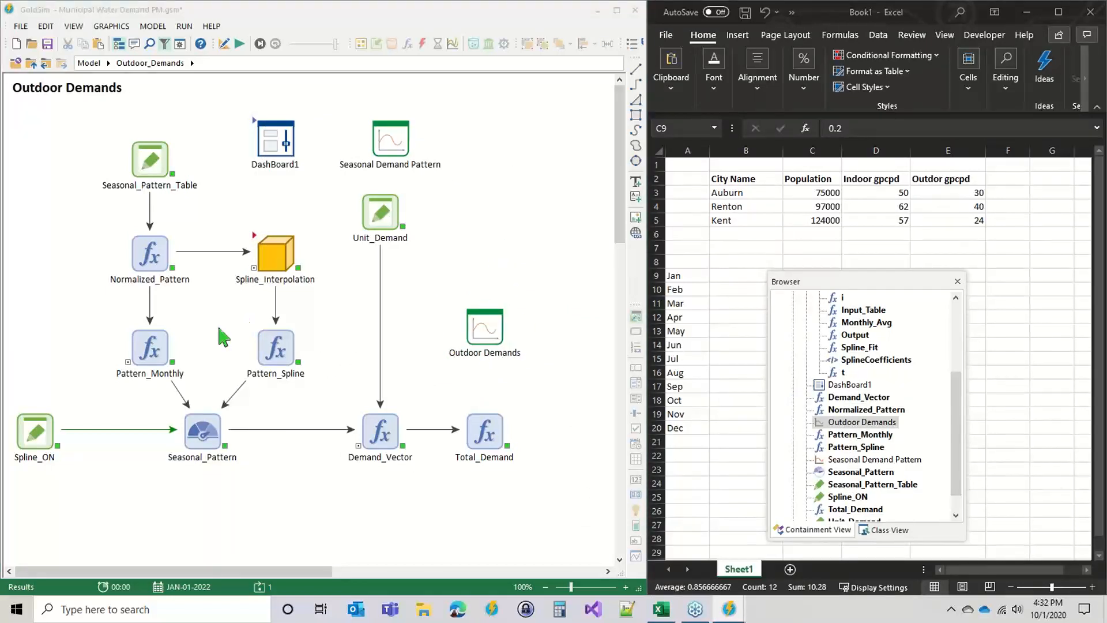
# Insert a Sum element below the demand containers at the model's top level, named Total_Demand_Raw with cfs display units
pyautogui.click(33, 64)
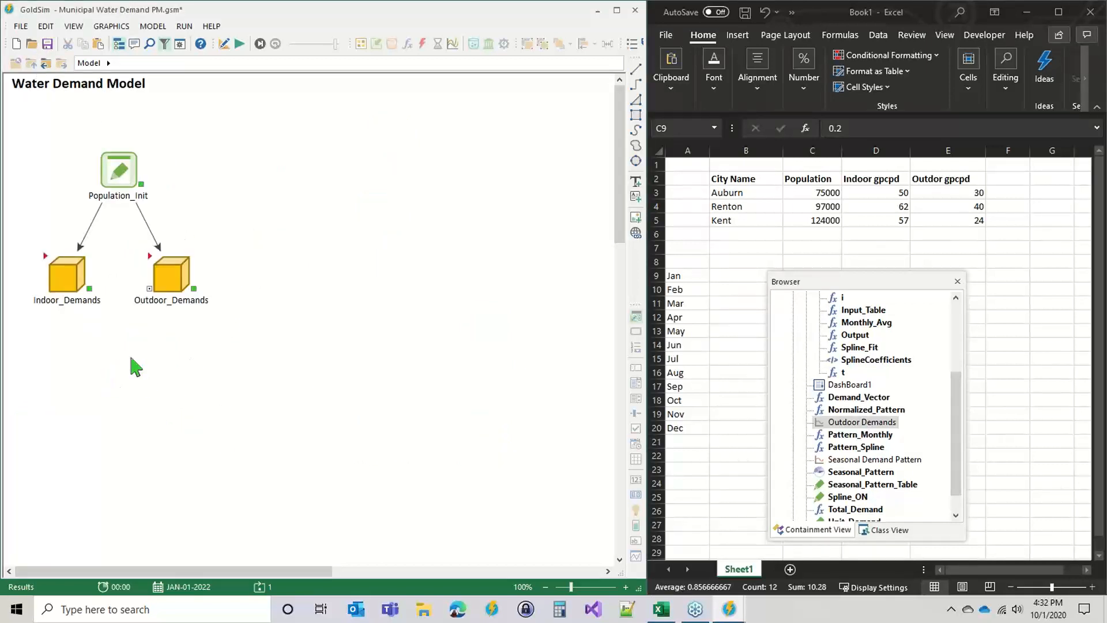
pyautogui.press('F4')
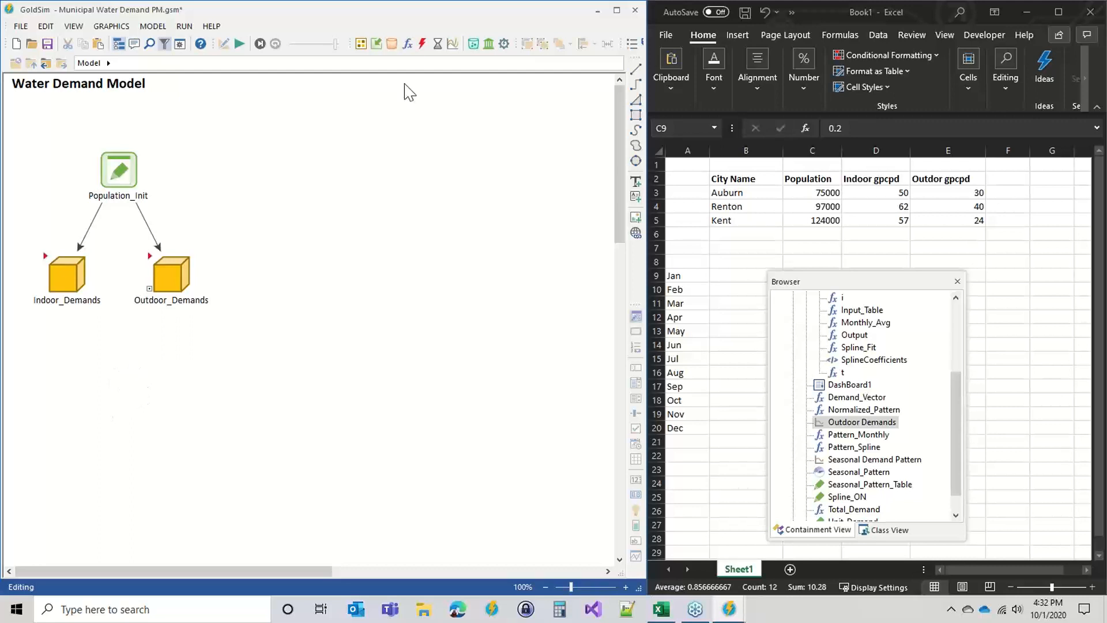
pyautogui.click(408, 44)
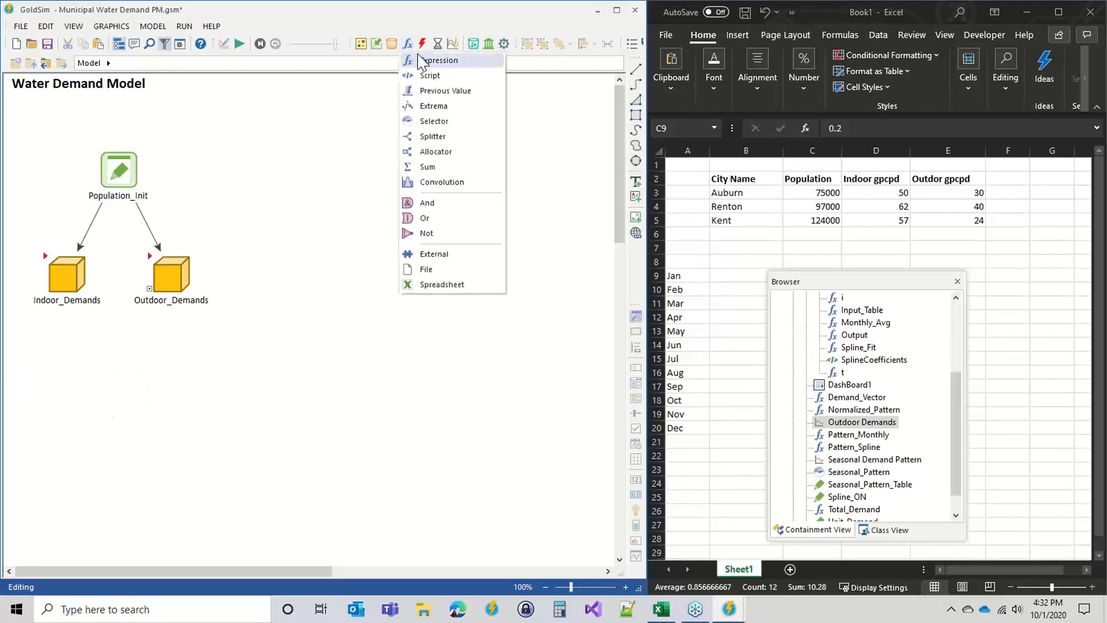
pyautogui.click(430, 169)
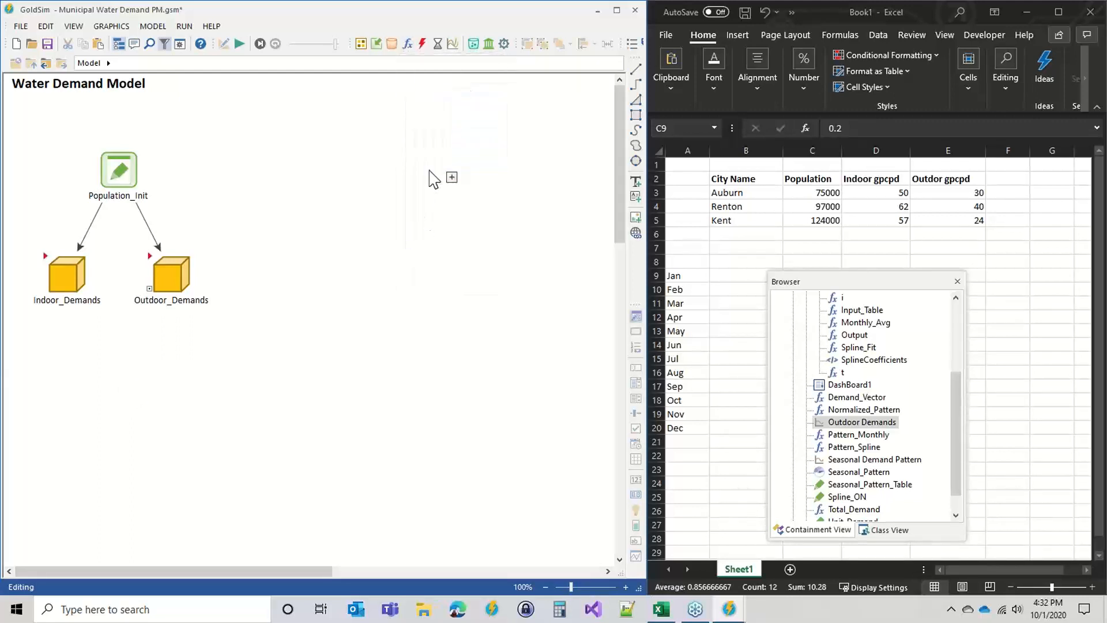
pyautogui.click(138, 384)
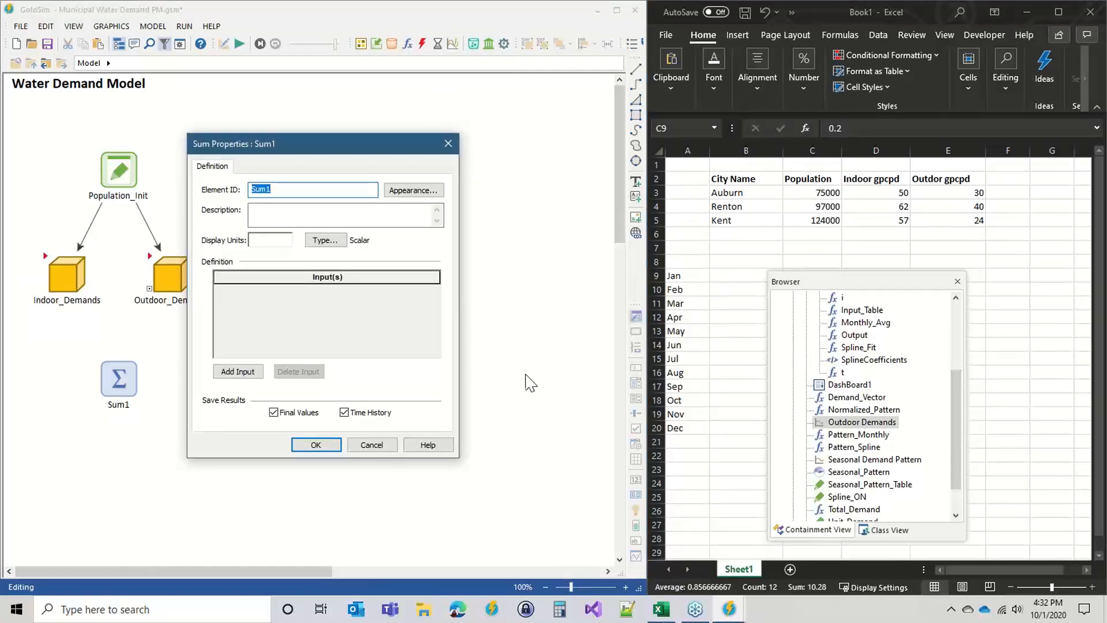
pyautogui.write('Total_Demand_Raw')
pyautogui.click(267, 240)
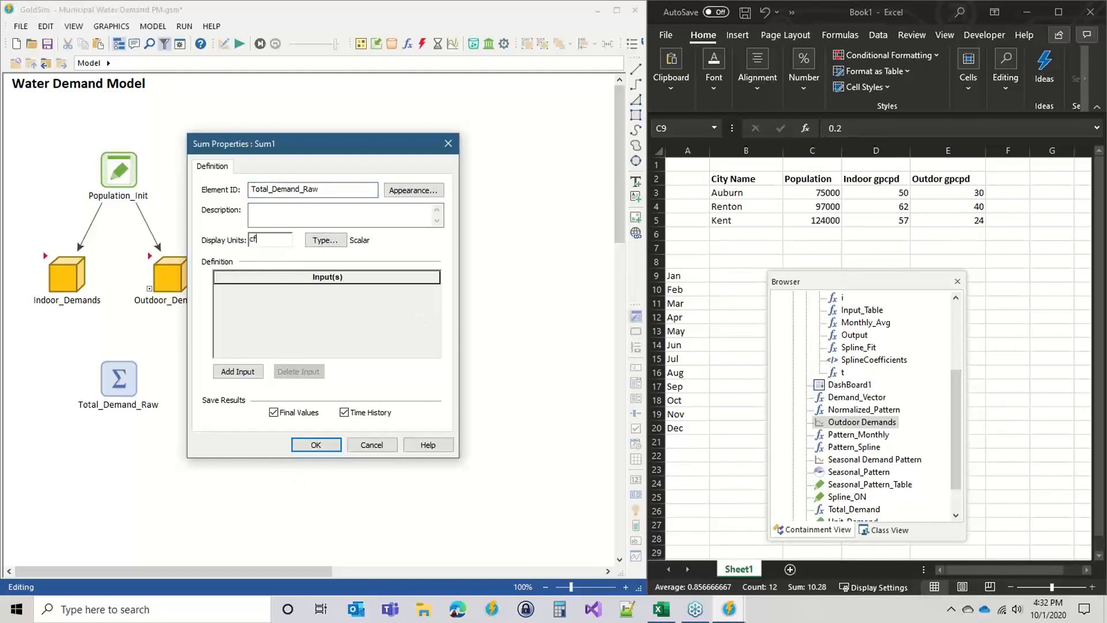
# Add Total_Demand from Indoor_Demands as the sum's first input, exposing it on the container
pyautogui.click(237, 371)
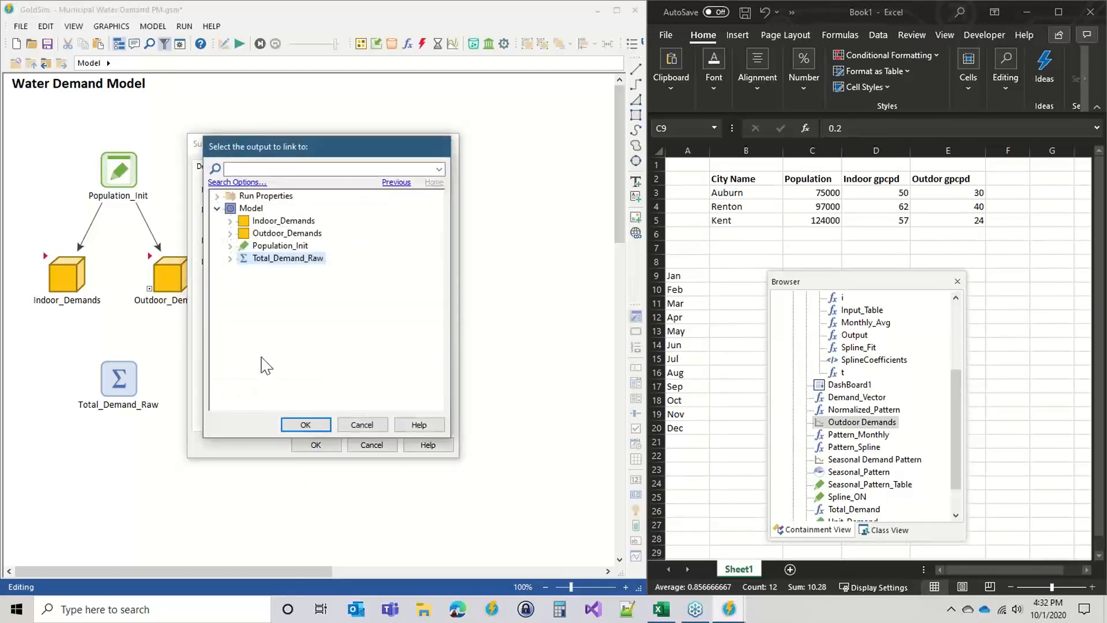
pyautogui.click(231, 221)
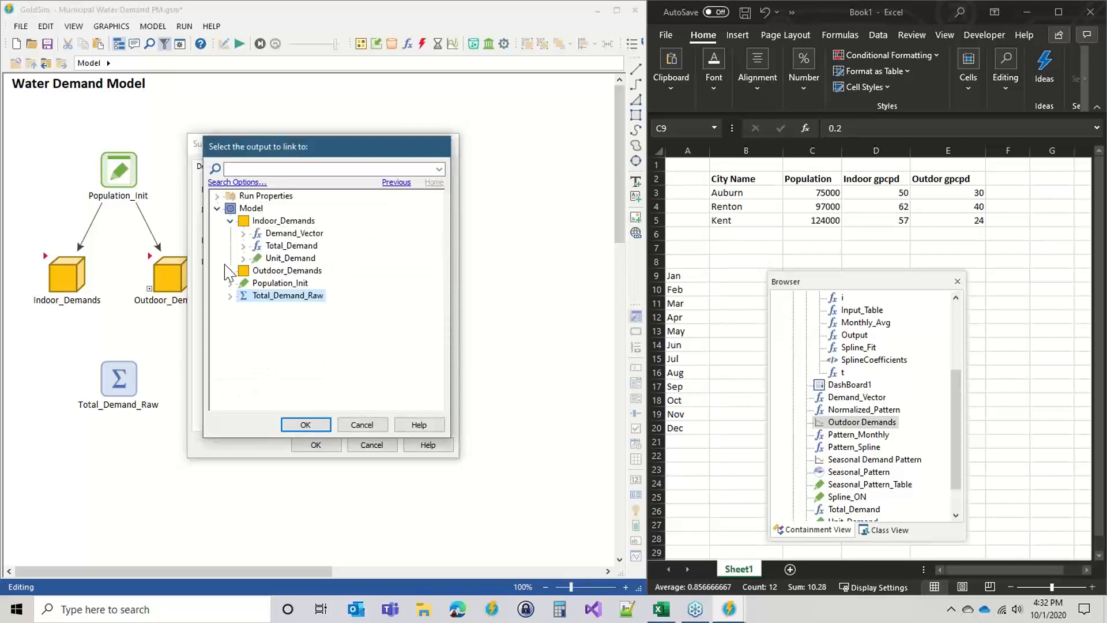
pyautogui.doubleClick(279, 246)
pyautogui.click(375, 326)
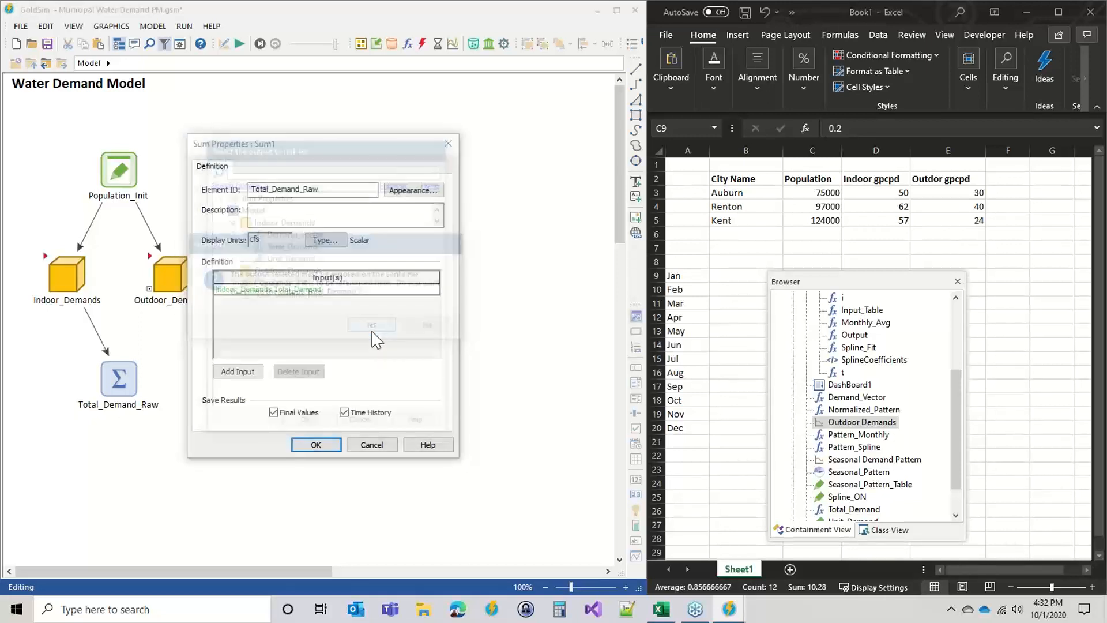
pyautogui.click(235, 374)
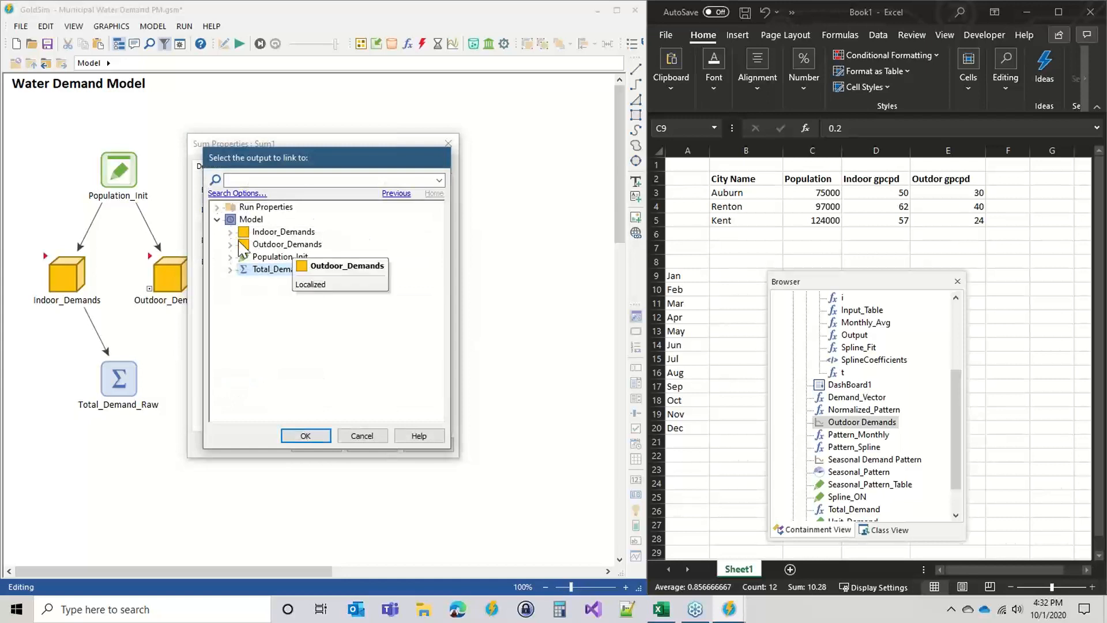
pyautogui.click(230, 244)
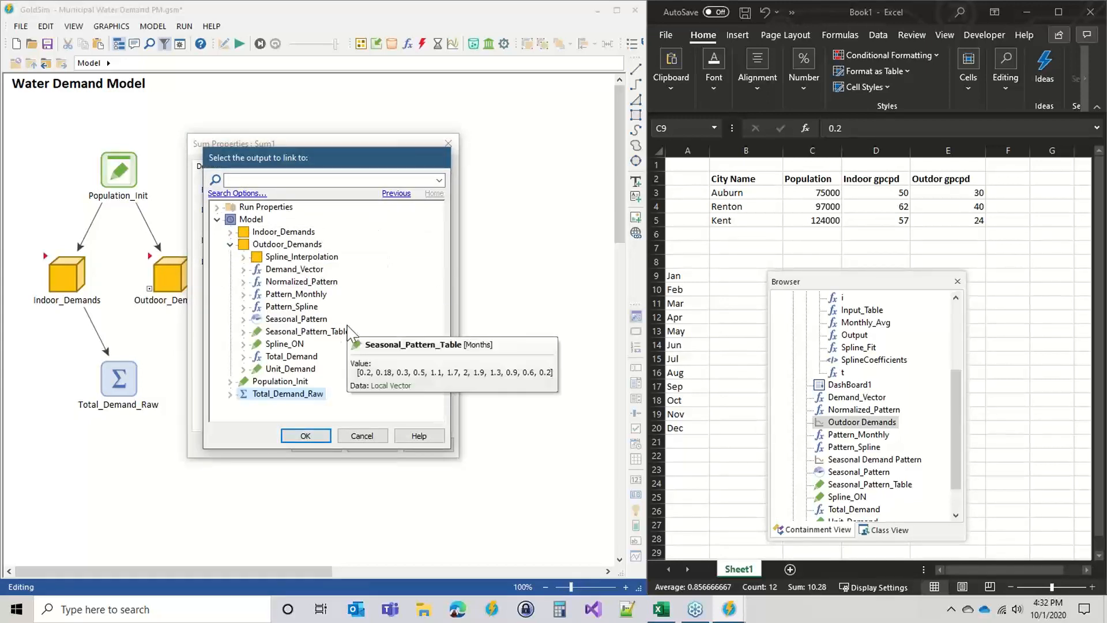
pyautogui.moveTo(274, 362)
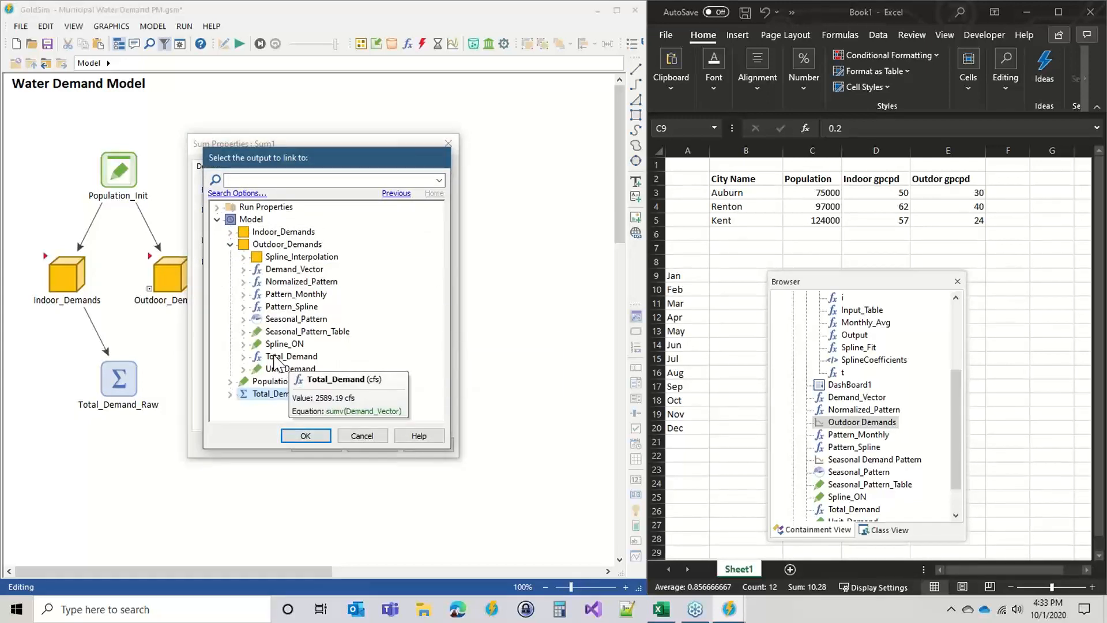
pyautogui.click(275, 360)
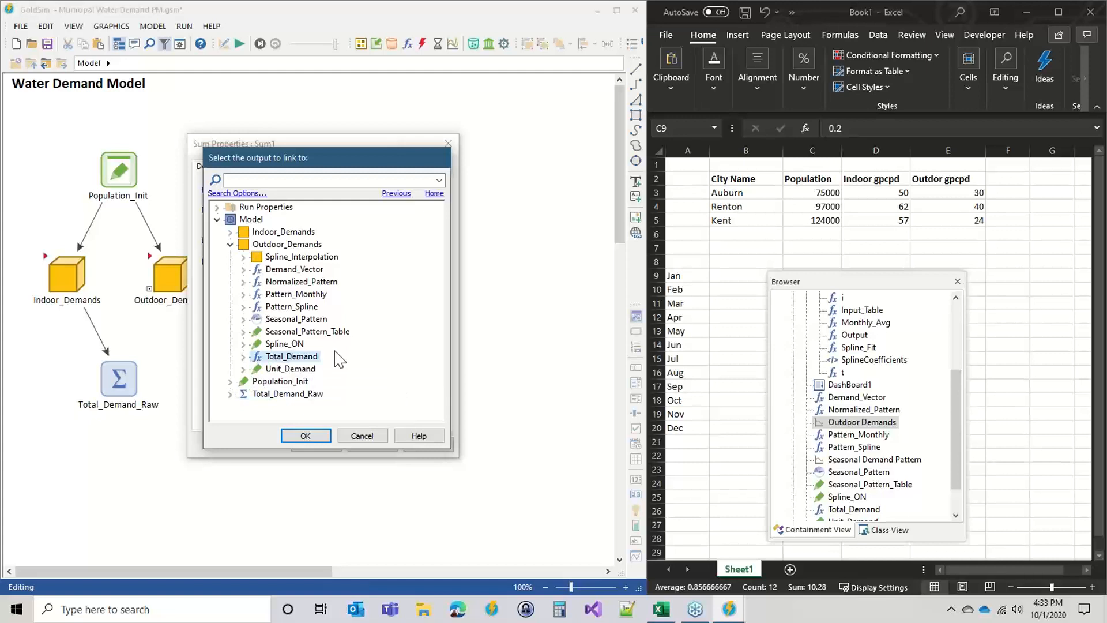
pyautogui.click(362, 437)
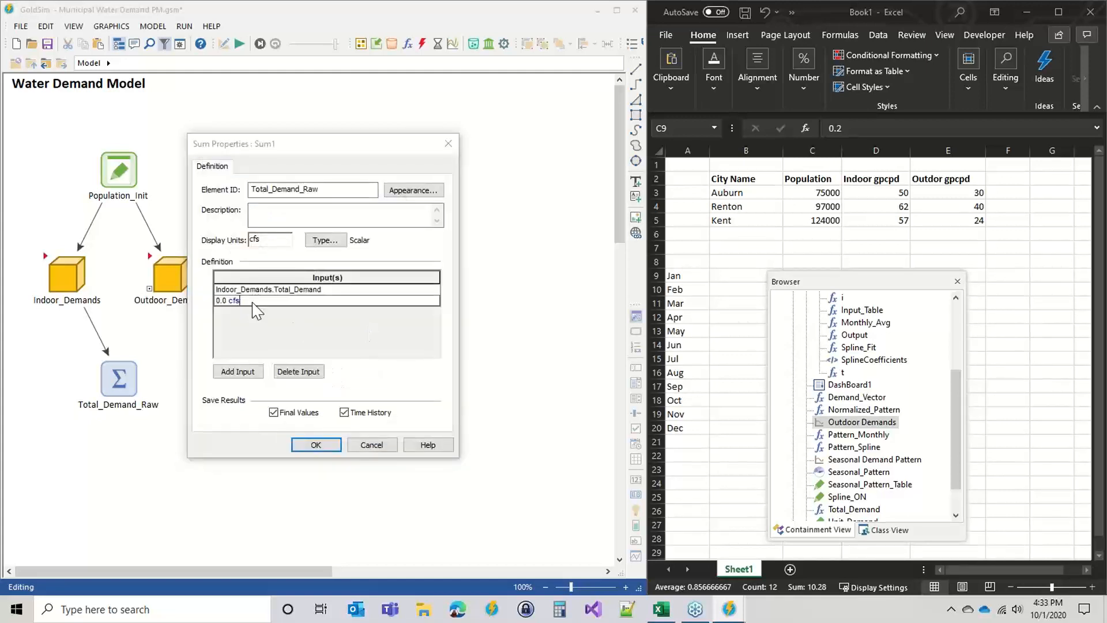
pyautogui.click(297, 371)
pyautogui.click(337, 332)
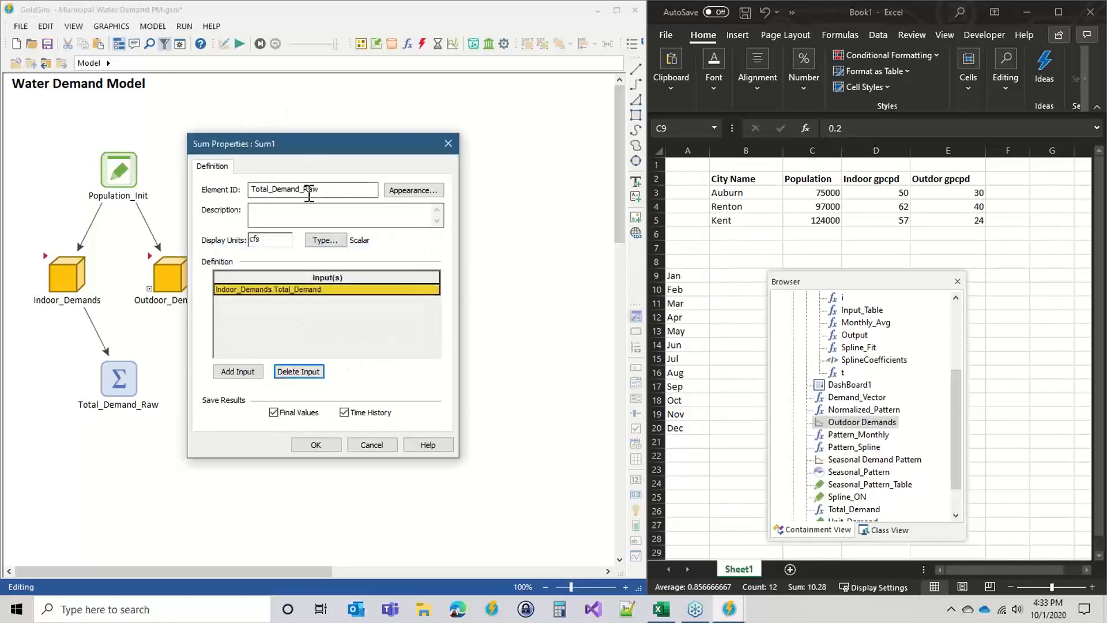
# Set the Total_Demand_Raw output to a vector (1D-array) with Cities as row labels
pyautogui.moveTo(310, 144); pyautogui.dragTo(366, 117)
pyautogui.click(380, 214)
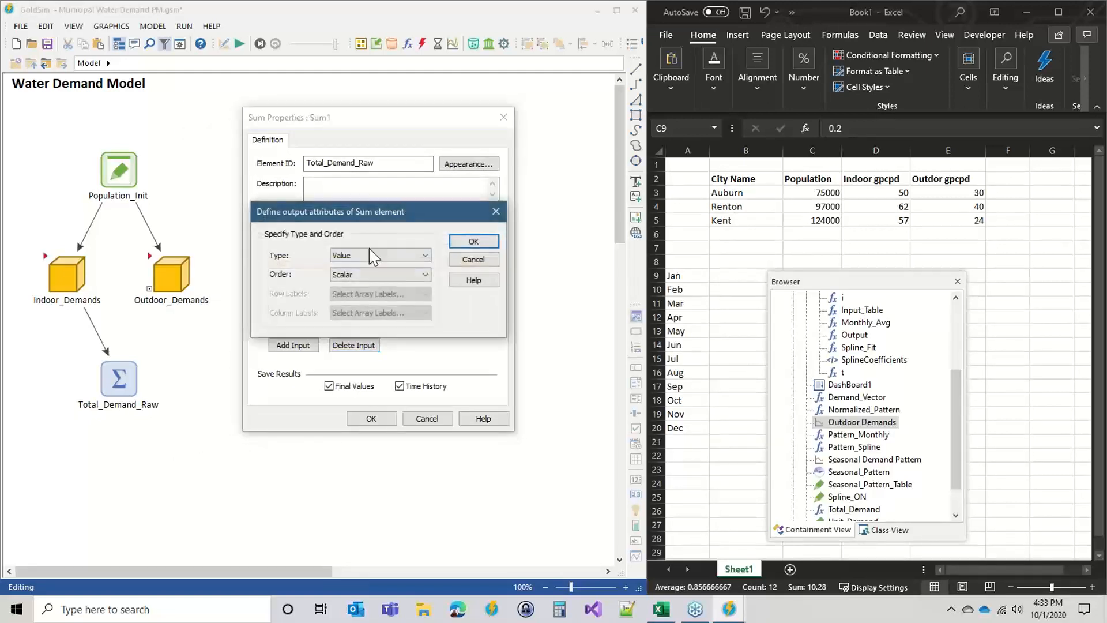
pyautogui.click(369, 275)
pyautogui.click(372, 294)
pyautogui.click(364, 295)
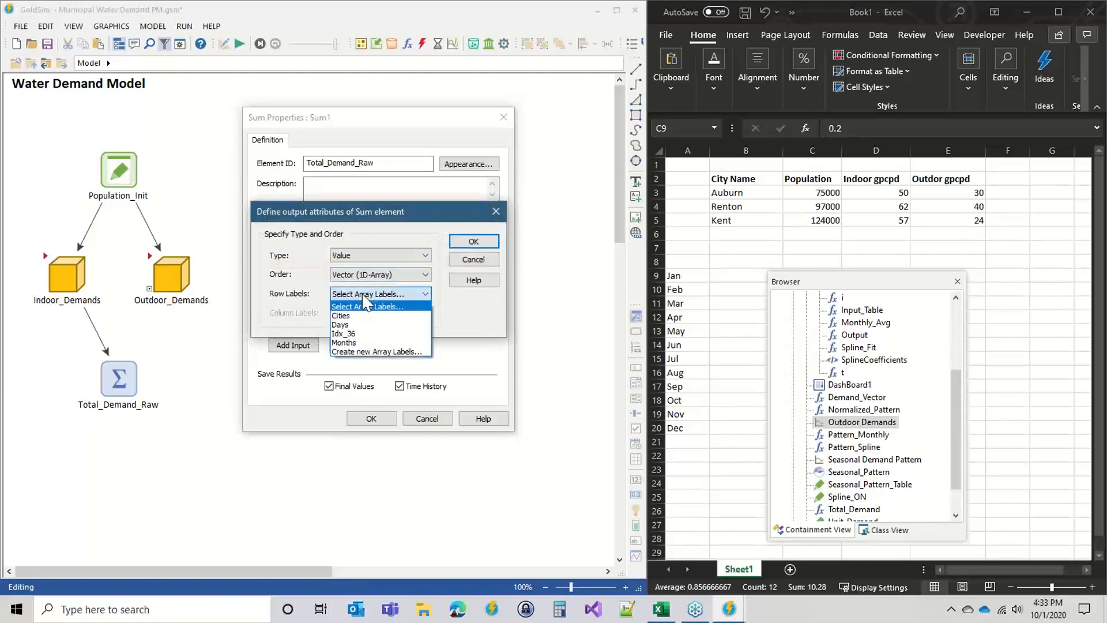
pyautogui.click(345, 316)
pyautogui.click(474, 241)
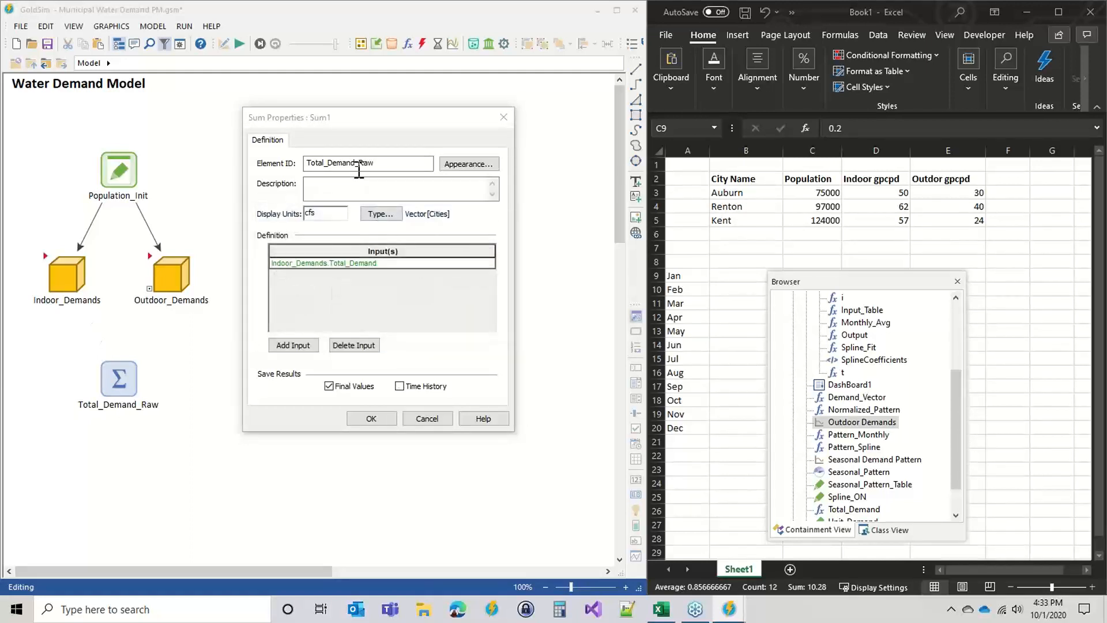
# Replace the sum's existing input with Demand_Vector from Indoor_Demands, exposing that output on its container
pyautogui.click(383, 264)
pyautogui.click(354, 264)
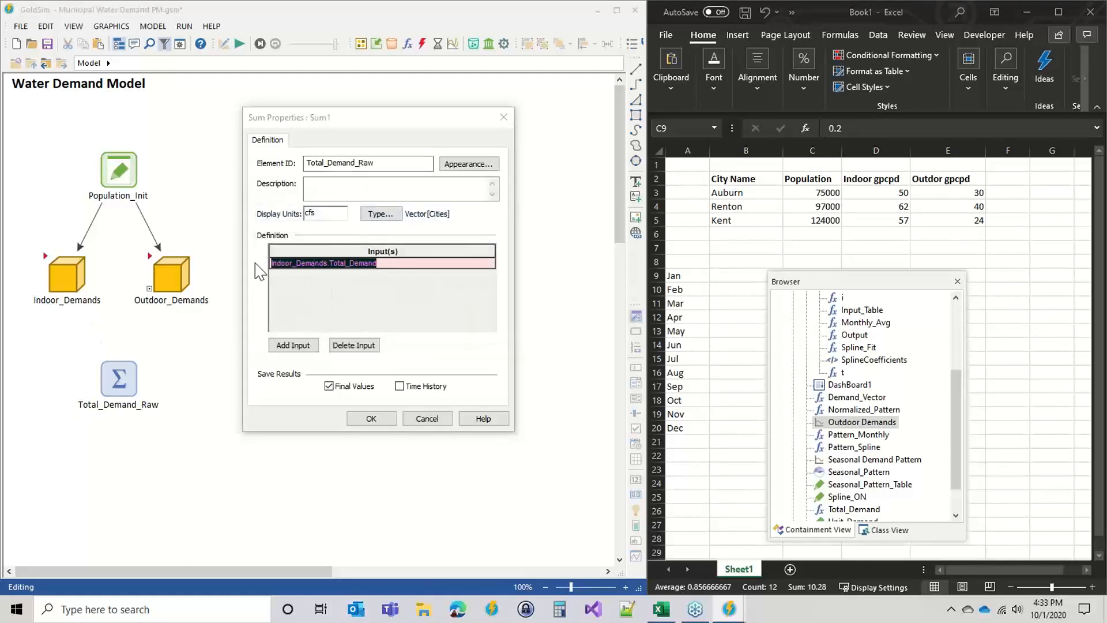
pyautogui.rightClick(287, 265)
pyautogui.click(316, 272)
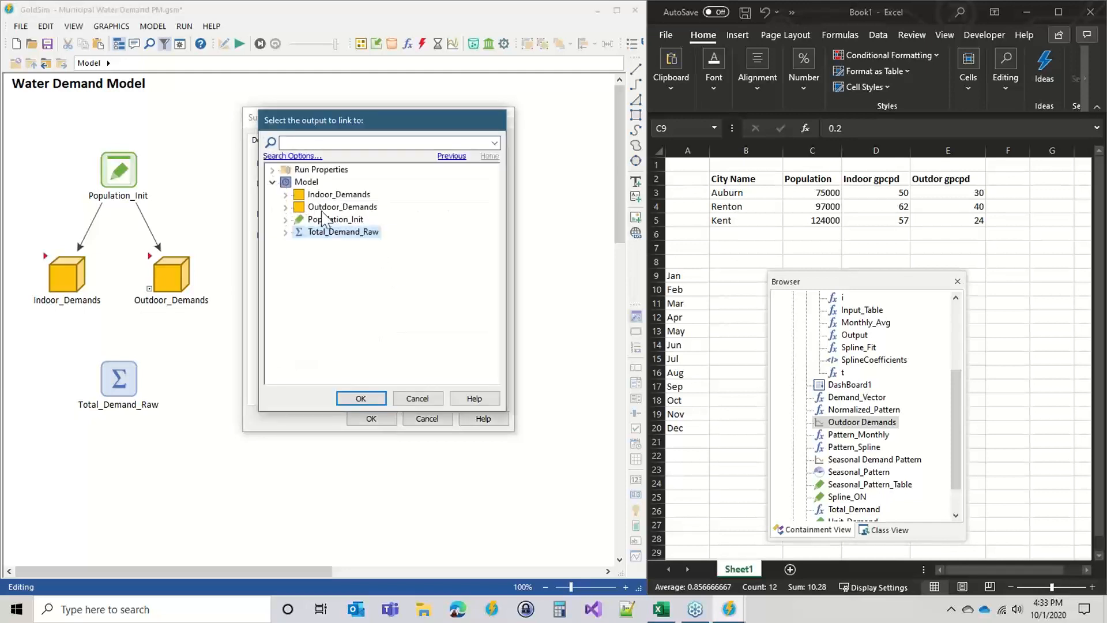
pyautogui.click(285, 194)
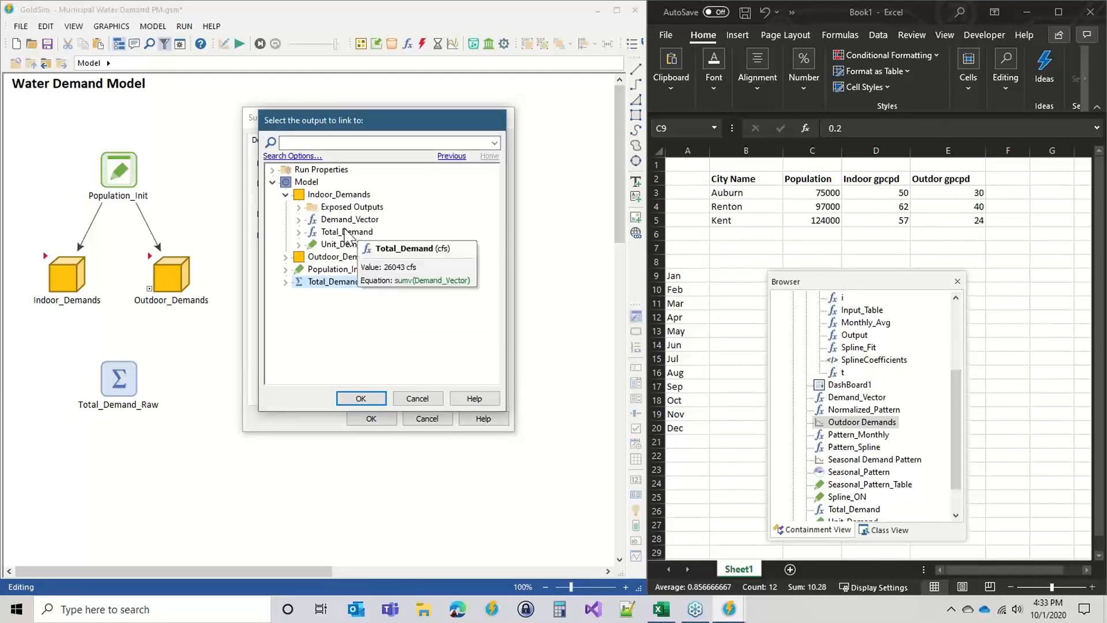
pyautogui.doubleClick(349, 220)
pyautogui.click(427, 300)
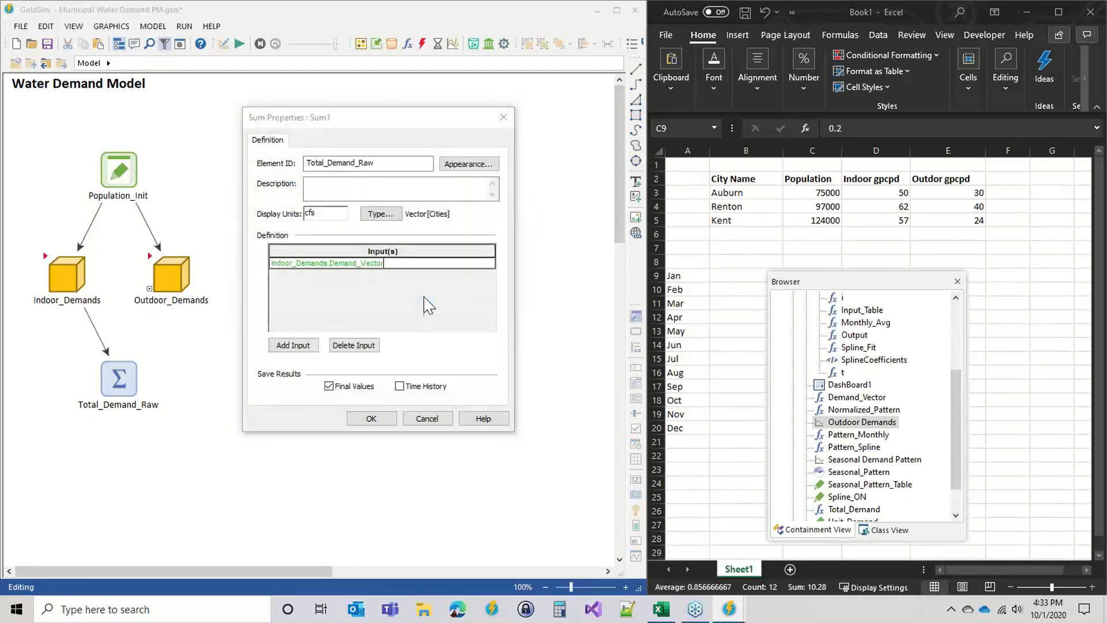
pyautogui.click(427, 306)
# Add the exposed Demand_Vector from Outdoor_Demands as the second input and accept the sum's definition
pyautogui.click(286, 345)
pyautogui.click(285, 218)
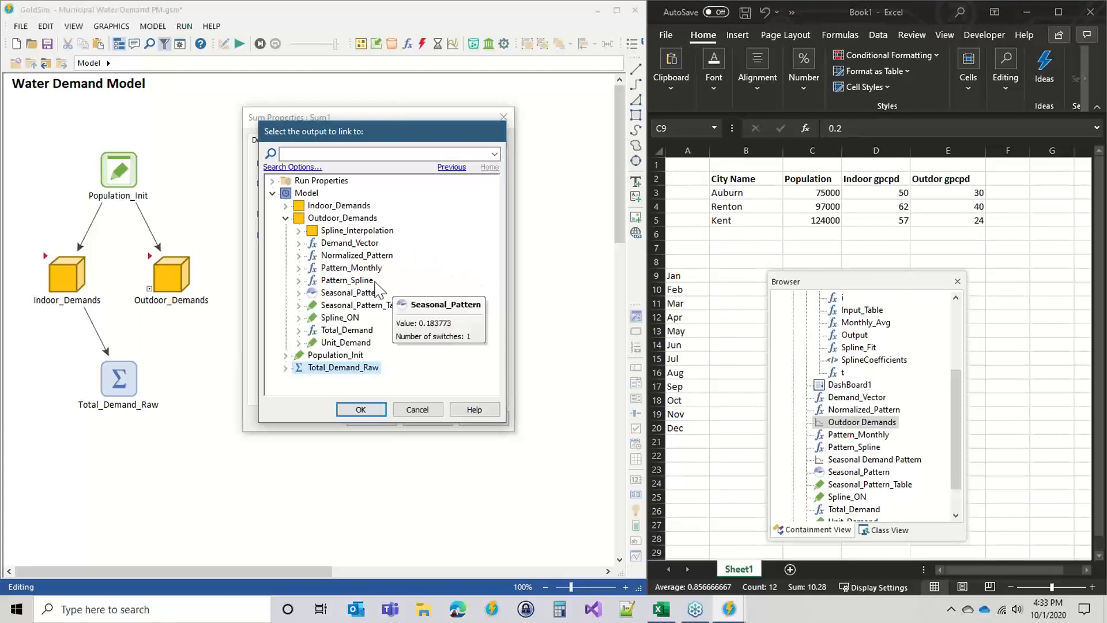
pyautogui.doubleClick(346, 243)
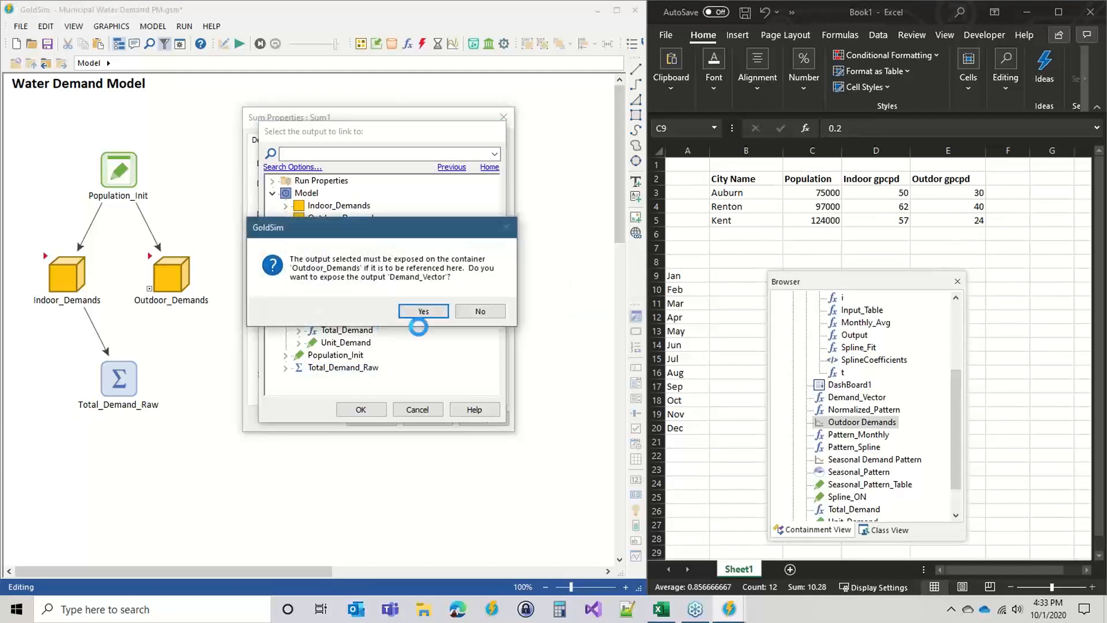
pyautogui.click(425, 310)
pyautogui.click(371, 418)
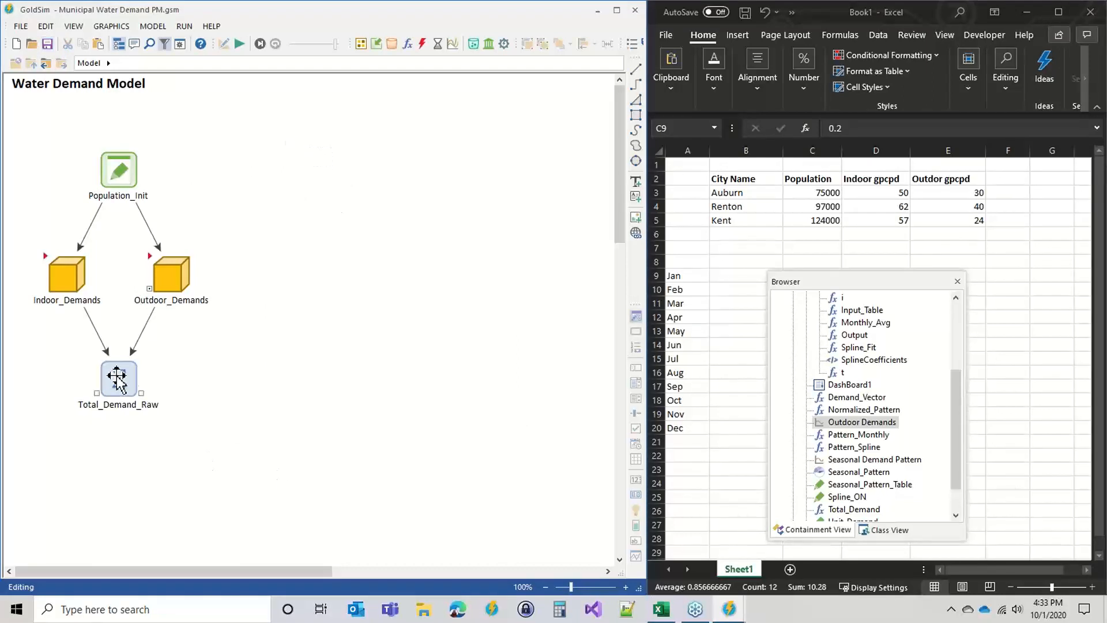
pyautogui.moveTo(118, 377)
# Insert a Data element beside Total_Demand_Raw, named Leakage_Rate with % display units
pyautogui.click(376, 44)
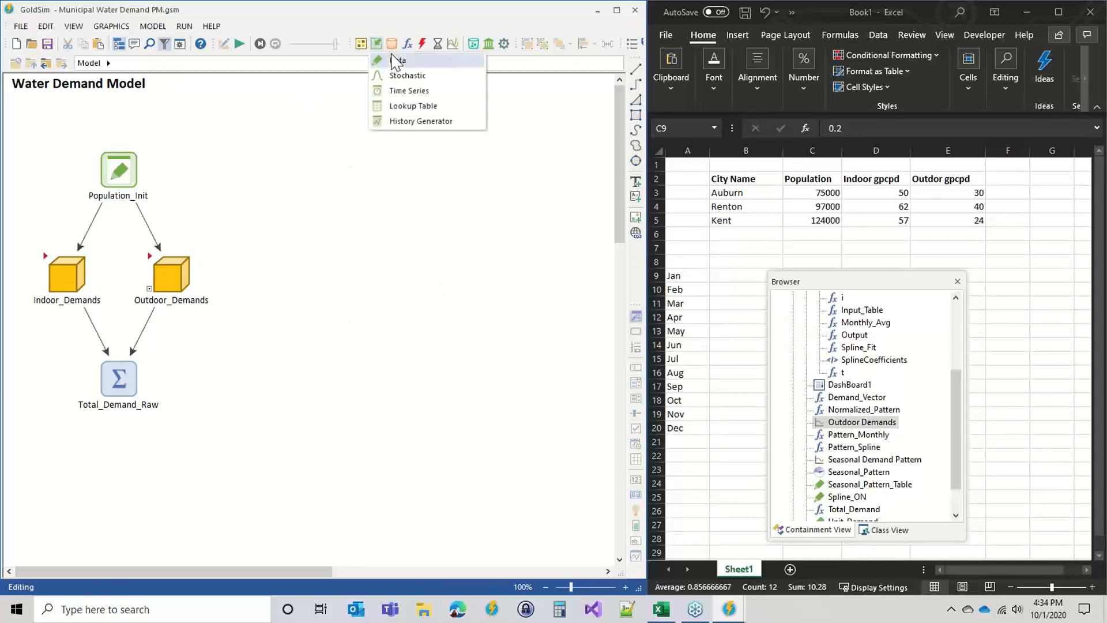
pyautogui.click(394, 59)
pyautogui.click(277, 329)
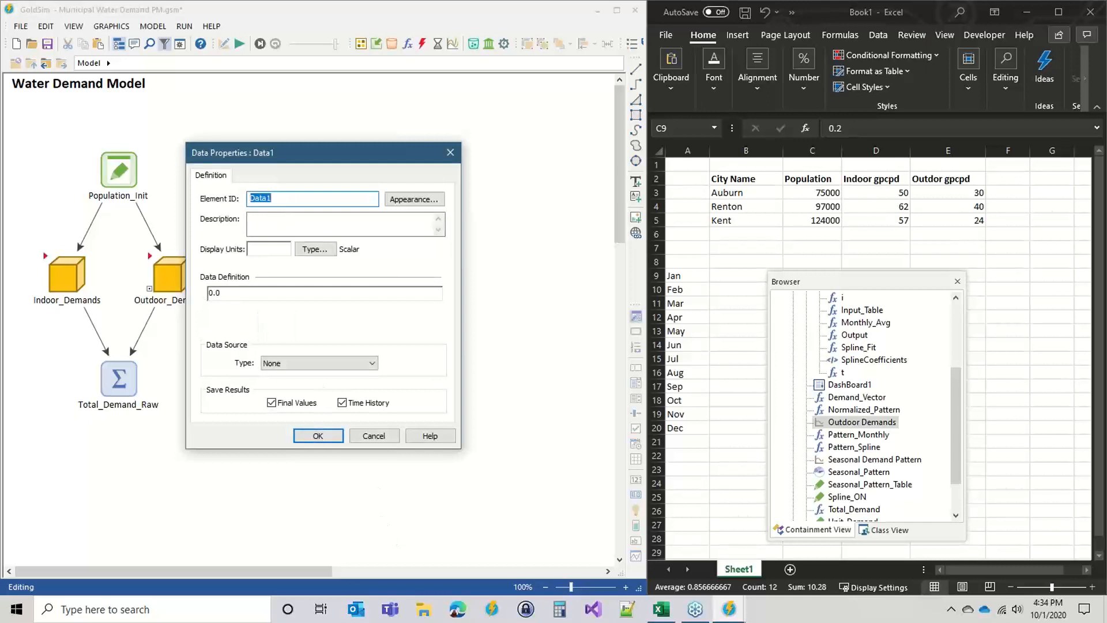
pyautogui.write('Leakage_Rate')
pyautogui.moveTo(279, 151); pyautogui.dragTo(459, 112)
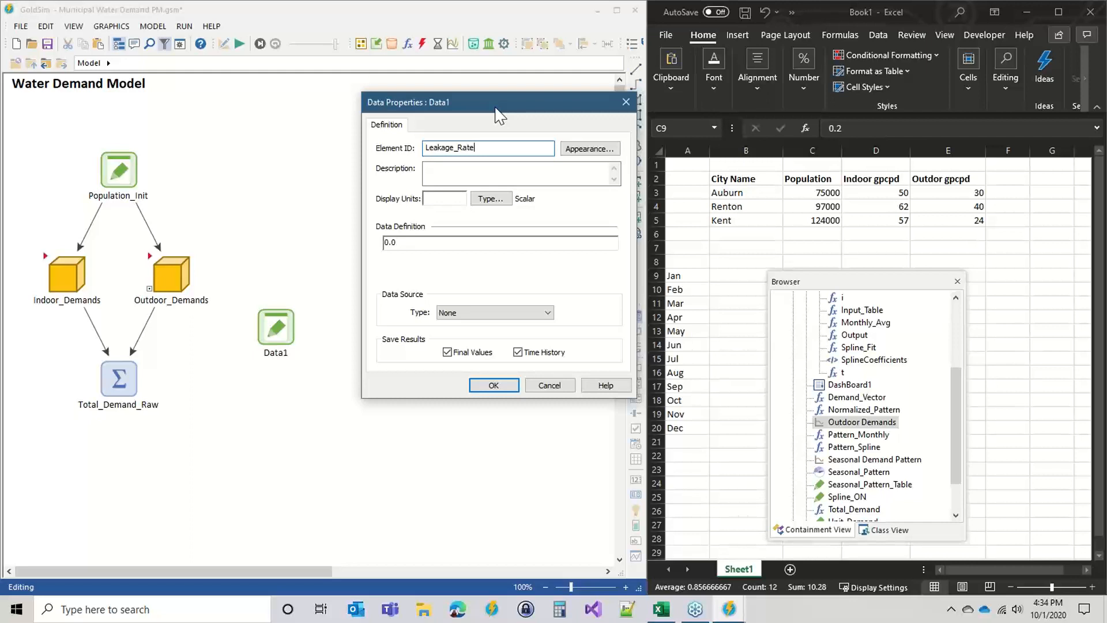
pyautogui.click(446, 198)
pyautogui.write('%')
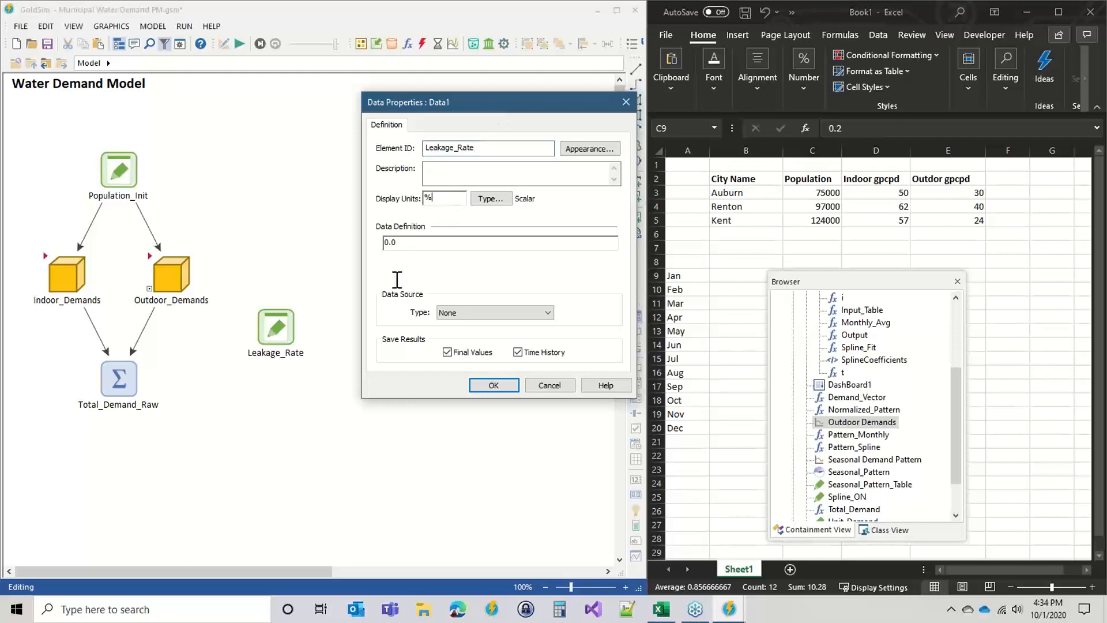
# Set the Leakage_Rate data value to 10.0 % and accept the element
pyautogui.click(385, 243)
pyautogui.doubleClick(387, 241)
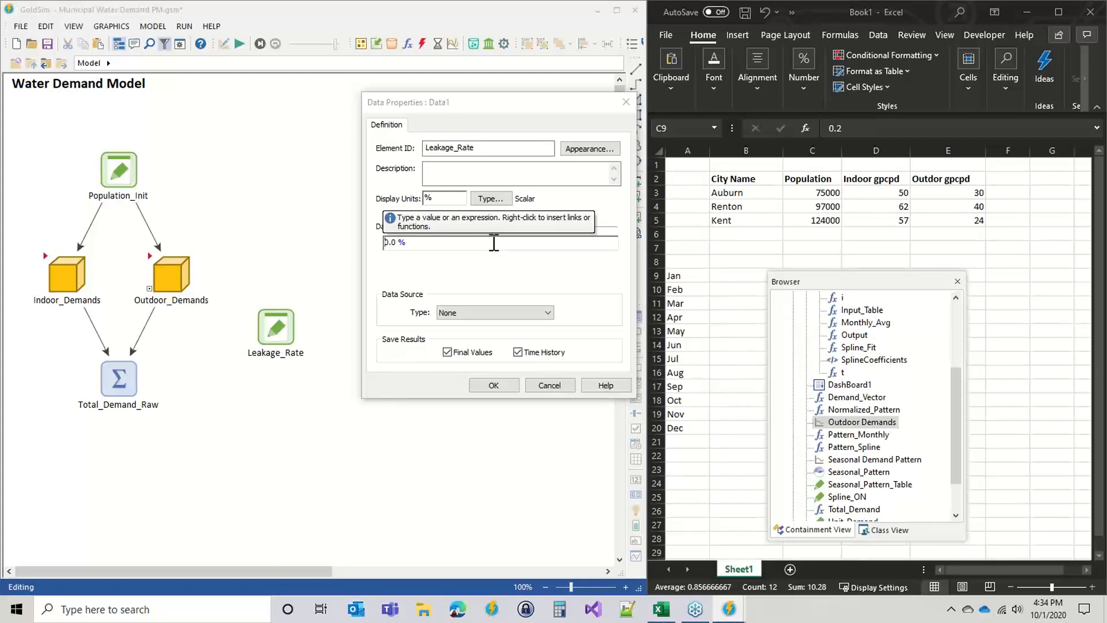
pyautogui.write('1')
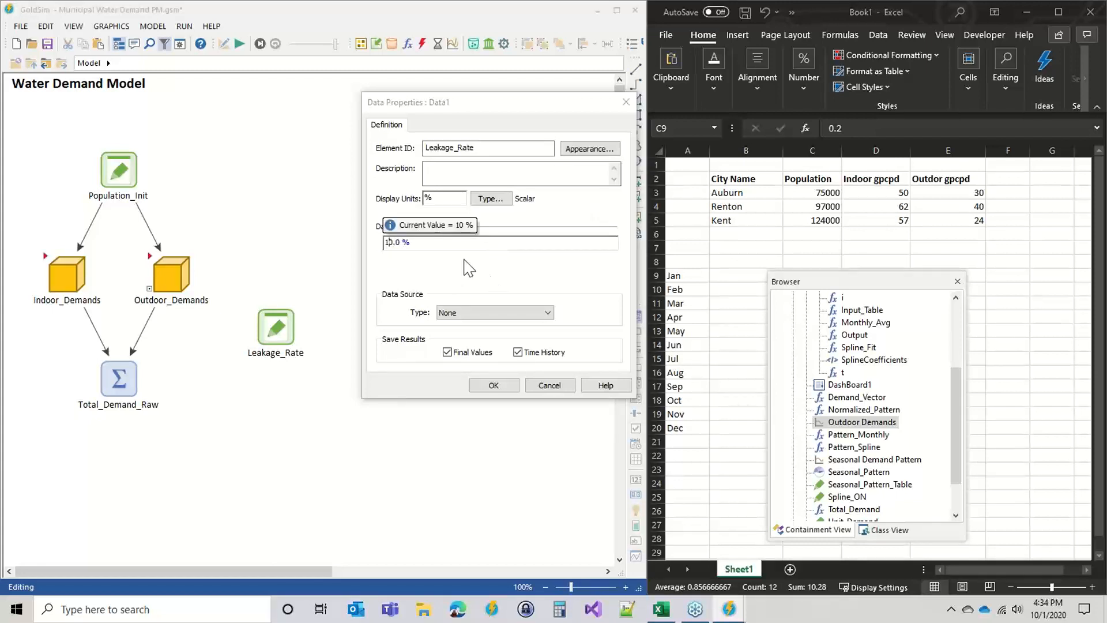
pyautogui.click(455, 296)
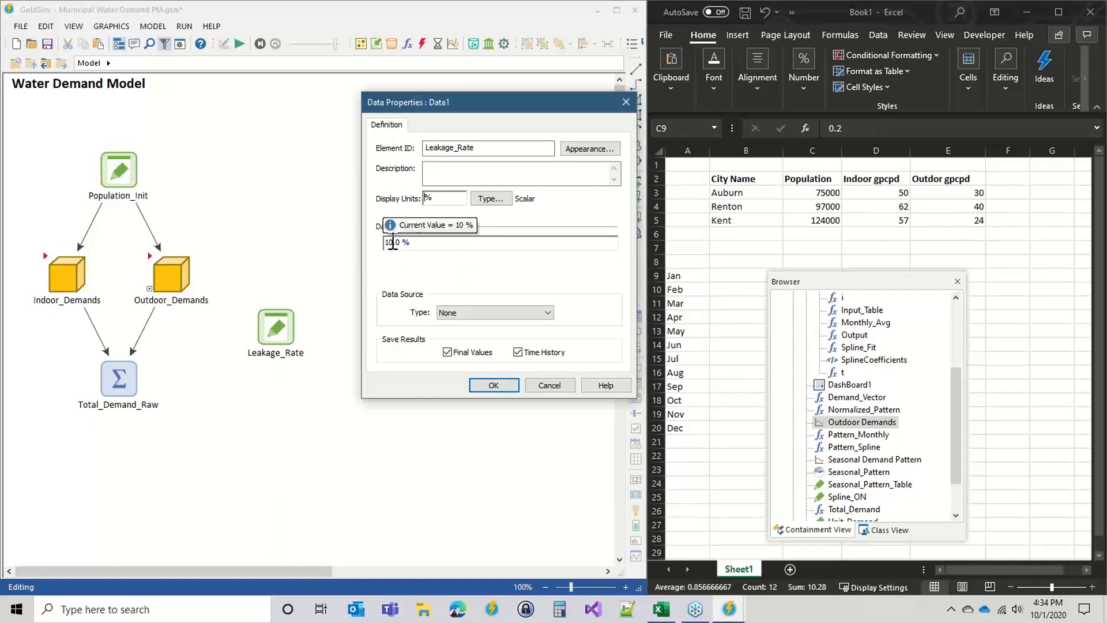
pyautogui.click(492, 385)
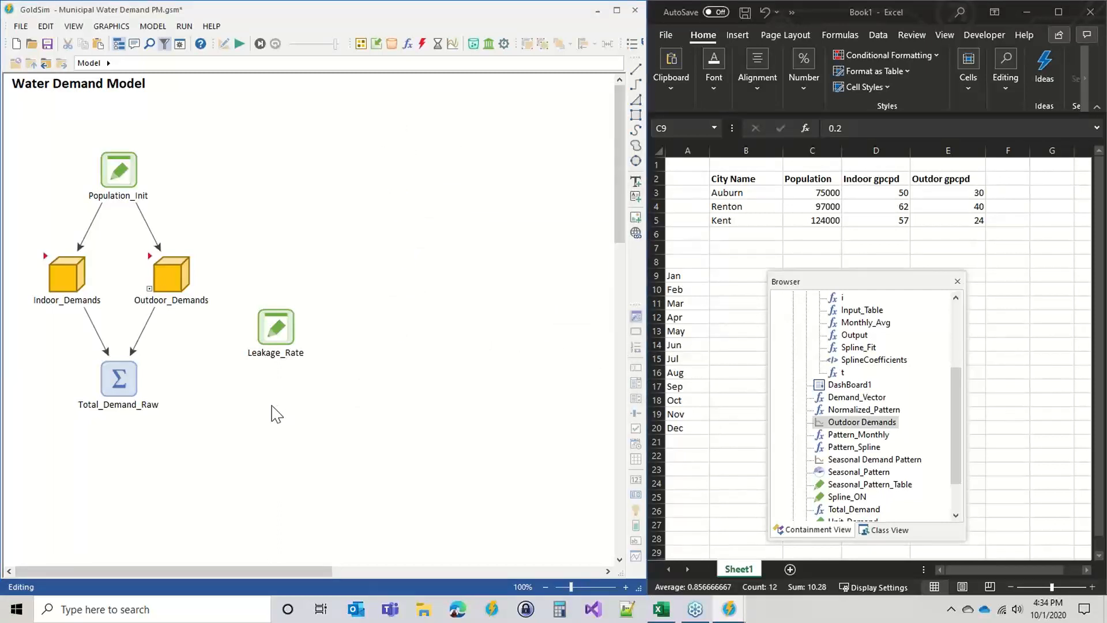
pyautogui.rightClick(282, 408)
pyautogui.moveTo(292, 414)
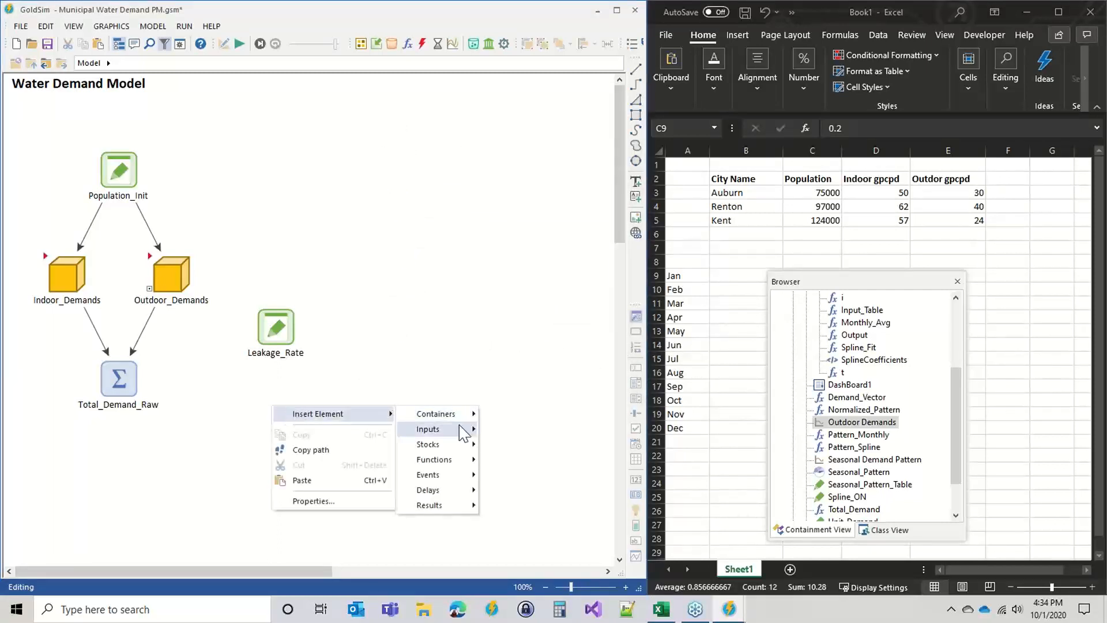
pyautogui.moveTo(463, 430)
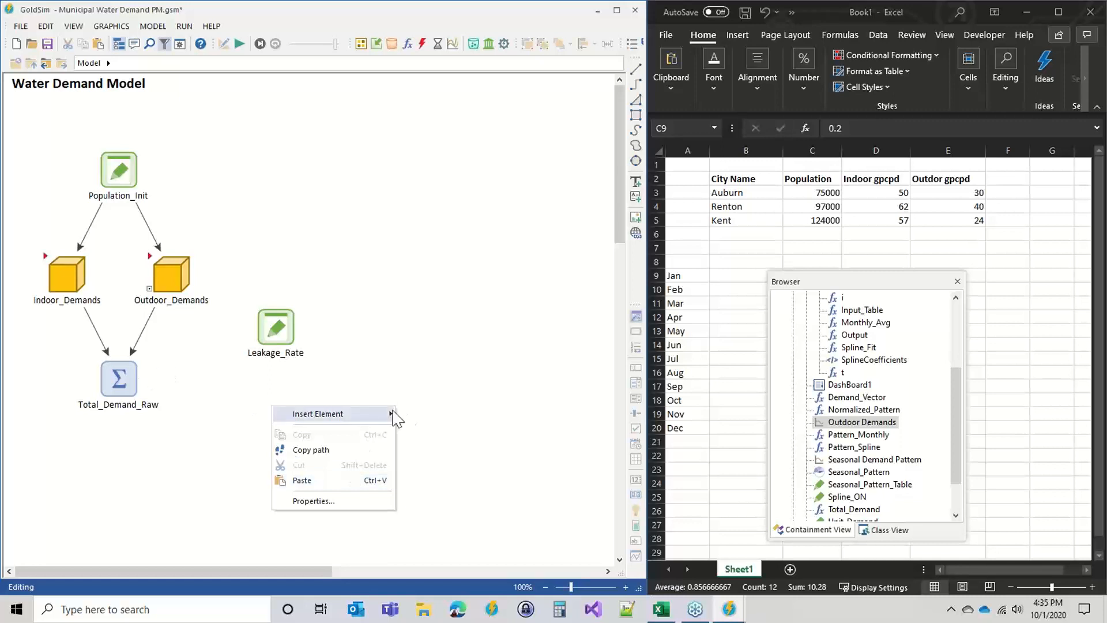
pyautogui.moveTo(388, 416)
pyautogui.click(319, 361)
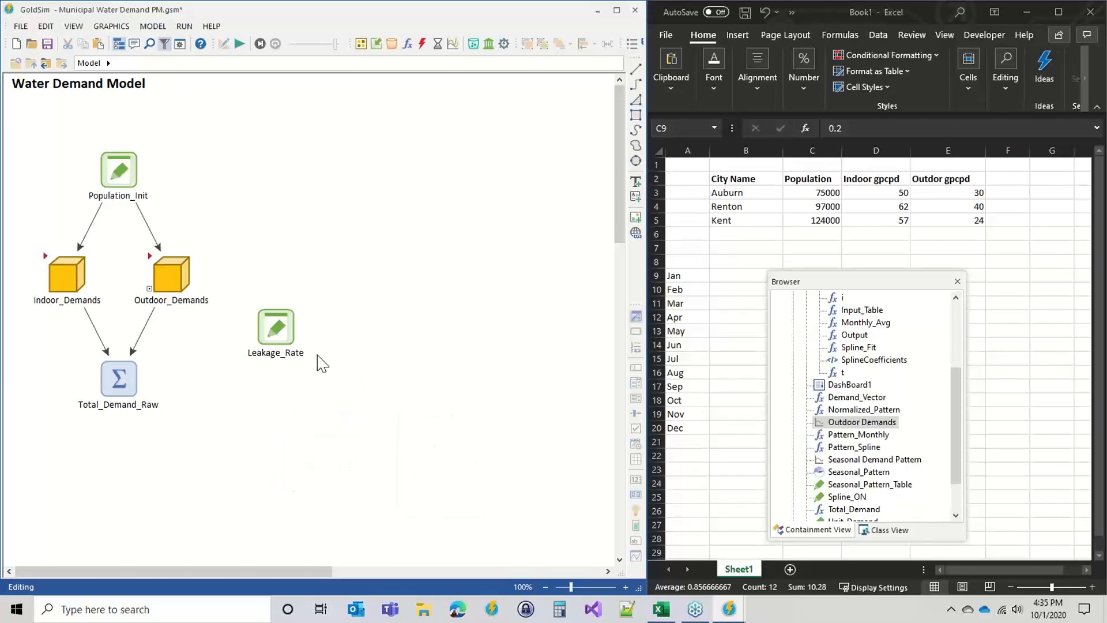
# Duplicate the Leakage_Rate element, place the copy directly beneath the original, and name it Meter_Error
pyautogui.click(280, 328)
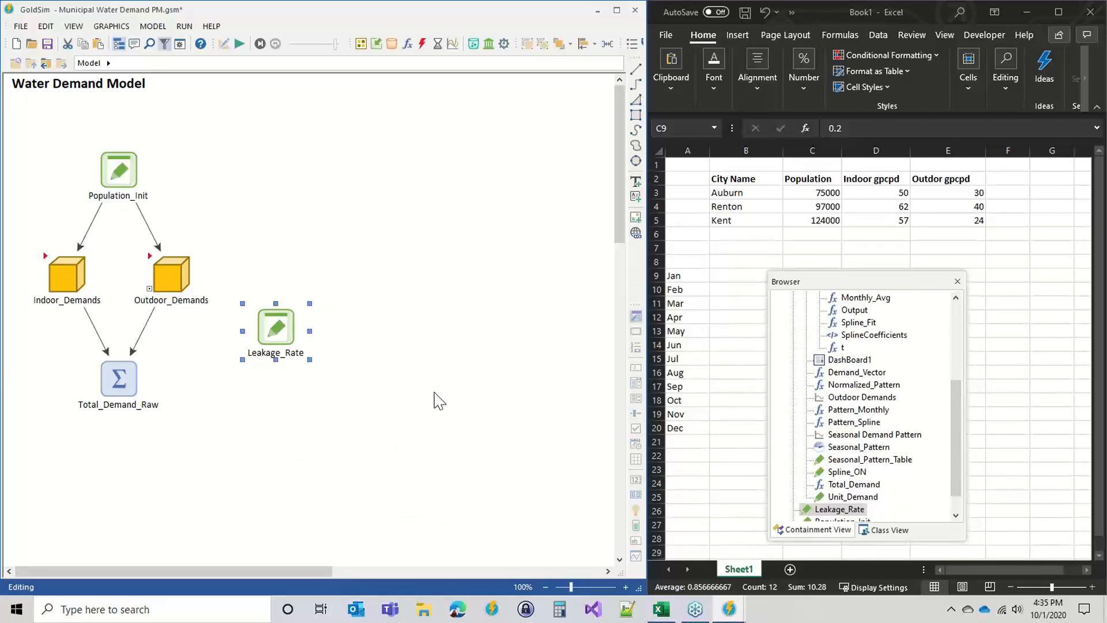
pyautogui.hotkey('ctrl', 'v')
pyautogui.moveTo(383, 435); pyautogui.dragTo(279, 397)
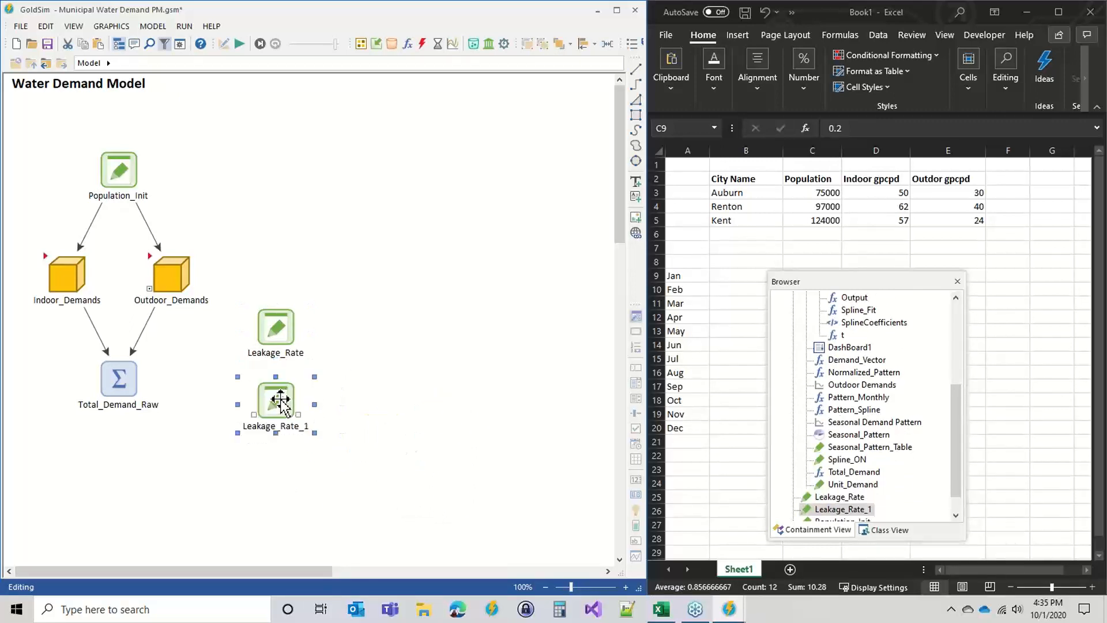
pyautogui.doubleClick(278, 399)
pyautogui.moveTo(346, 153); pyautogui.dragTo(528, 116)
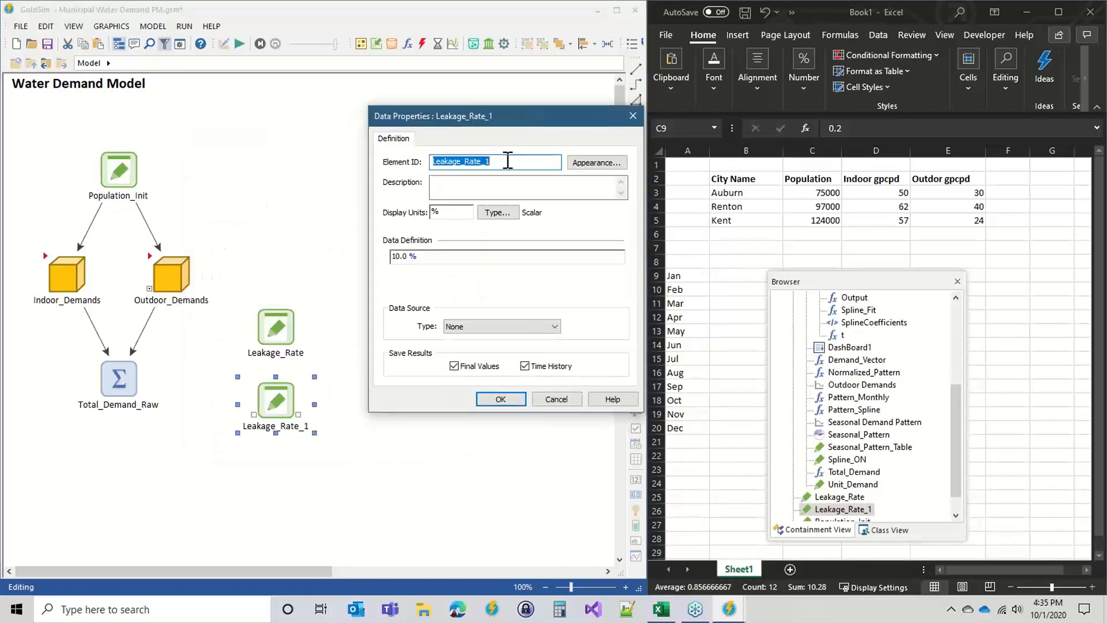
pyautogui.write('Meter_Error')
# Set the Meter_Error value to 5.0 %, accept it, and arrange Meter_Error and Leakage_Rate in a row beside Outdoor_Demands
pyautogui.click(394, 256)
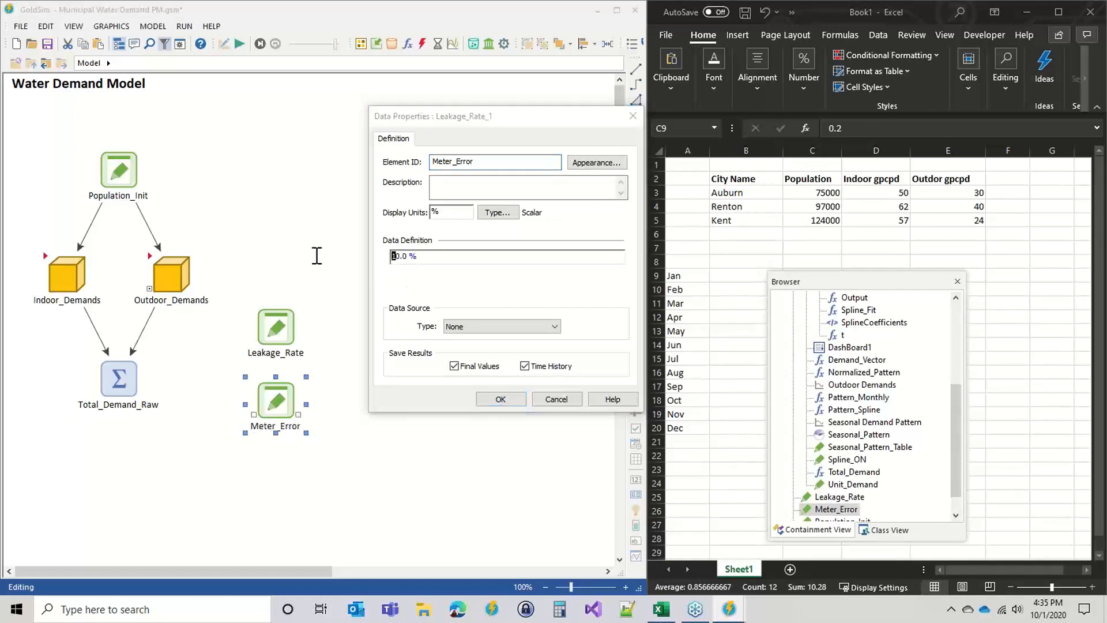
pyautogui.press('Delete')
pyautogui.press('Delete')
pyautogui.write('5')
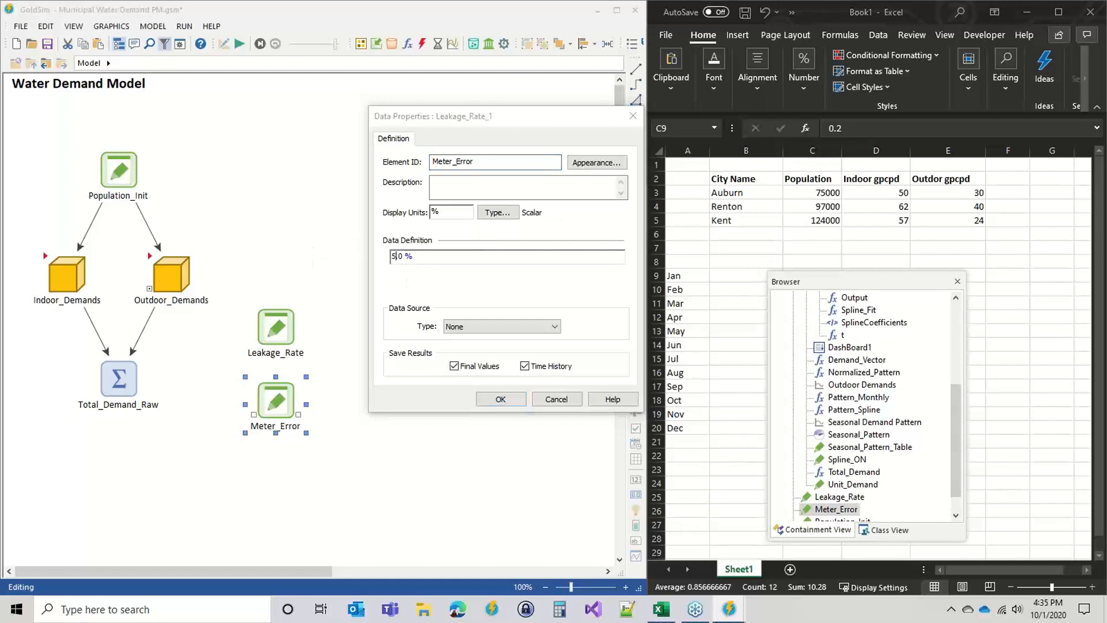
pyautogui.click(499, 399)
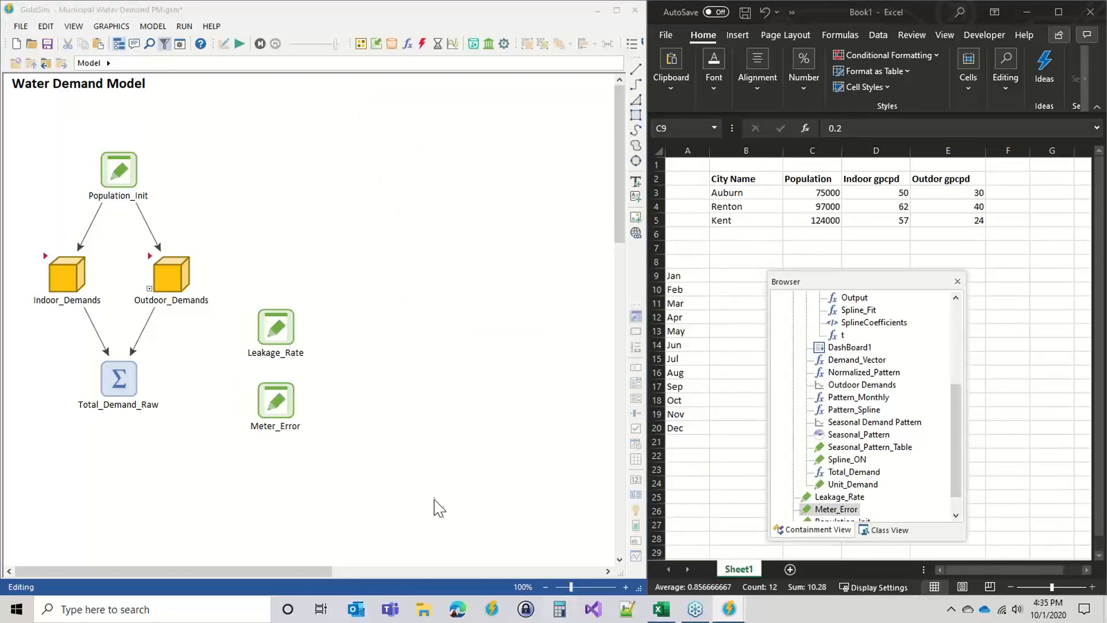
pyautogui.click(355, 365)
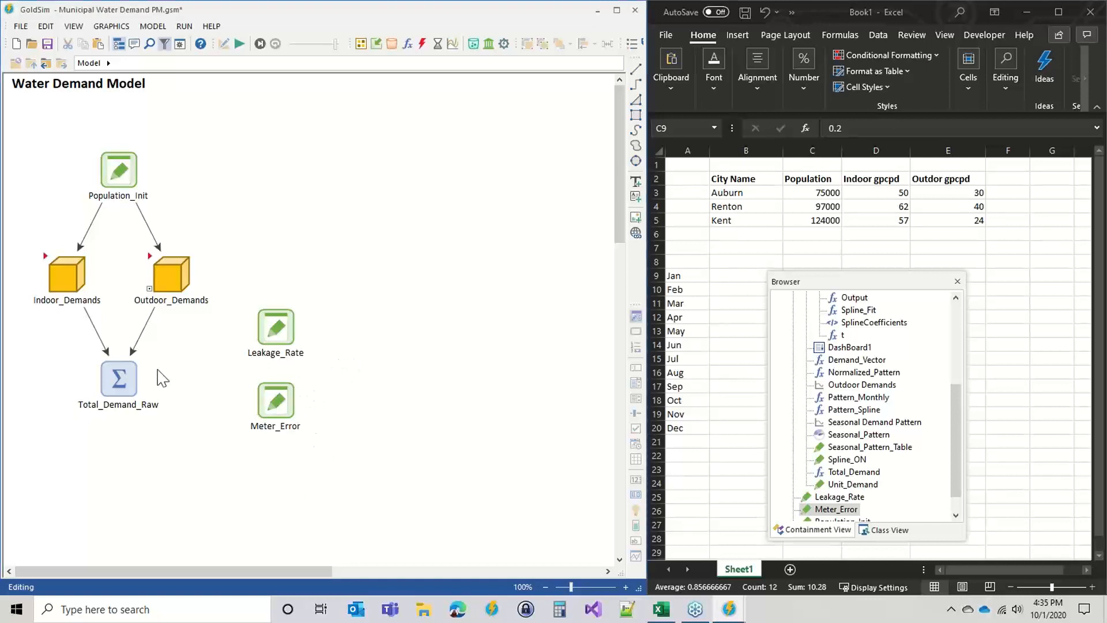
pyautogui.moveTo(259, 333); pyautogui.dragTo(326, 264)
# Insert an Expression element below Meter_Error, named Demand_With_Losses with cfs display units
pyautogui.click(408, 57)
pyautogui.click(433, 69)
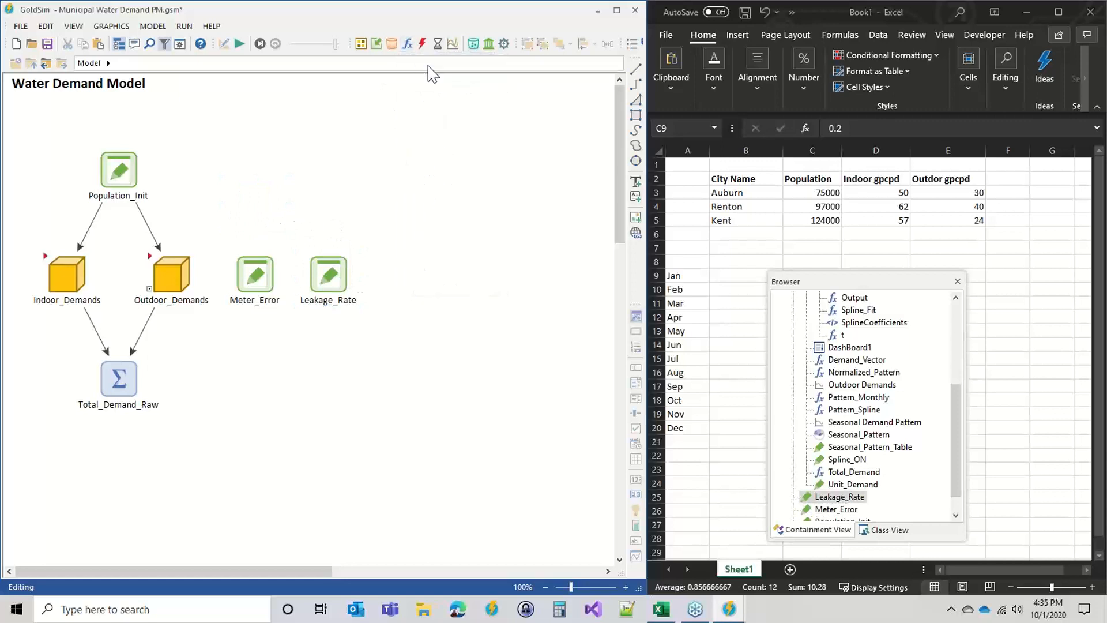
pyautogui.click(254, 391)
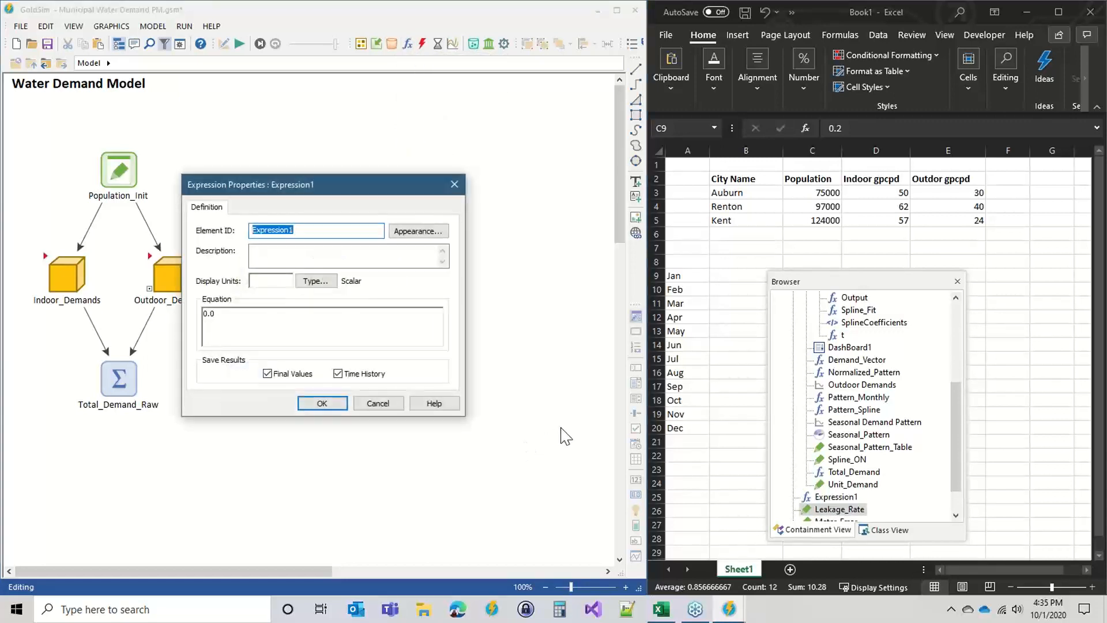
pyautogui.write('Demand_Losses')
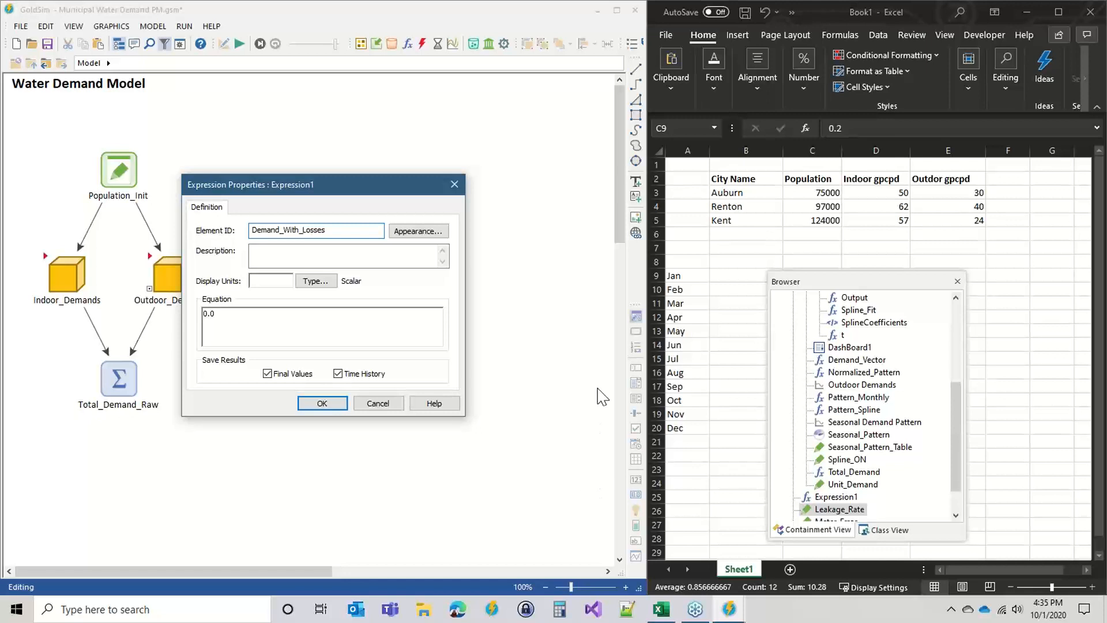
pyautogui.click(273, 281)
pyautogui.write('cfs')
# Define the Demand_With_Losses output as a Vector (1D-Array) with Cities as row labels
pyautogui.click(316, 281)
pyautogui.click(317, 300)
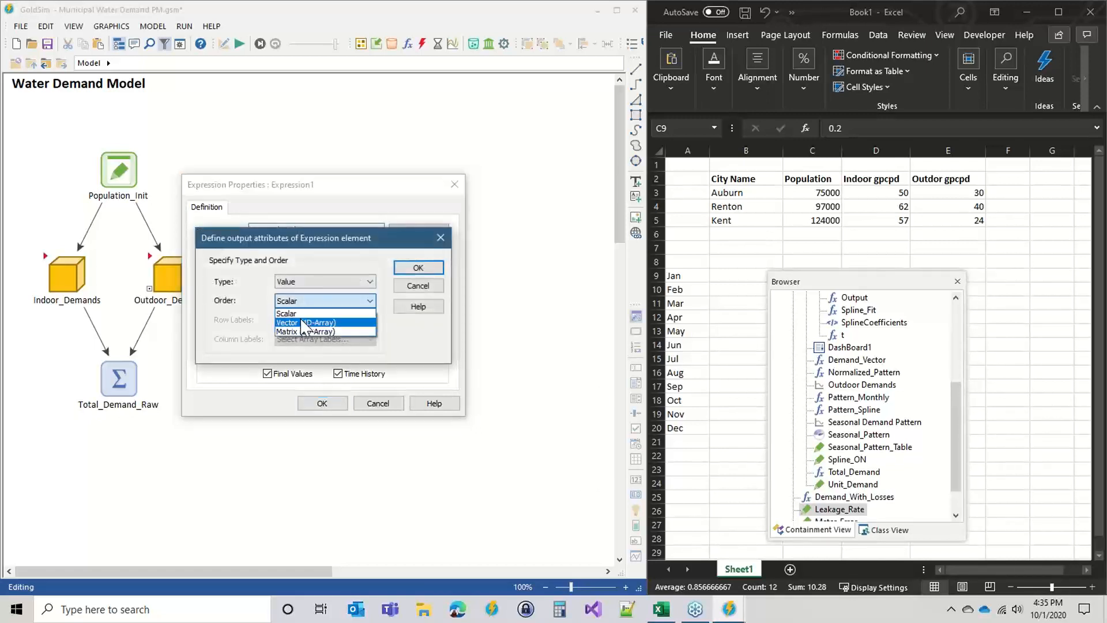
pyautogui.click(307, 315)
pyautogui.click(357, 320)
pyautogui.click(286, 342)
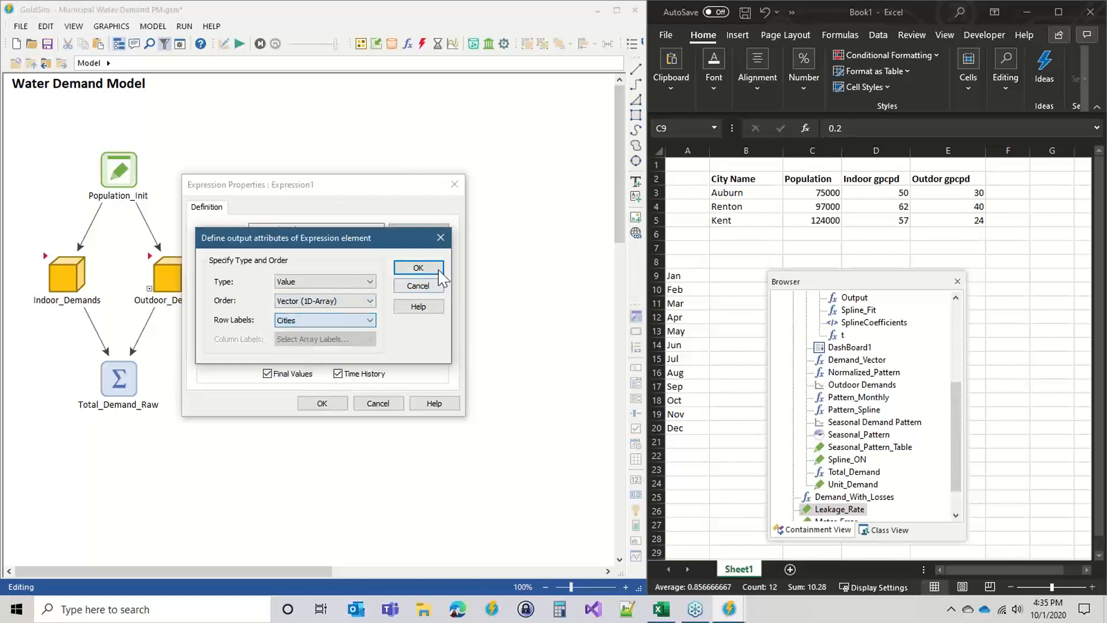
pyautogui.click(418, 268)
# Enter the equation Total_Demand_Raw * (1 + Meter_Error + Leakage_Rate) for Demand_With_Losses and accept the element
pyautogui.moveTo(373, 183); pyautogui.dragTo(527, 154)
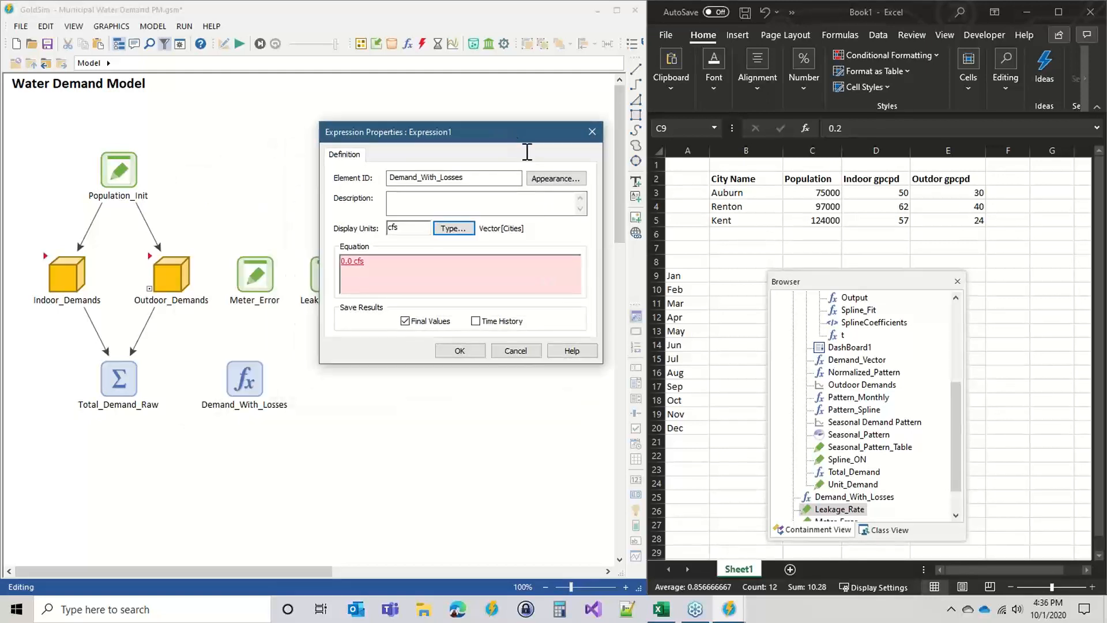
pyautogui.moveTo(457, 130); pyautogui.dragTo(538, 131)
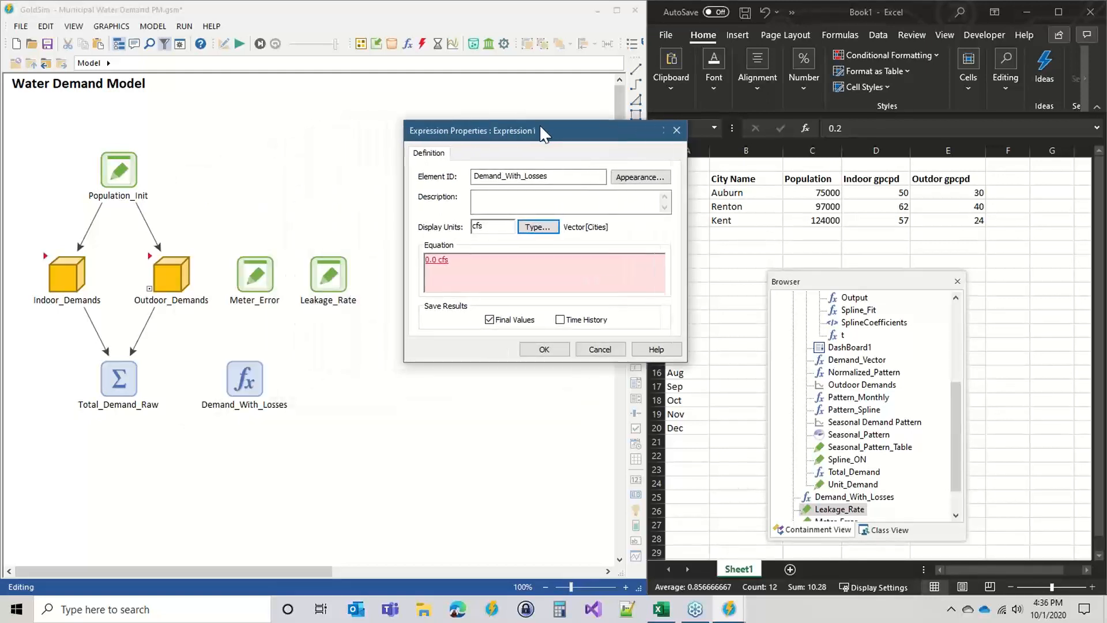
pyautogui.click(477, 261)
pyautogui.write('tot')
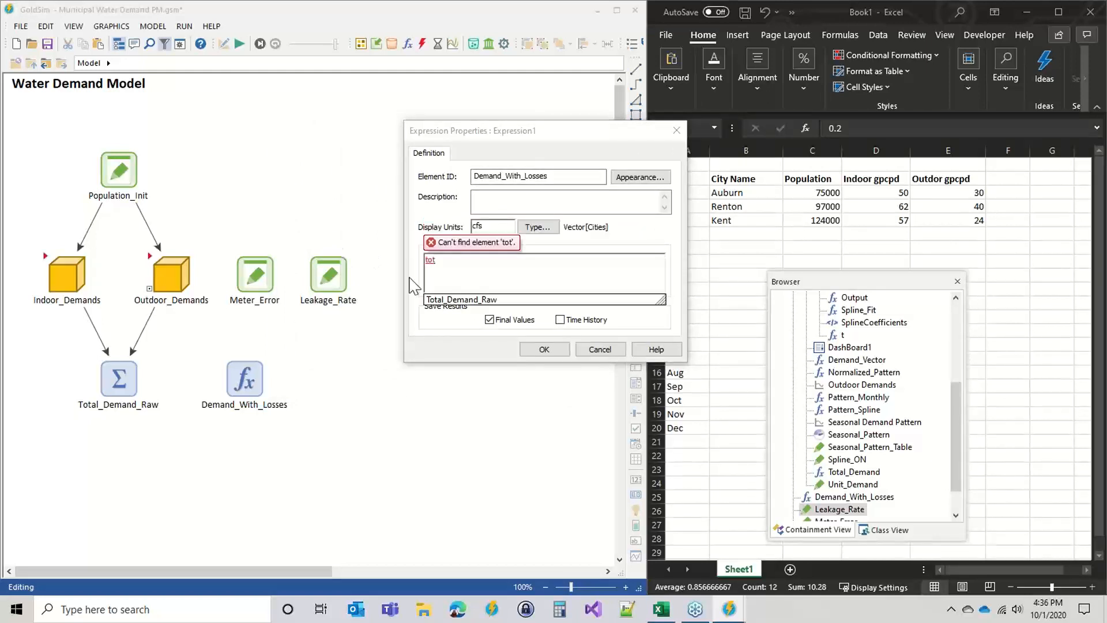
pyautogui.click(465, 299)
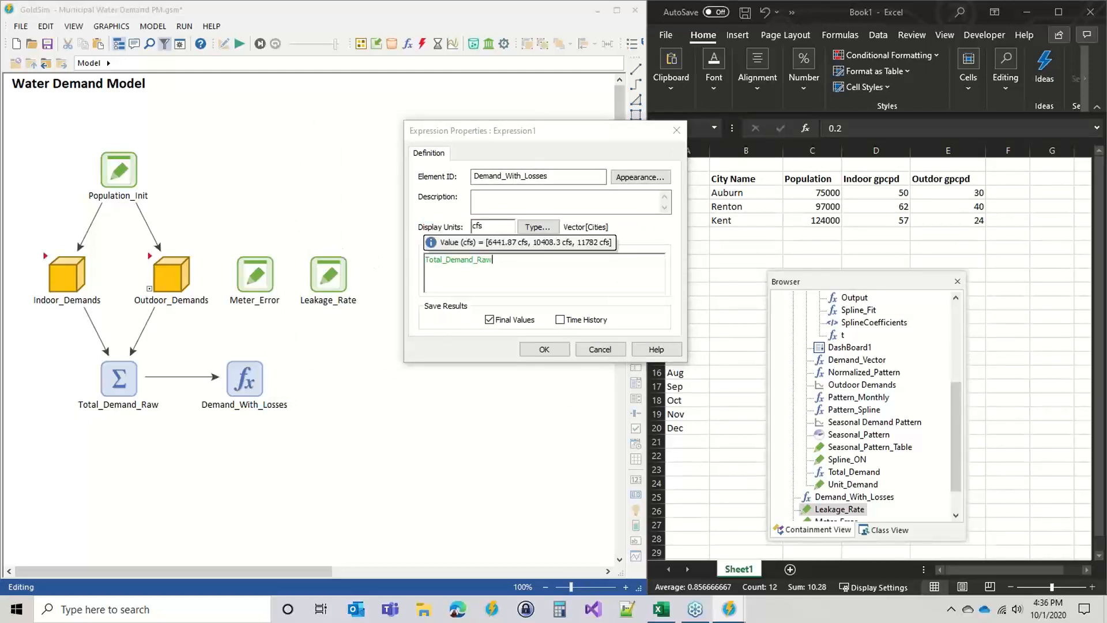
pyautogui.write('*')
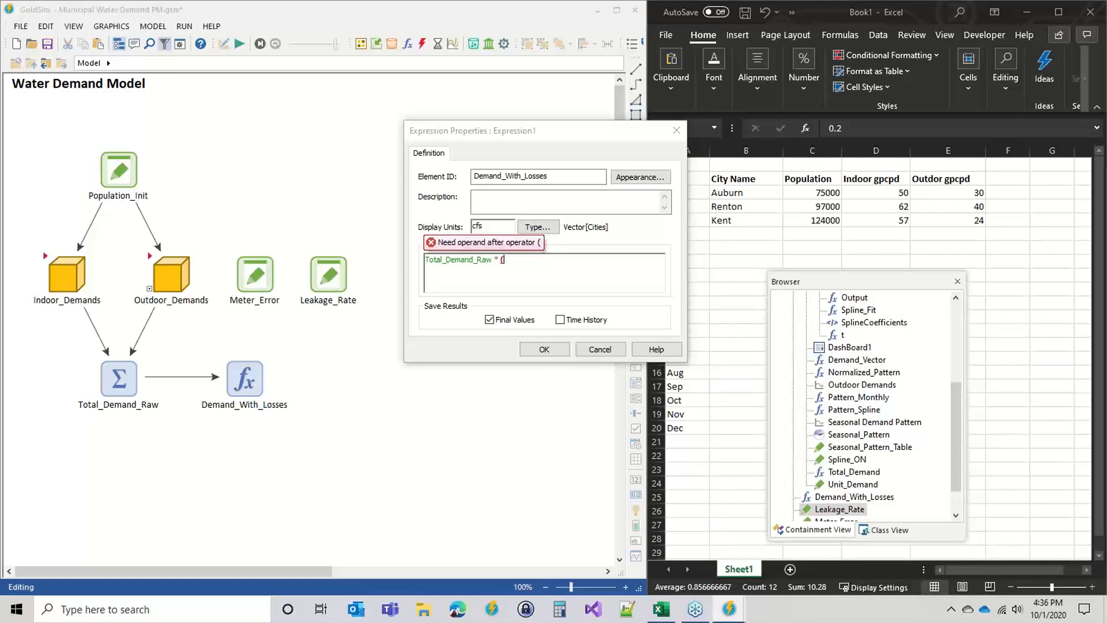
pyautogui.write(' 1 +')
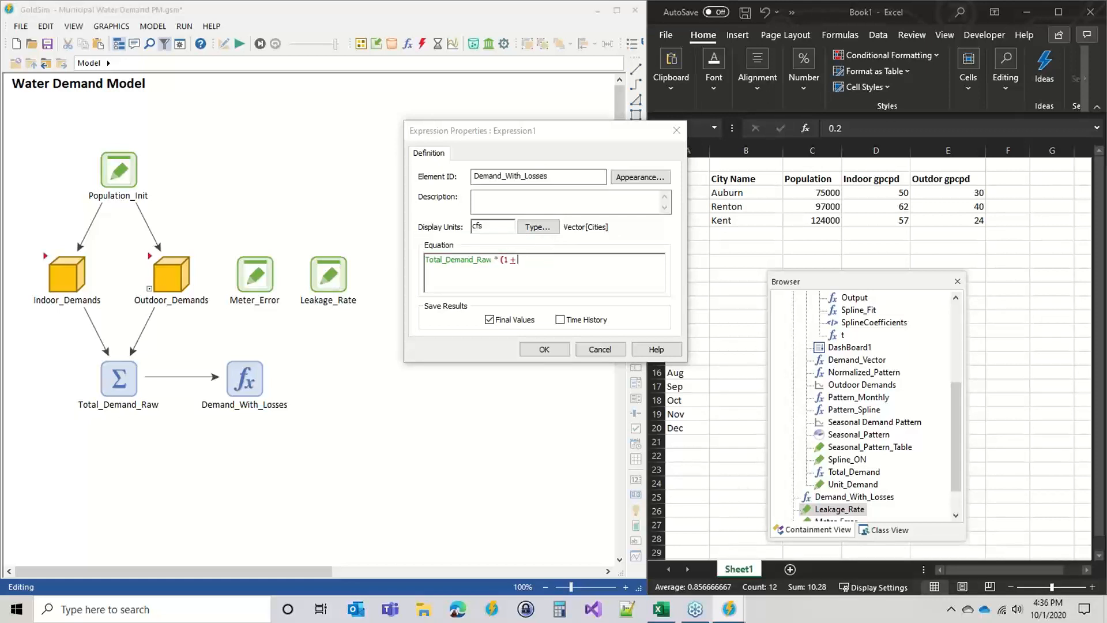
pyautogui.write('Meter_Error')
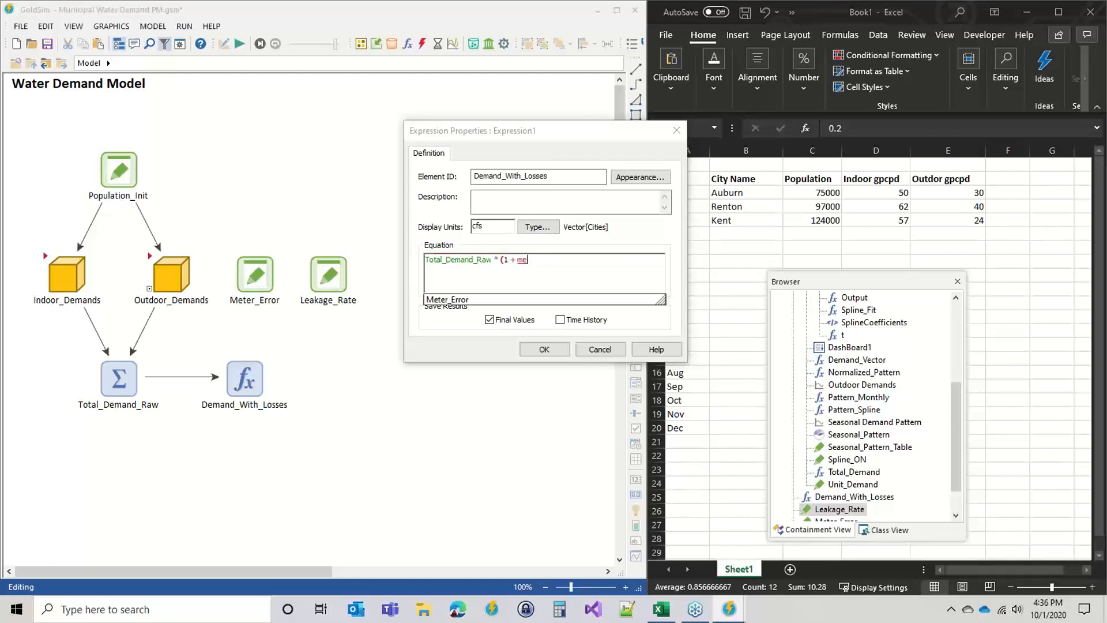
pyautogui.write(' +')
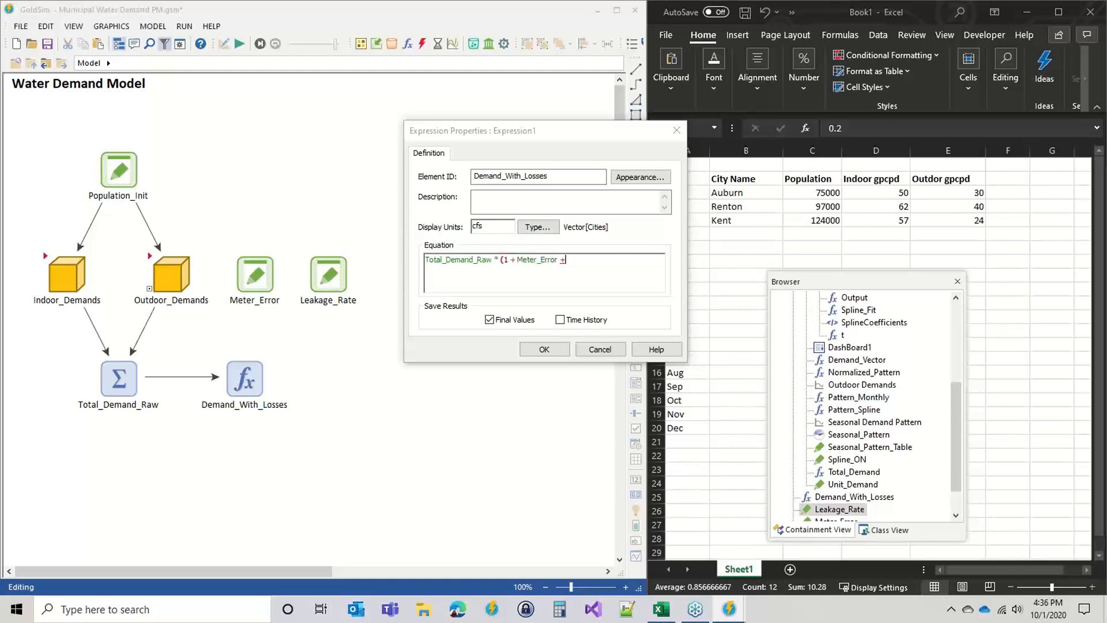
pyautogui.write(' lea')
pyautogui.press('Return')
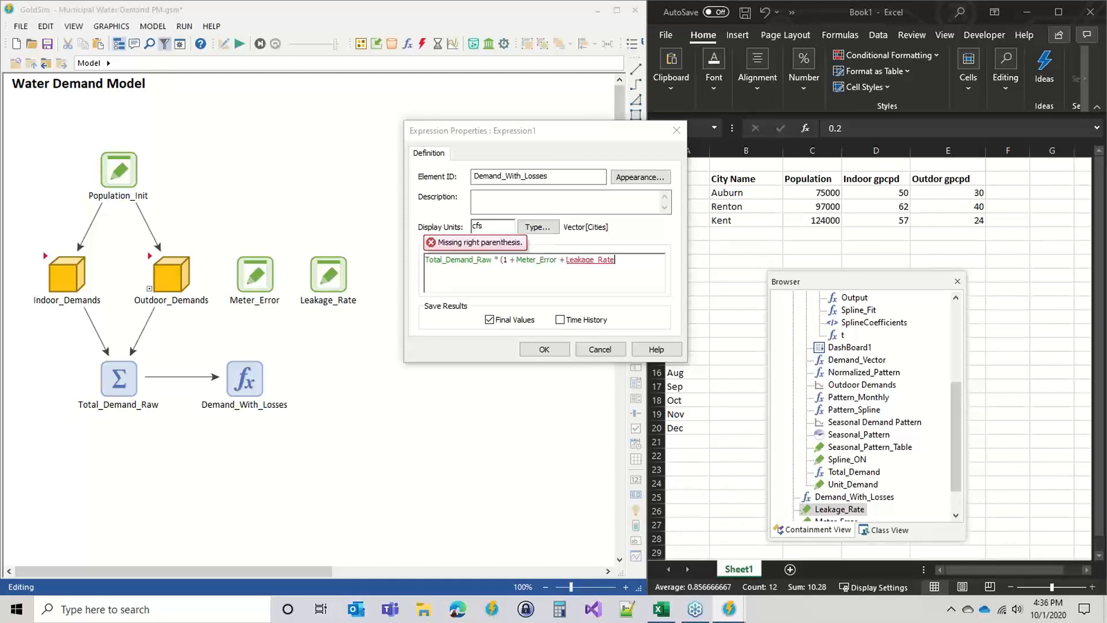
pyautogui.write(')')
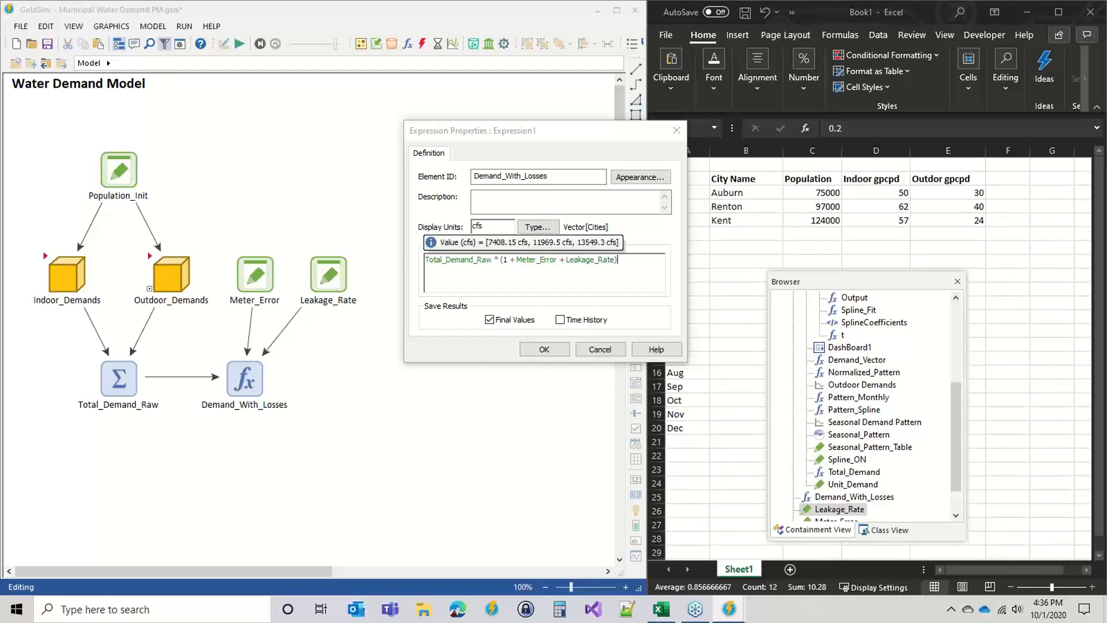
pyautogui.click(544, 350)
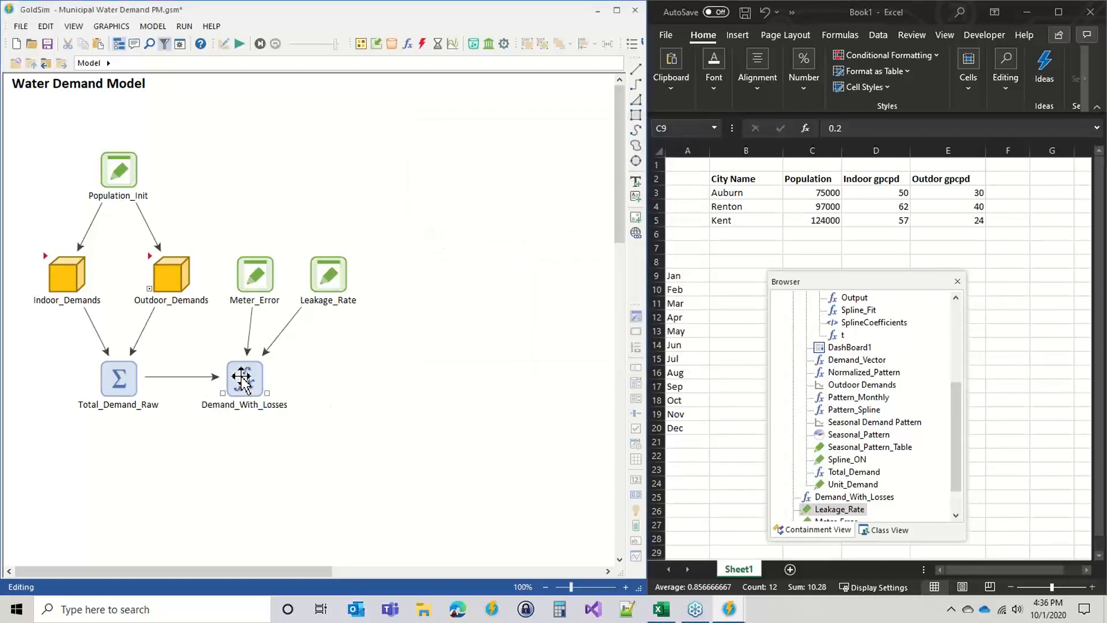
# Shift Demand_With_Losses slightly away from Total_Demand_Raw so it sits between and below Meter_Error and Leakage_Rate
pyautogui.click(547, 388)
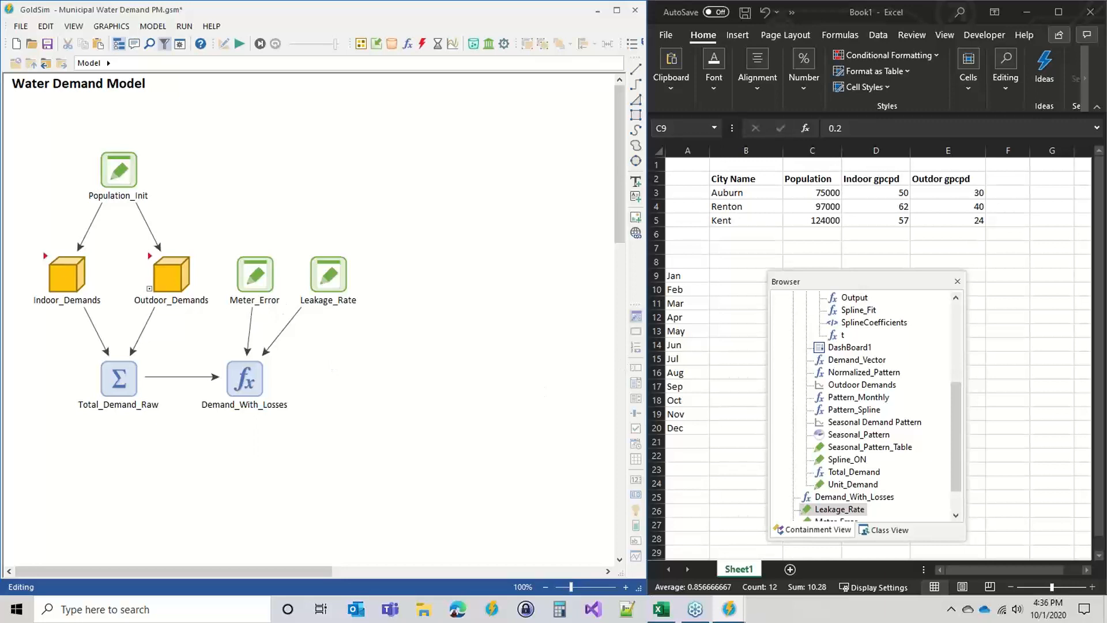
pyautogui.hotkey('alt', 'Tab')
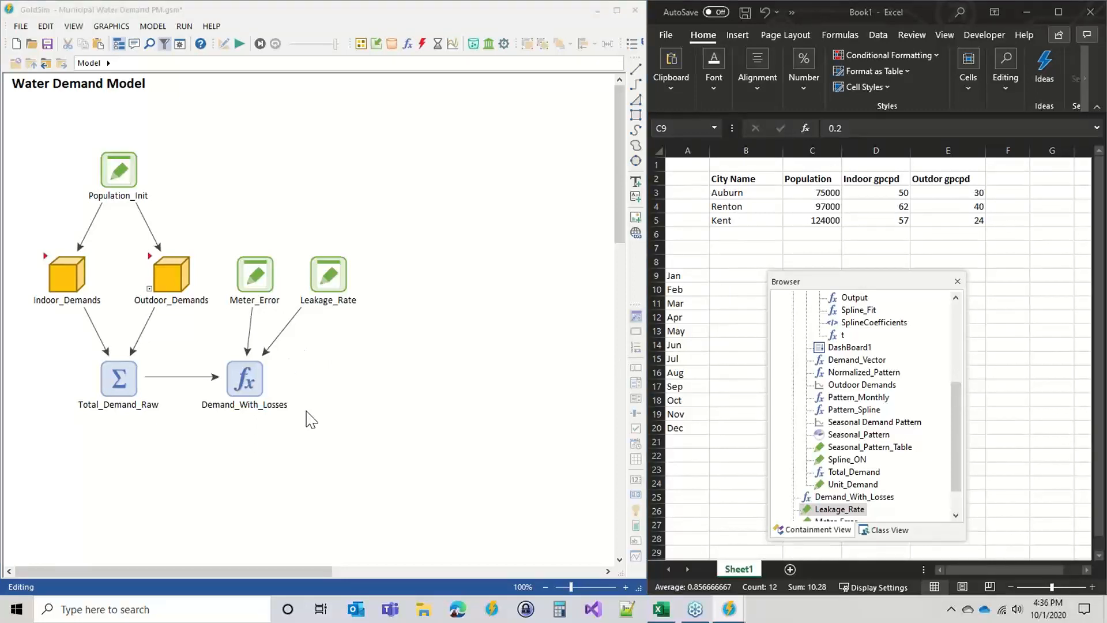
pyautogui.click(243, 377)
pyautogui.moveTo(242, 378); pyautogui.dragTo(274, 377)
pyautogui.click(373, 364)
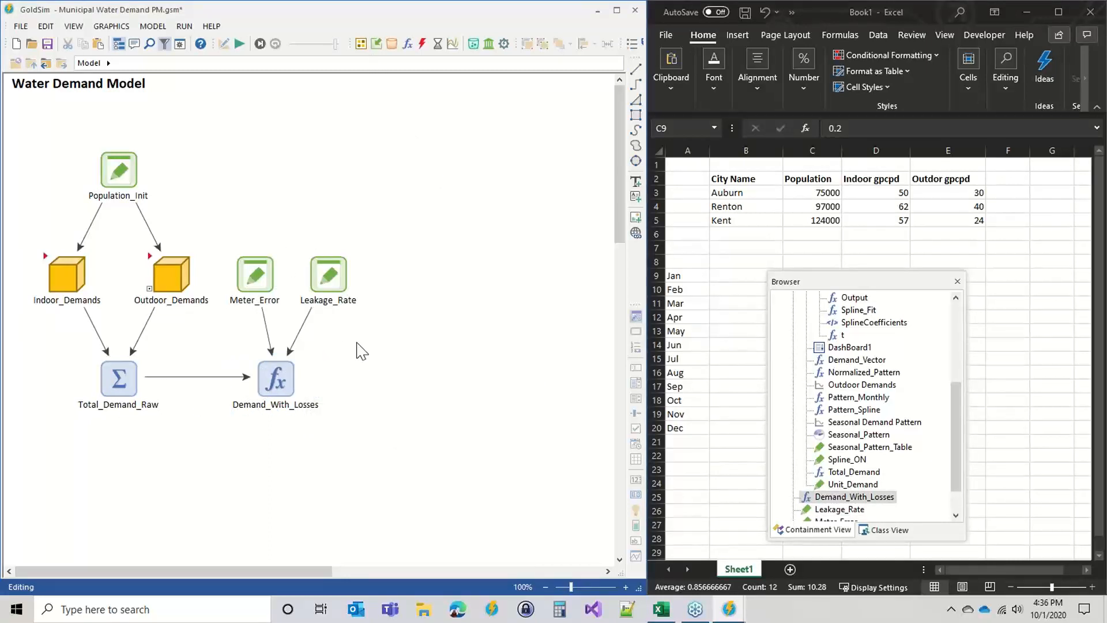
# Insert a Time History Result element below Demand_With_Losses, named Water Demand Plot
pyautogui.rightClick(273, 470)
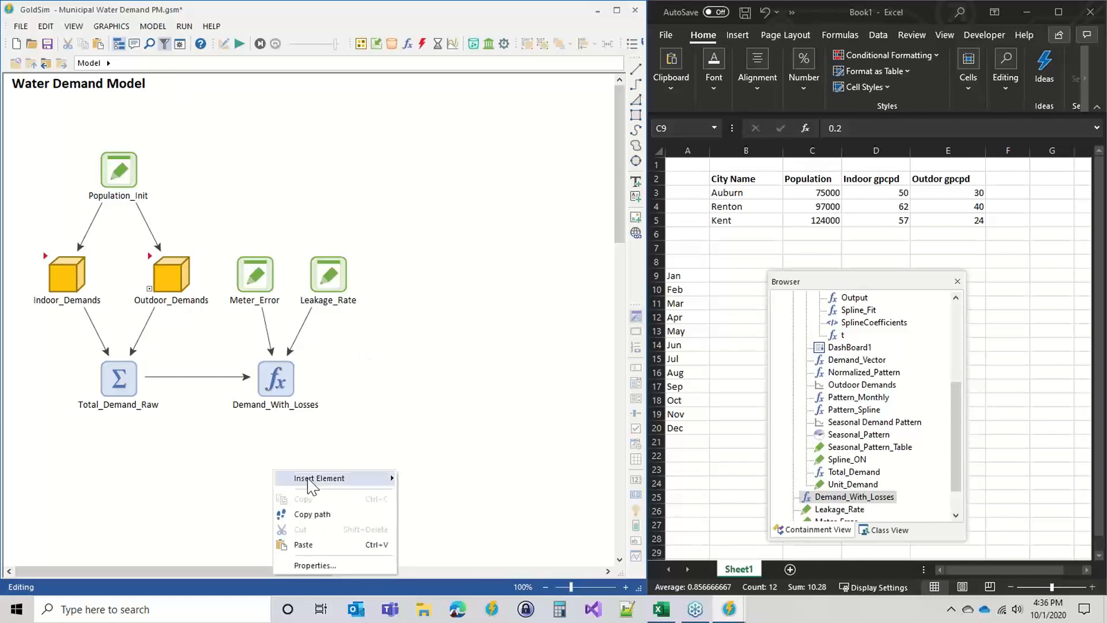
pyautogui.moveTo(323, 478)
pyautogui.moveTo(438, 569)
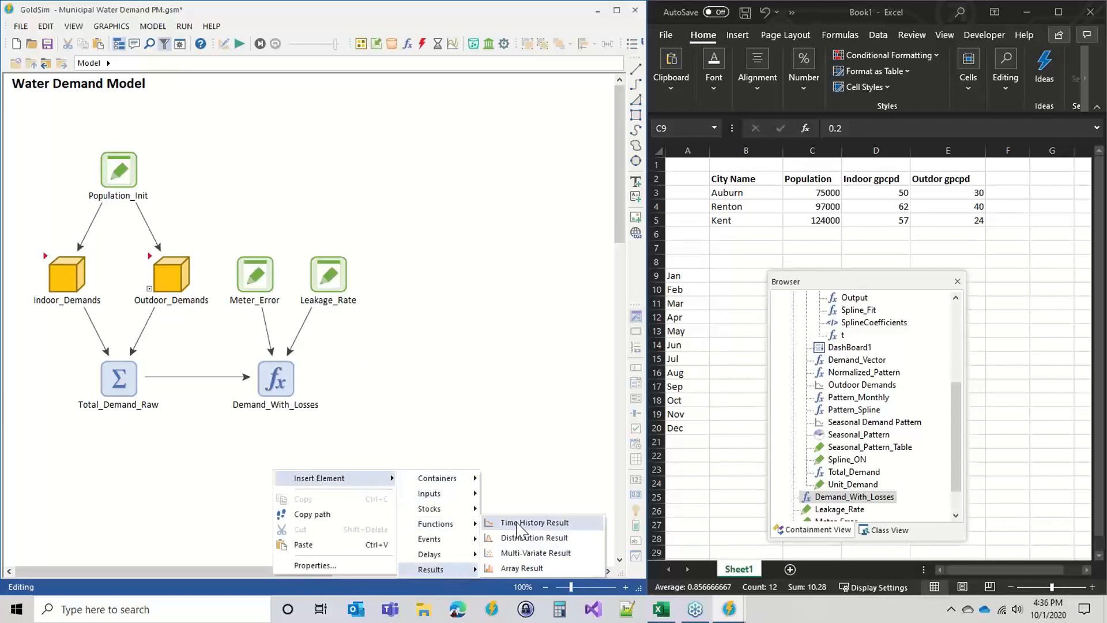
pyautogui.click(513, 521)
pyautogui.write('Wa')
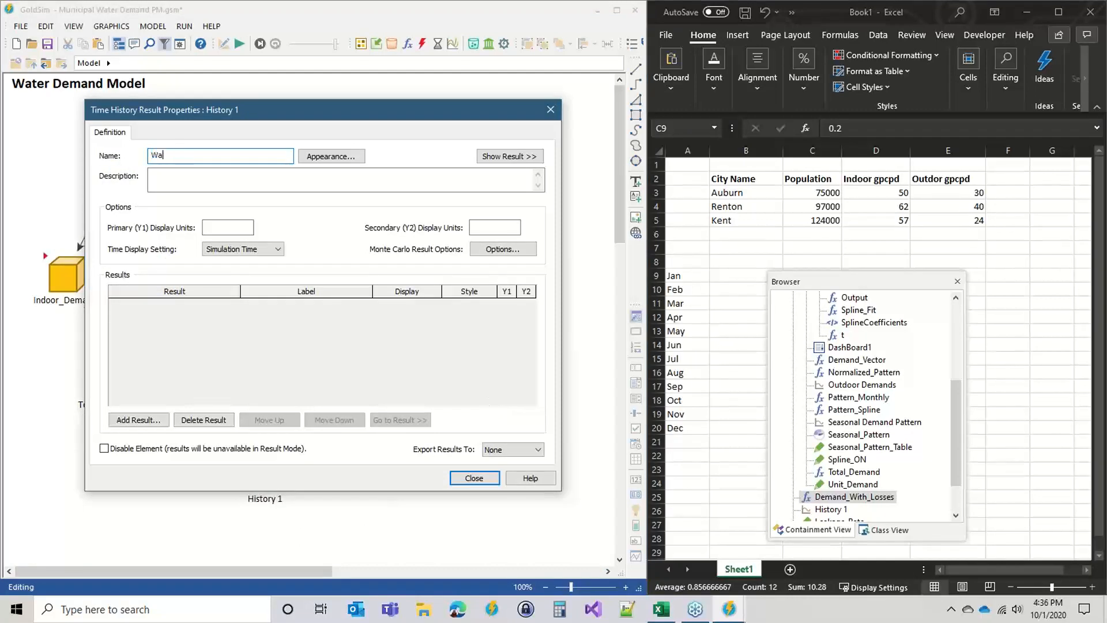
pyautogui.write('ter Demand Plot')
pyautogui.moveTo(344, 104); pyautogui.dragTo(628, 78)
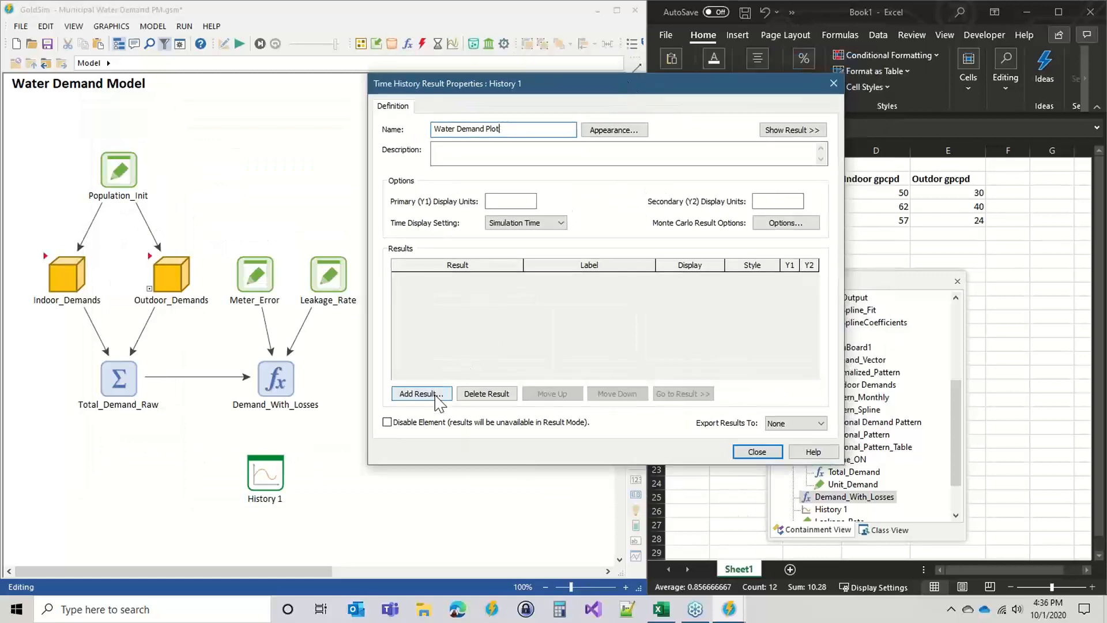
# Add the Demand_With_Losses vector as a result of Water Demand Plot
pyautogui.click(405, 395)
pyautogui.click(562, 215)
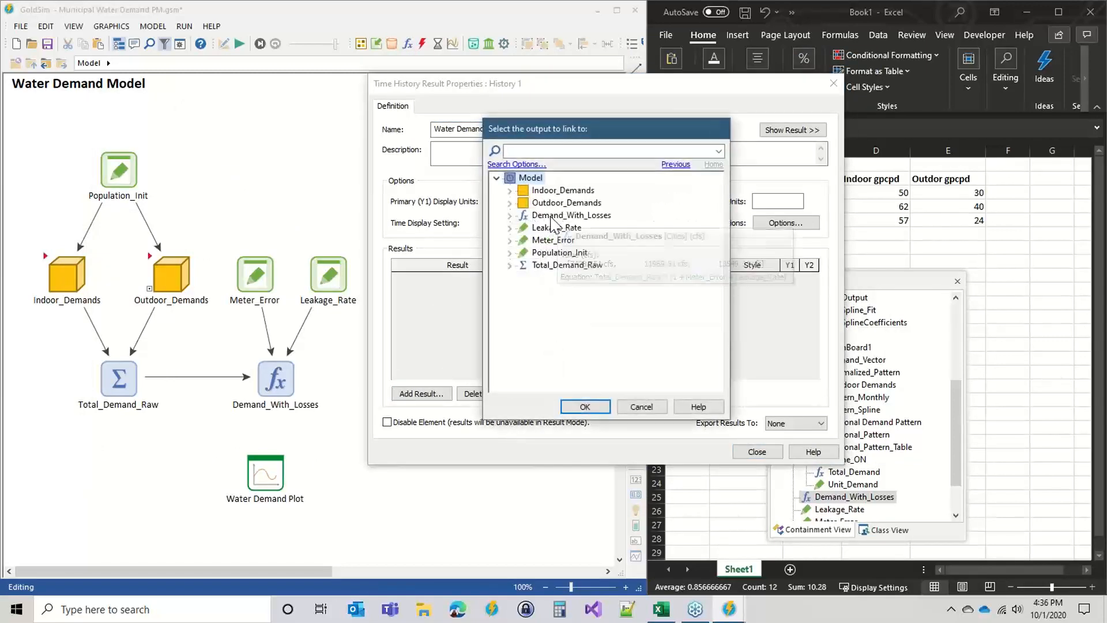
pyautogui.click(585, 407)
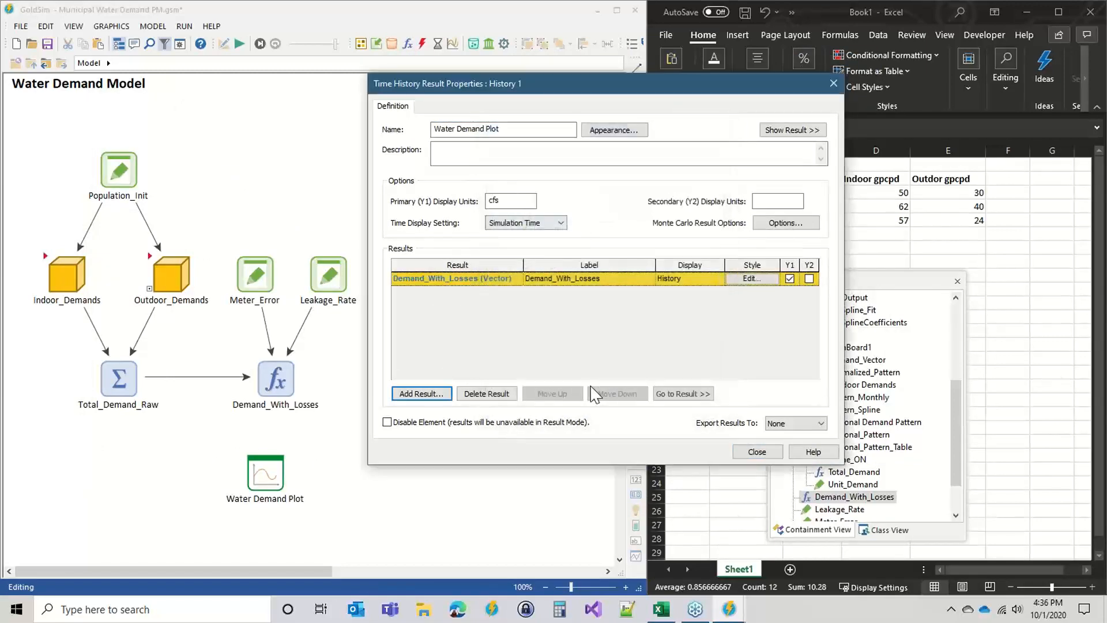
# Clear the label of the Demand_With_Losses result in Water Demand Plot and close its properties
pyautogui.click(610, 279)
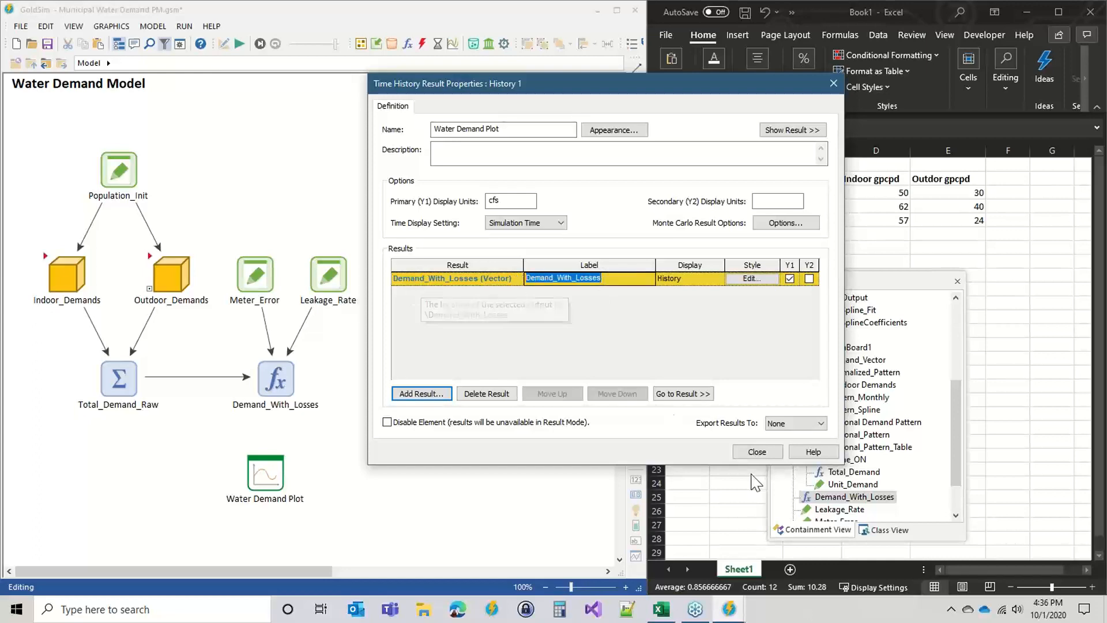
pyautogui.press('BackSpace')
pyautogui.click(757, 452)
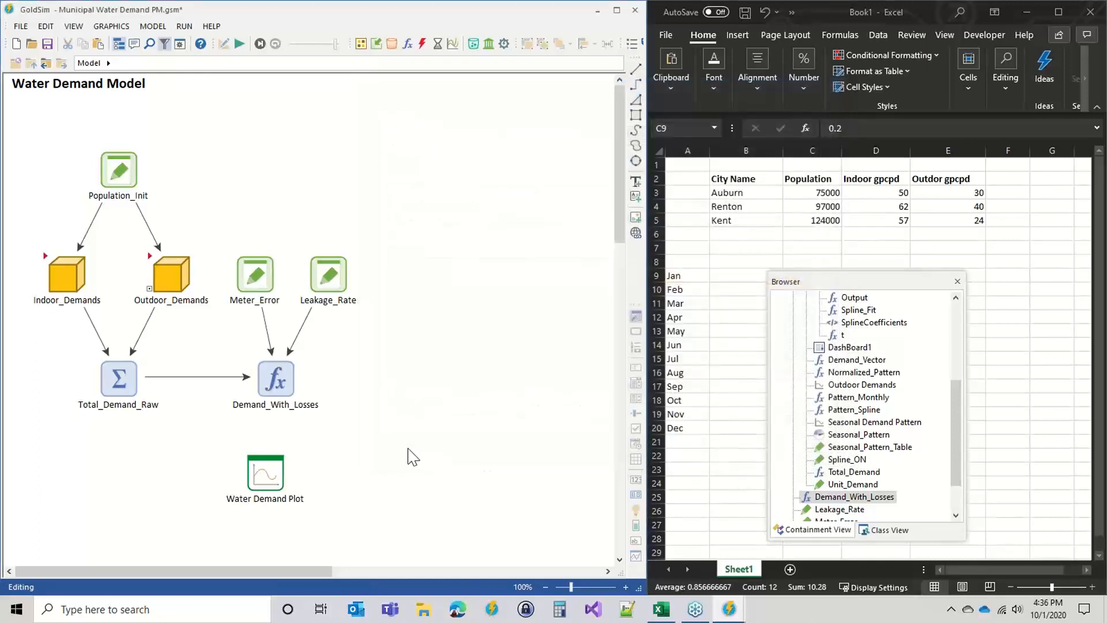
# Run the simulation and examine the demand curves for each city in Water Demand Plot
pyautogui.press('F5')
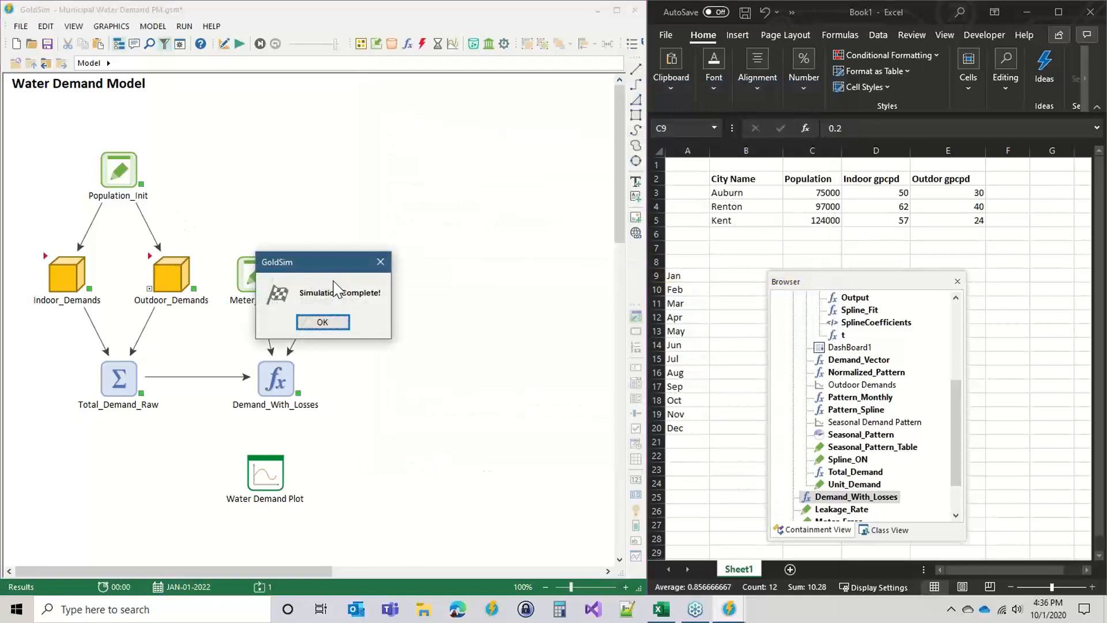
pyautogui.click(323, 322)
pyautogui.doubleClick(282, 473)
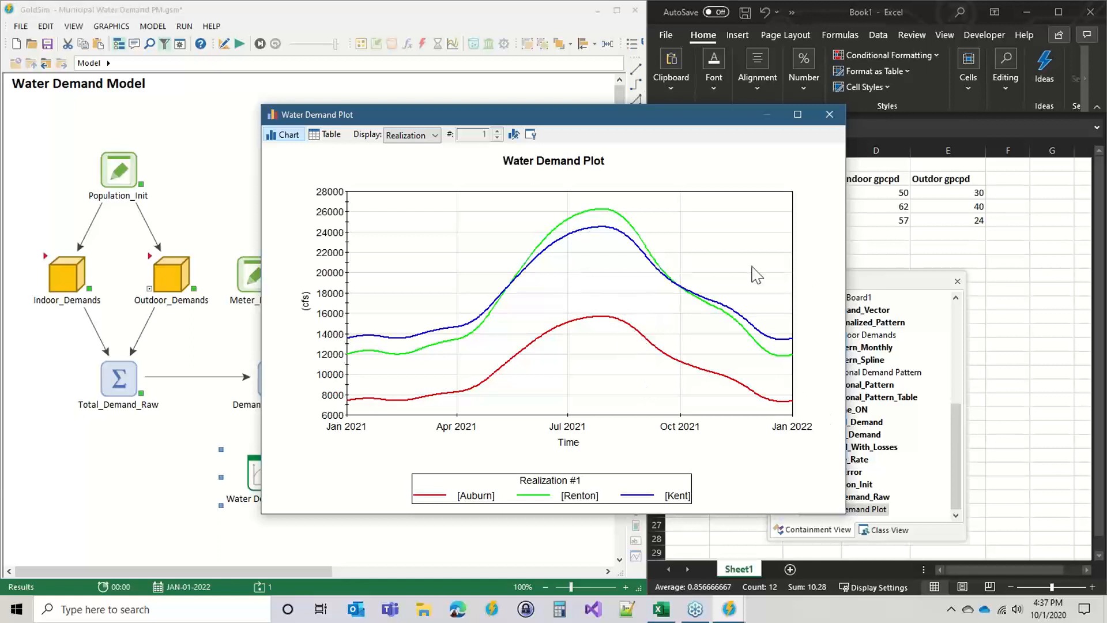
pyautogui.click(829, 114)
pyautogui.click(427, 372)
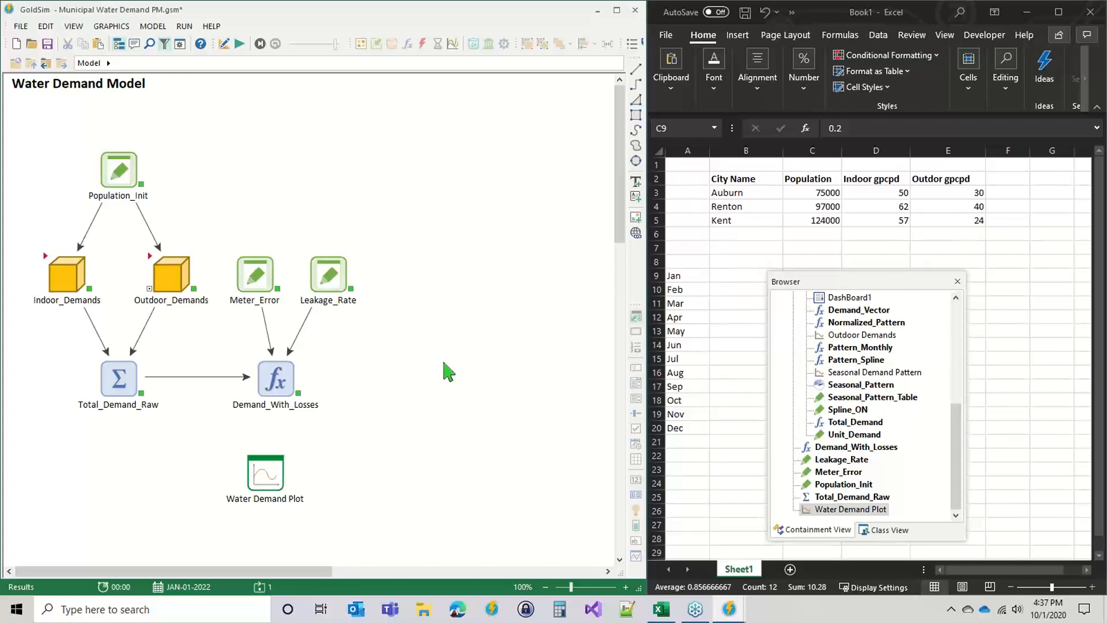
# Return the model to edit mode and move Water Demand Plot directly beneath Demand_With_Losses
pyautogui.press('F4')
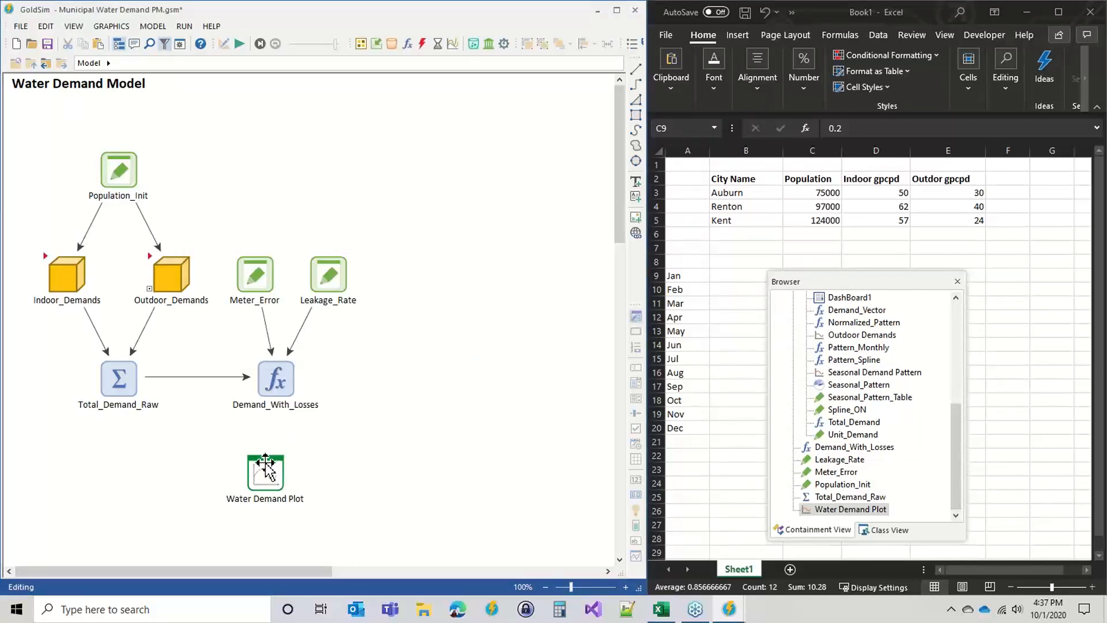
pyautogui.moveTo(265, 462); pyautogui.dragTo(276, 452)
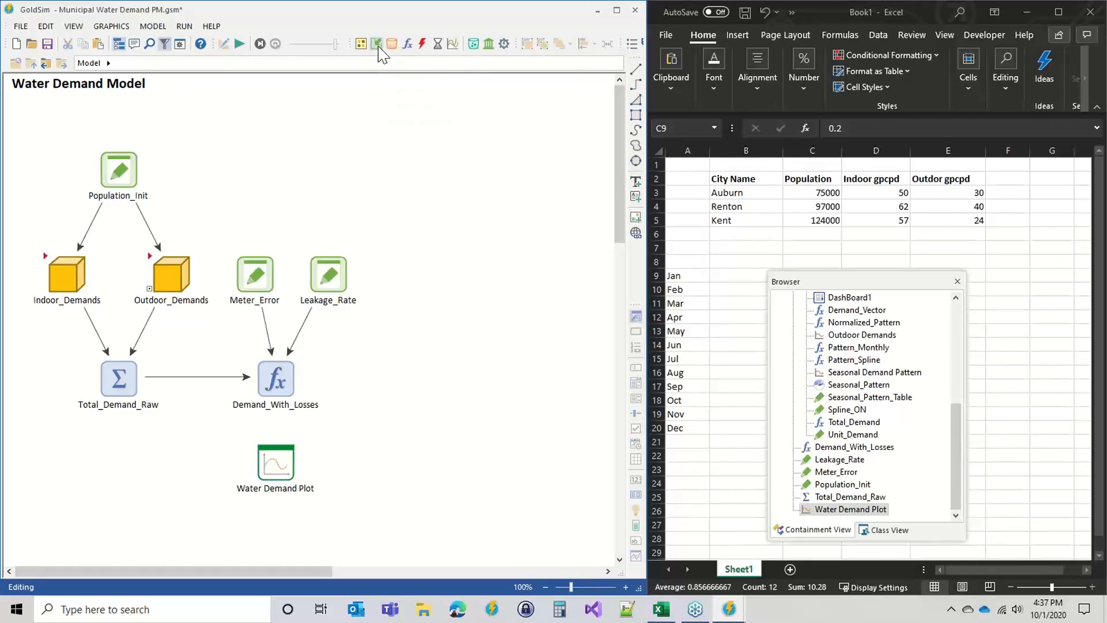
# Insert a Stochastic element beside Leakage_Rate and name it Peak_Factor_Stochastic
pyautogui.click(377, 45)
pyautogui.click(409, 75)
pyautogui.click(444, 277)
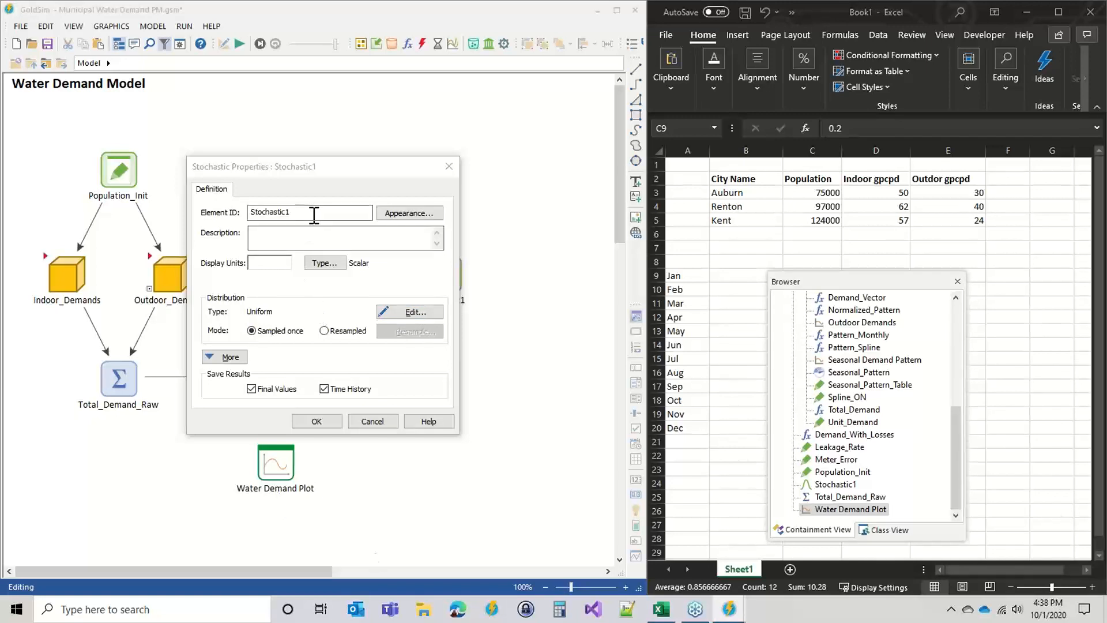
pyautogui.moveTo(314, 214); pyautogui.dragTo(207, 158)
pyautogui.write('Peak_Factor_')
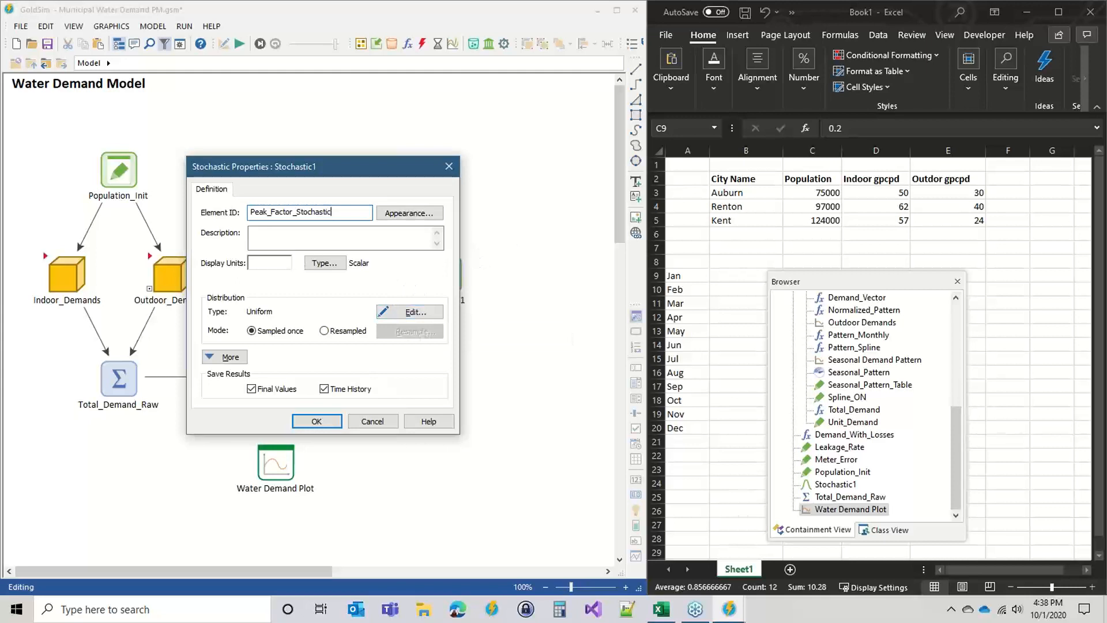
pyautogui.press('Return')
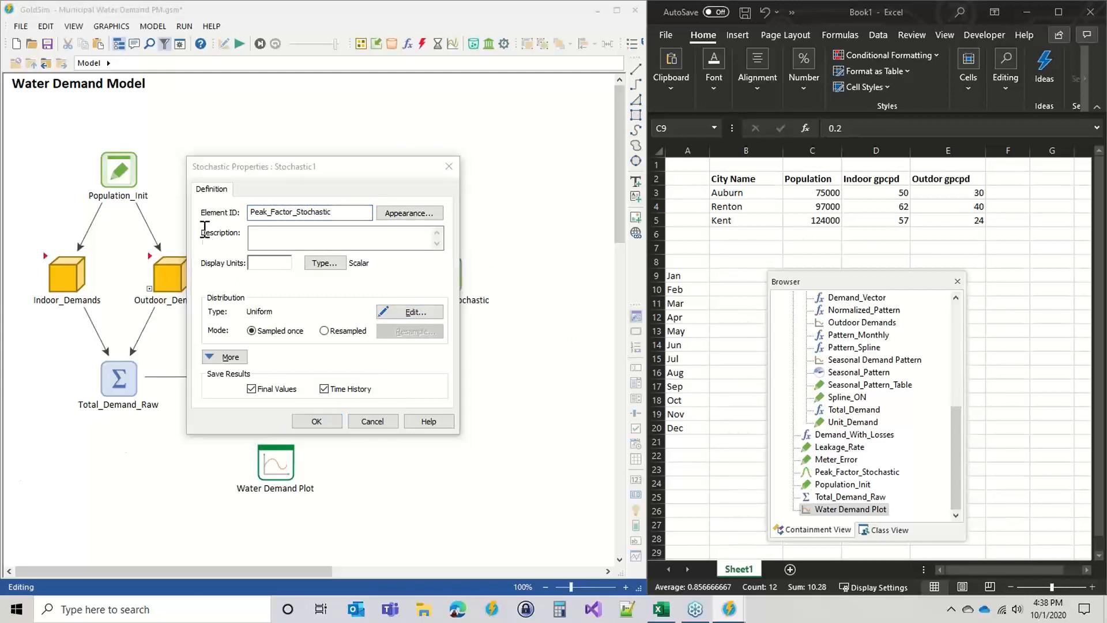
# Give Peak_Factor_Stochastic a Log-Normal distribution with true mean 1 and true standard deviation 0.15, and apply it
pyautogui.click(407, 315)
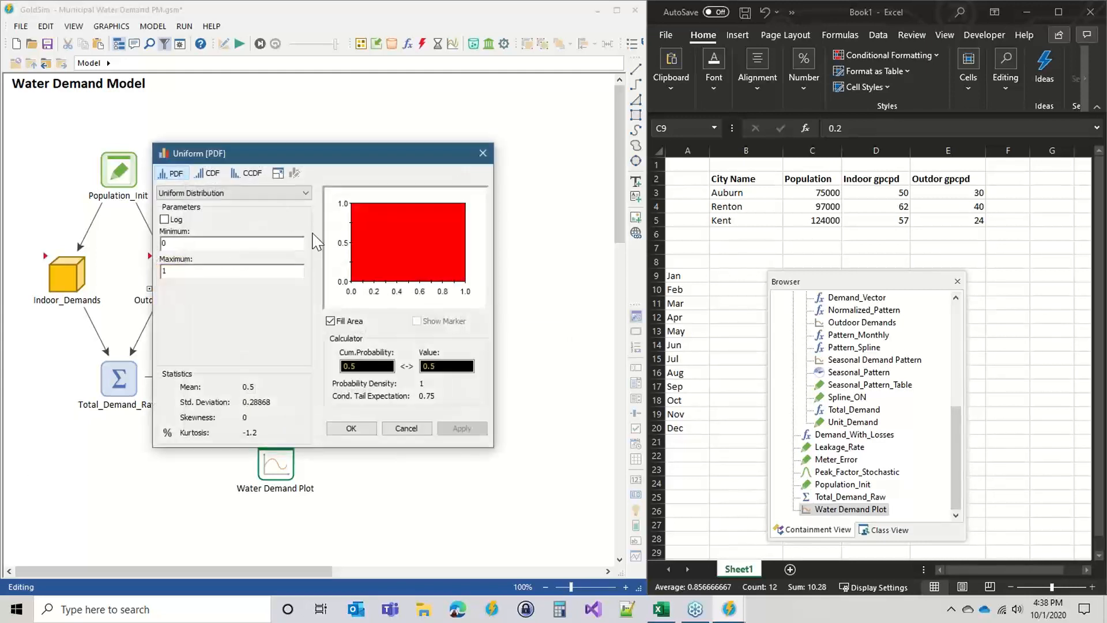
pyautogui.click(237, 193)
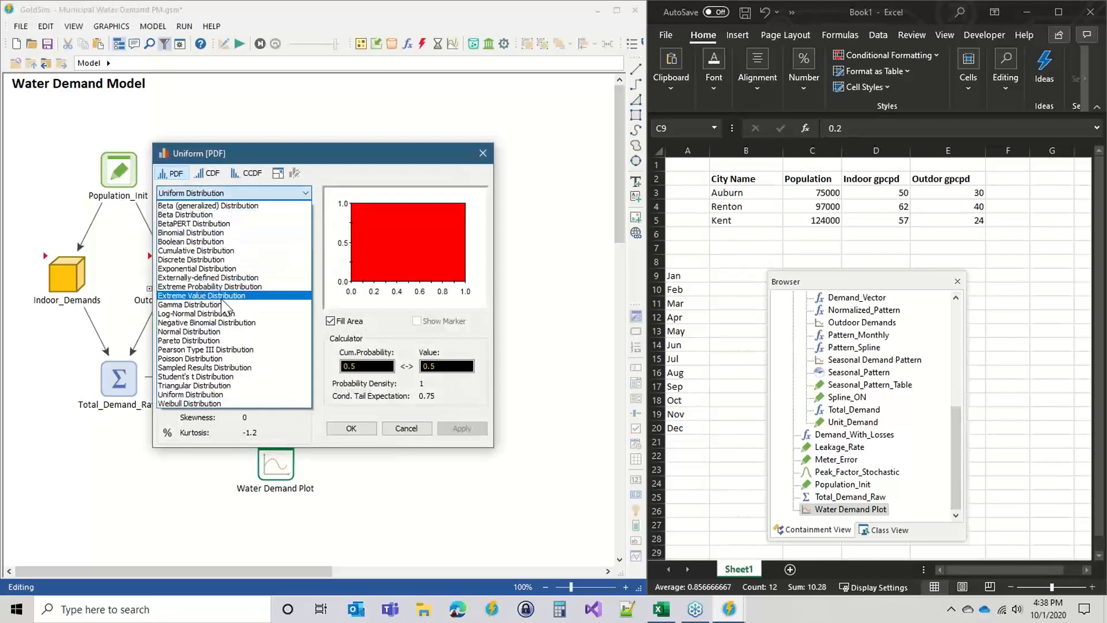
pyautogui.click(210, 316)
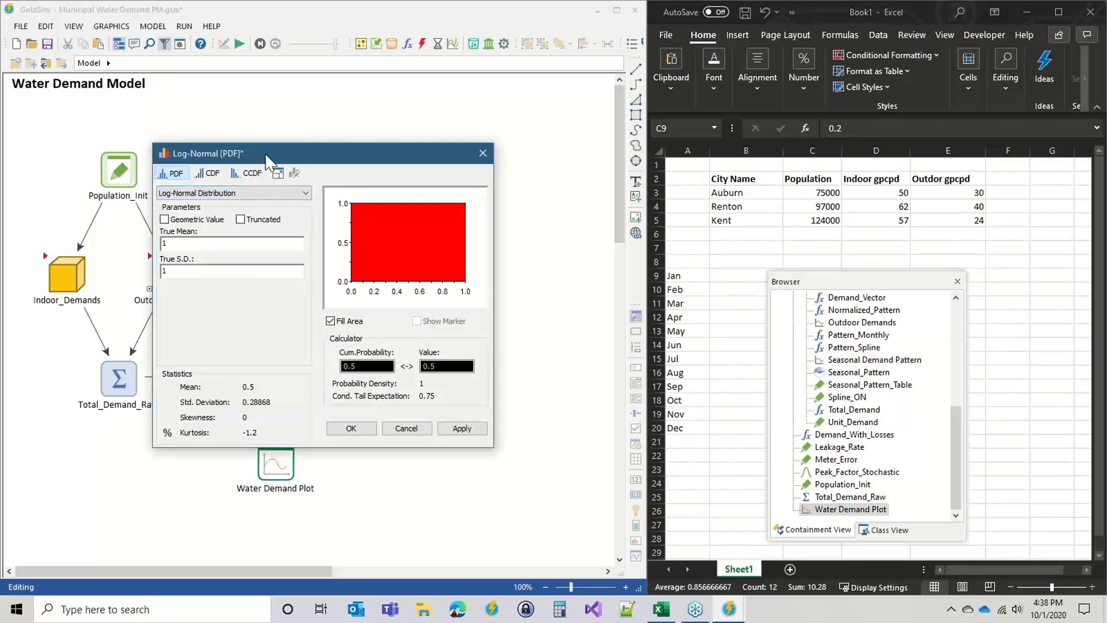
pyautogui.moveTo(267, 154); pyautogui.dragTo(580, 167)
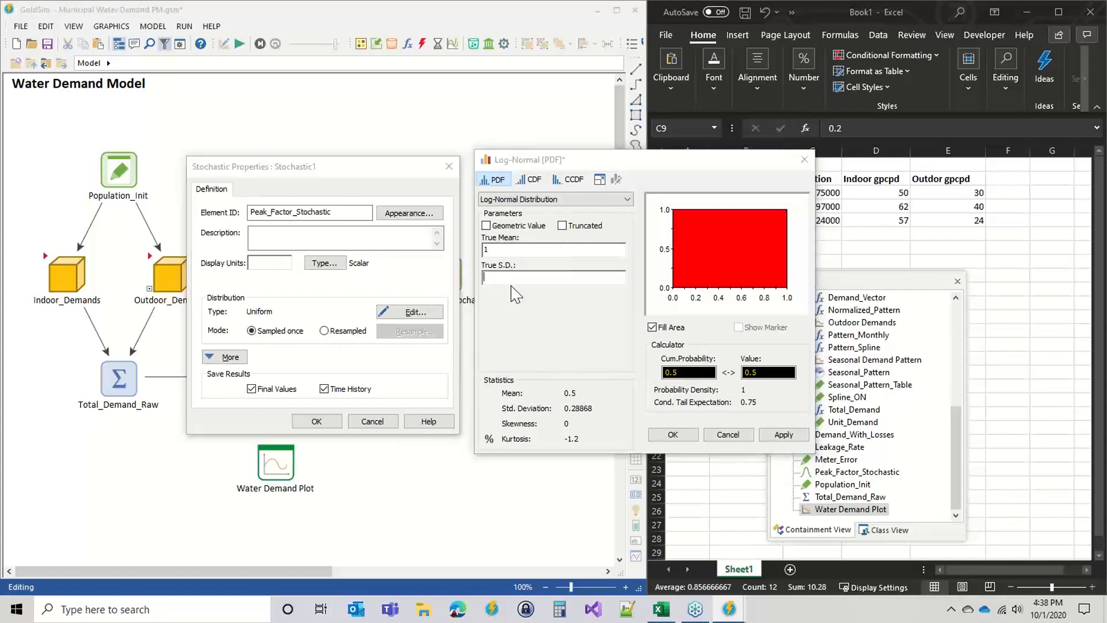
pyautogui.press('BackSpace')
pyautogui.write('0.2')
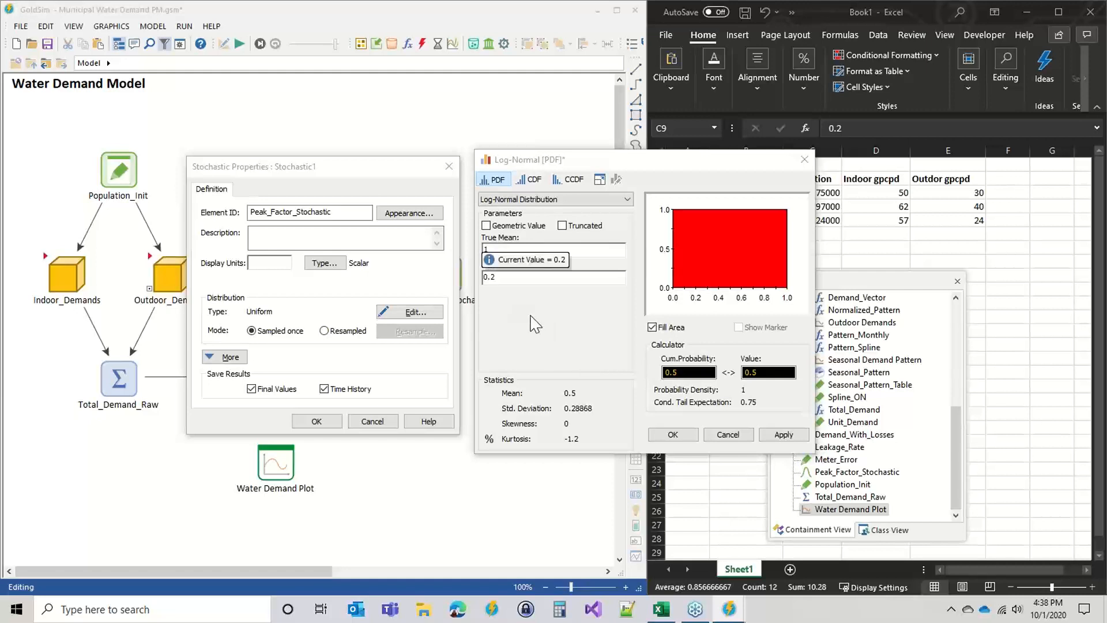
pyautogui.press('BackSpace')
pyautogui.write('15')
pyautogui.click(784, 436)
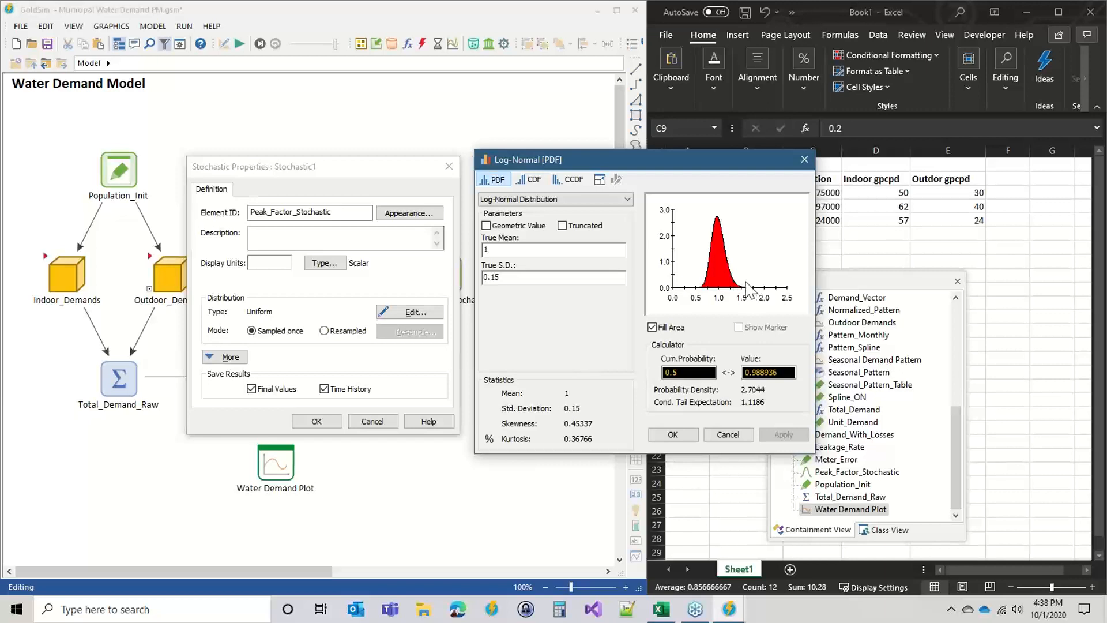
# Check the cumulative probability of the values 2 and 1.5 with the distribution's calculator
pyautogui.moveTo(790, 372); pyautogui.dragTo(728, 369)
pyautogui.write('2')
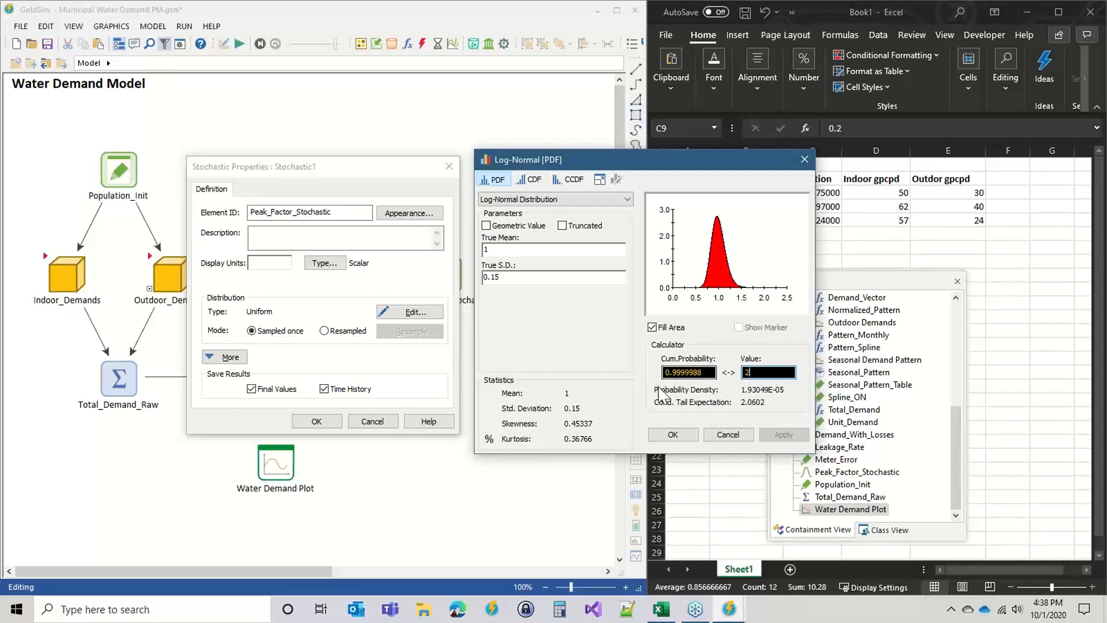
pyautogui.click(702, 378)
pyautogui.doubleClick(684, 374)
pyautogui.doubleClick(751, 372)
pyautogui.write('1.5')
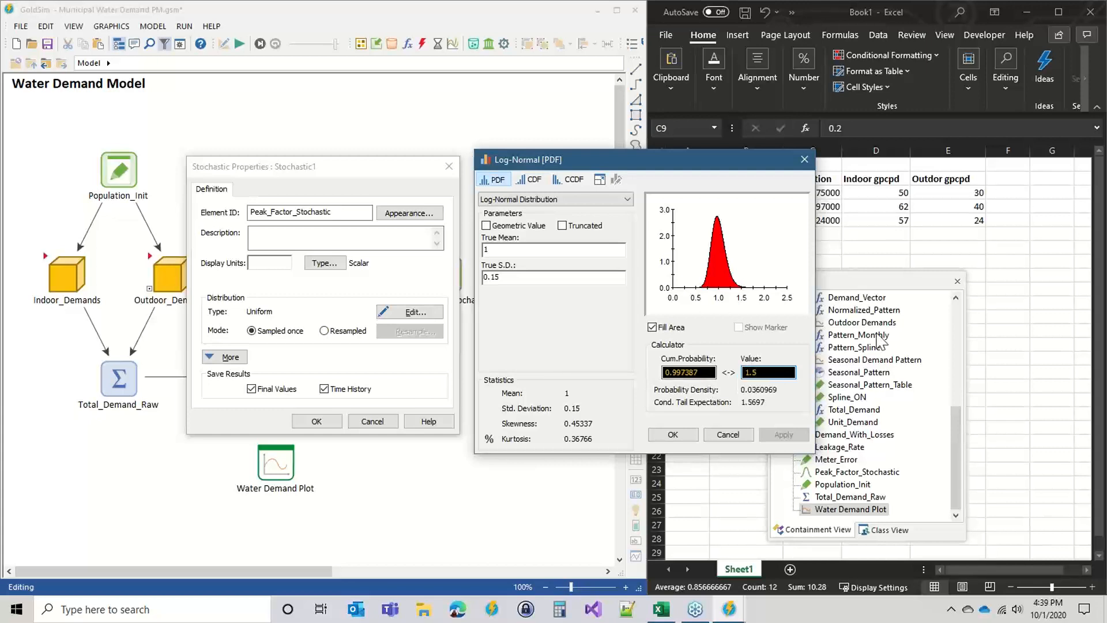
pyautogui.click(681, 372)
# Accept the distribution and set Peak_Factor_Stochastic to Resampled mode with an On Changed trigger defined as dayofmonth
pyautogui.click(673, 434)
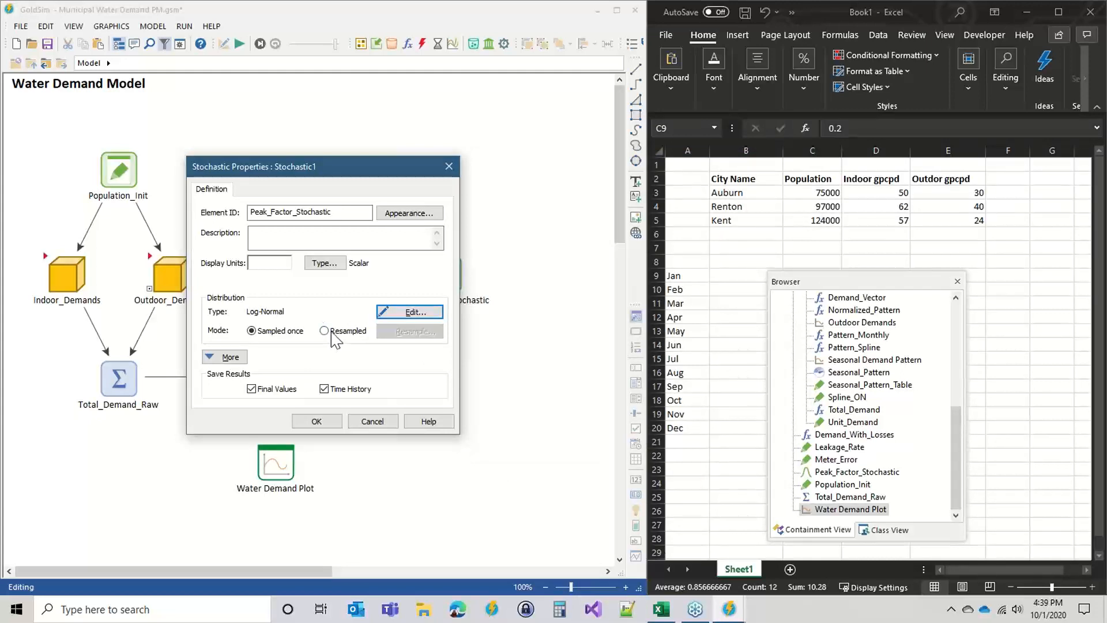
pyautogui.click(333, 331)
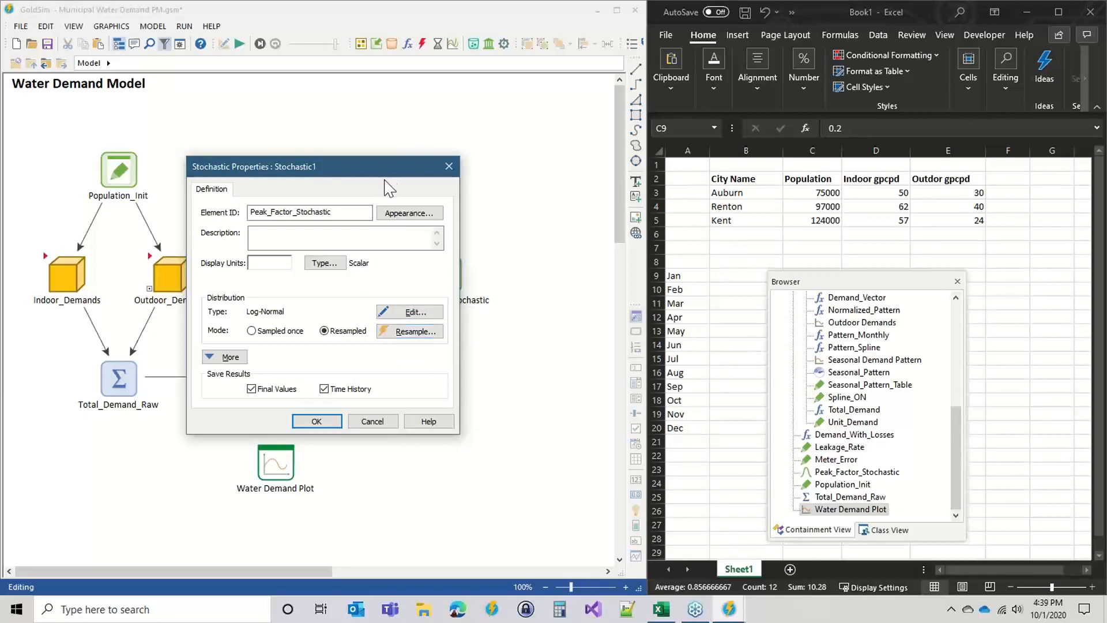
pyautogui.moveTo(384, 172); pyautogui.dragTo(709, 156)
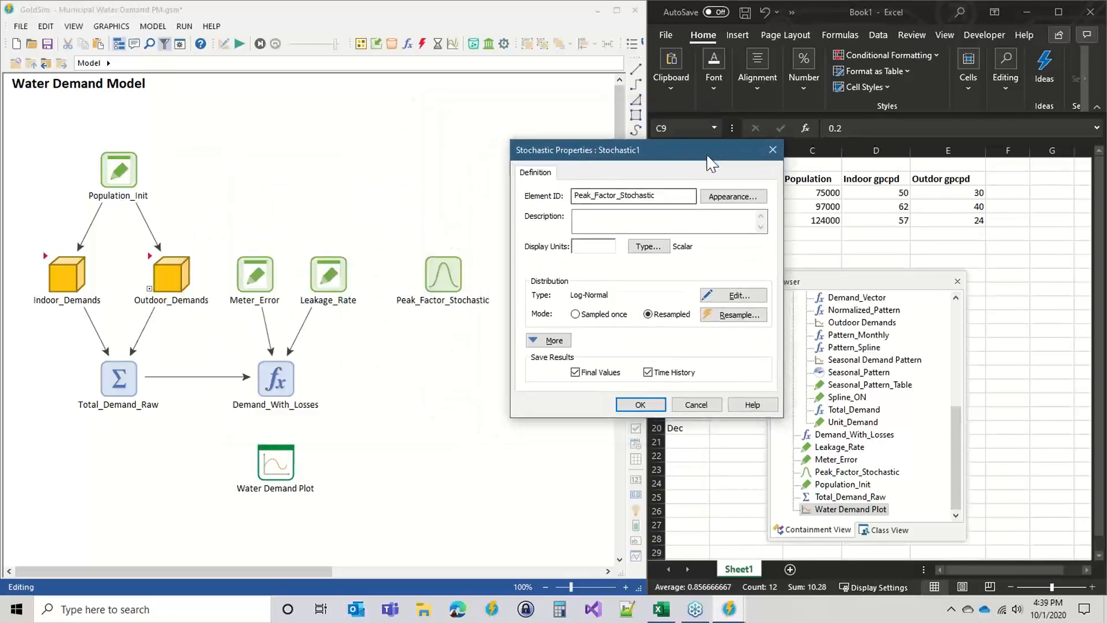
pyautogui.click(736, 315)
pyautogui.click(484, 333)
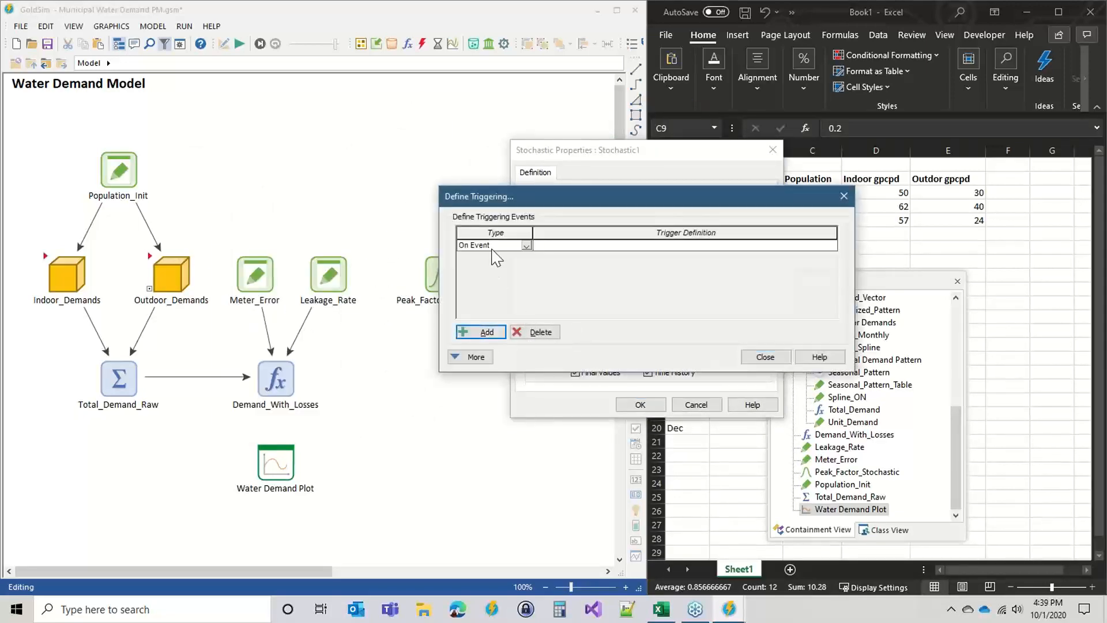
pyautogui.click(496, 248)
pyautogui.click(494, 266)
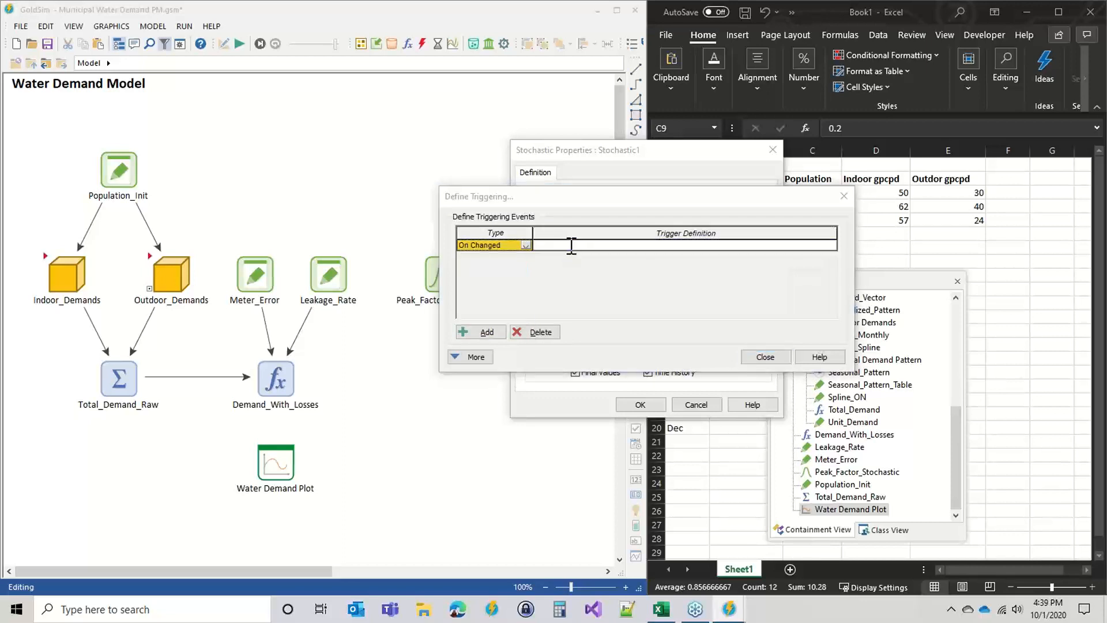
pyautogui.click(571, 245)
pyautogui.write('dayofmon')
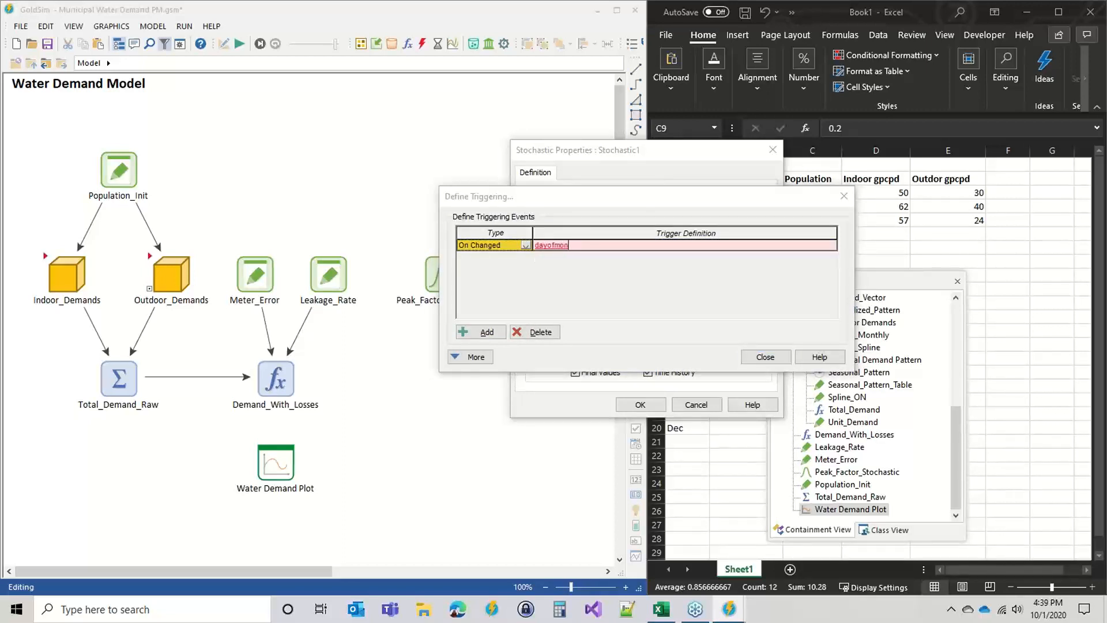
pyautogui.write('th')
pyautogui.click(765, 357)
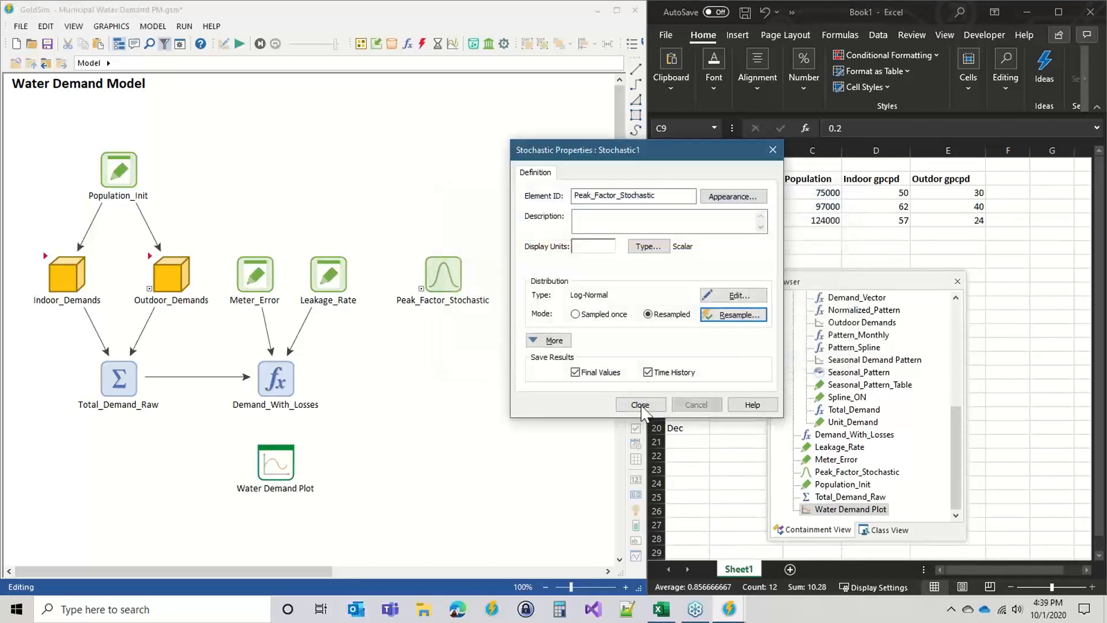
# Set the correlation of Peak_Factor_Stochastic to Autocorrelated with a value of 0.75 and close its properties
pyautogui.moveTo(630, 153); pyautogui.dragTo(625, 117)
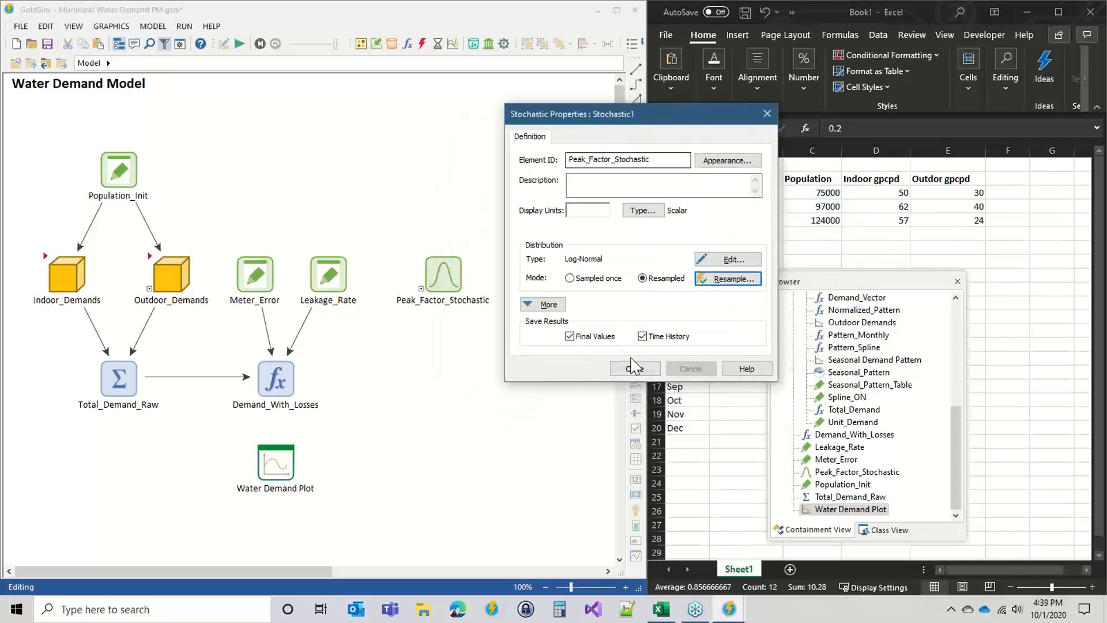
pyautogui.click(544, 305)
pyautogui.click(564, 344)
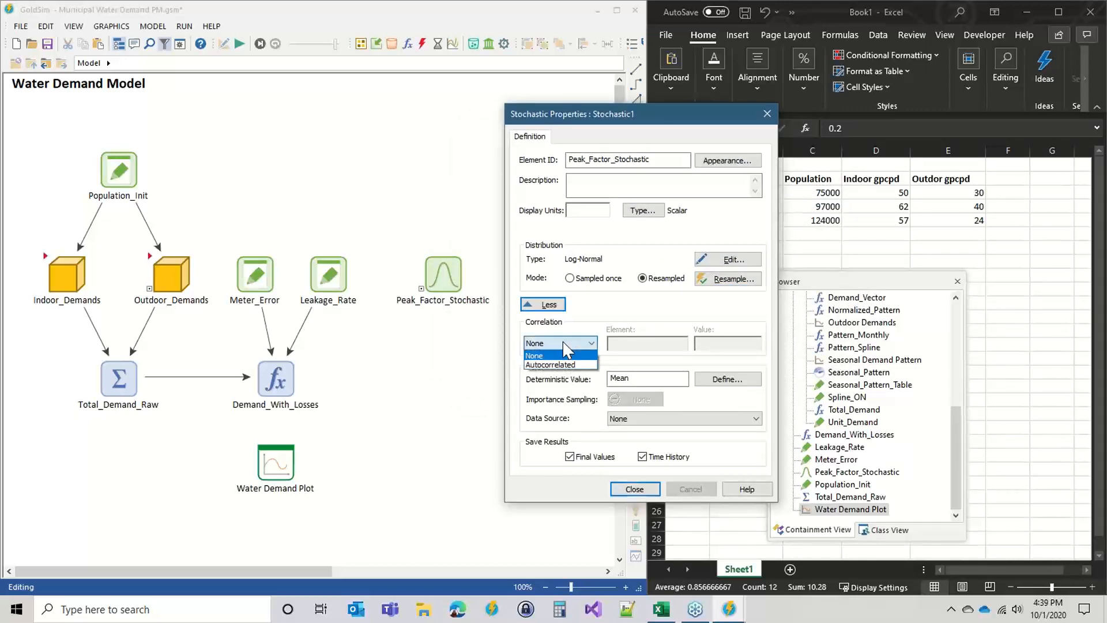
pyautogui.click(564, 365)
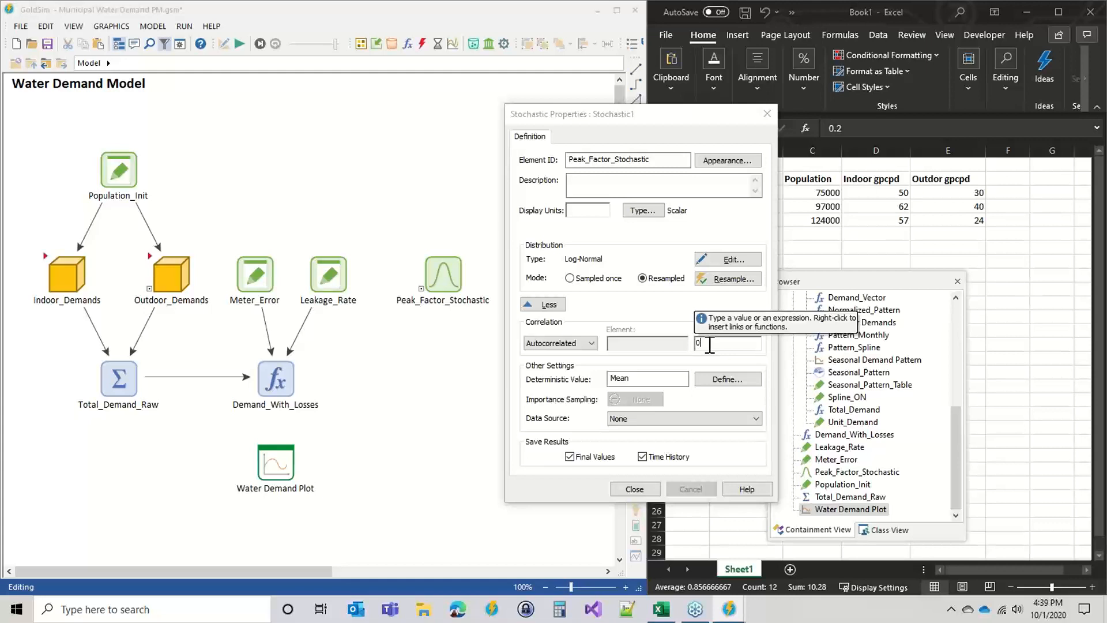
pyautogui.write('.7')
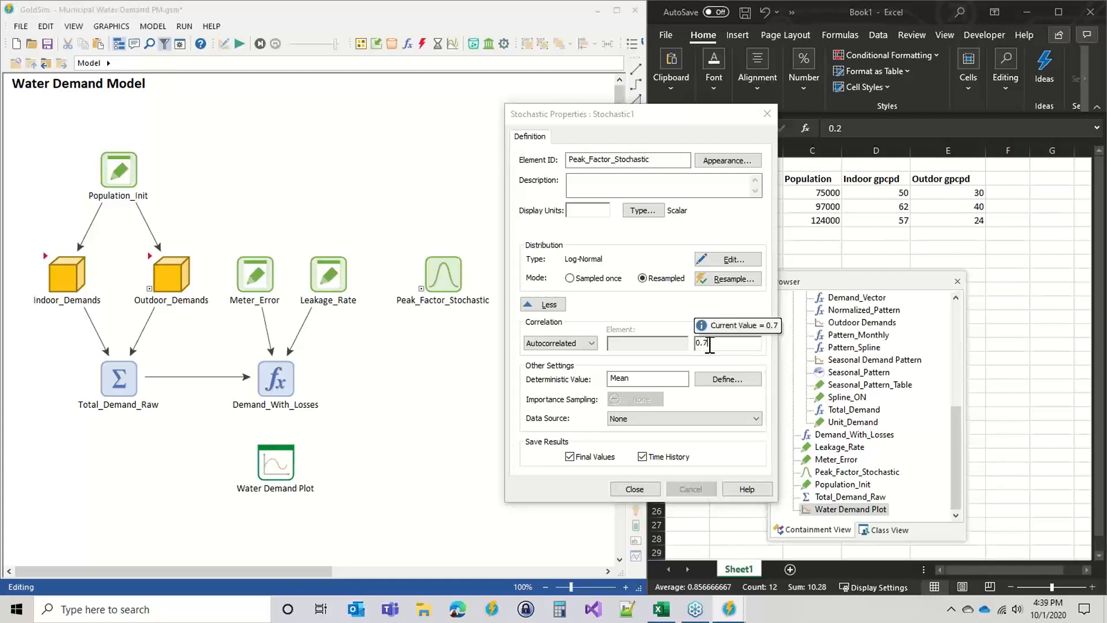
pyautogui.write('5')
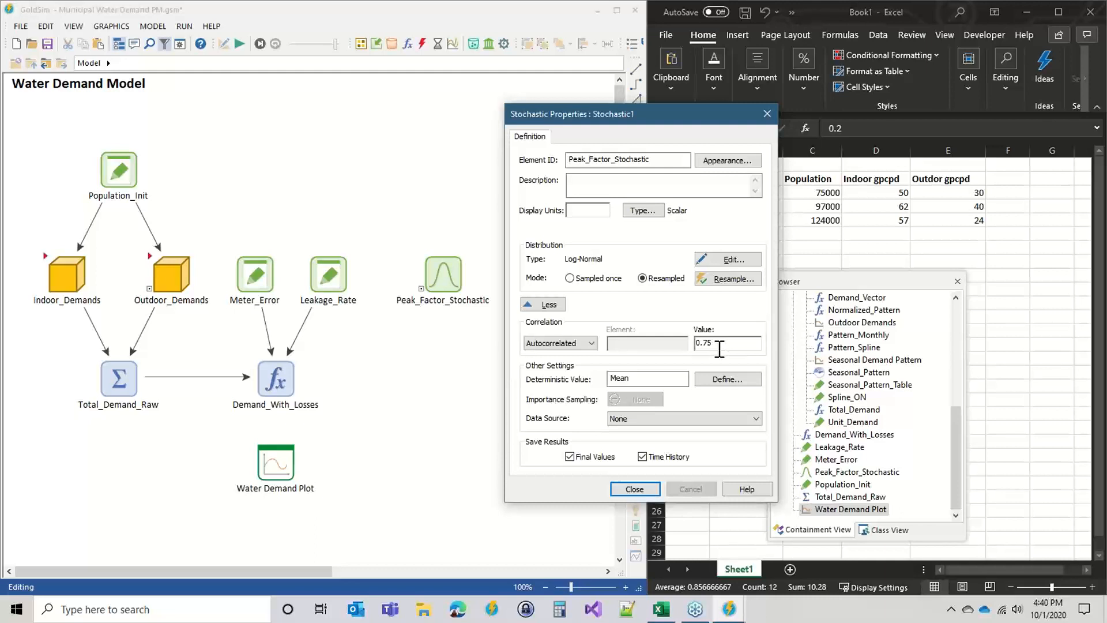
pyautogui.click(634, 488)
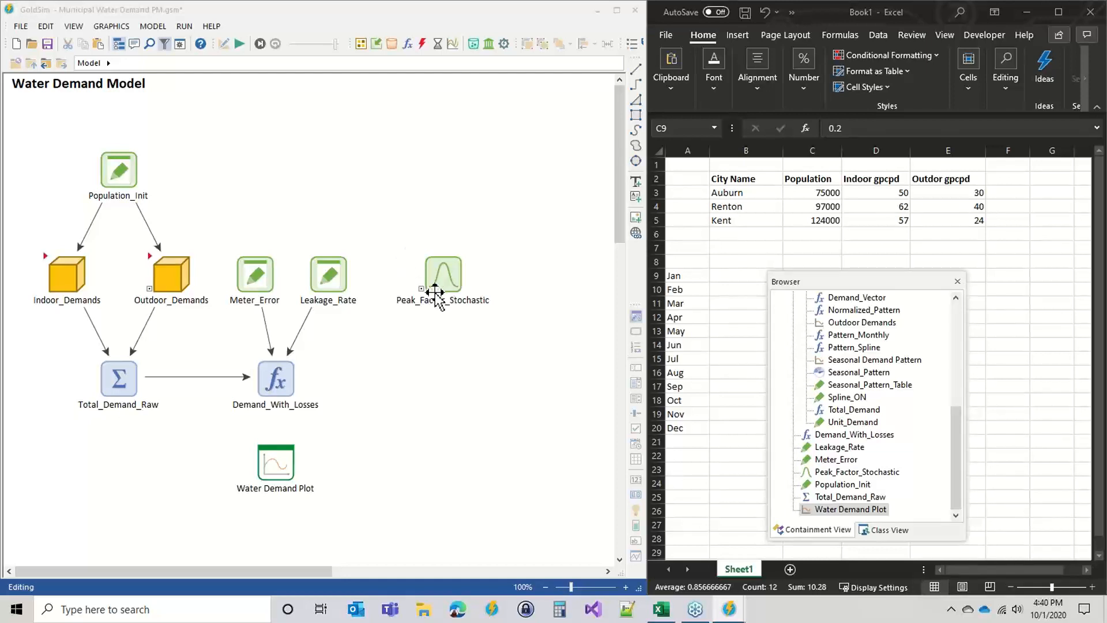
# Copy the Demand_With_Losses expression and place the duplicate beside the original, below and between Leakage_Rate and Peak_Factor_Stochastic
pyautogui.click(275, 379)
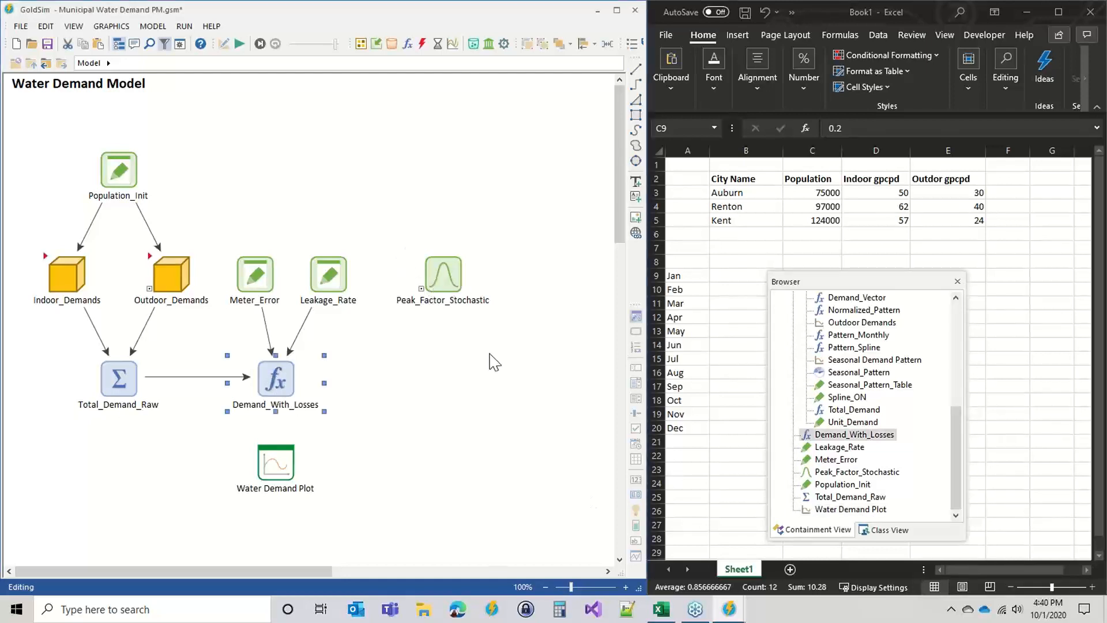
pyautogui.click(396, 381)
pyautogui.hotkey('ctrl', 'v')
pyautogui.moveTo(409, 382); pyautogui.dragTo(385, 382)
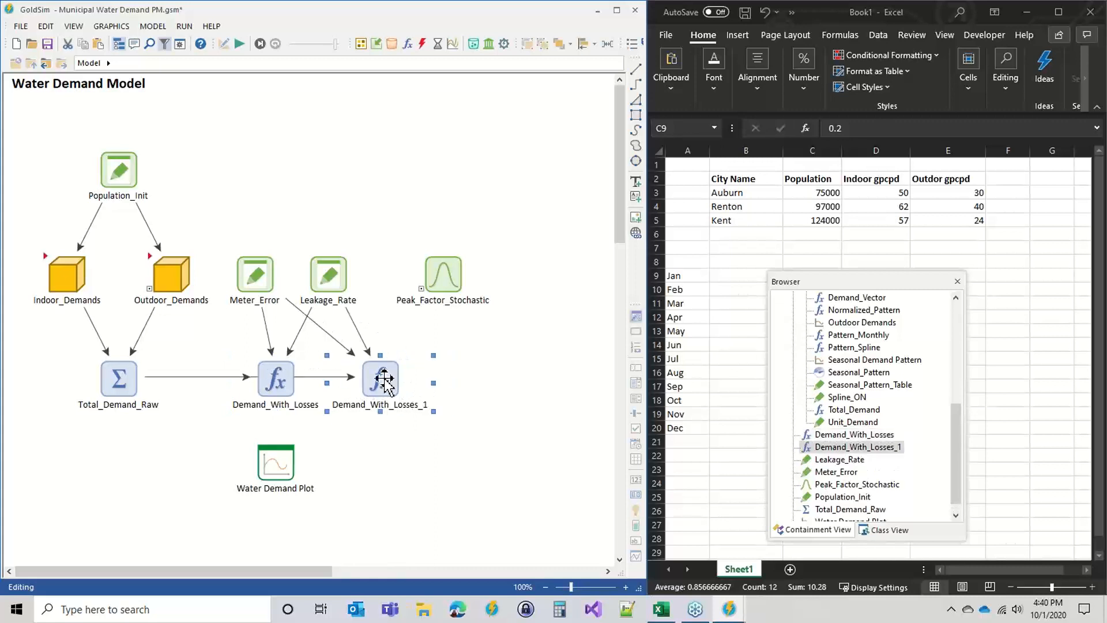
# Change the element ID of the duplicated Demand_With_Losses expression to Demand_Peaking
pyautogui.doubleClick(383, 380)
pyautogui.press('End')
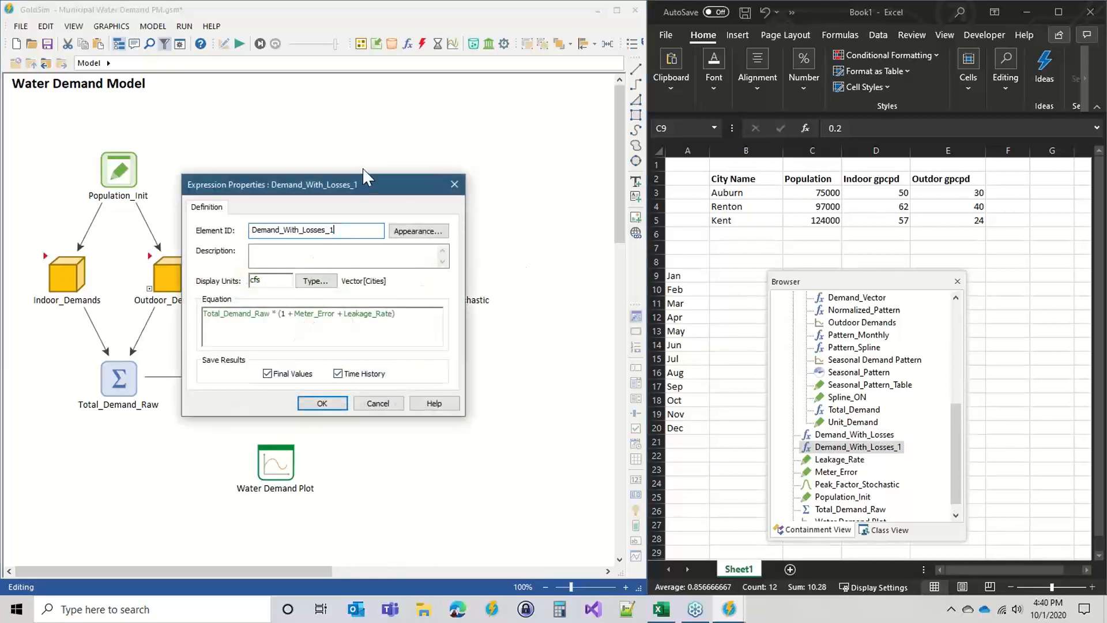
pyautogui.press('BackSpace')
pyautogui.press('BackSpace')
pyautogui.press('BackSpace')
pyautogui.press('BackSpace')
pyautogui.press('BackSpace')
pyautogui.press('BackSpace')
pyautogui.press('BackSpace')
pyautogui.press('BackSpace')
pyautogui.press('BackSpace')
pyautogui.press('BackSpace')
pyautogui.press('BackSpace')
pyautogui.press('BackSpace')
pyautogui.press('BackSpace')
pyautogui.write('Peaki')
pyautogui.moveTo(331, 189); pyautogui.dragTo(321, 103)
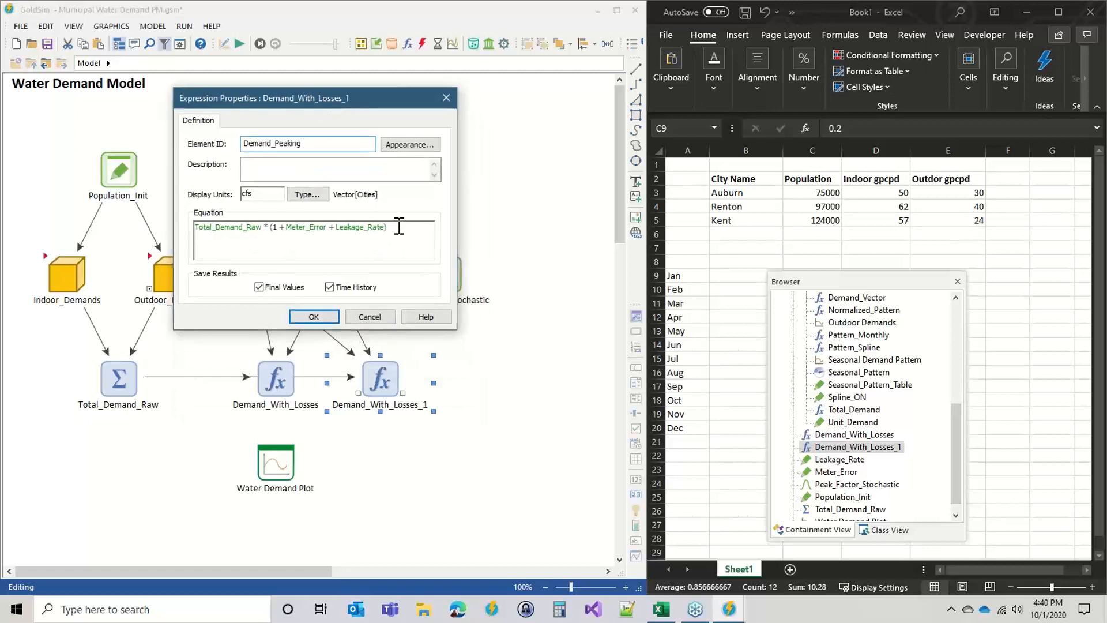
# Define the Demand_Peaking equation as Demand_With_Losses * Peak_Factor_Stochastic and accept the expression properties
pyautogui.moveTo(399, 226); pyautogui.dragTo(114, 215)
pyautogui.write('Demand_With_Losses')
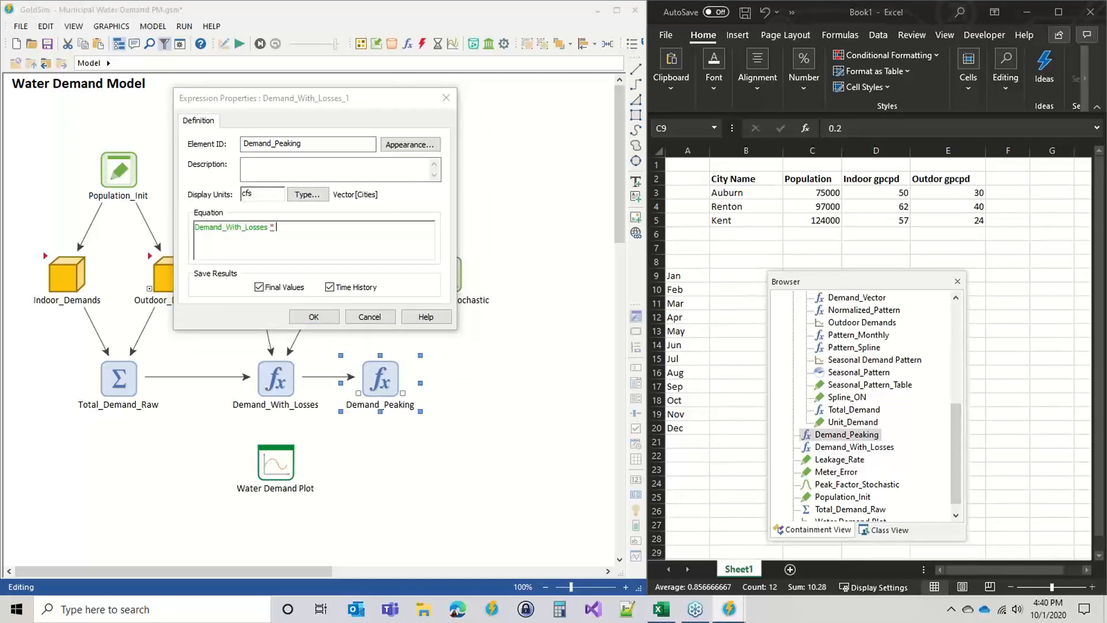
pyautogui.write(' * p')
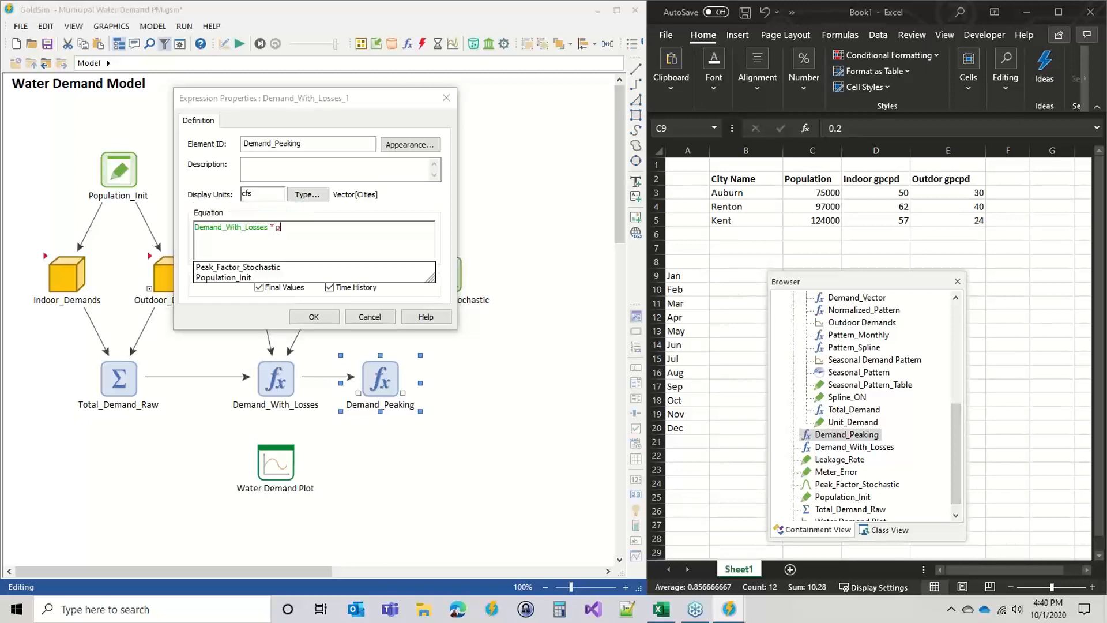
pyautogui.doubleClick(240, 266)
pyautogui.click(313, 317)
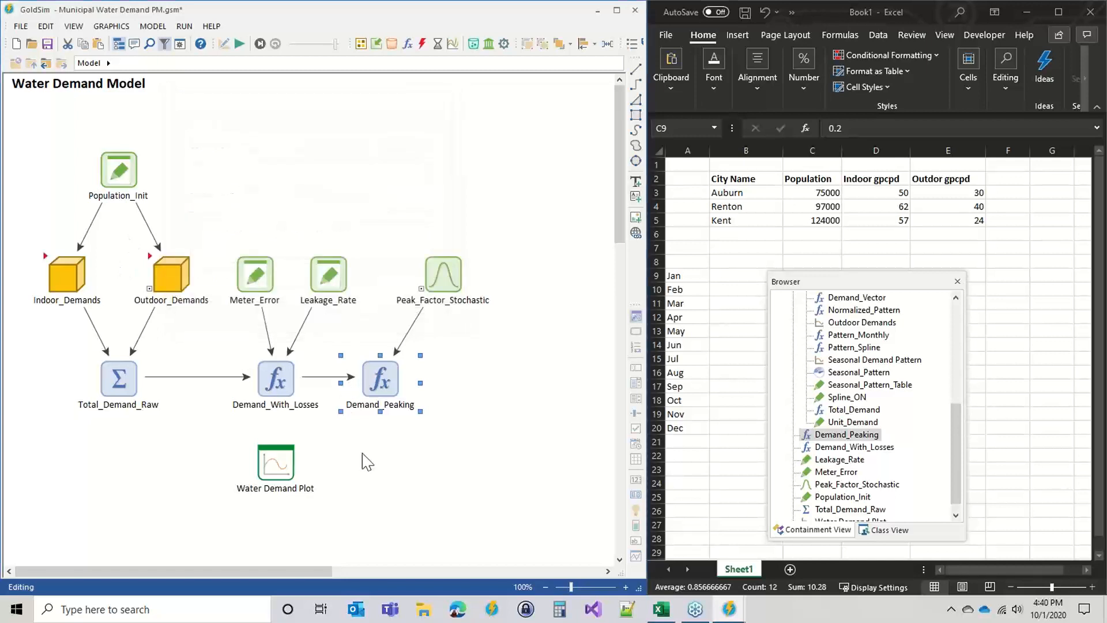
pyautogui.click(275, 397)
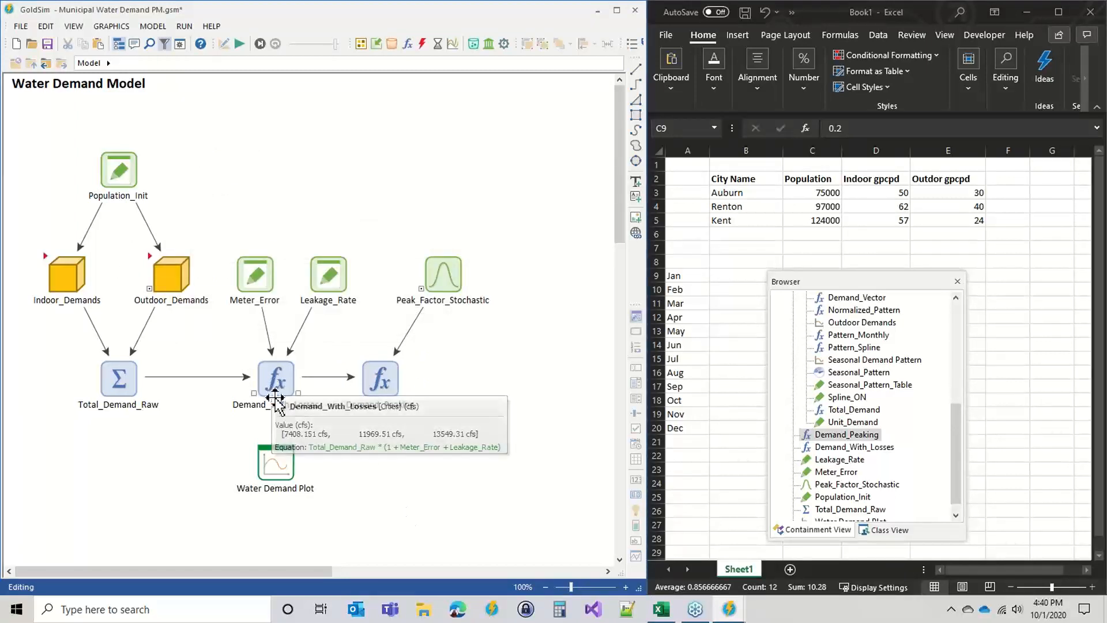
pyautogui.click(276, 397)
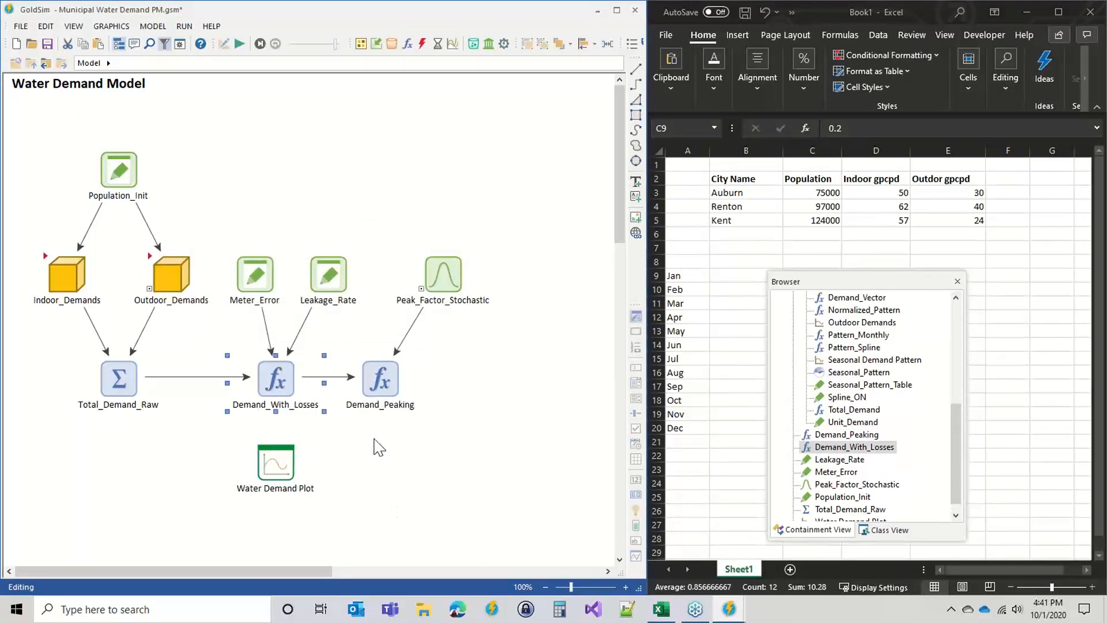
pyautogui.click(382, 397)
# Add the Demand_Peaking output as a second result of the Water Demand Plot
pyautogui.doubleClick(281, 463)
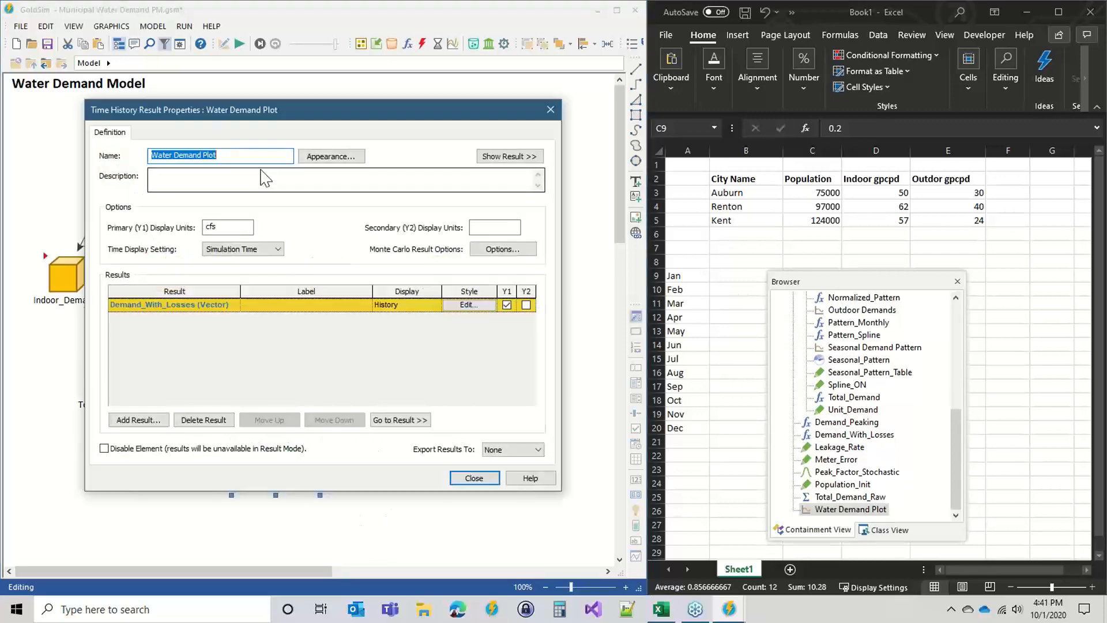
pyautogui.moveTo(288, 119); pyautogui.dragTo(629, 124)
pyautogui.click(468, 431)
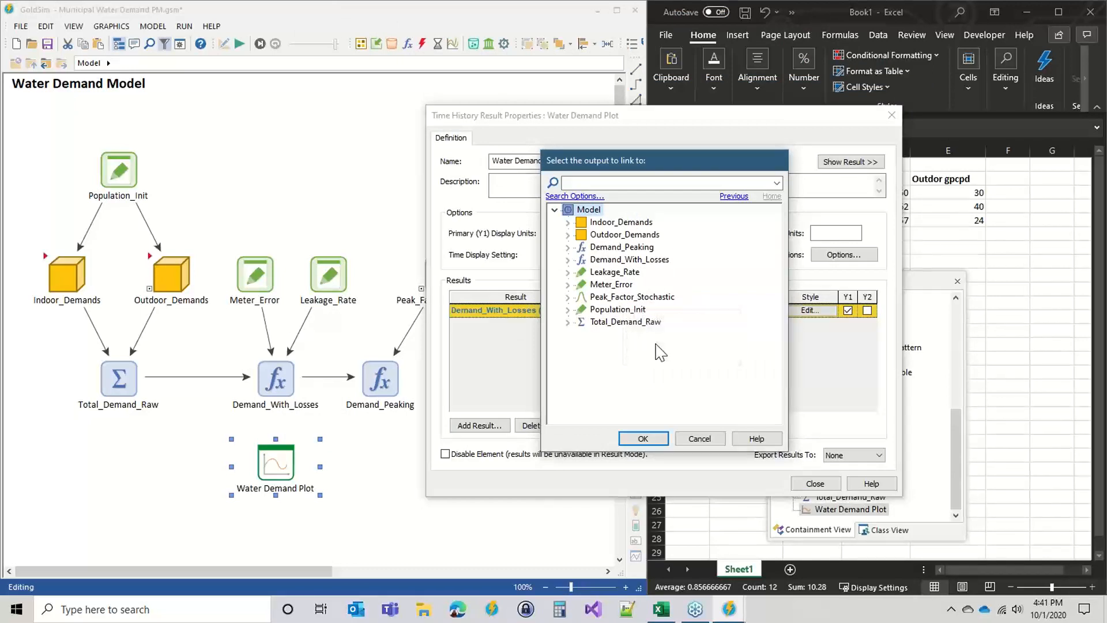
pyautogui.doubleClick(616, 247)
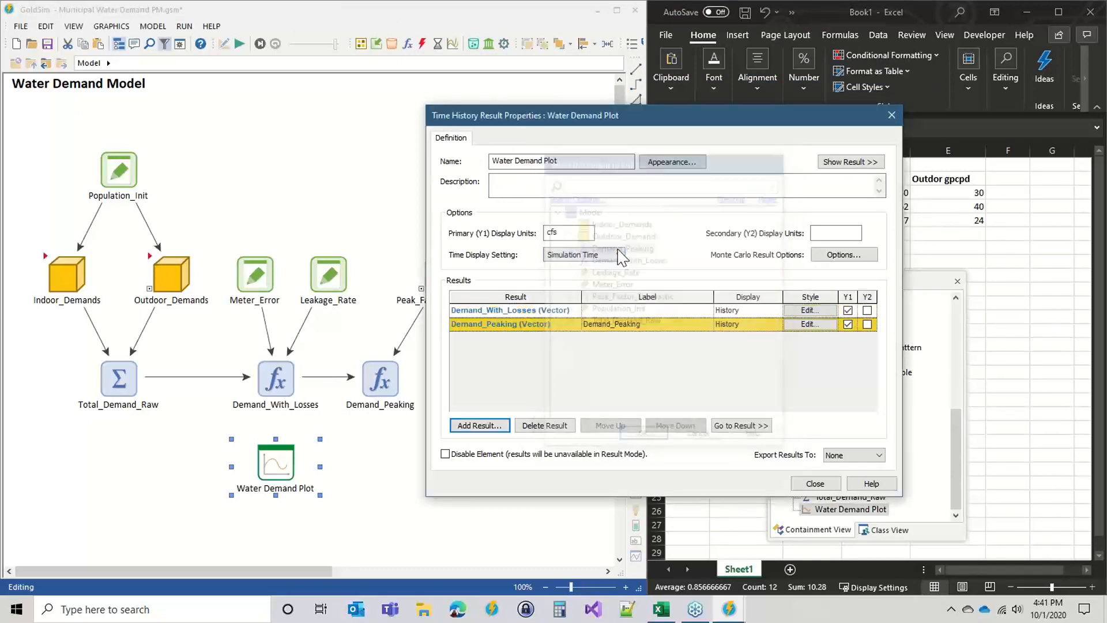
# Change the label of the Demand_Peaking result to P and close the plot's properties
pyautogui.click(614, 324)
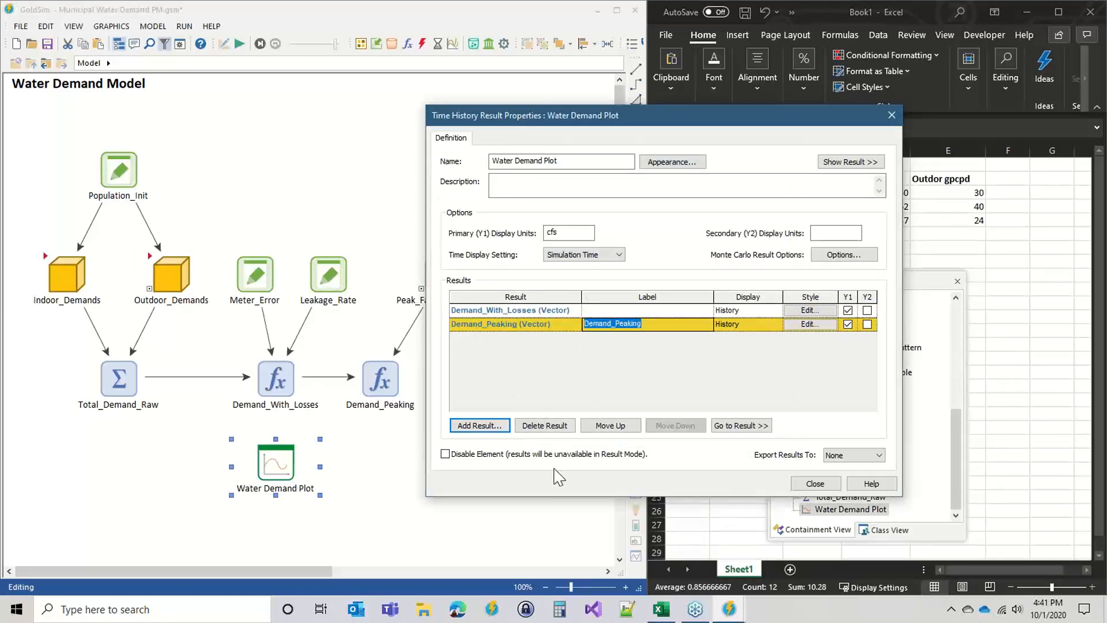
pyautogui.press('BackSpace')
pyautogui.write('P')
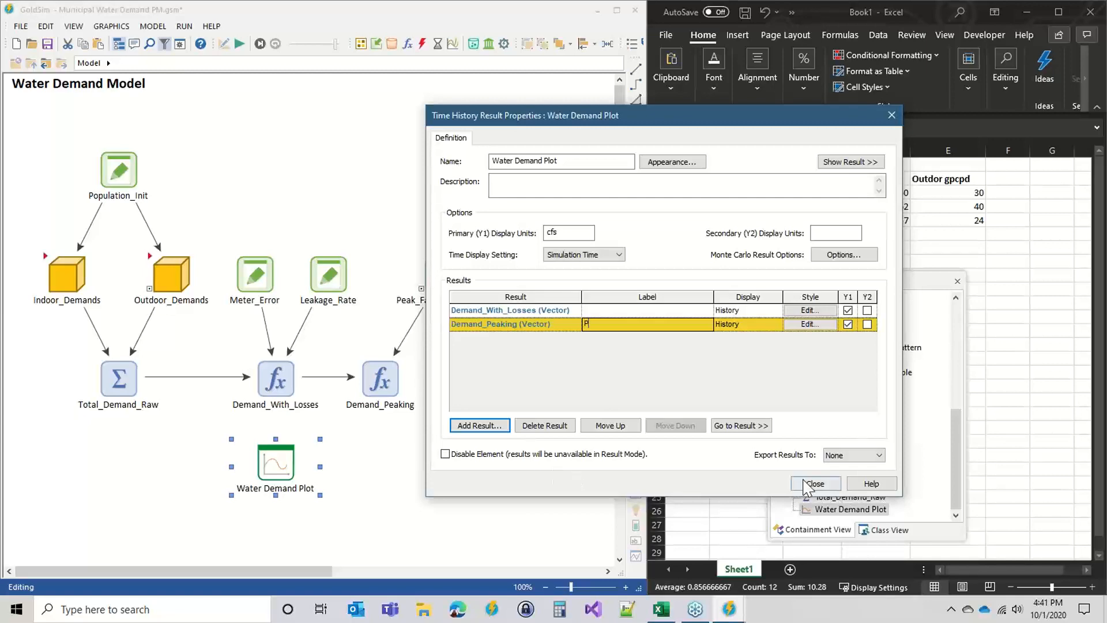
pyautogui.click(814, 483)
# Run the simulation, view the Water Demand Plot chart to compare demands with and without peaking, and close the chart
pyautogui.click(239, 44)
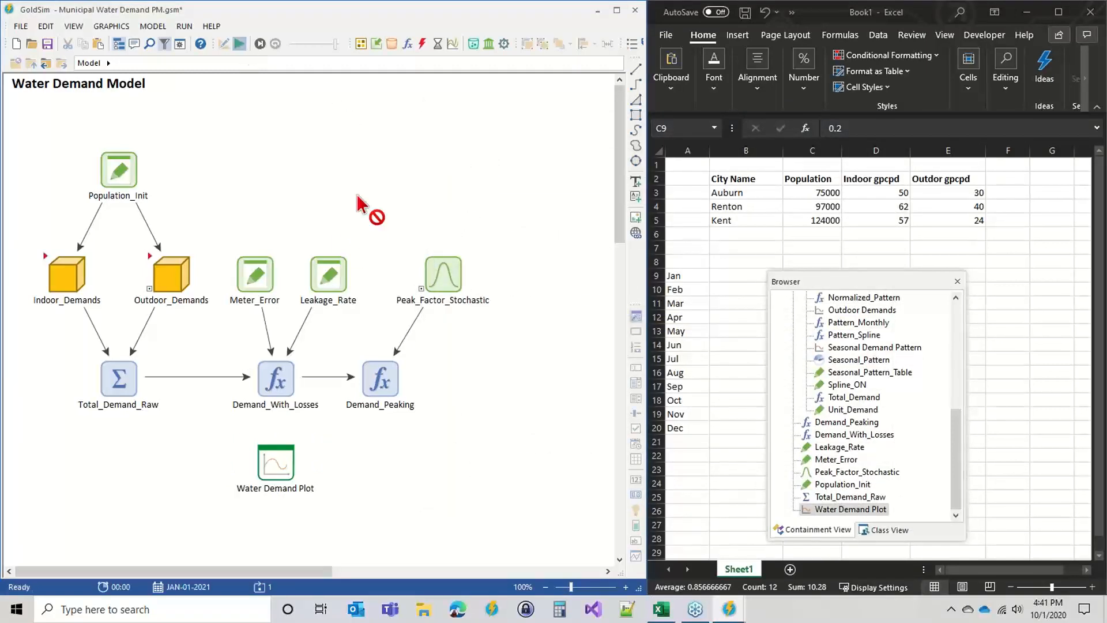
pyautogui.click(323, 322)
pyautogui.doubleClick(274, 461)
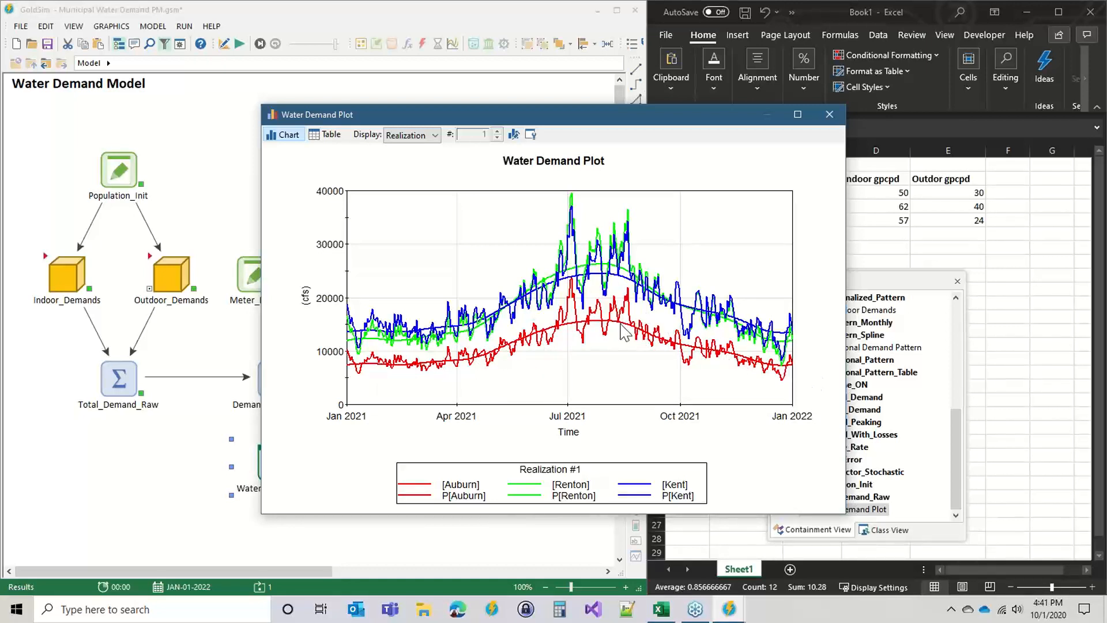
pyautogui.moveTo(620, 331)
pyautogui.click(829, 116)
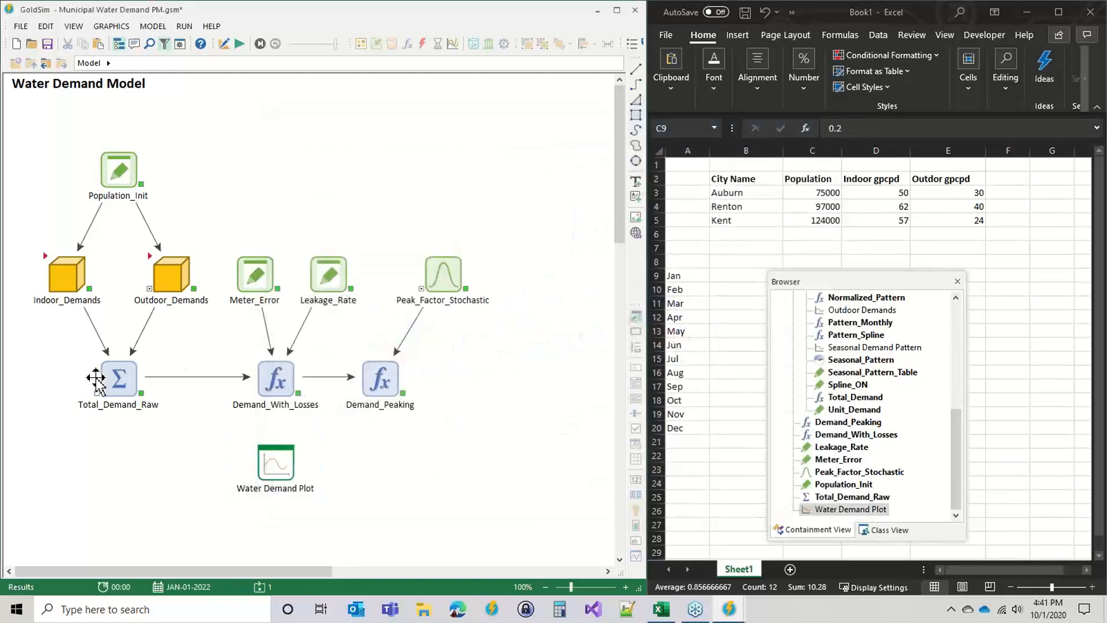
# Inspect the Total_Demand_Raw values and open the Indoor_Demands container to examine its elements
pyautogui.rightClick(118, 377)
pyautogui.click(92, 477)
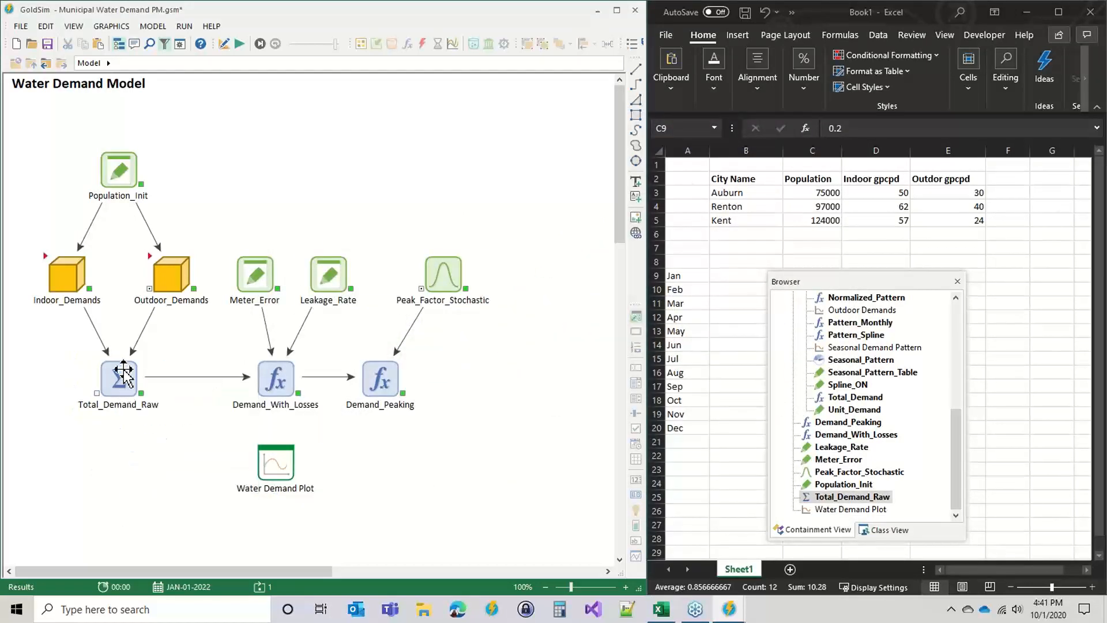
pyautogui.moveTo(123, 371)
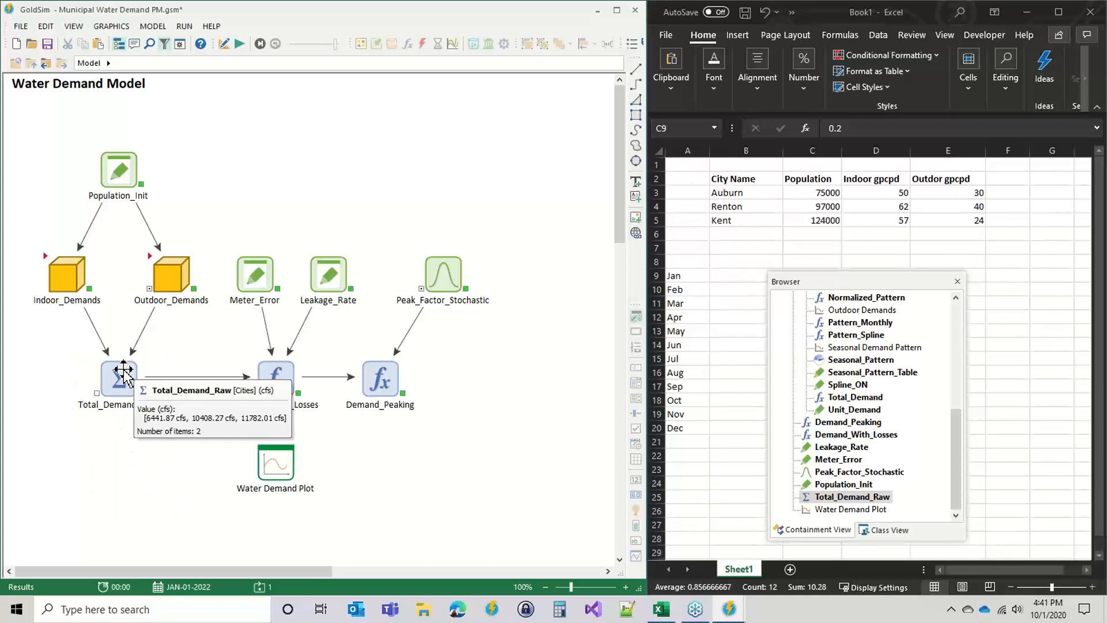
pyautogui.doubleClick(47, 258)
pyautogui.moveTo(83, 232)
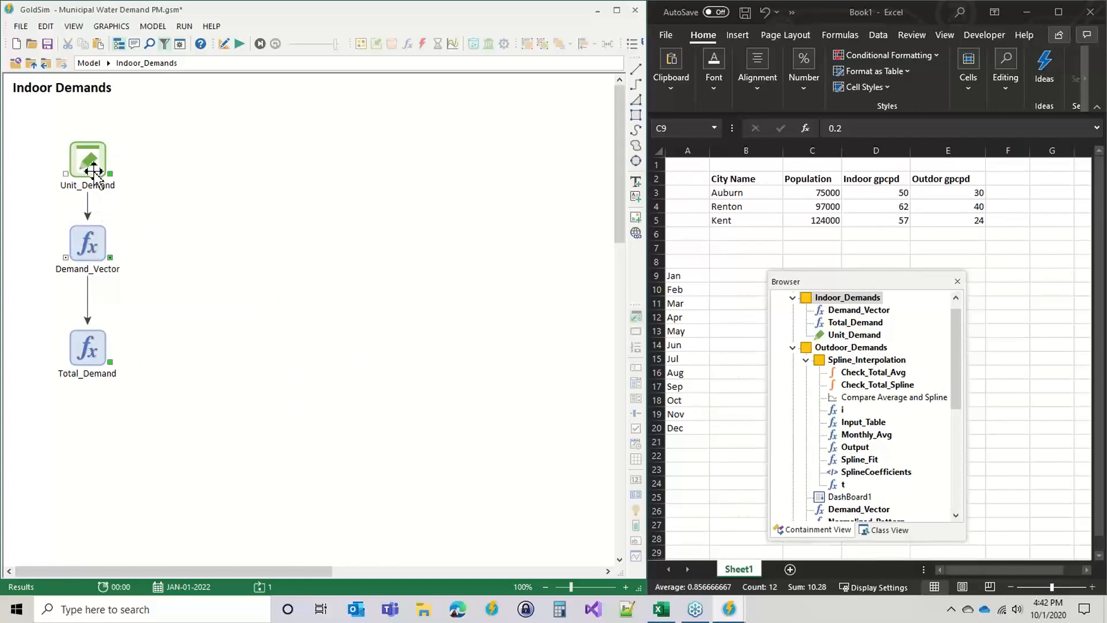
# Go from the Indoor_Demands container up to the top-level model and leave result mode
pyautogui.moveTo(93, 169)
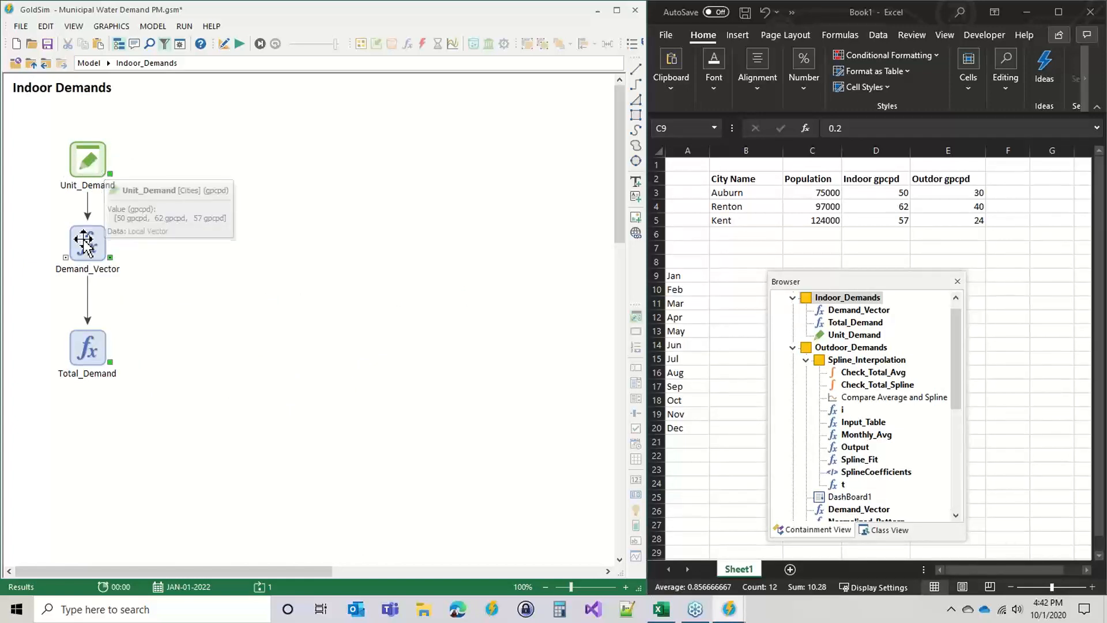
pyautogui.click(18, 63)
pyautogui.moveTo(116, 170)
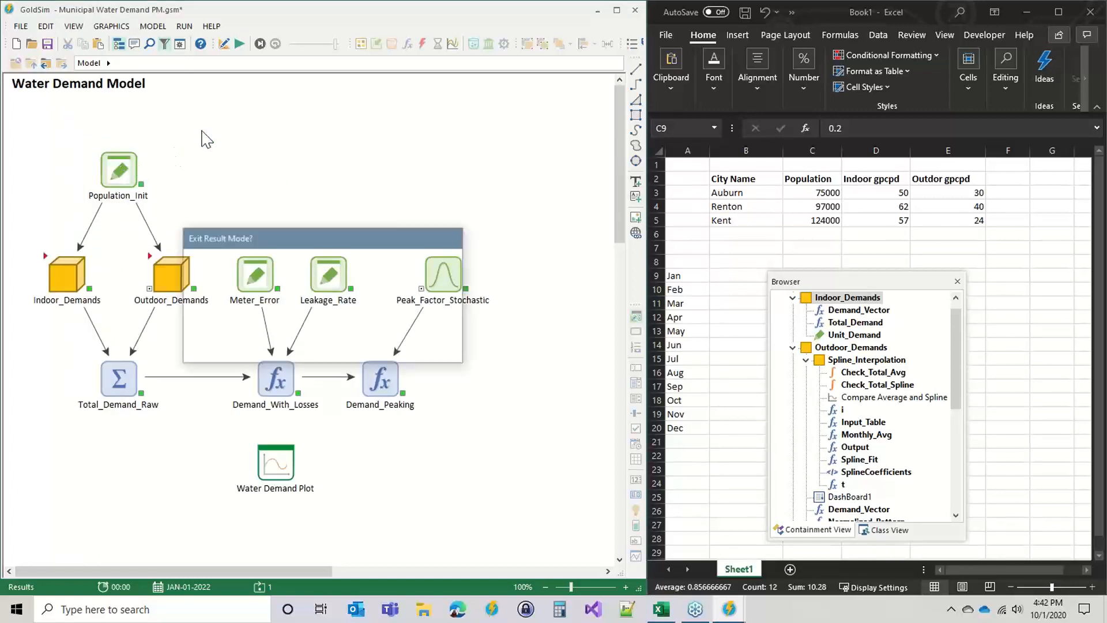
pyautogui.click(120, 170)
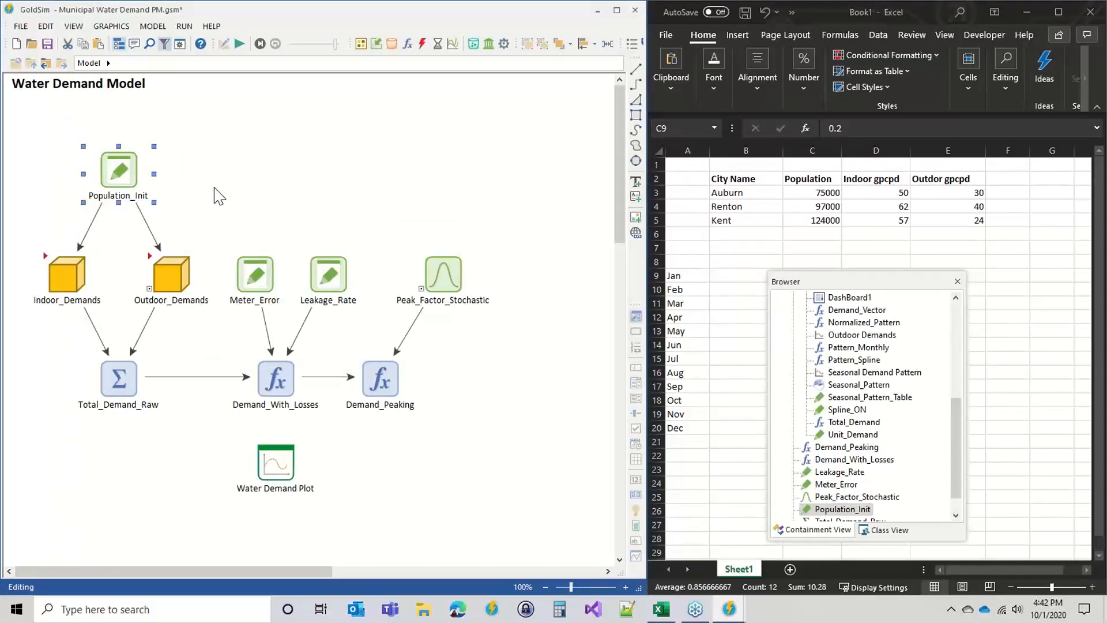
# In the Population_Init vector data, set Auburn's population to 75 kpers
pyautogui.doubleClick(120, 169)
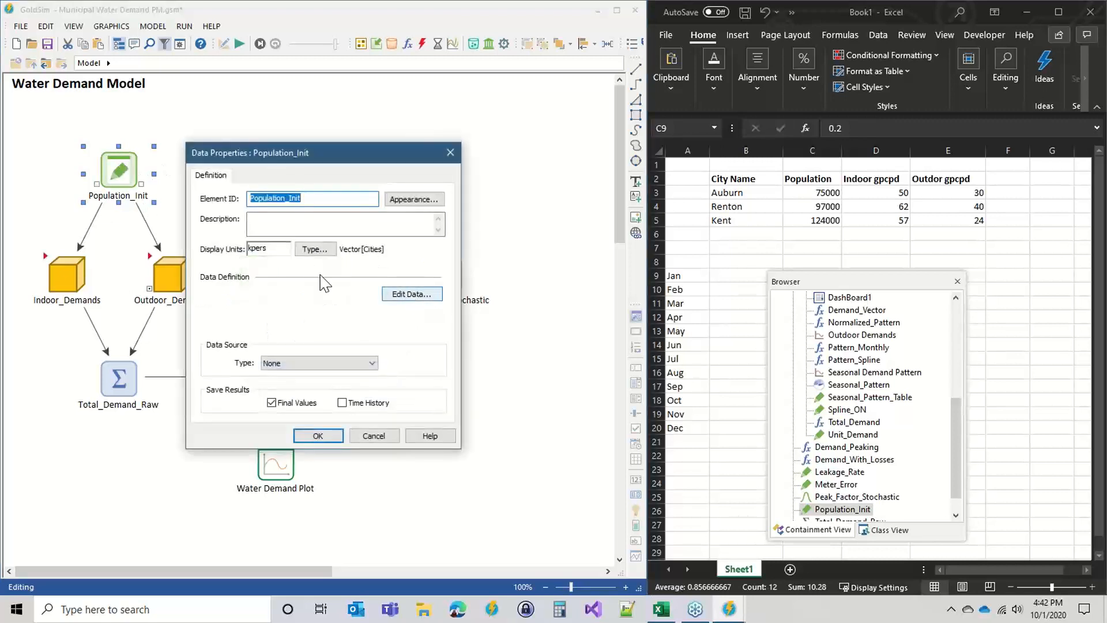
pyautogui.click(409, 294)
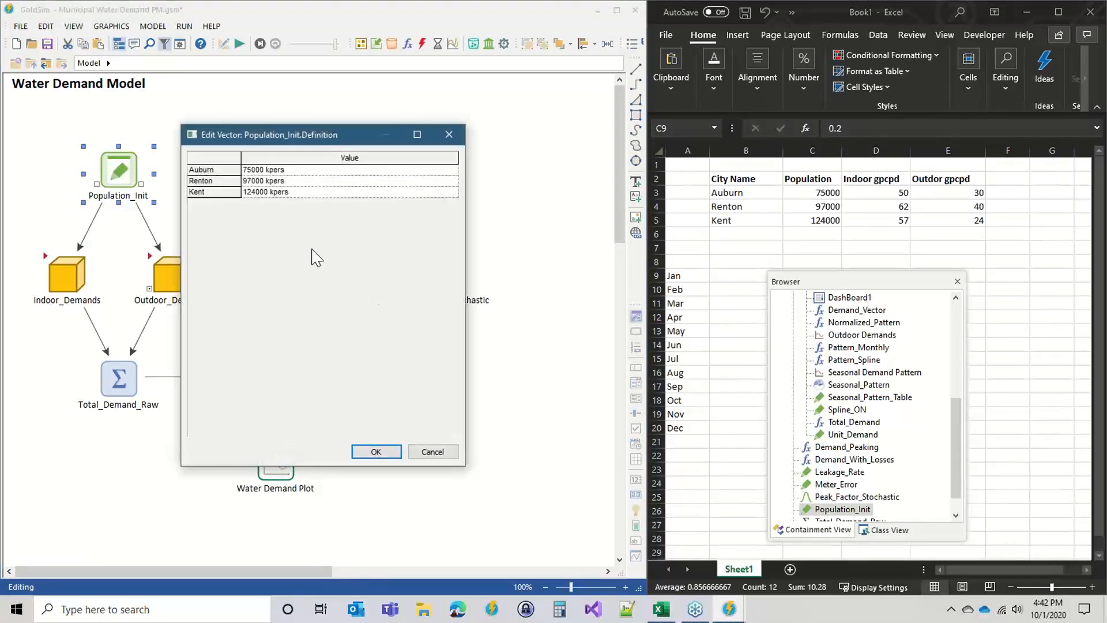
pyautogui.click(258, 170)
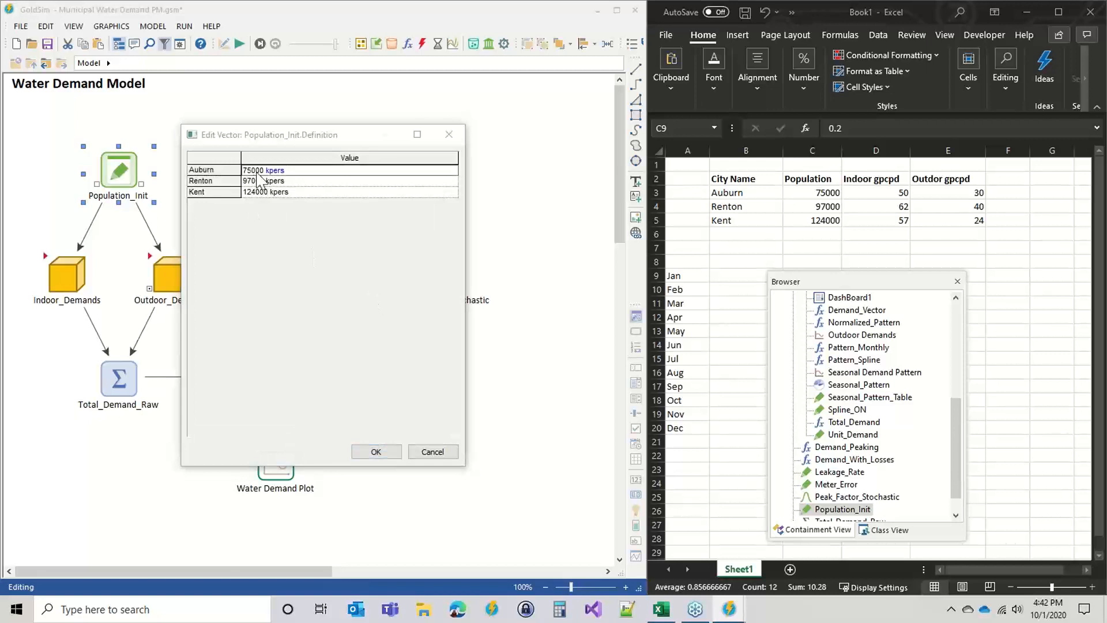
pyautogui.press('BackSpace')
pyautogui.press('BackSpace')
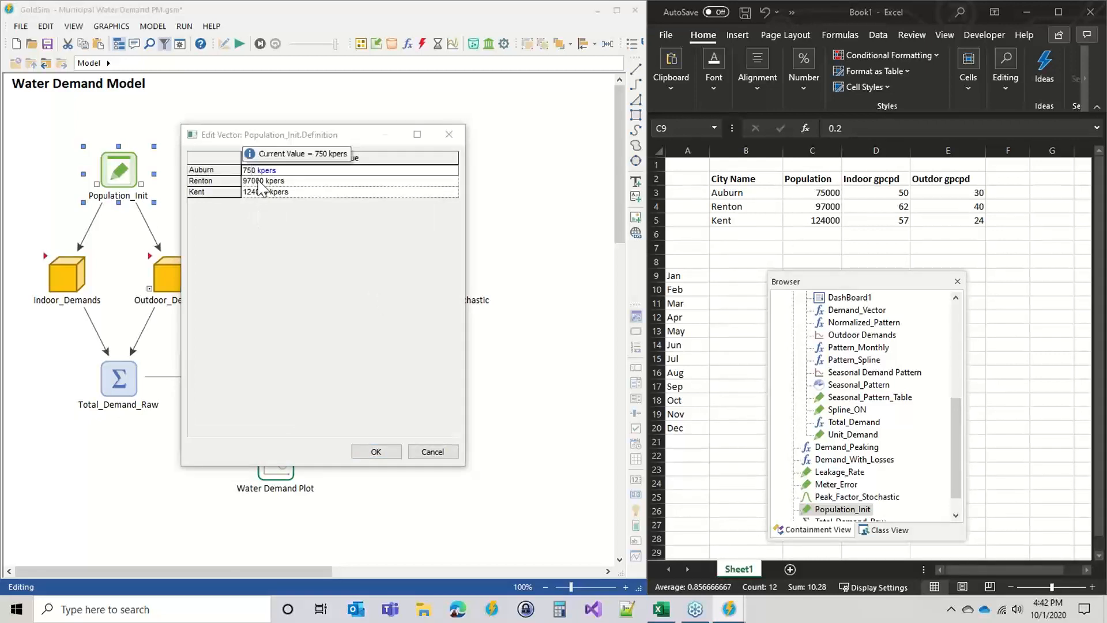
pyautogui.press('BackSpace')
# Set Renton to 97 kpers and Kent to 124 kpers in the vector, and accept the Population_Init changes
pyautogui.click(263, 184)
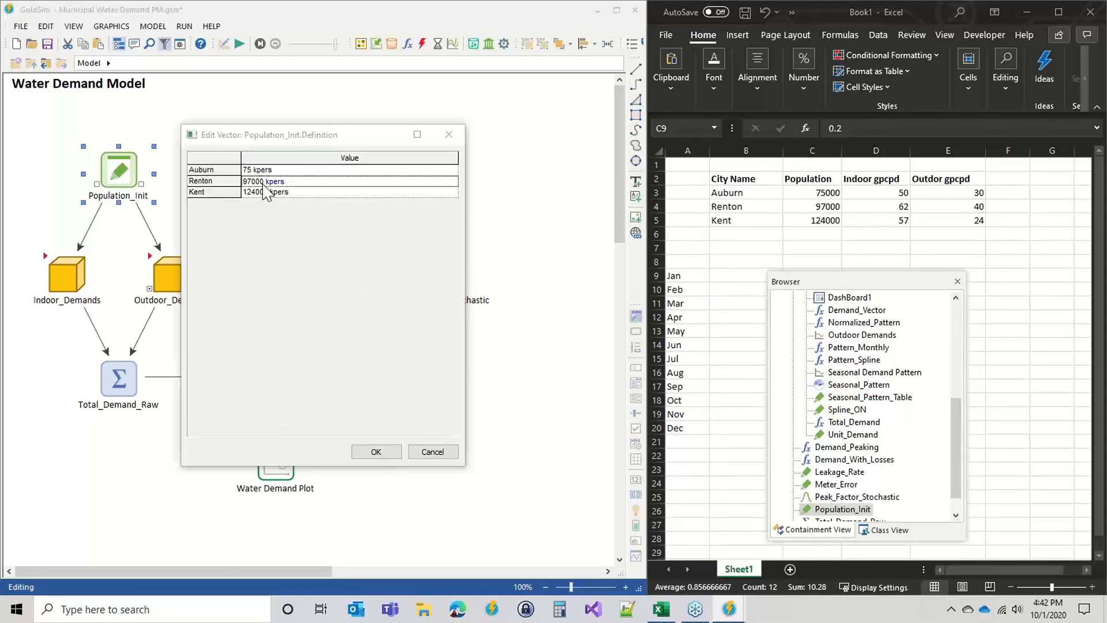
pyautogui.press('BackSpace')
pyautogui.press('BackSpace')
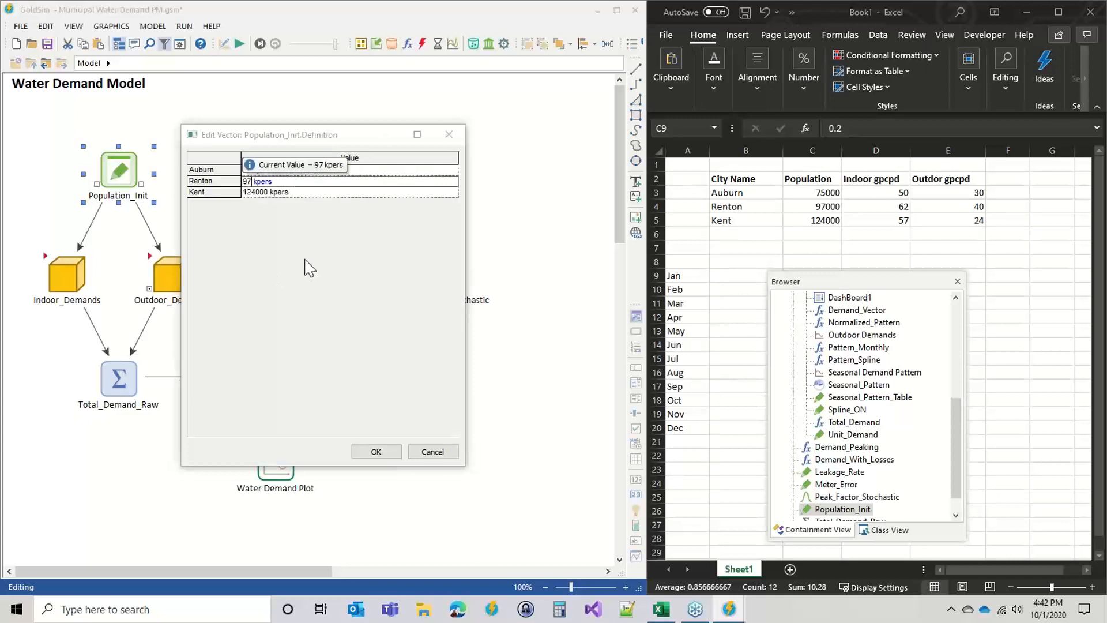
pyautogui.click(260, 193)
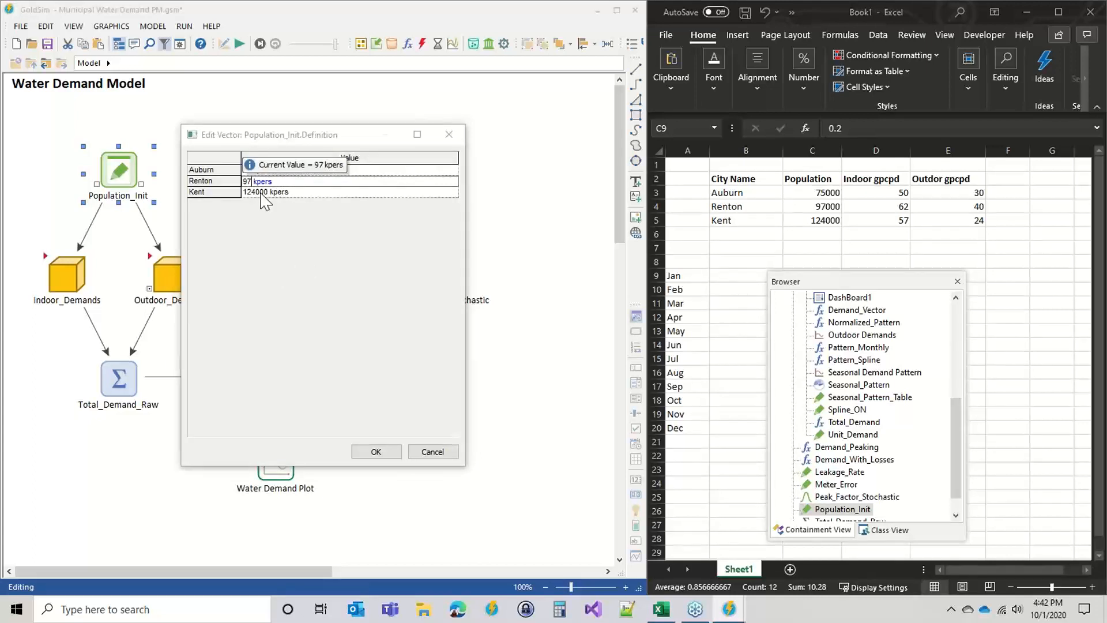
pyautogui.press('Delete')
pyautogui.press('Delete')
pyautogui.press('BackSpace')
pyautogui.click(352, 337)
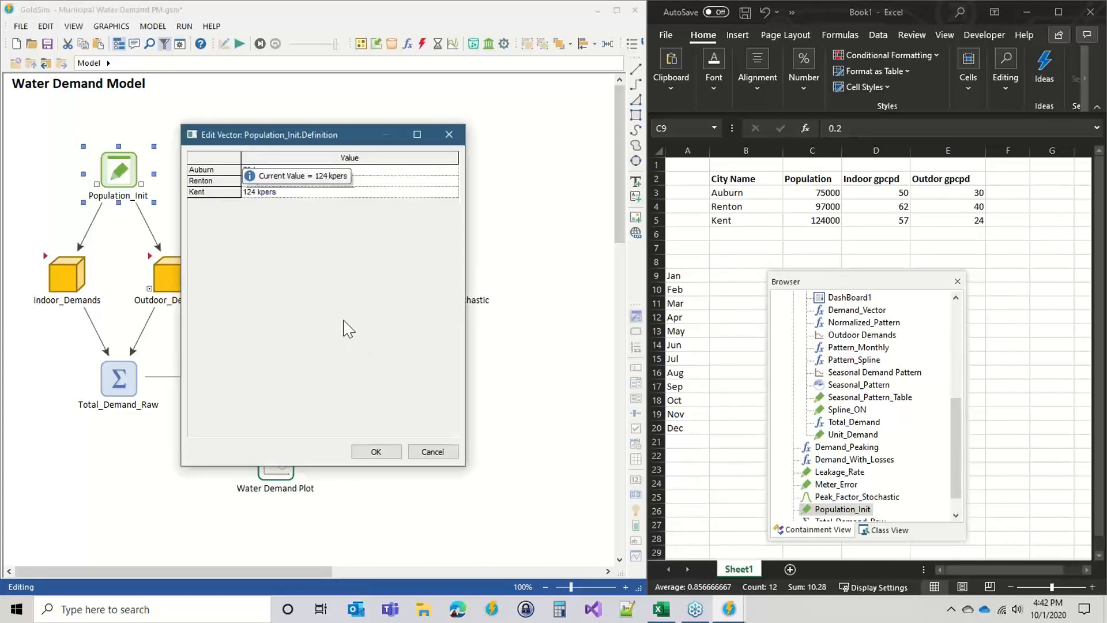
pyautogui.click(372, 452)
pyautogui.click(320, 437)
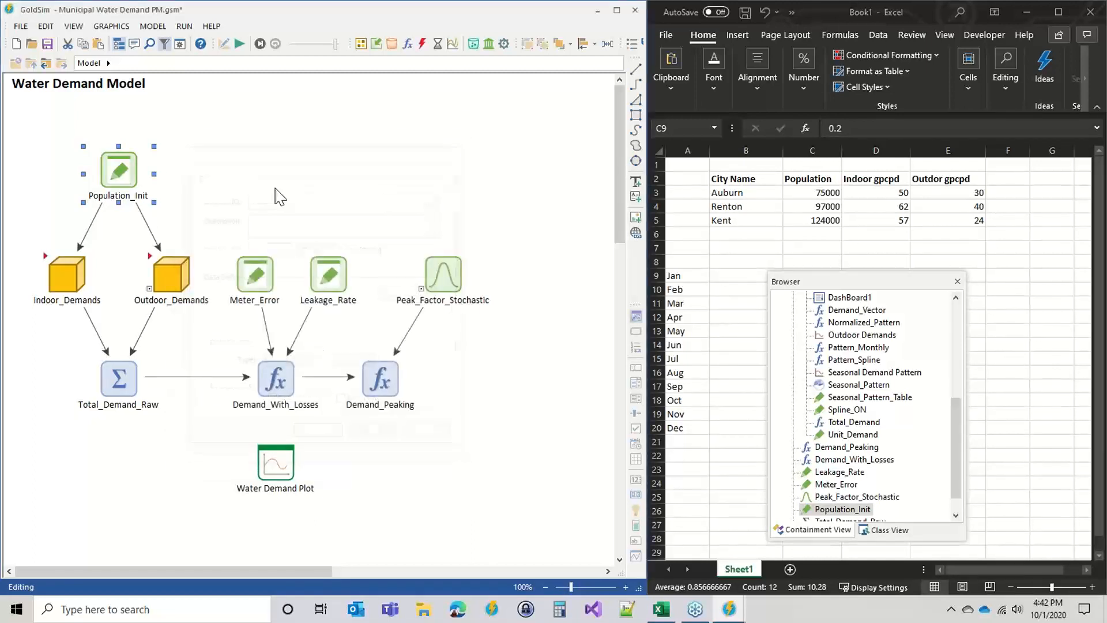
# Run the simulation and check the demand curves in the Water Demand Plot
pyautogui.click(239, 44)
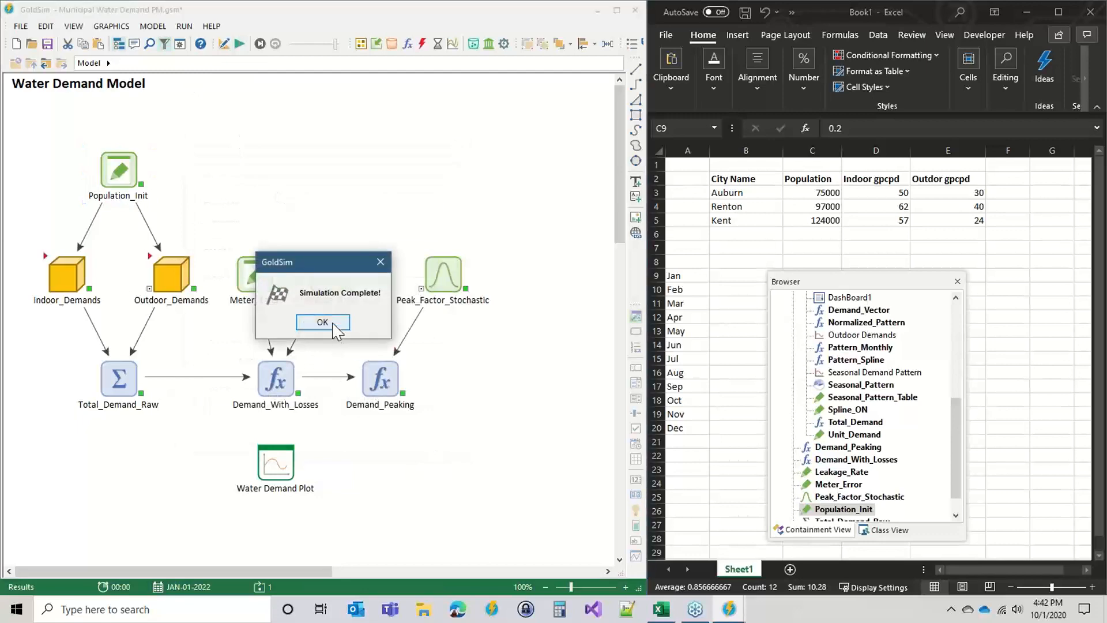
pyautogui.click(322, 321)
pyautogui.doubleClick(274, 468)
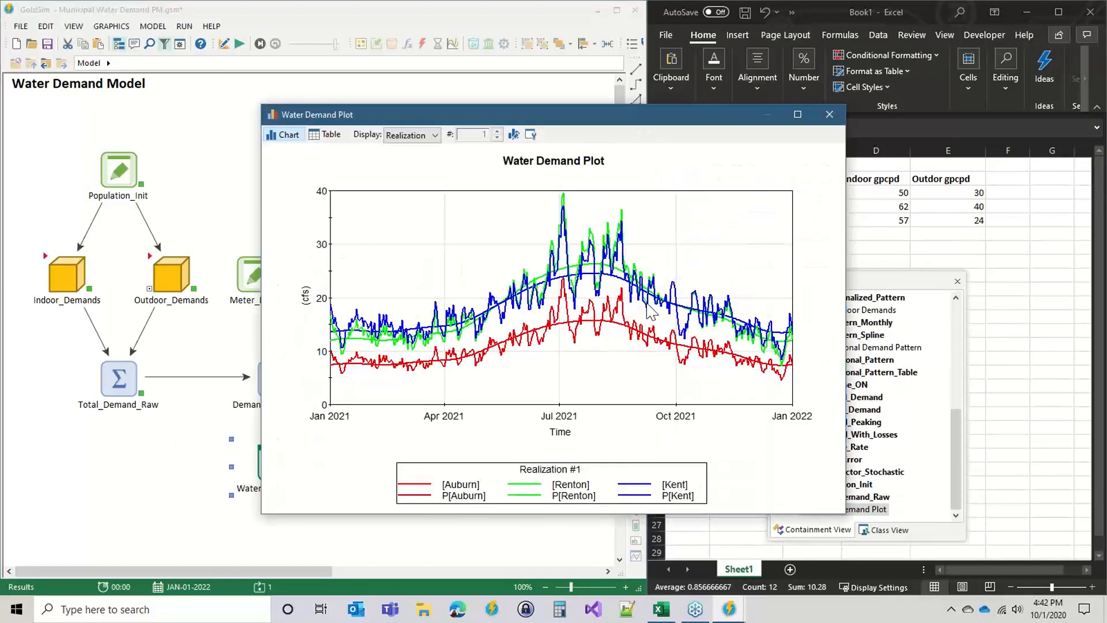
pyautogui.click(829, 114)
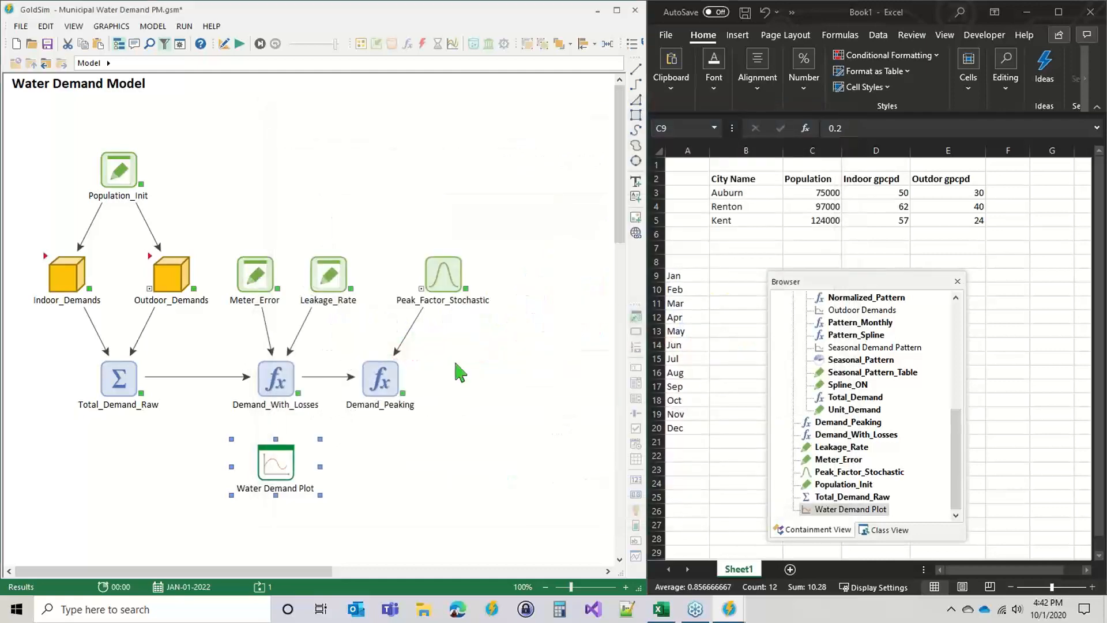
# Return to edit mode and set the Monte Carlo options to run a probabilistic simulation with 100 realizations
pyautogui.click(469, 360)
pyautogui.press('F4')
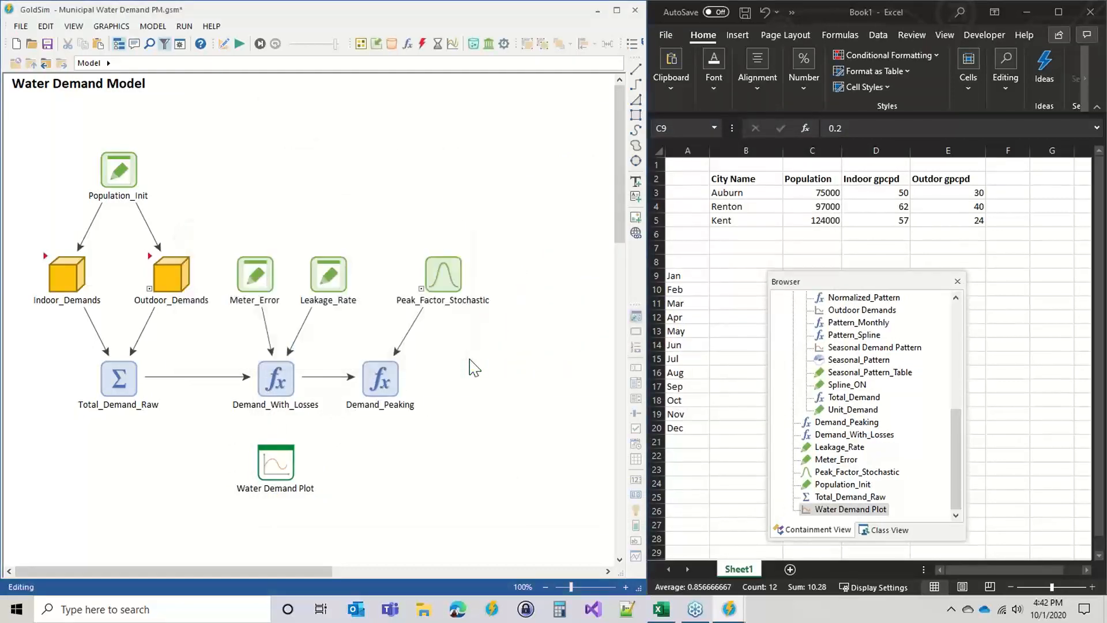
pyautogui.click(180, 44)
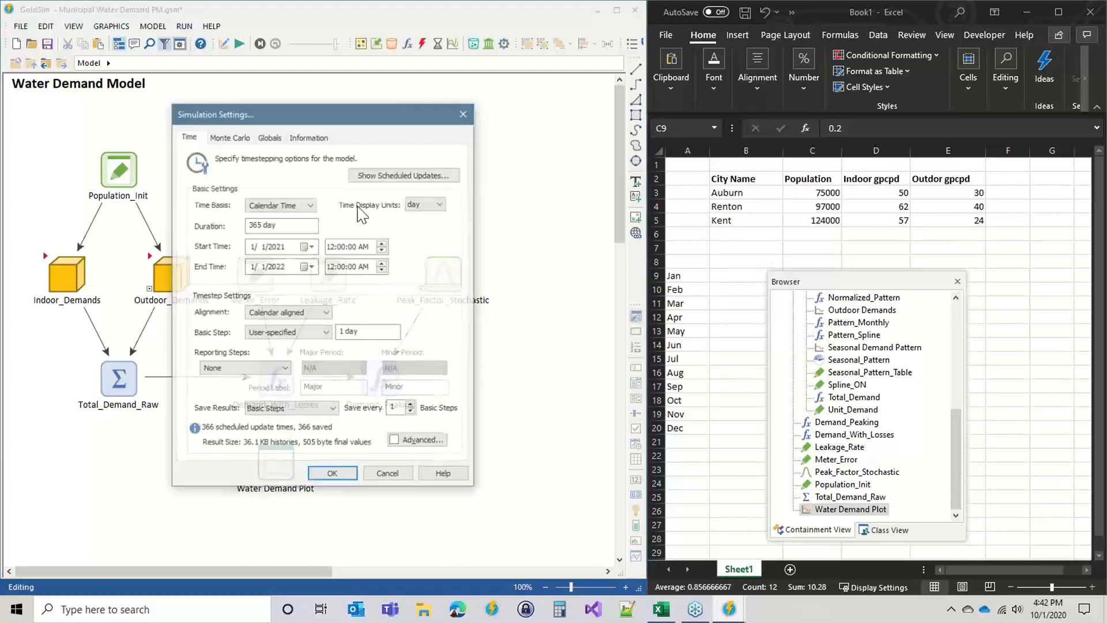
pyautogui.click(229, 136)
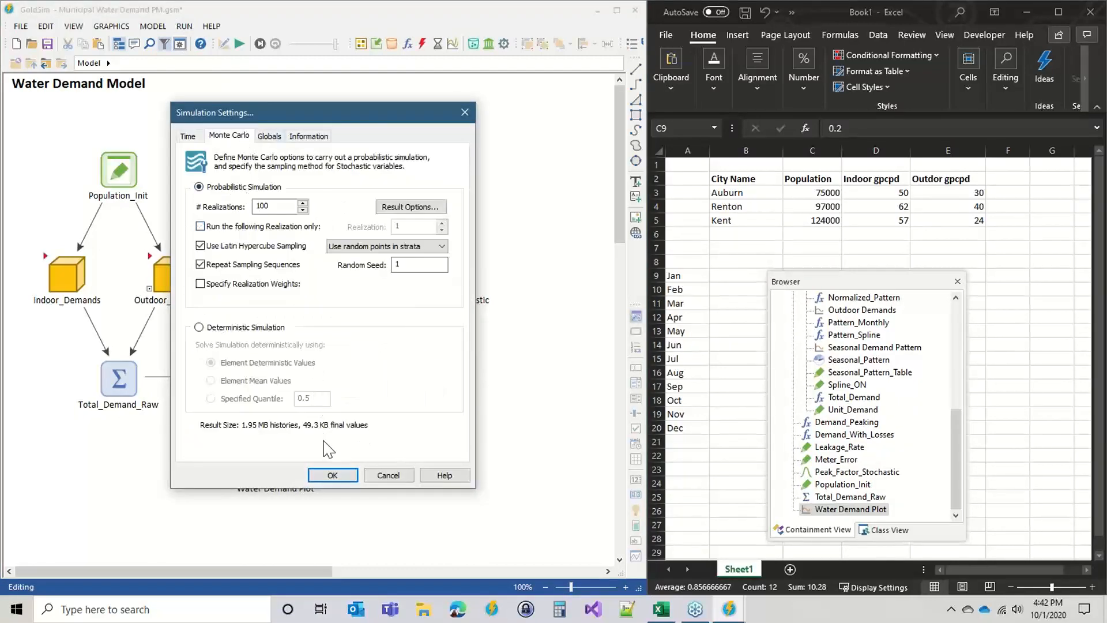
pyautogui.click(333, 475)
pyautogui.click(427, 334)
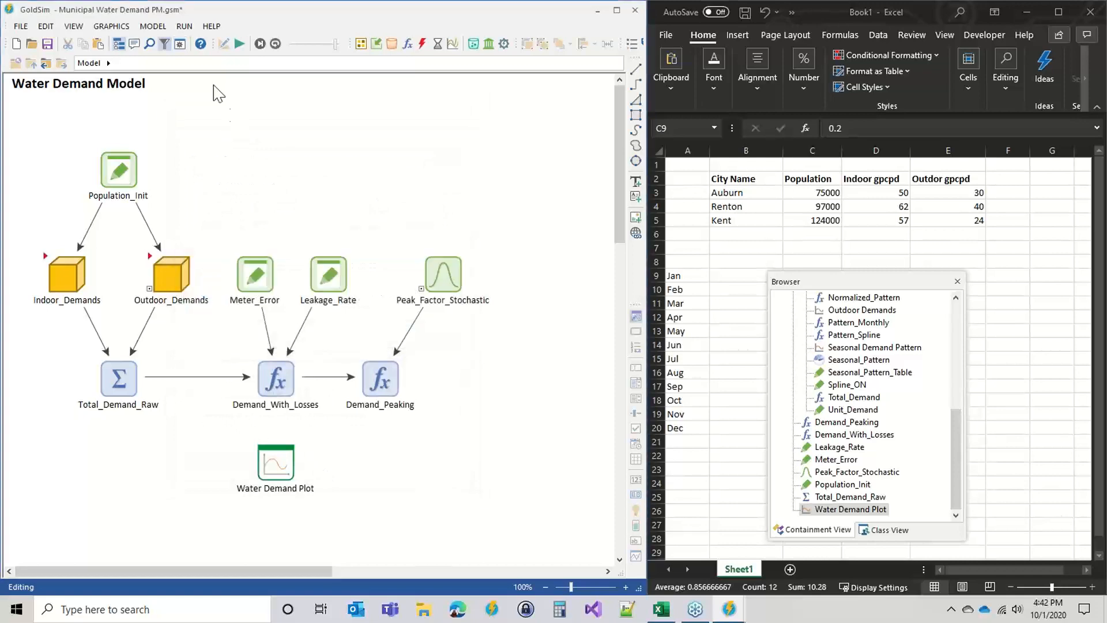
# Run the Monte Carlo simulation and open the Water Demand Plot with its results
pyautogui.click(239, 44)
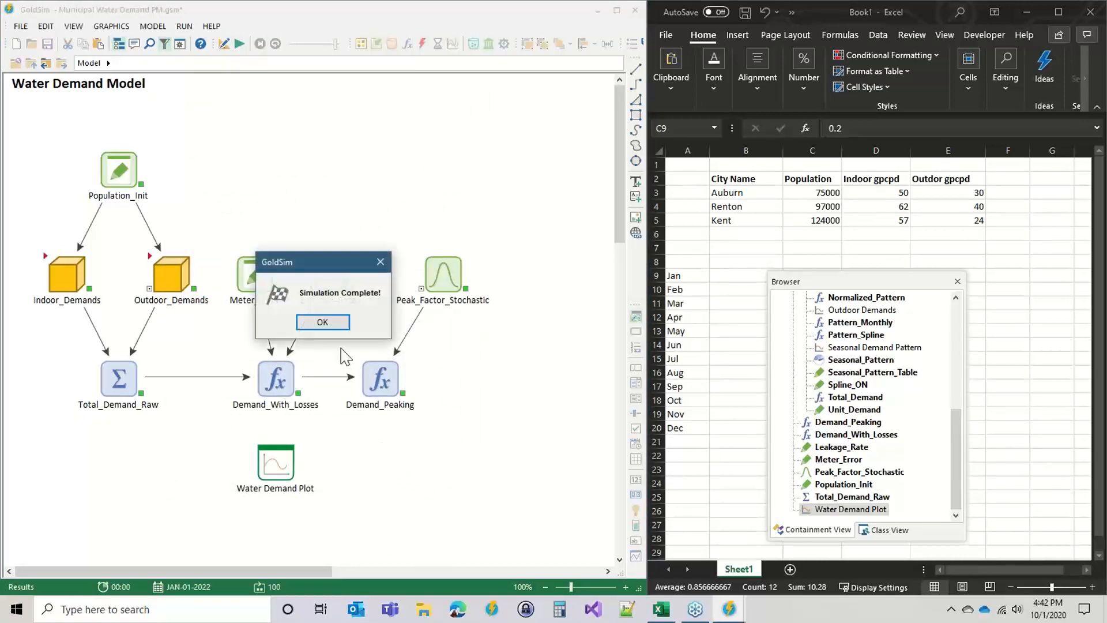
pyautogui.click(323, 322)
pyautogui.doubleClick(276, 464)
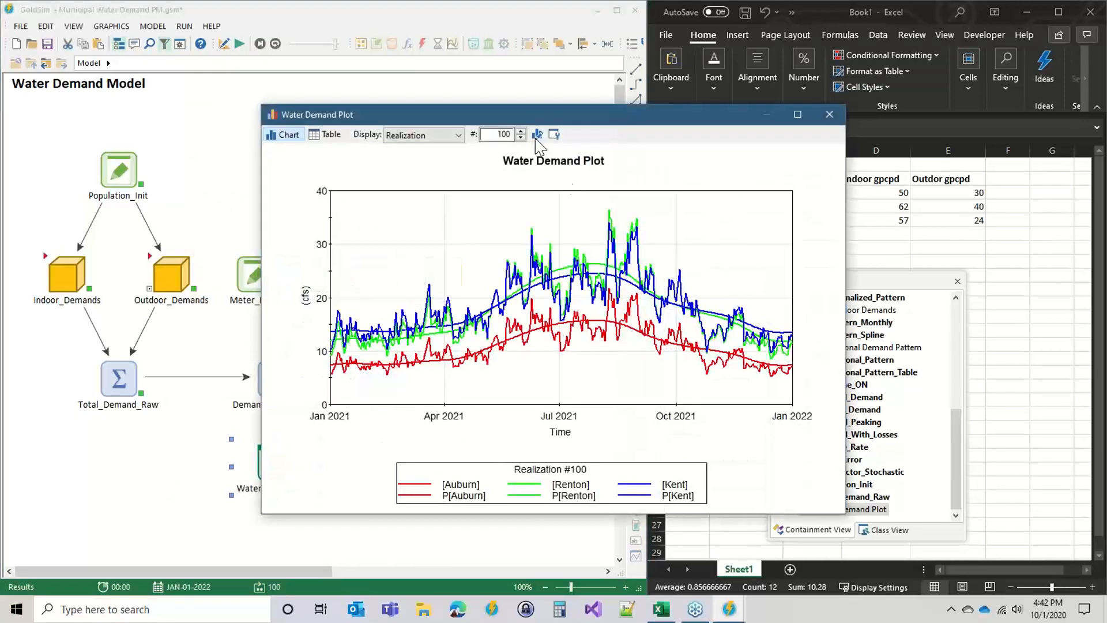
# Display the Water Demand Plot as Probabilities for the P[Auburn] result
pyautogui.click(416, 137)
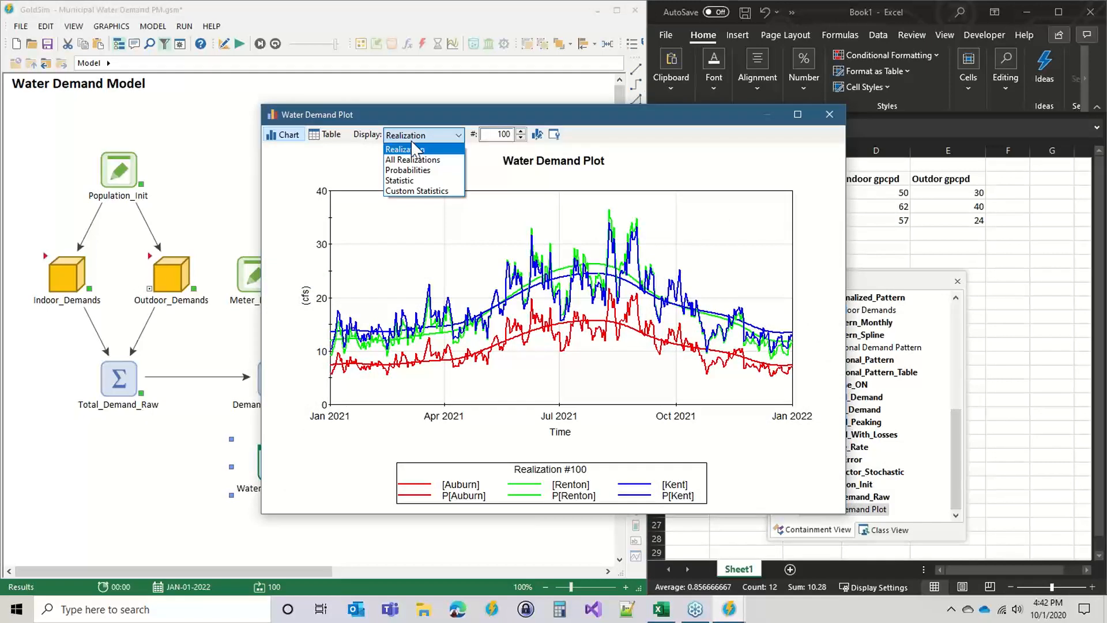
pyautogui.click(411, 171)
pyautogui.click(519, 136)
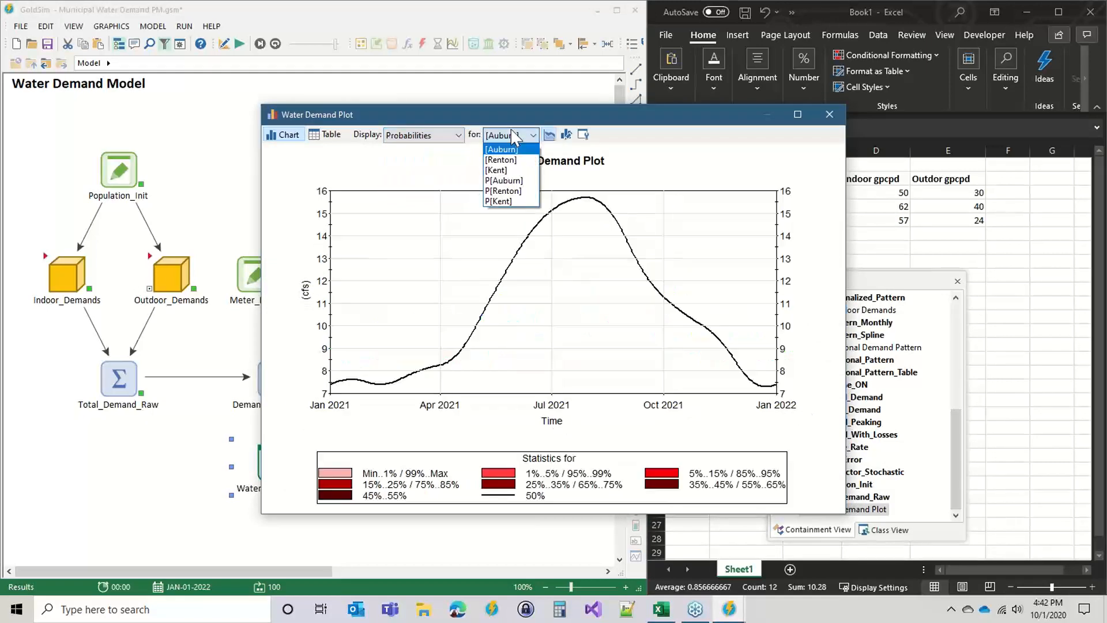
pyautogui.click(513, 180)
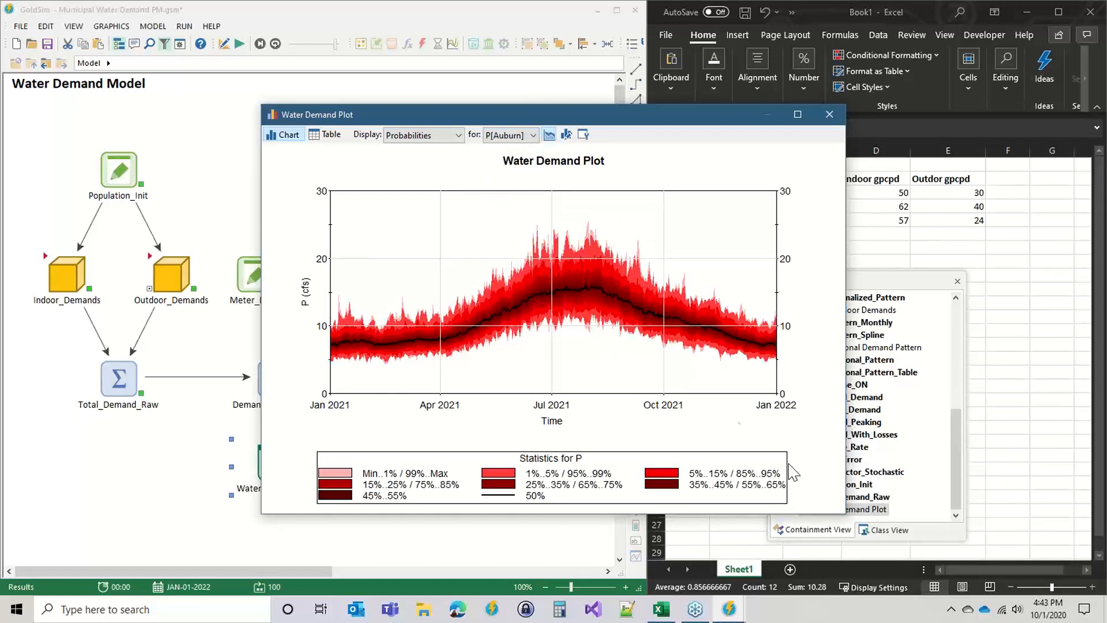
# Change the plot display to Statistic to examine the mean demand of all three cities
pyautogui.click(392, 134)
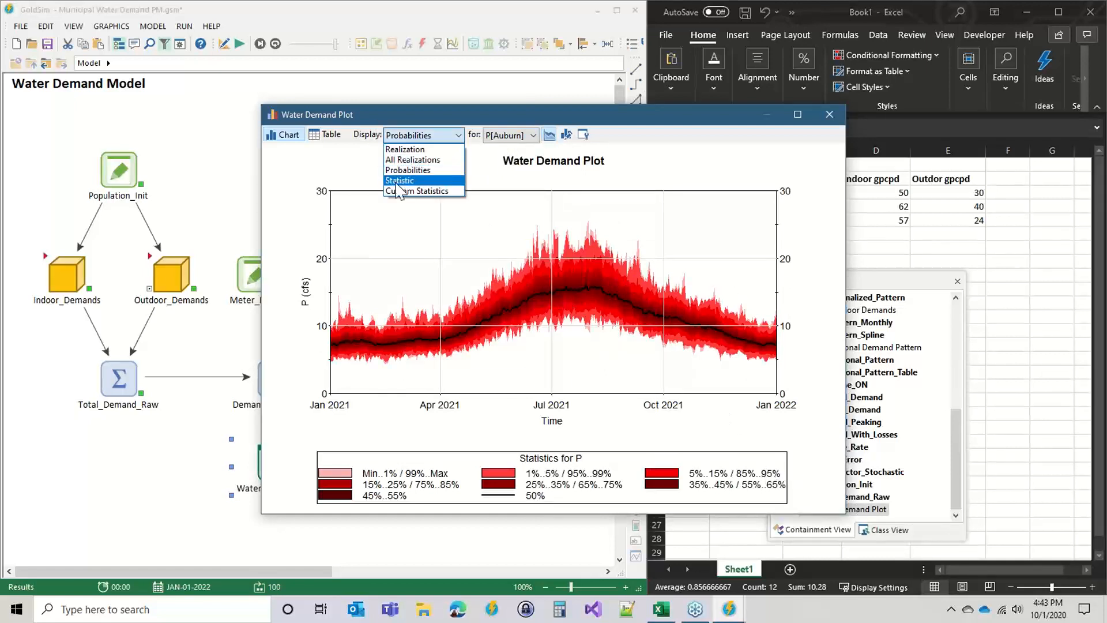
pyautogui.click(402, 181)
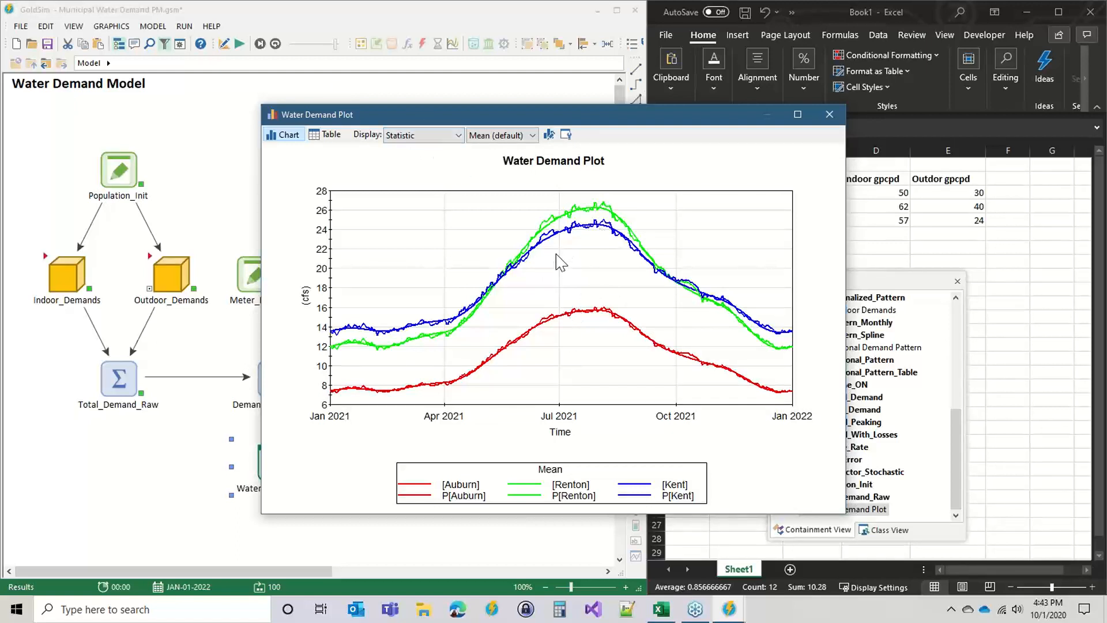
pyautogui.click(416, 139)
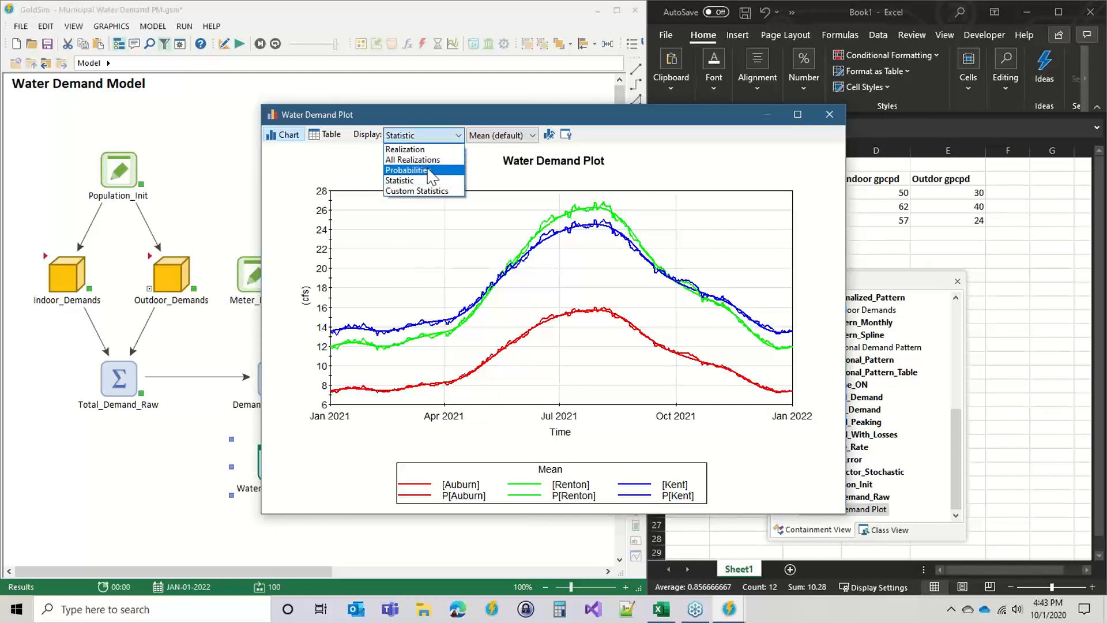
pyautogui.click(497, 163)
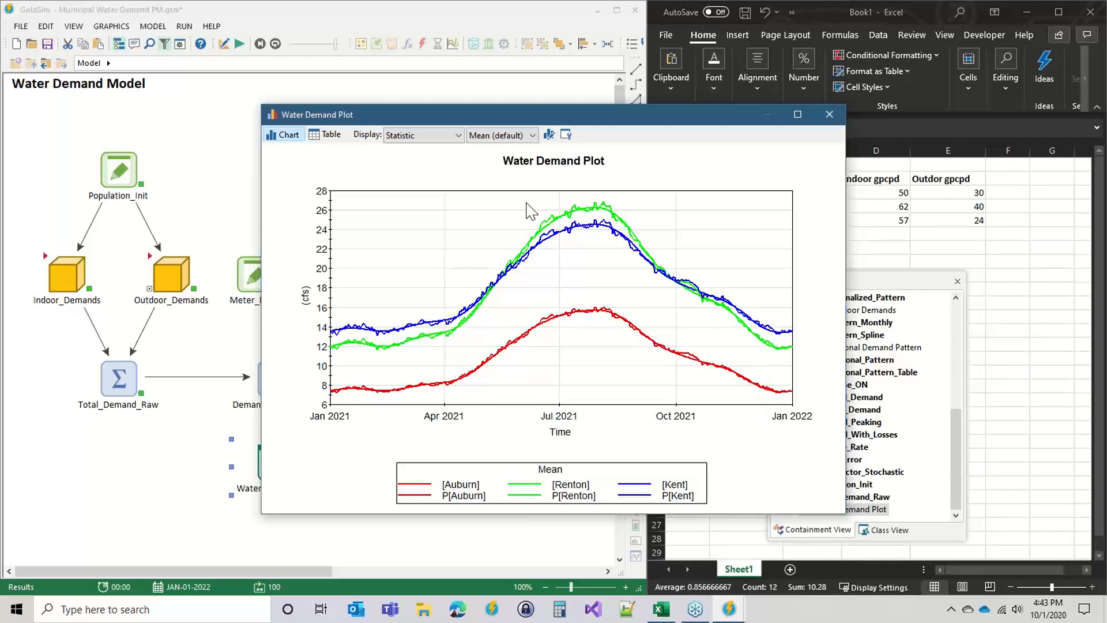
# Display single realizations in the plot, browse from realization 100 down to 94, and close the plot
pyautogui.click(426, 137)
pyautogui.click(428, 148)
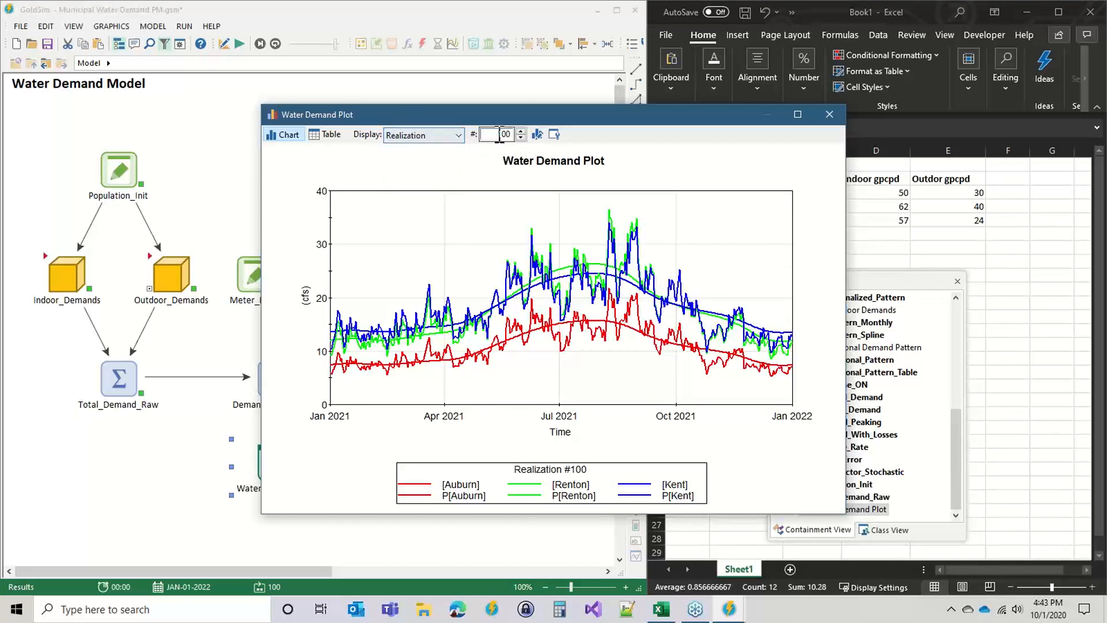
pyautogui.click(520, 137)
pyautogui.click(520, 138)
pyautogui.click(520, 138)
pyautogui.click(520, 138)
pyautogui.click(521, 138)
pyautogui.click(520, 138)
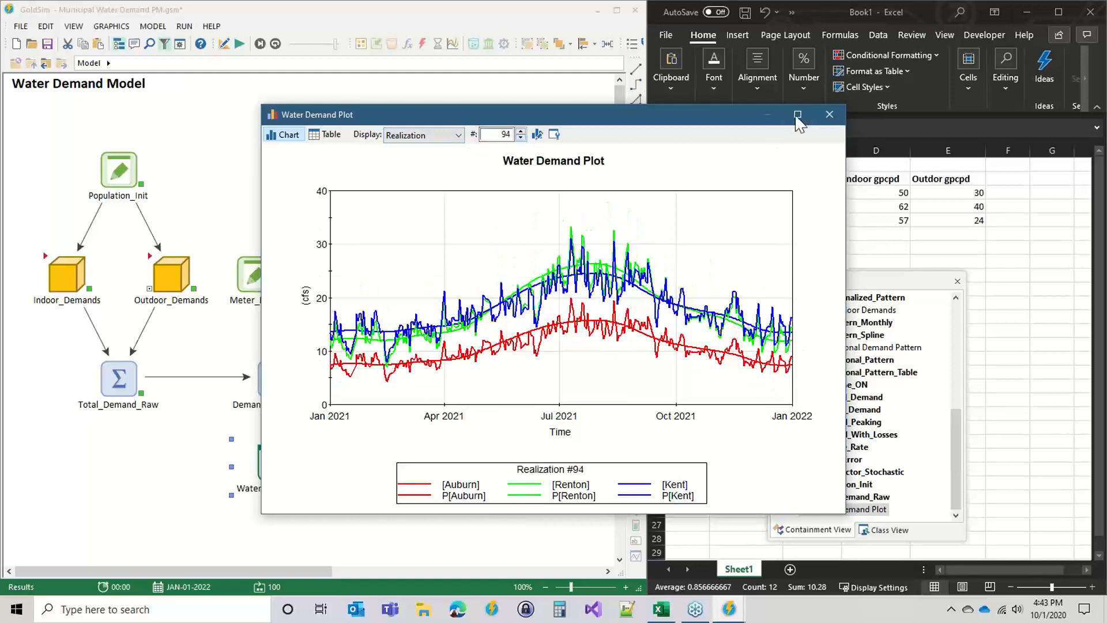
pyautogui.click(829, 114)
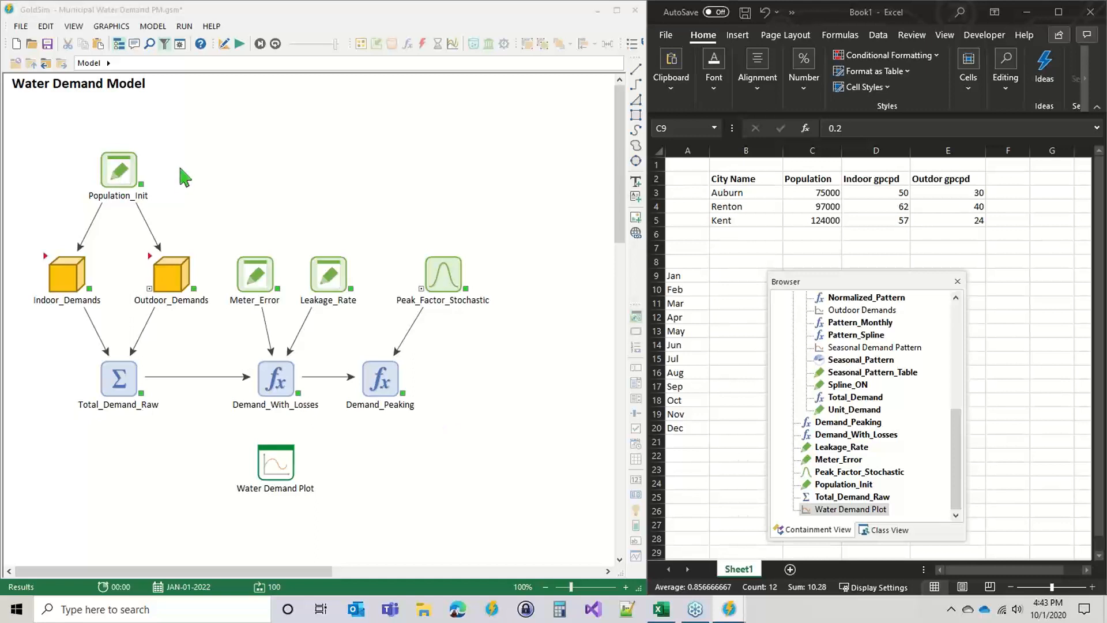
# Return the model to edit mode and insert an Expression element beside Demand_Peaking
pyautogui.click(232, 164)
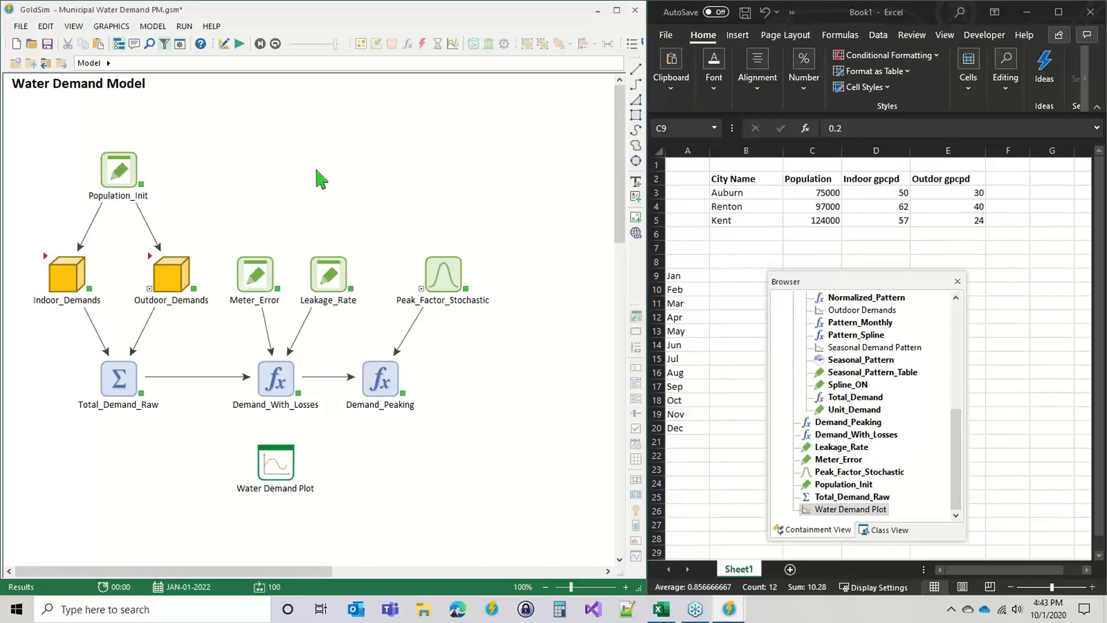
pyautogui.press('F4')
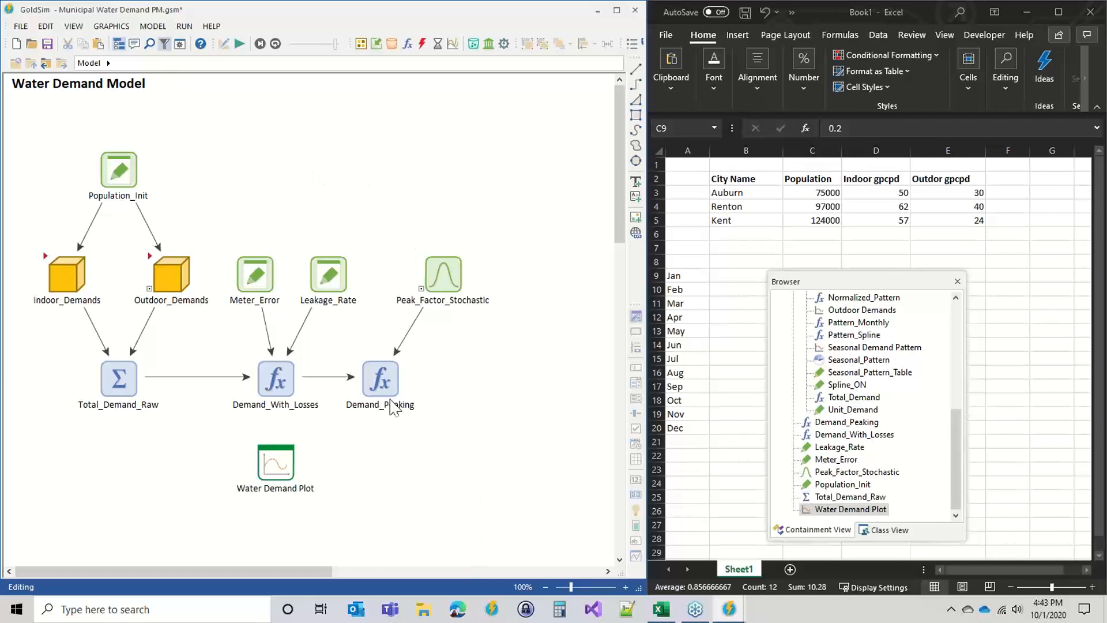
pyautogui.moveTo(374, 367)
pyautogui.rightClick(473, 382)
pyautogui.moveTo(526, 390)
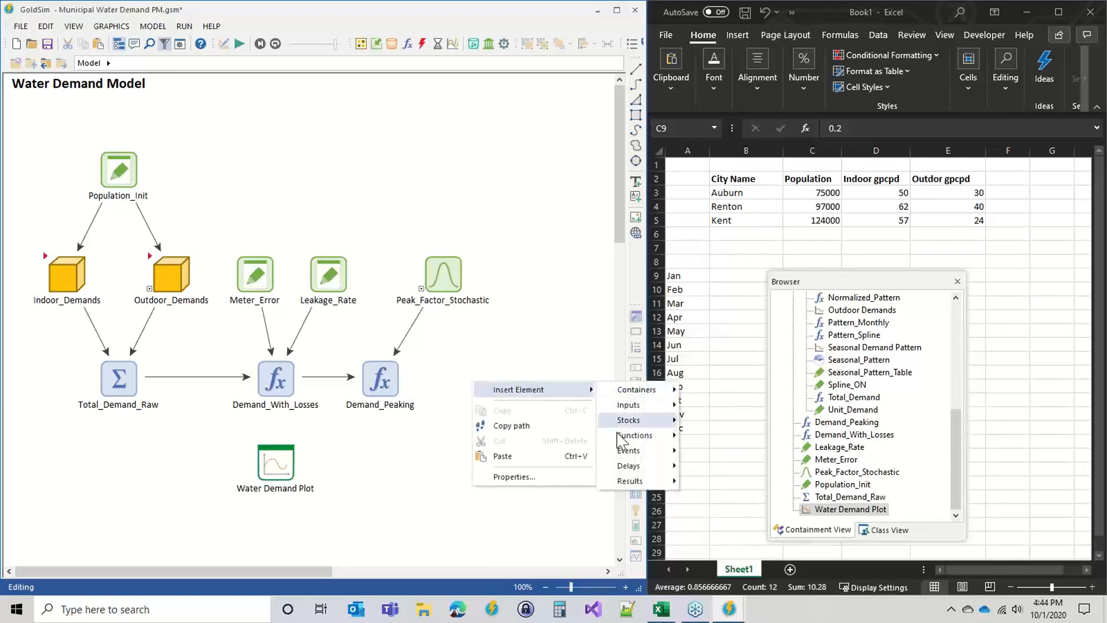
pyautogui.moveTo(644, 437)
pyautogui.click(717, 210)
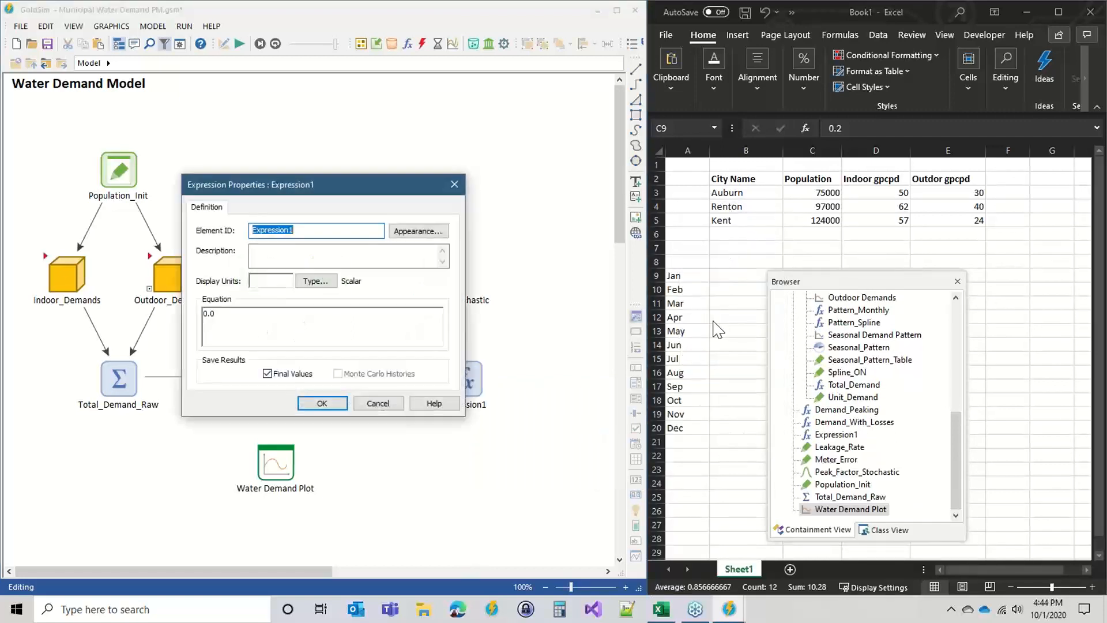
# Define the new expression as Sum_Demands with display units cfs and the equation sumv(Demand_Peaking)
pyautogui.write('Sumn')
pyautogui.press('BackSpace')
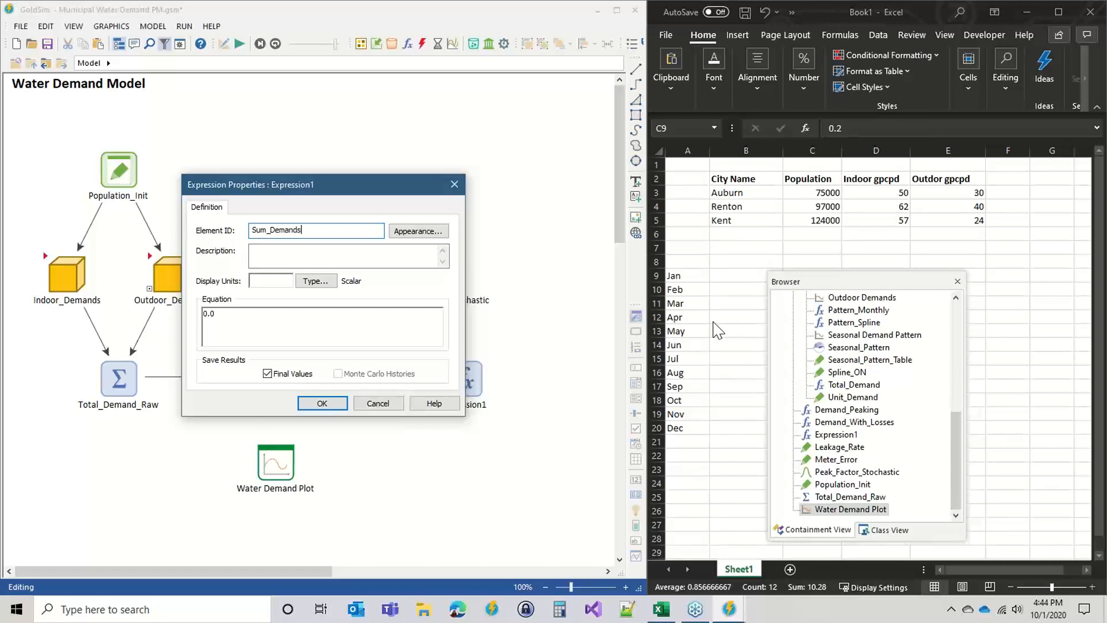
pyautogui.click(274, 283)
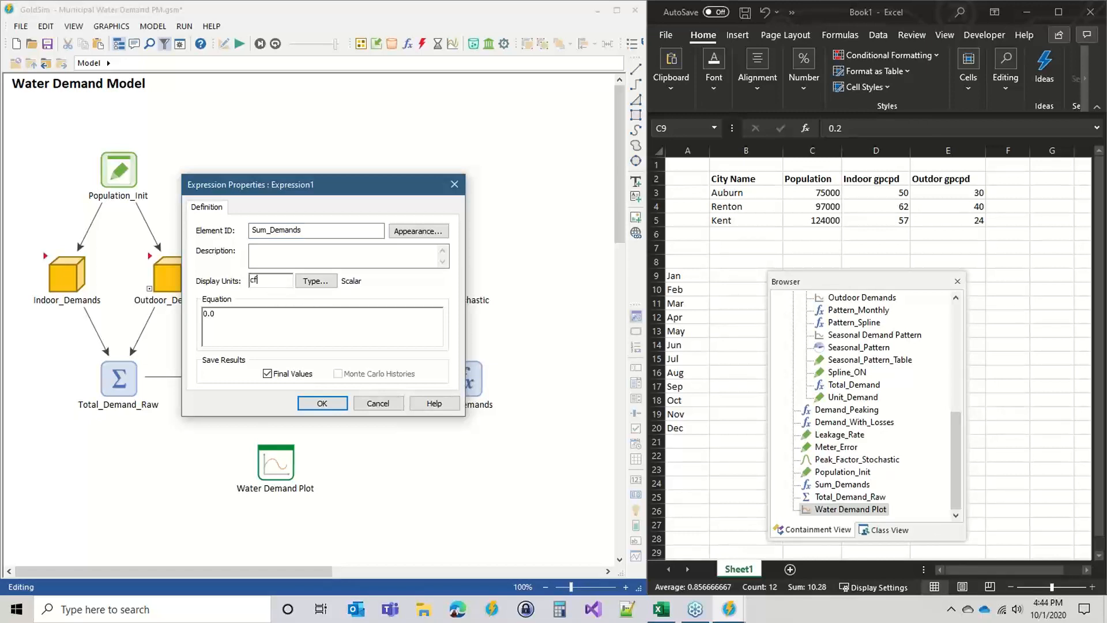
pyautogui.click(283, 315)
pyautogui.write('sumv(')
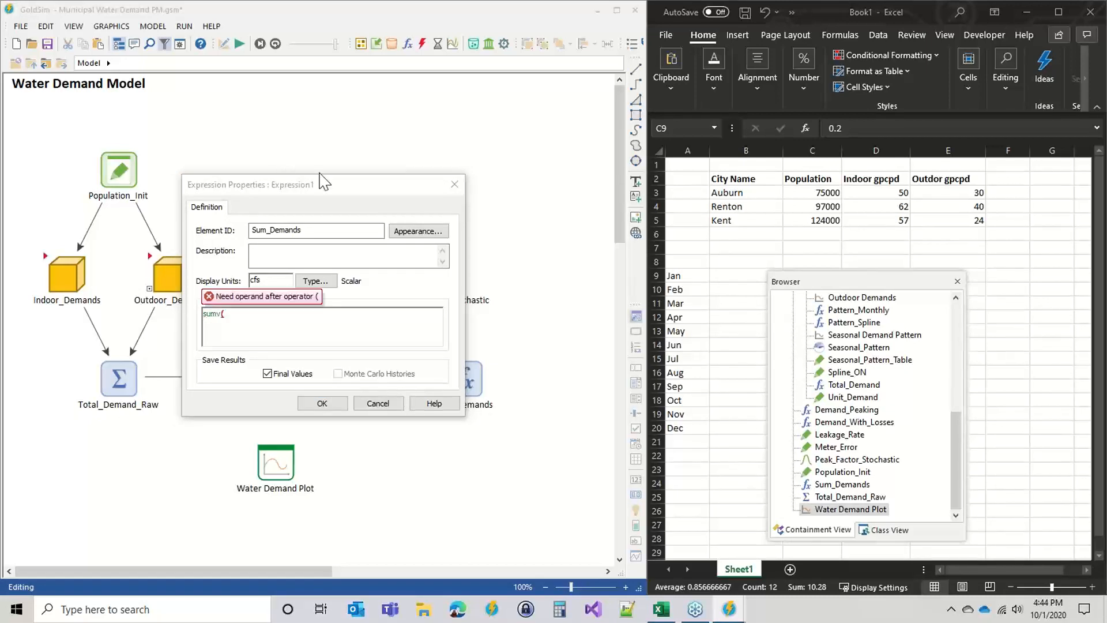
pyautogui.moveTo(320, 180); pyautogui.dragTo(336, 102)
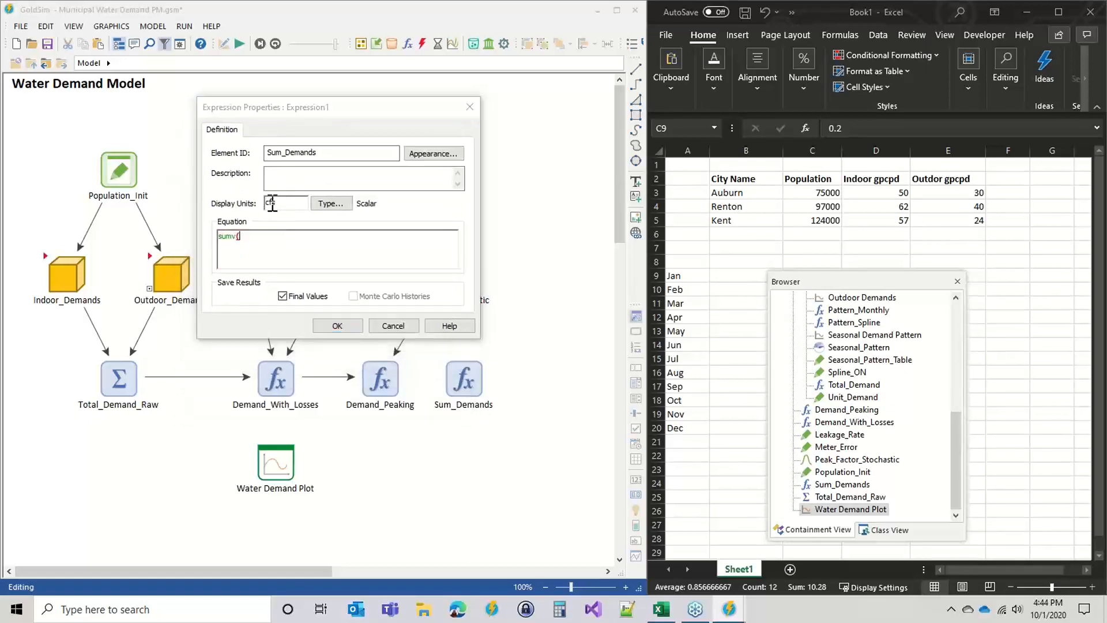
pyautogui.write('Demand_Peaking')
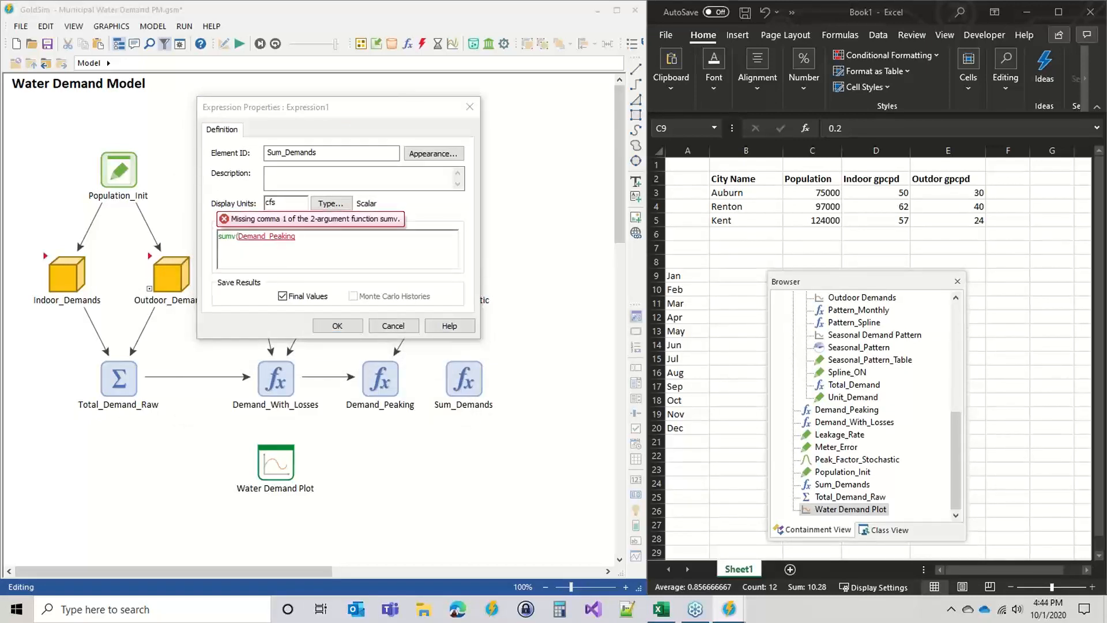
pyautogui.write(')')
pyautogui.click(339, 327)
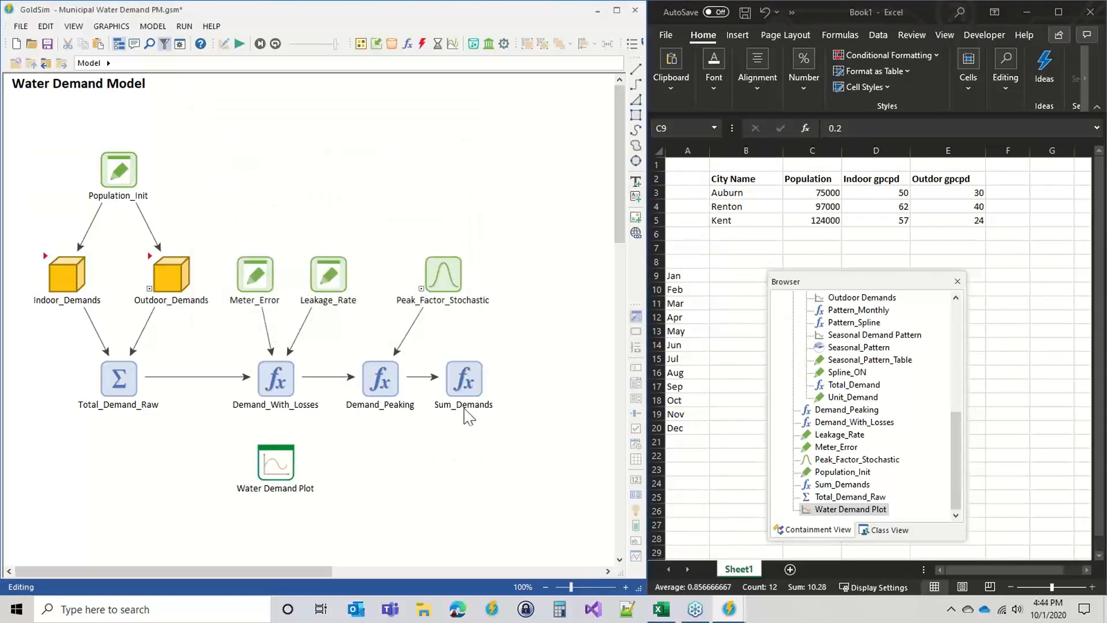
# Space Sum_Demands further from Demand_Peaking and shift Peak_Factor_Stochastic closer to Leakage_Rate
pyautogui.moveTo(464, 385); pyautogui.dragTo(485, 386)
pyautogui.click(477, 426)
pyautogui.click(425, 272)
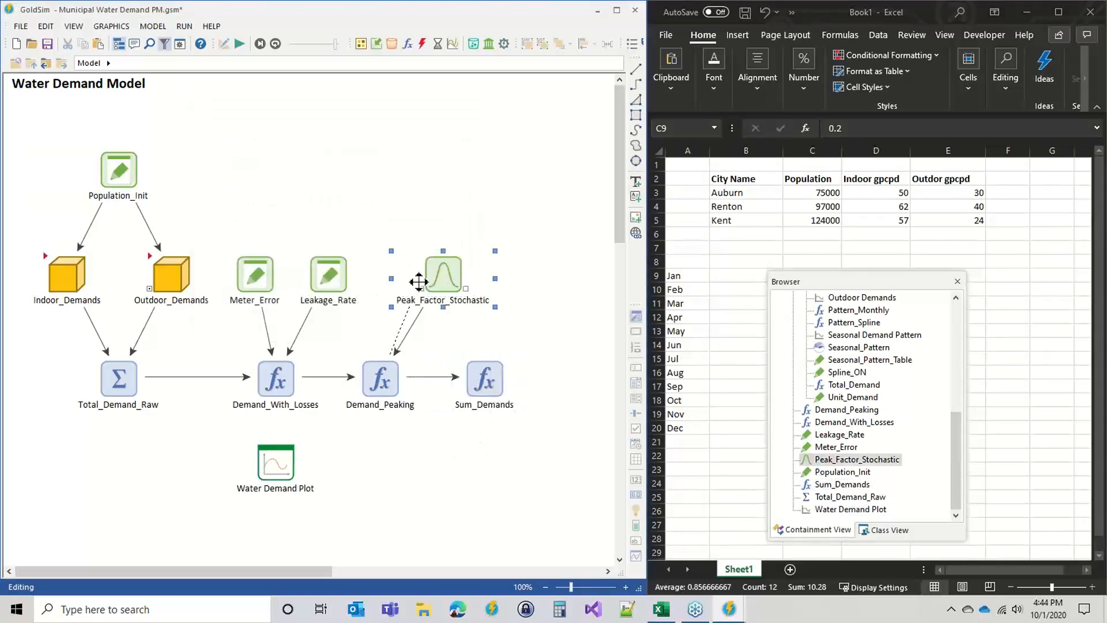
pyautogui.moveTo(442, 268); pyautogui.dragTo(420, 268)
pyautogui.click(584, 376)
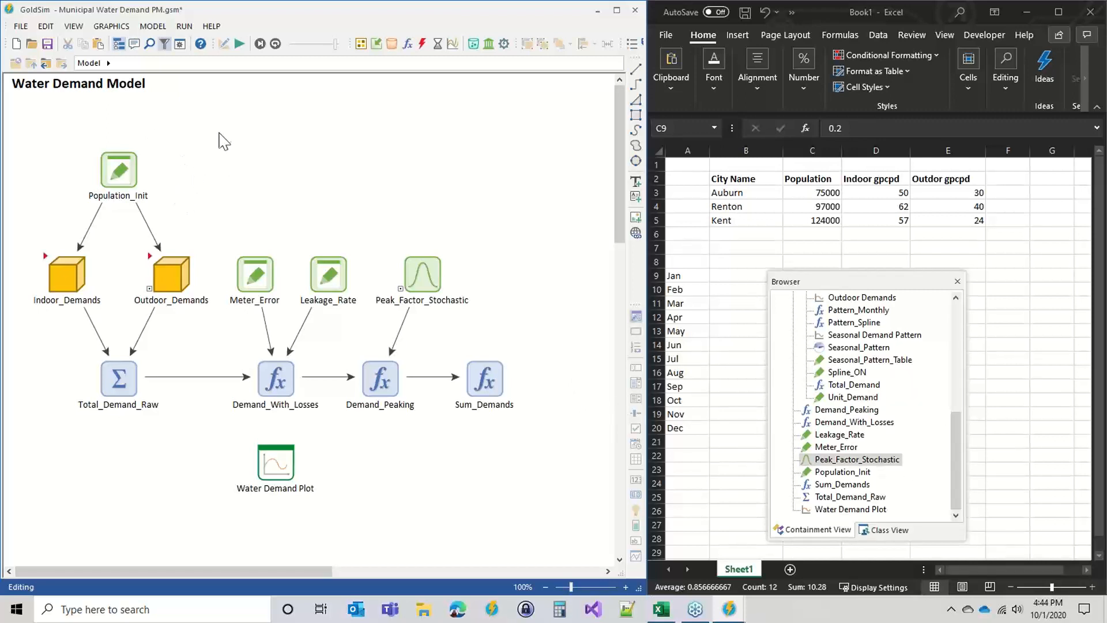
# Extend the simulation's end time to 1/1/2031 in the simulation settings
pyautogui.click(180, 44)
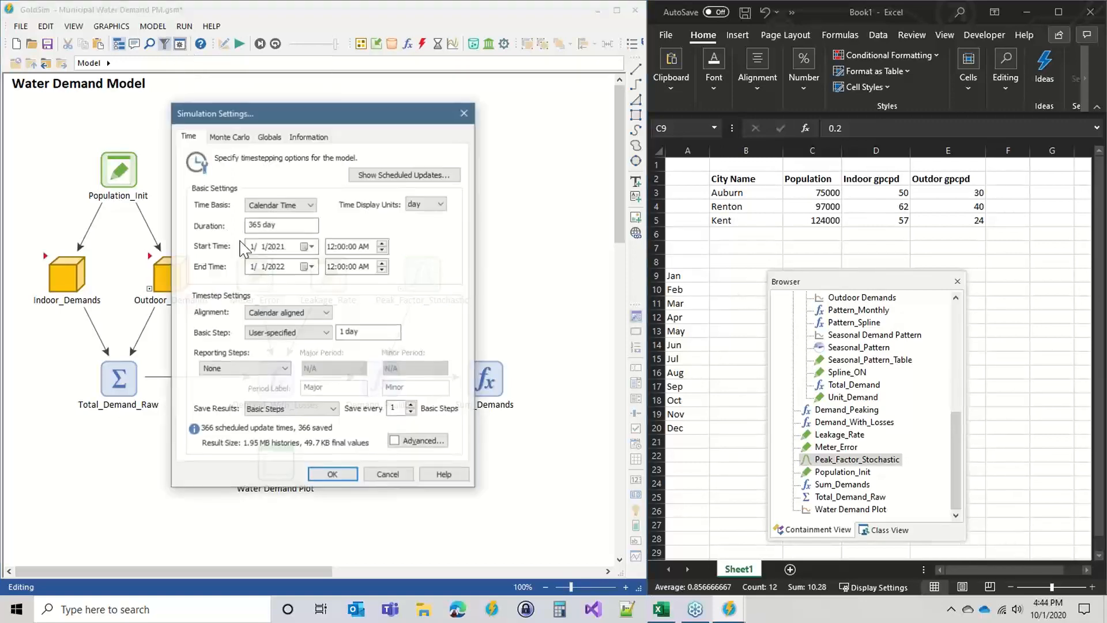
pyautogui.click(275, 267)
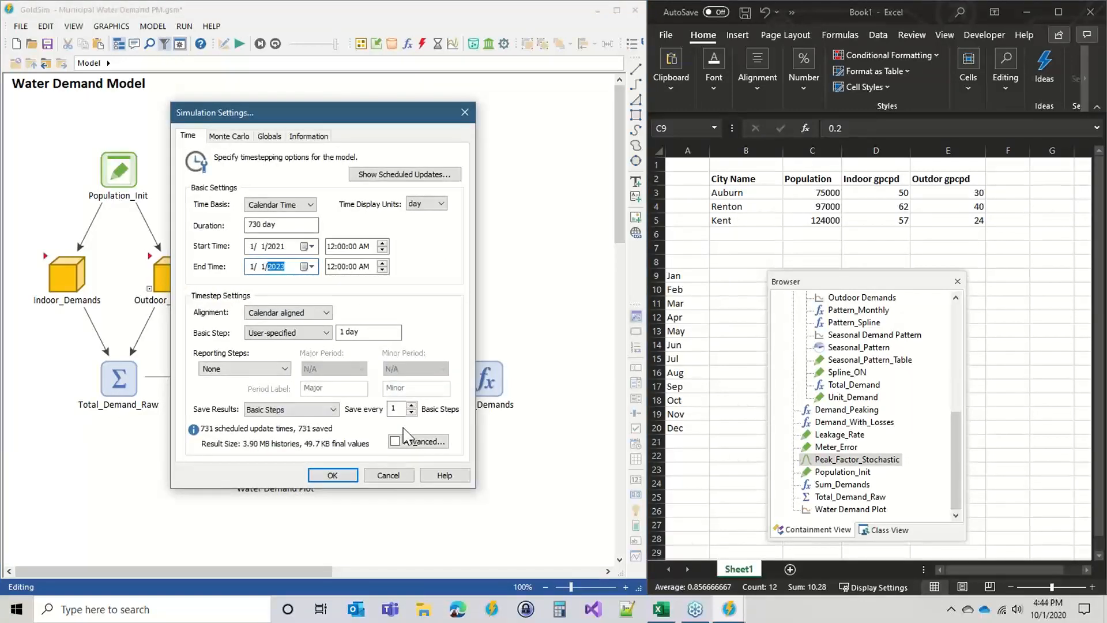
pyautogui.press('Up')
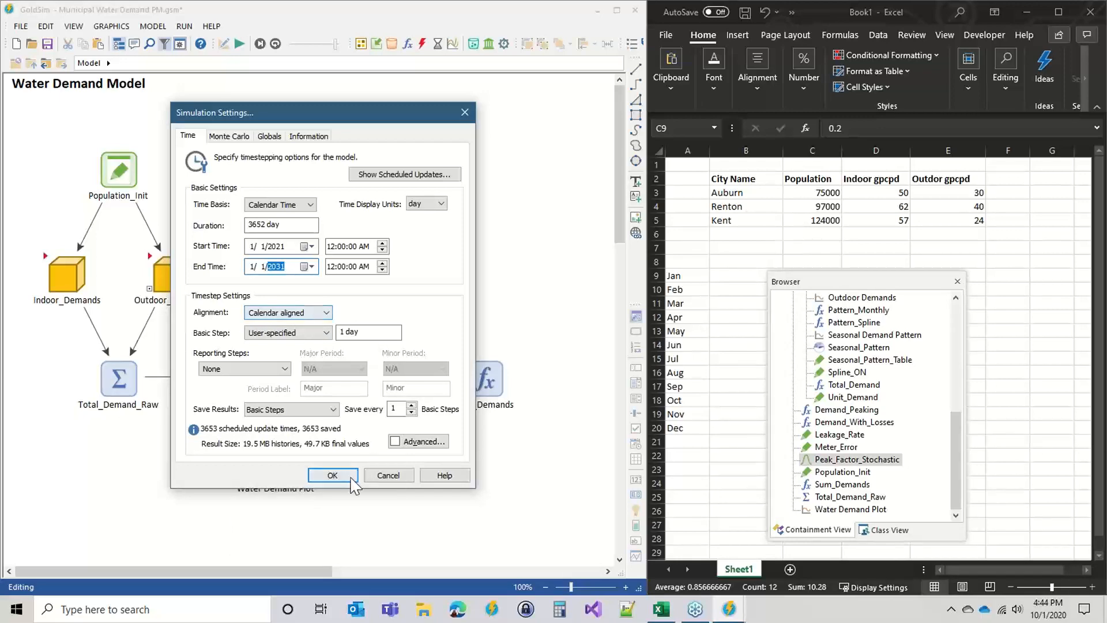
pyautogui.click(332, 475)
# Insert a Container beside Population_Init and name it Population
pyautogui.rightClick(212, 164)
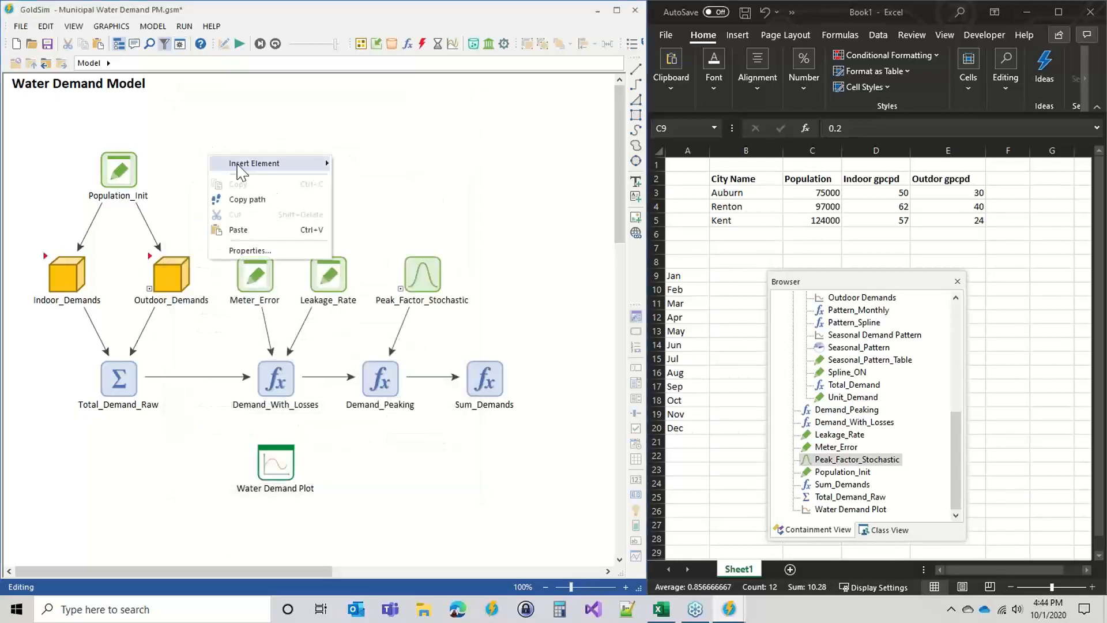
pyautogui.moveTo(246, 165)
pyautogui.moveTo(375, 163)
pyautogui.click(452, 164)
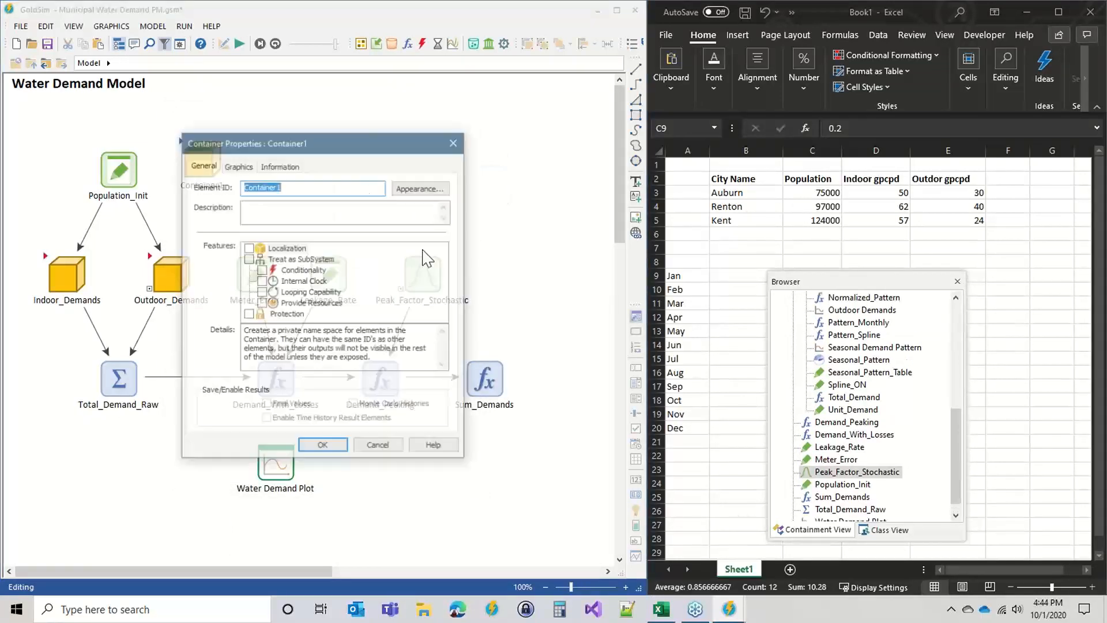
pyautogui.moveTo(304, 152); pyautogui.dragTo(433, 157)
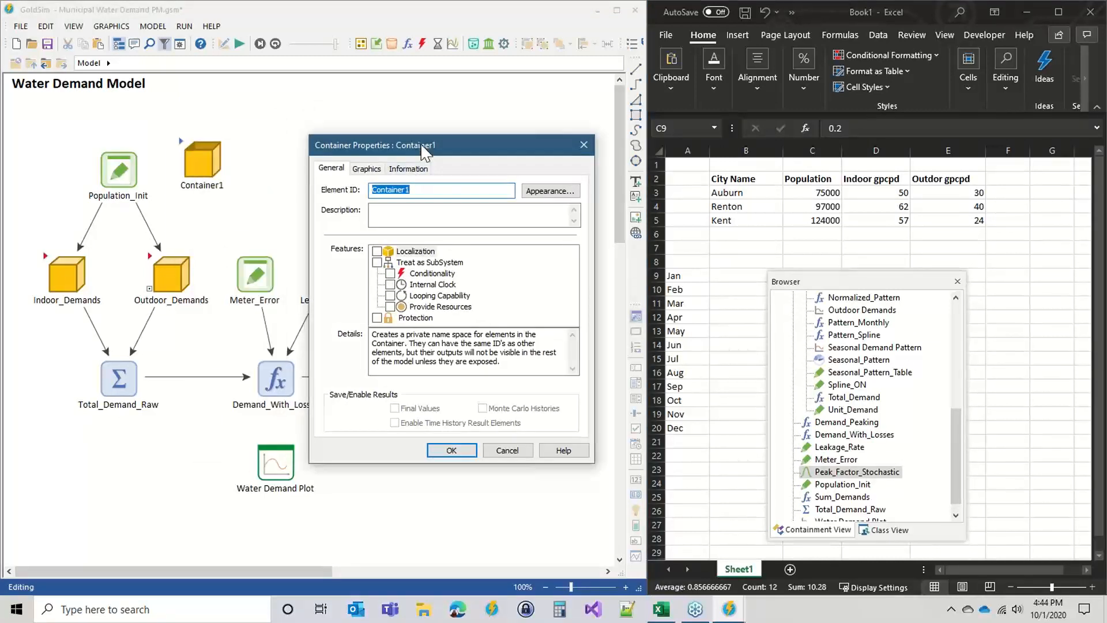
pyautogui.write('Population_')
pyautogui.press('Return')
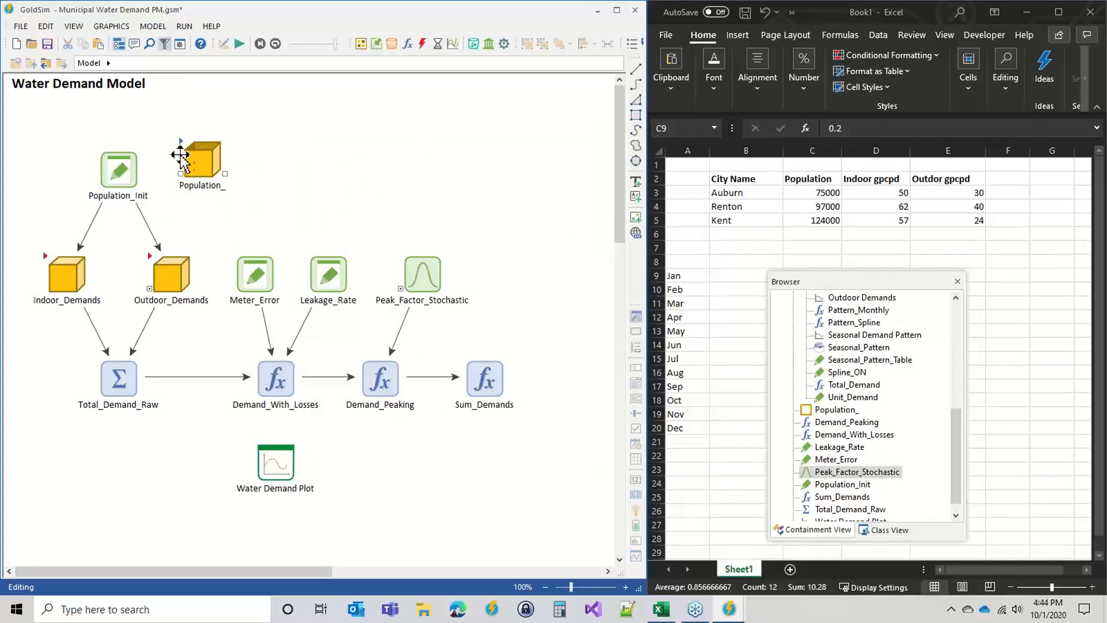
pyautogui.doubleClick(202, 163)
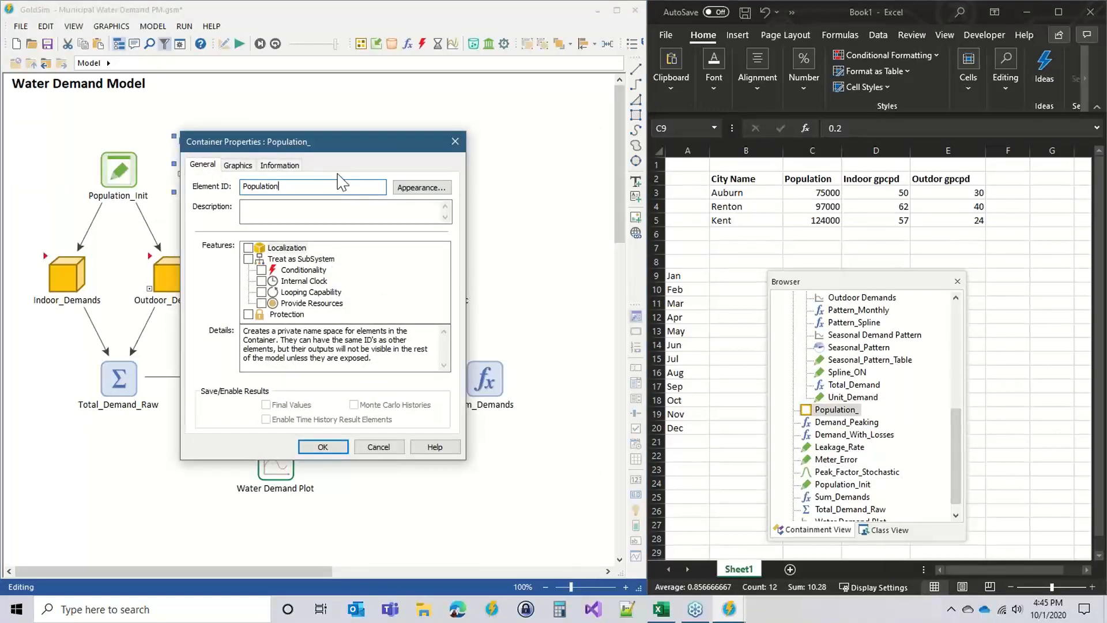
pyautogui.press('Return')
# Localize the Population container and move Population_Init into it
pyautogui.rightClick(218, 164)
pyautogui.click(236, 184)
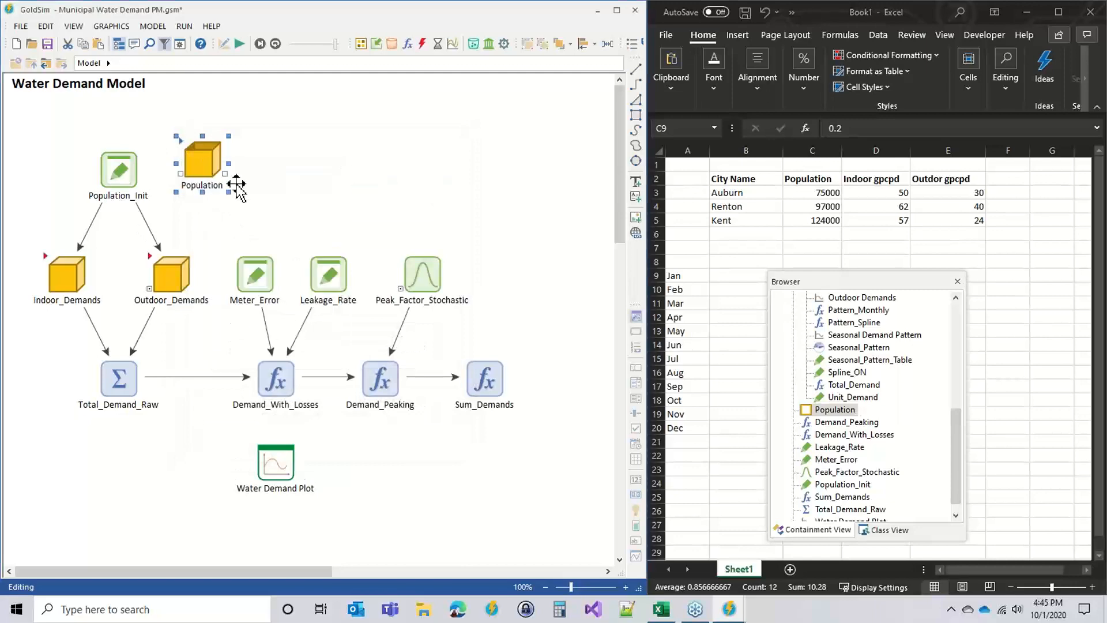
pyautogui.moveTo(115, 169); pyautogui.dragTo(203, 166)
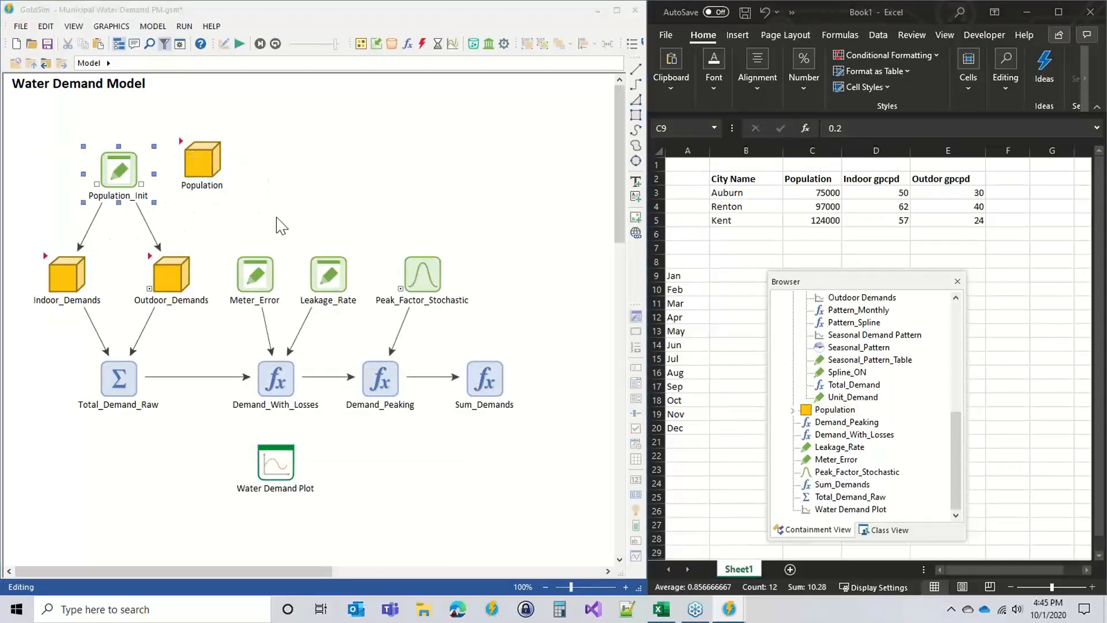
pyautogui.click(487, 228)
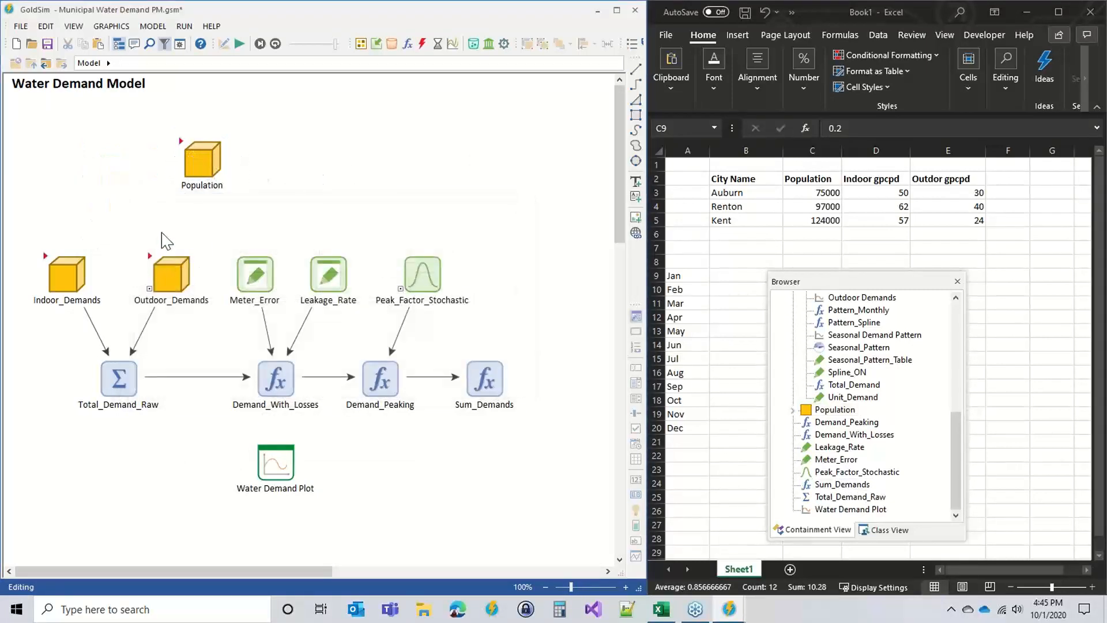
# Remove the Population container's localization and move the container slightly down and away from its original spot
pyautogui.rightClick(217, 160)
pyautogui.click(229, 178)
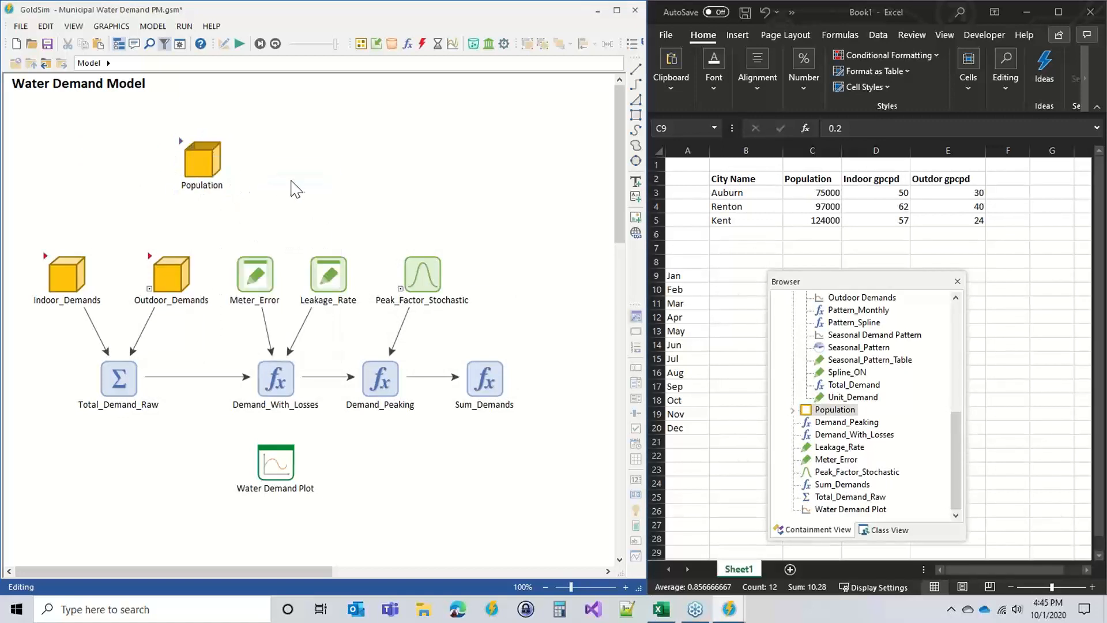
pyautogui.rightClick(202, 156)
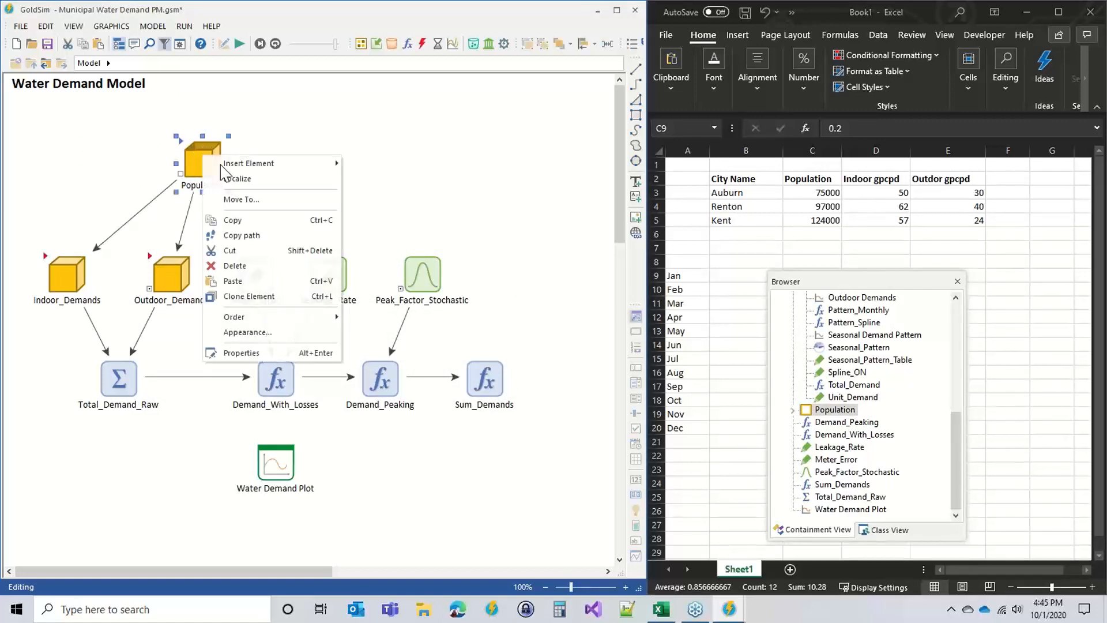
pyautogui.moveTo(182, 153); pyautogui.dragTo(215, 172)
pyautogui.click(283, 176)
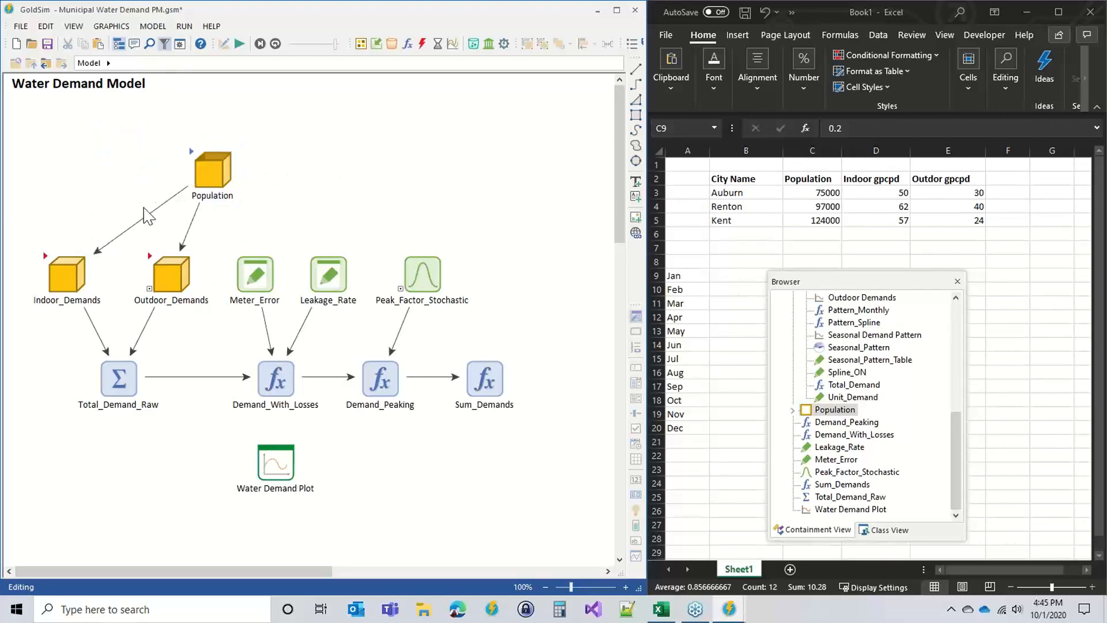
# Move Population_Init out of the Population container to the top-level Model and return to that level
pyautogui.doubleClick(208, 165)
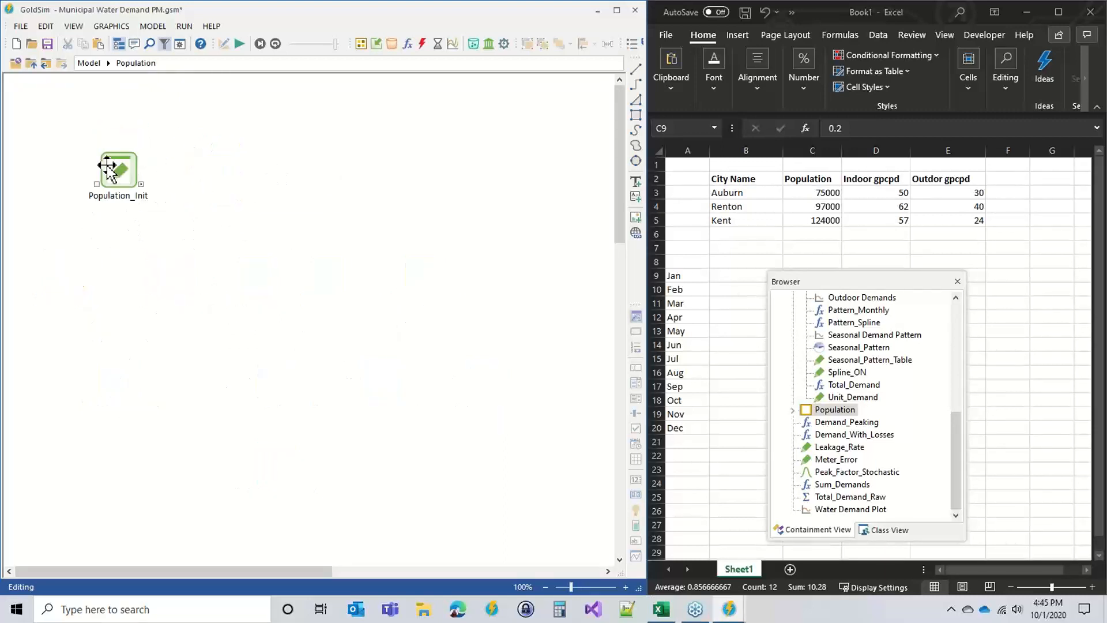
pyautogui.rightClick(110, 168)
pyautogui.click(144, 195)
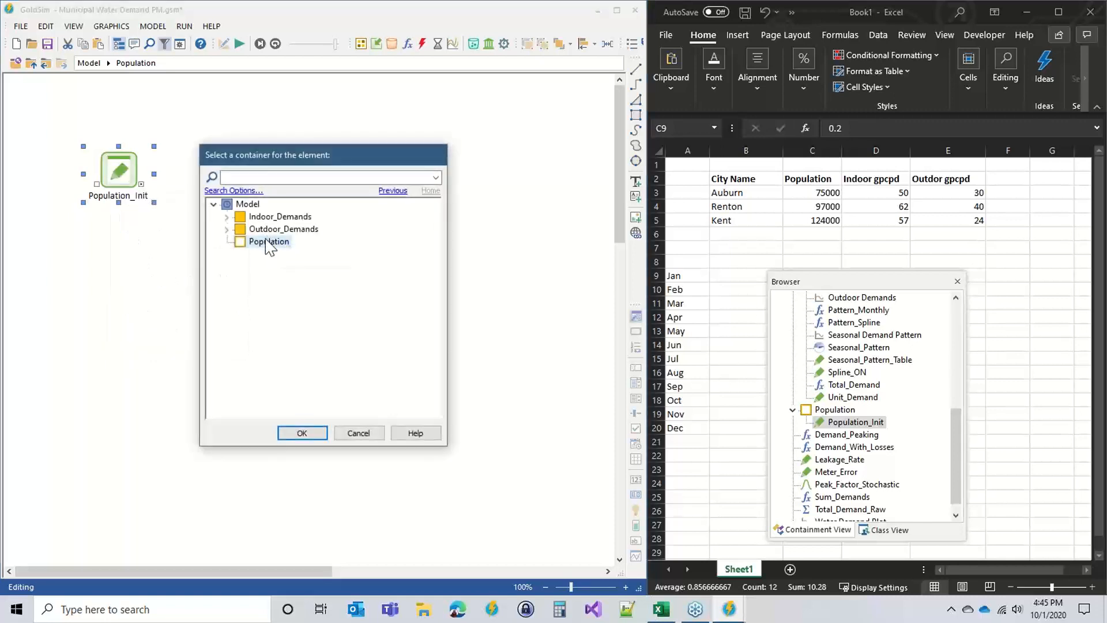
pyautogui.click(303, 433)
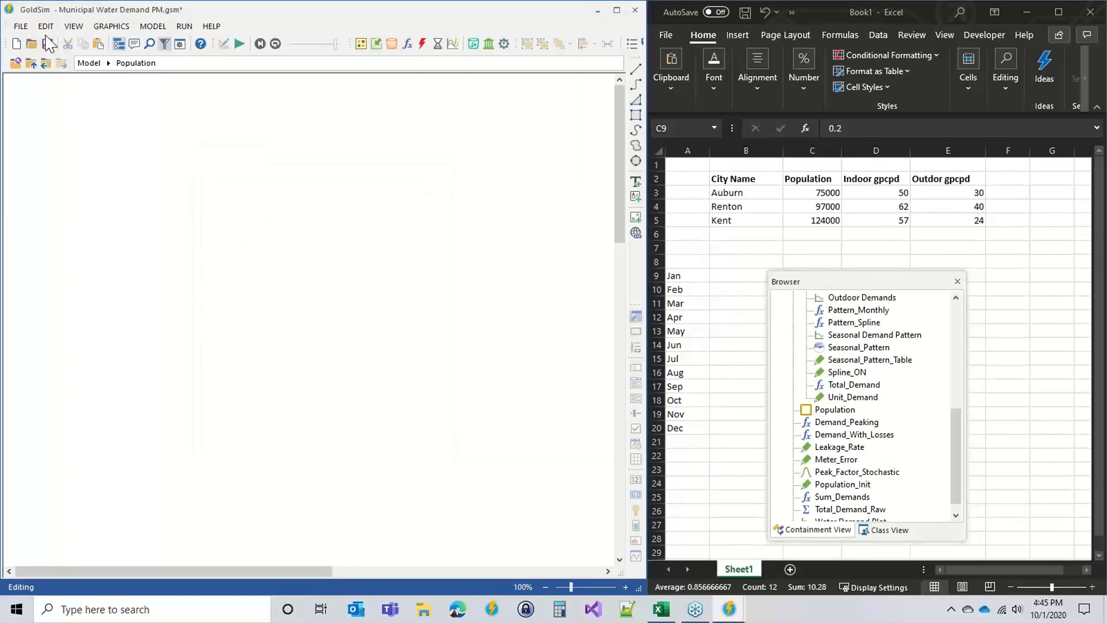
pyautogui.click(31, 63)
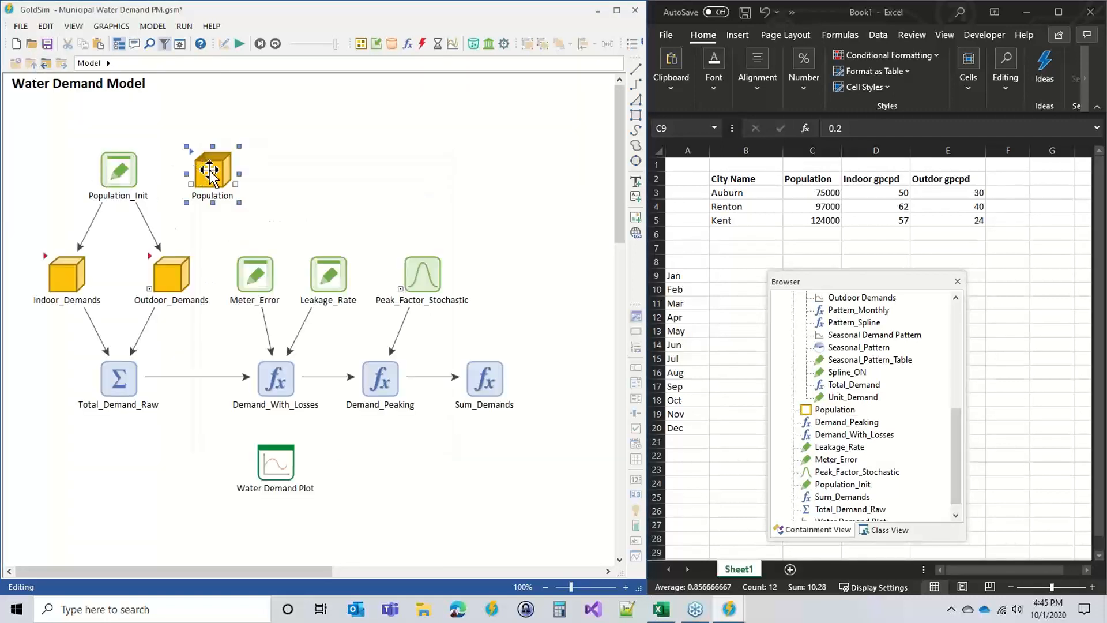
# Shift the Population container slightly closer to Population_Init
pyautogui.moveTo(206, 173); pyautogui.dragTo(195, 173)
pyautogui.click(167, 288)
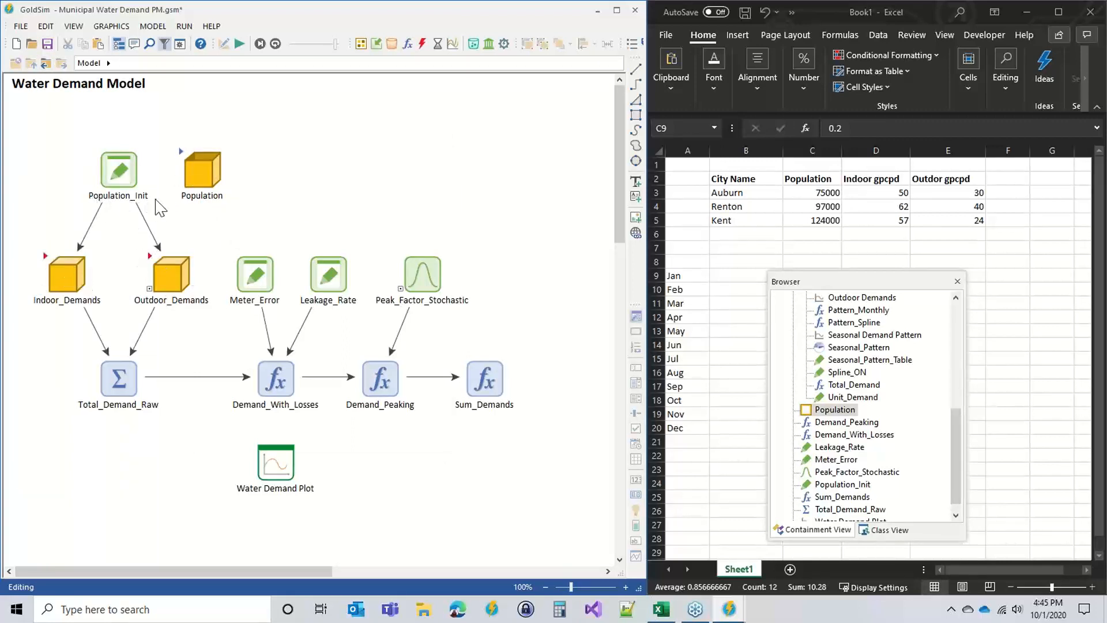
# Move Population_Init into the Population container and bring it back out to the top-level Model
pyautogui.moveTo(116, 167); pyautogui.dragTo(211, 199)
pyautogui.click(203, 173)
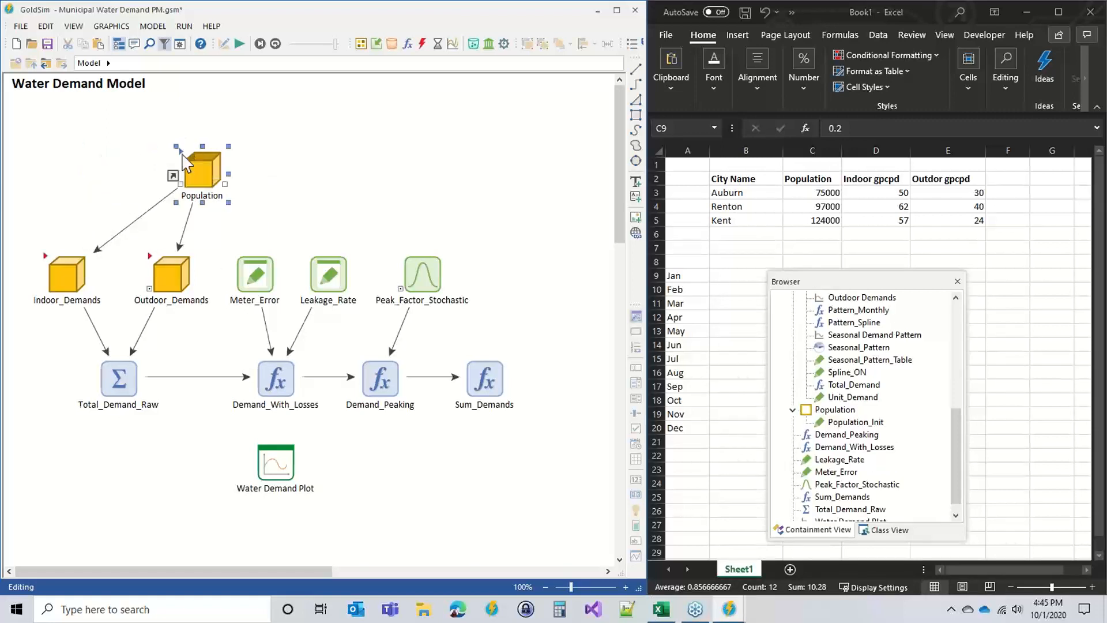
pyautogui.doubleClick(199, 173)
pyautogui.click(127, 176)
pyautogui.rightClick(127, 176)
pyautogui.click(166, 203)
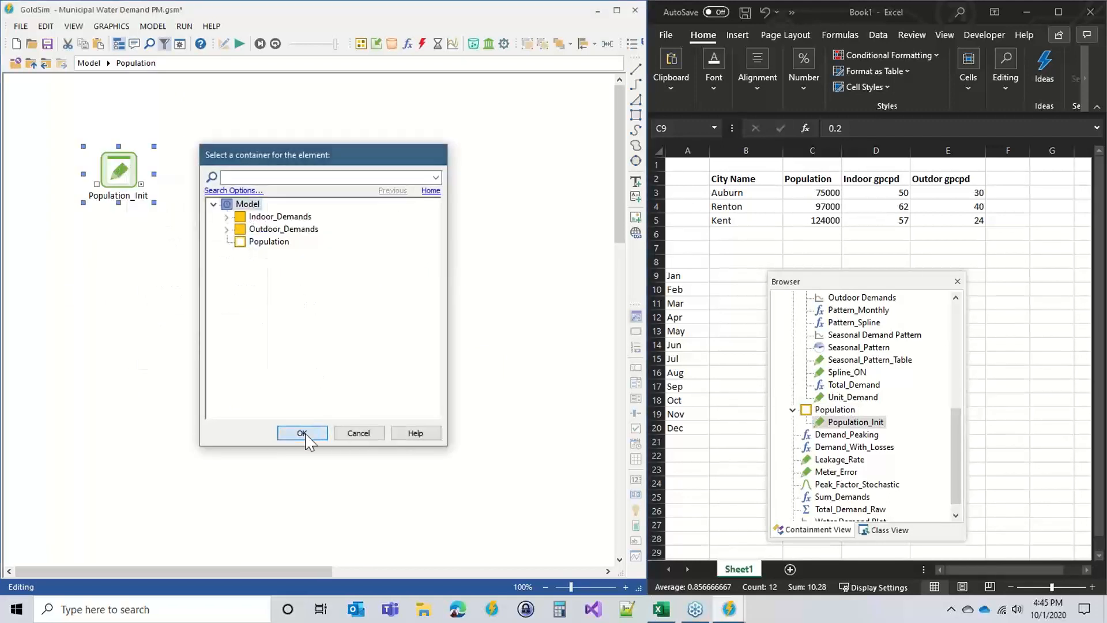
pyautogui.click(302, 432)
pyautogui.click(30, 63)
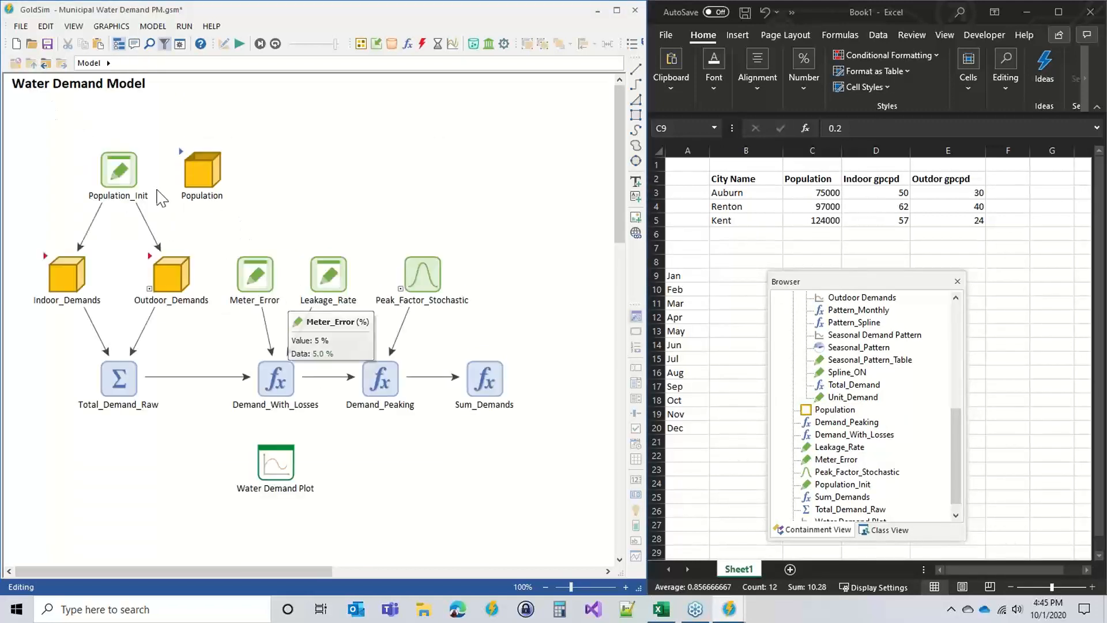
# Localize the empty Population container
pyautogui.rightClick(202, 182)
pyautogui.click(236, 202)
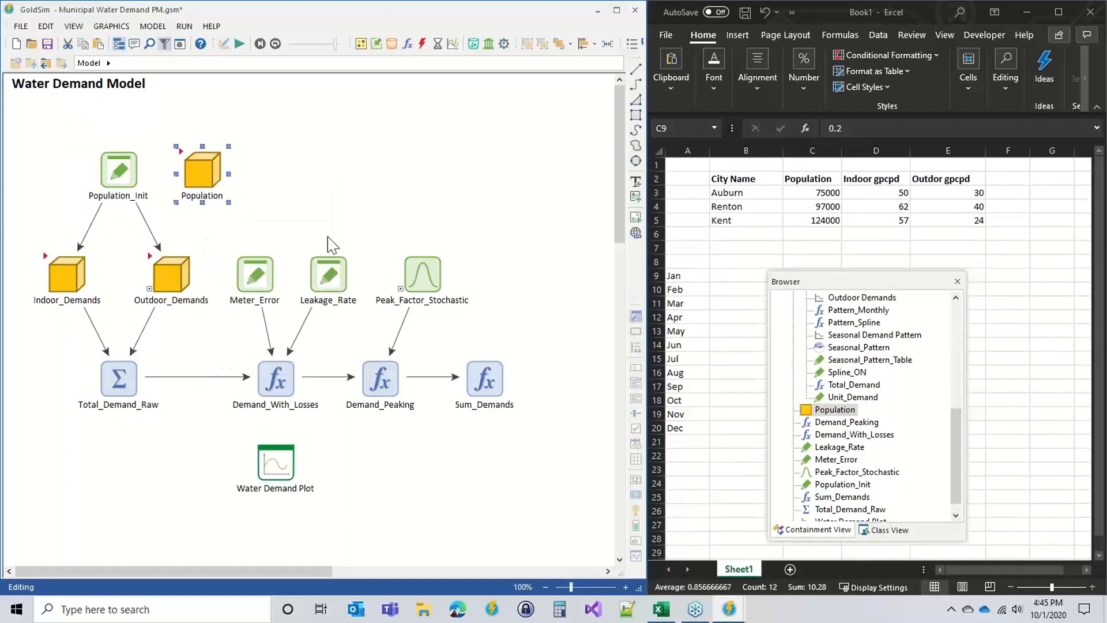
# Globalize the empty Population container at the top level of the model
pyautogui.click(127, 167)
pyautogui.click(143, 168)
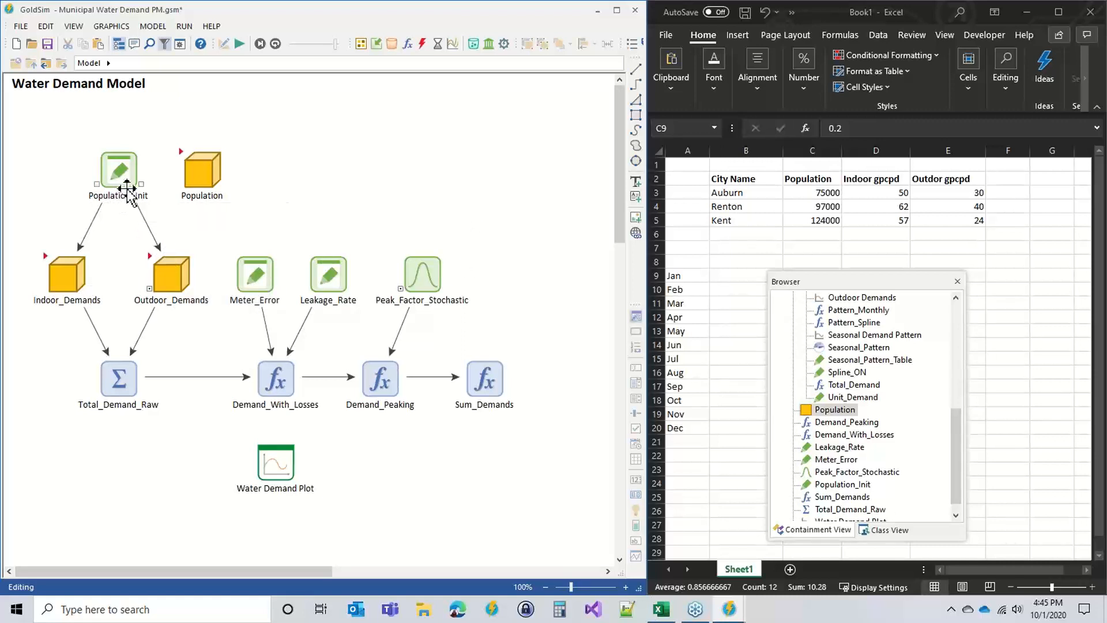
pyautogui.moveTo(142, 199)
pyautogui.rightClick(199, 162)
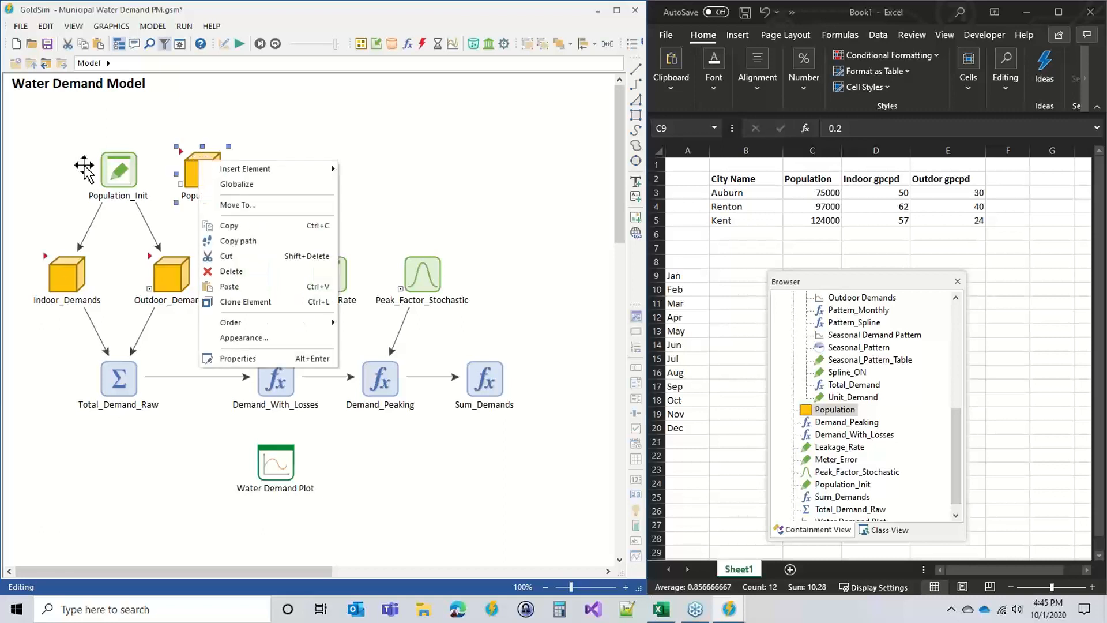
pyautogui.click(249, 184)
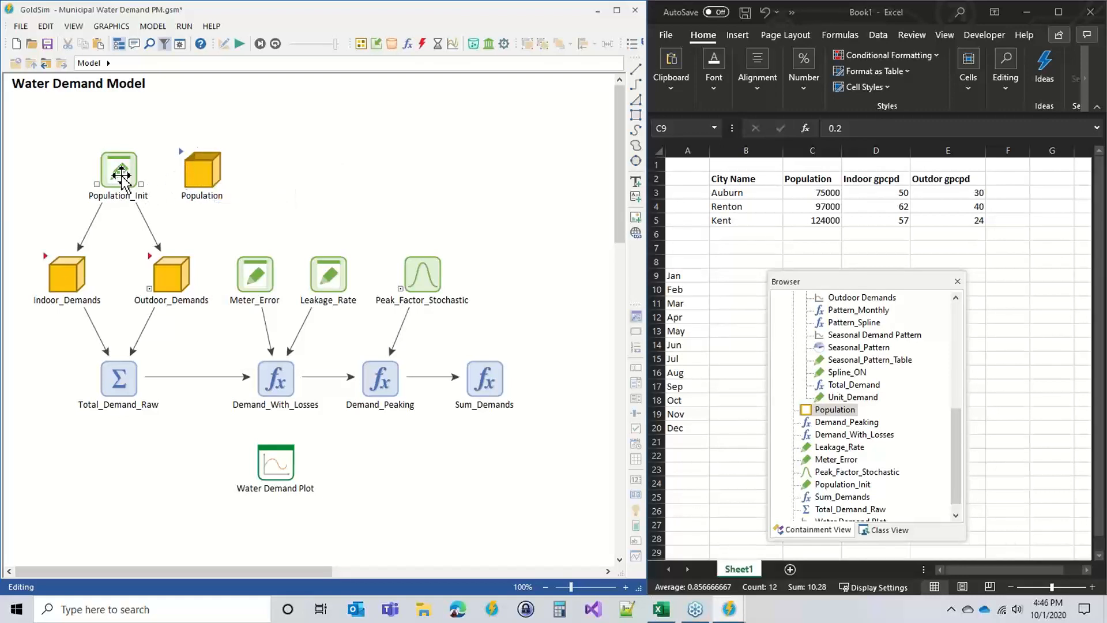
# Move Population_Init into the Population container and localize the container
pyautogui.moveTo(117, 171); pyautogui.dragTo(195, 163)
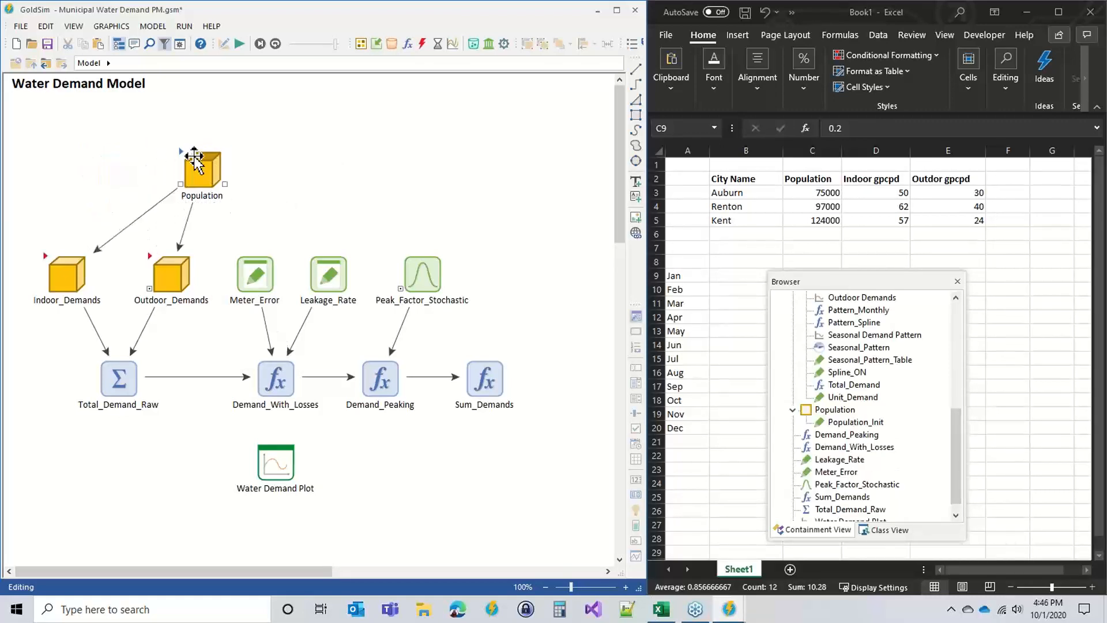
pyautogui.rightClick(196, 163)
pyautogui.press('Escape')
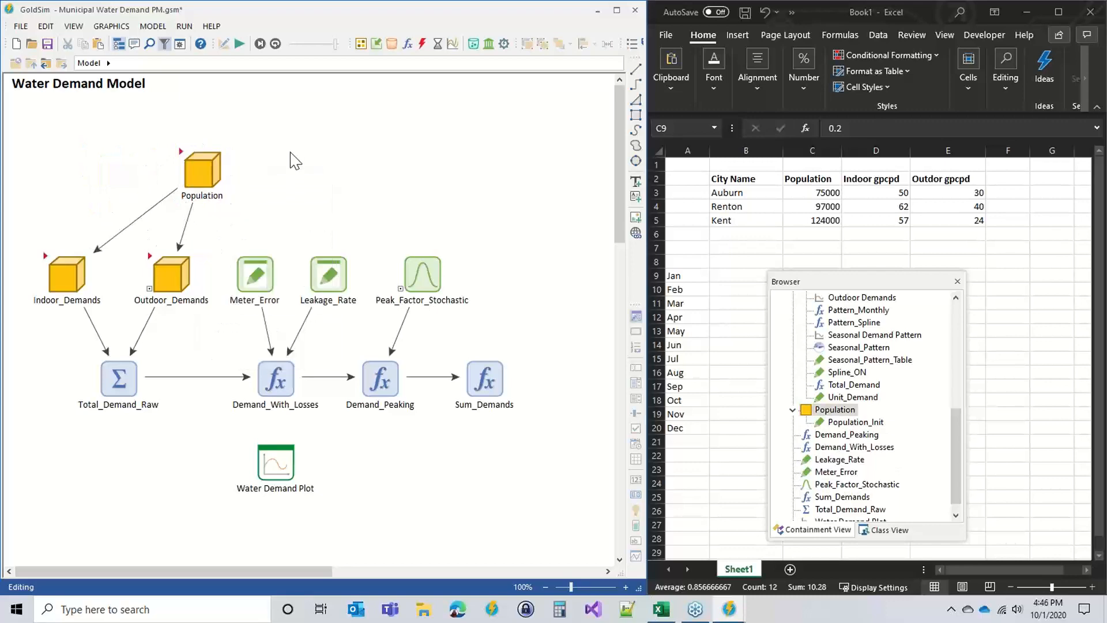
# Check the Population container's exposed outputs and move the container between and above Indoor_Demands and Outdoor_Demands
pyautogui.doubleClick(202, 170)
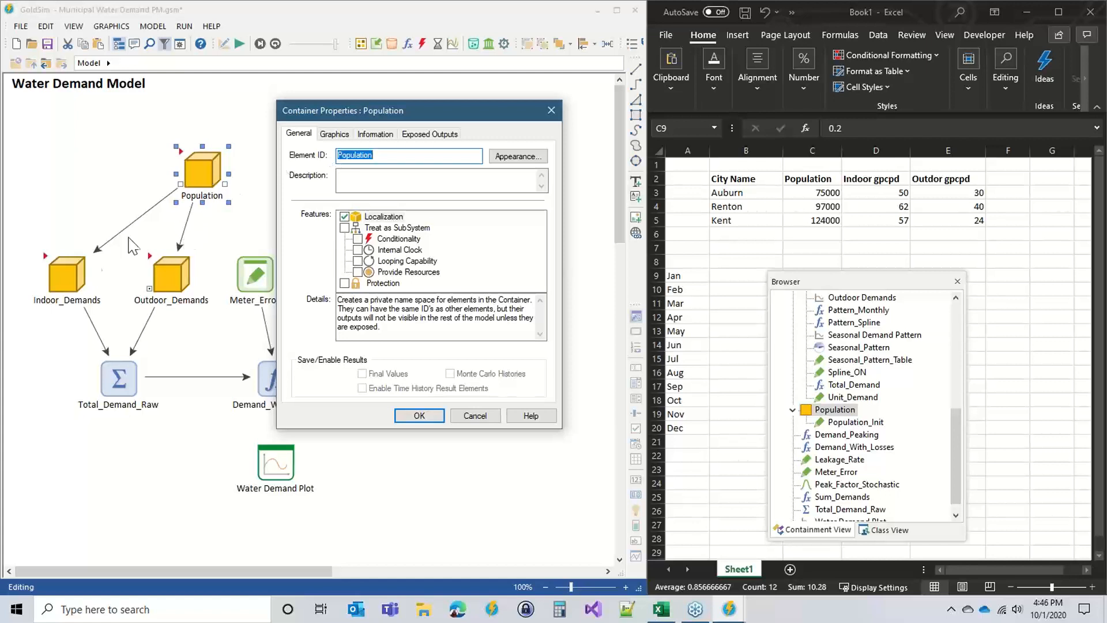
pyautogui.click(420, 138)
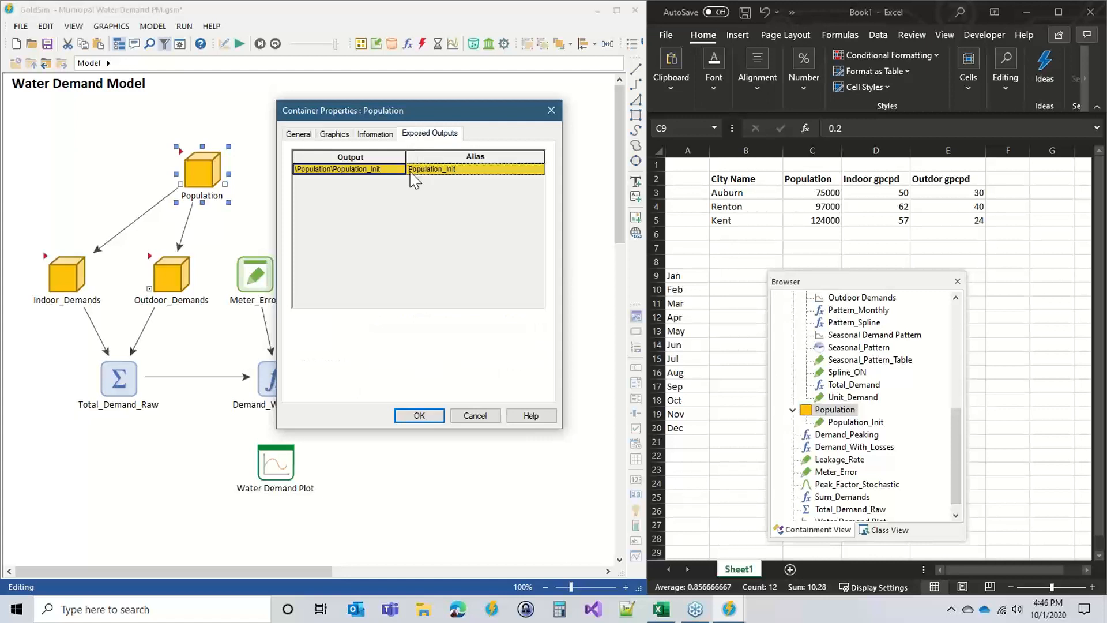
pyautogui.click(419, 416)
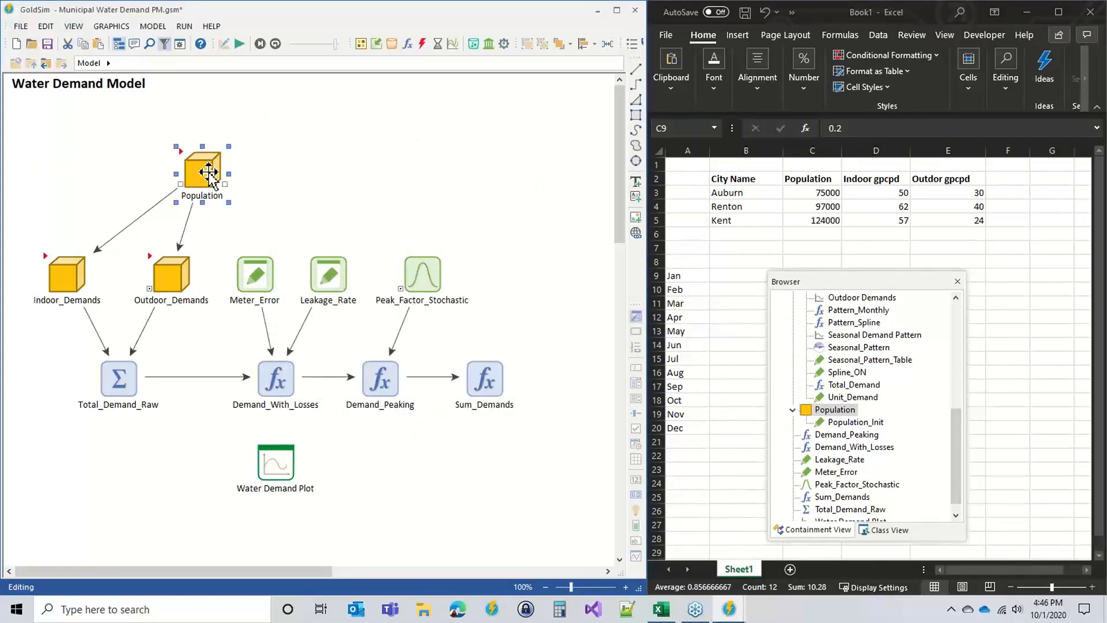
pyautogui.moveTo(203, 174); pyautogui.dragTo(142, 161)
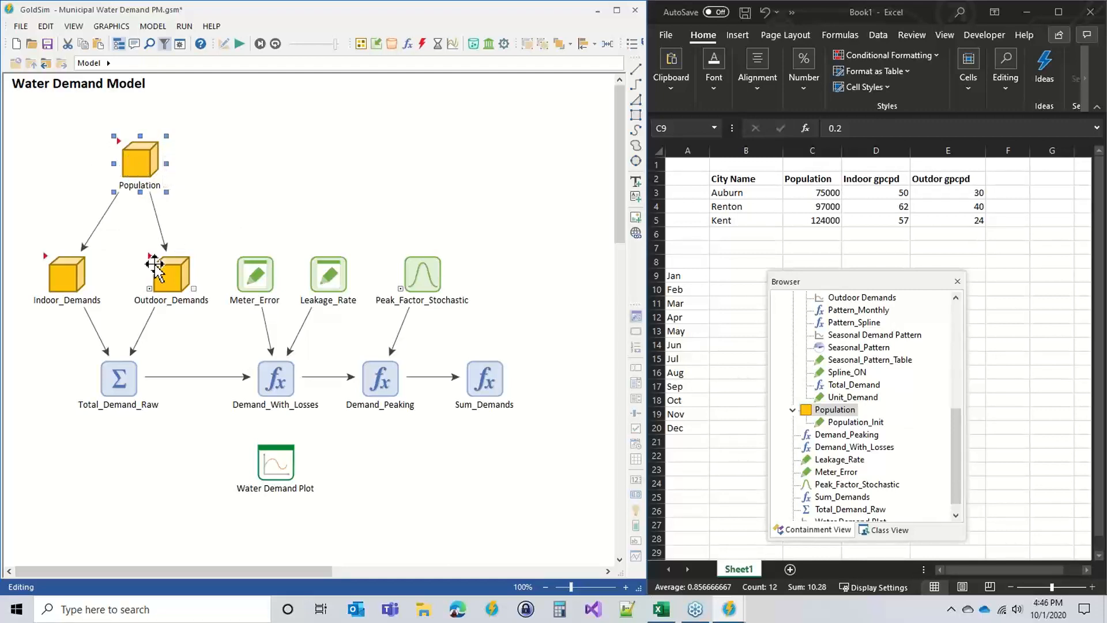
# Inspect the exposed outputs of the Outdoor_Demands container and close its properties
pyautogui.doubleClick(173, 285)
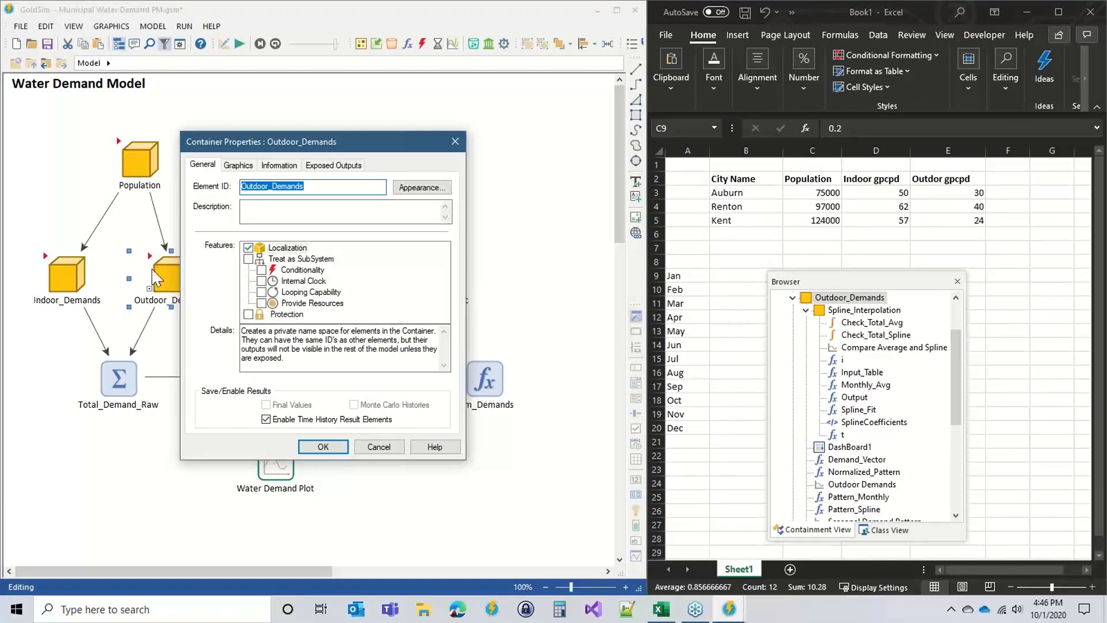
pyautogui.moveTo(237, 147); pyautogui.dragTo(283, 134)
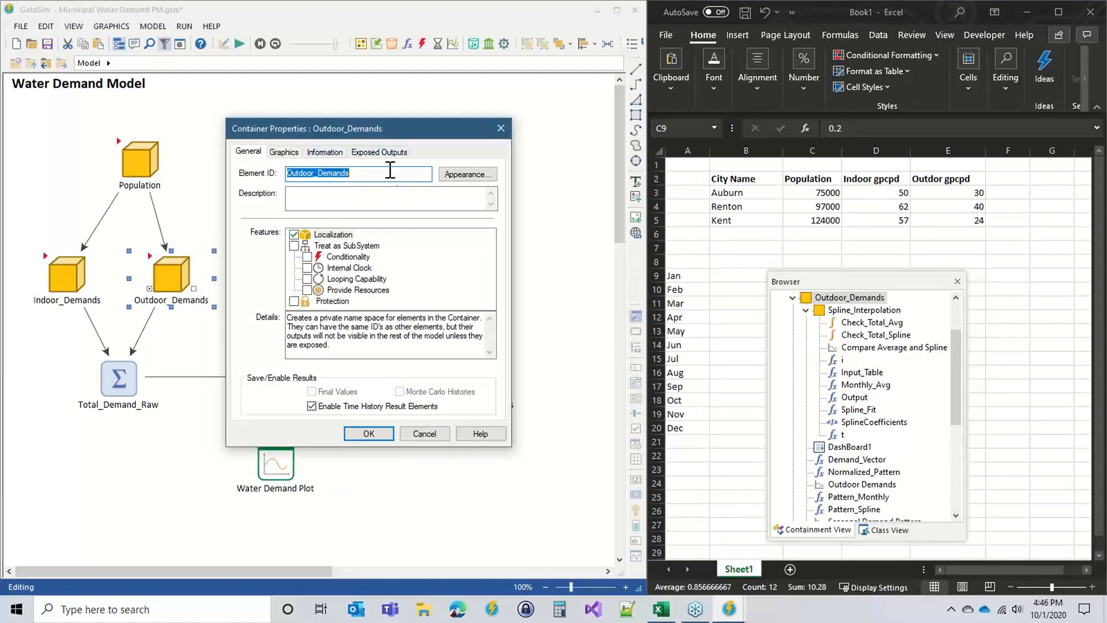
pyautogui.click(383, 153)
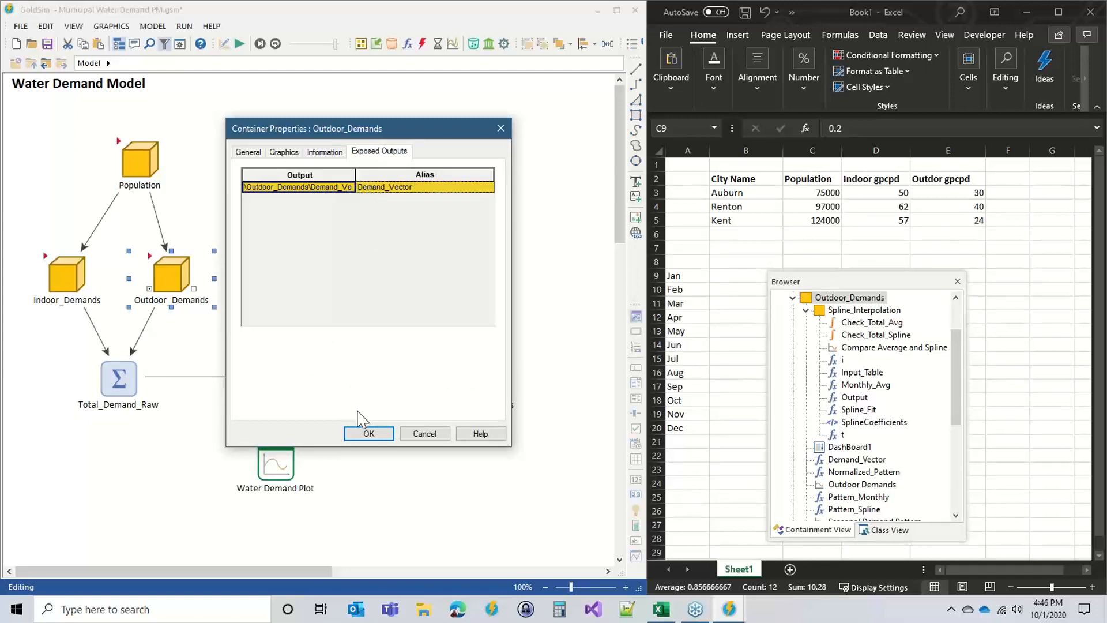
pyautogui.click(367, 433)
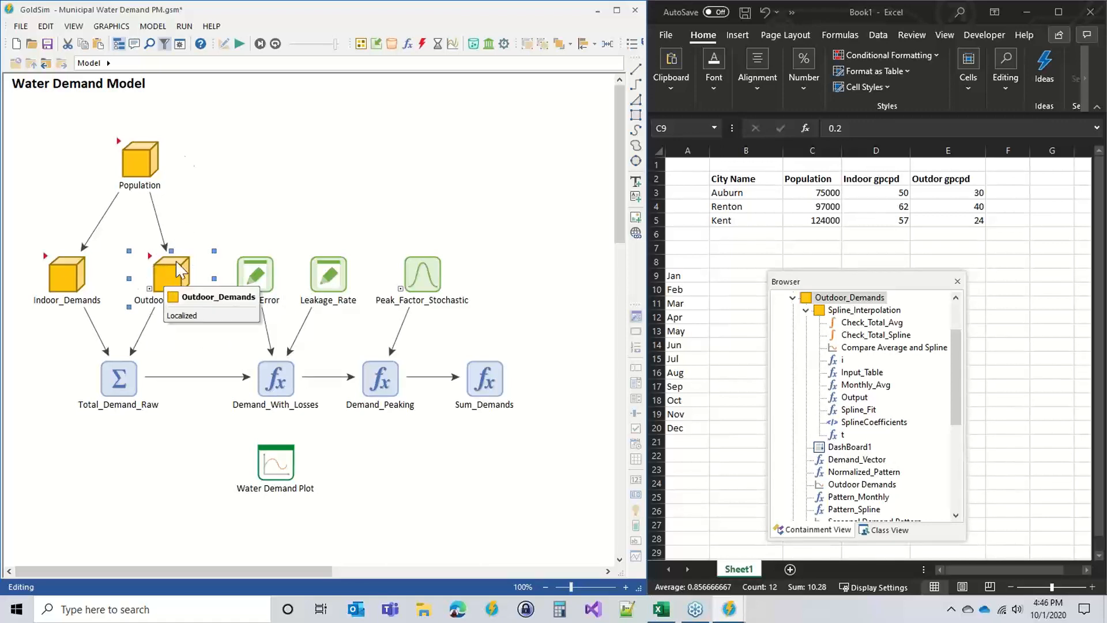
pyautogui.click(230, 176)
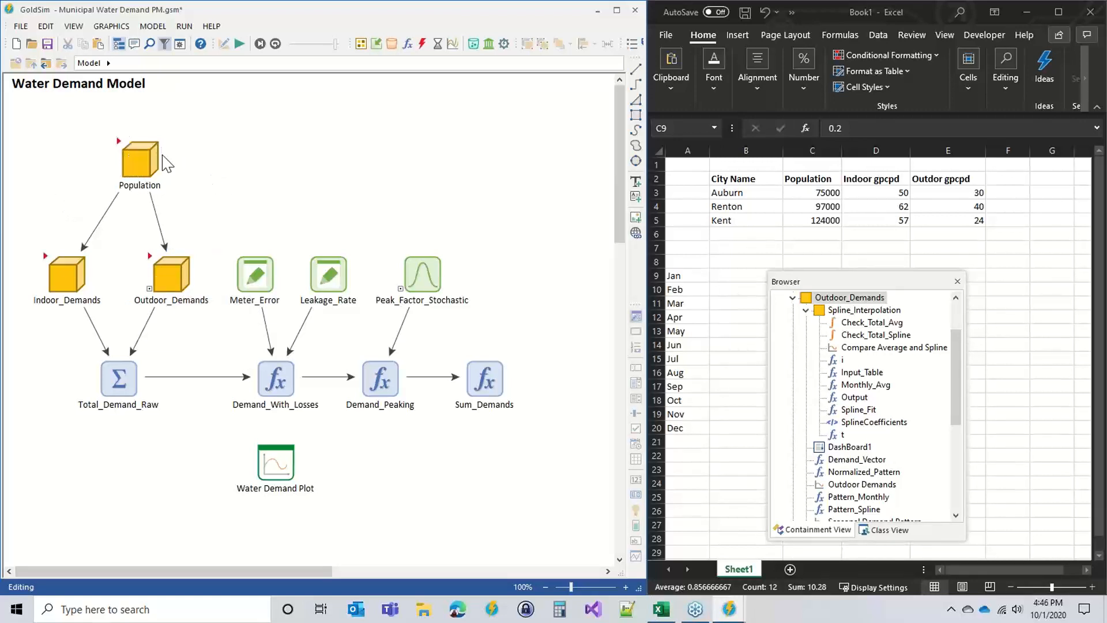
pyautogui.click(144, 162)
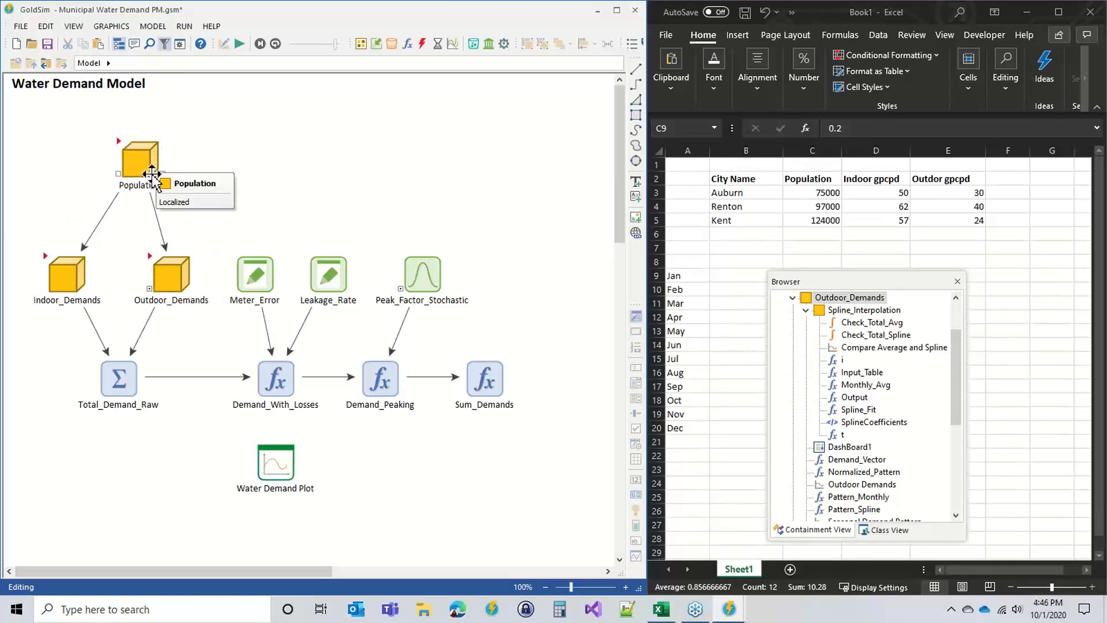
pyautogui.click(97, 184)
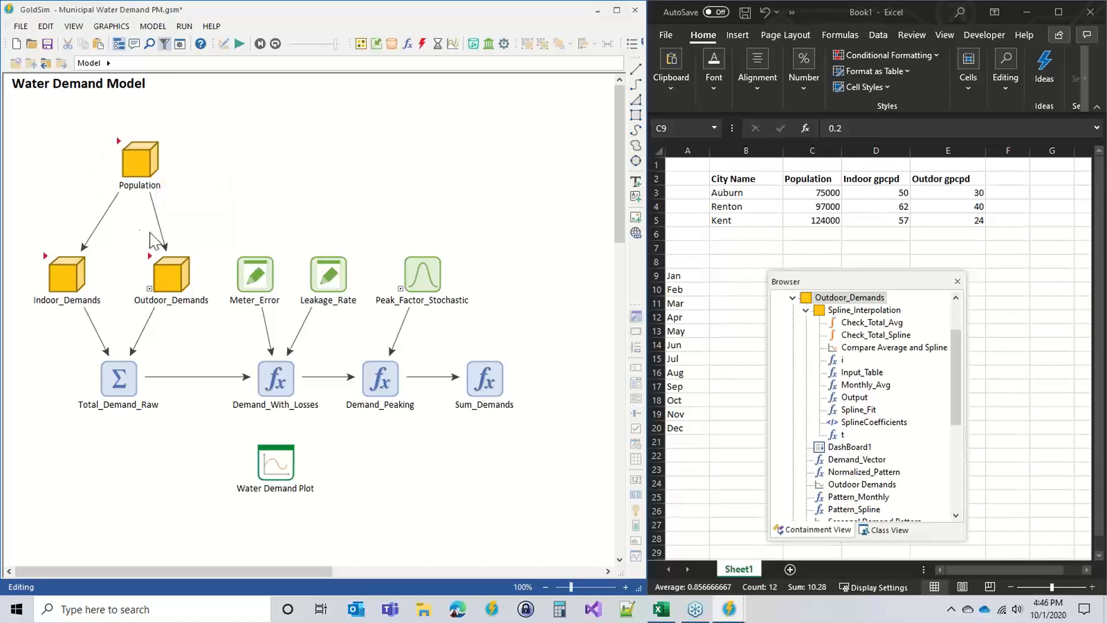
# Copy the "Indoor Demands" title text from the Indoor_Demands container into the Population container
pyautogui.doubleClick(123, 151)
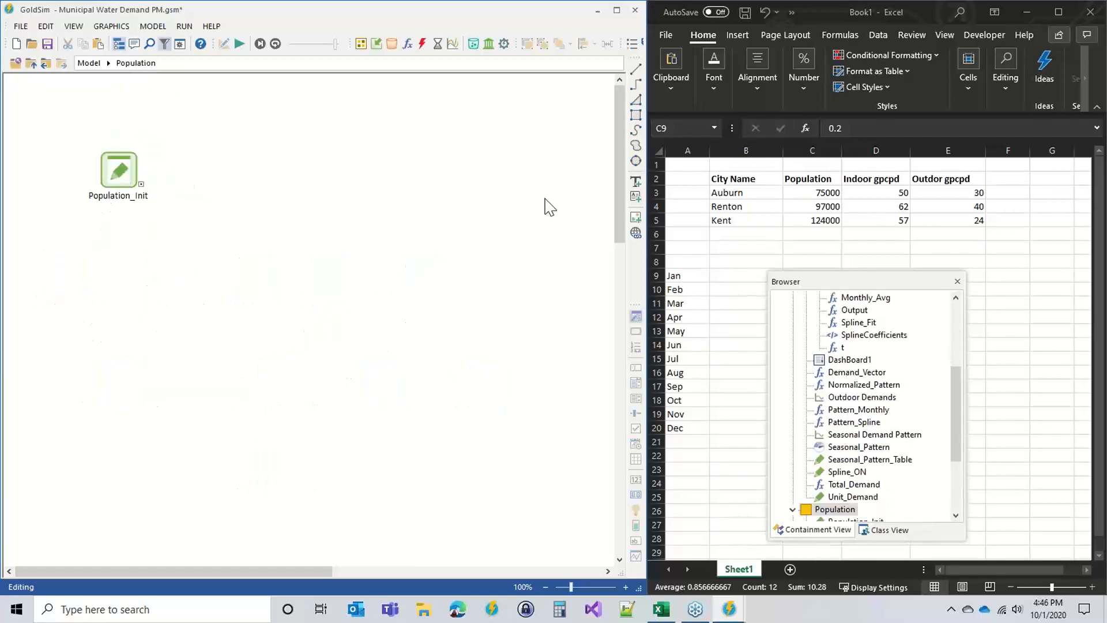
pyautogui.click(30, 63)
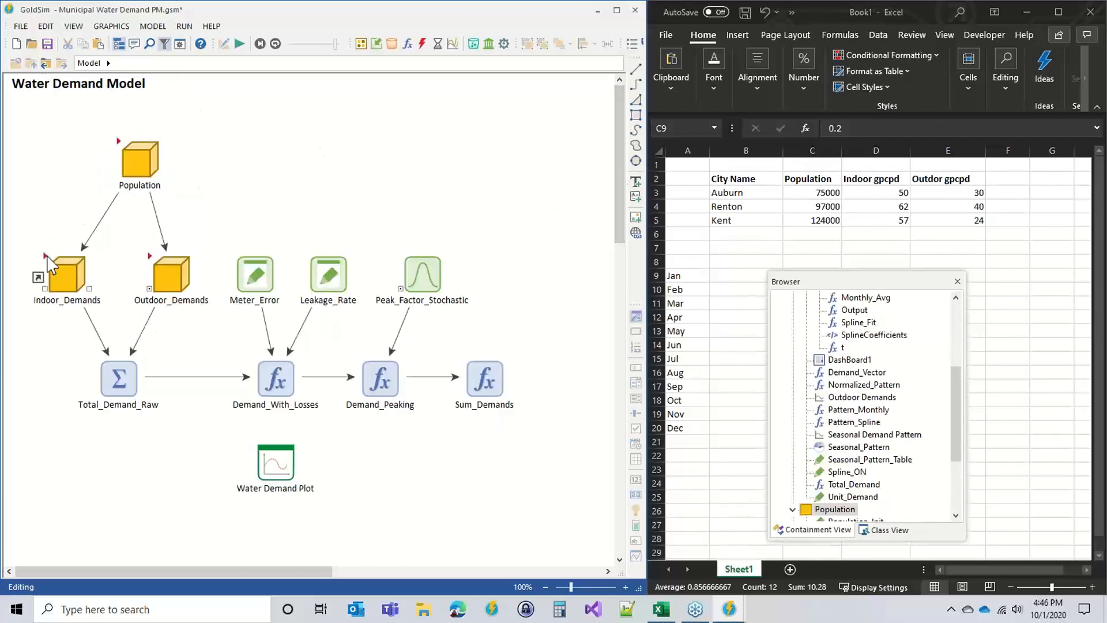
pyautogui.doubleClick(58, 270)
pyautogui.click(82, 87)
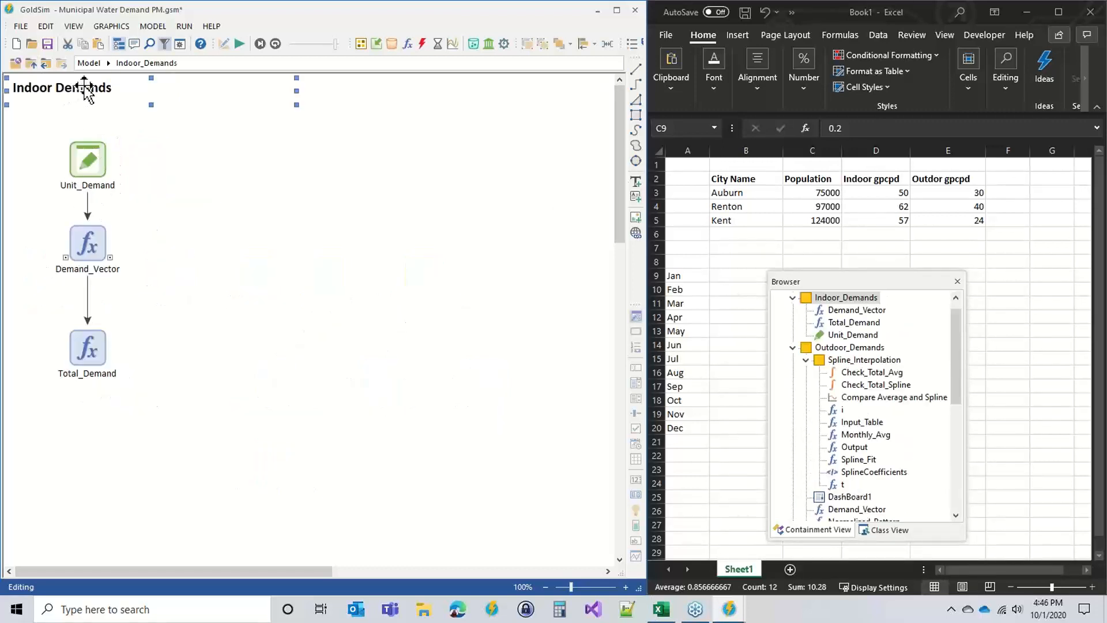
pyautogui.click(88, 62)
pyautogui.doubleClick(122, 153)
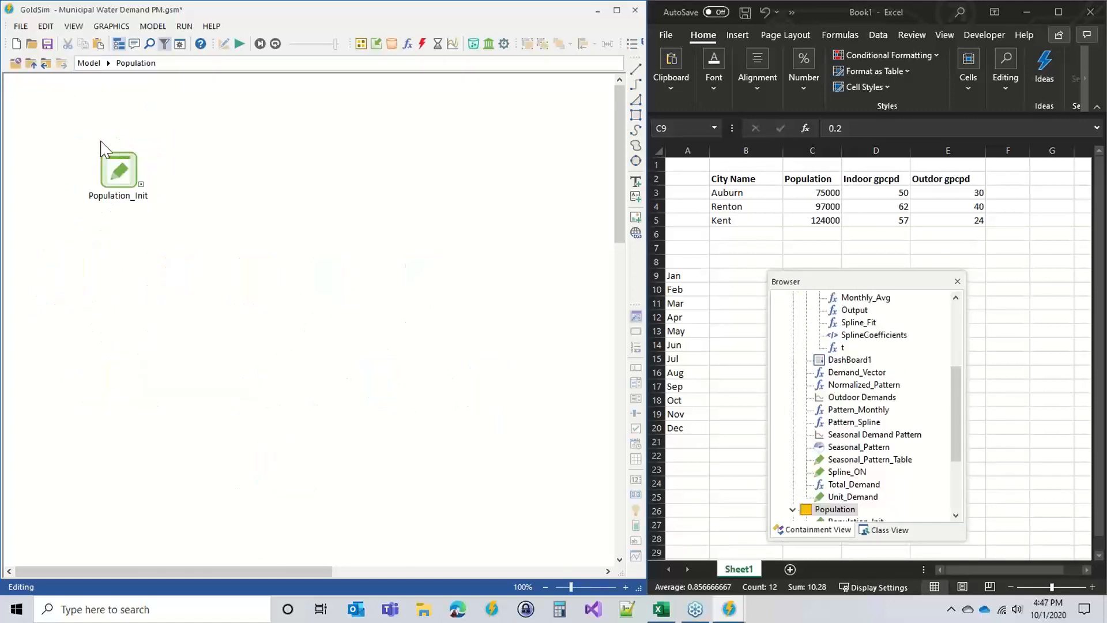
pyautogui.write('Indoor Demands')
# Change the copied title text in the Population container to "Population"
pyautogui.click(36, 90)
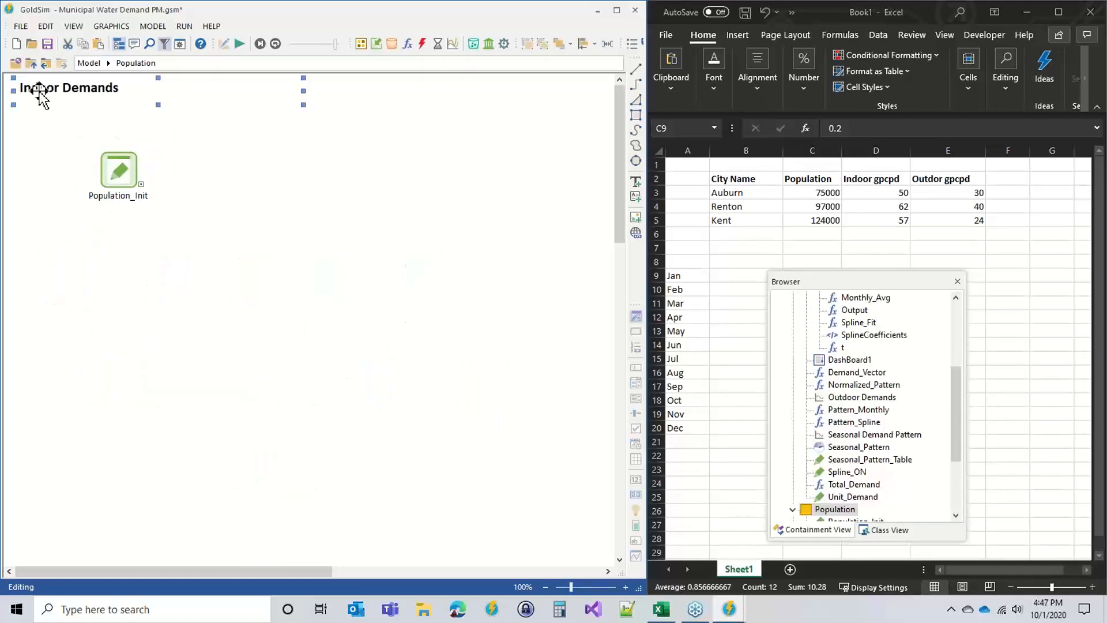
pyautogui.doubleClick(36, 90)
pyautogui.write('Population')
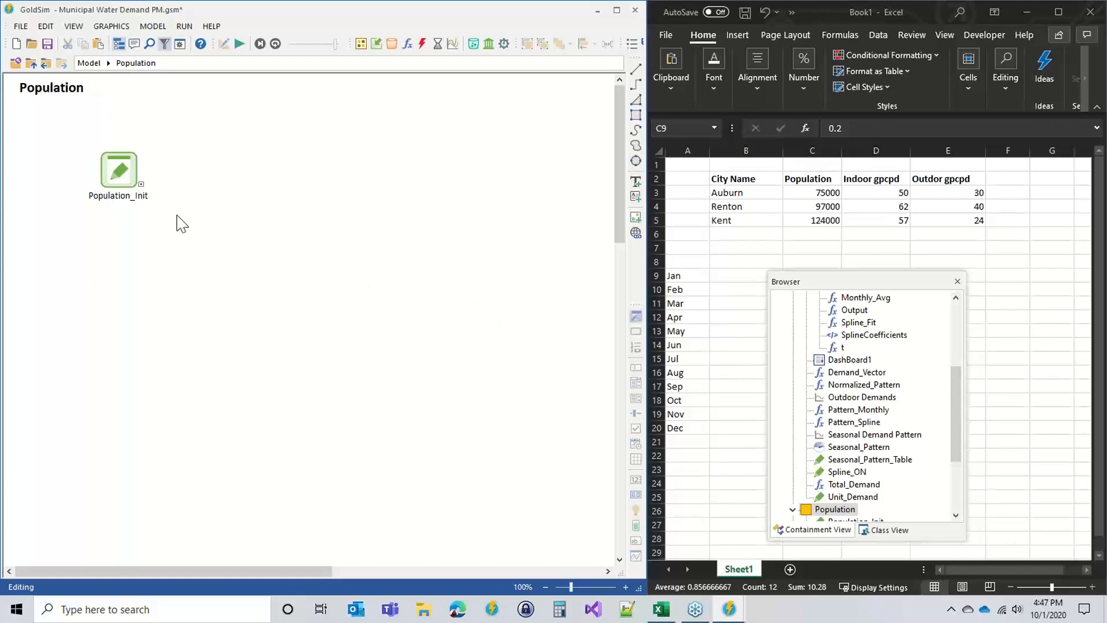
# Shift the Population_Init data element slightly toward the container's left edge and rename it Initial
pyautogui.click(136, 175)
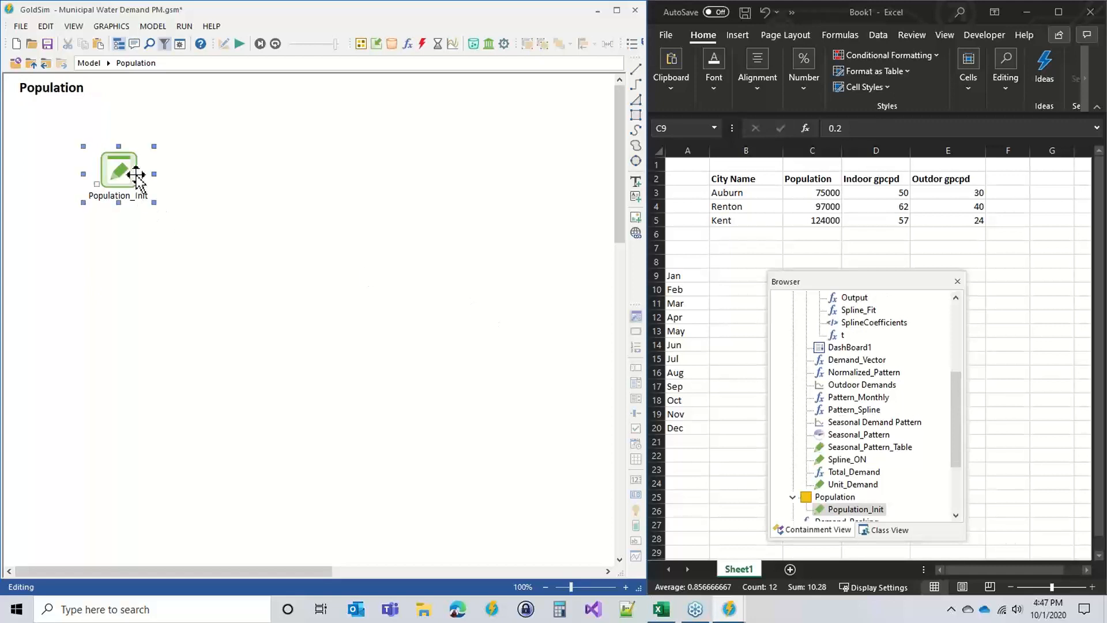
pyautogui.moveTo(112, 168); pyautogui.dragTo(109, 168)
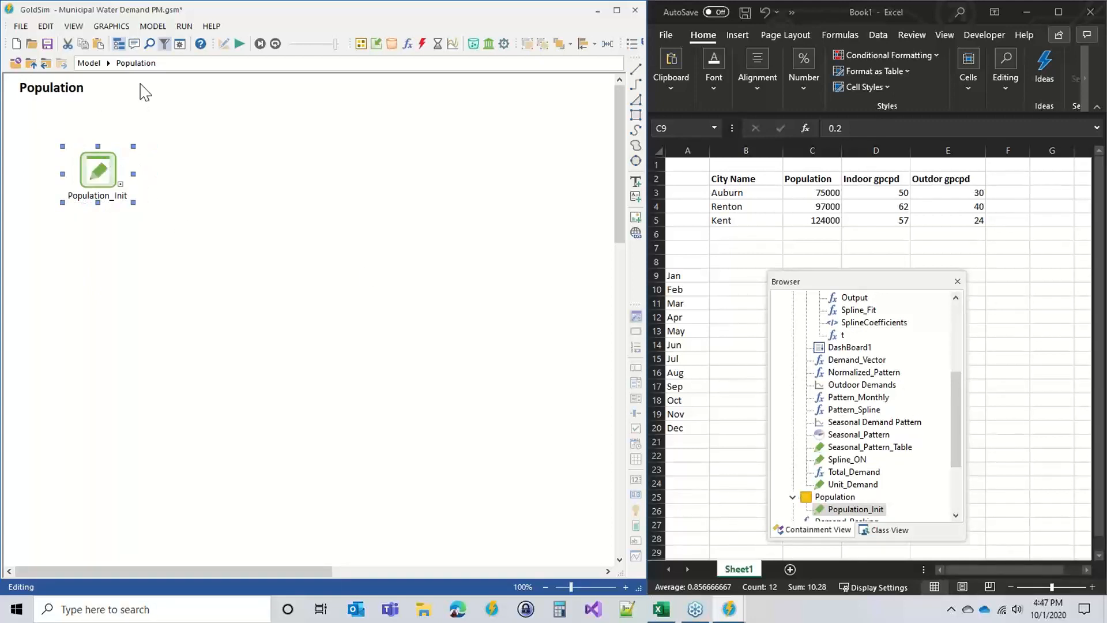
pyautogui.doubleClick(103, 173)
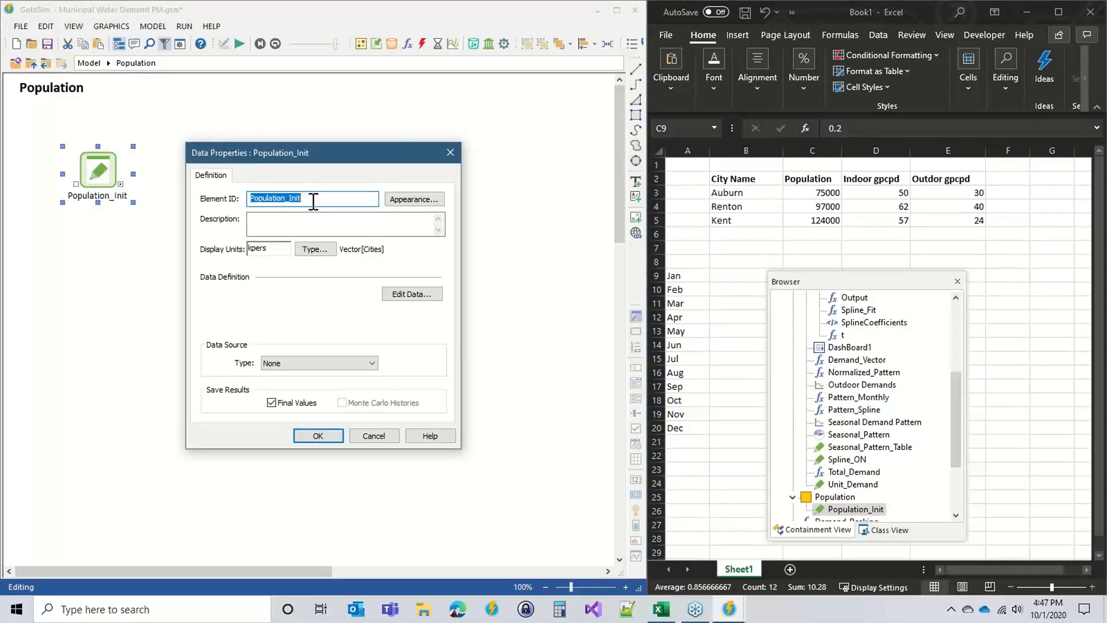
pyautogui.write('Initial')
pyautogui.press('Return')
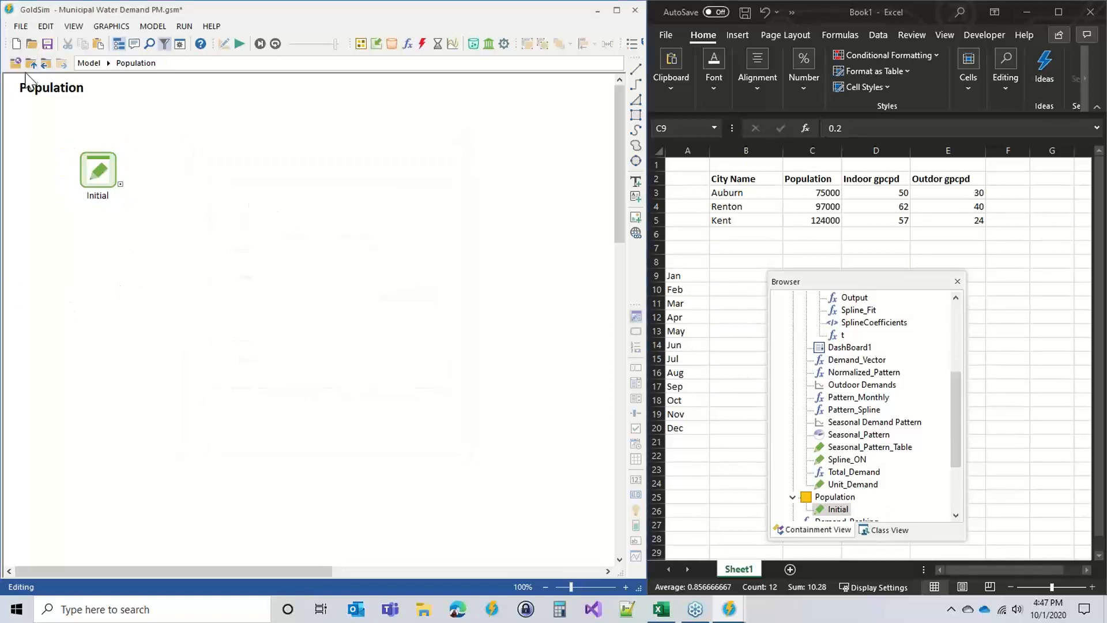
# Return to the top-level Model and nudge the Population container slightly toward Indoor_Demands
pyautogui.click(30, 63)
pyautogui.click(141, 156)
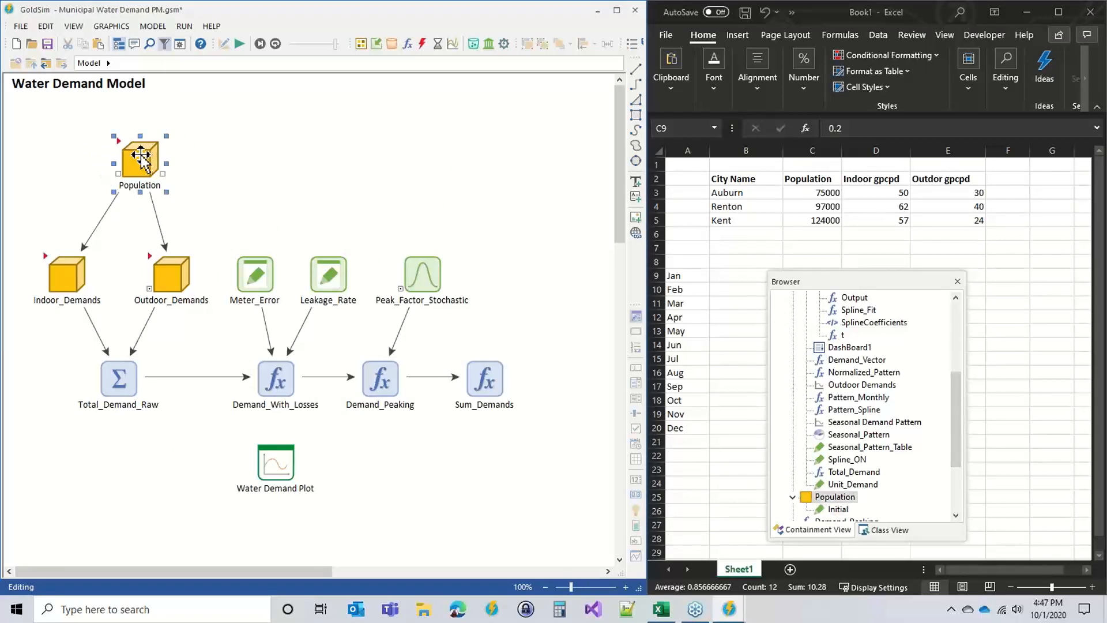
pyautogui.moveTo(141, 156); pyautogui.dragTo(129, 157)
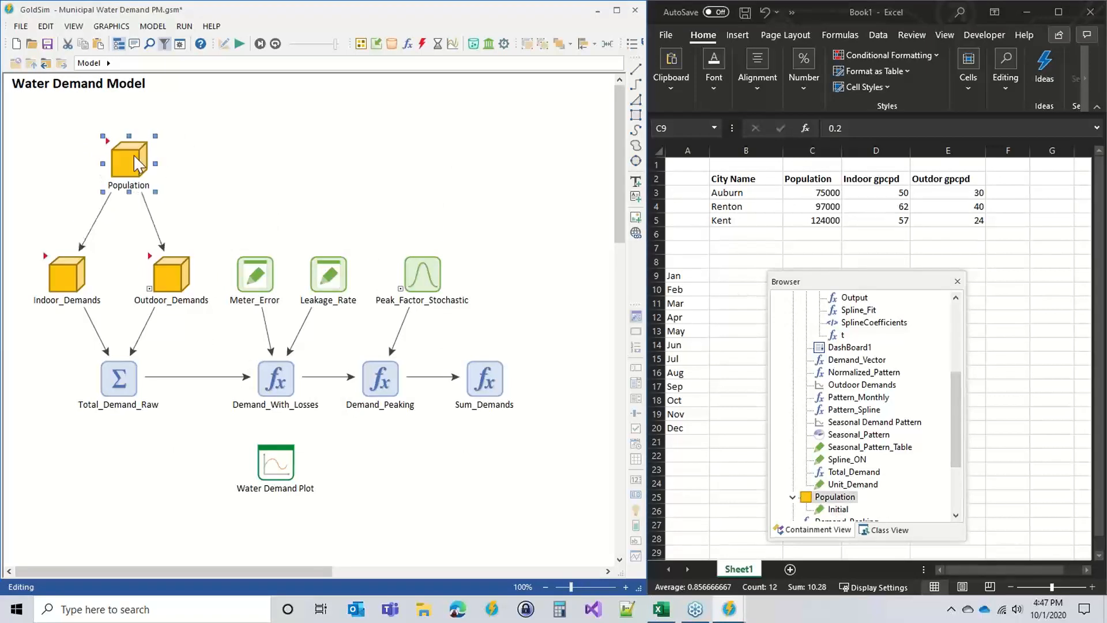
# Check how Demand_Vector in the Indoor_Demands container references the renamed population input, and return to the top-level Model
pyautogui.click(51, 259)
pyautogui.doubleClick(51, 259)
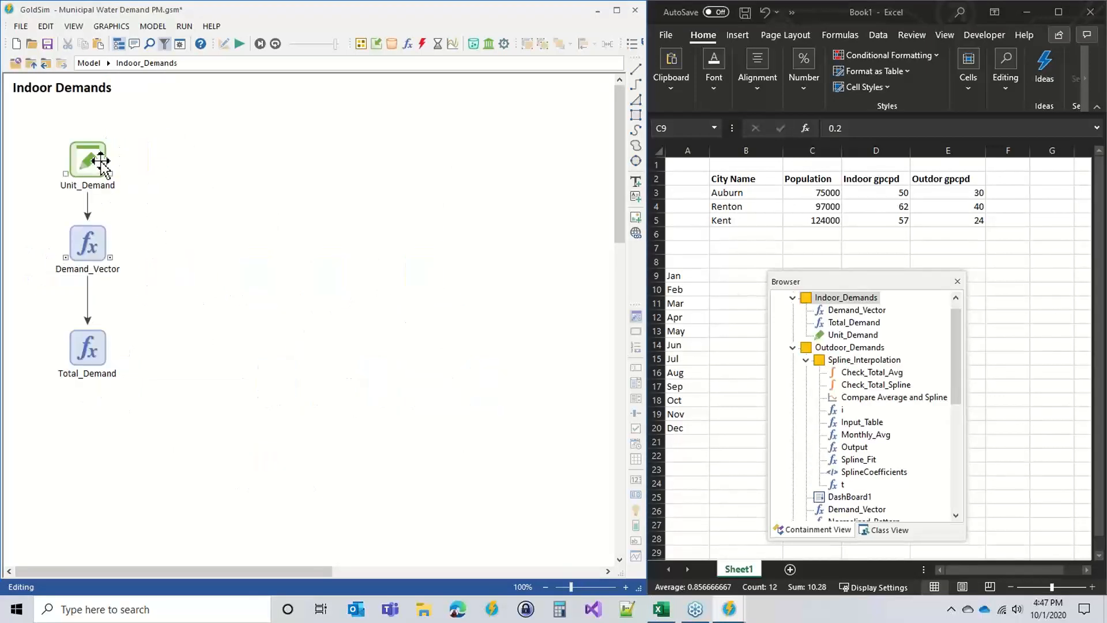
pyautogui.doubleClick(87, 242)
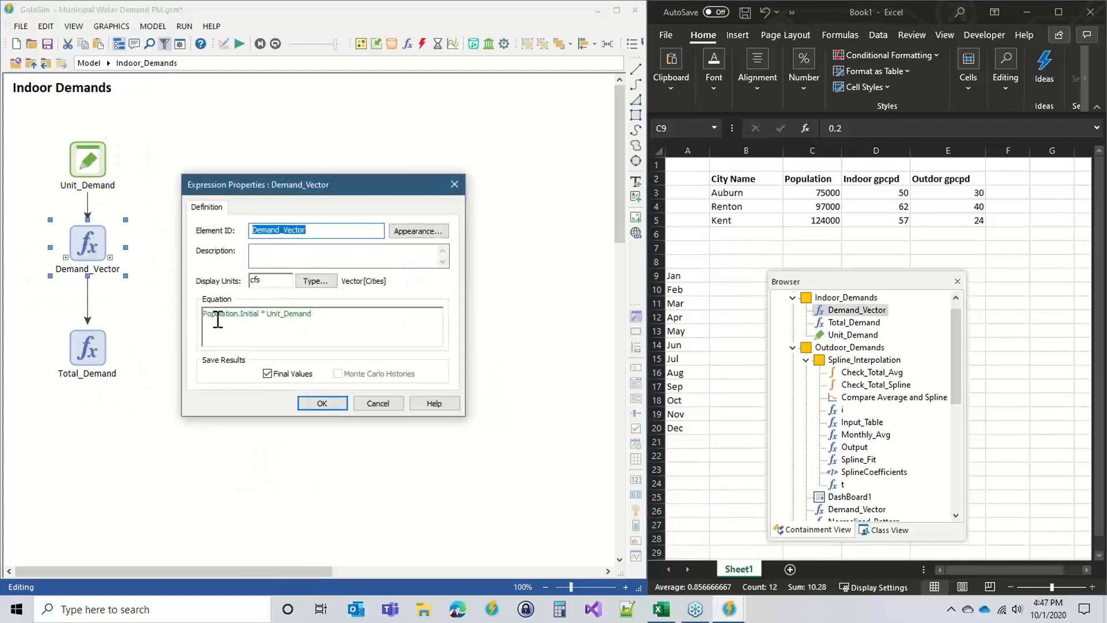
pyautogui.click(321, 403)
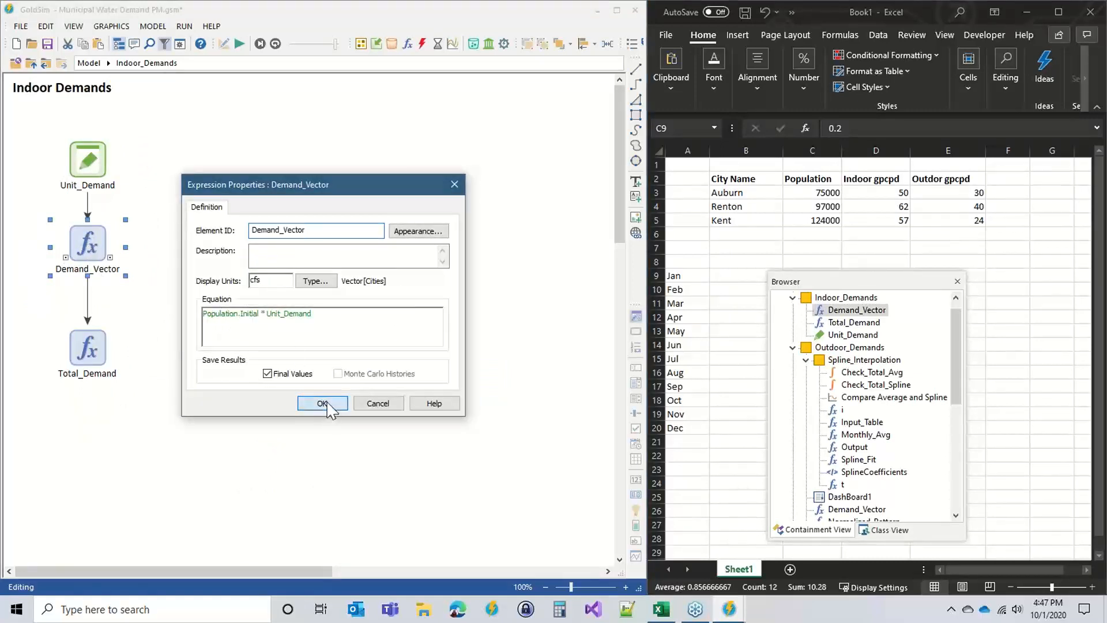
pyautogui.click(31, 64)
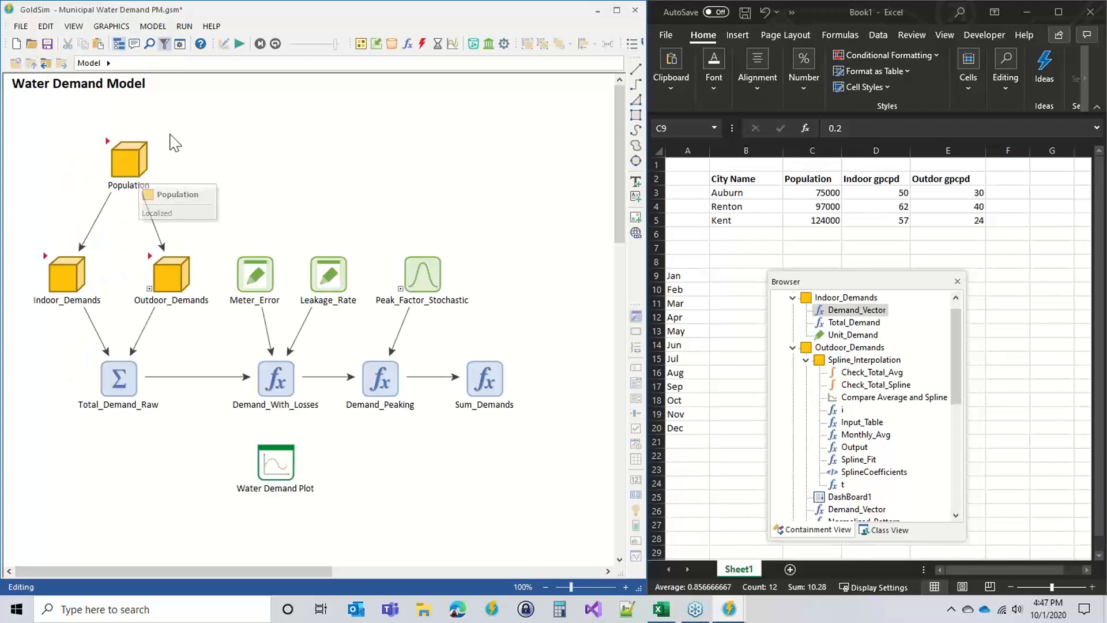
# Reposition Initial in the Population container and paste in the Population, Growth_Rate, Unit_Growth_Rate and Ann_Growth_Rate_Table elements
pyautogui.doubleClick(118, 163)
pyautogui.click(101, 176)
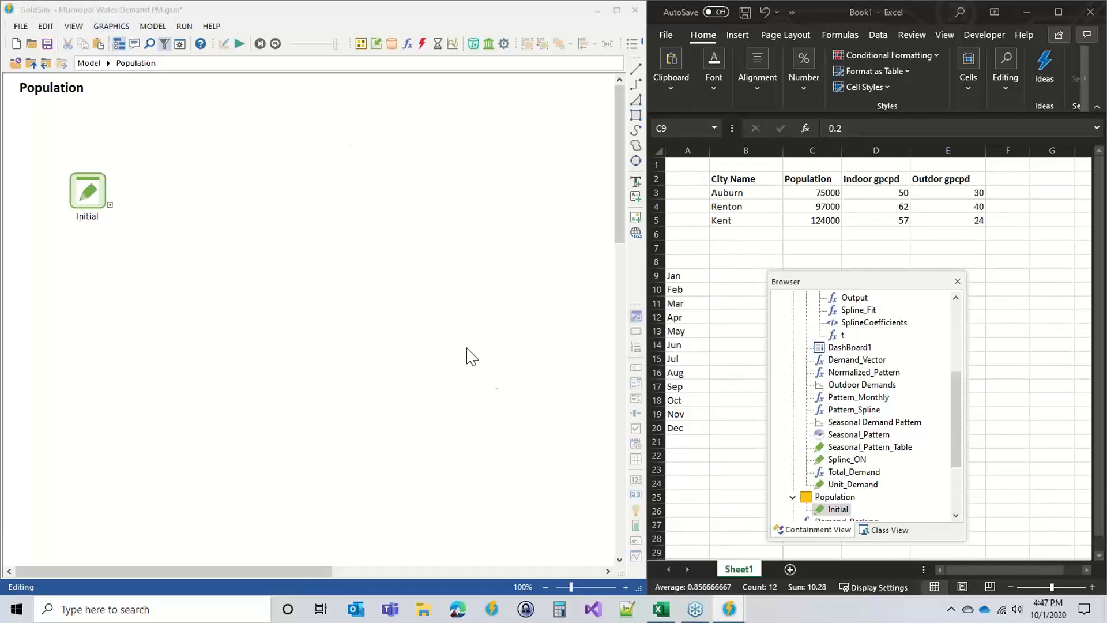
pyautogui.hotkey('ctrl', 'v')
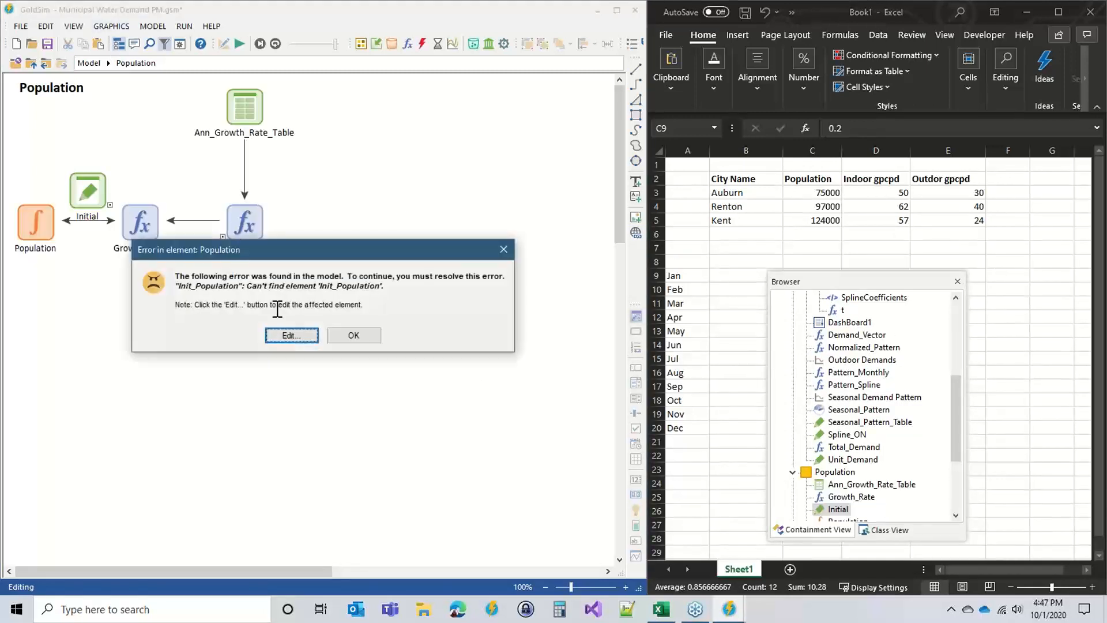
pyautogui.click(353, 336)
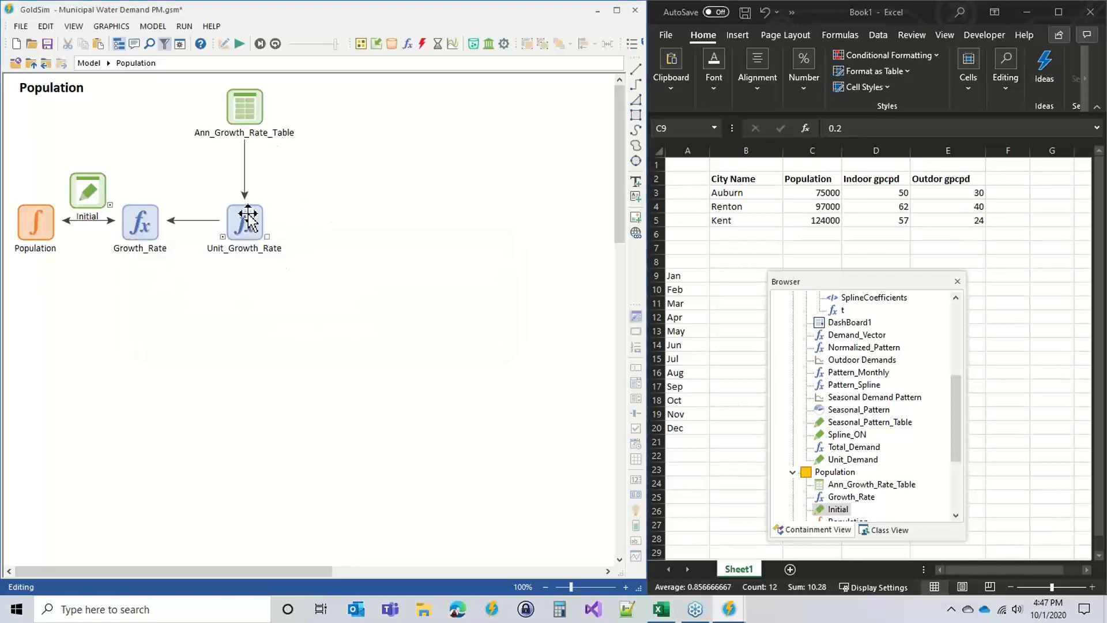
# Spread out Unit_Growth_Rate, Growth_Rate and Population in the lower part of the Population container and place Ann_Growth_Rate_Table beside Initial
pyautogui.moveTo(246, 222); pyautogui.dragTo(319, 357)
pyautogui.moveTo(140, 222); pyautogui.dragTo(171, 514)
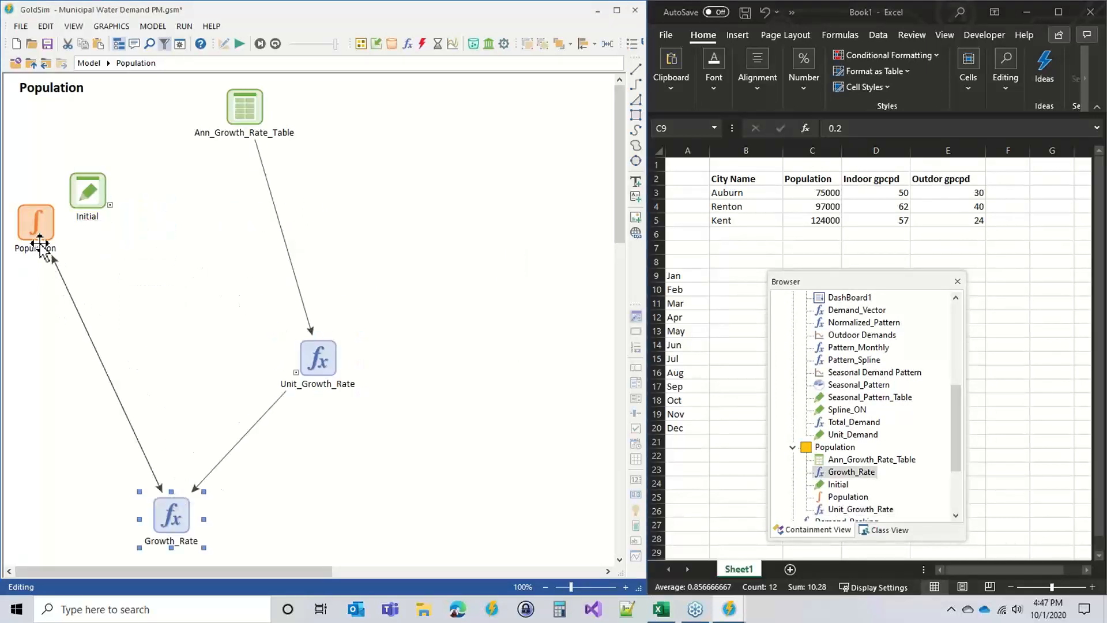
pyautogui.moveTo(50, 249); pyautogui.dragTo(311, 501)
pyautogui.moveTo(245, 110); pyautogui.dragTo(189, 185)
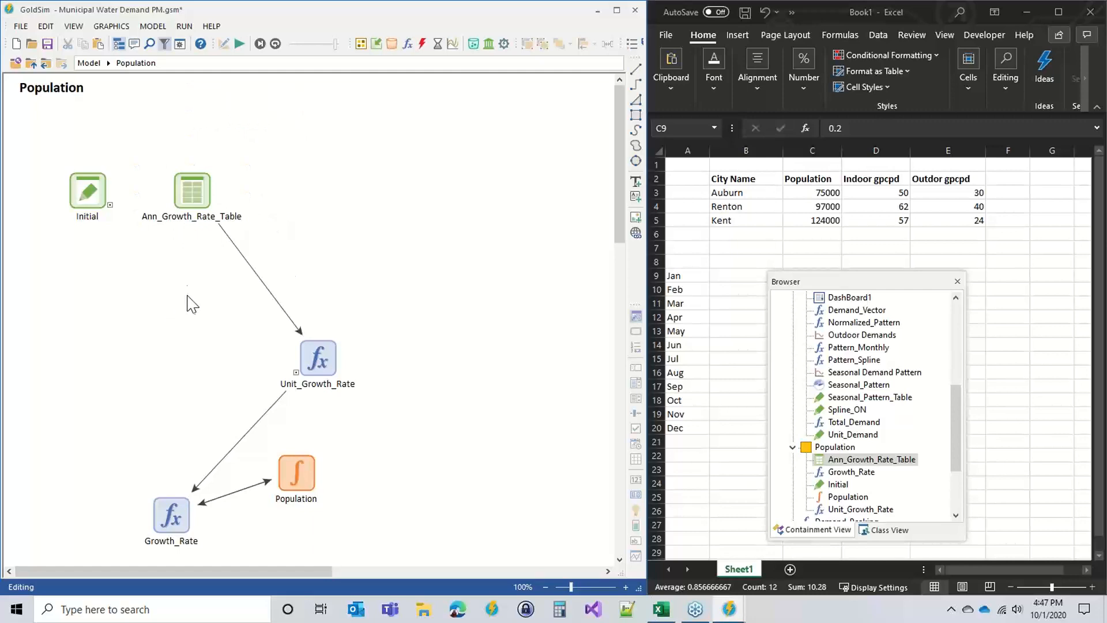
# Examine the yearly growth rates in Ann_Growth_Rate_Table and check the simulation settings
pyautogui.doubleClick(200, 190)
pyautogui.click(349, 404)
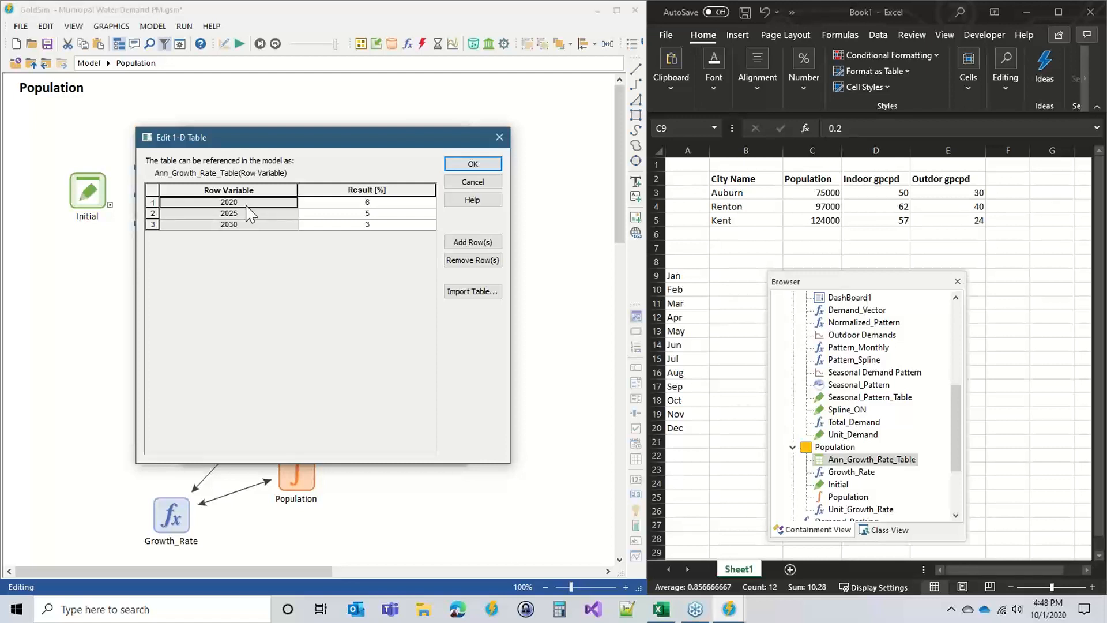
pyautogui.click(386, 208)
pyautogui.click(472, 164)
pyautogui.click(322, 450)
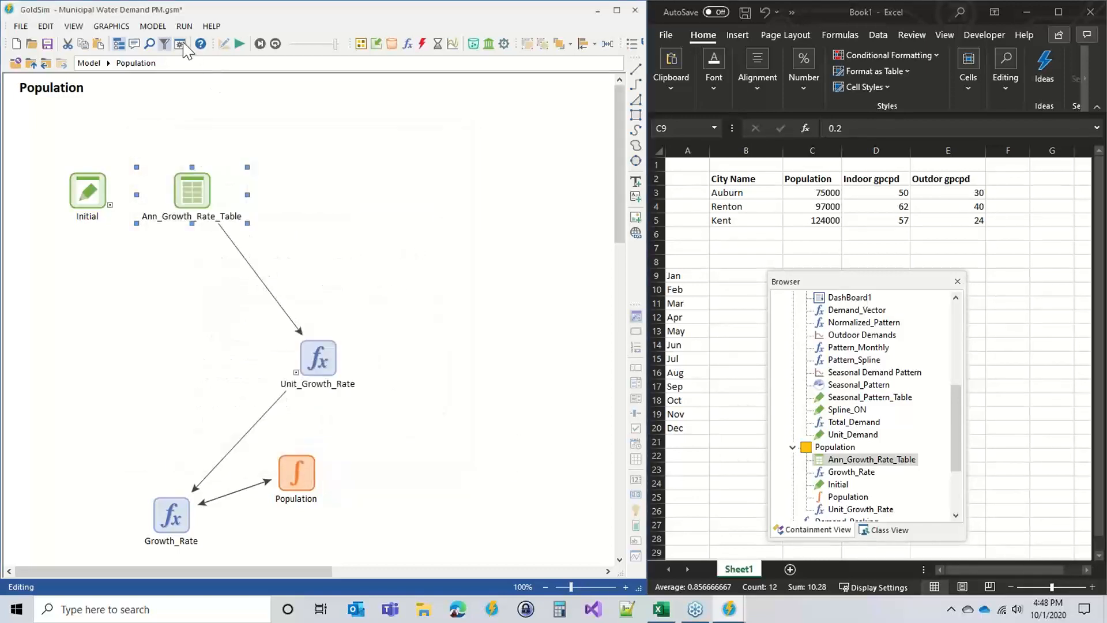
pyautogui.click(180, 44)
pyautogui.click(335, 475)
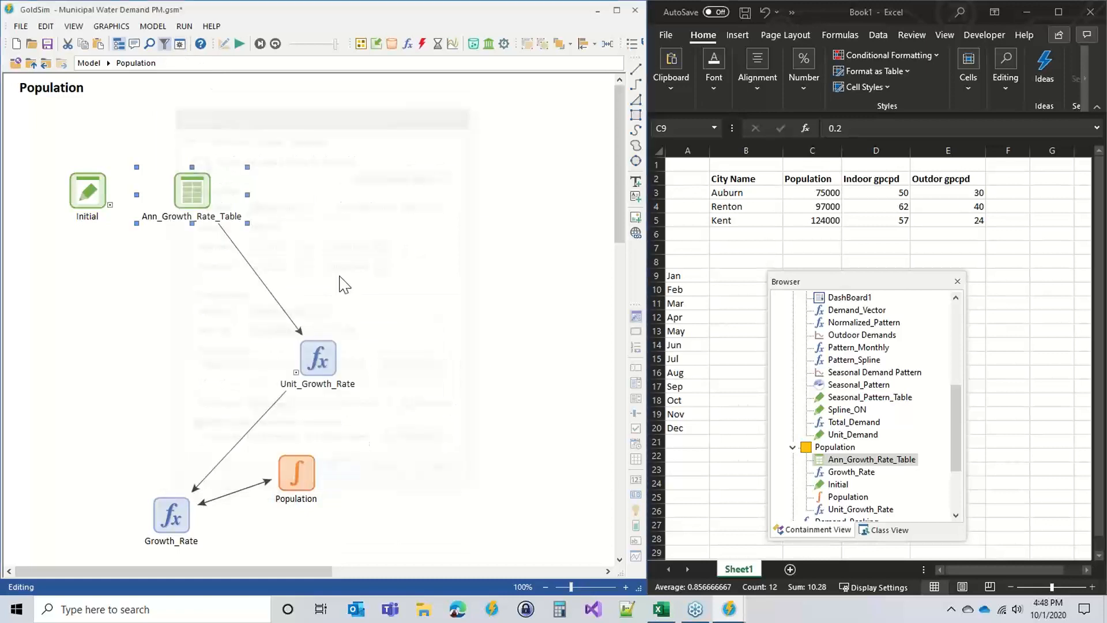
# Review the years and growth percentages in Ann_Growth_Rate_Table again, including the 2030 entry
pyautogui.doubleClick(200, 192)
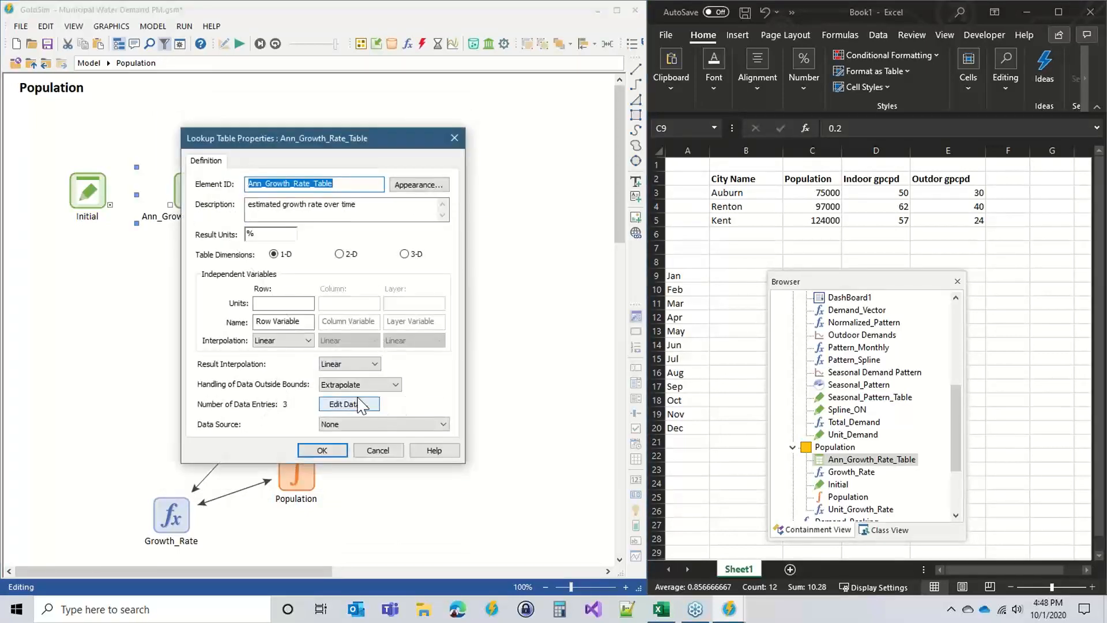
pyautogui.moveTo(322, 146); pyautogui.dragTo(467, 53)
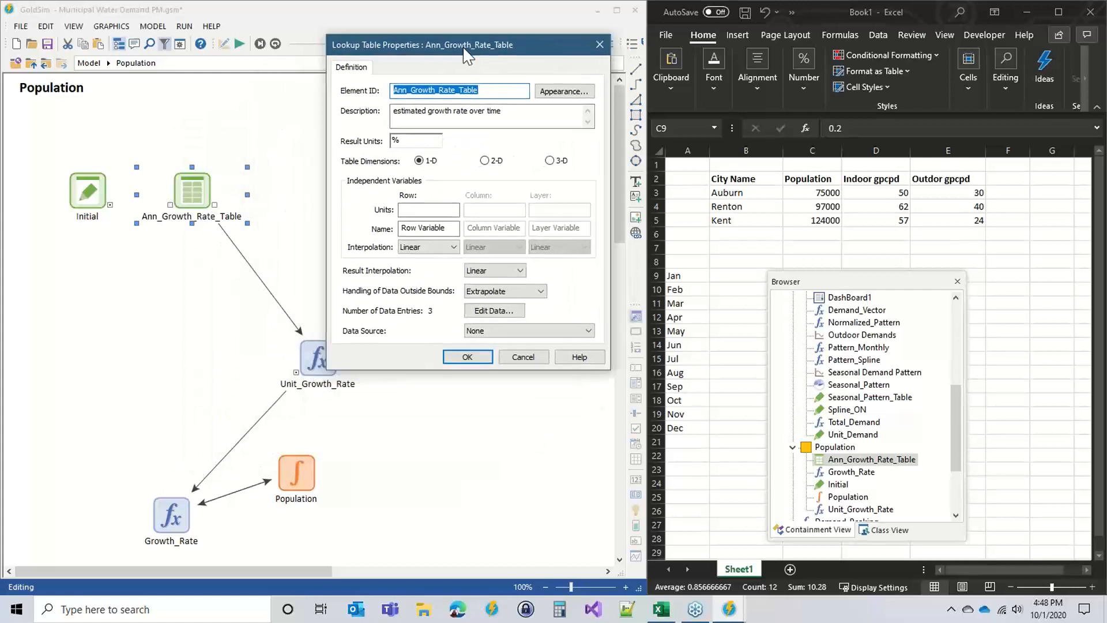
pyautogui.click(487, 308)
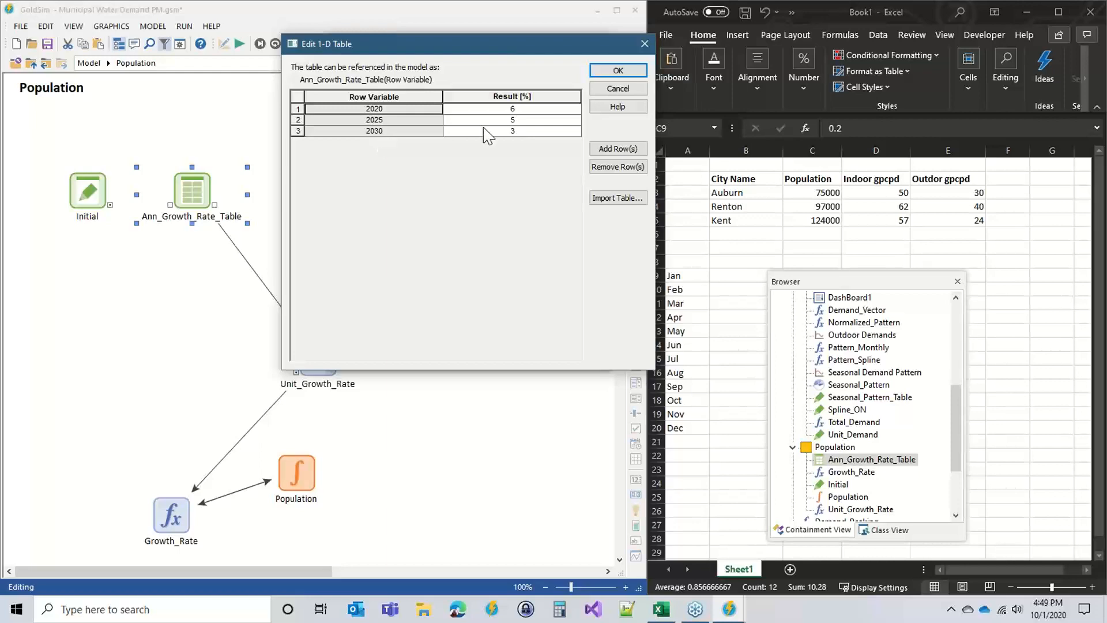
pyautogui.click(604, 72)
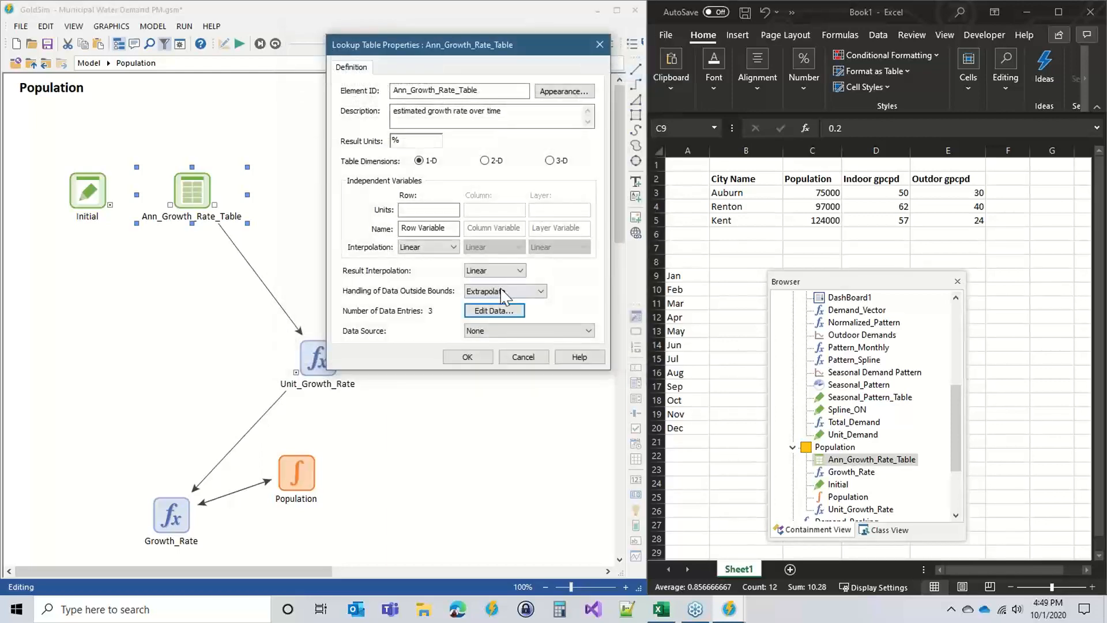
pyautogui.click(511, 311)
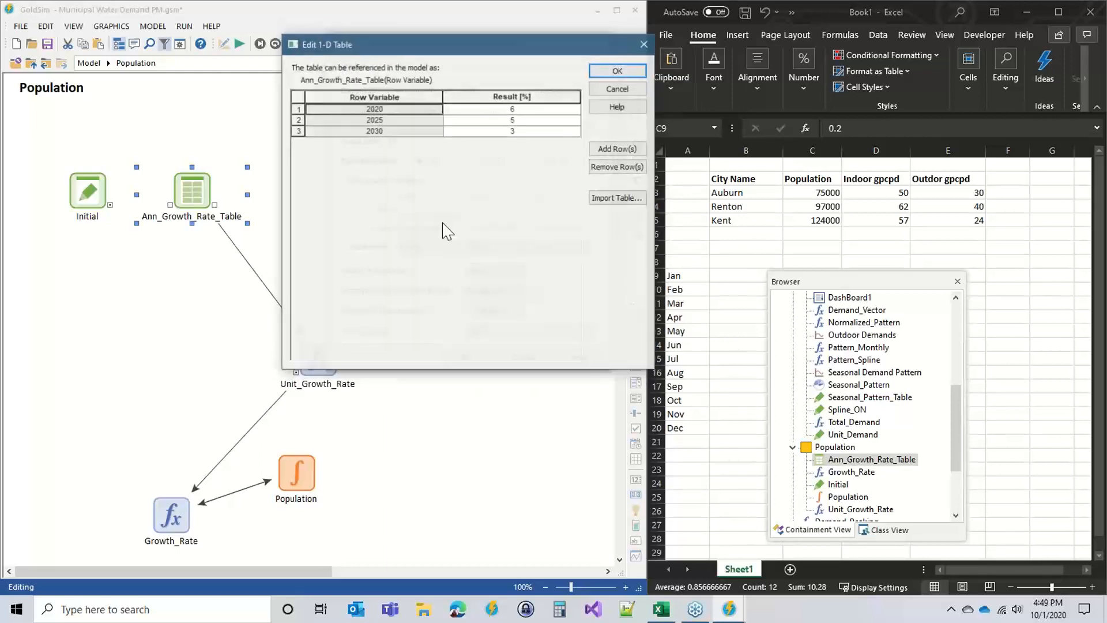
pyautogui.click(508, 130)
pyautogui.write('3')
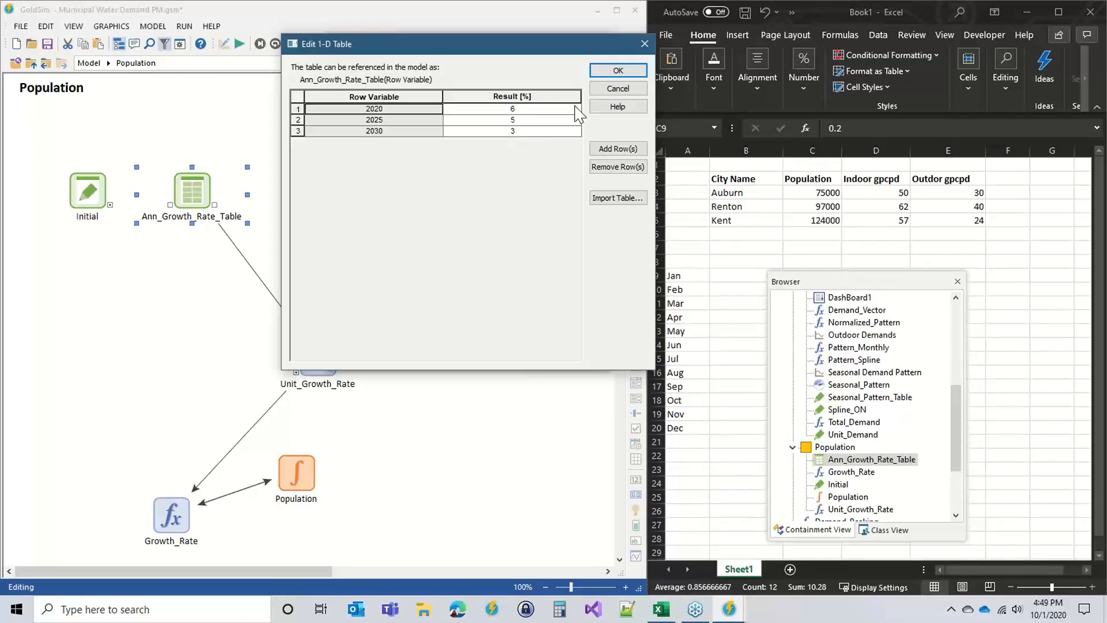
pyautogui.click(634, 71)
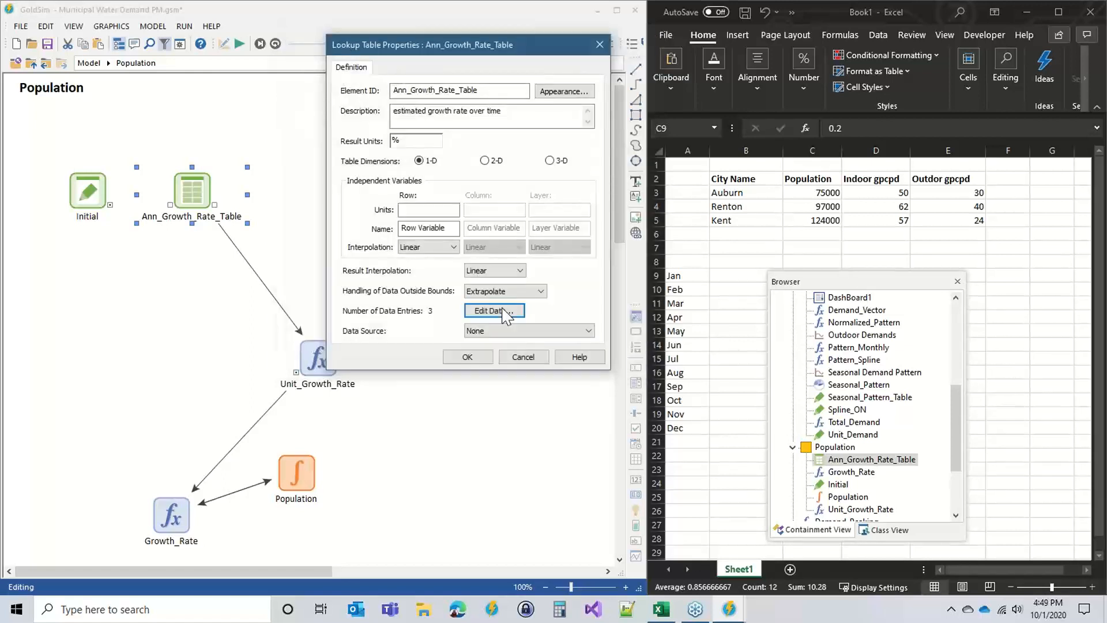
# Look through the options for handling data outside bounds in Ann_Growth_Rate_Table, keeping Extrapolate, and close its properties
pyautogui.click(505, 291)
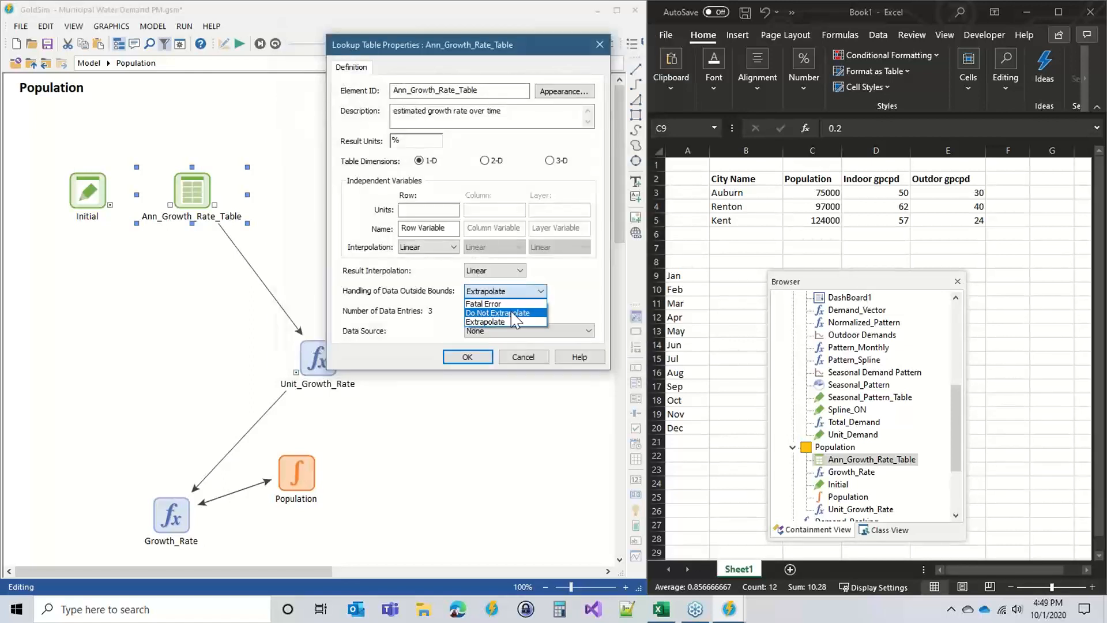
pyautogui.click(570, 288)
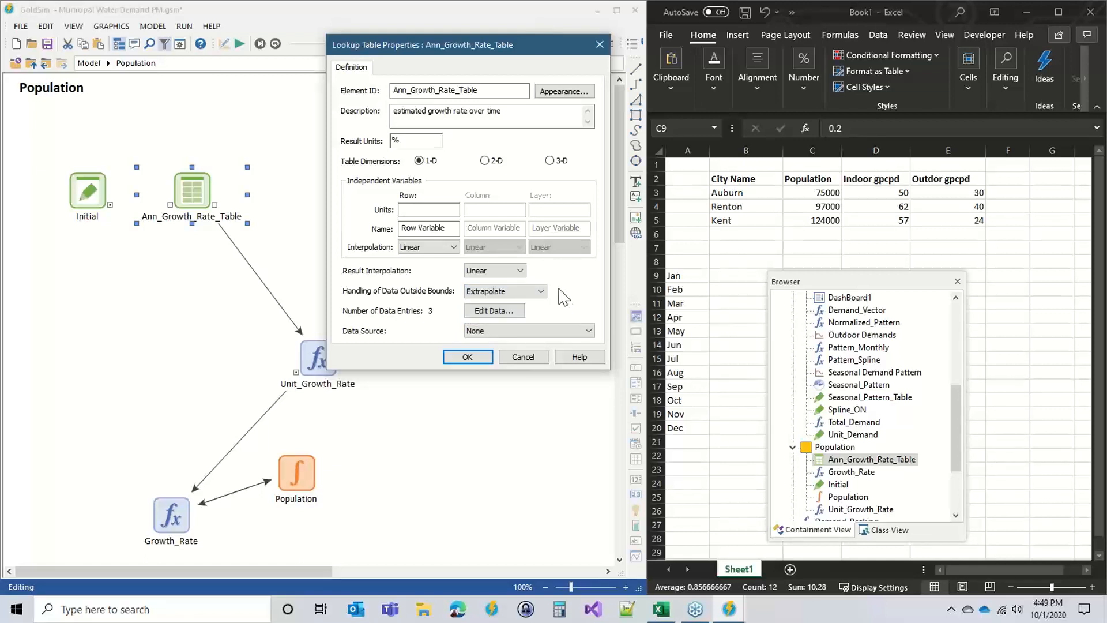
pyautogui.click(539, 291)
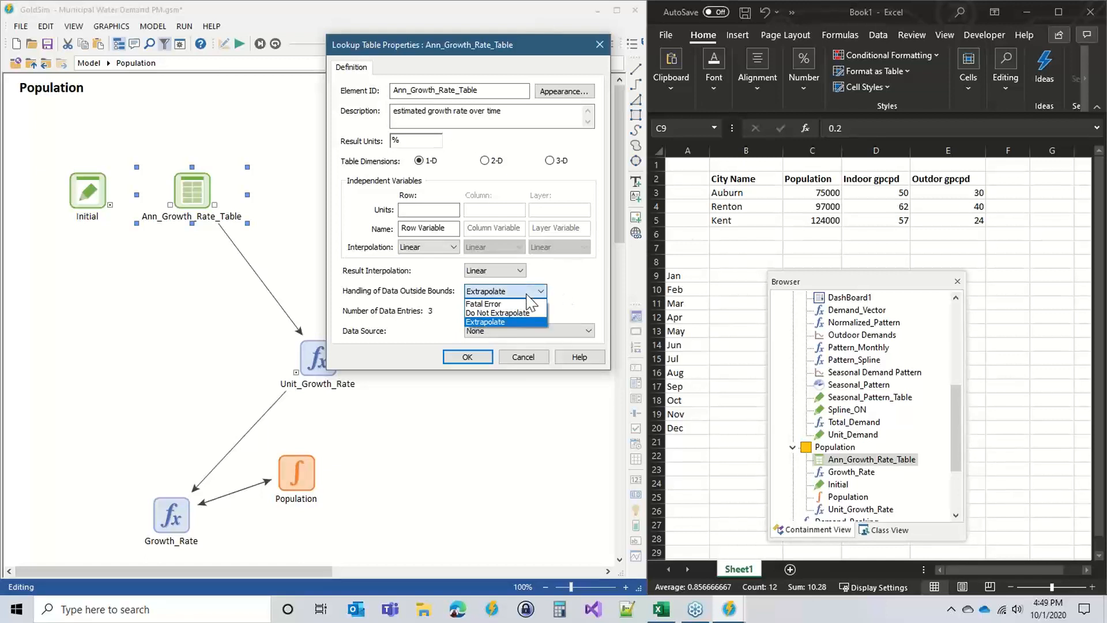
pyautogui.click(564, 298)
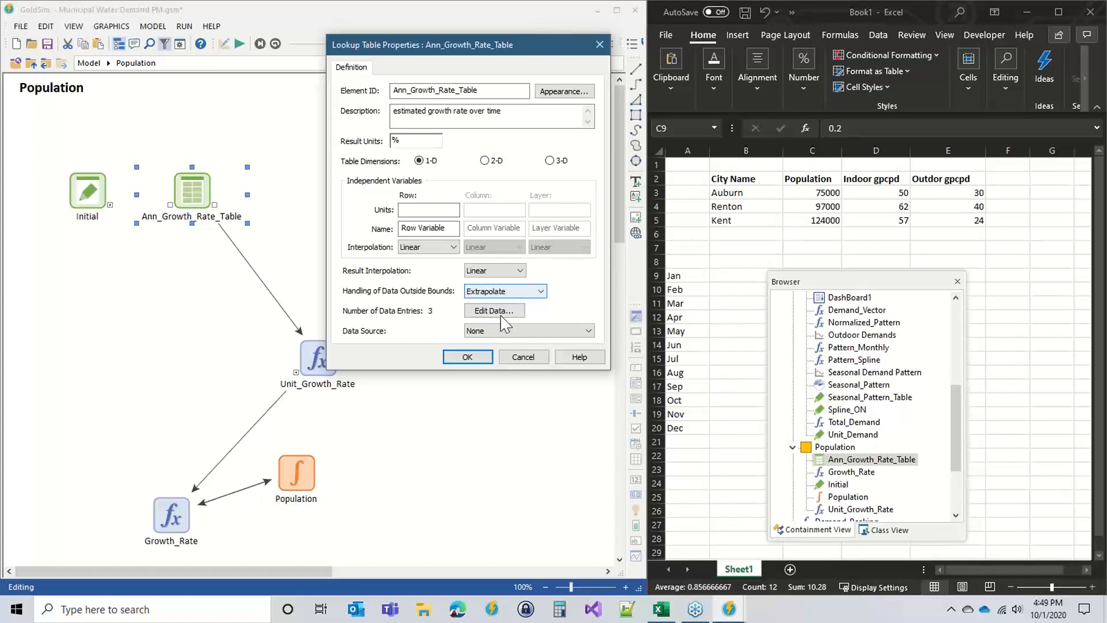
pyautogui.click(468, 357)
# Place Unit_Growth_Rate directly beneath Ann_Growth_Rate_Table and move Initial to the other side of the table
pyautogui.click(317, 363)
pyautogui.moveTo(316, 364); pyautogui.dragTo(191, 280)
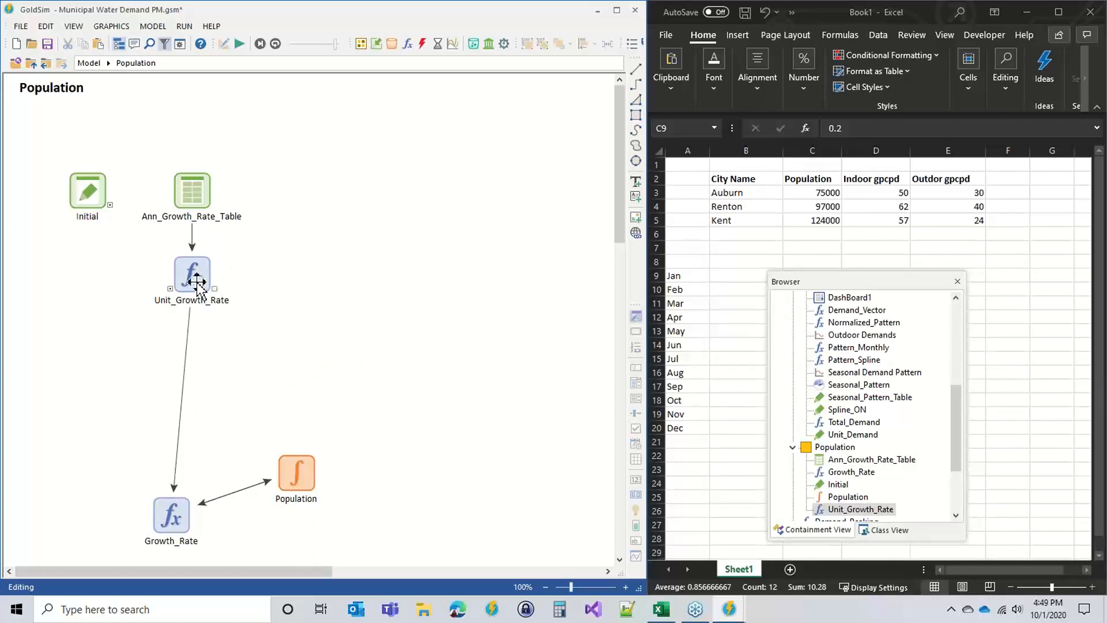
pyautogui.moveTo(86, 190); pyautogui.dragTo(295, 192)
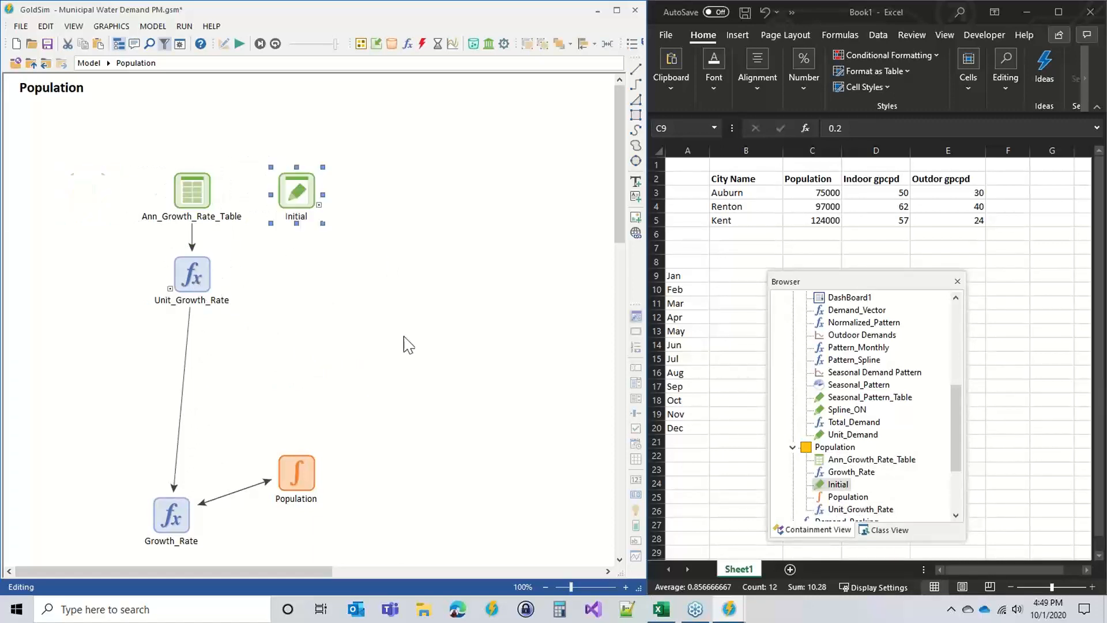
# Check the equation of Unit_Growth_Rate that looks up the annual growth rate from the table
pyautogui.doubleClick(191, 274)
pyautogui.moveTo(409, 338)
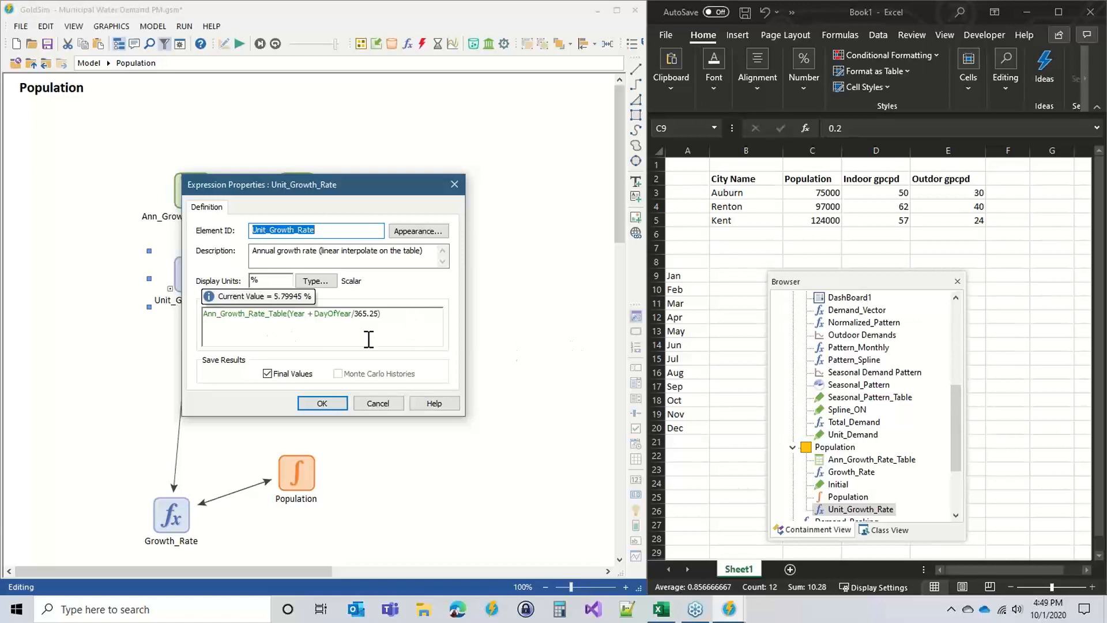
pyautogui.click(322, 403)
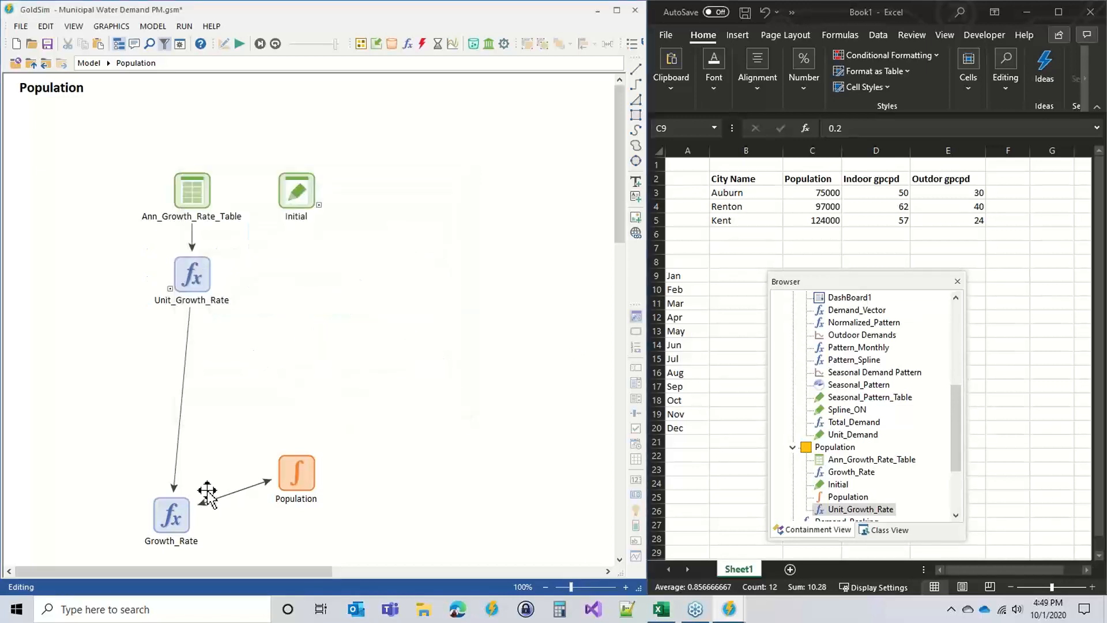
# Place Growth_Rate beneath Initial, level with Unit_Growth_Rate, and check its equation
pyautogui.click(170, 514)
pyautogui.moveTo(170, 514); pyautogui.dragTo(297, 273)
pyautogui.doubleClick(297, 271)
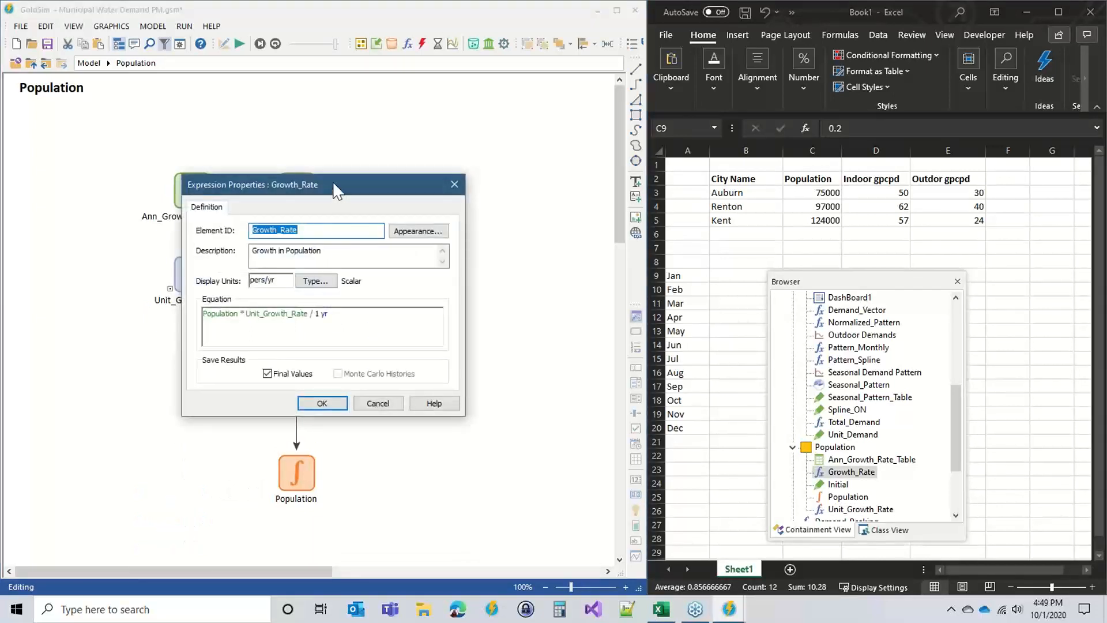
pyautogui.moveTo(334, 185); pyautogui.dragTo(537, 109)
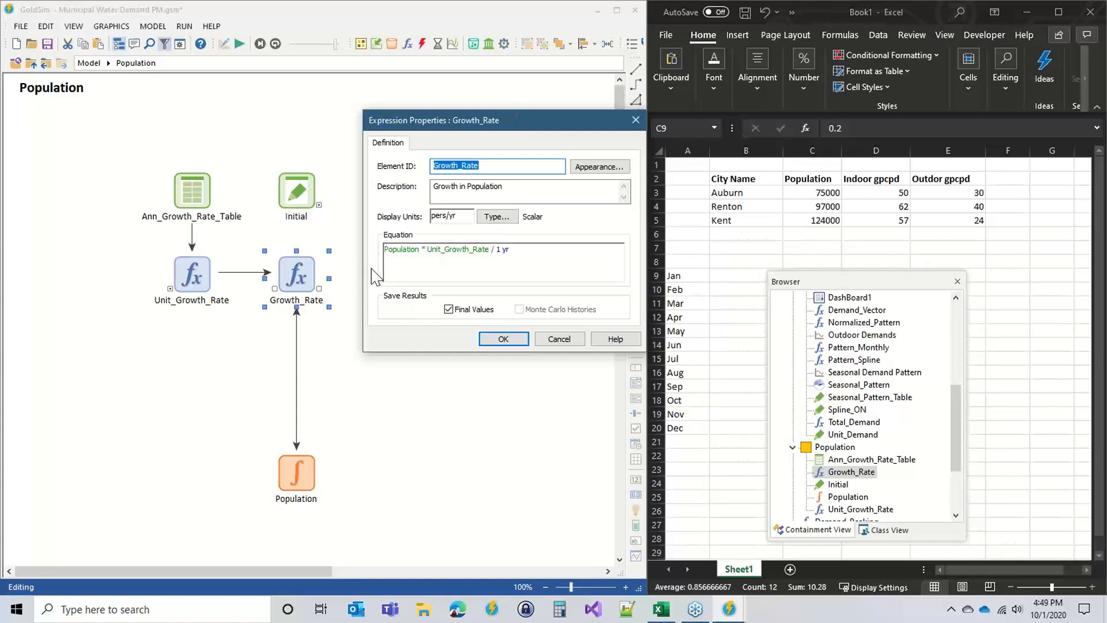
pyautogui.click(500, 340)
# Align the Population integrator beside Growth_Rate and set its initial value to Initial
pyautogui.moveTo(297, 469); pyautogui.dragTo(411, 269)
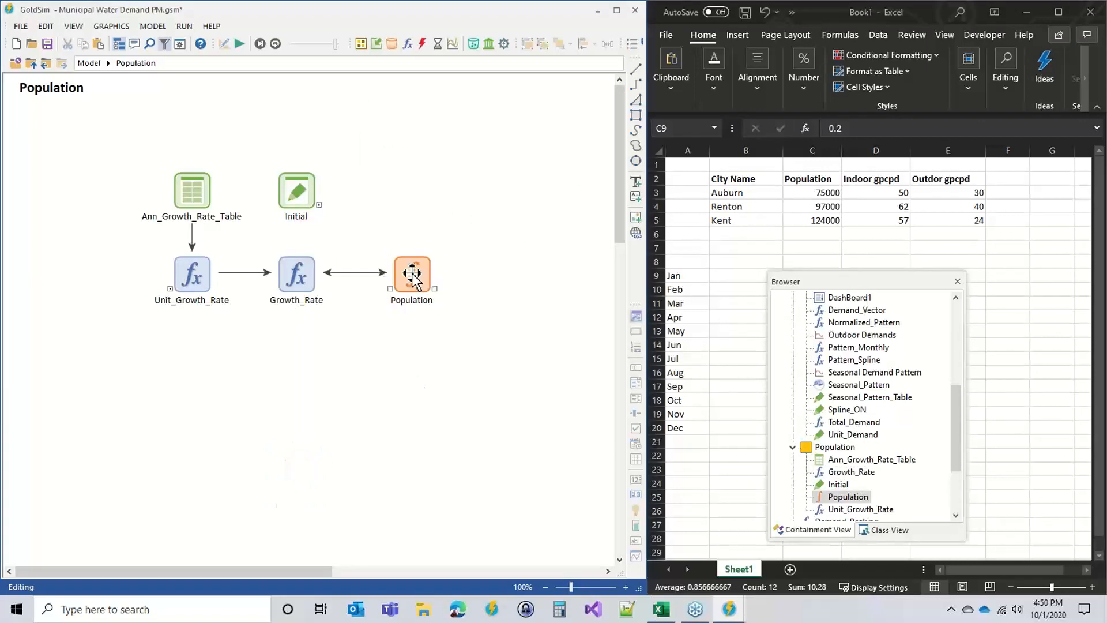
pyautogui.doubleClick(410, 269)
pyautogui.moveTo(329, 164); pyautogui.dragTo(610, 117)
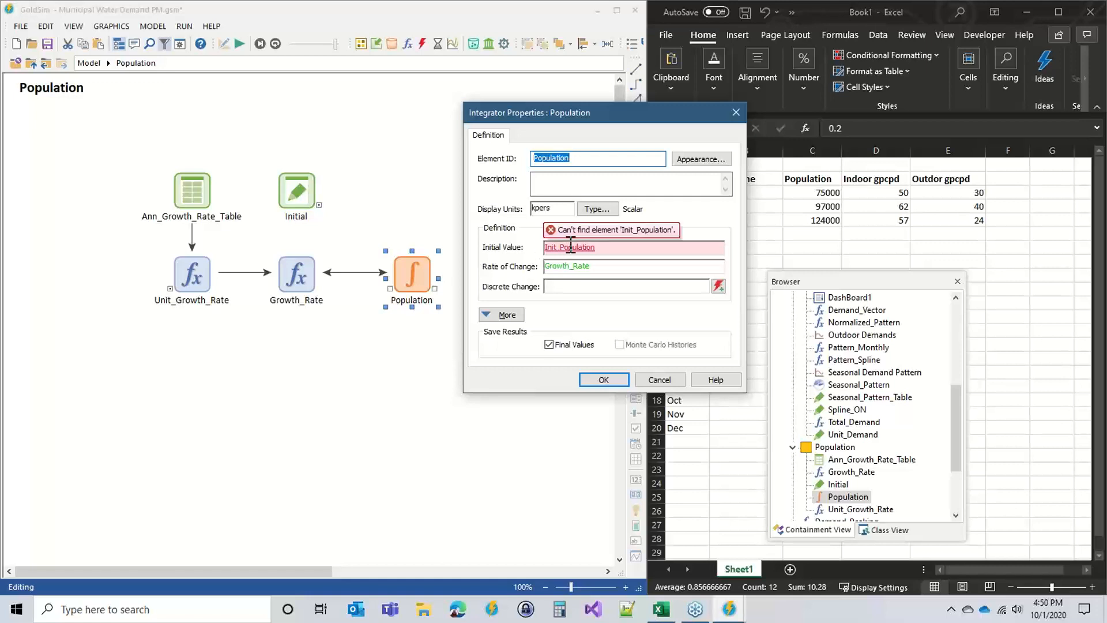
pyautogui.moveTo(607, 249); pyautogui.dragTo(533, 249)
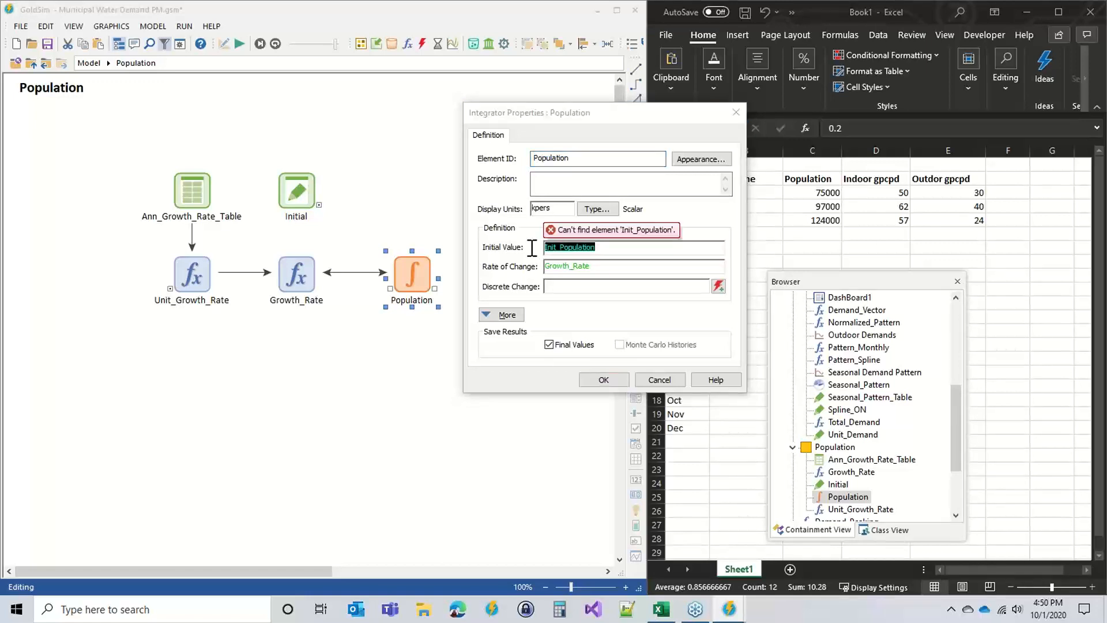
pyautogui.write('initial')
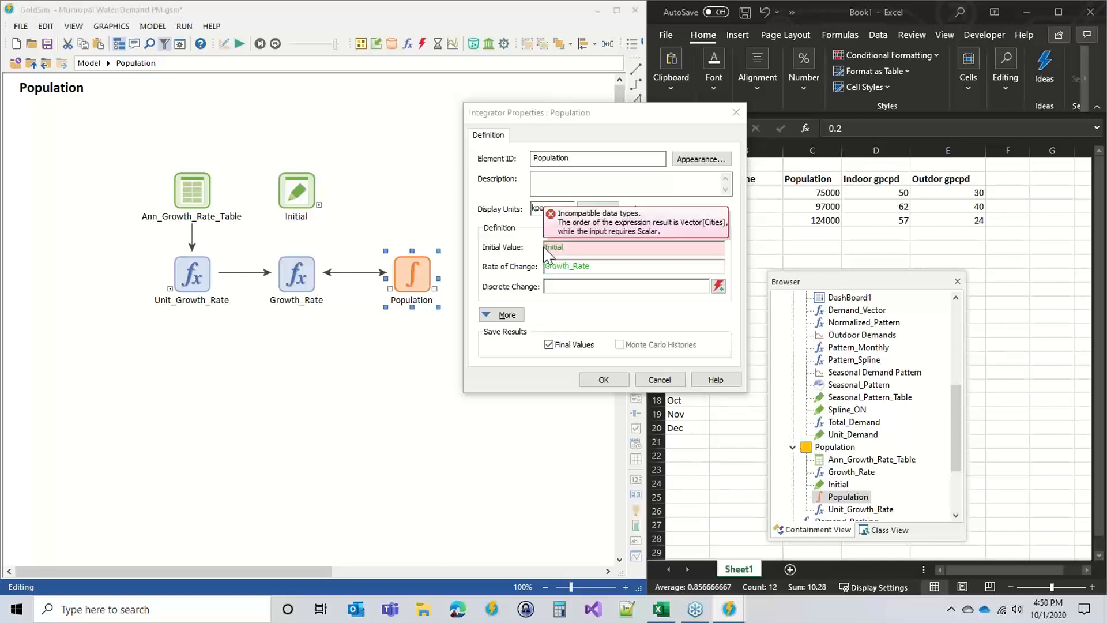
pyautogui.click(527, 246)
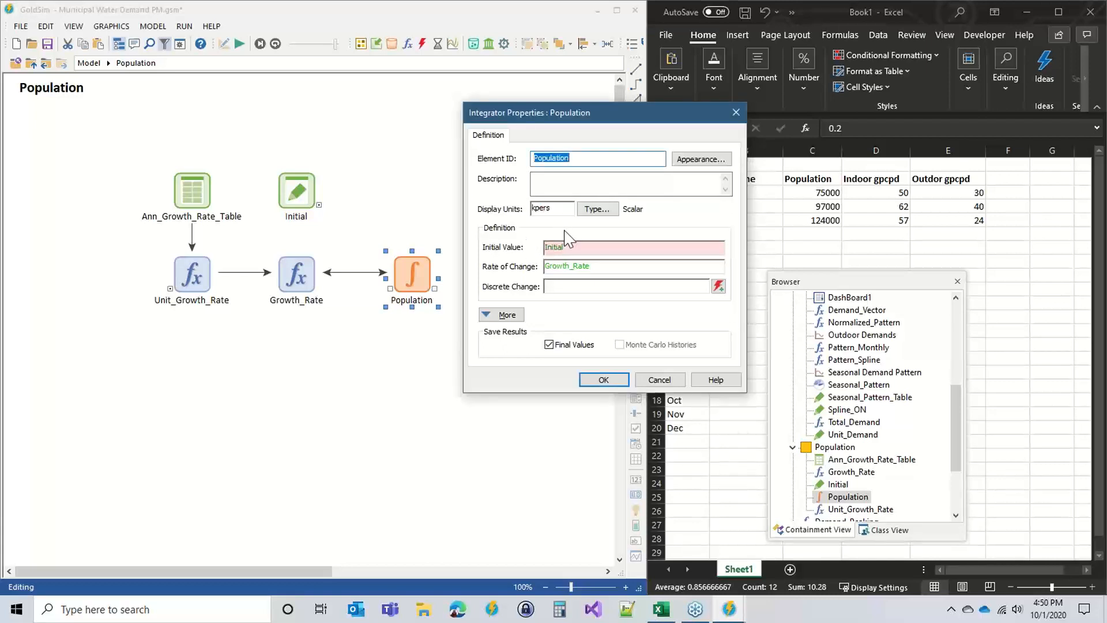
# Change the Population integrator's output order to Vector (1D-Array) with Cities as row labels, accepting the data type change
pyautogui.click(597, 209)
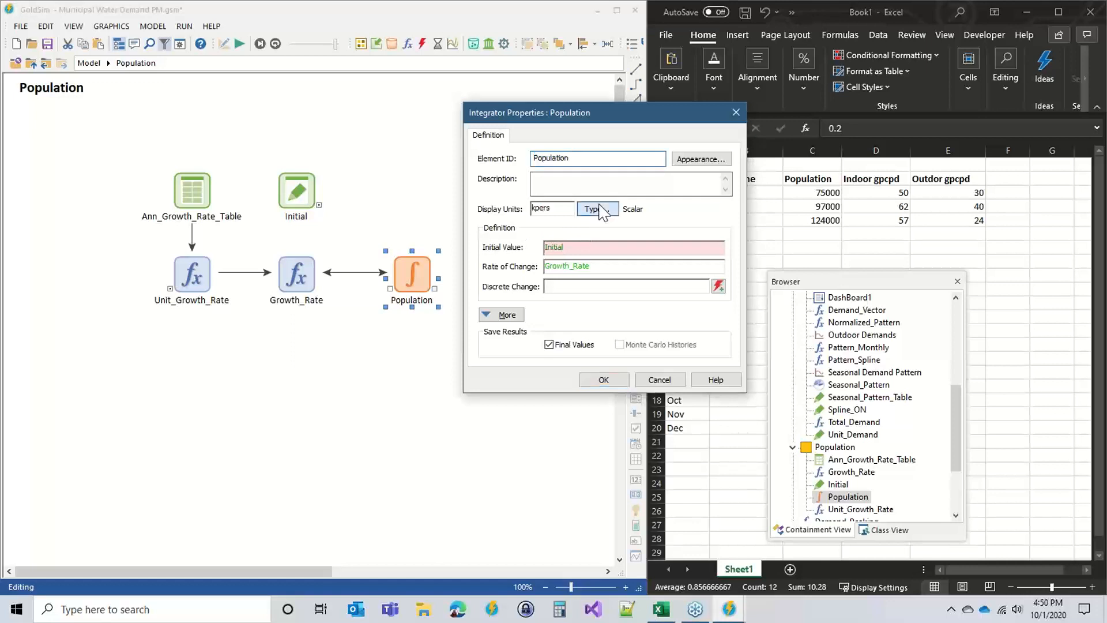
pyautogui.click(594, 254)
pyautogui.click(594, 272)
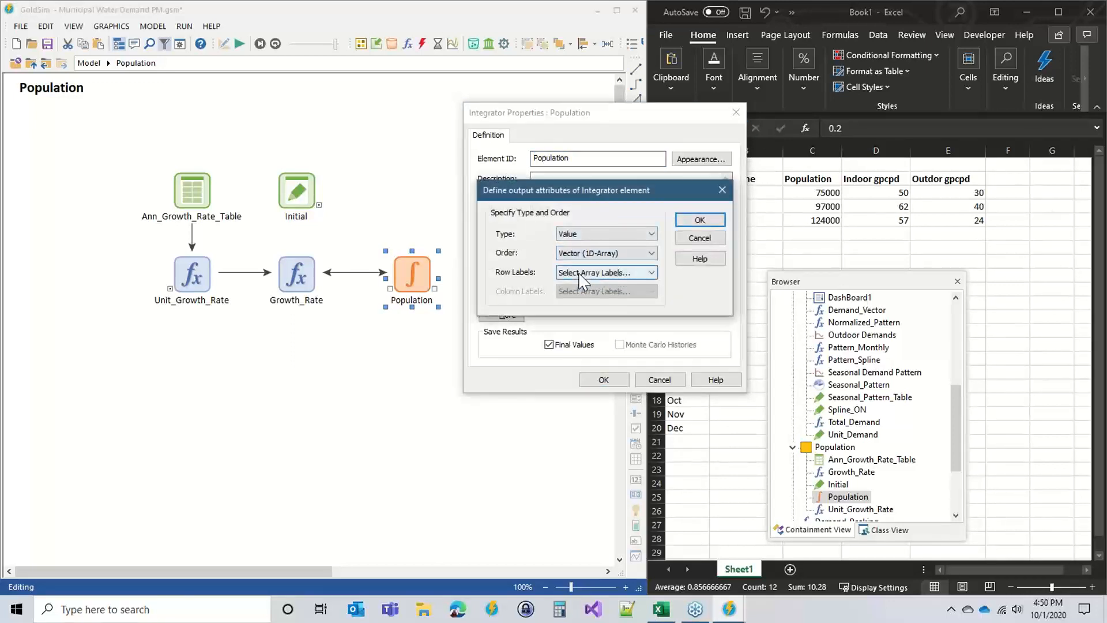
pyautogui.click(606, 272)
pyautogui.click(584, 302)
pyautogui.click(699, 219)
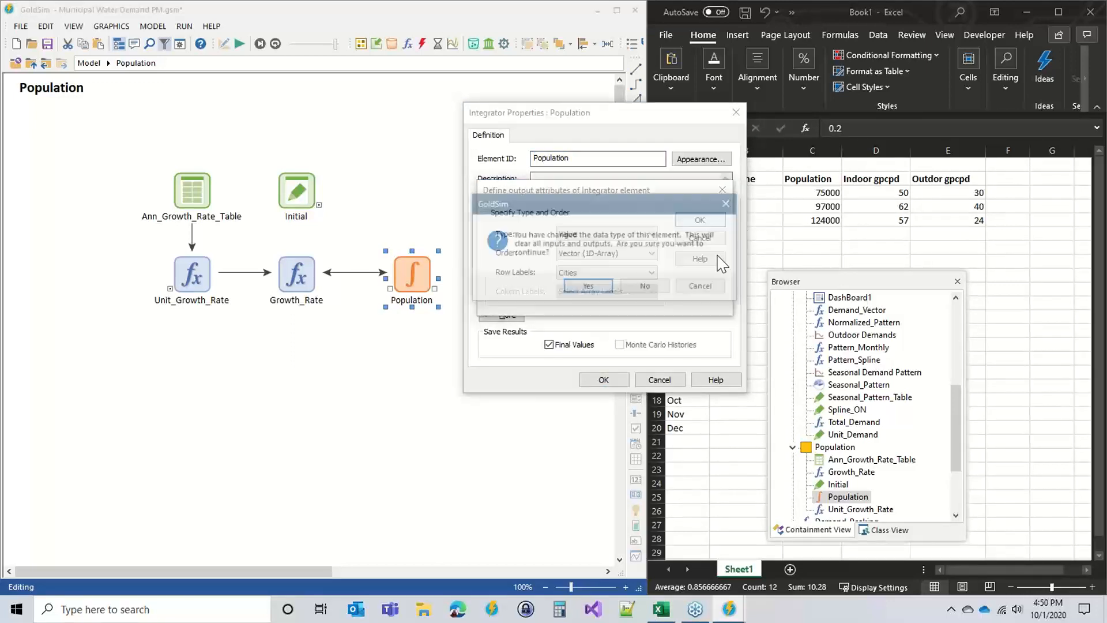
pyautogui.click(595, 287)
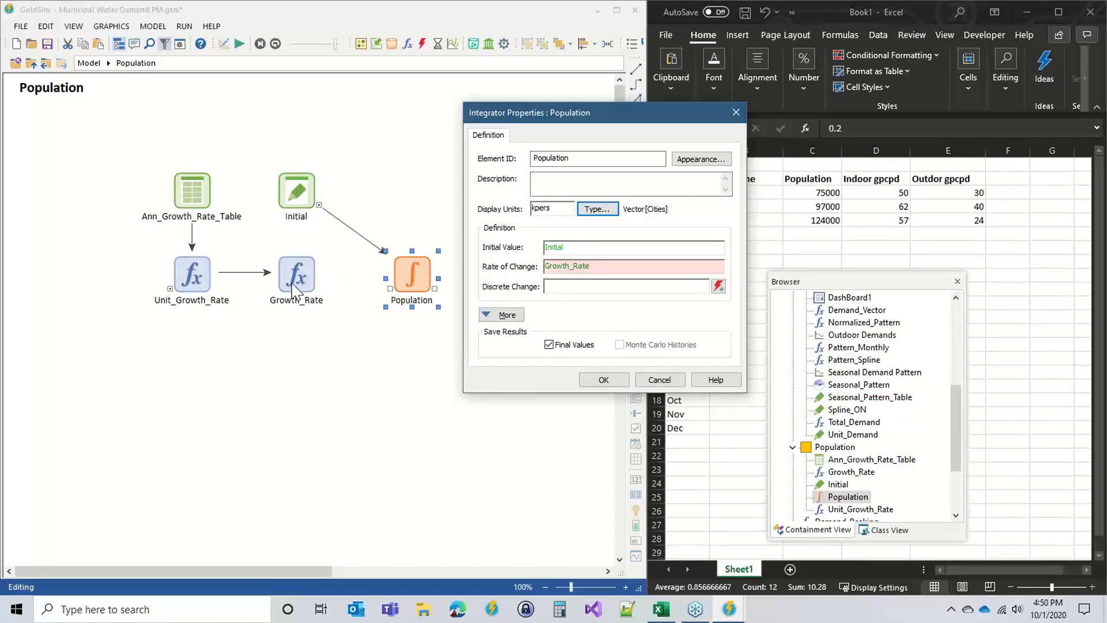
# Set the Population integrator's rate of change to vector(Growth_Rate)
pyautogui.moveTo(614, 269)
pyautogui.doubleClick(546, 265)
pyautogui.click(545, 264)
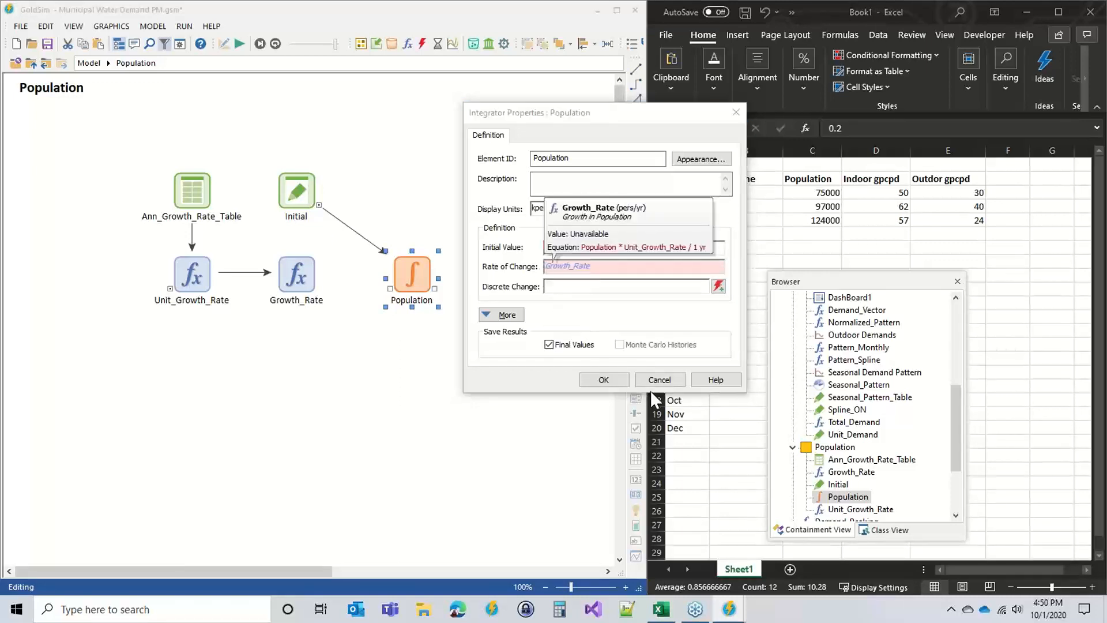
pyautogui.write('vector')
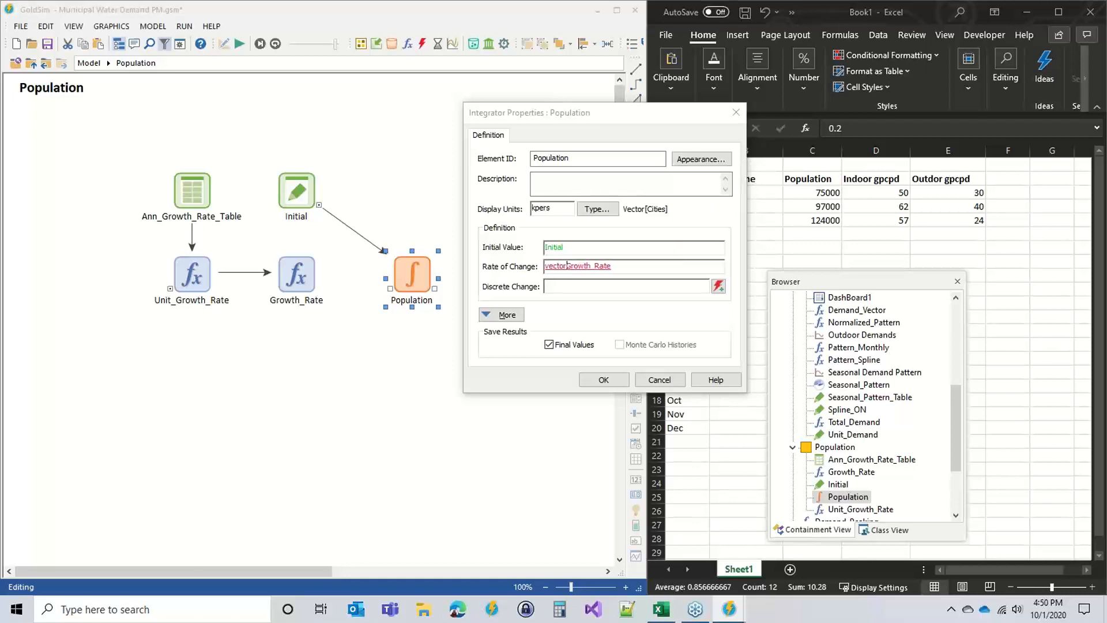
pyautogui.write('(')
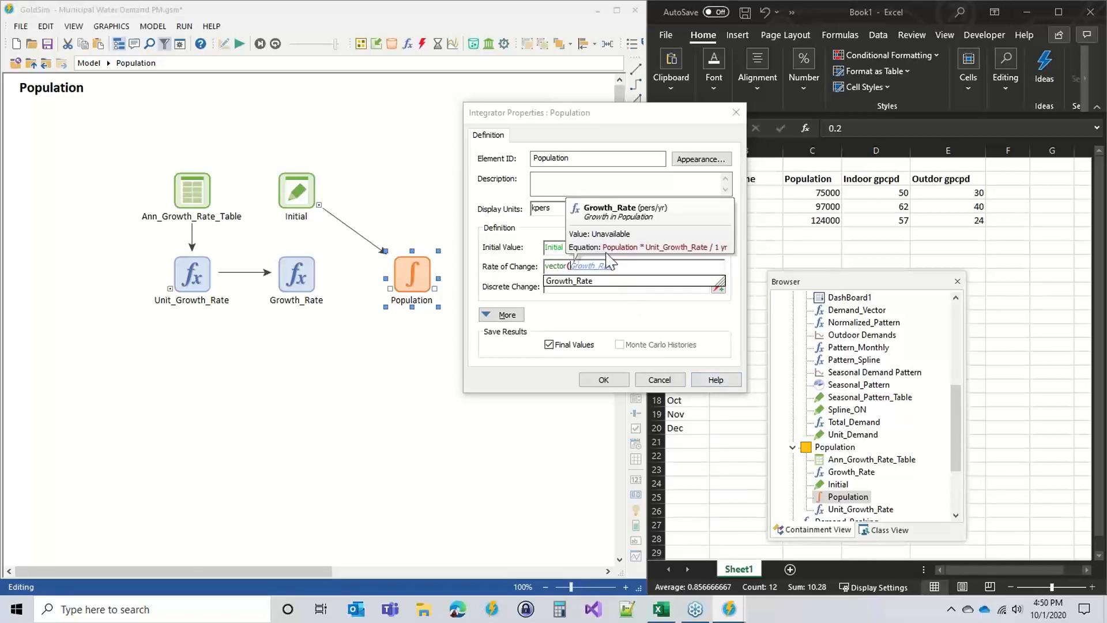
pyautogui.write(')')
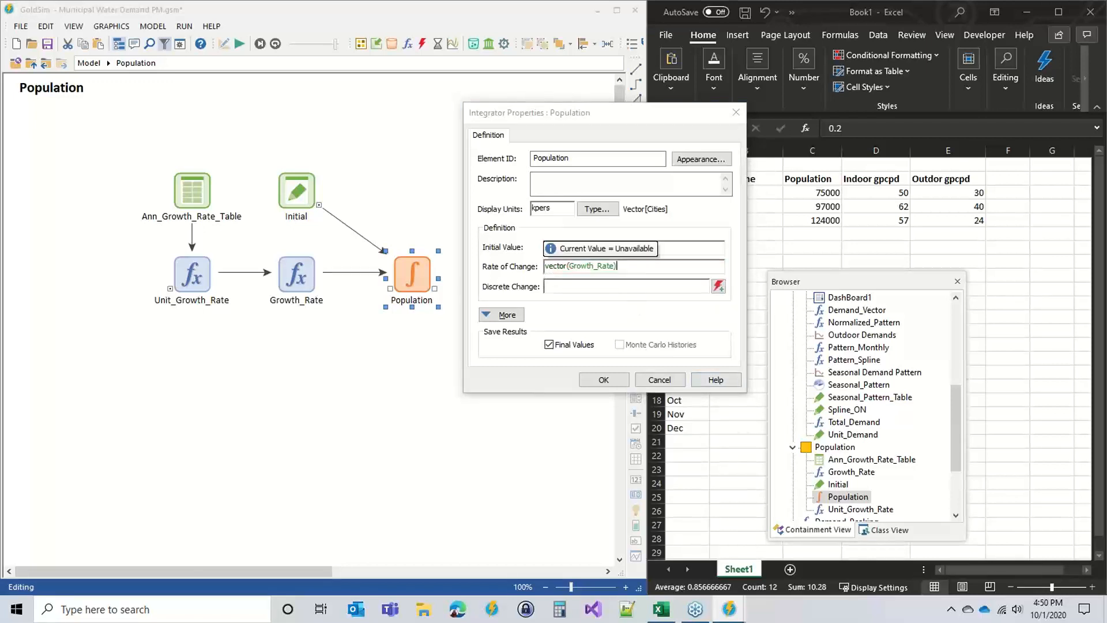
# Accept the Population integrator's definition, align it with Growth_Rate, and place Initial directly above it
pyautogui.click(593, 323)
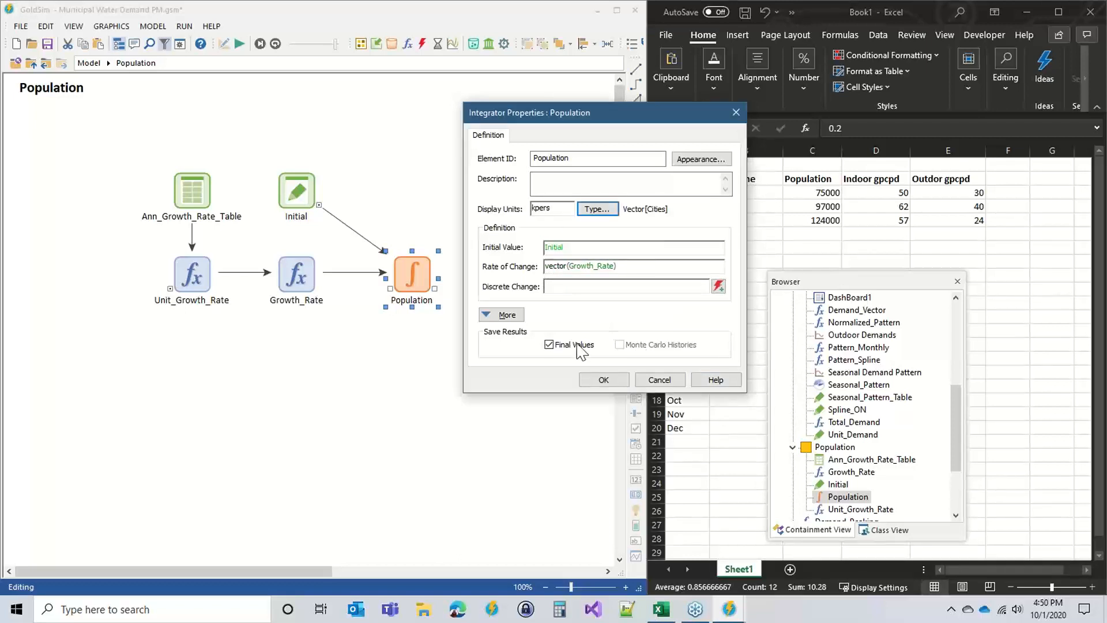
pyautogui.click(555, 266)
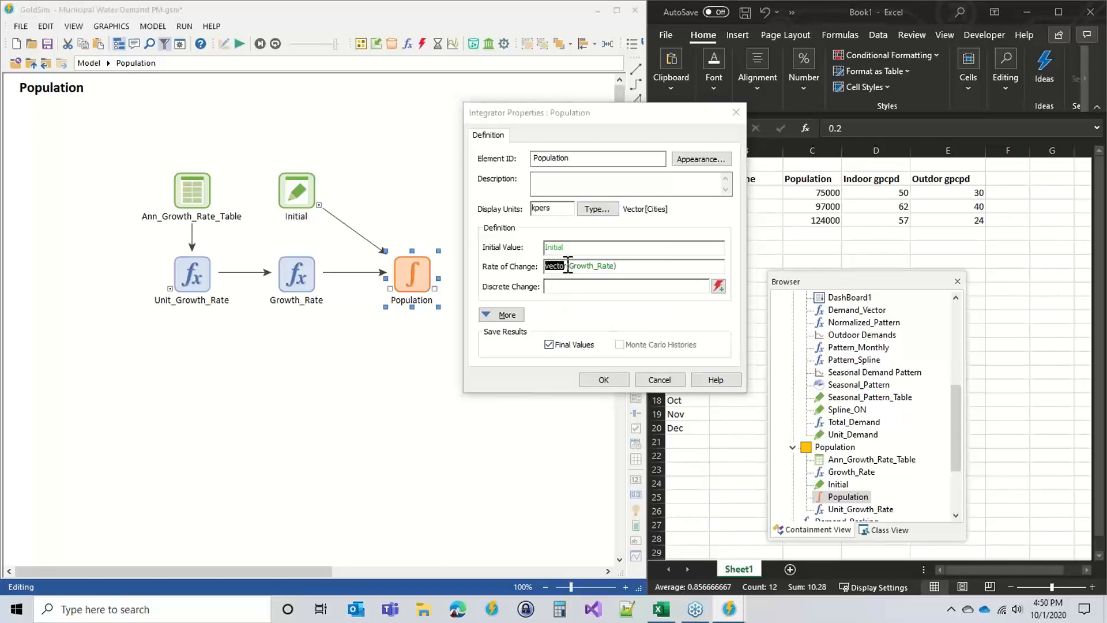
pyautogui.click(570, 316)
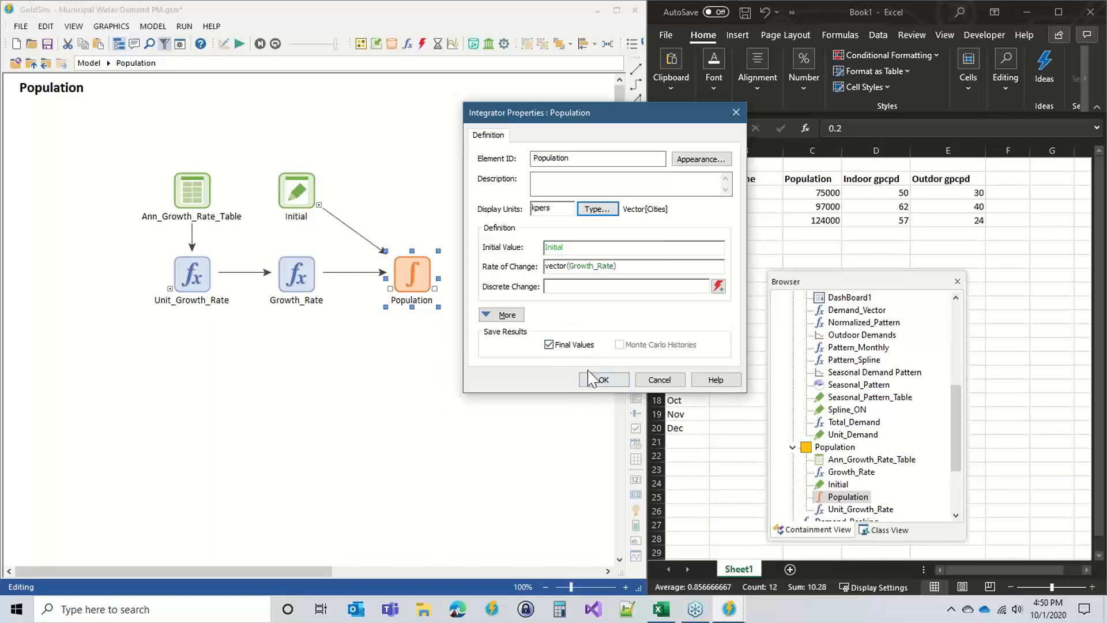
pyautogui.click(599, 379)
pyautogui.moveTo(413, 283); pyautogui.dragTo(402, 284)
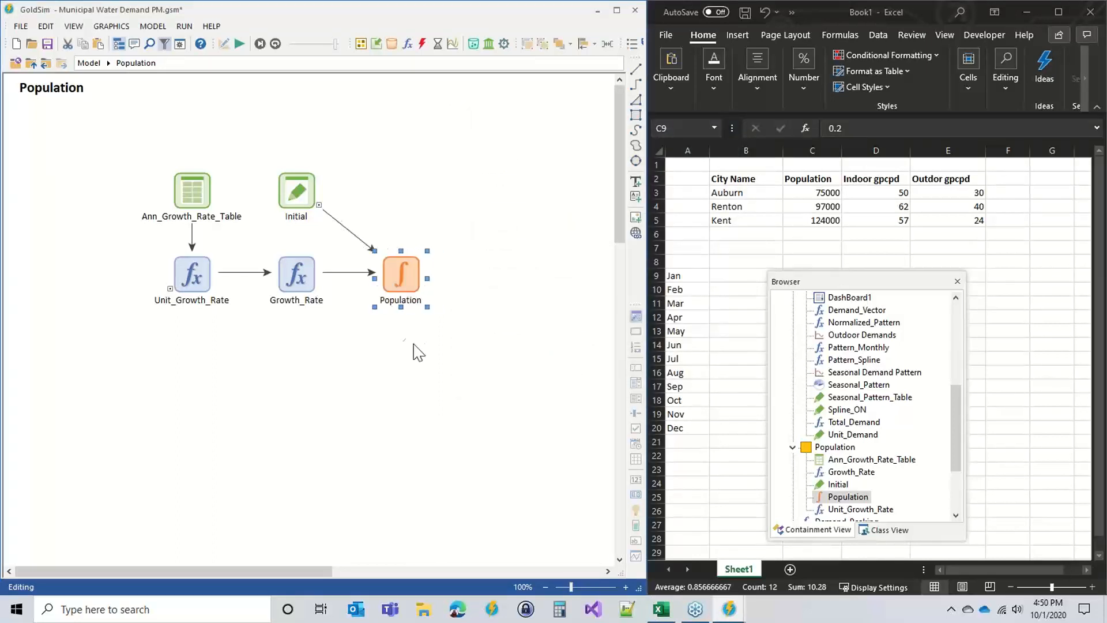
pyautogui.moveTo(296, 190); pyautogui.dragTo(657, 133)
# Rename the Population integrator as Current and shift all the container's elements closer to the Population title
pyautogui.doubleClick(402, 275)
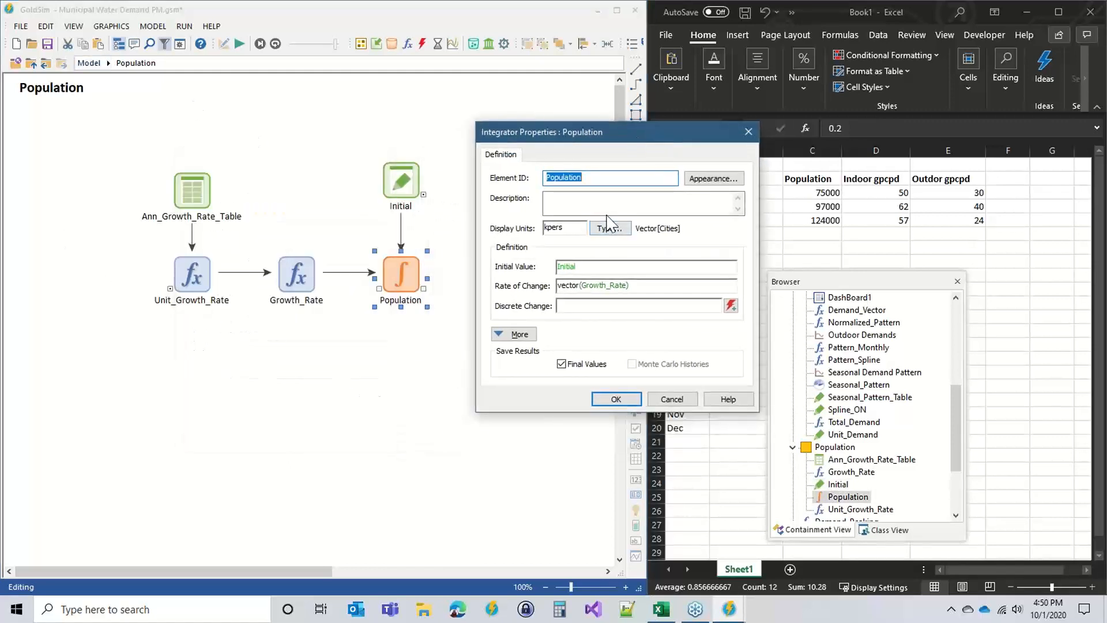
pyautogui.write('Current')
pyautogui.click(614, 399)
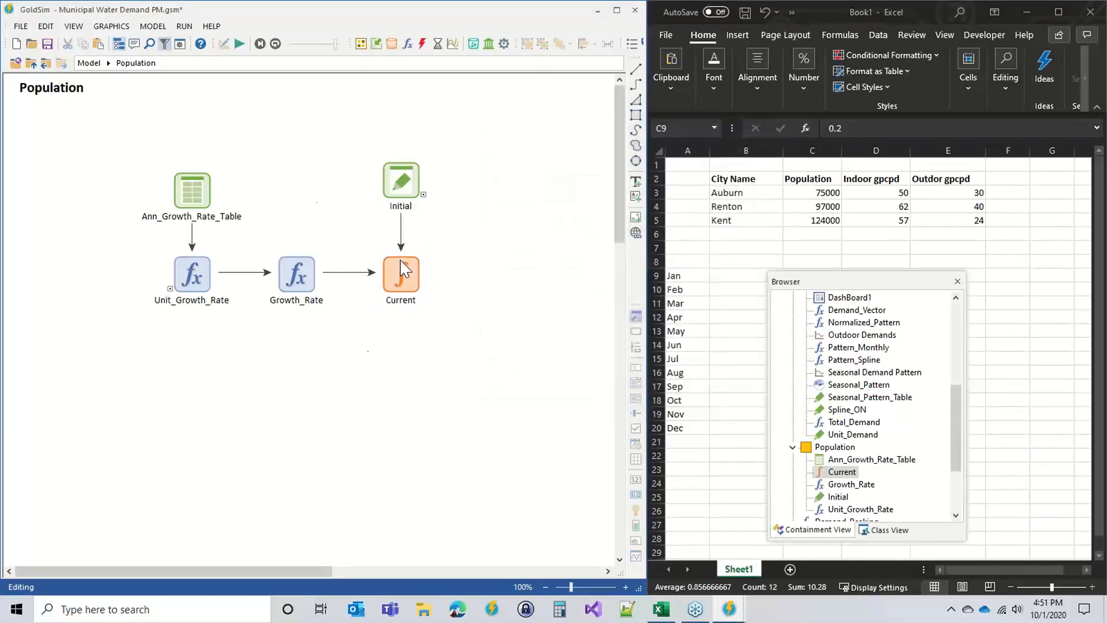
pyautogui.moveTo(507, 346); pyautogui.dragTo(111, 125)
pyautogui.moveTo(185, 199); pyautogui.dragTo(81, 179)
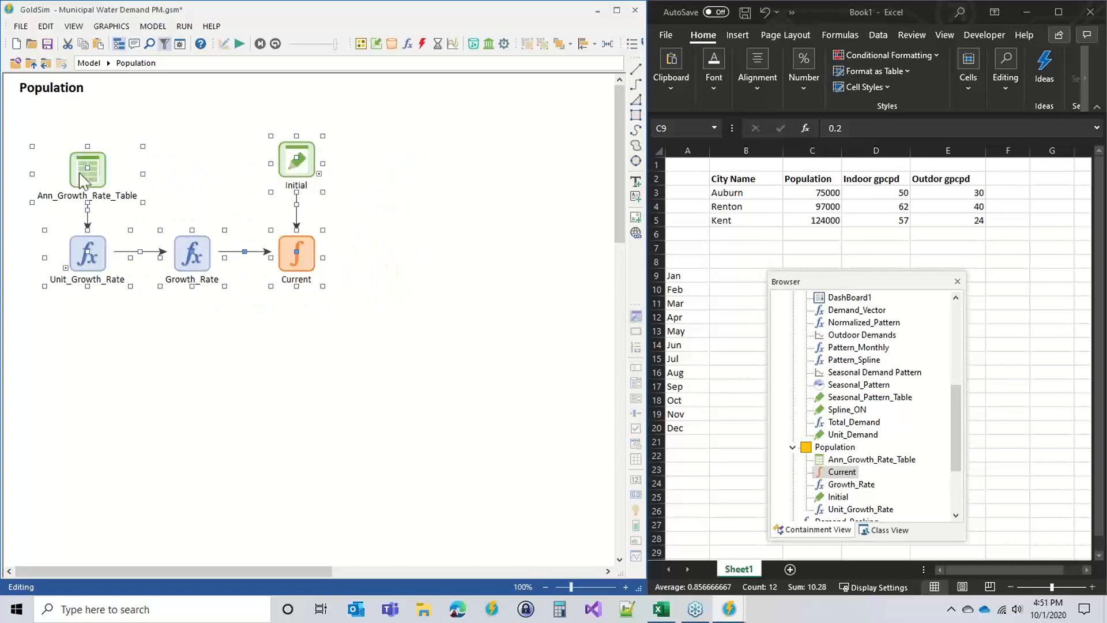
# Check the Demand_Vector equation in the Indoor_Demands container and return to the top level of the model
pyautogui.click(89, 63)
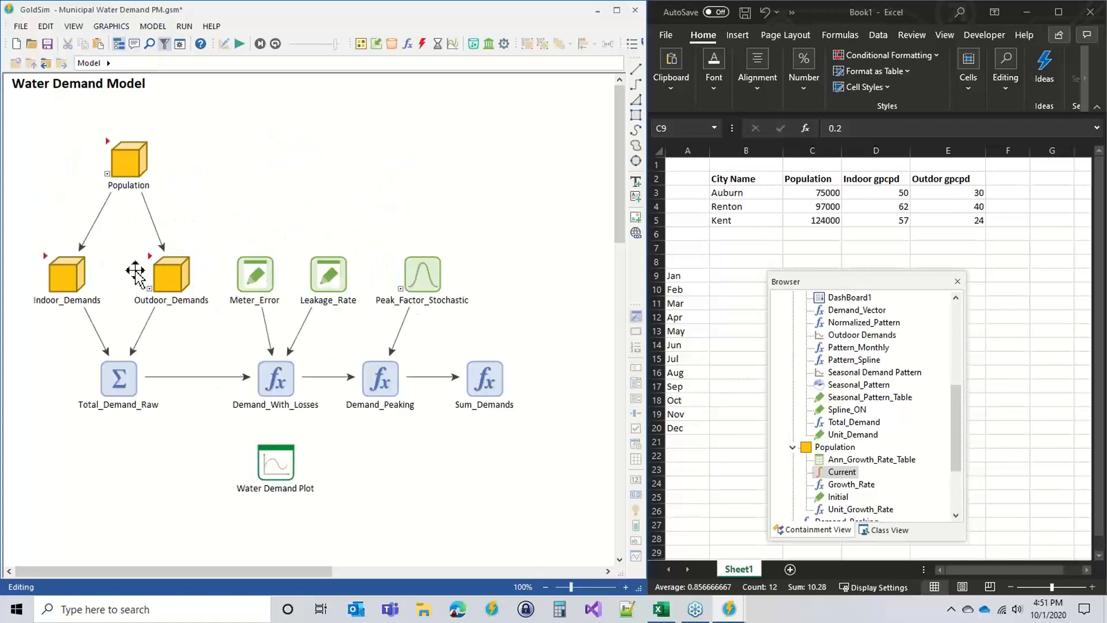
pyautogui.doubleClick(55, 268)
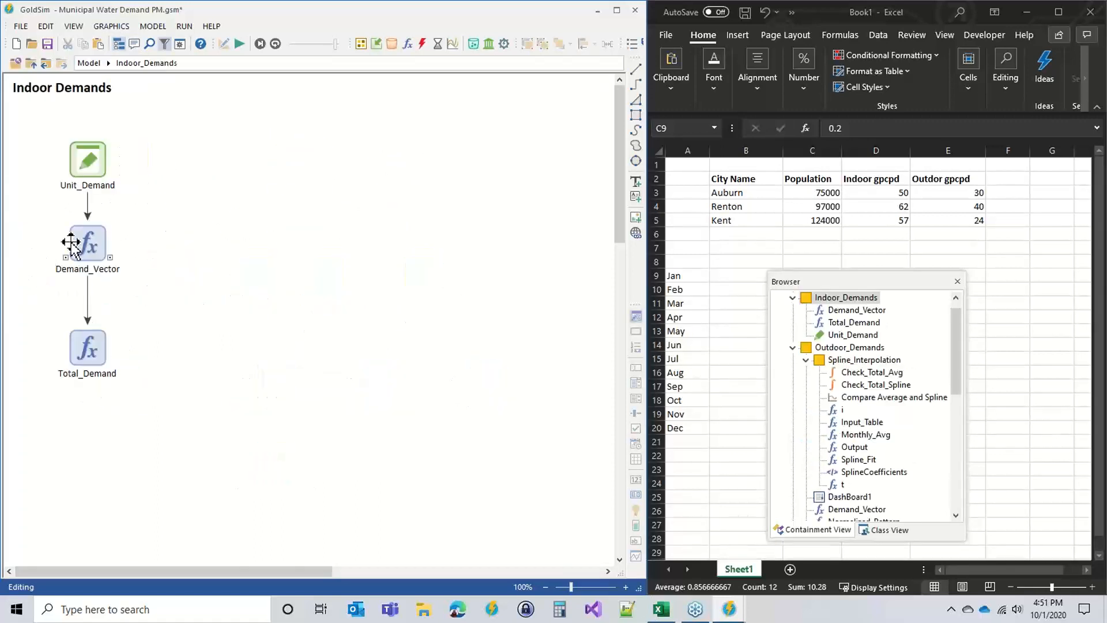
pyautogui.doubleClick(86, 241)
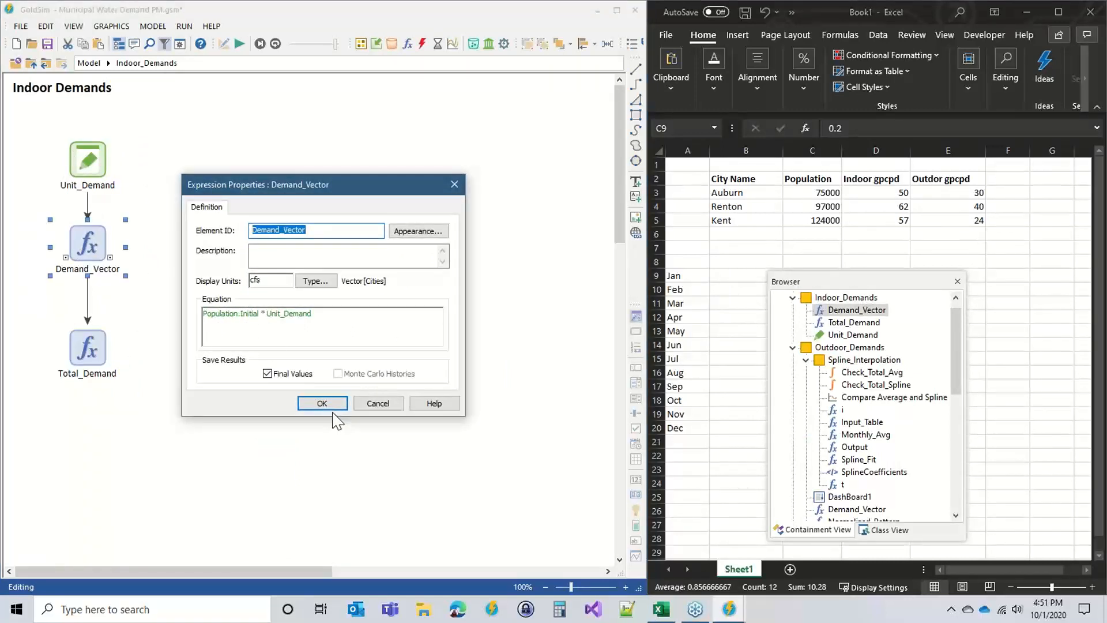
pyautogui.click(321, 403)
pyautogui.click(92, 63)
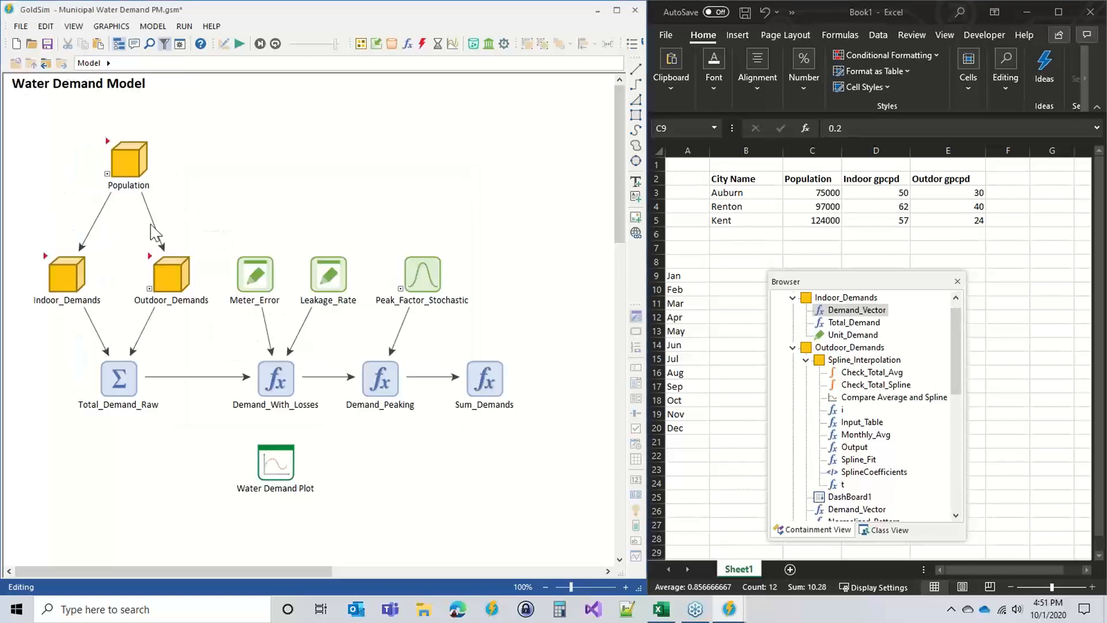
pyautogui.click(144, 176)
pyautogui.moveTo(154, 181)
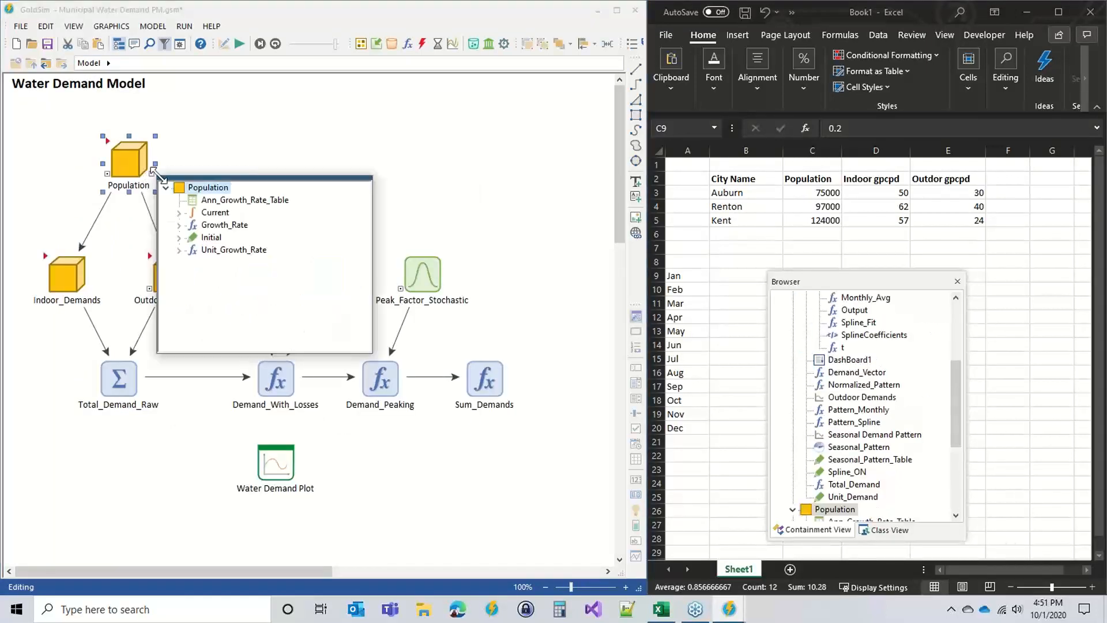
pyautogui.click(178, 212)
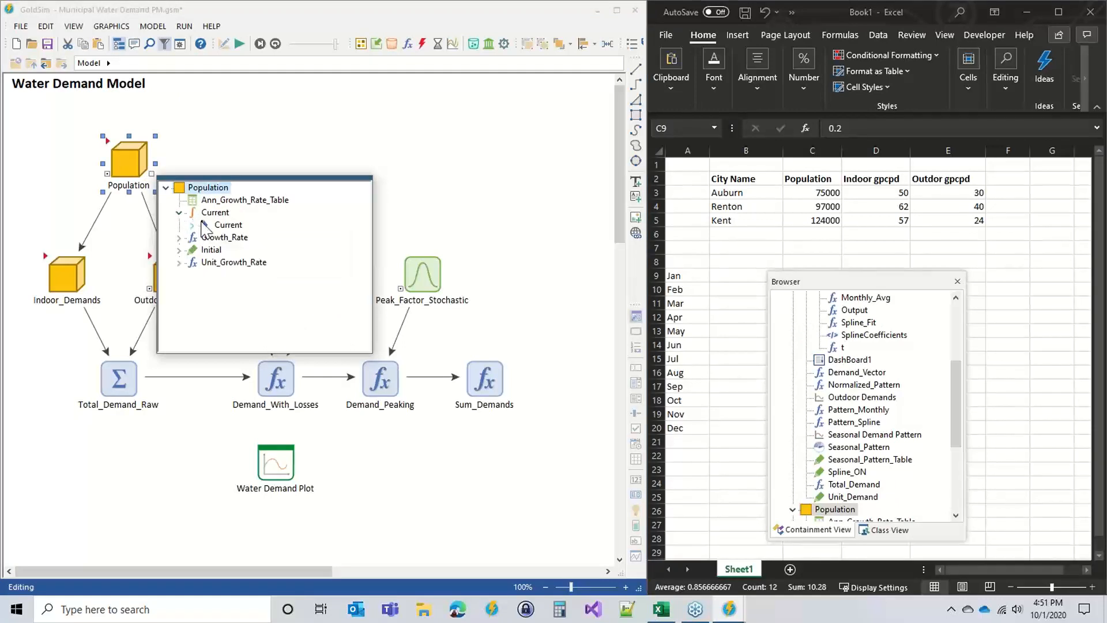
pyautogui.rightClick(218, 225)
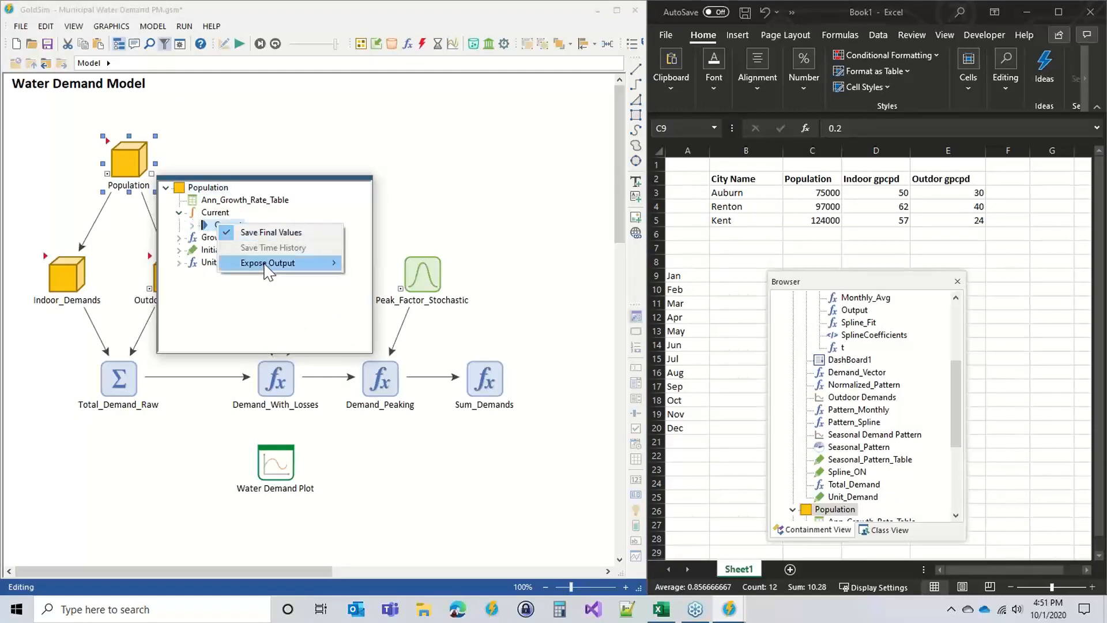
pyautogui.moveTo(332, 264)
pyautogui.click(372, 126)
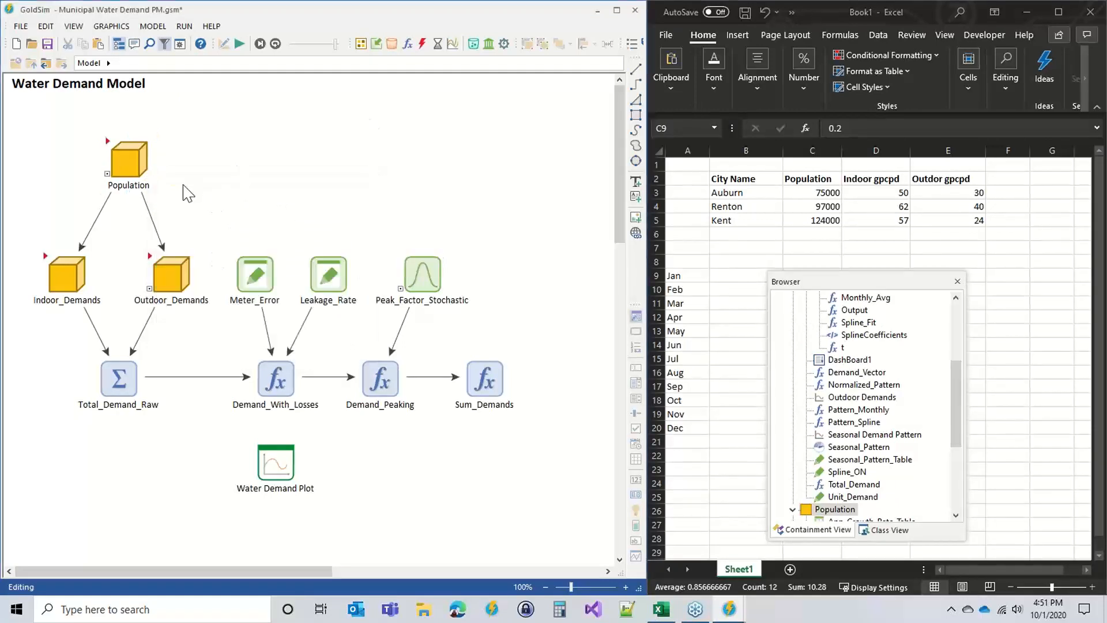
# Expose the Current output on the Population container and check the container's list of exposed outputs
pyautogui.moveTo(149, 173)
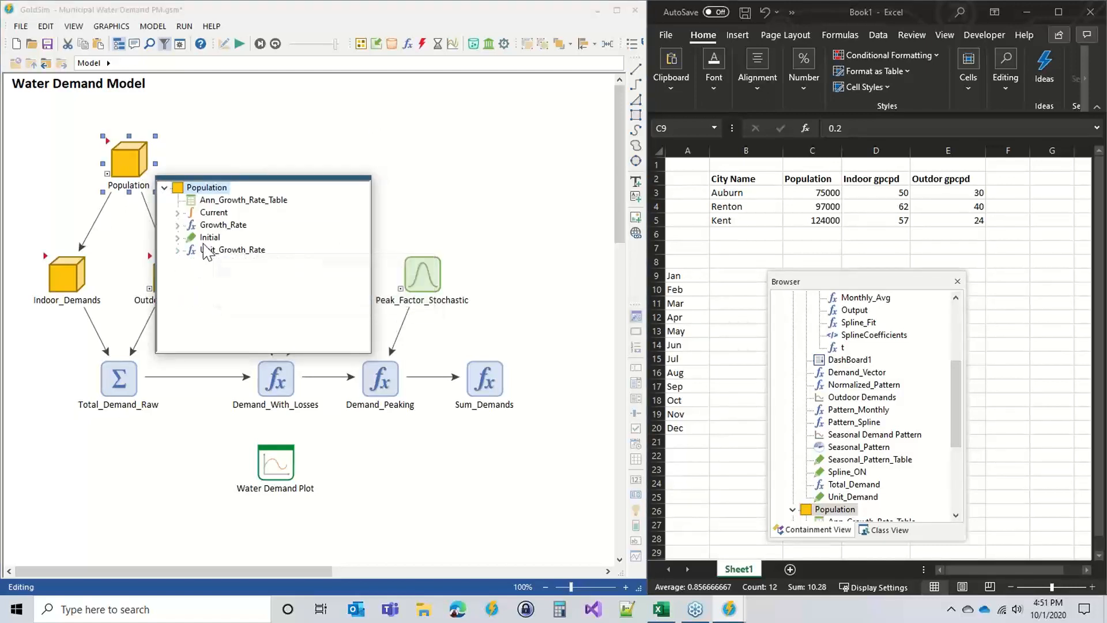
pyautogui.click(177, 212)
pyautogui.click(226, 224)
pyautogui.rightClick(210, 225)
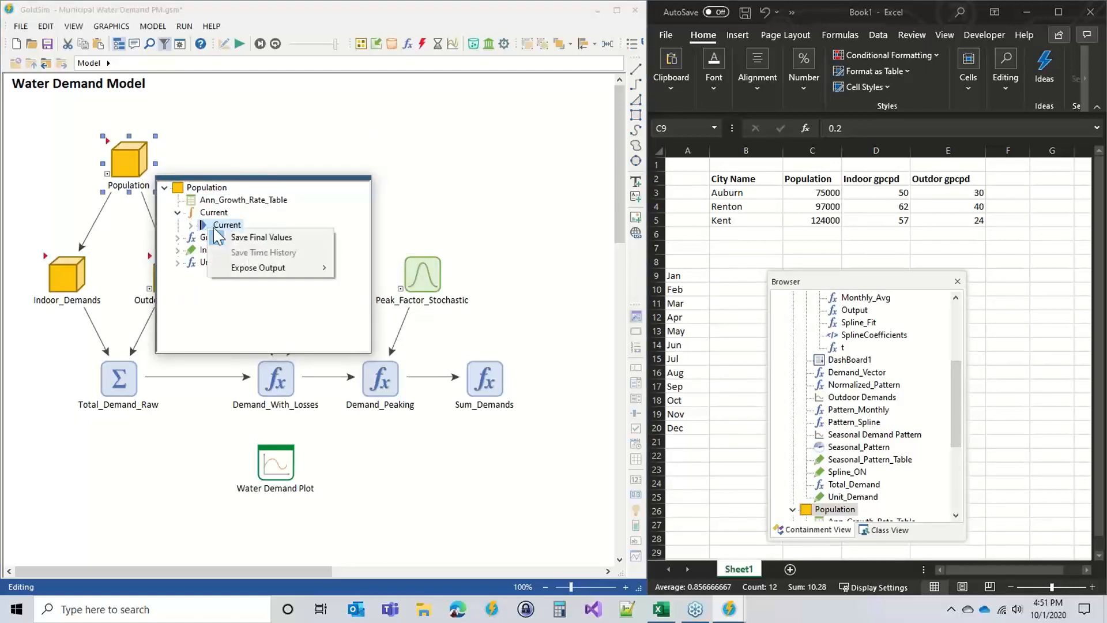
pyautogui.moveTo(311, 268)
pyautogui.click(358, 266)
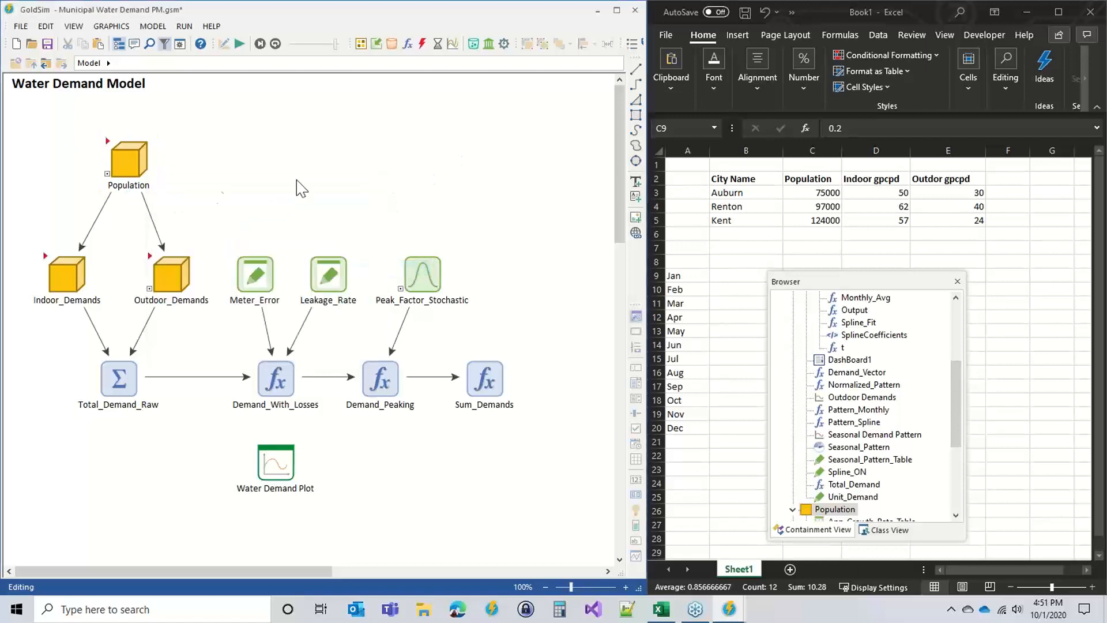
pyautogui.doubleClick(124, 148)
pyautogui.click(324, 165)
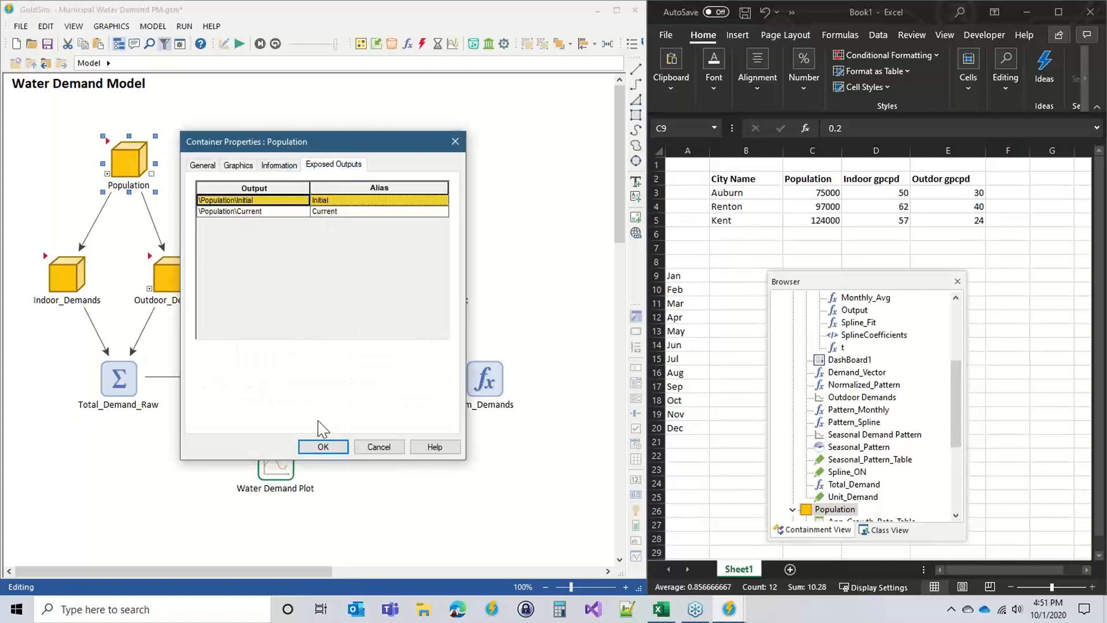
pyautogui.click(323, 447)
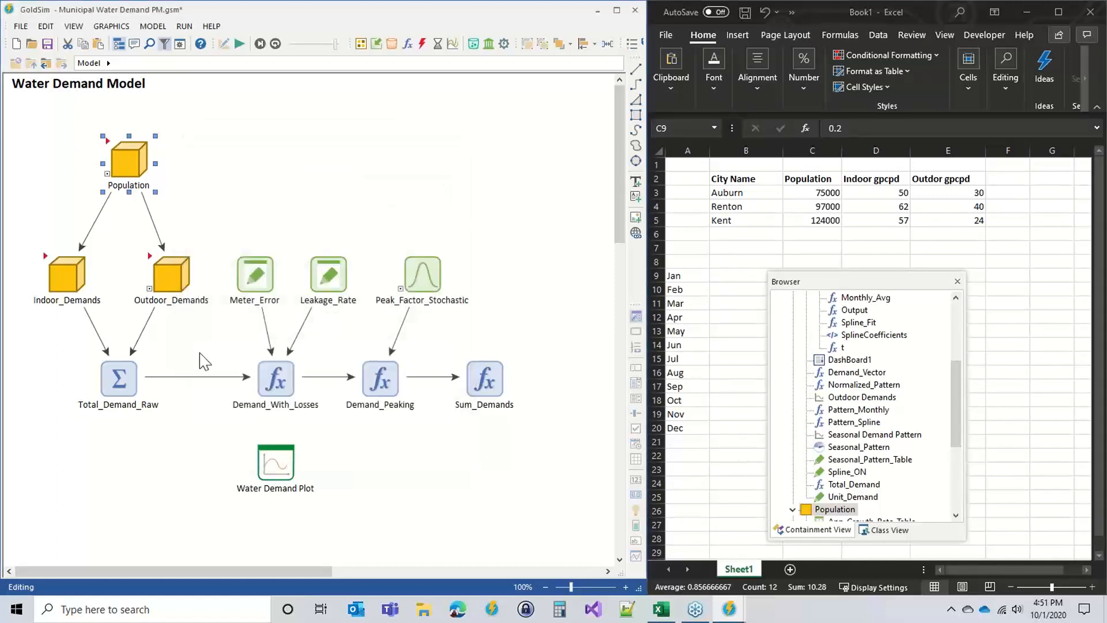
# Change the equation of Demand_Vector in Indoor_Demands to Population.Current * Unit_Demand
pyautogui.doubleClick(51, 261)
pyautogui.doubleClick(82, 227)
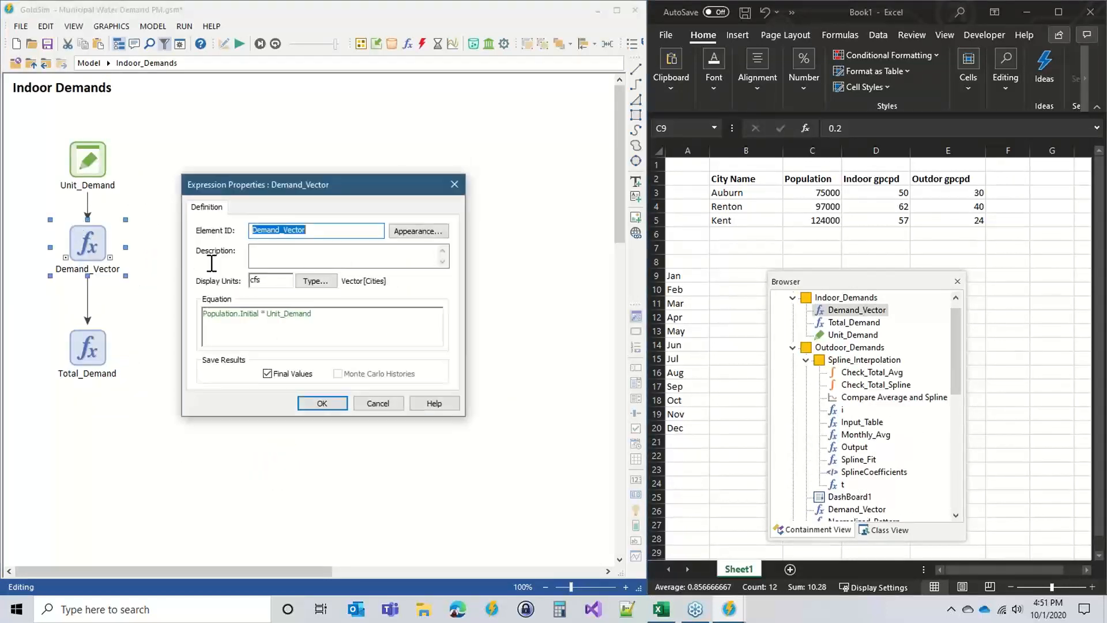
pyautogui.click(244, 314)
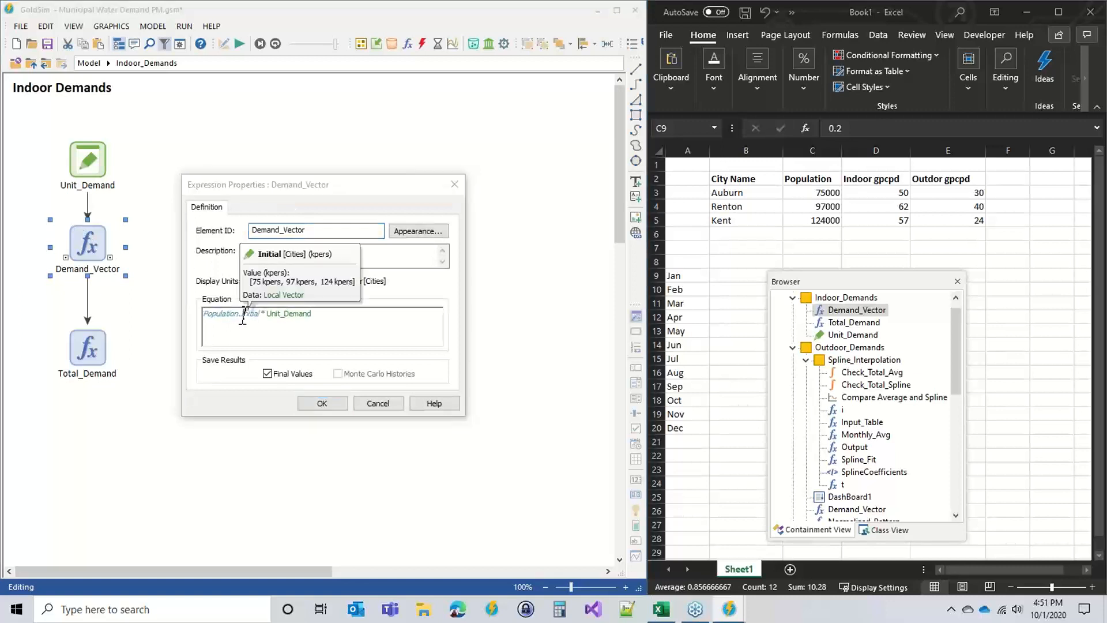
pyautogui.doubleClick(251, 313)
pyautogui.write('Current')
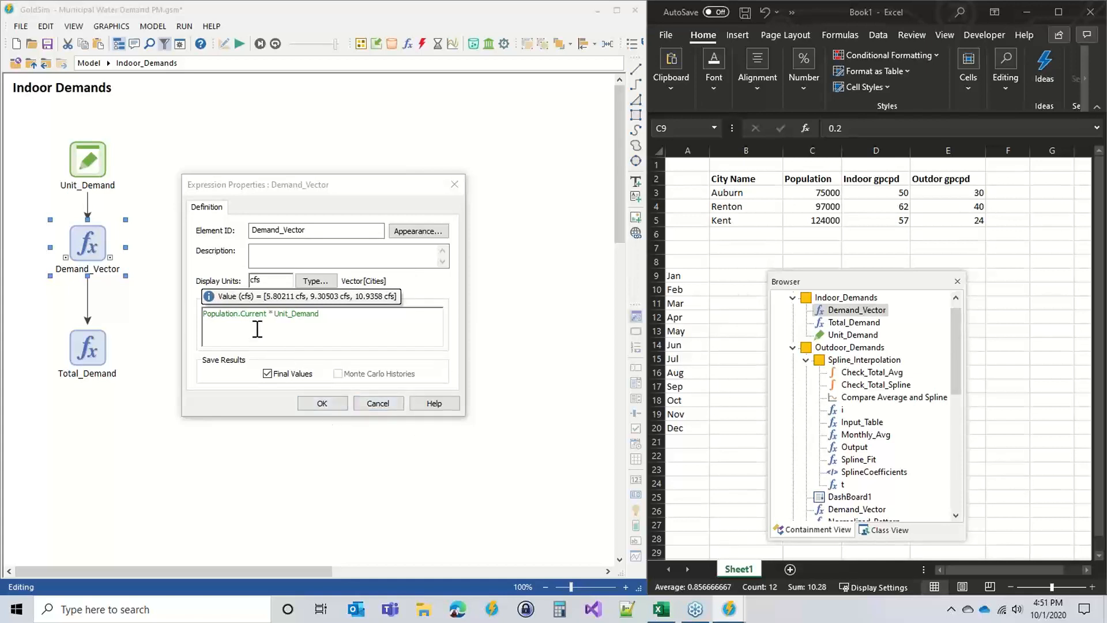
pyautogui.click(318, 404)
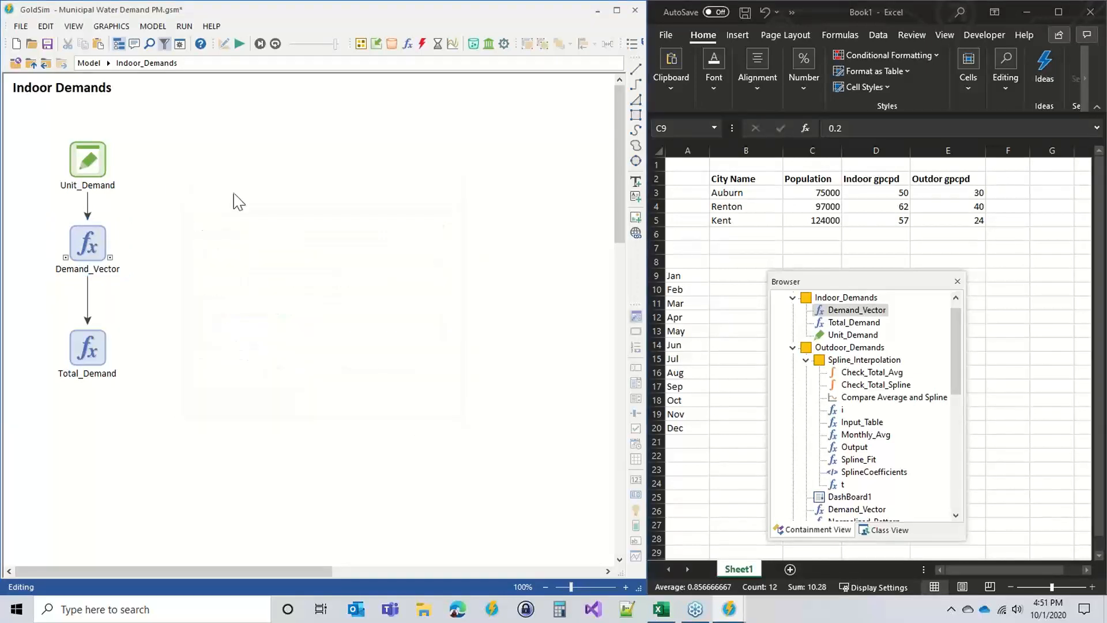
# Change the equation of Demand_Vector in Outdoor_Demands to Population.Current * Unit_Demand * Seasonal_Pattern
pyautogui.click(107, 63)
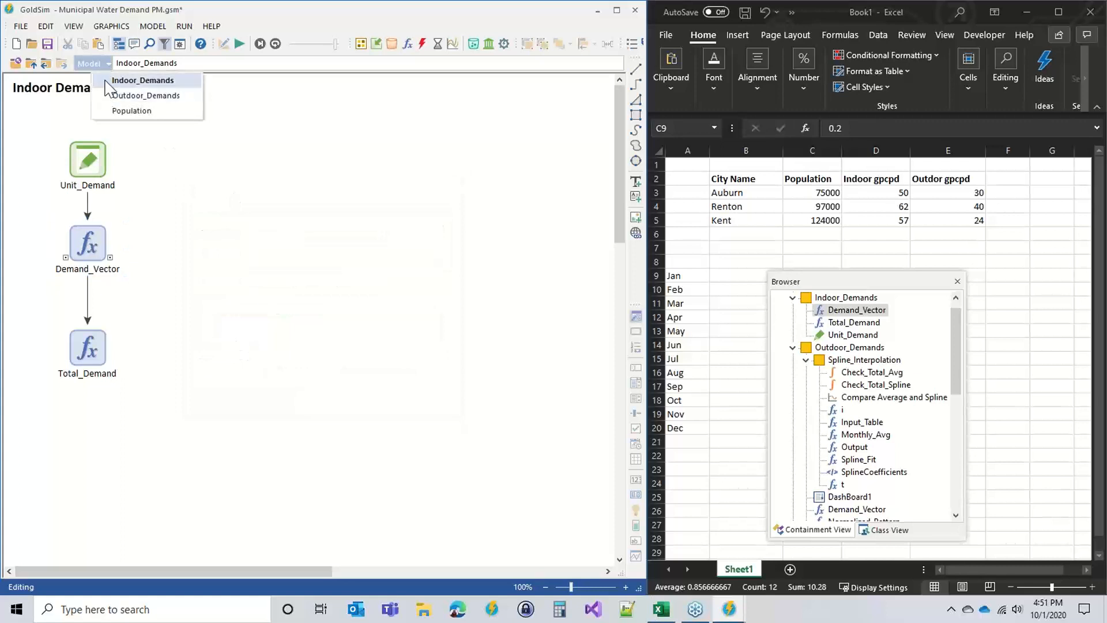
pyautogui.click(133, 96)
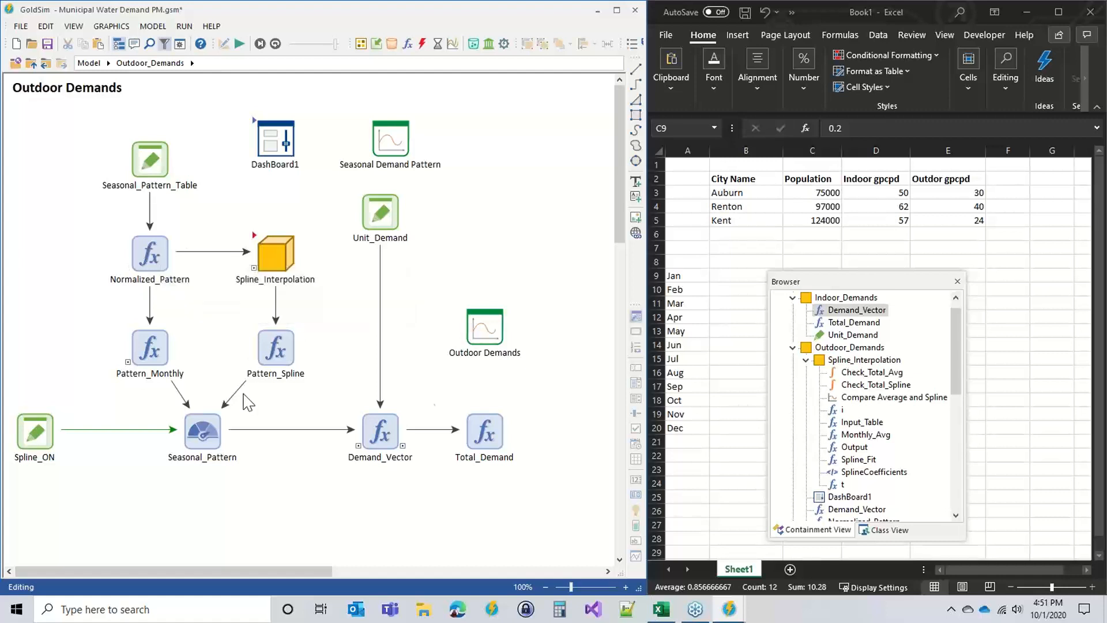
pyautogui.doubleClick(381, 432)
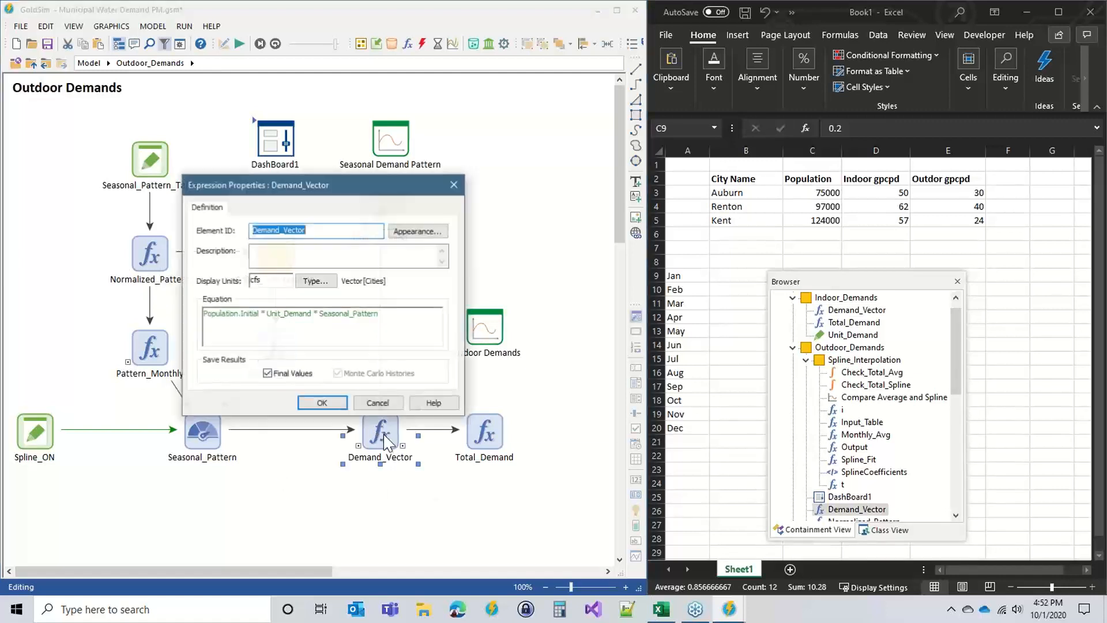
pyautogui.click(246, 317)
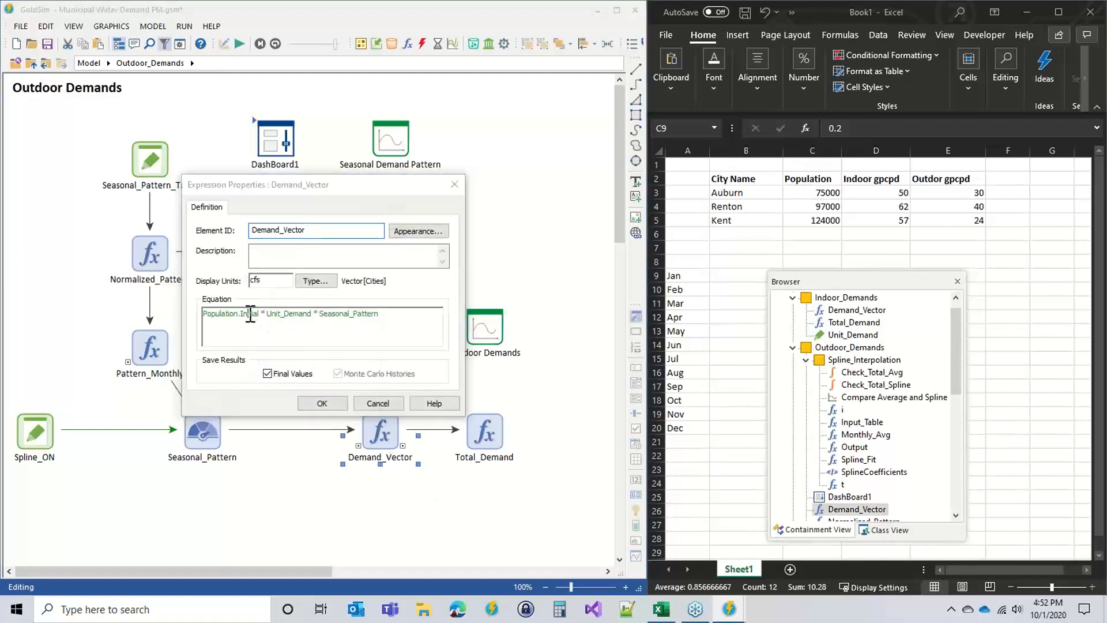
pyautogui.write('Current')
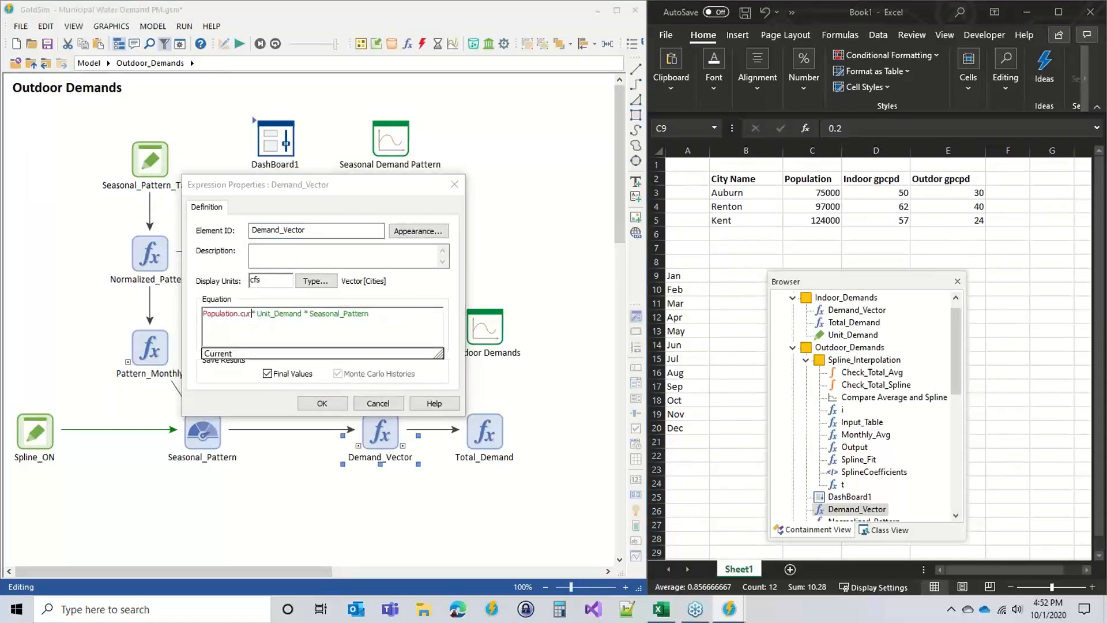
pyautogui.click(324, 404)
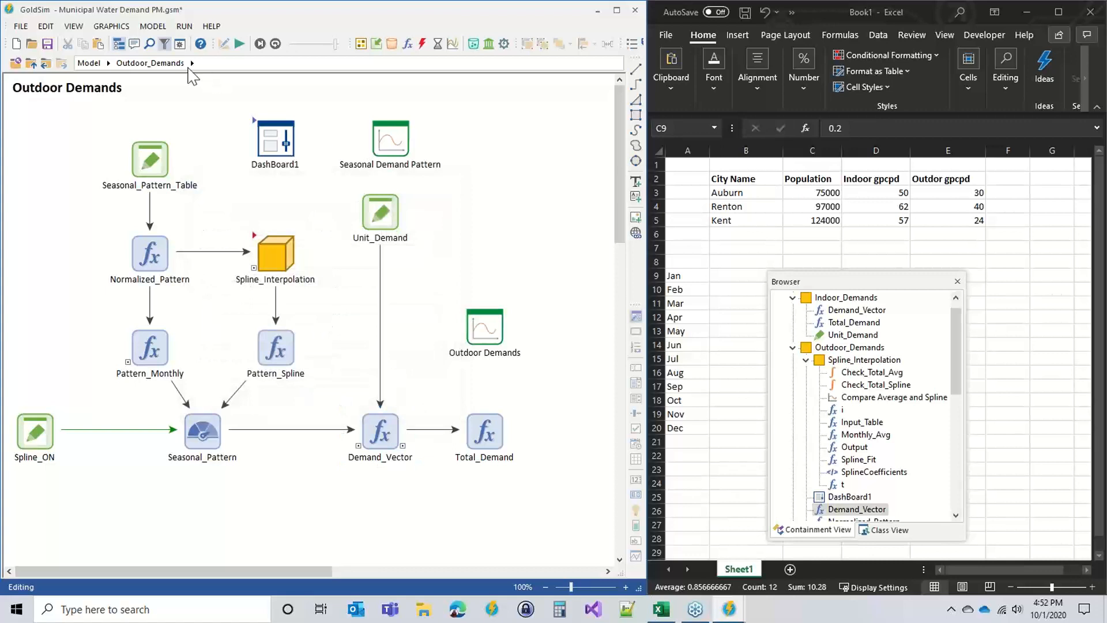
# Try to run the model from its top level and open the Growth_Rate element for editing
pyautogui.click(94, 63)
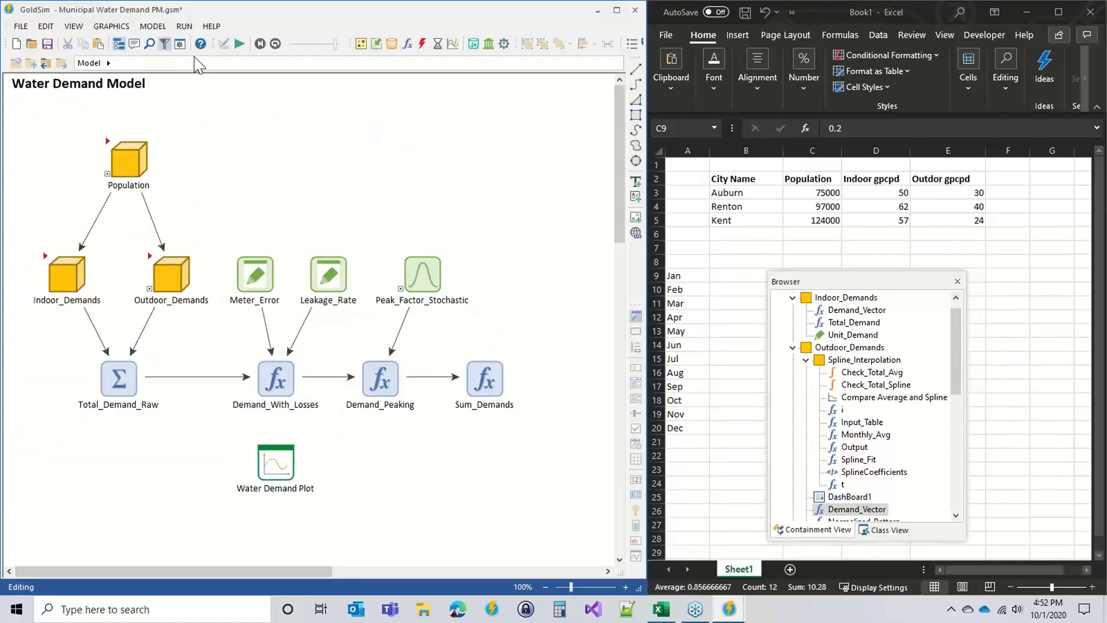
pyautogui.click(239, 44)
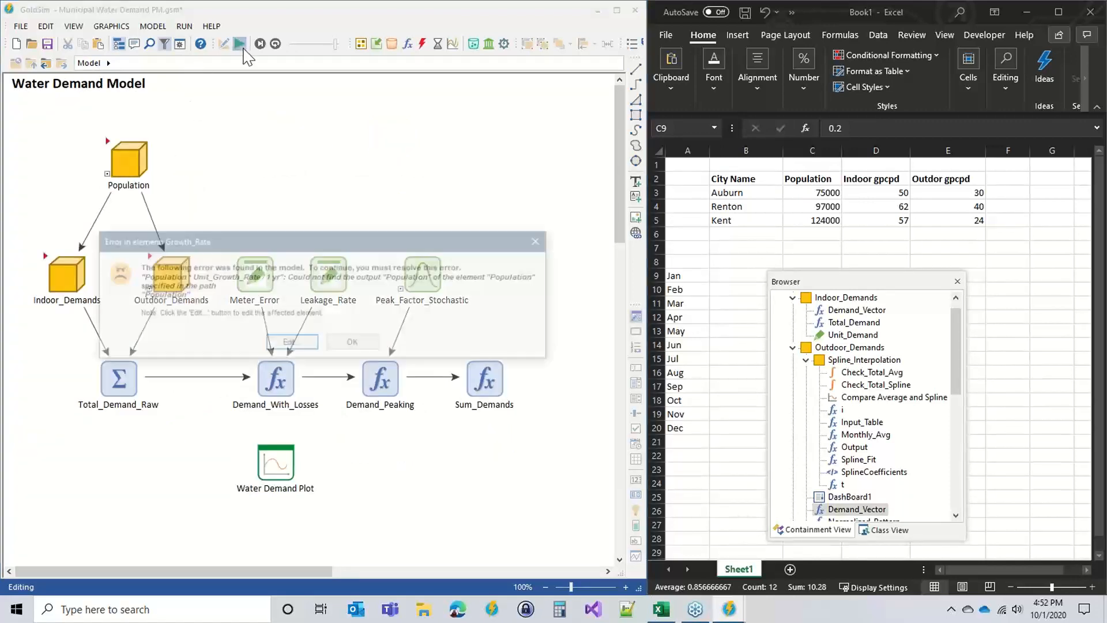
pyautogui.click(292, 344)
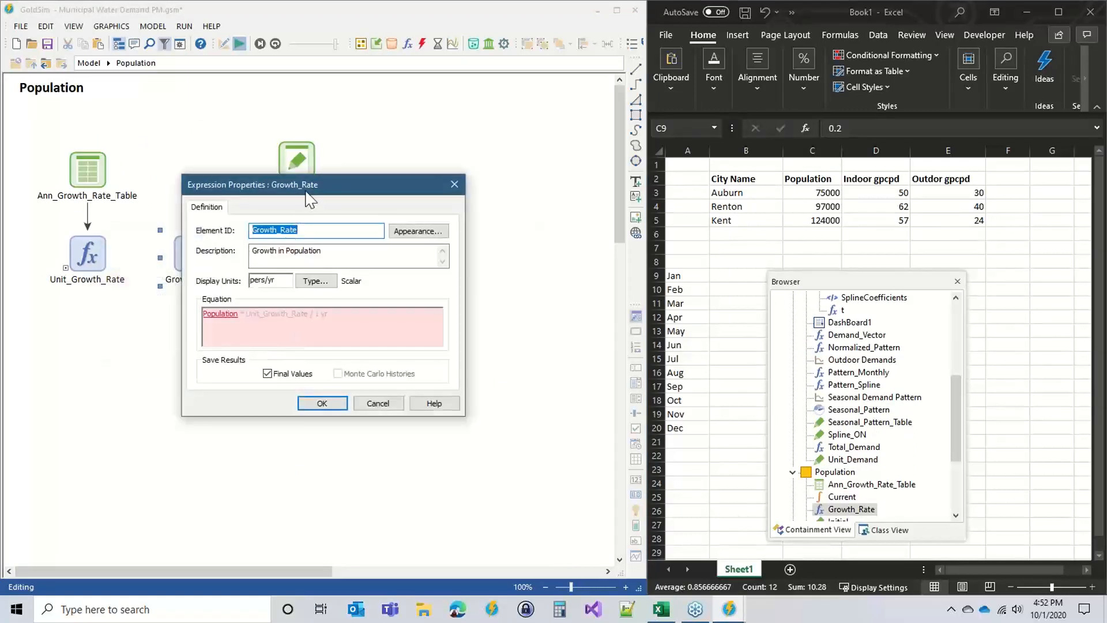
# Change the output type of Growth_Rate to a vector with Cities as its row labels
pyautogui.moveTo(318, 196); pyautogui.dragTo(448, 148)
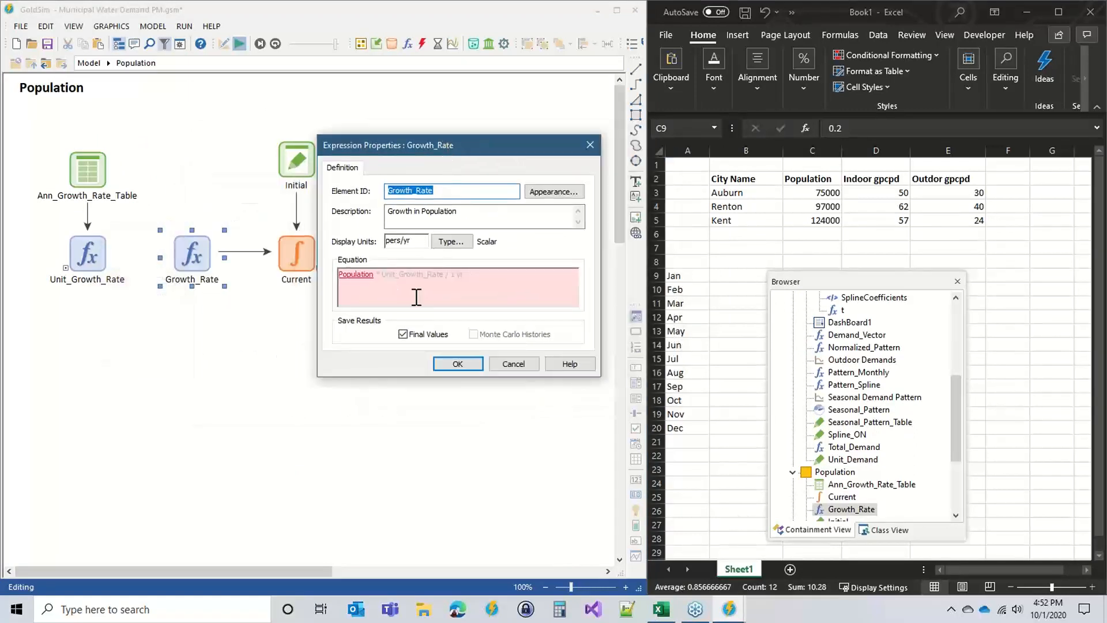
pyautogui.moveTo(423, 299)
pyautogui.moveTo(441, 151); pyautogui.dragTo(474, 165)
pyautogui.click(483, 255)
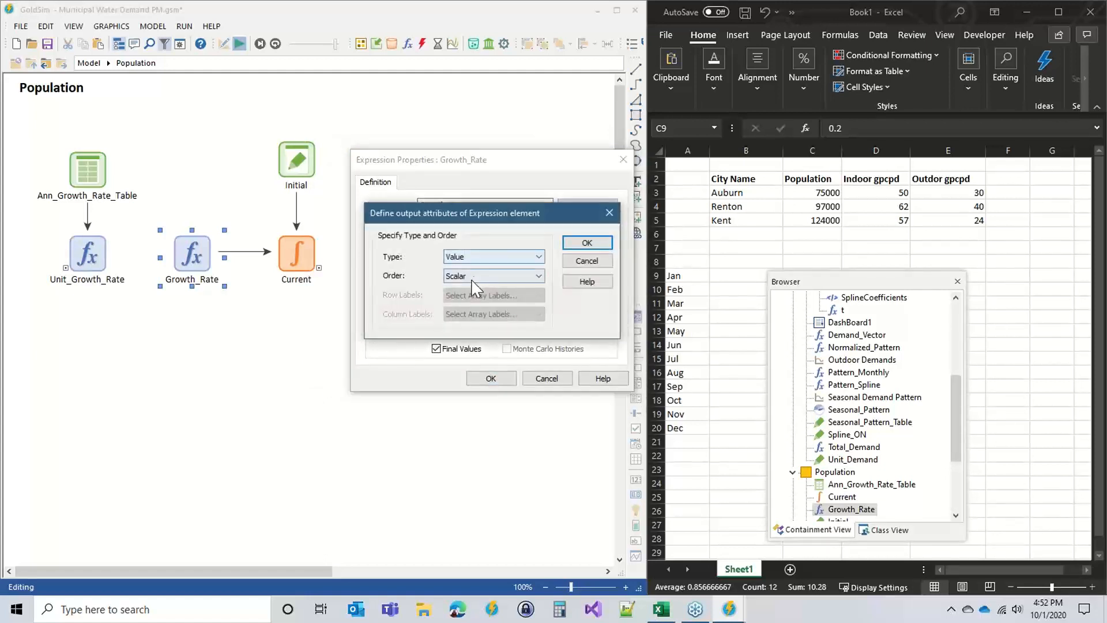
pyautogui.click(472, 277)
pyautogui.click(469, 294)
pyautogui.click(473, 296)
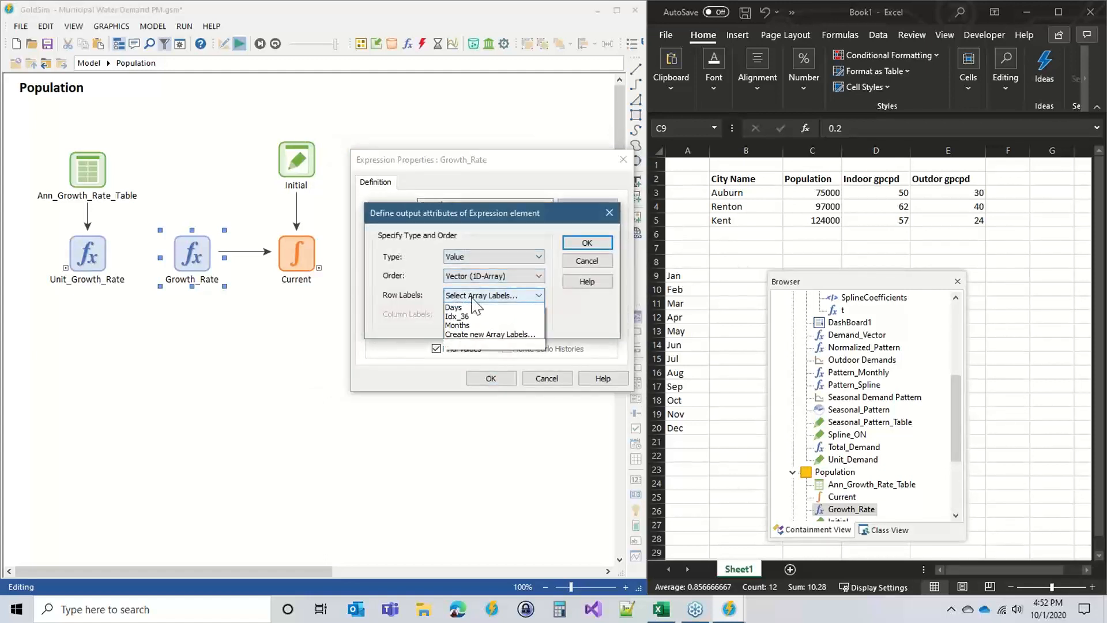
pyautogui.click(461, 325)
pyautogui.click(587, 243)
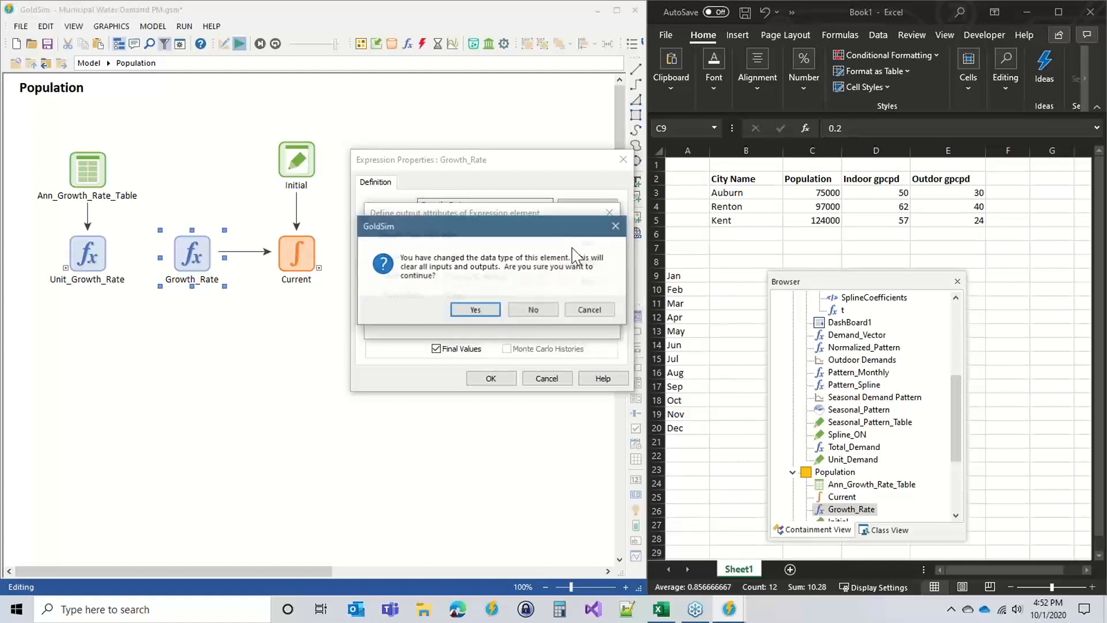
pyautogui.click(472, 310)
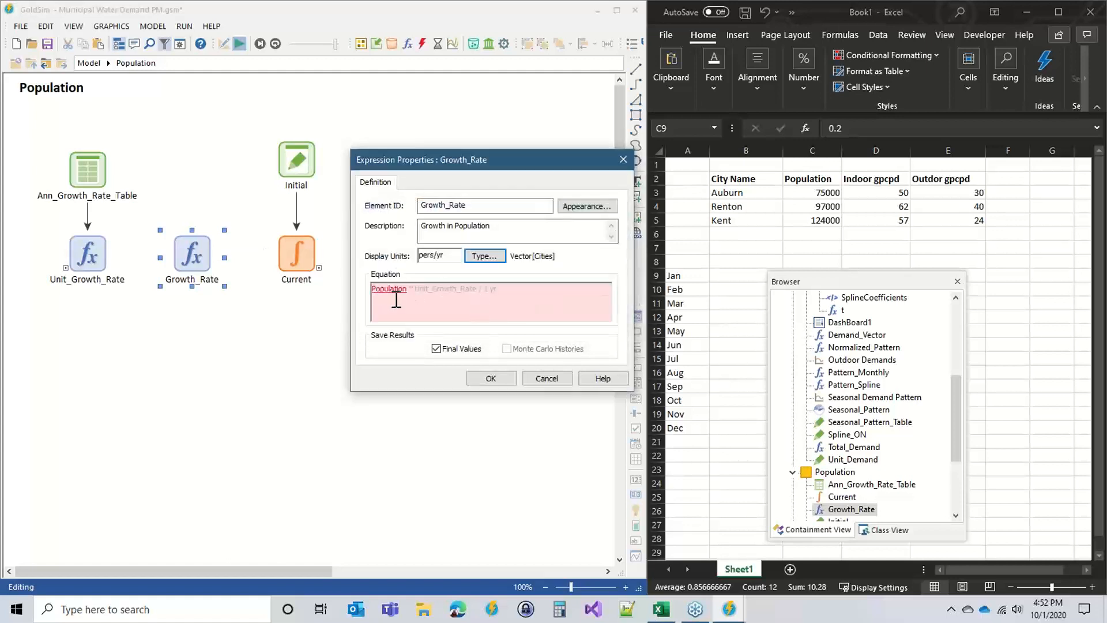
# Change the equation of Growth_Rate to Current * Unit_Growth_Rate / 1 yr
pyautogui.moveTo(387, 298)
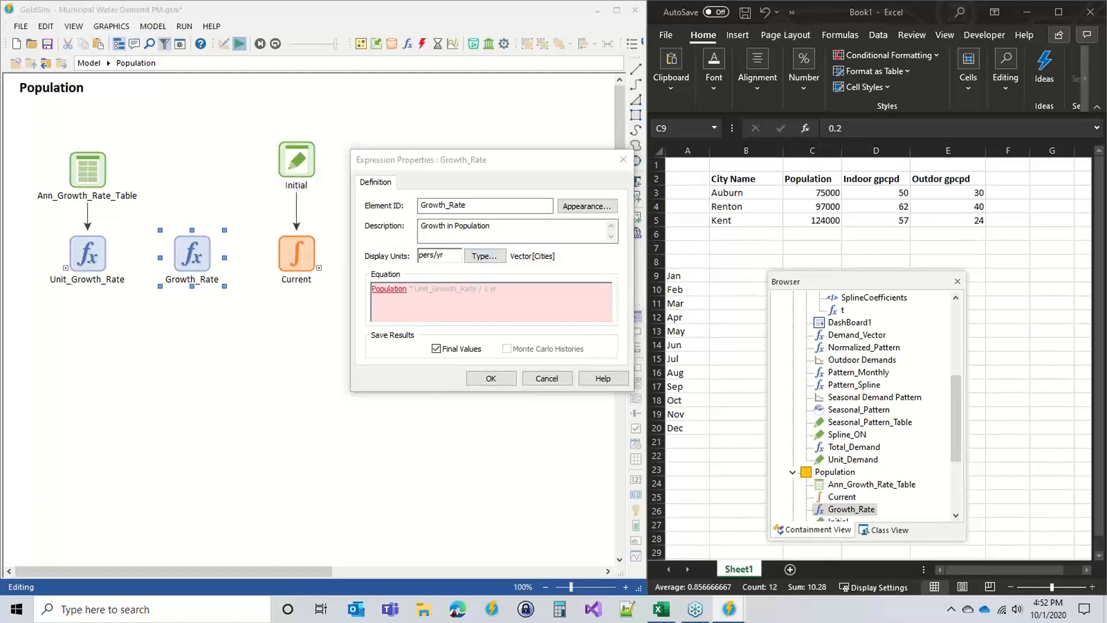
pyautogui.doubleClick(386, 289)
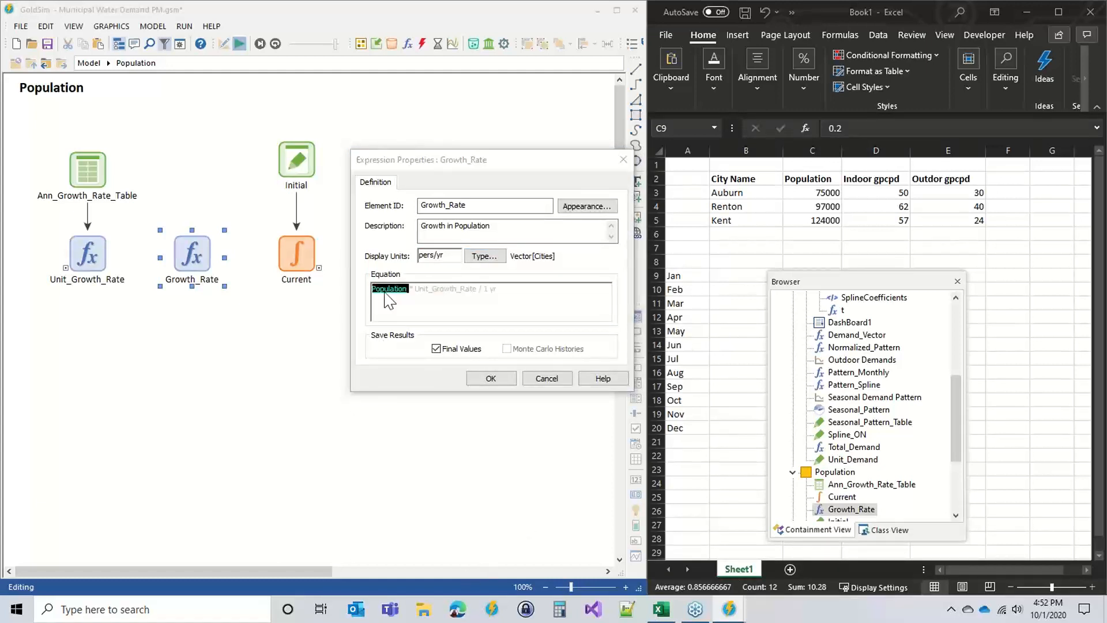
pyautogui.write('current')
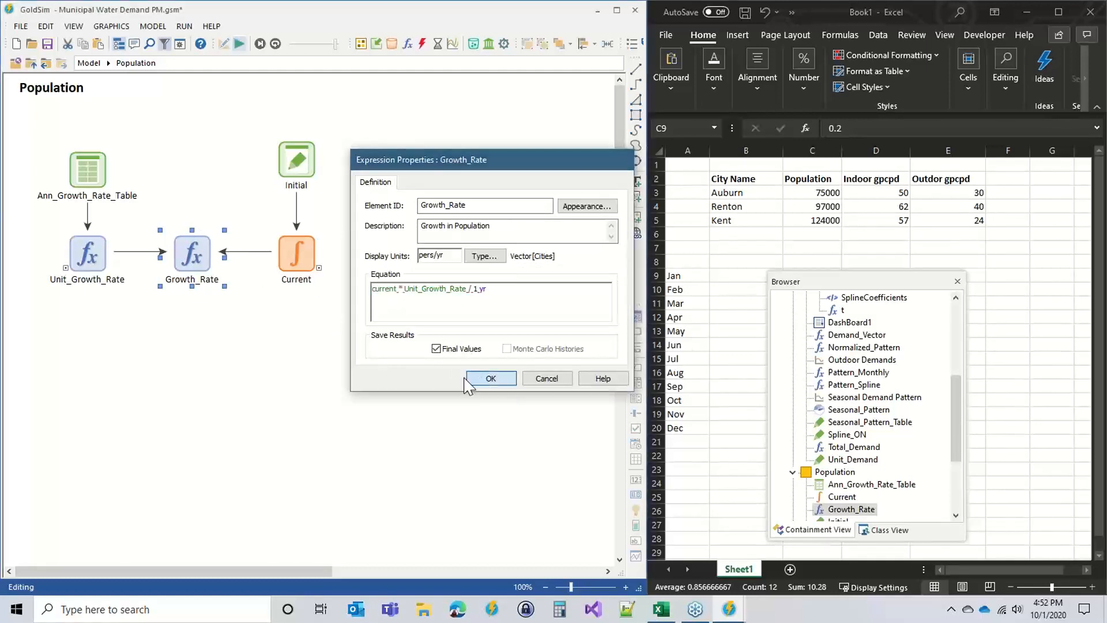
pyautogui.click(491, 378)
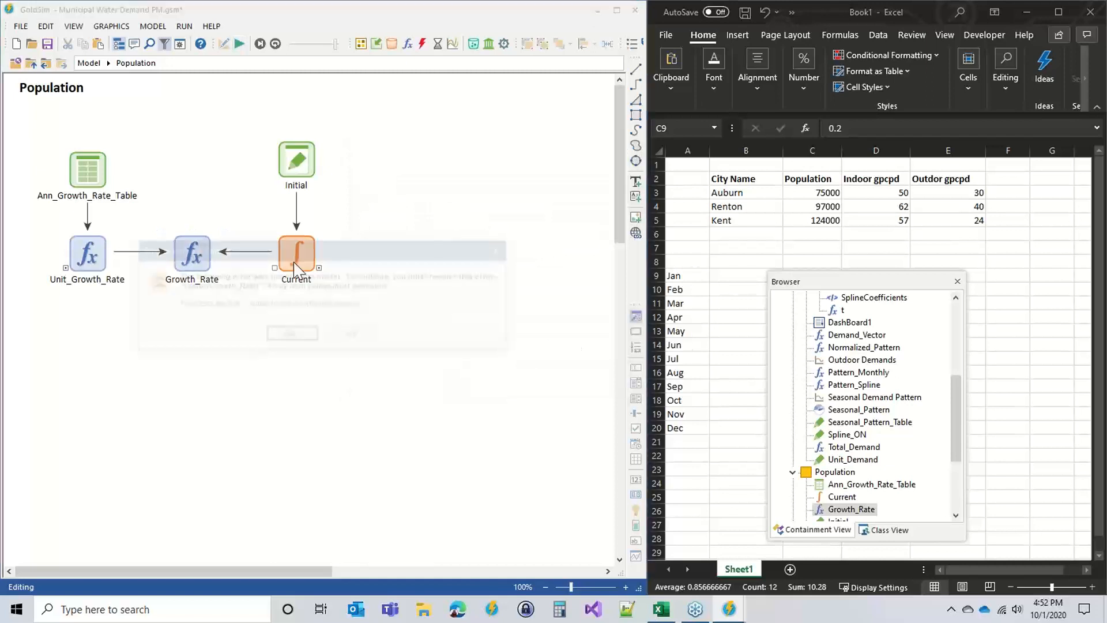
# Set the rate of change of the Current integrator to Growth_Rate without the vector function around it
pyautogui.click(274, 339)
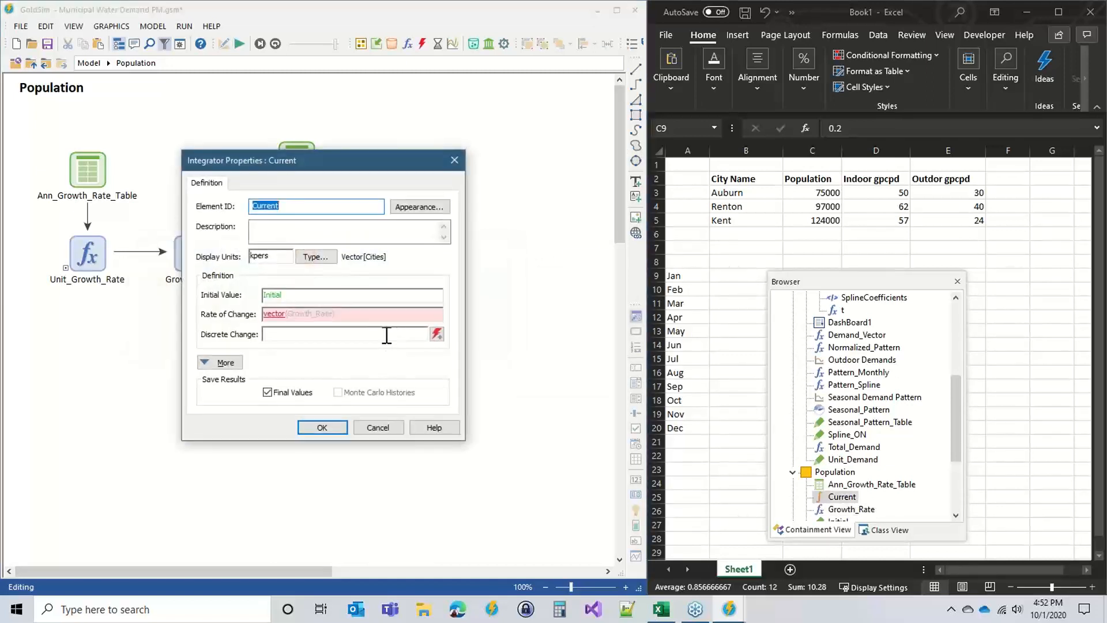
pyautogui.moveTo(315, 158); pyautogui.dragTo(490, 130)
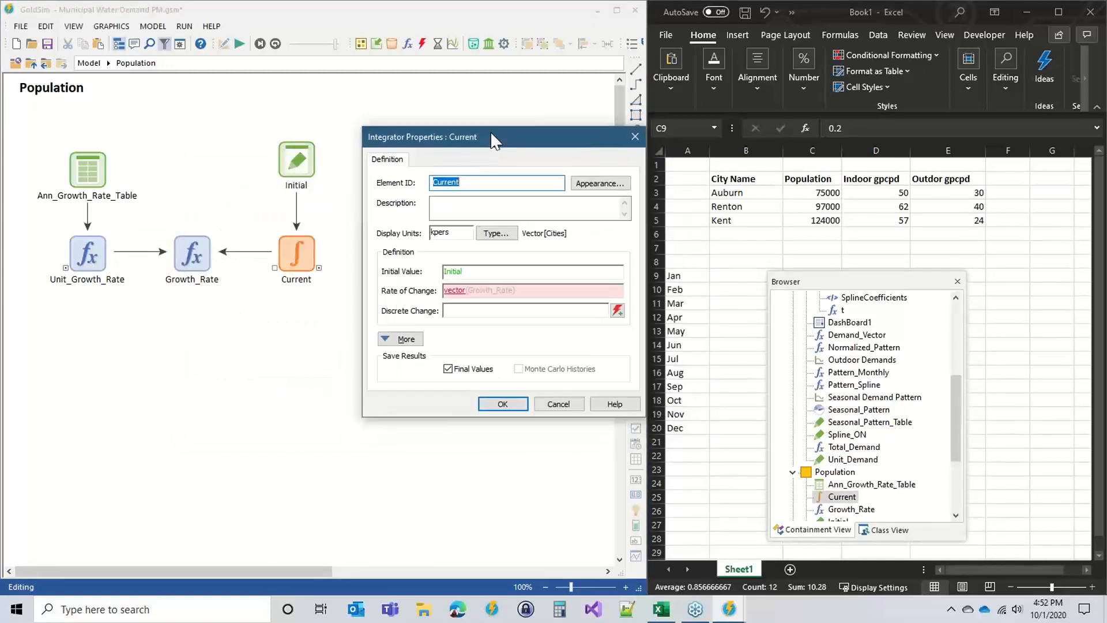
pyautogui.doubleClick(451, 285)
pyautogui.press('Delete')
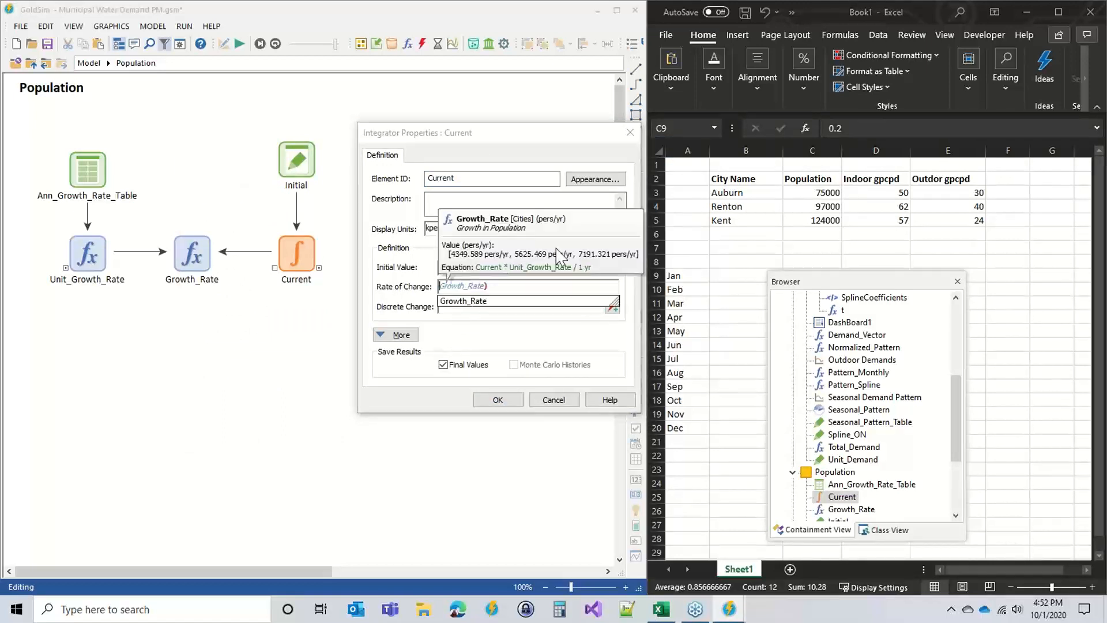
pyautogui.click(538, 286)
pyautogui.press('BackSpace')
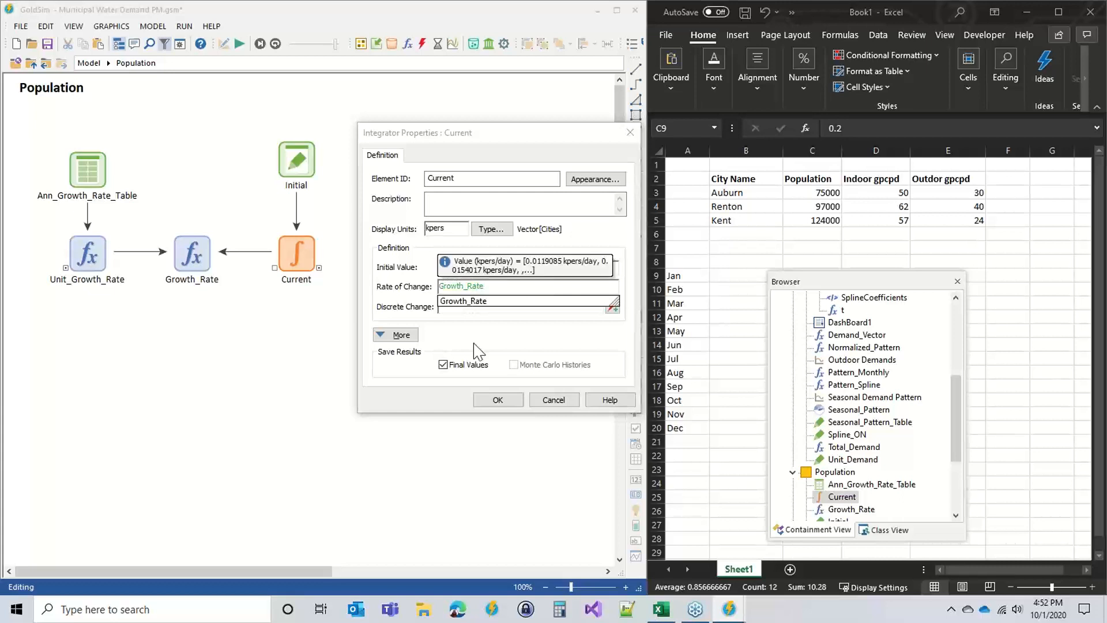
pyautogui.click(498, 400)
# Bend the two links between Growth_Rate and Current into separate curves, and check the inputs of Current
pyautogui.click(192, 253)
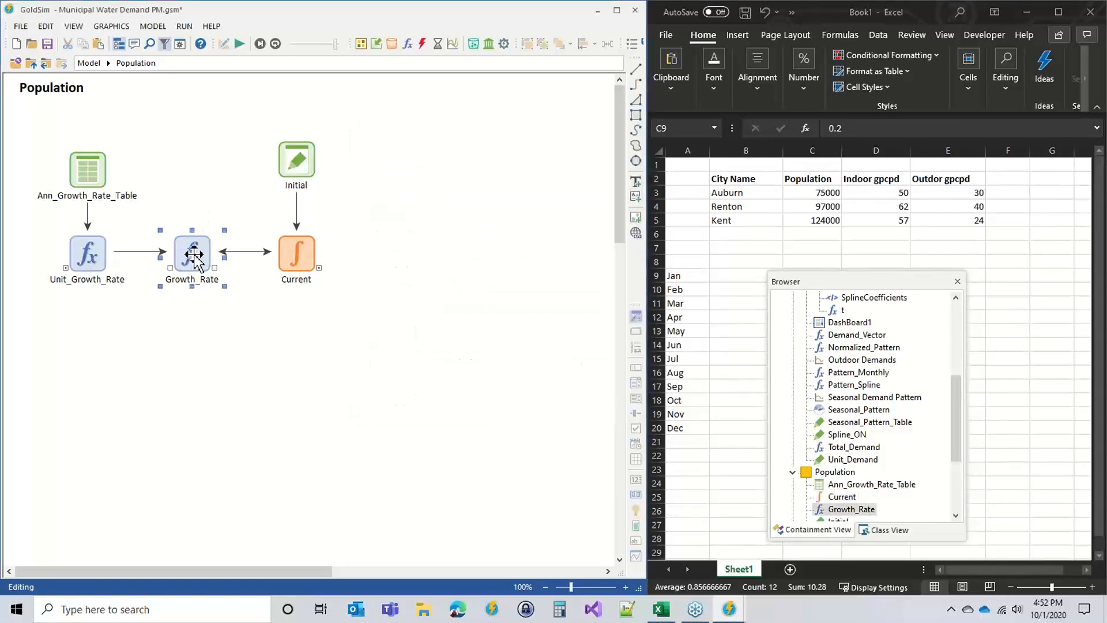
pyautogui.click(286, 249)
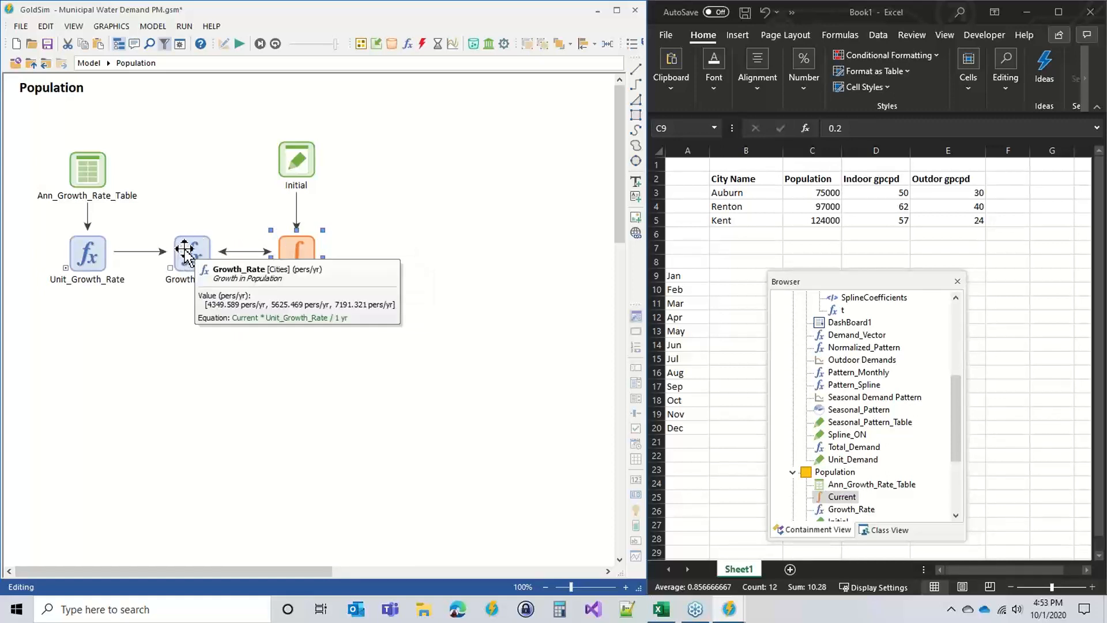
pyautogui.click(245, 250)
pyautogui.moveTo(243, 251); pyautogui.dragTo(246, 232)
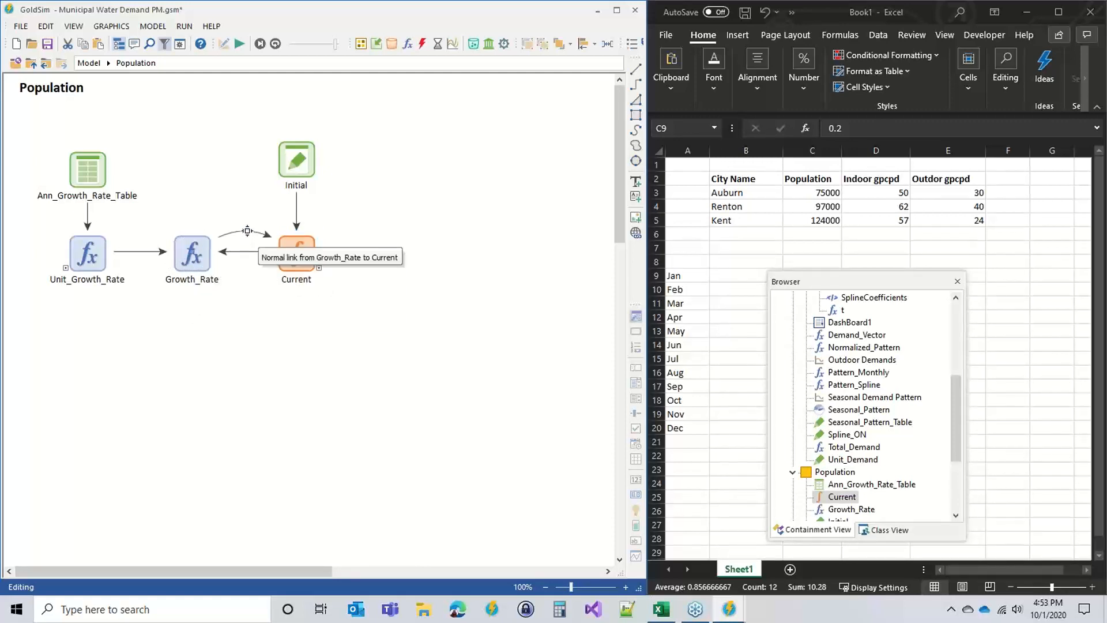
pyautogui.doubleClick(296, 252)
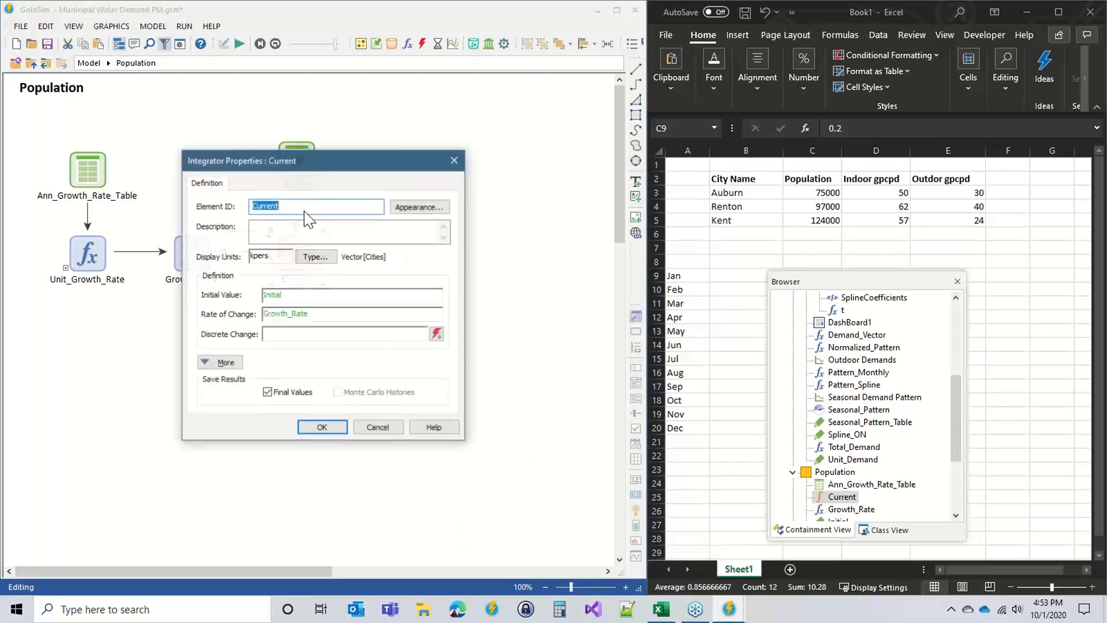
pyautogui.moveTo(321, 156); pyautogui.dragTo(477, 152)
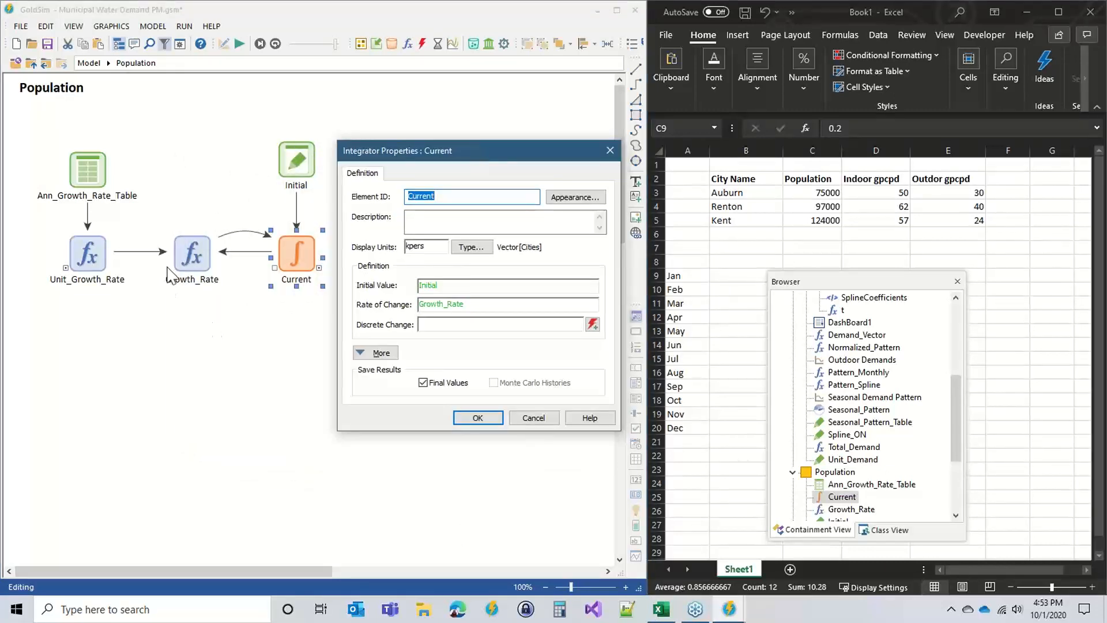
pyautogui.click(477, 417)
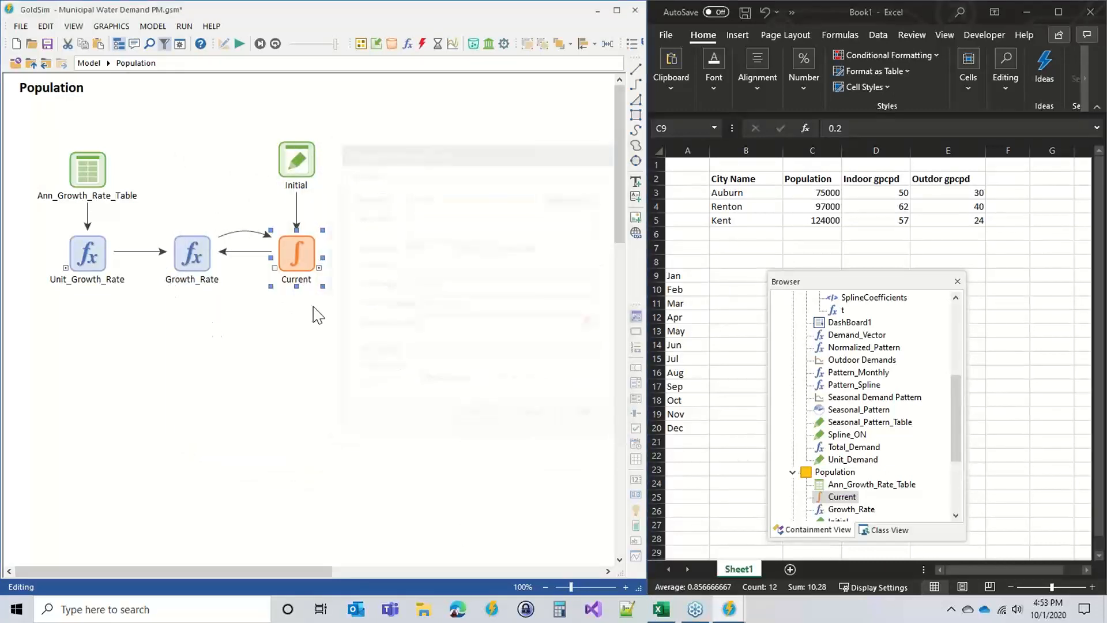
pyautogui.click(244, 252)
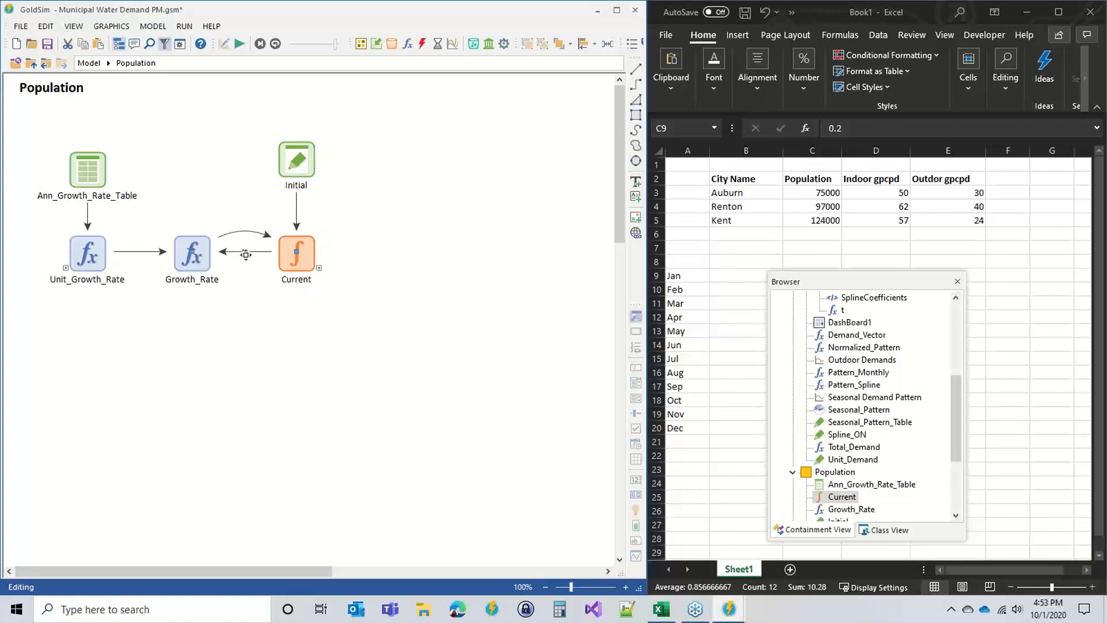
pyautogui.click(424, 436)
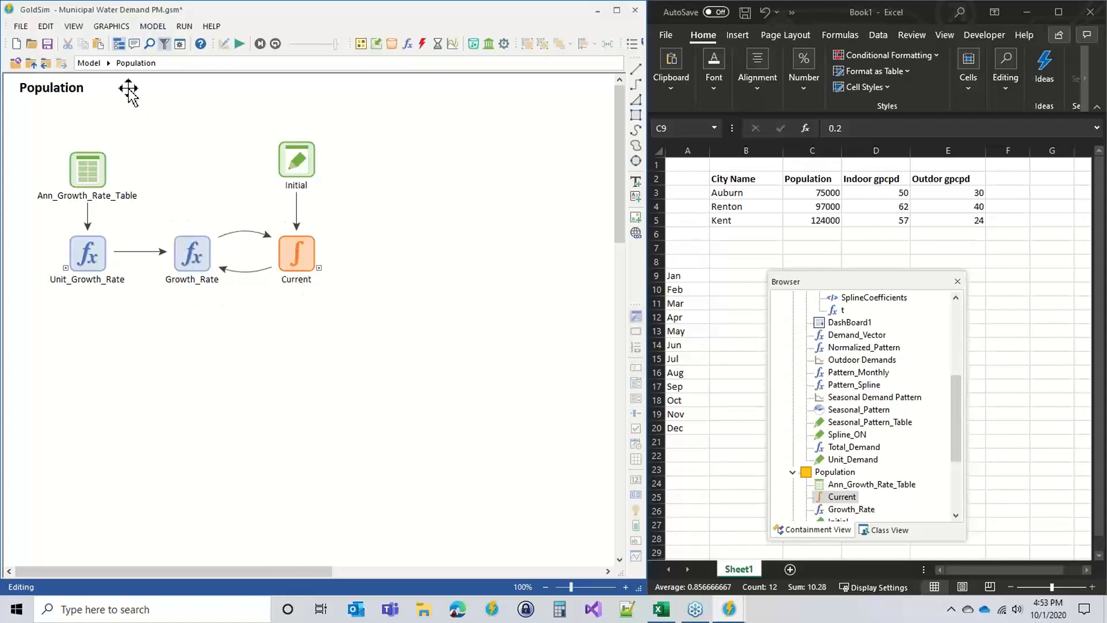
# Run the model from its top level and examine the demand curves in the Water Demand Plot
pyautogui.click(46, 65)
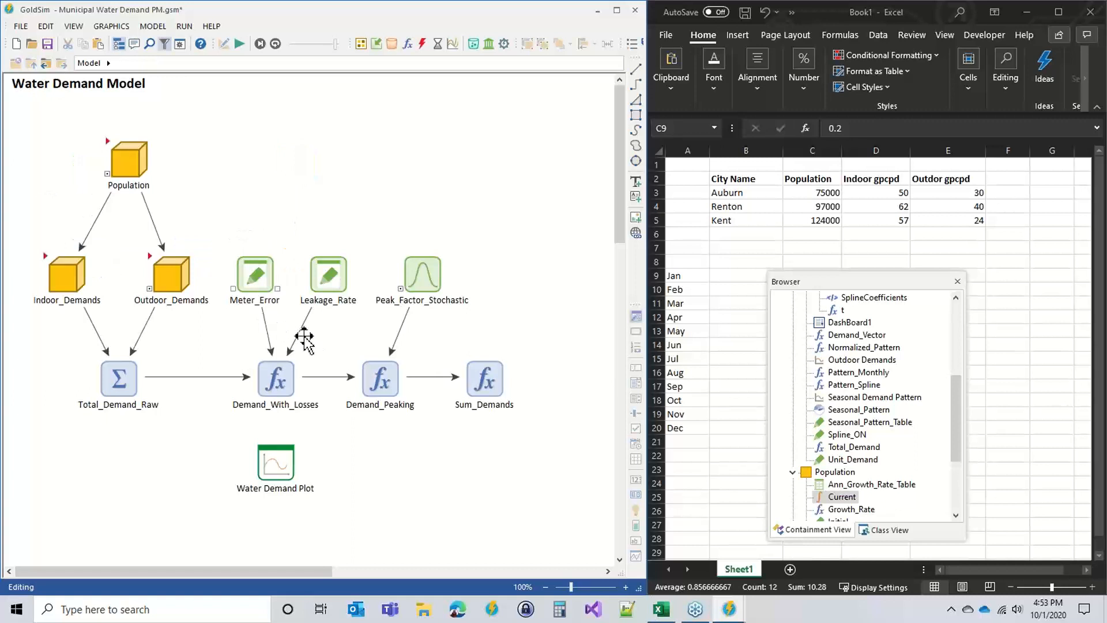
pyautogui.click(239, 44)
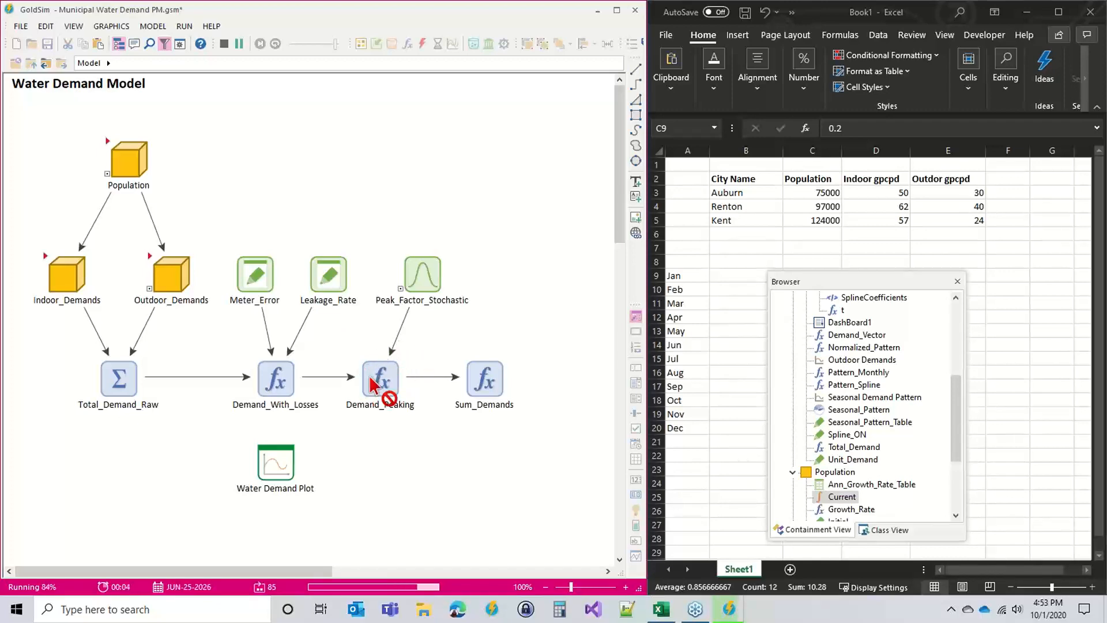
pyautogui.click(322, 324)
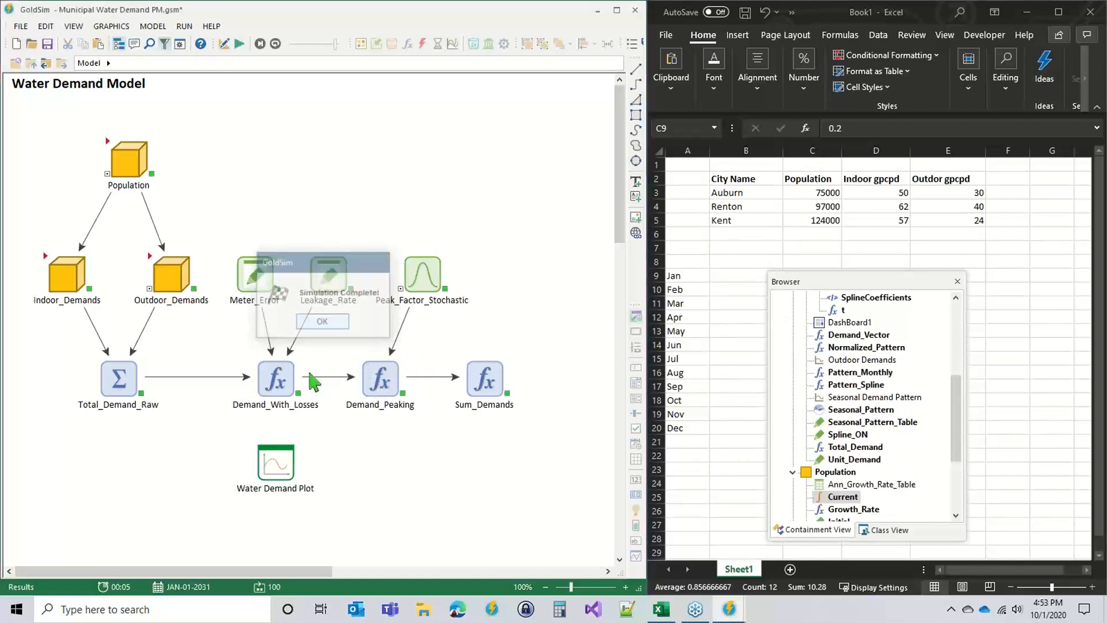
pyautogui.doubleClick(276, 463)
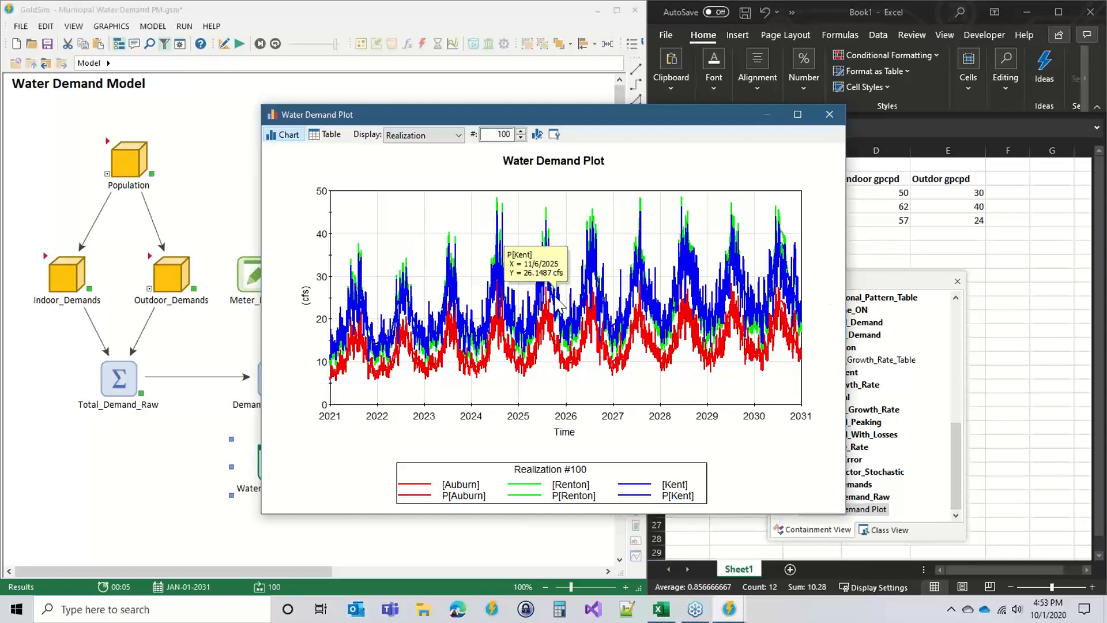
pyautogui.click(829, 114)
pyautogui.click(381, 458)
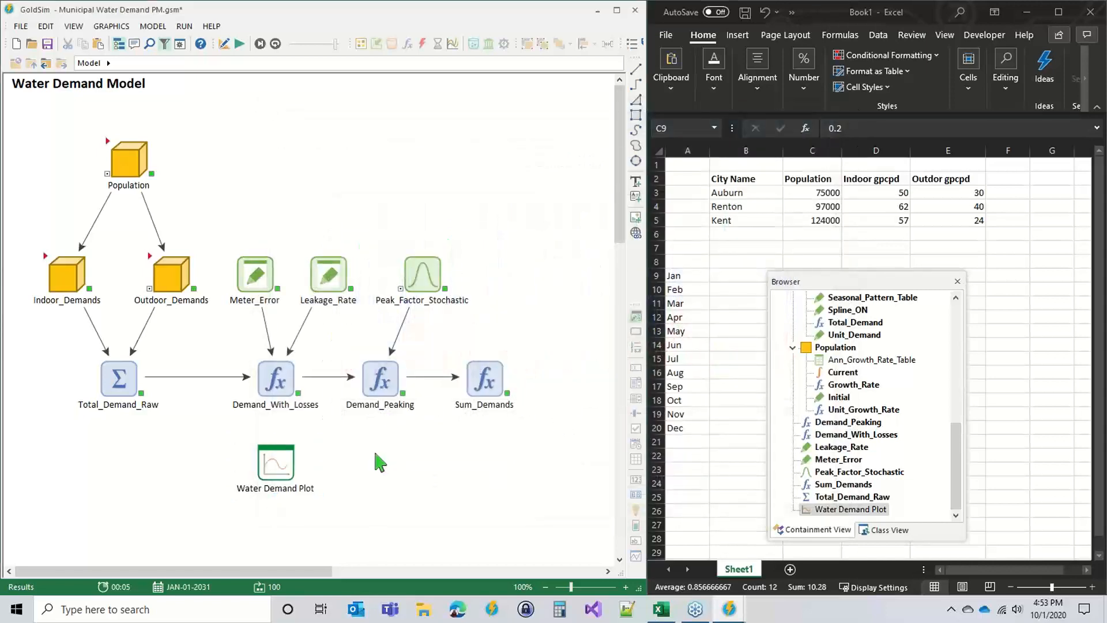
# Move Ann_Growth_Rate_Table in the Population container up level with the Initial element
pyautogui.doubleClick(110, 147)
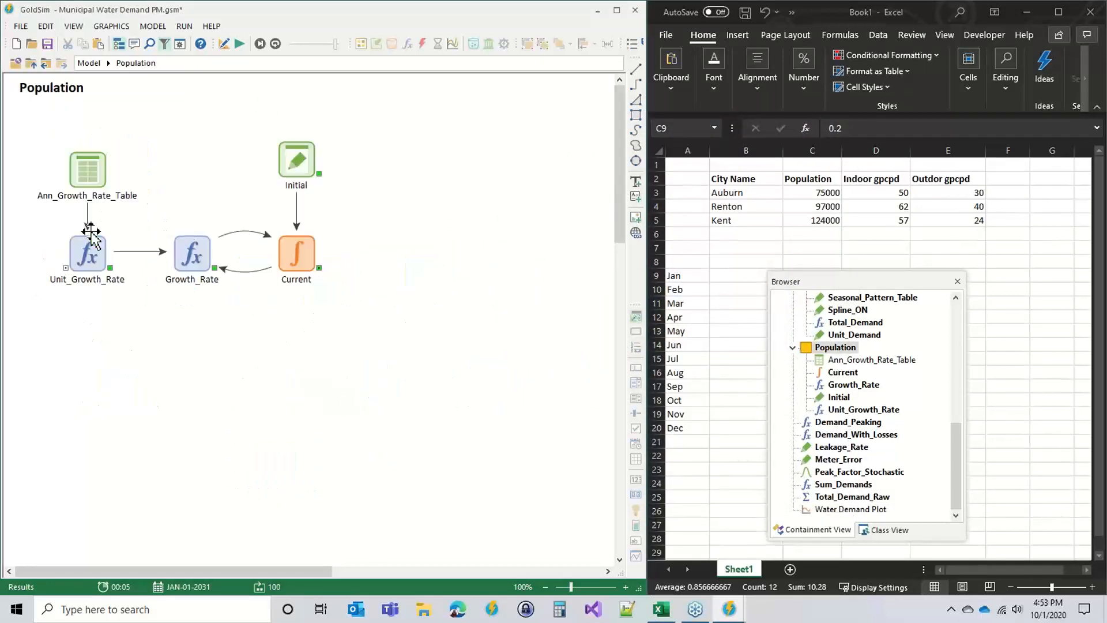
pyautogui.click(87, 176)
pyautogui.moveTo(87, 174); pyautogui.dragTo(87, 163)
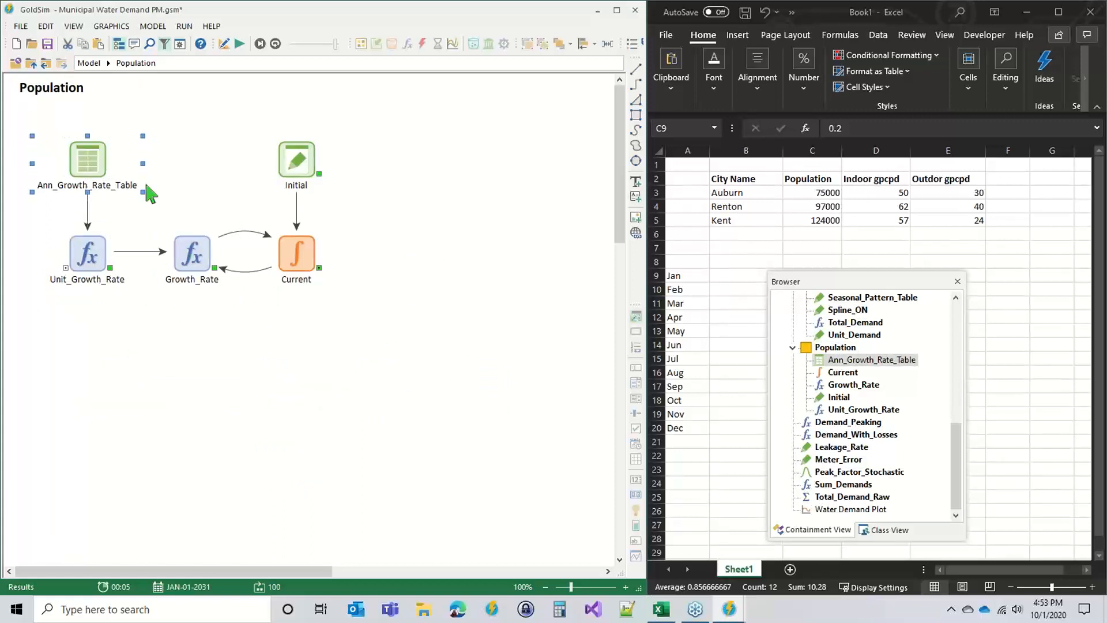
pyautogui.click(155, 192)
# Review the yearly growth percentages stored in Ann_Growth_Rate_Table
pyautogui.click(82, 171)
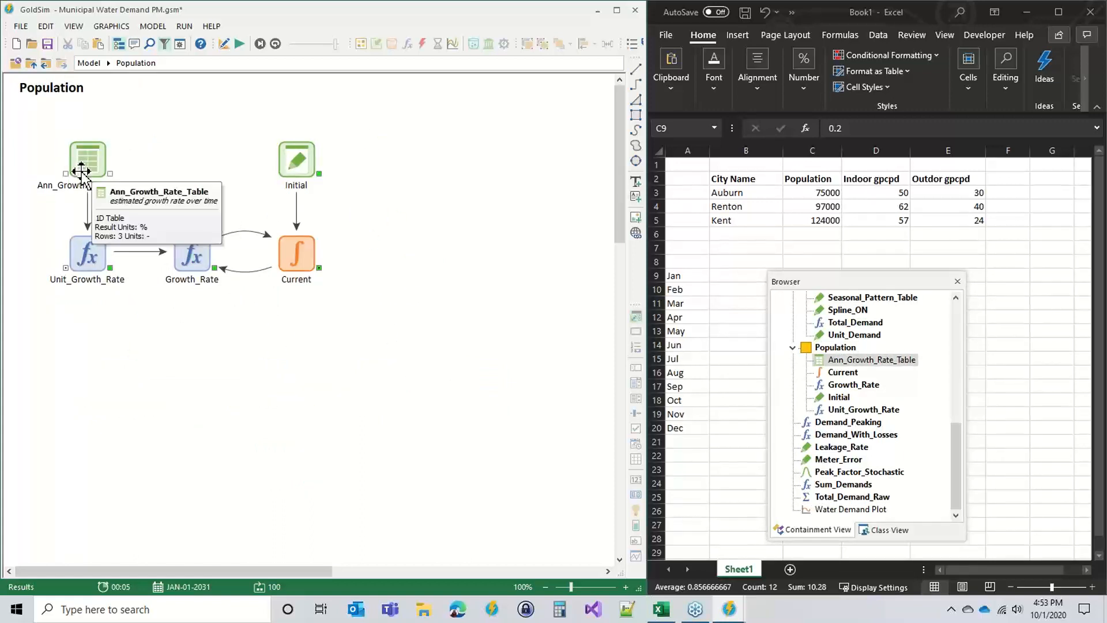
pyautogui.doubleClick(81, 172)
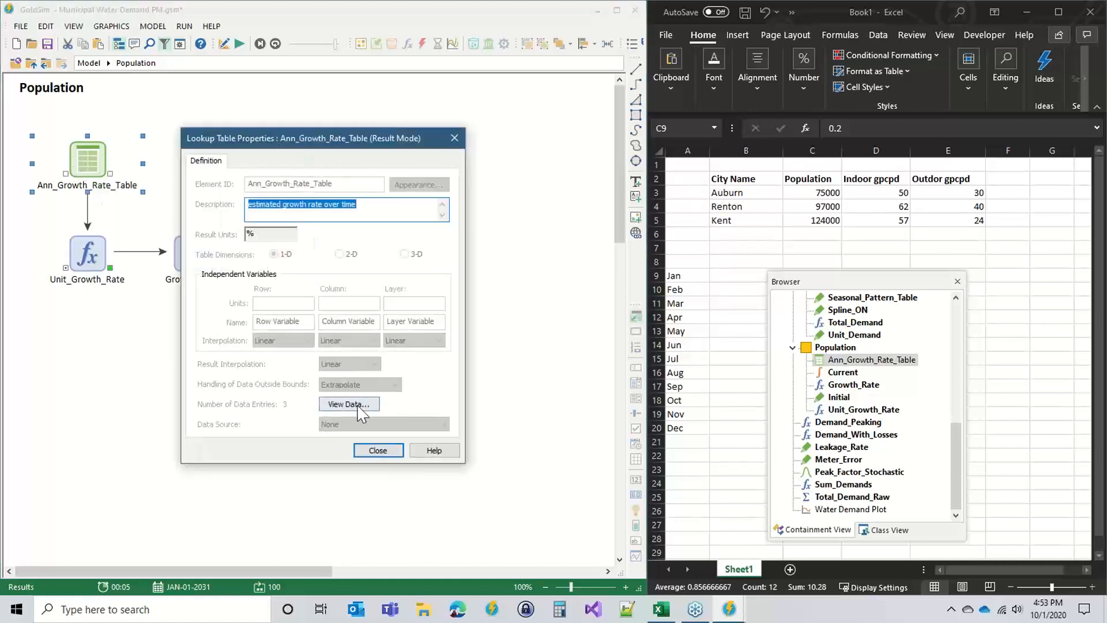
pyautogui.click(349, 403)
pyautogui.moveTo(384, 214); pyautogui.dragTo(385, 225)
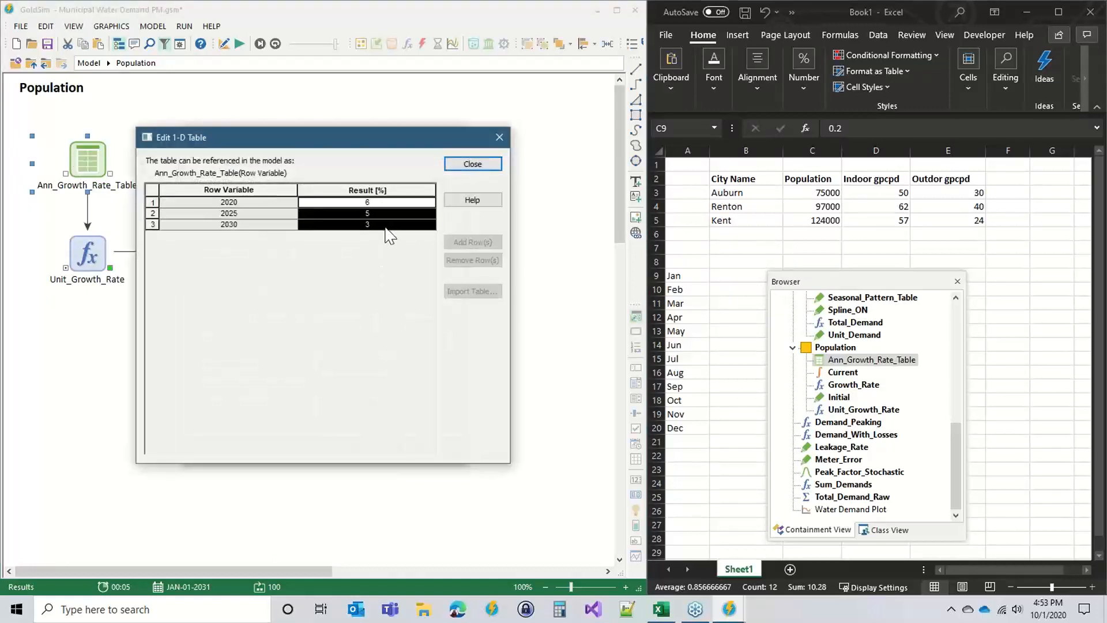
pyautogui.click(378, 216)
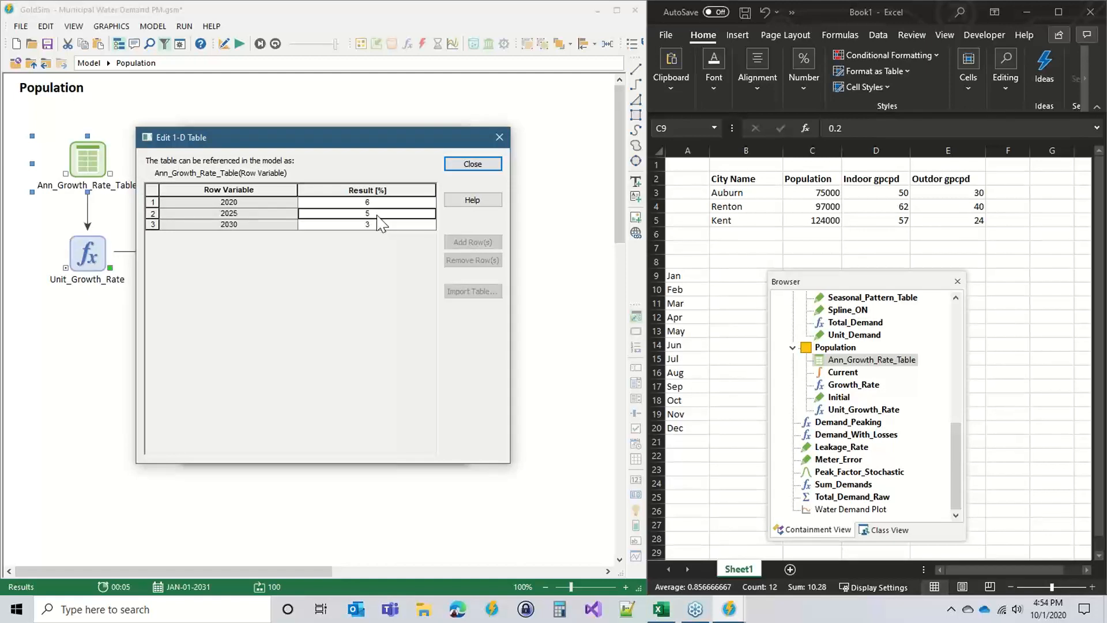
pyautogui.click(469, 165)
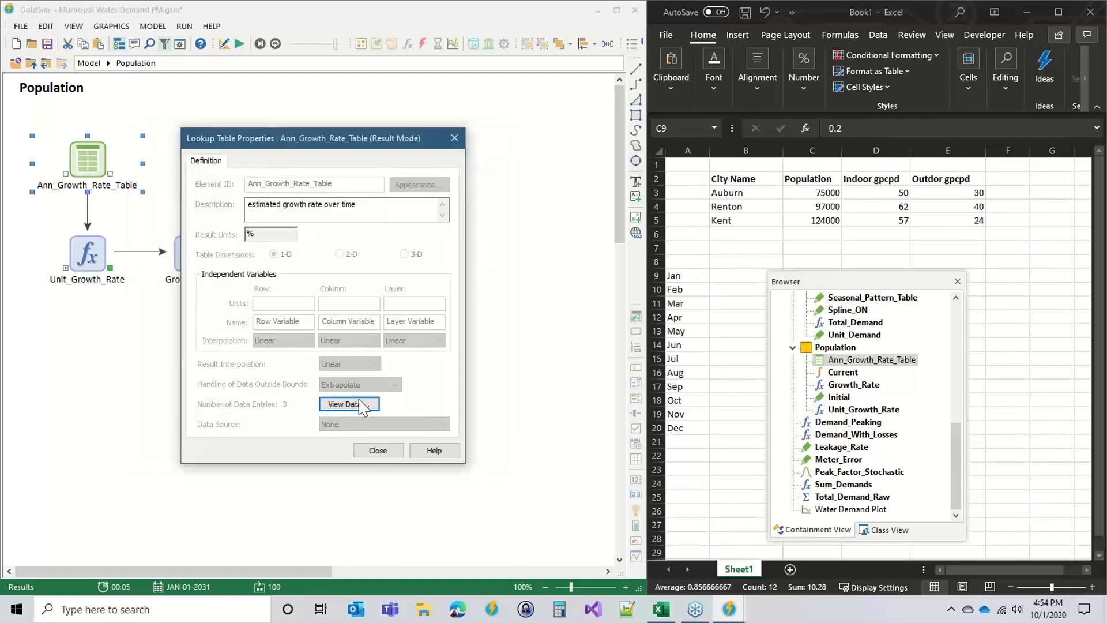
pyautogui.click(391, 453)
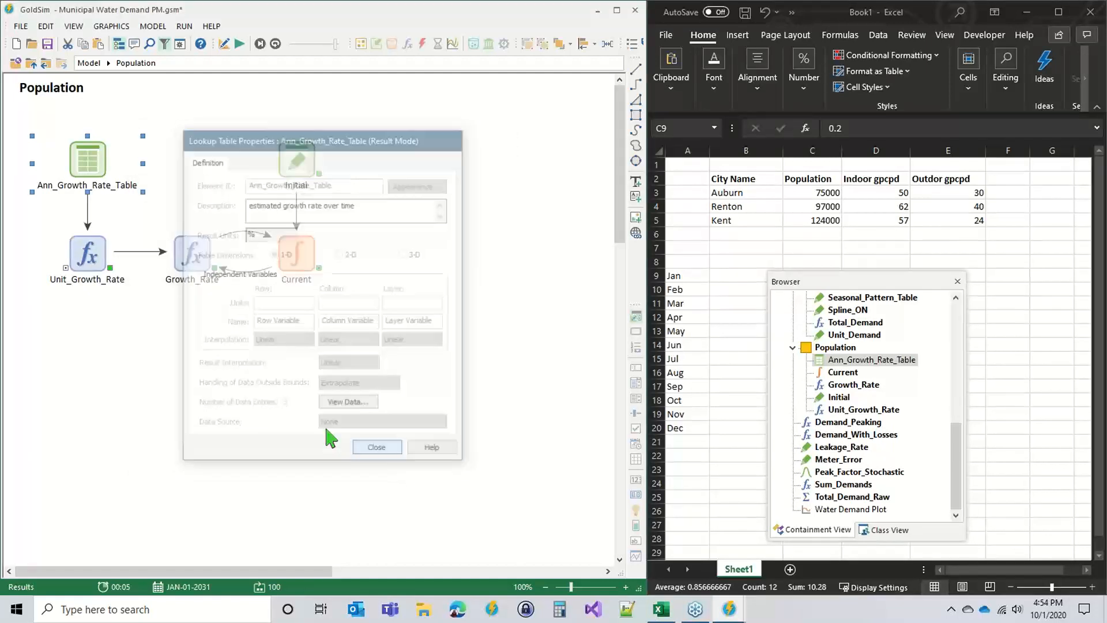
# Return to the model's top level and examine Auburn's demand probabilities in the Water Demand Plot
pyautogui.click(32, 65)
pyautogui.doubleClick(280, 461)
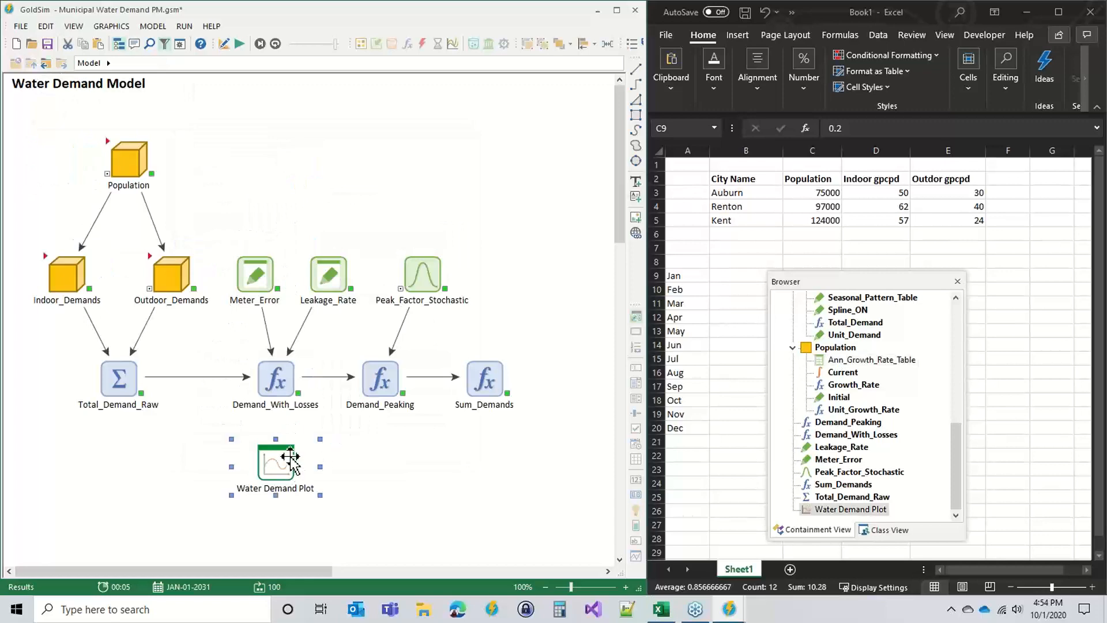
pyautogui.click(399, 137)
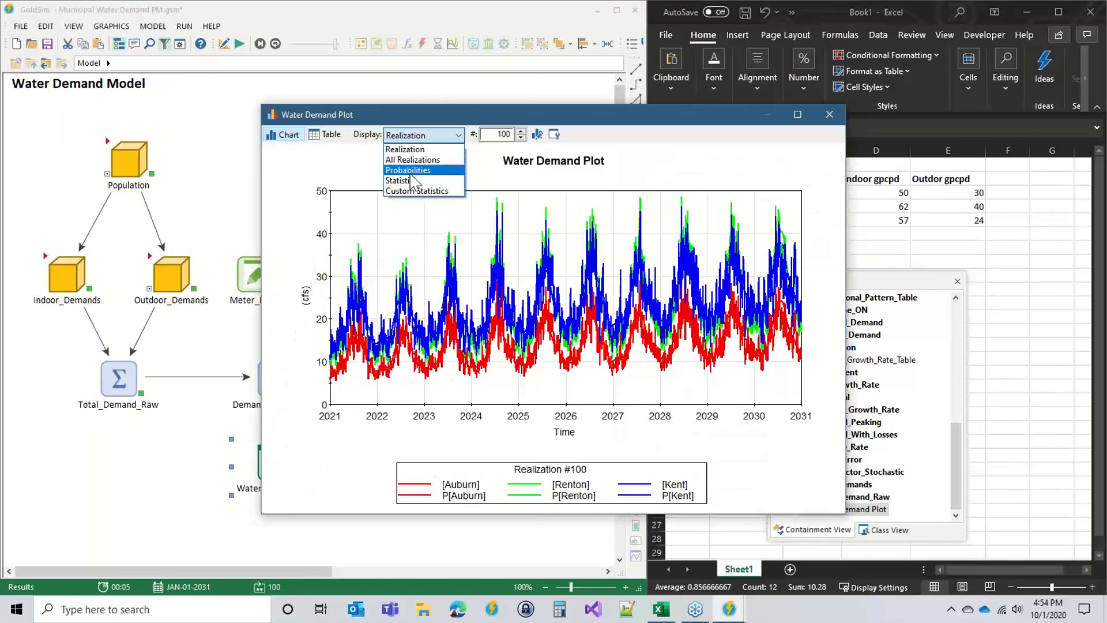
pyautogui.click(414, 180)
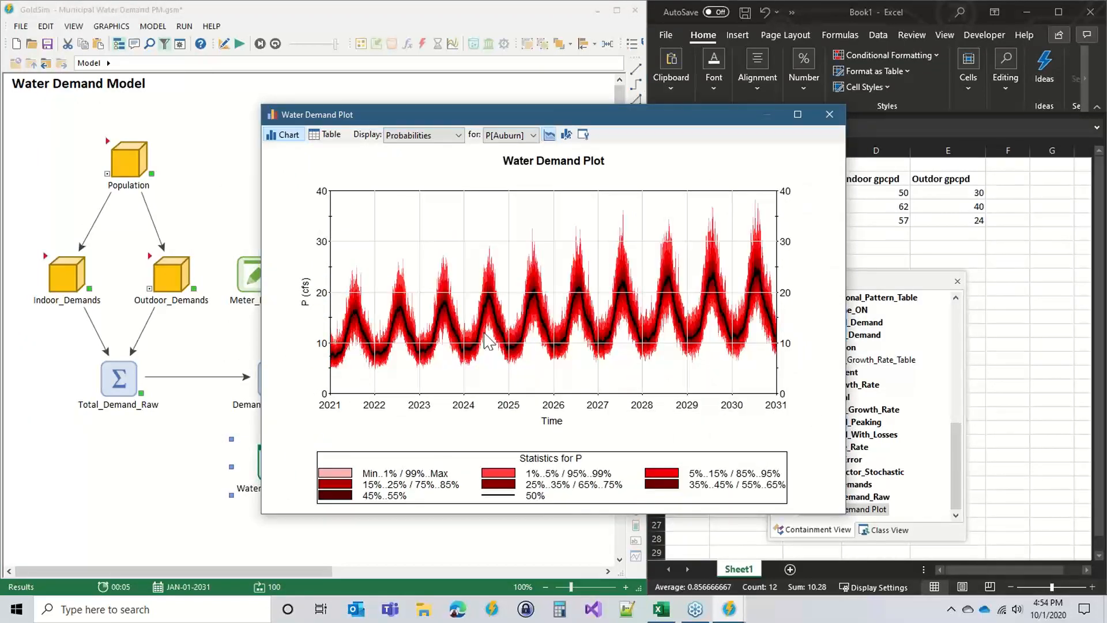
pyautogui.click(830, 114)
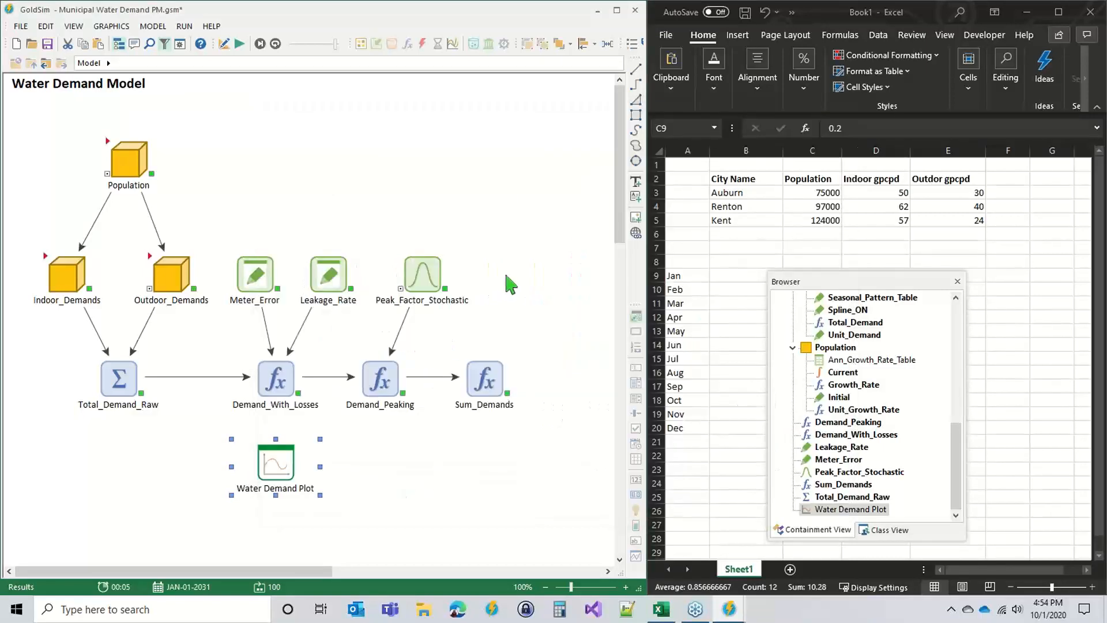
# Switch the model back to editing and open the Population container
pyautogui.click(112, 149)
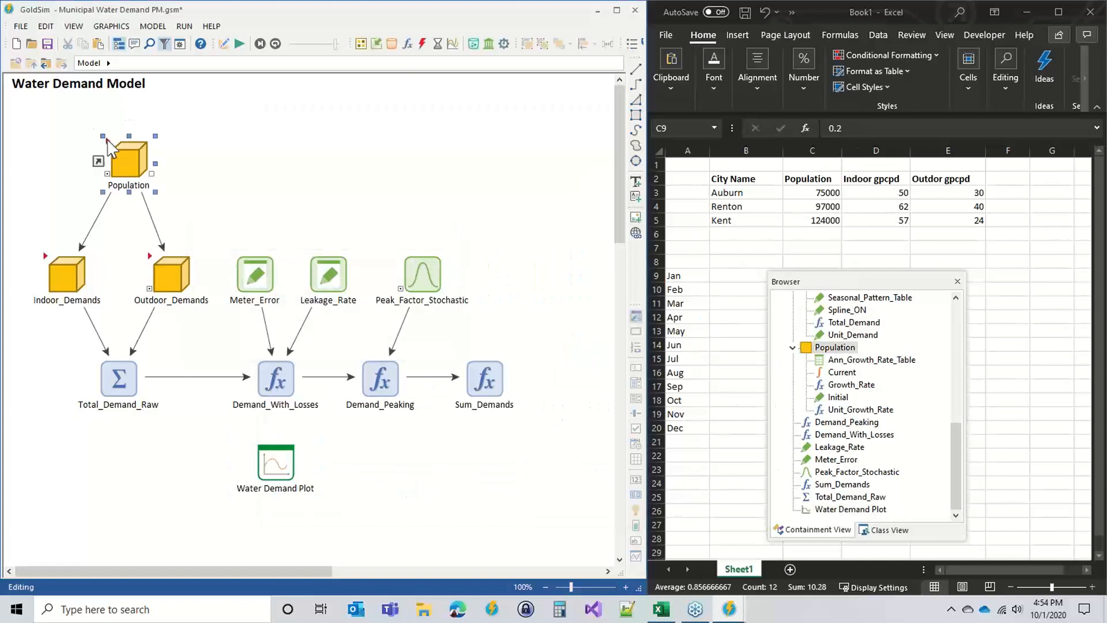
pyautogui.doubleClick(111, 149)
pyautogui.rightClick(88, 349)
pyautogui.moveTo(92, 356)
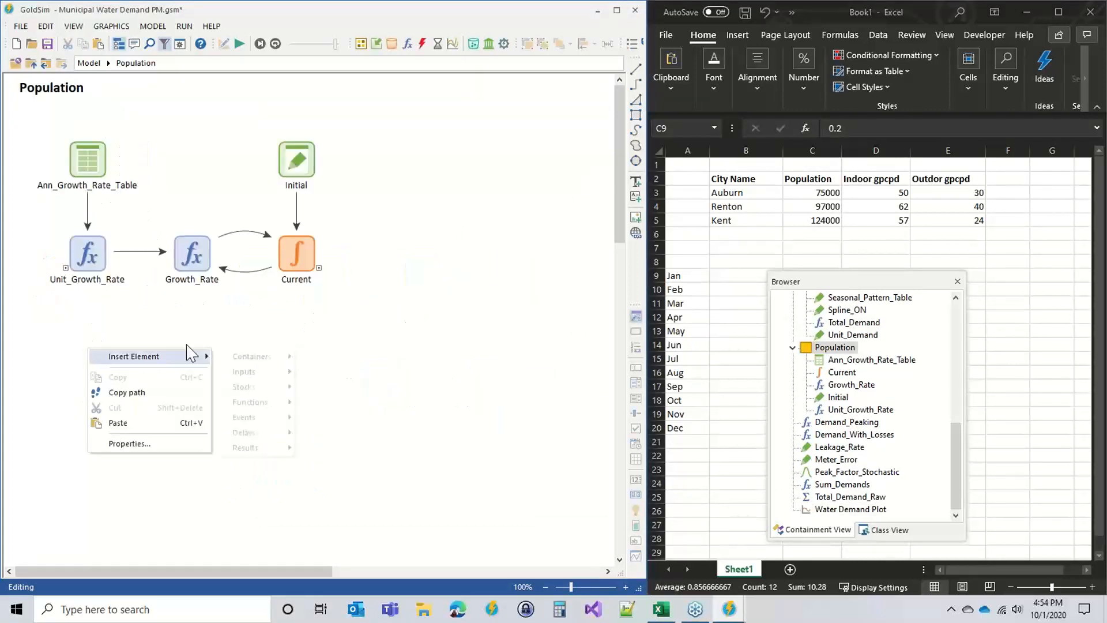
pyautogui.moveTo(260, 358)
pyautogui.click(196, 338)
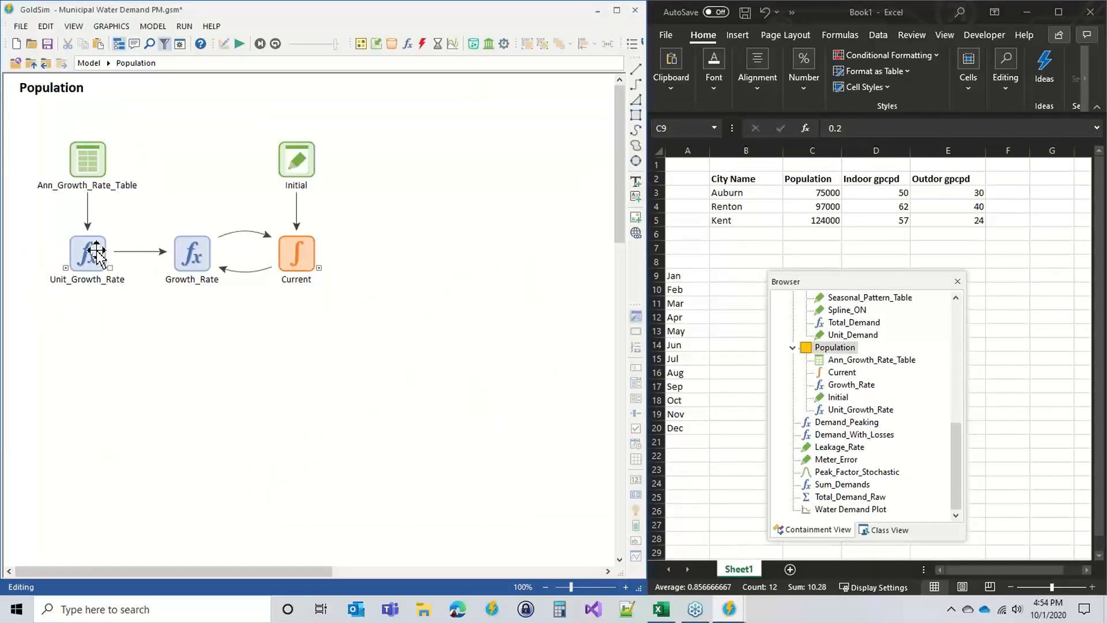
# Insert a Stochastic element named Unit_Growth_Stochastic below Unit_Growth_Rate in the Population container
pyautogui.moveTo(96, 251)
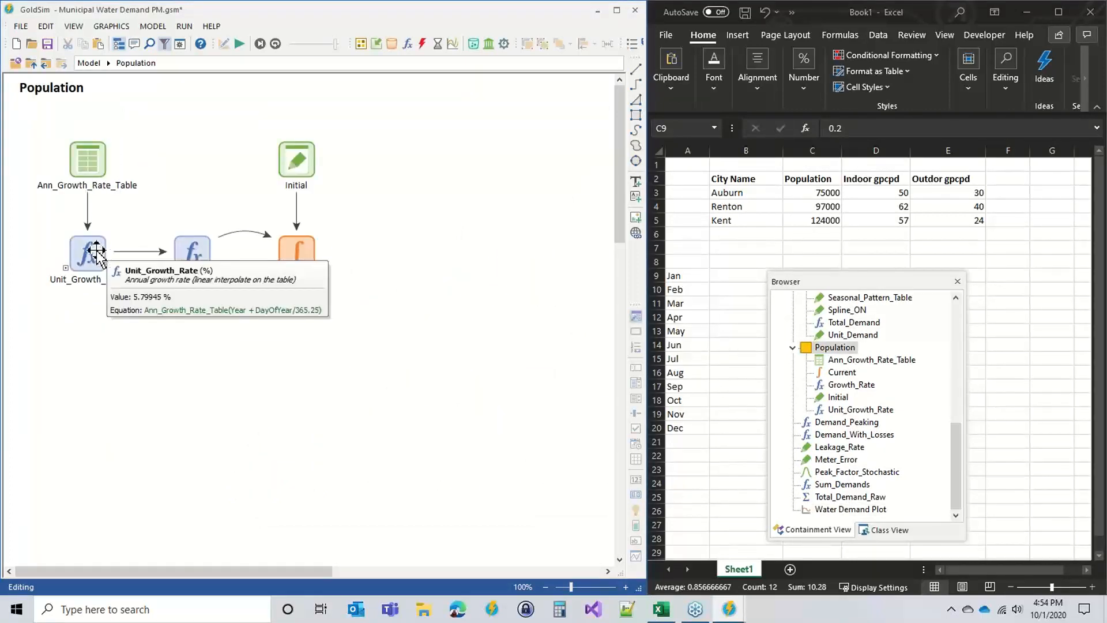
pyautogui.rightClick(80, 340)
pyautogui.moveTo(144, 343)
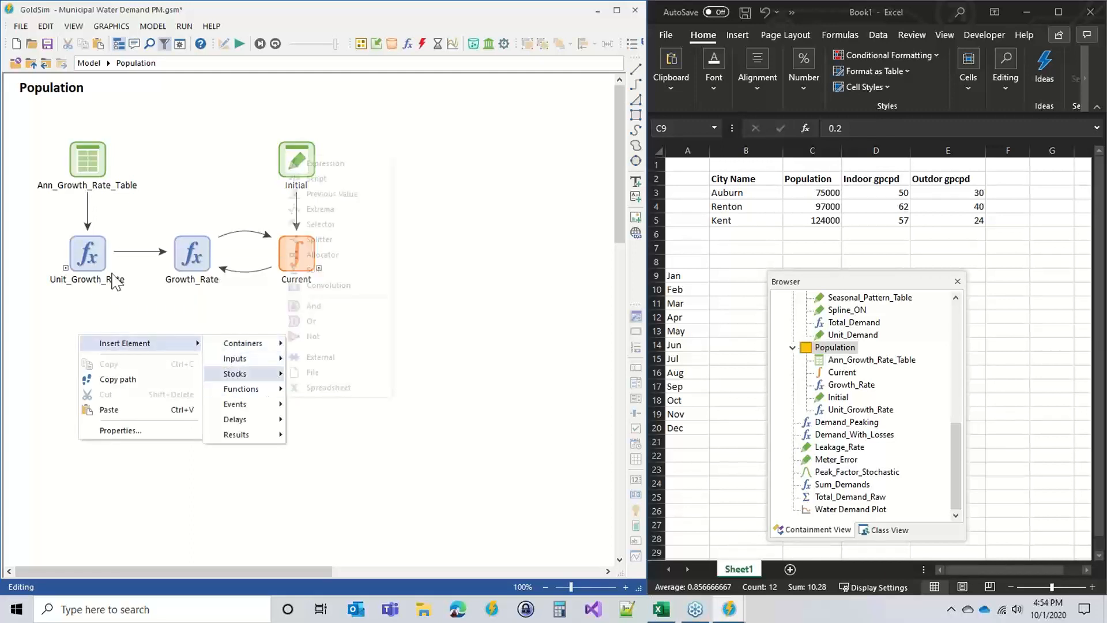
pyautogui.moveTo(244, 369)
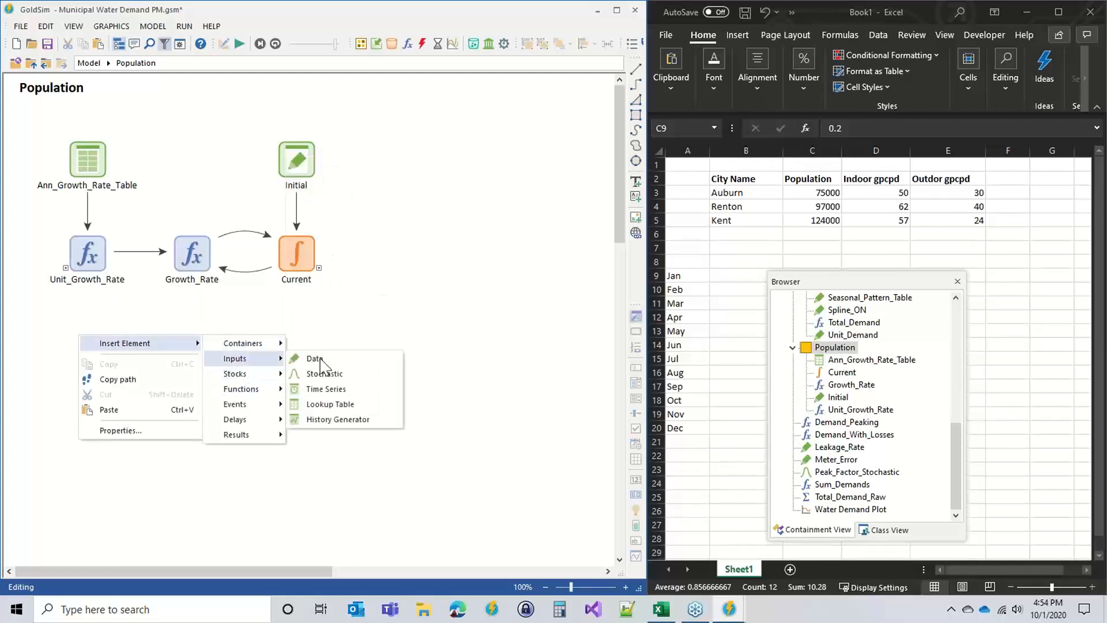
pyautogui.click(321, 373)
pyautogui.moveTo(297, 180); pyautogui.dragTo(397, 148)
pyautogui.write('Unit_Growth_St')
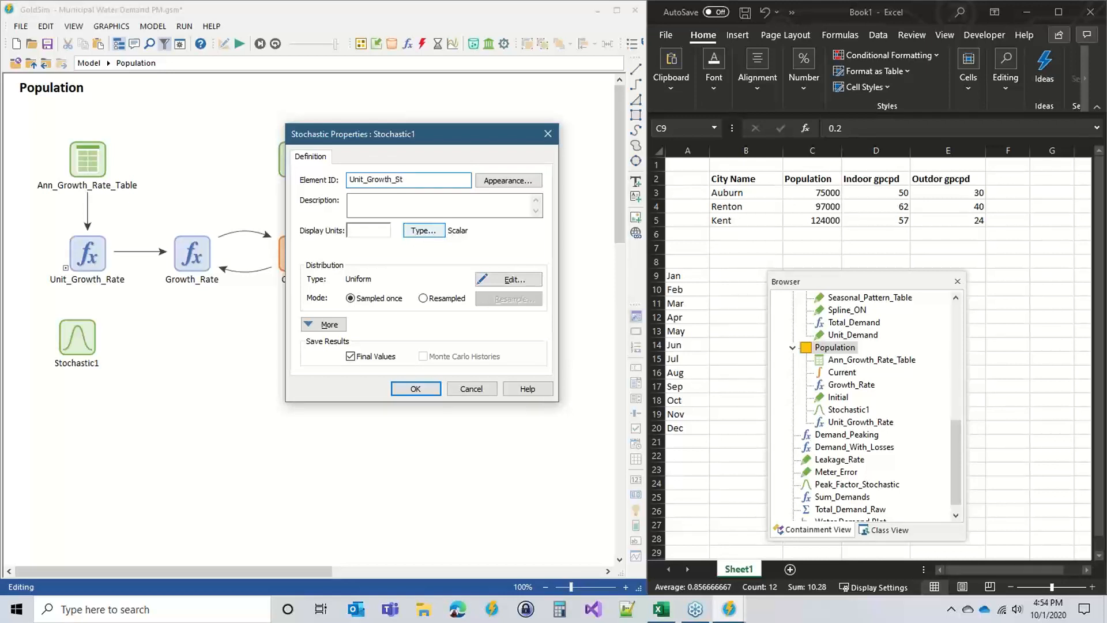
pyautogui.write('ochastic')
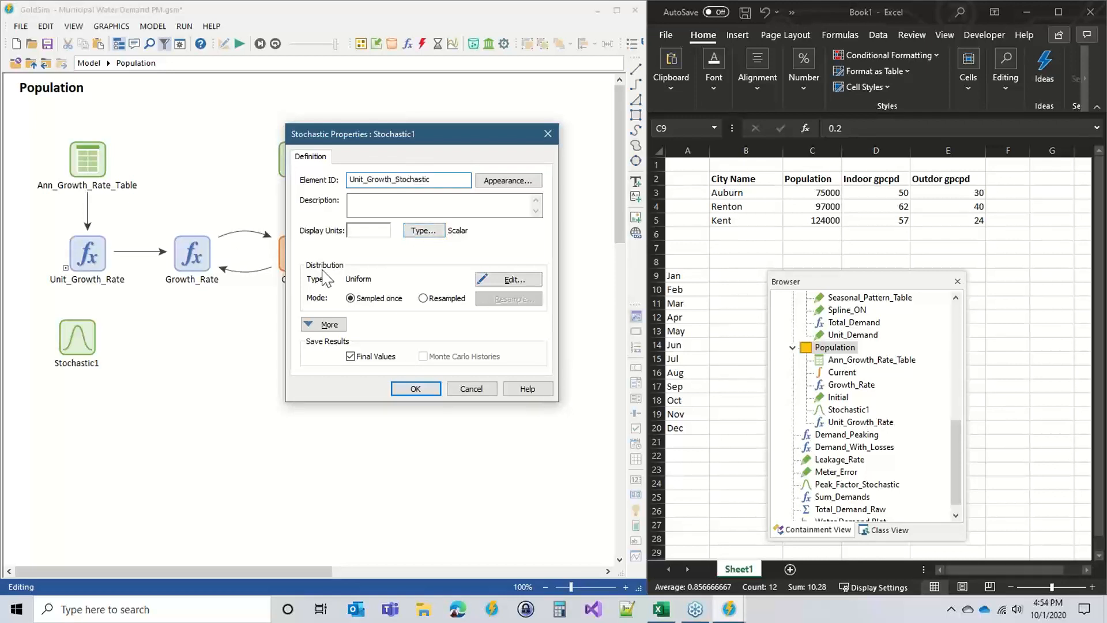
pyautogui.click(421, 392)
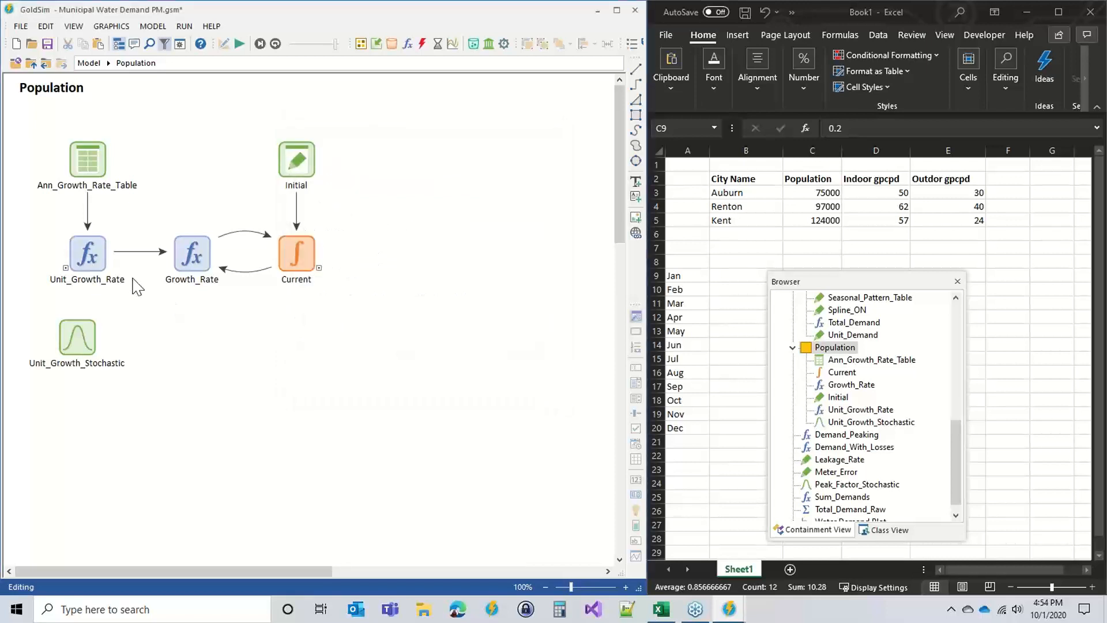
# Set the display units of Unit_Growth_Stochastic to % and choose a Normal distribution for it
pyautogui.doubleClick(89, 251)
pyautogui.click(321, 402)
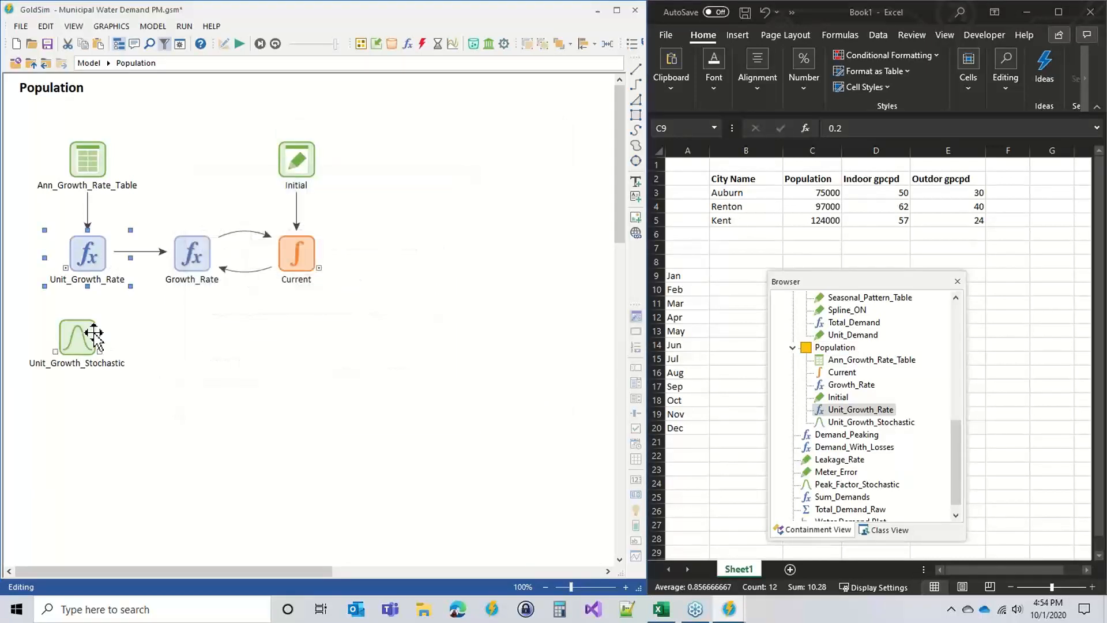
pyautogui.doubleClick(89, 337)
pyautogui.click(282, 262)
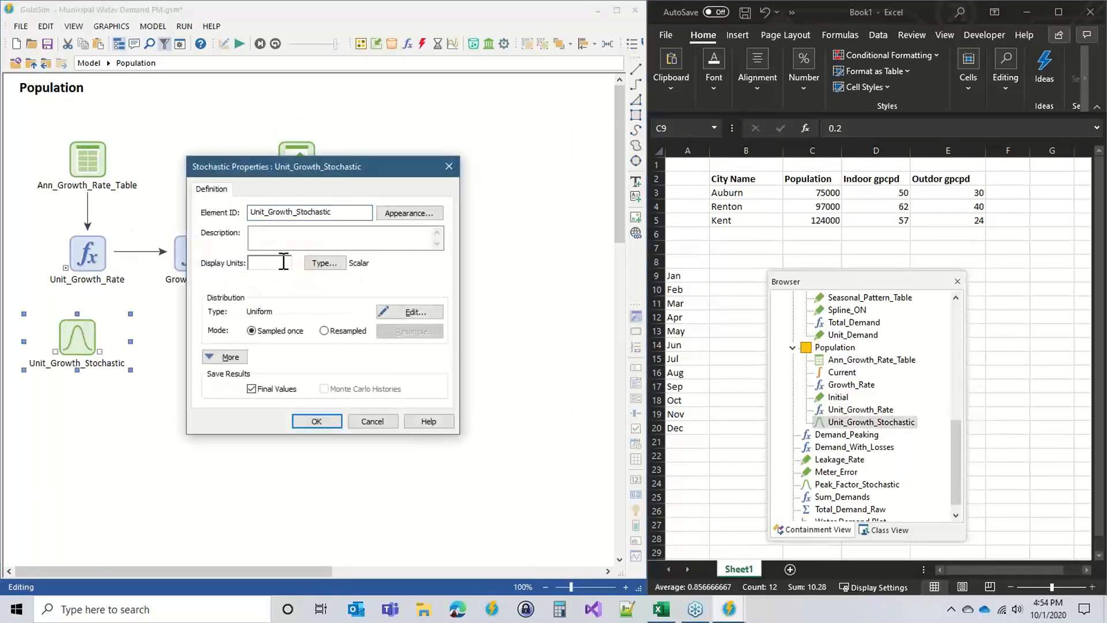
pyautogui.click(408, 311)
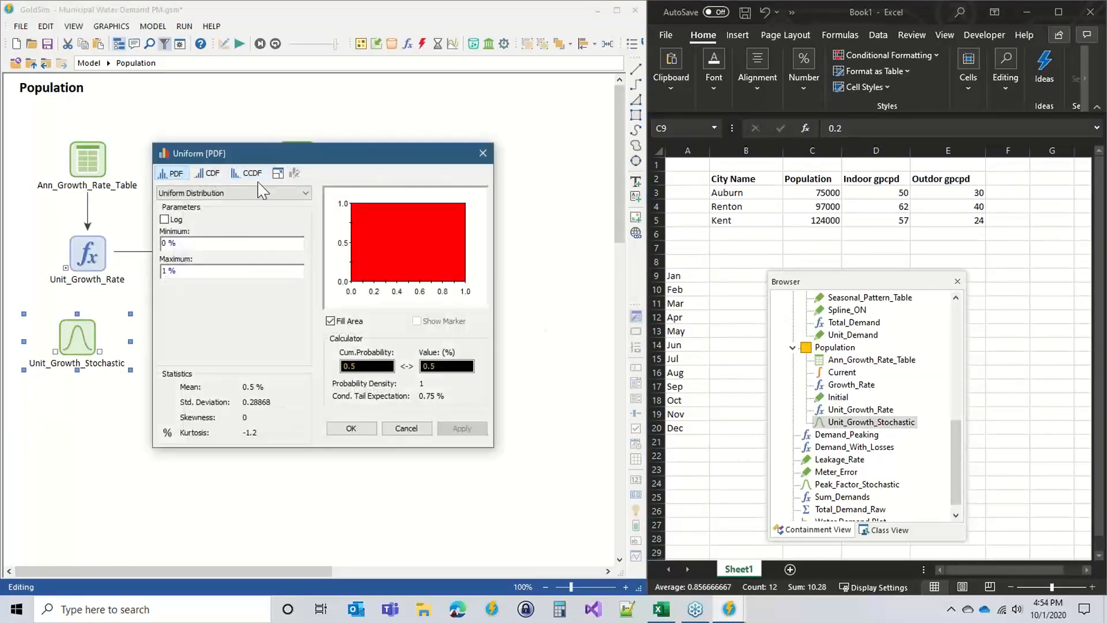
pyautogui.click(246, 194)
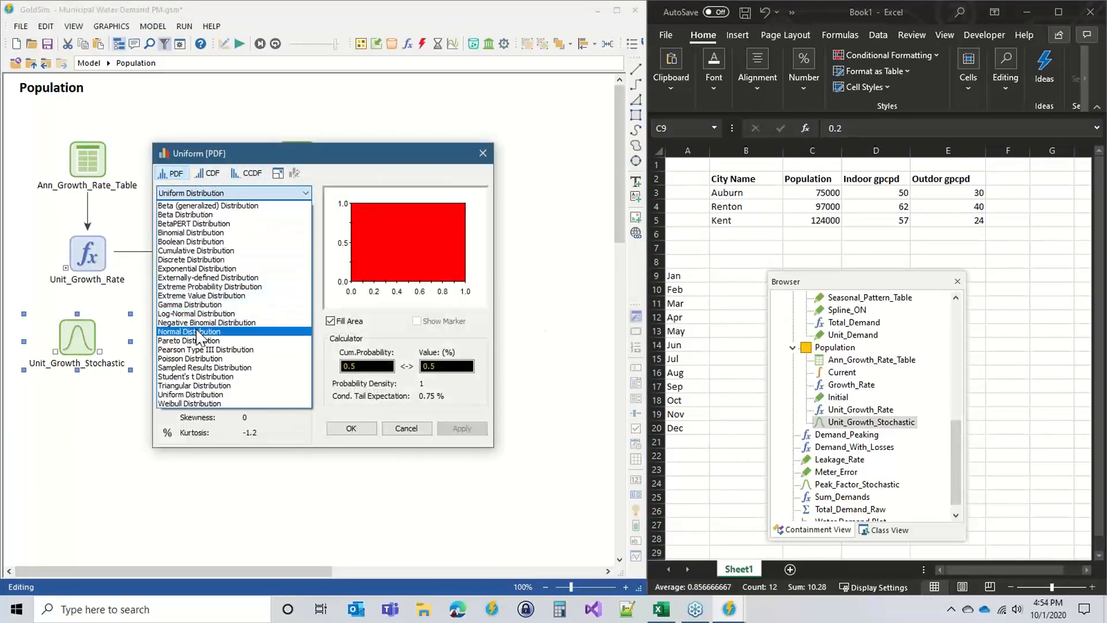
pyautogui.click(202, 333)
pyautogui.moveTo(361, 151); pyautogui.dragTo(542, 120)
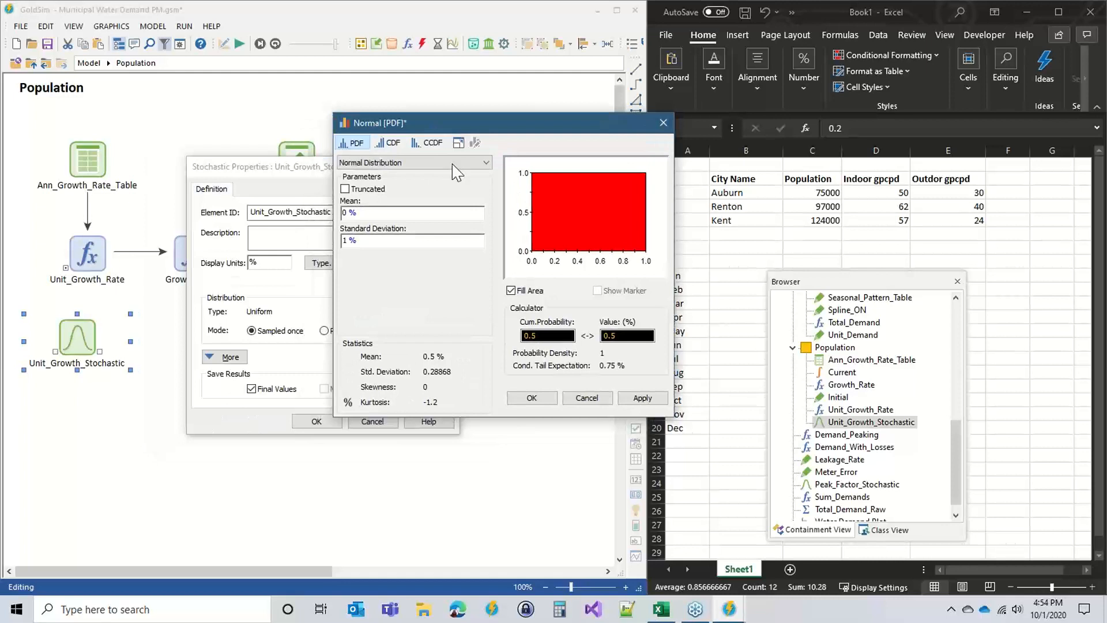
# Set the mean of Unit_Growth_Stochastic's normal distribution to Unit_Growth_Rate, leaving the distribution untruncated
pyautogui.click(395, 214)
pyautogui.write('un')
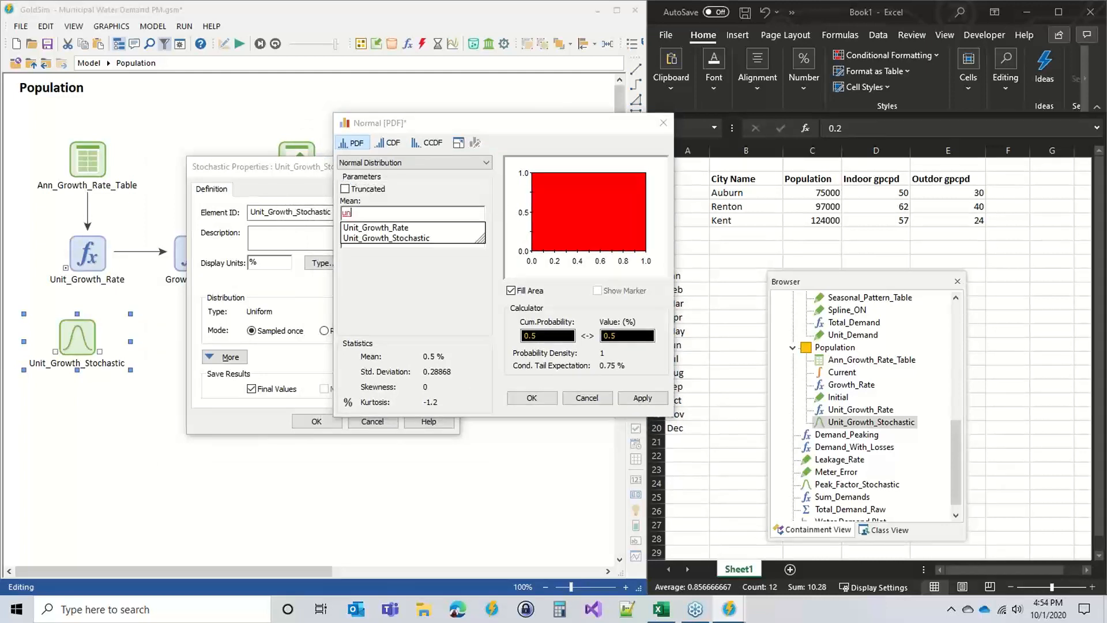
pyautogui.write('i')
pyautogui.click(395, 228)
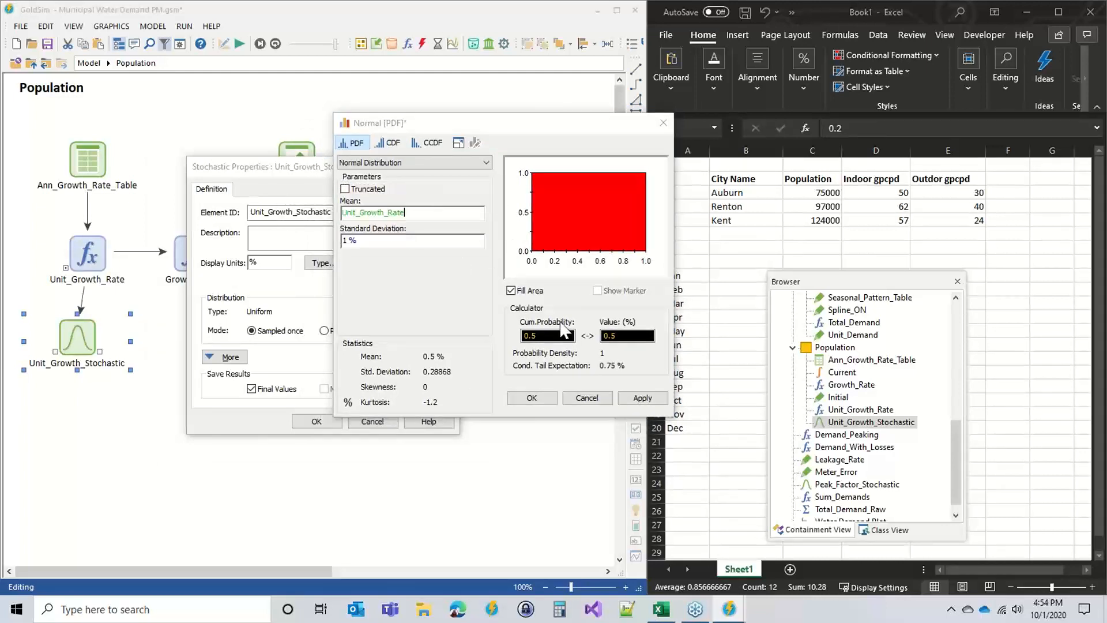
pyautogui.click(643, 398)
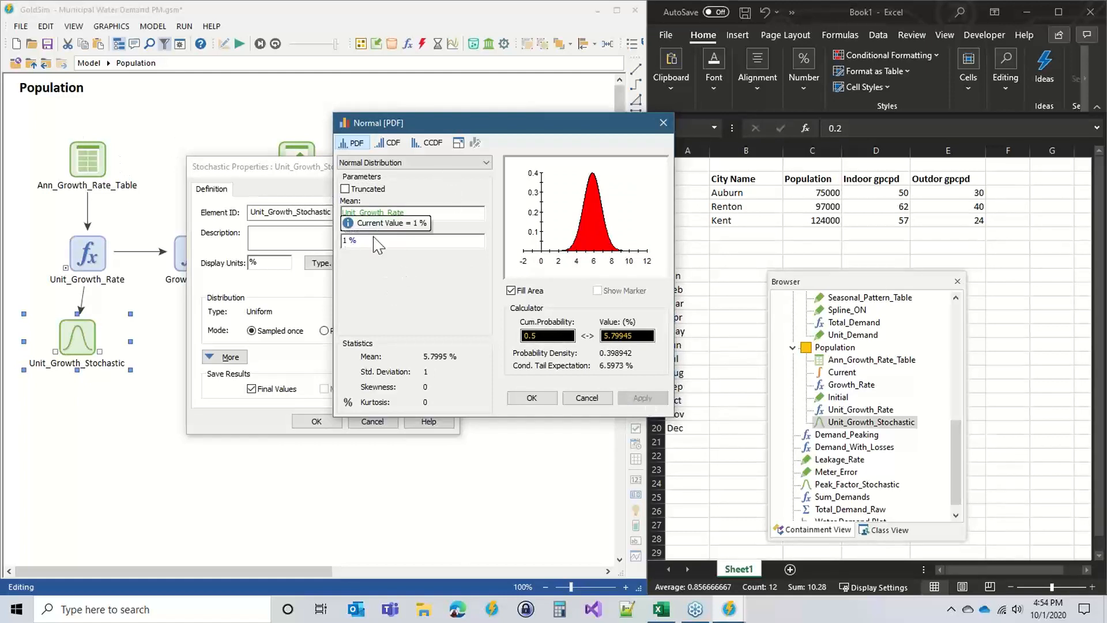
pyautogui.click(345, 189)
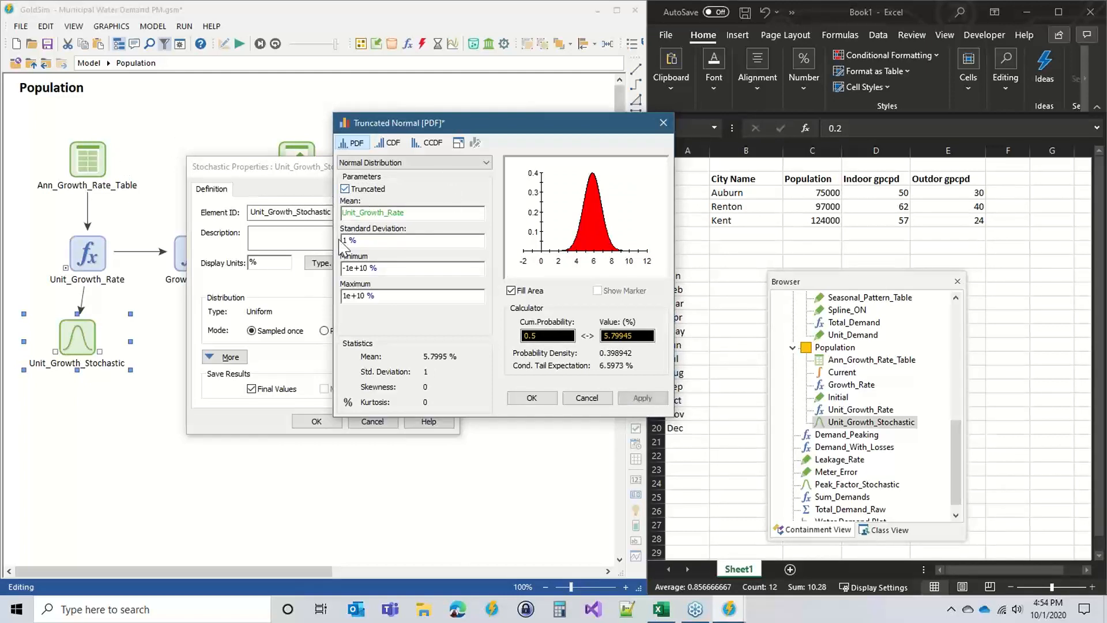
pyautogui.click(346, 190)
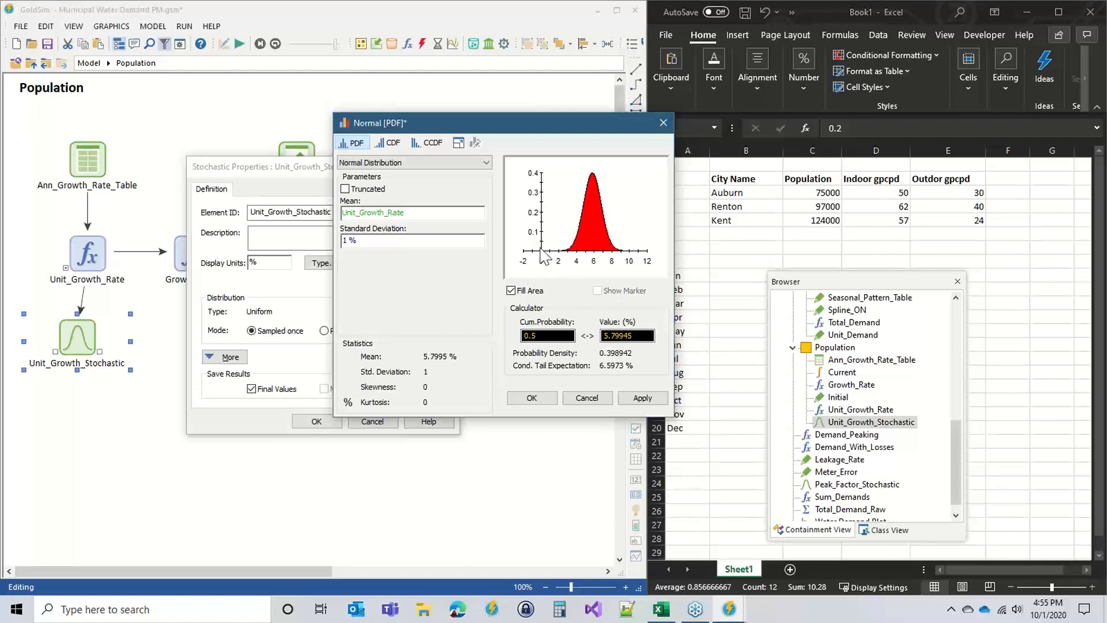
pyautogui.click(531, 398)
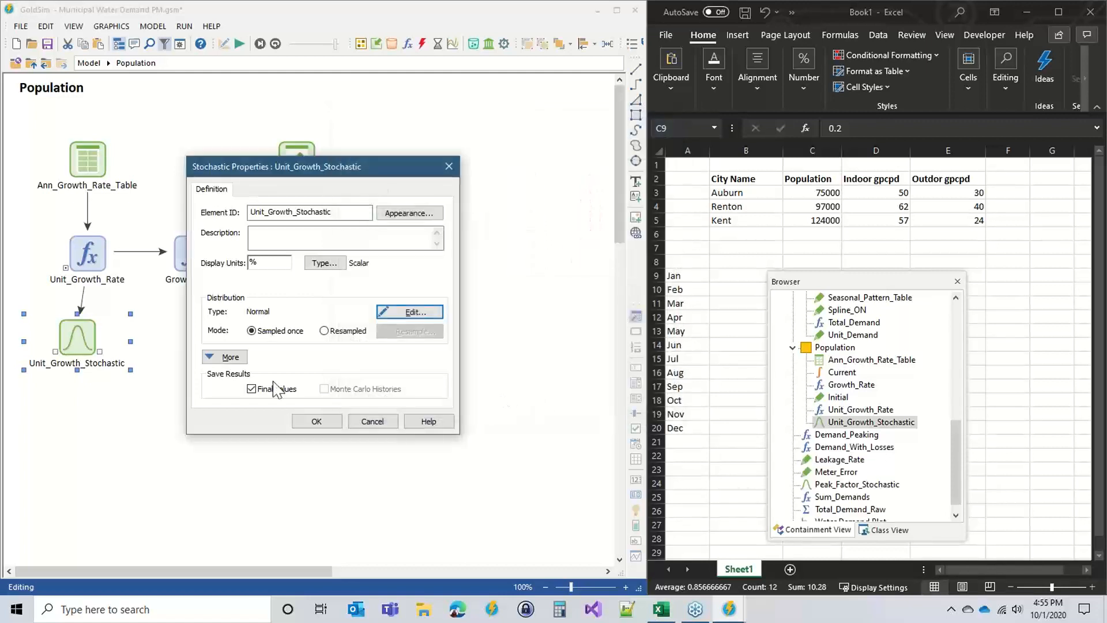
pyautogui.click(407, 312)
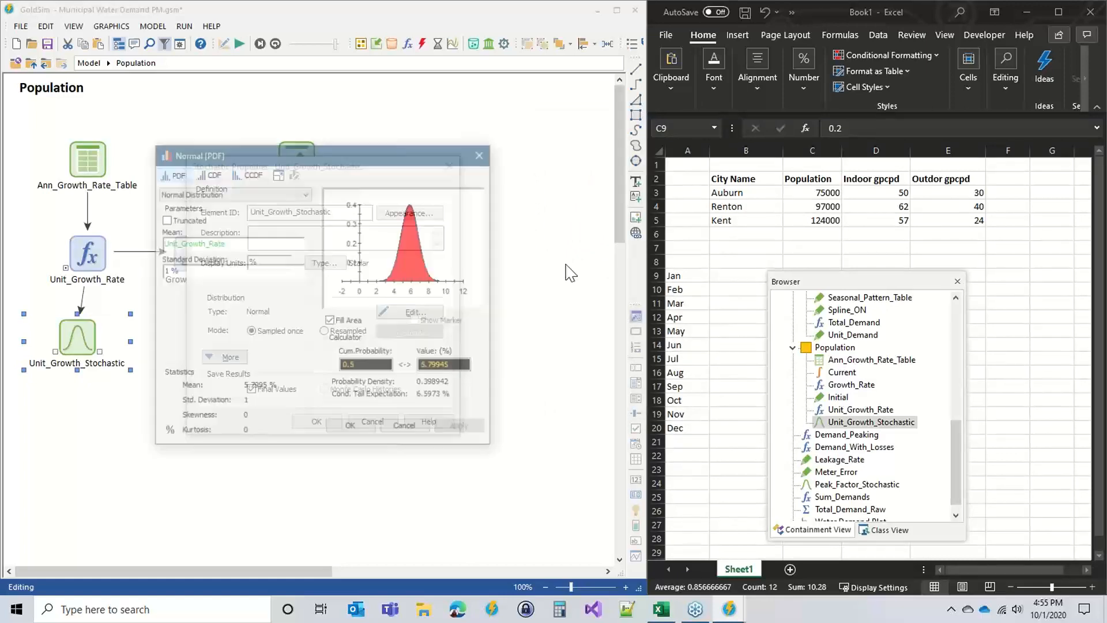
pyautogui.click(351, 429)
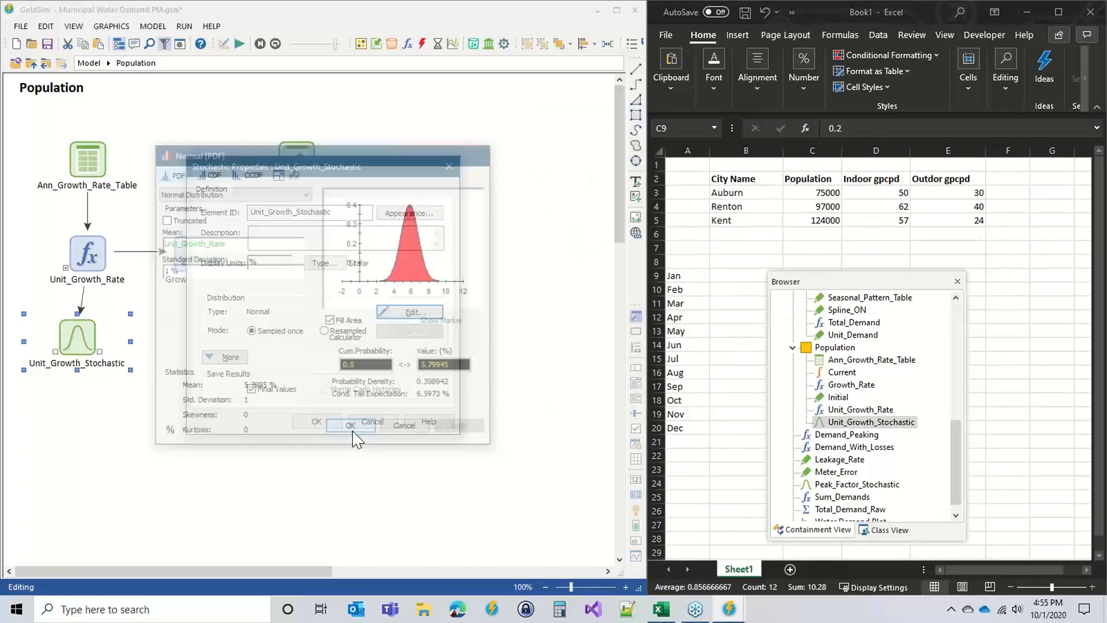
# Make Unit_Growth_Stochastic resampled, with an On Changed trigger defined by month
pyautogui.click(338, 331)
pyautogui.click(410, 331)
pyautogui.moveTo(308, 206); pyautogui.dragTo(560, 92)
pyautogui.click(404, 236)
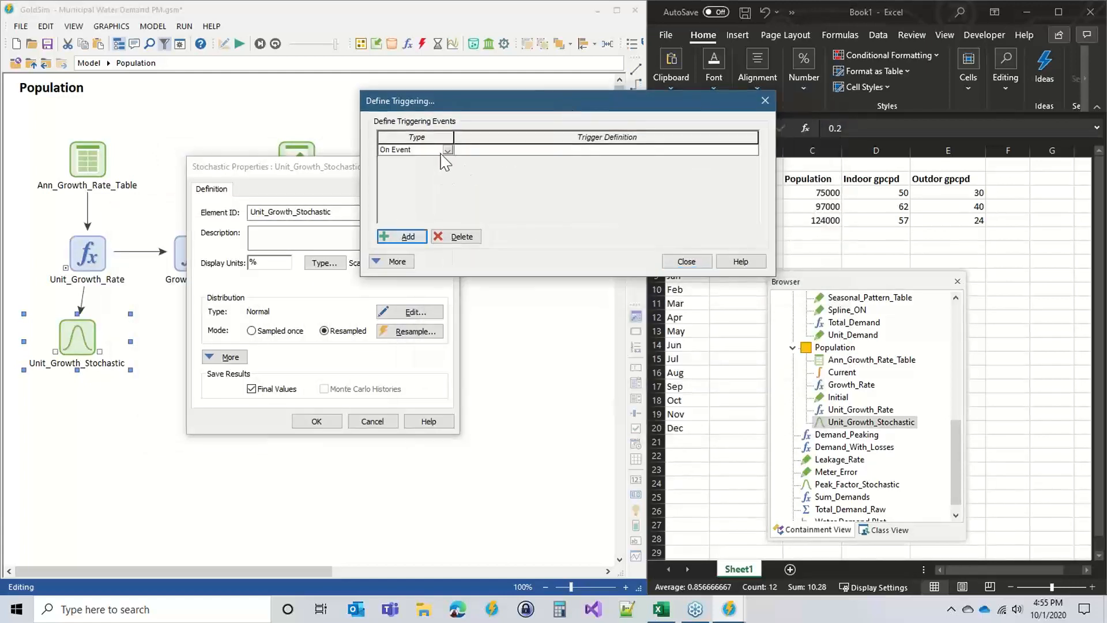
pyautogui.click(441, 151)
pyautogui.click(447, 150)
pyautogui.click(403, 179)
pyautogui.click(466, 149)
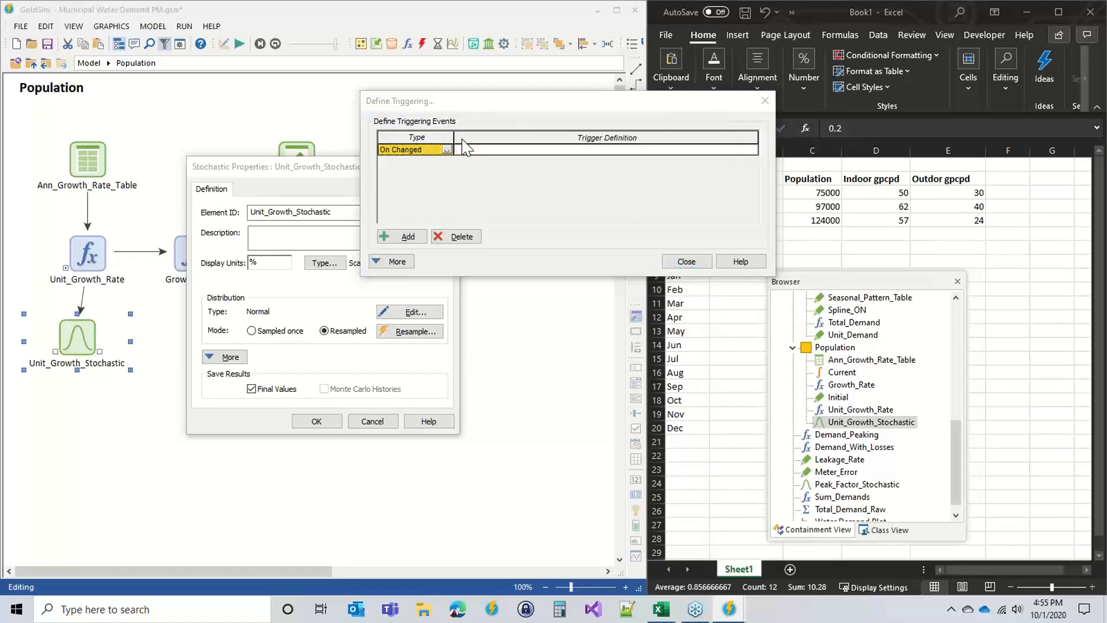
pyautogui.write('month')
pyautogui.click(685, 261)
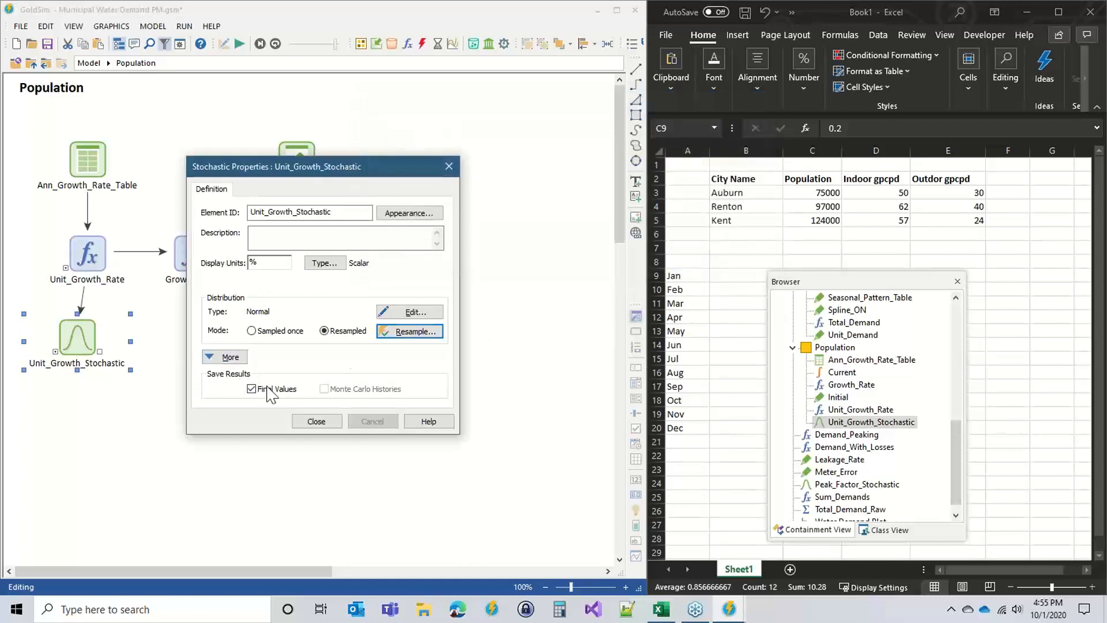
# Set the correlation of Unit_Growth_Stochastic to Autocorrelated with a value of 0.8
pyautogui.click(224, 357)
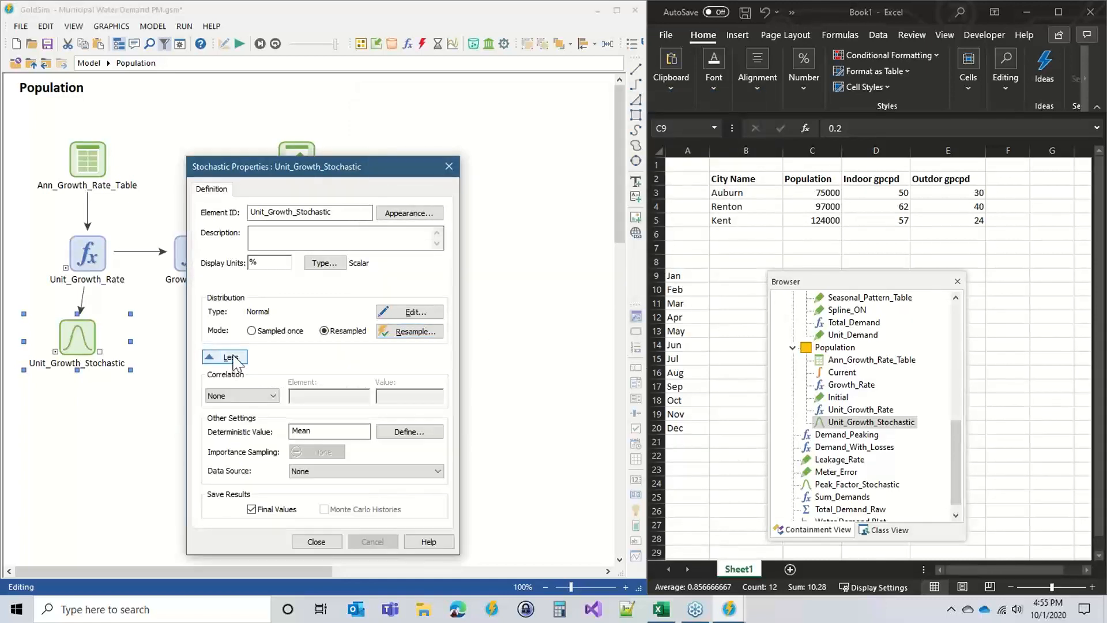
pyautogui.click(244, 396)
pyautogui.click(233, 417)
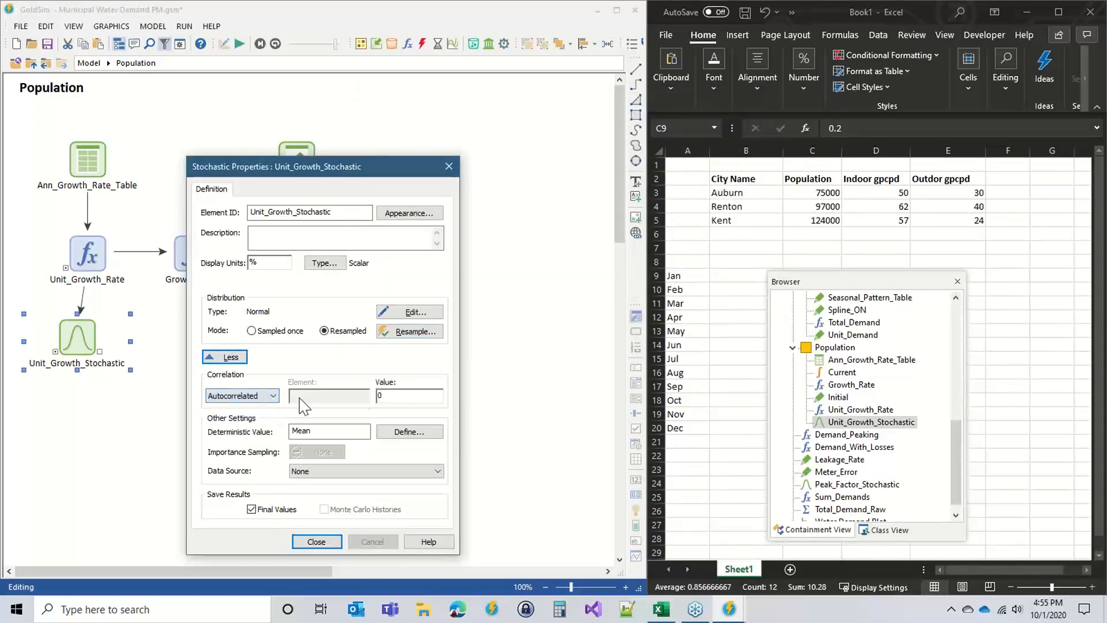
pyautogui.click(385, 396)
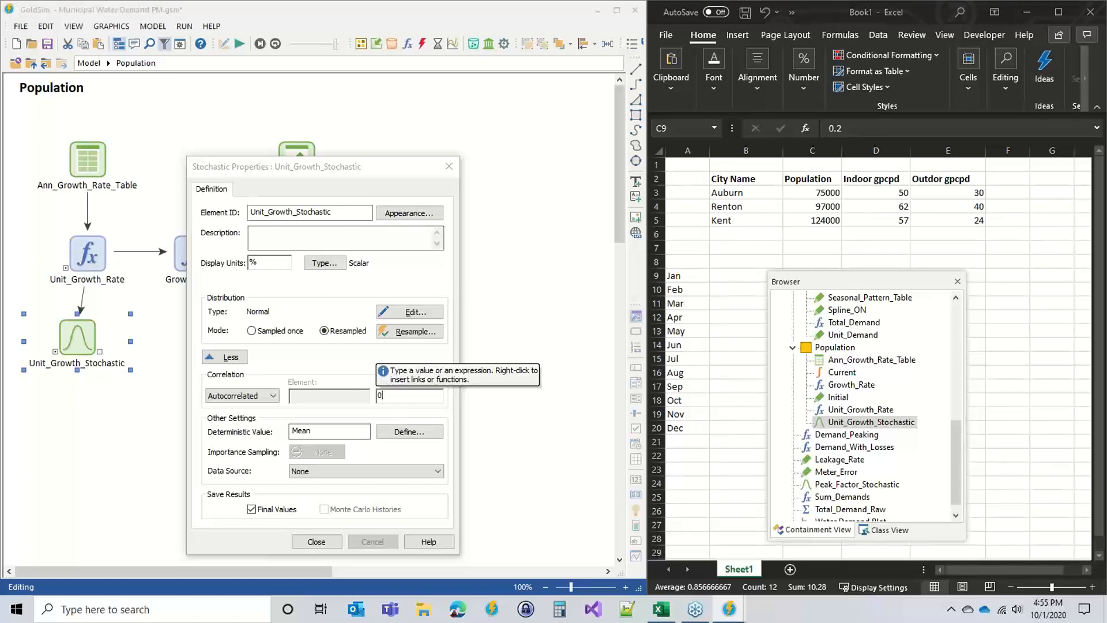
pyautogui.write('.8')
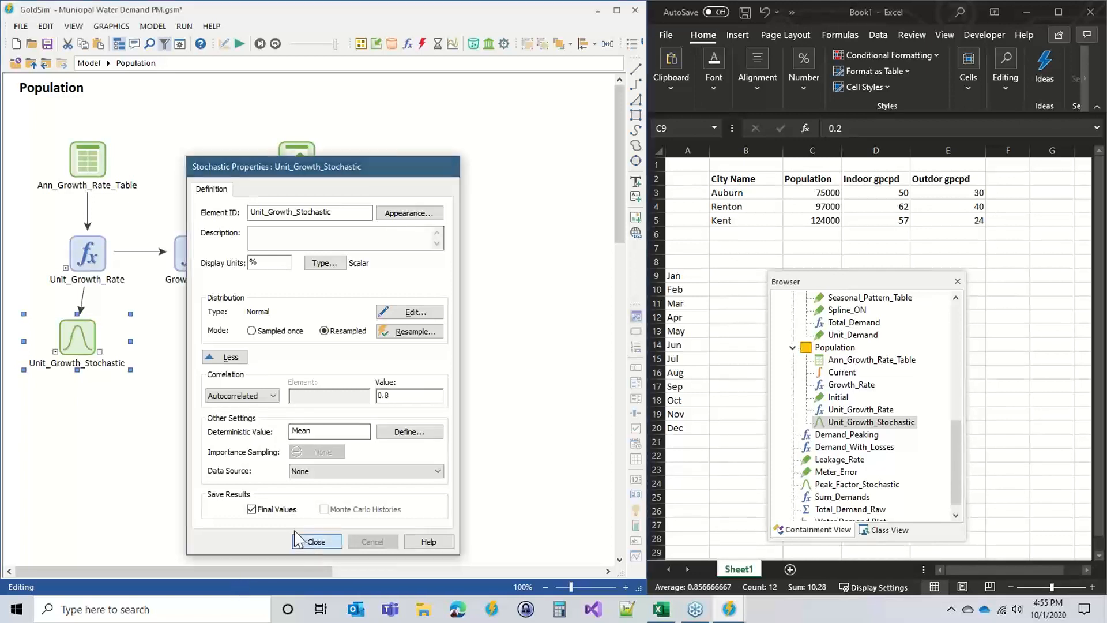
pyautogui.click(316, 541)
# Replace Unit_Growth_Rate with Unit_Growth_Stochastic in the Growth_Rate equation and align the Unit_Growth_Stochastic element directly beneath Unit_Growth_Rate
pyautogui.doubleClick(192, 254)
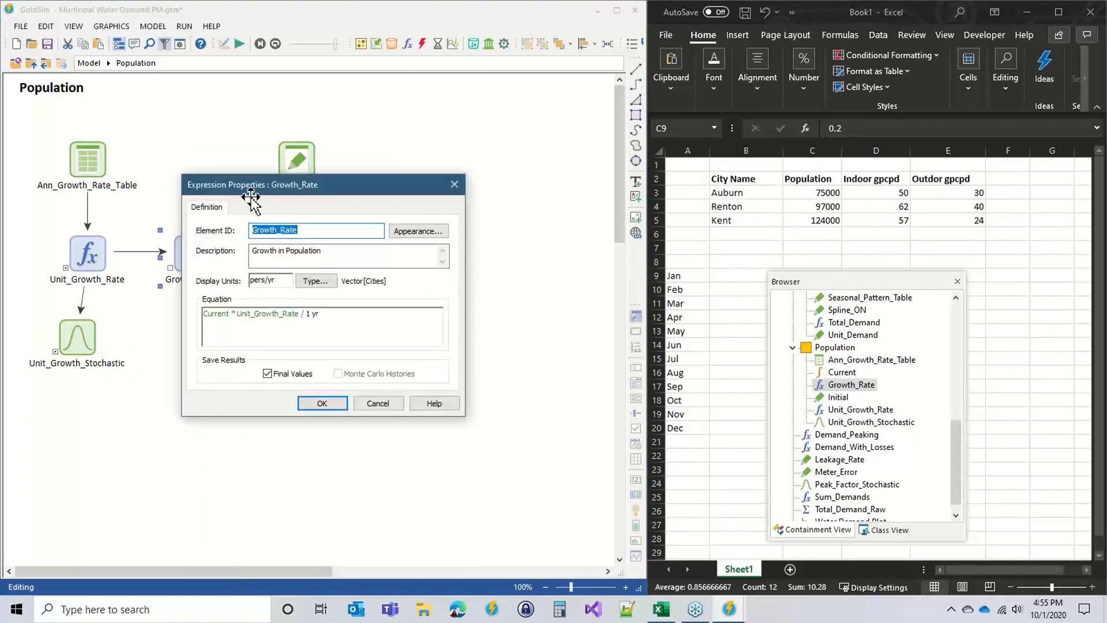
pyautogui.moveTo(251, 197); pyautogui.dragTo(369, 259)
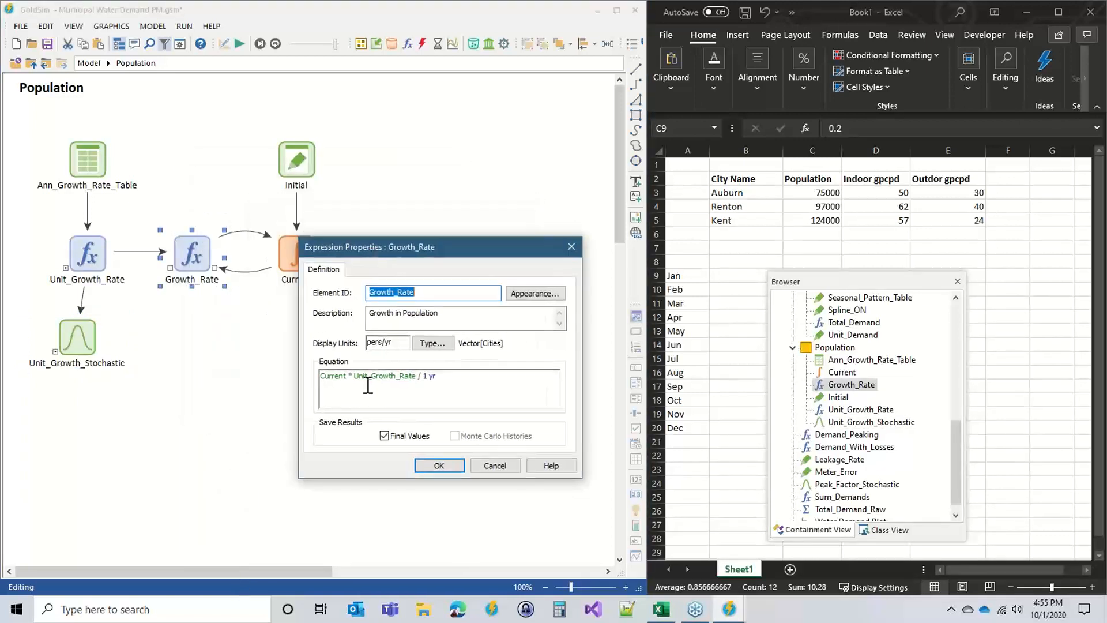
pyautogui.click(415, 376)
pyautogui.press('BackSpace')
pyautogui.press('BackSpace')
pyautogui.press('BackSpace')
pyautogui.press('BackSpace')
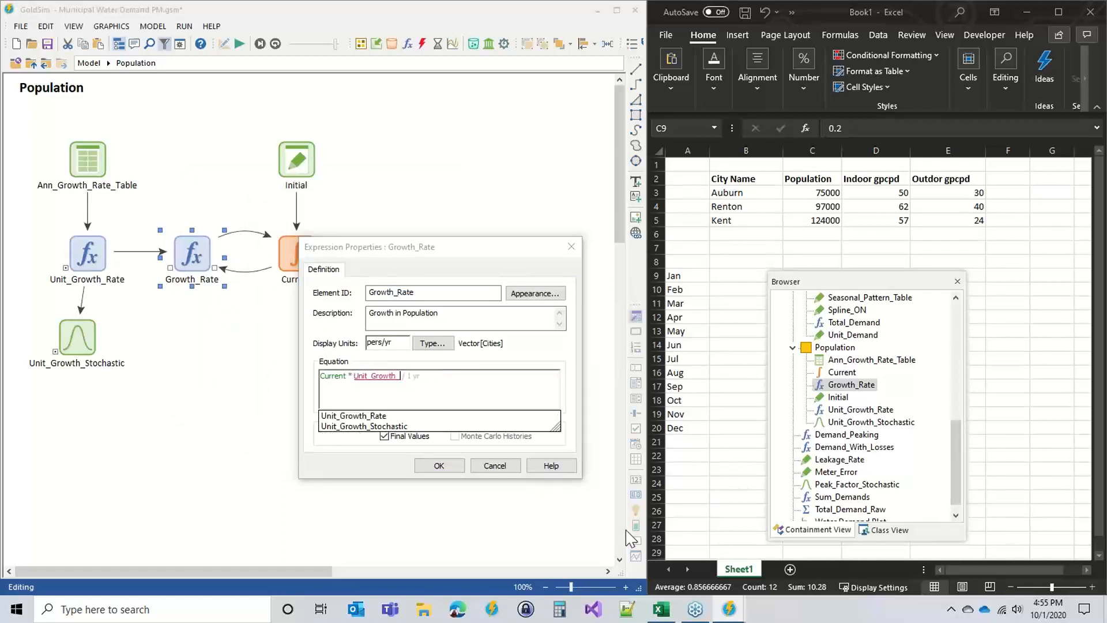
pyautogui.press('Down')
pyautogui.press('Return')
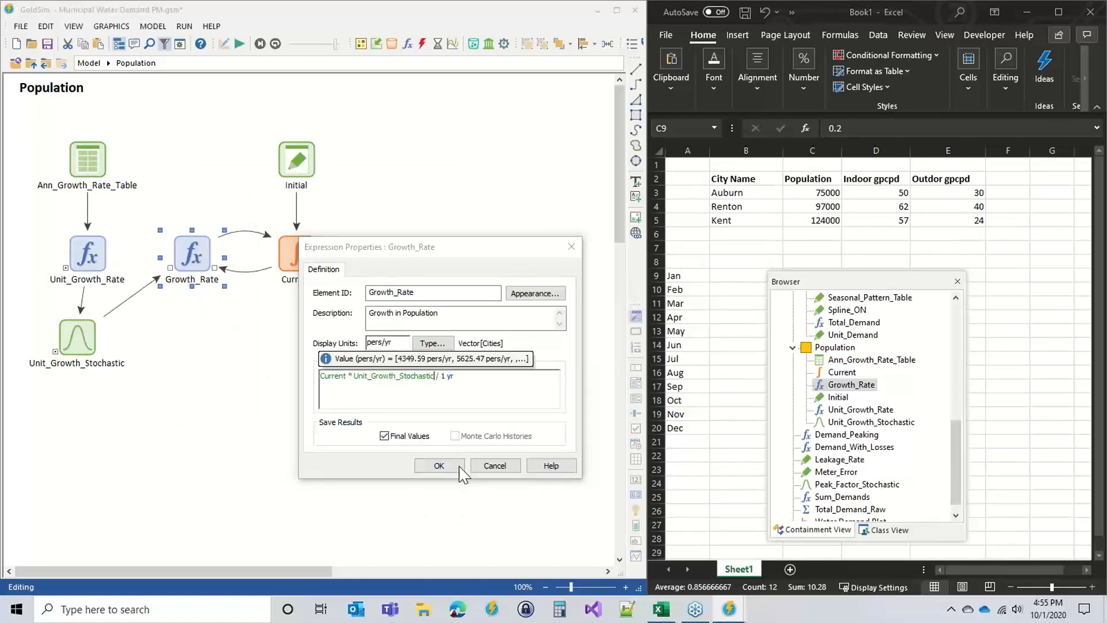
pyautogui.click(449, 465)
pyautogui.click(79, 334)
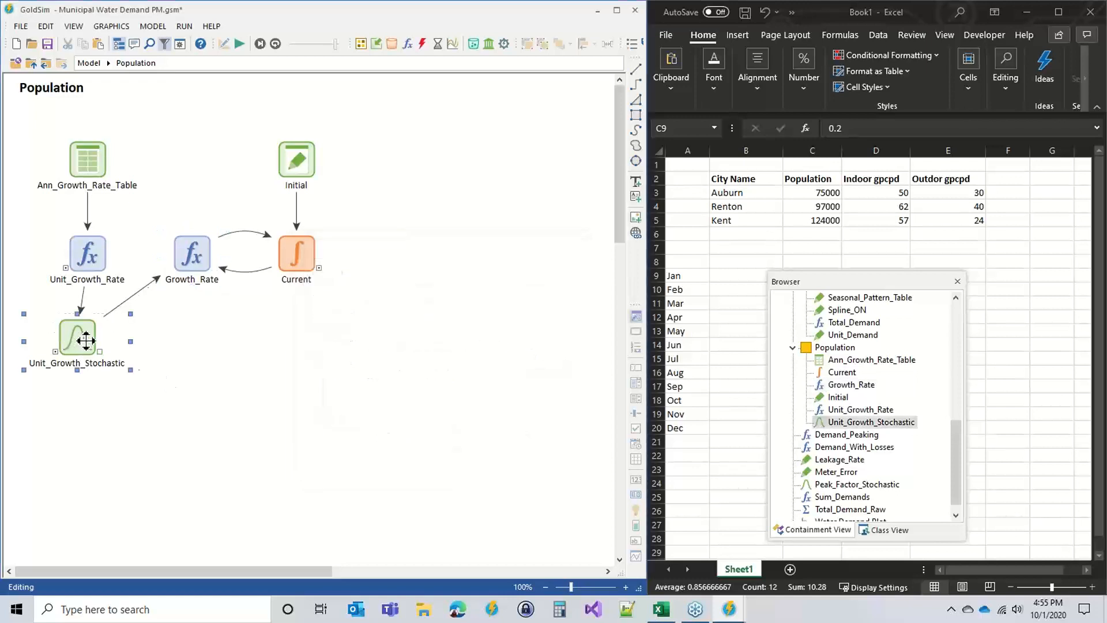
pyautogui.moveTo(79, 335); pyautogui.dragTo(90, 334)
# Run the simulation from the model's top level and examine the Water Demand Plot for Auburn, returning to edit mode
pyautogui.click(89, 63)
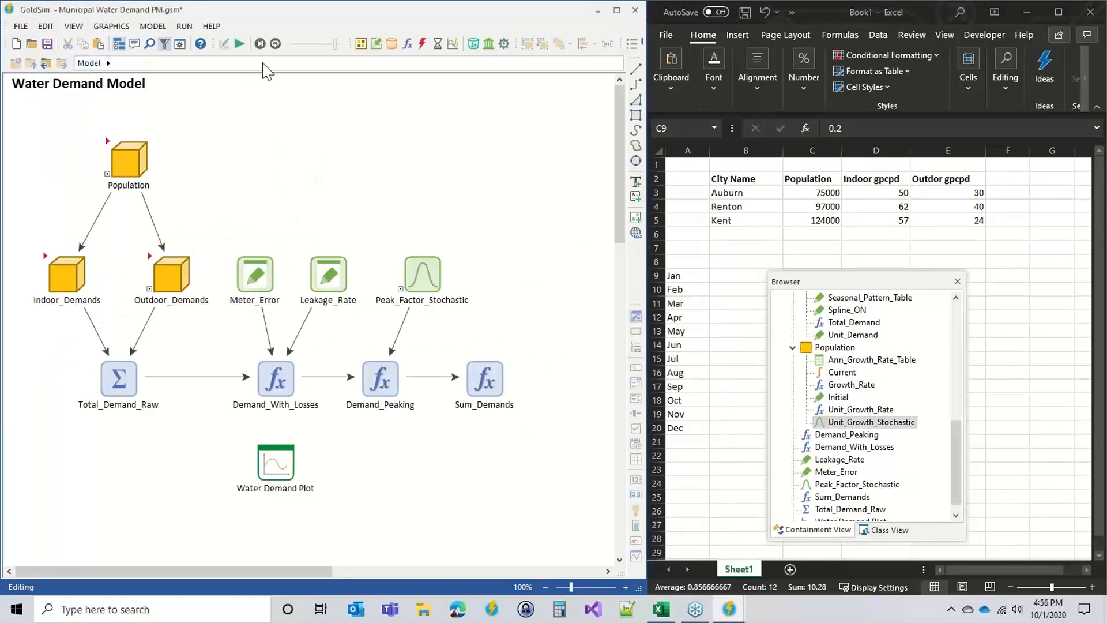
pyautogui.click(240, 43)
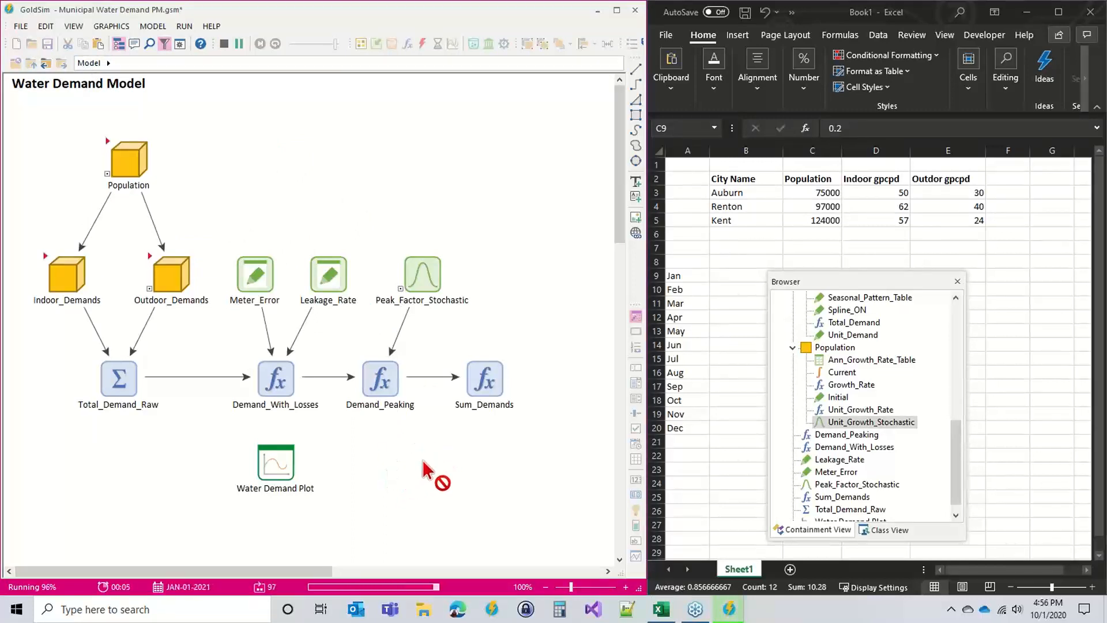
pyautogui.click(299, 322)
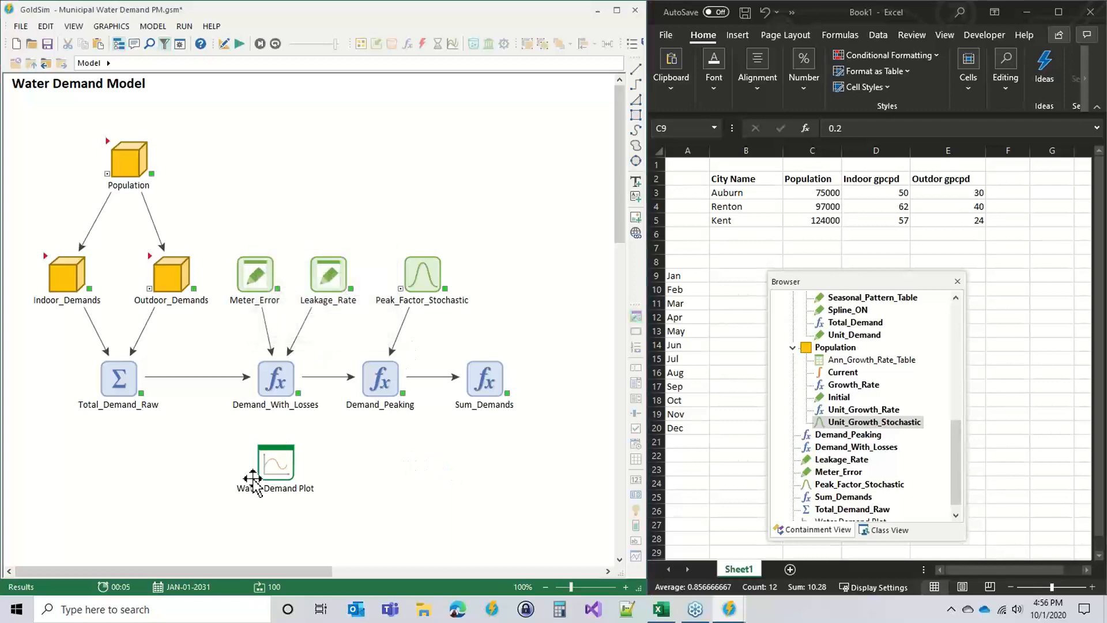
pyautogui.doubleClick(278, 456)
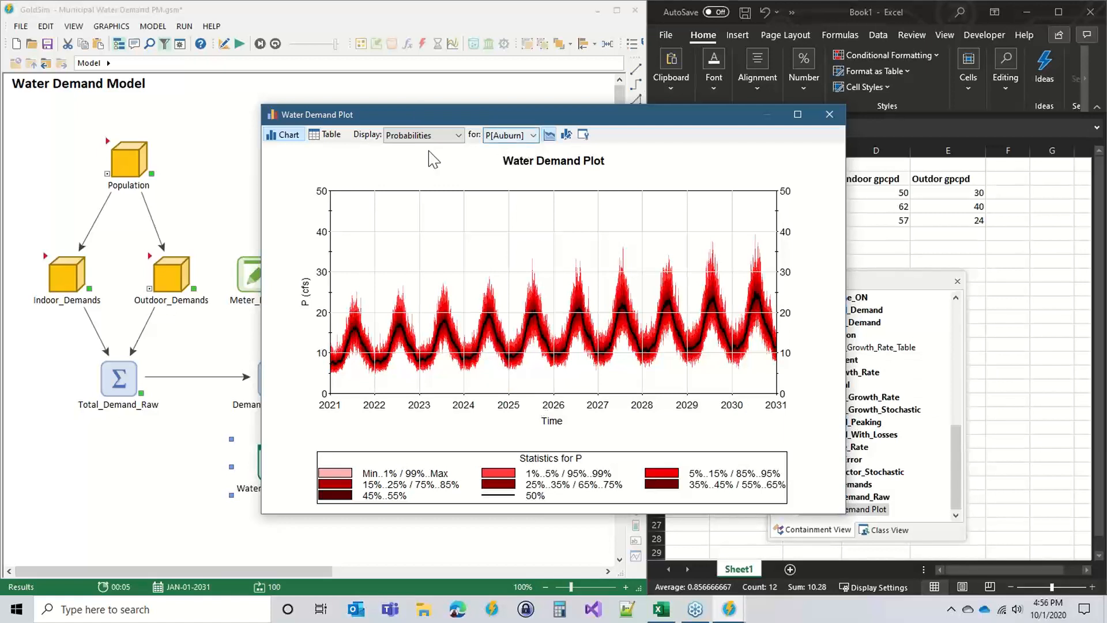
pyautogui.click(417, 137)
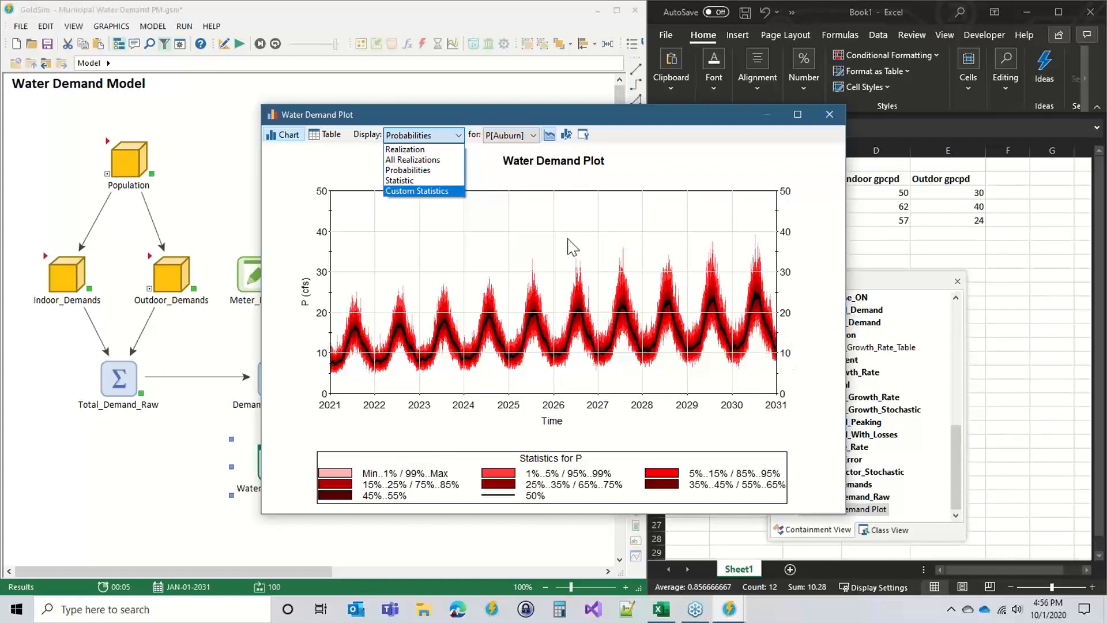
pyautogui.click(642, 166)
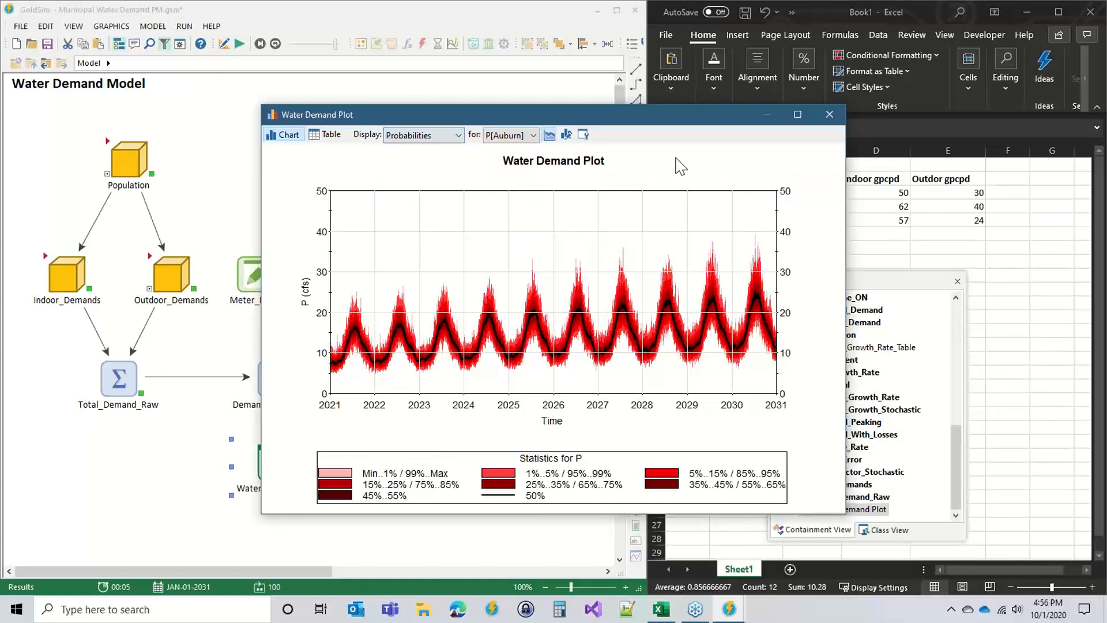
pyautogui.click(829, 114)
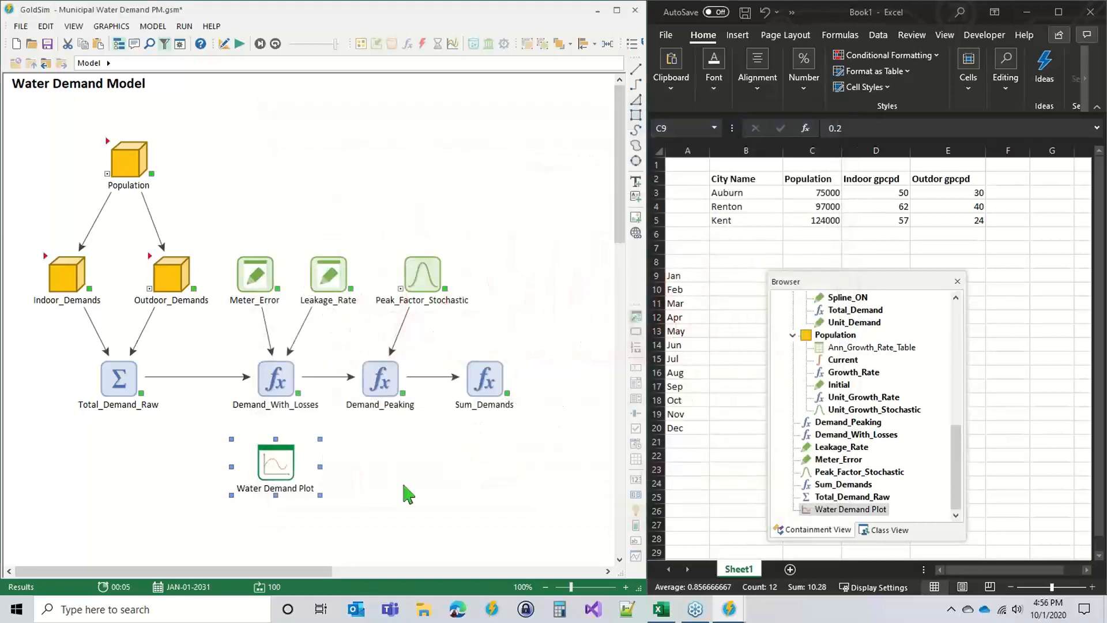
pyautogui.press('F4')
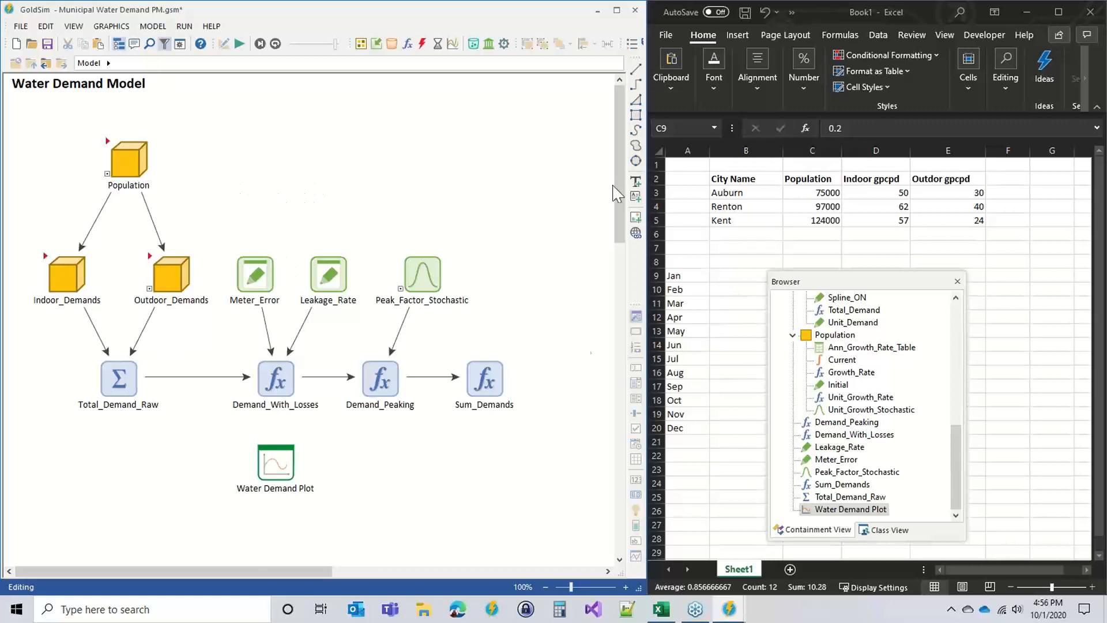
# Switch to the Conservation Cash Flow model with its element browser shown and look through its top level and Water_Conservation container
pyautogui.hotkey('alt', 'Tab')
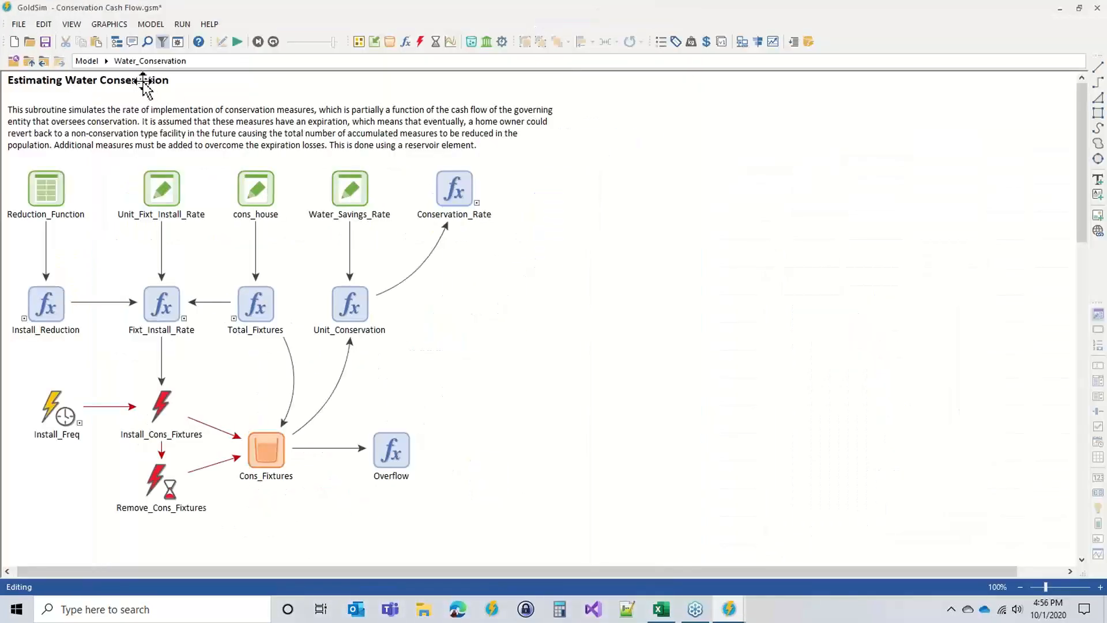
pyautogui.click(117, 42)
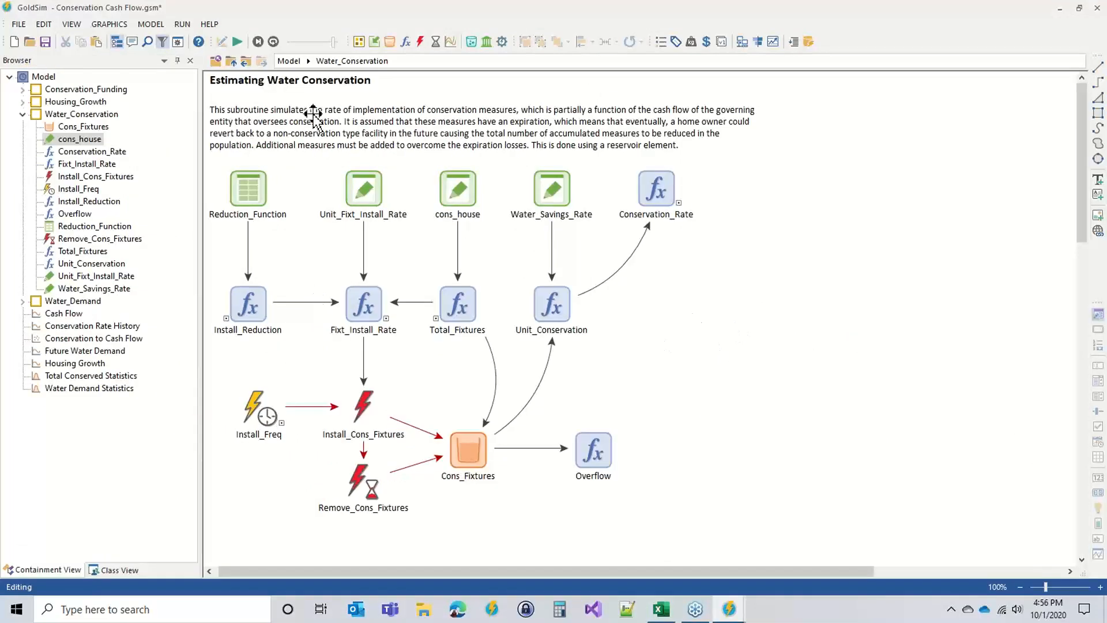
pyautogui.click(230, 62)
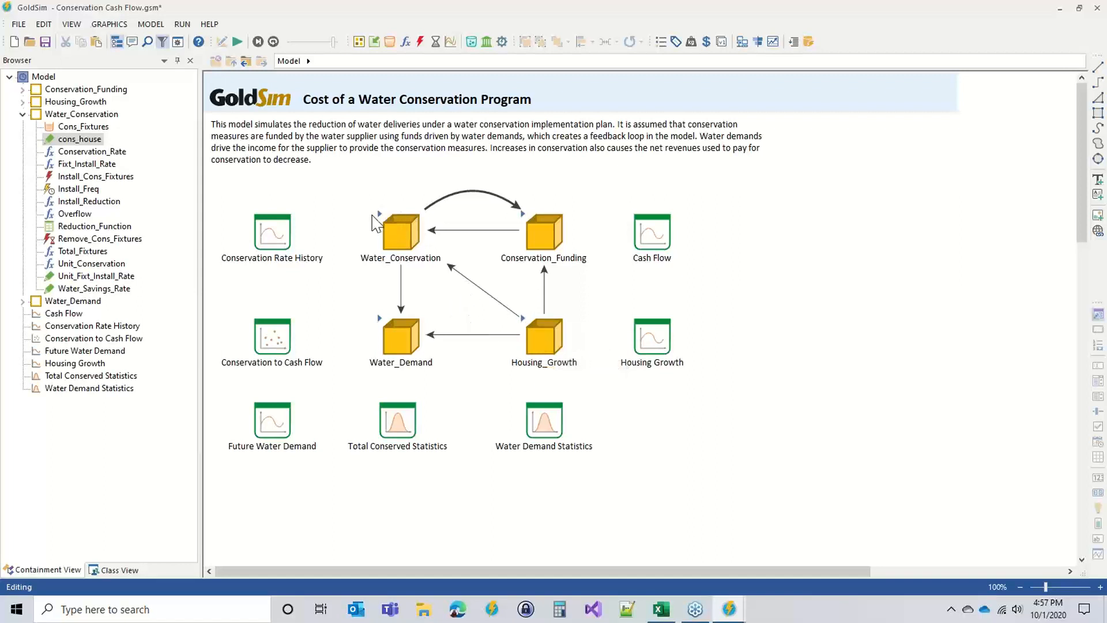
pyautogui.doubleClick(389, 230)
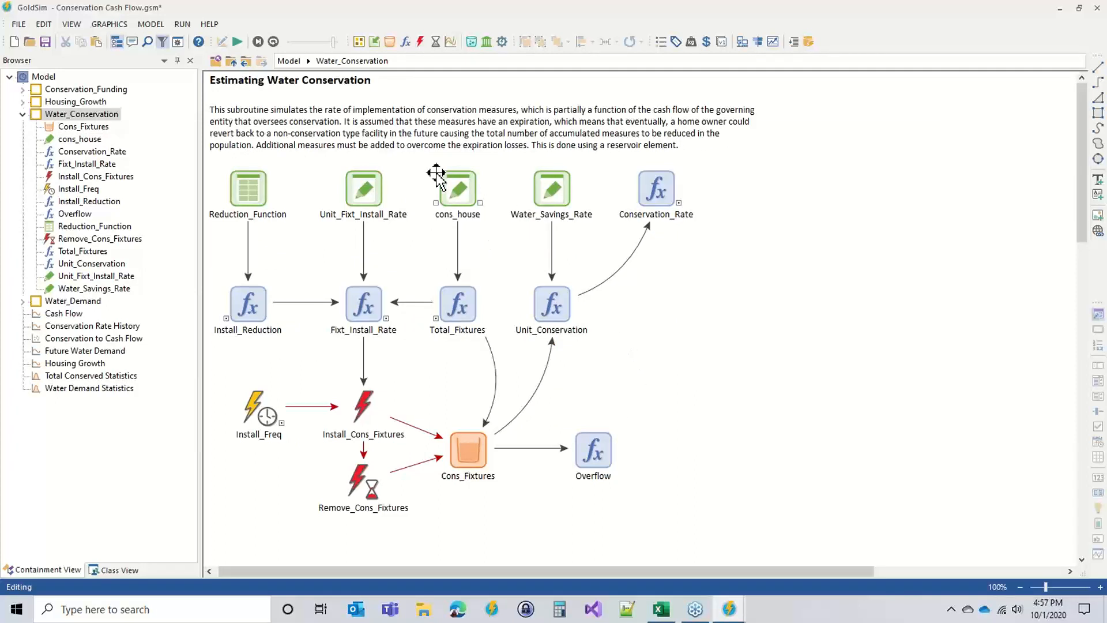
# Examine the installation rates per fixture type in the data vector of Unit_Fixt_Install_Rate
pyautogui.doubleClick(361, 183)
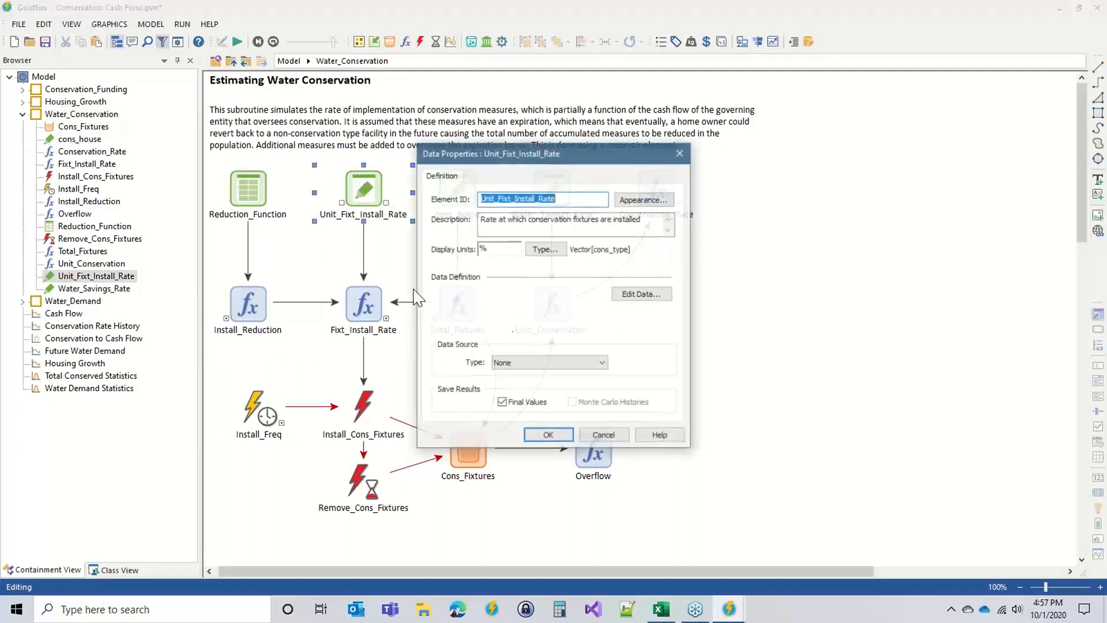
pyautogui.click(638, 295)
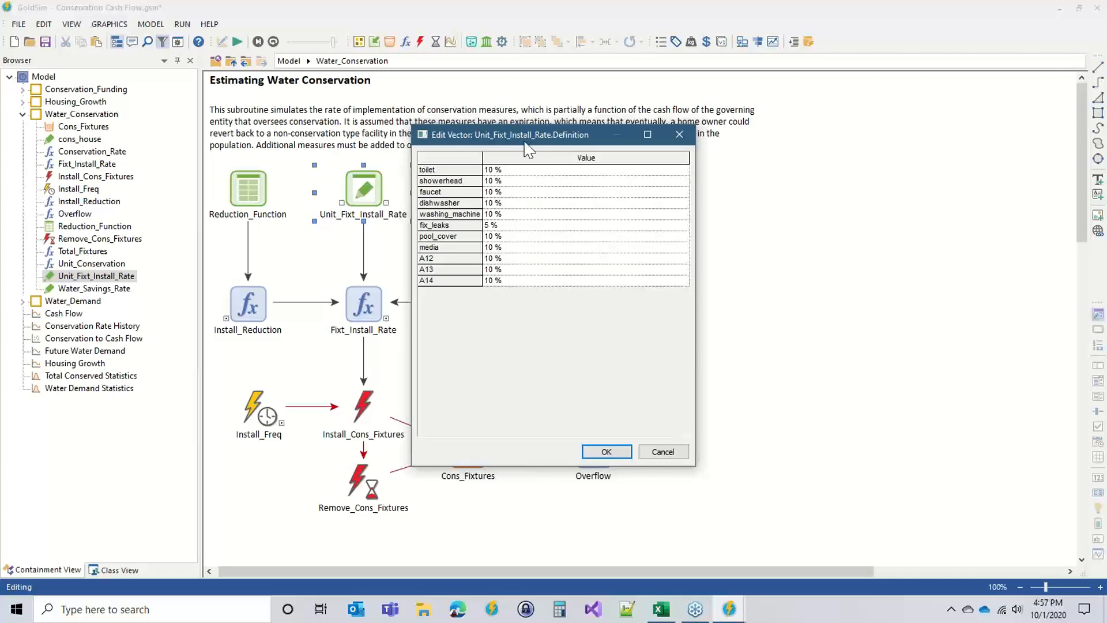
pyautogui.moveTo(527, 136); pyautogui.dragTo(594, 127)
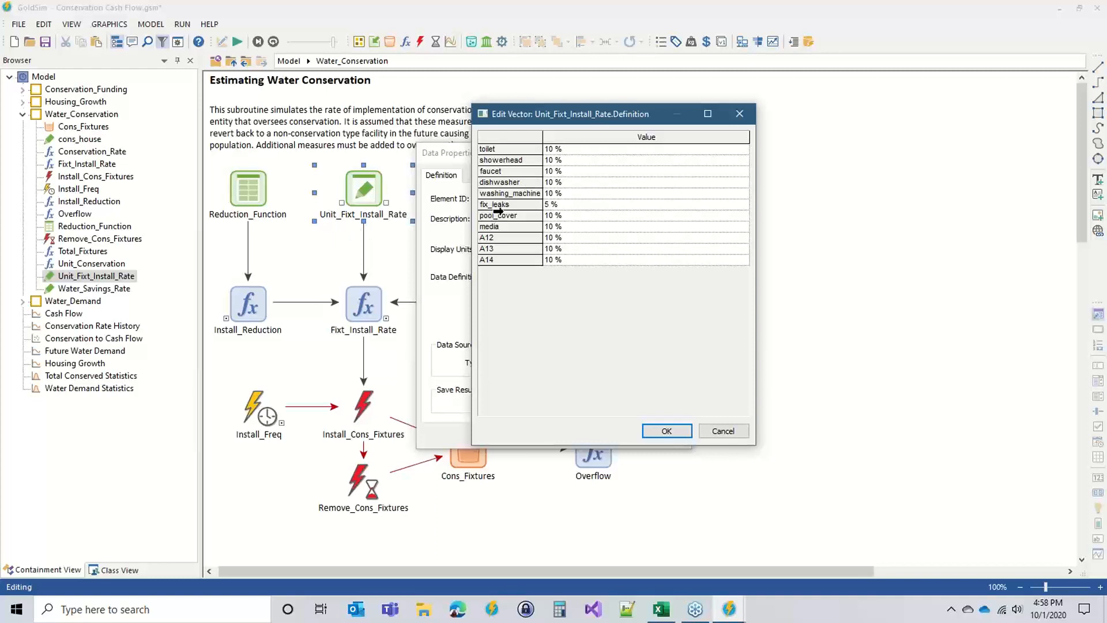
pyautogui.click(512, 229)
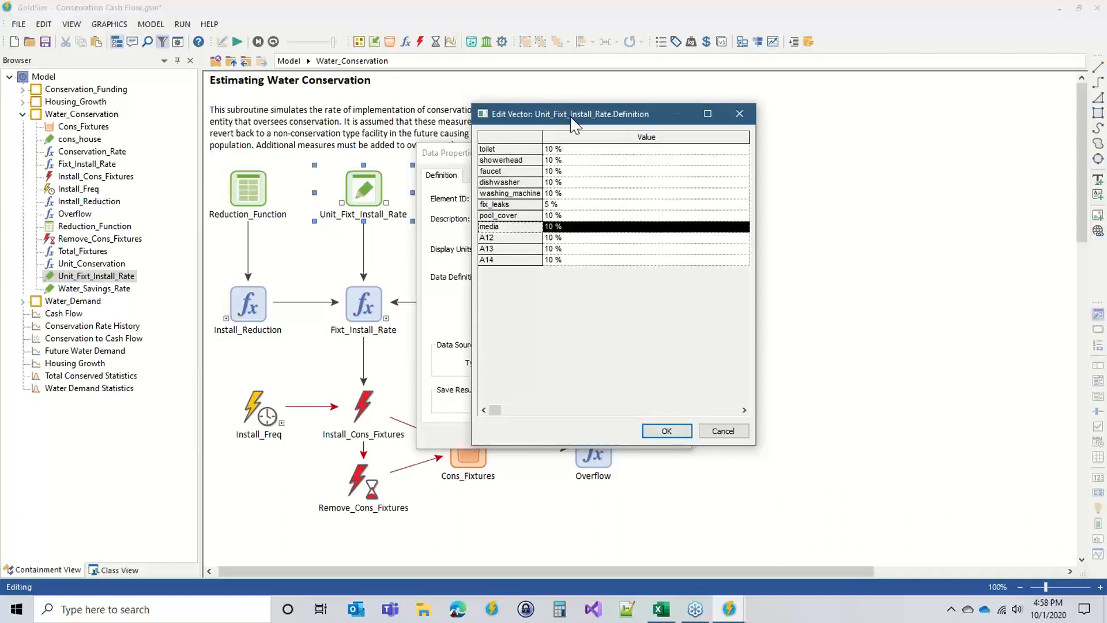
pyautogui.moveTo(573, 117); pyautogui.dragTo(599, 99)
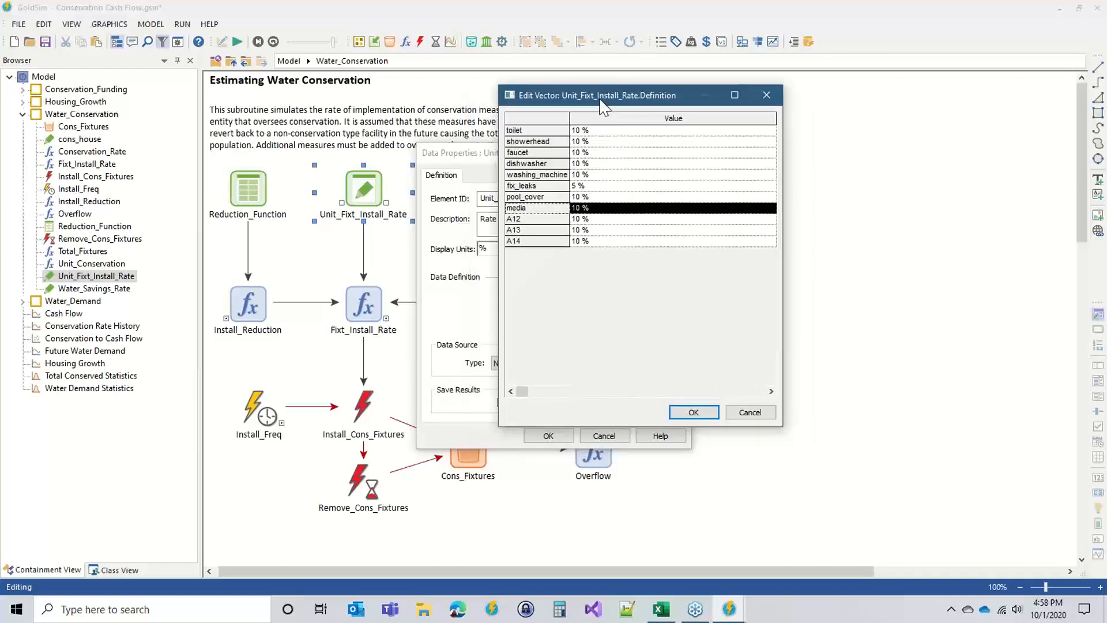
pyautogui.click(694, 412)
pyautogui.click(549, 436)
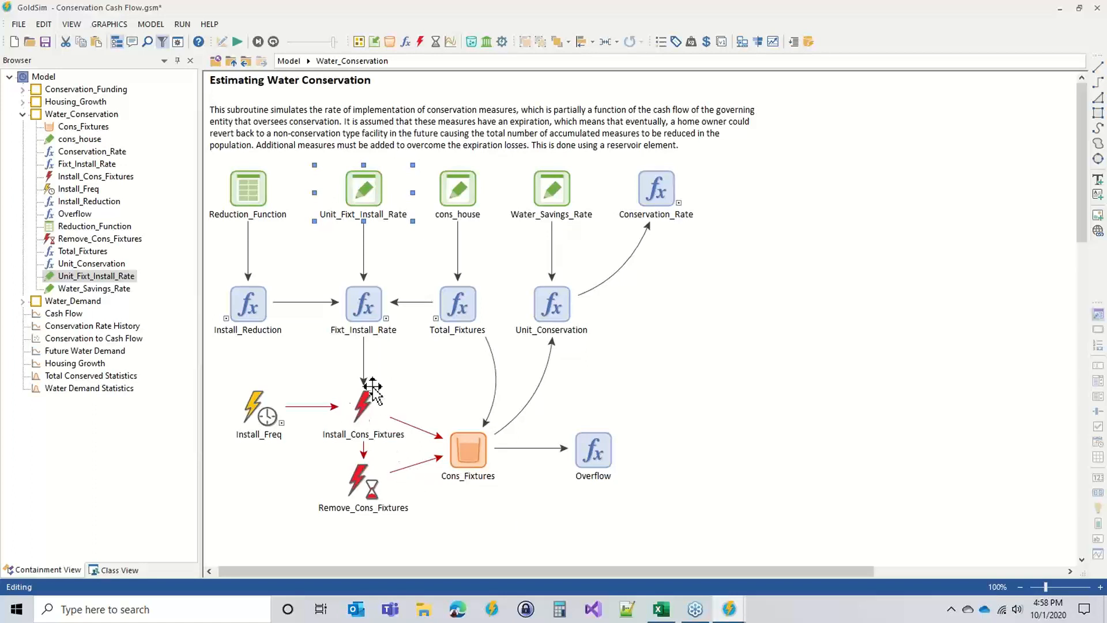
# Examine the properties of the cons_house data element, which defines conservation fixtures per household
pyautogui.moveTo(376, 480)
pyautogui.doubleClick(461, 191)
pyautogui.moveTo(499, 152); pyautogui.dragTo(579, 131)
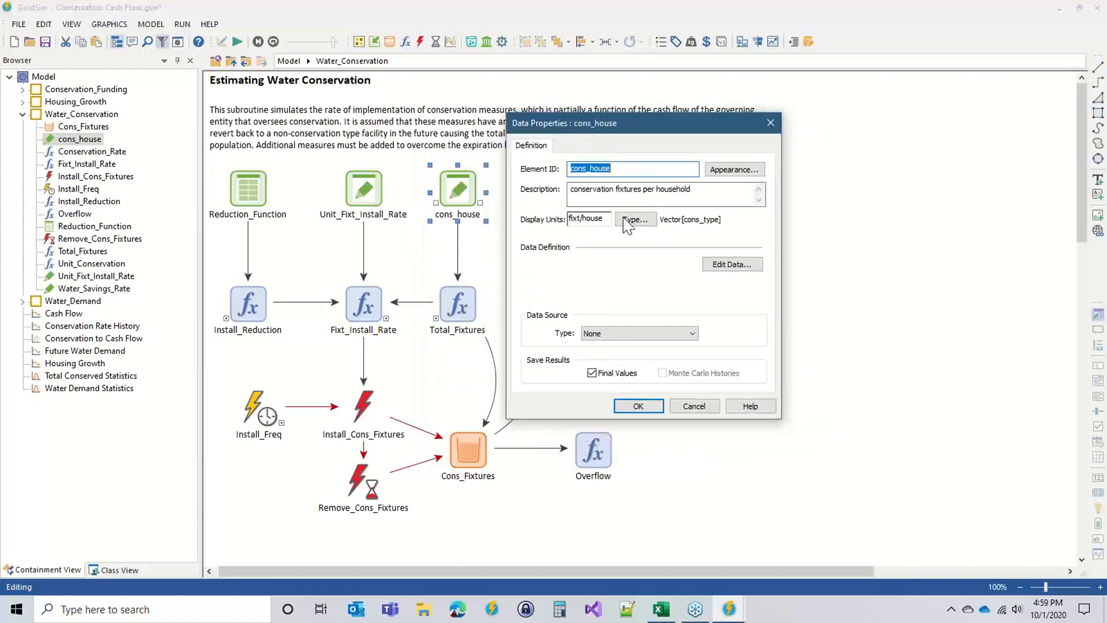
pyautogui.click(643, 407)
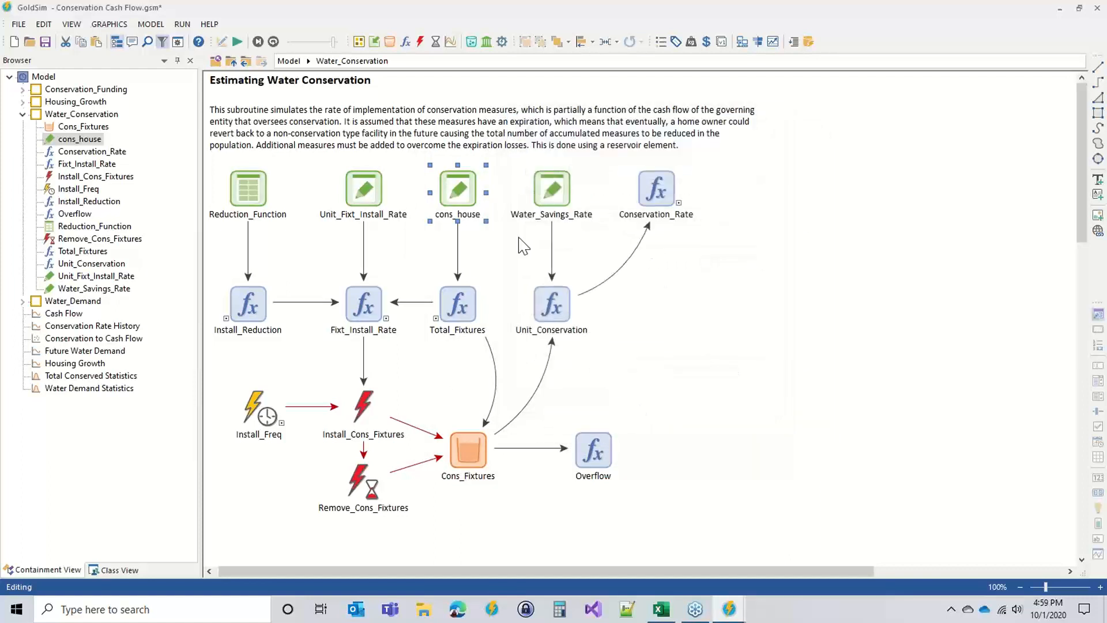
# Return to the top level of the conservation model and look at how its Water_Conservation and Housing_Growth containers connect
pyautogui.moveTo(465, 302)
pyautogui.click(216, 61)
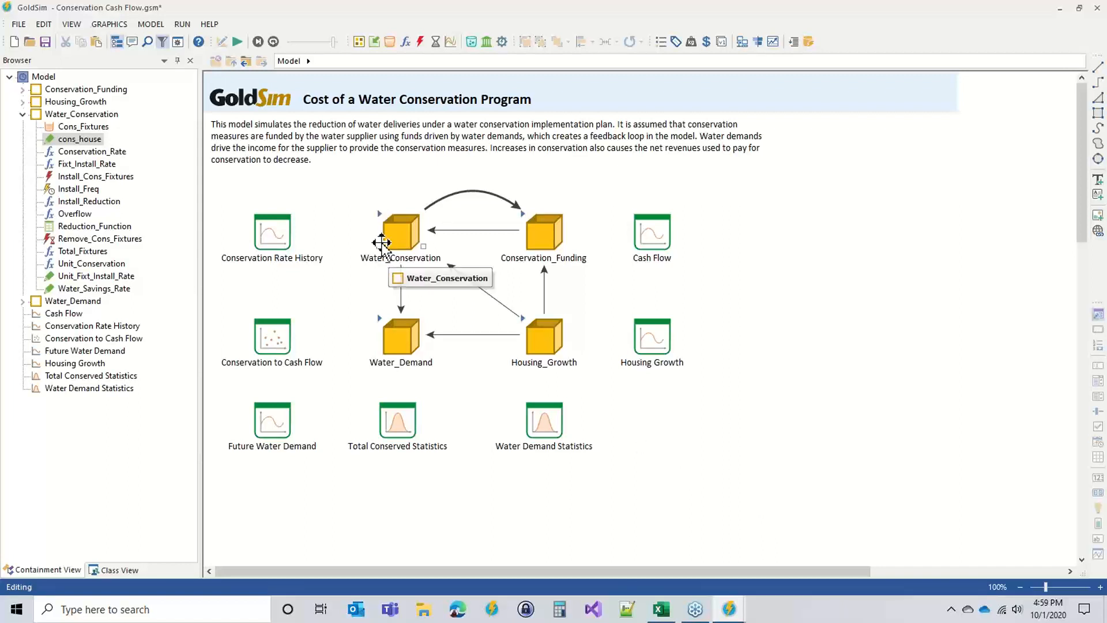
pyautogui.click(389, 219)
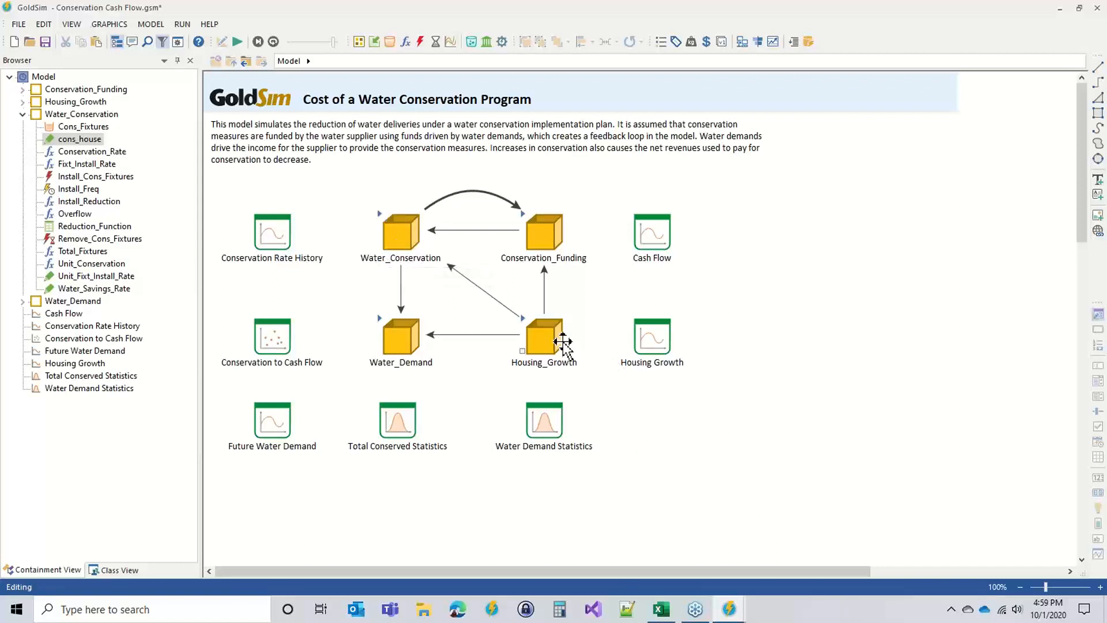
pyautogui.click(531, 346)
# Switch back to the Municipal Water Demand PM model, maximize its window and dock the floating element browser beside the diagram
pyautogui.moveTo(725, 613)
pyautogui.moveTo(726, 570)
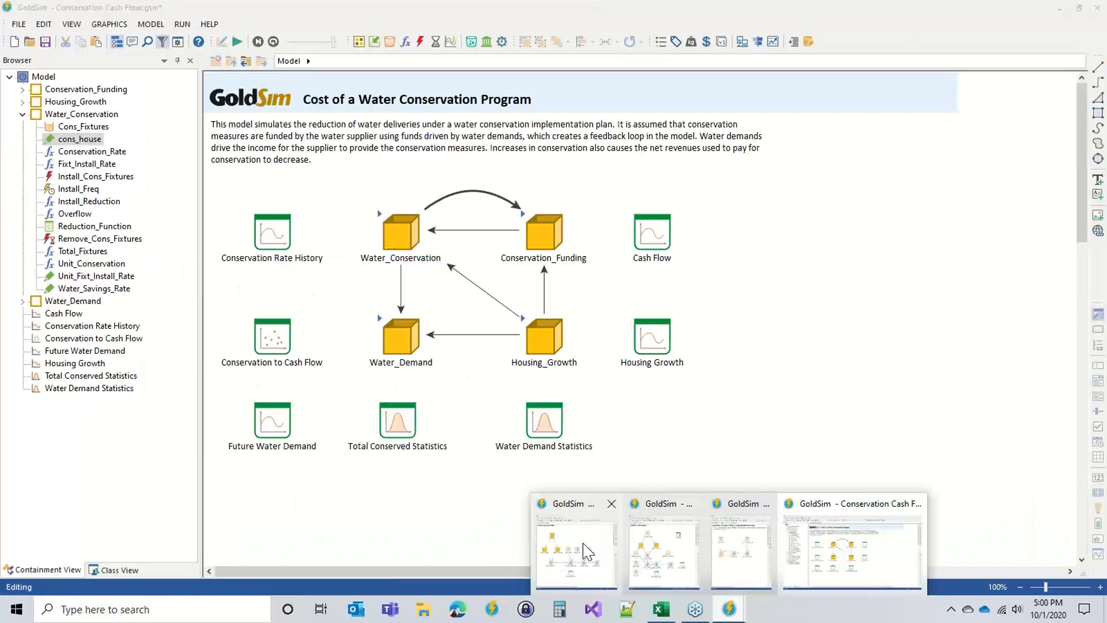
pyautogui.click(584, 548)
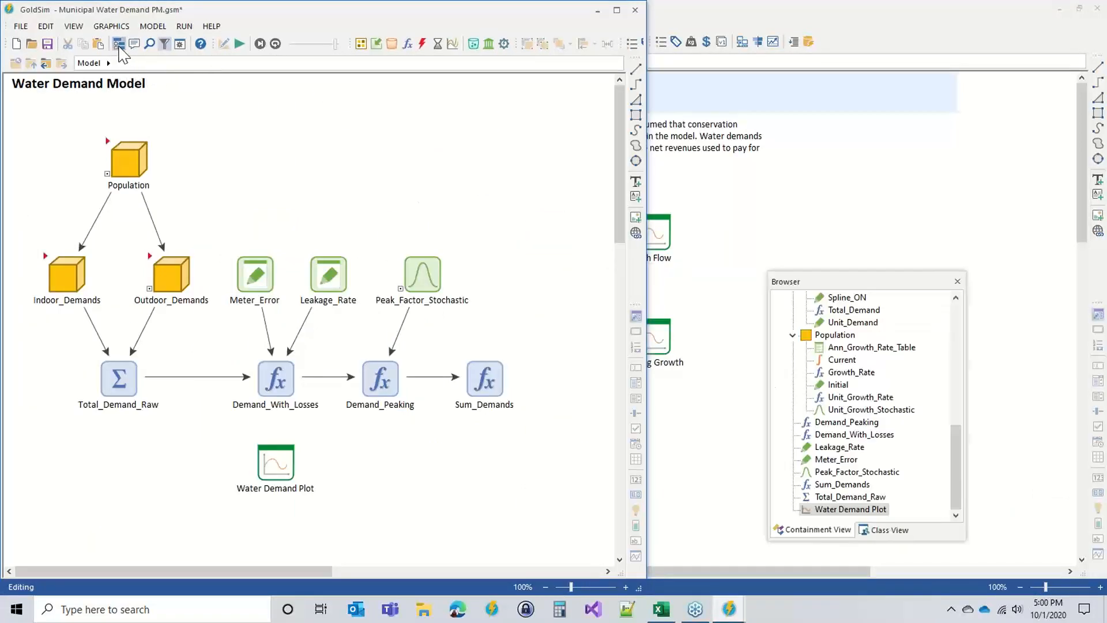
pyautogui.click(616, 9)
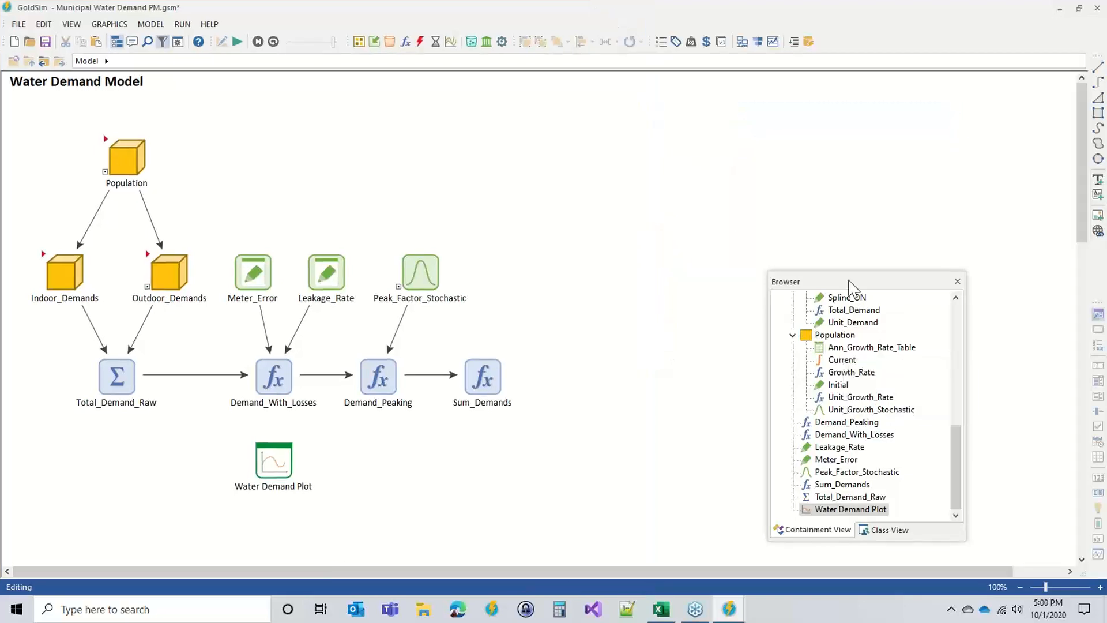
pyautogui.moveTo(849, 286); pyautogui.dragTo(35, 320)
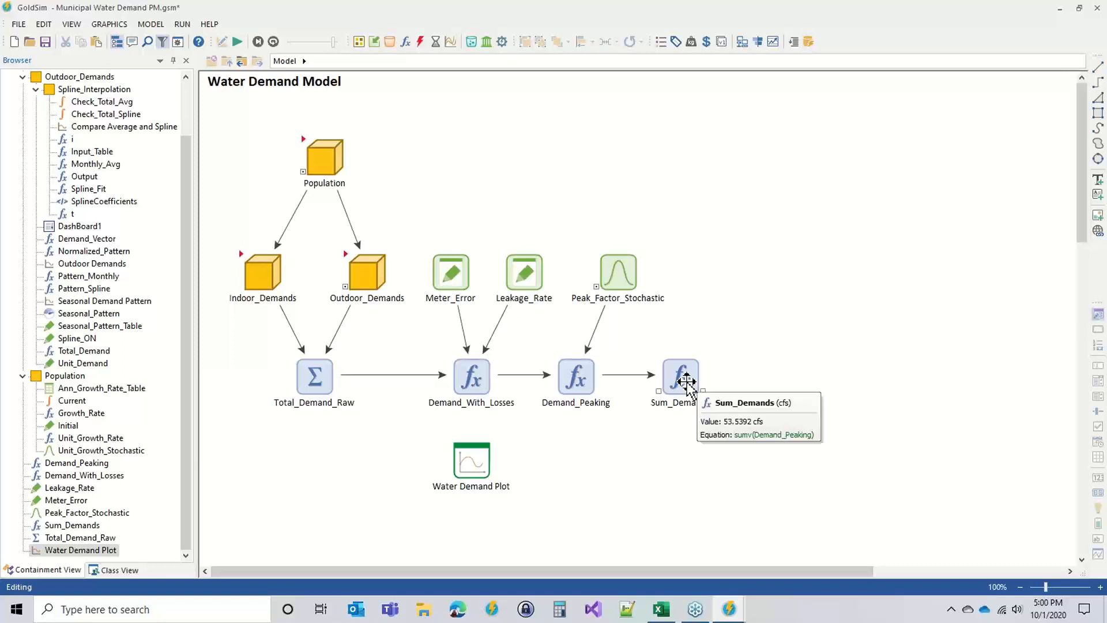
# Align Demand_Peaking directly beneath Peak_Factor_Stochastic and space Sum_Demands to its right in the same row
pyautogui.moveTo(710, 297)
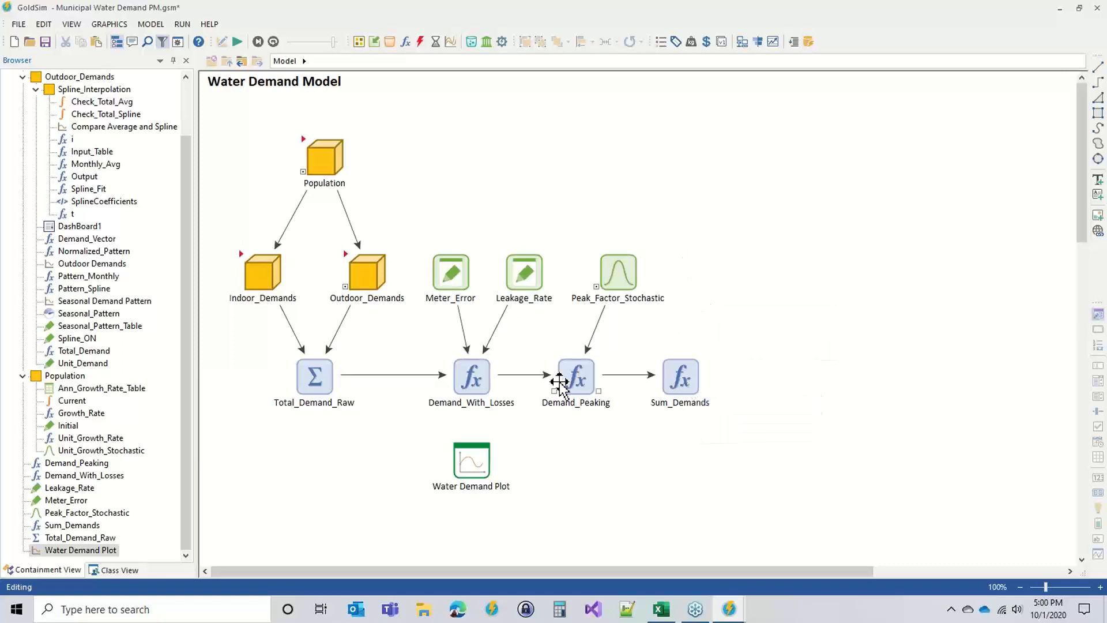
pyautogui.moveTo(571, 379); pyautogui.dragTo(705, 374)
pyautogui.moveTo(605, 378); pyautogui.dragTo(617, 375)
pyautogui.click(617, 466)
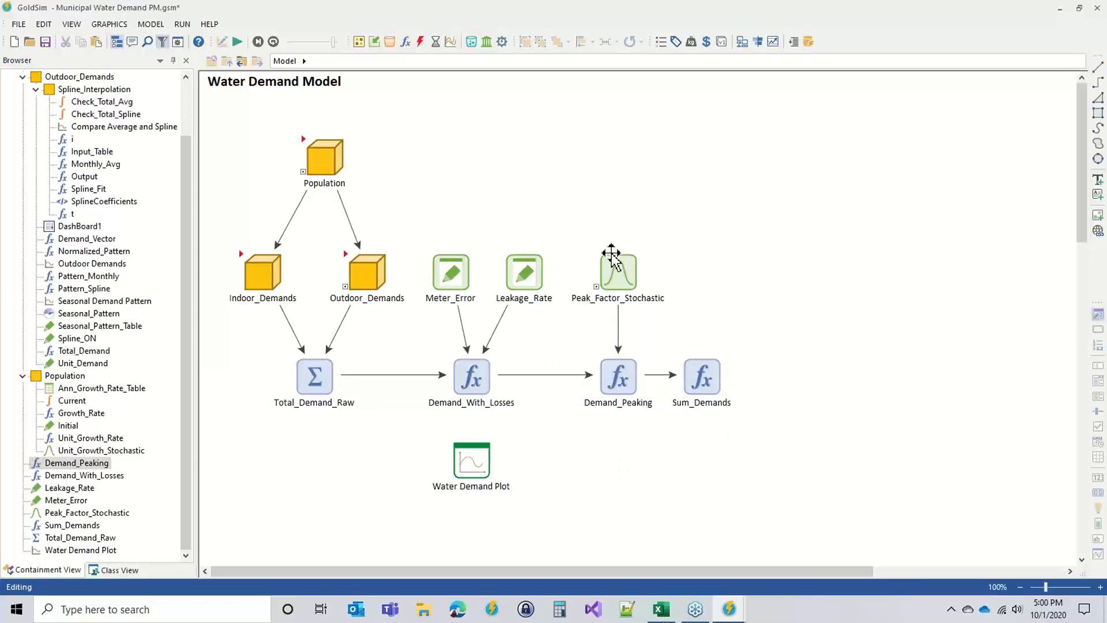
pyautogui.moveTo(702, 376); pyautogui.dragTo(715, 376)
pyautogui.click(766, 474)
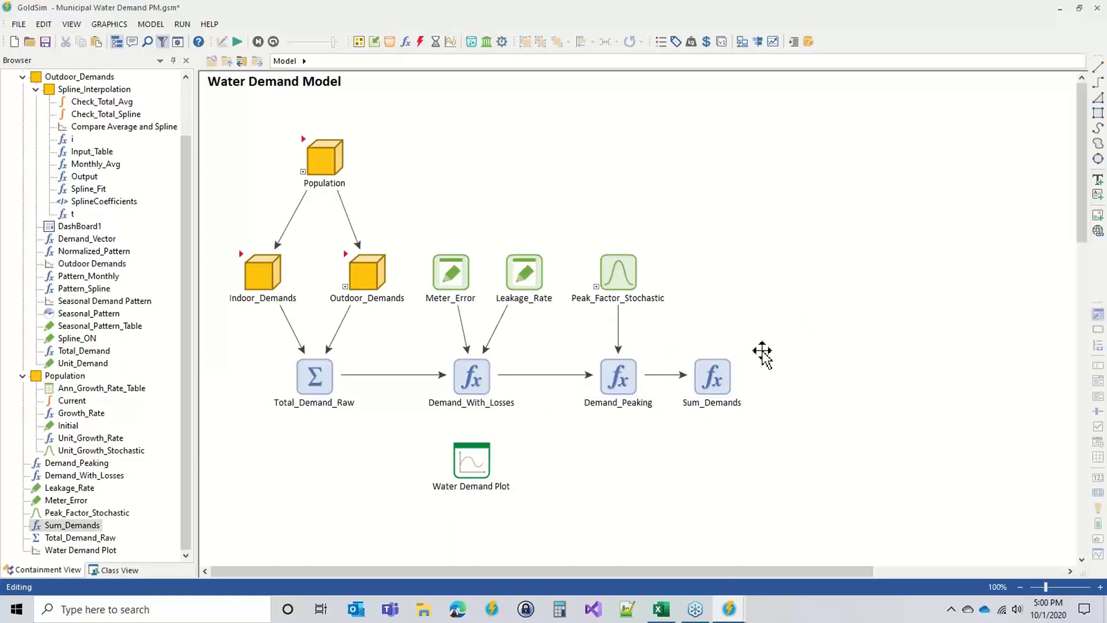
# Switch to the Edge browser and open the Webinars page of the GoldSim website's Learning Resources
pyautogui.click(458, 610)
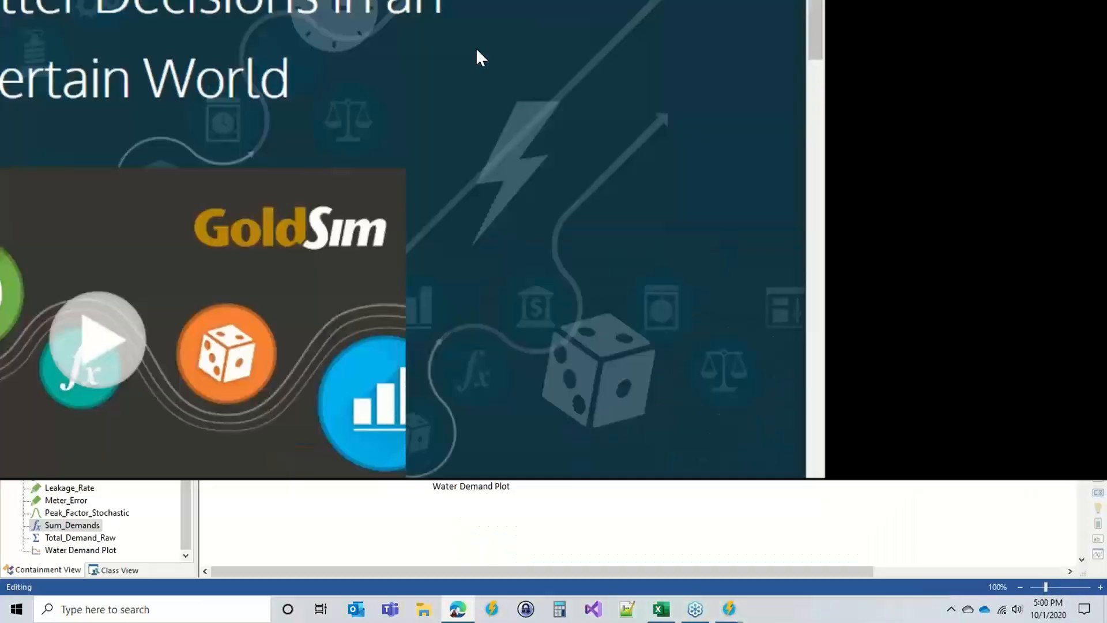
pyautogui.moveTo(774, 148)
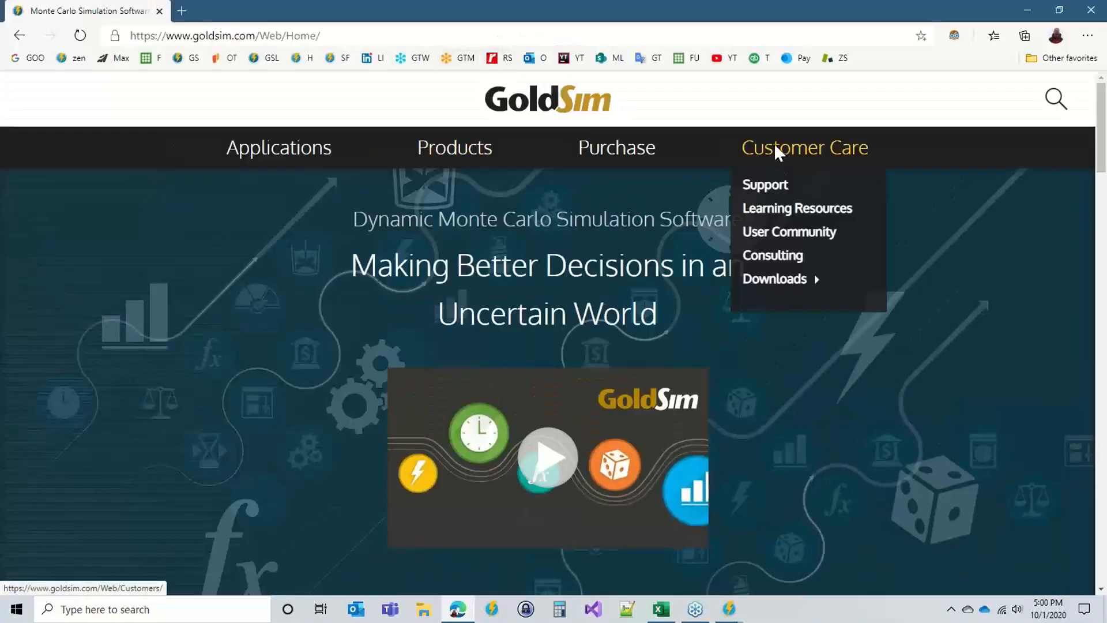
pyautogui.click(762, 208)
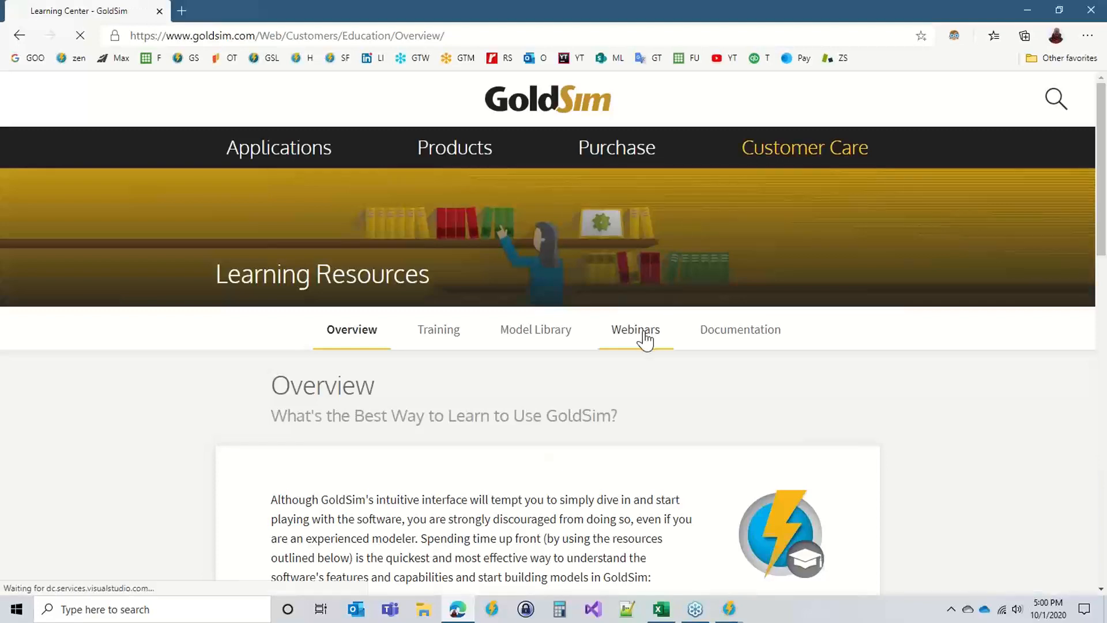
pyautogui.click(640, 330)
# Read through the Future Webinar Schedule, covering the 22 Oct GR4J webinar and the lessons of the Water Management Modeling Series
pyautogui.scroll(-3, 314, 389)
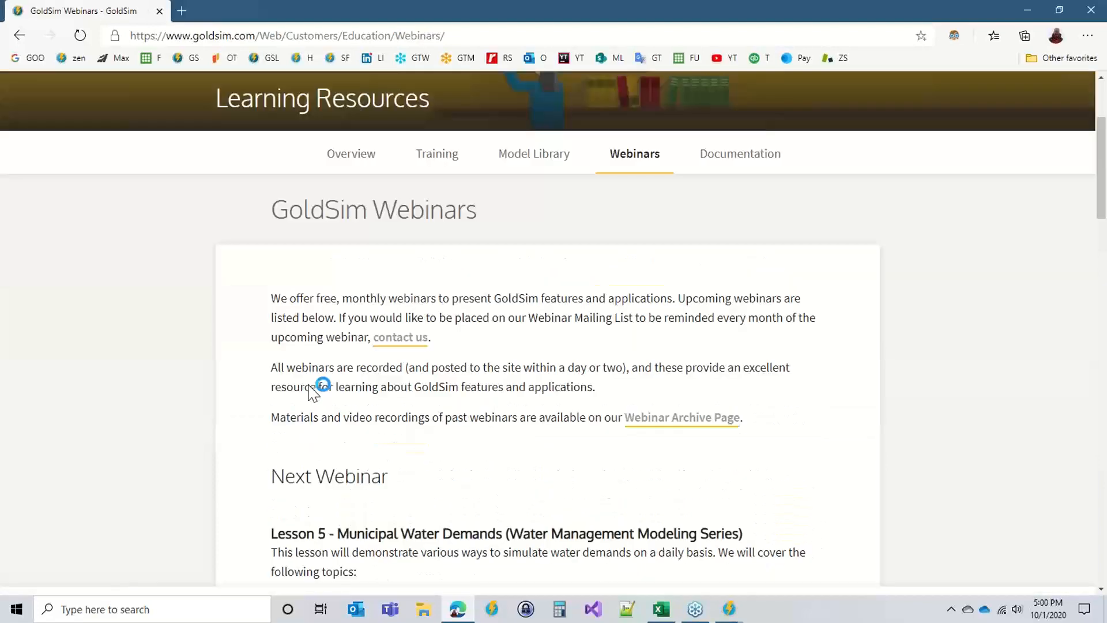
pyautogui.scroll(-15, 312, 391)
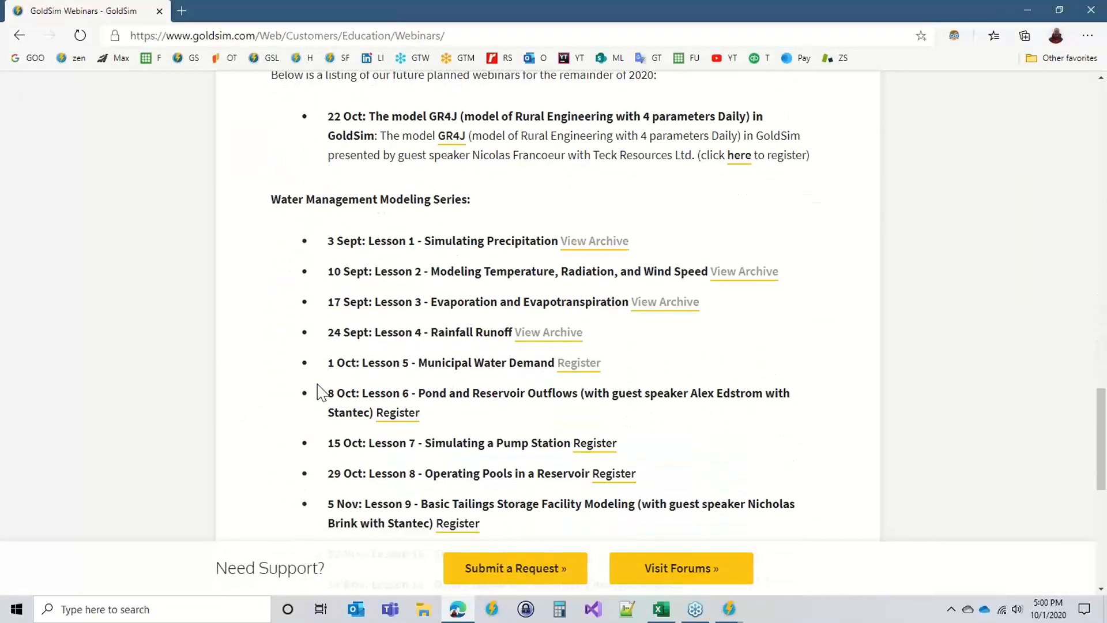
pyautogui.scroll(-1, 321, 392)
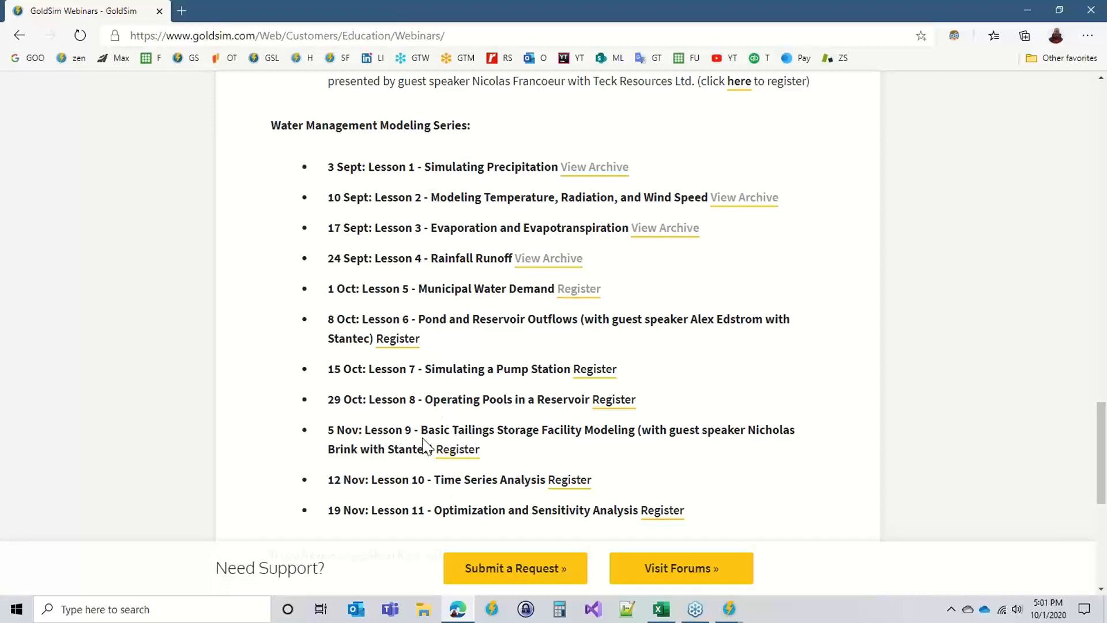
pyautogui.scroll(1, 493, 447)
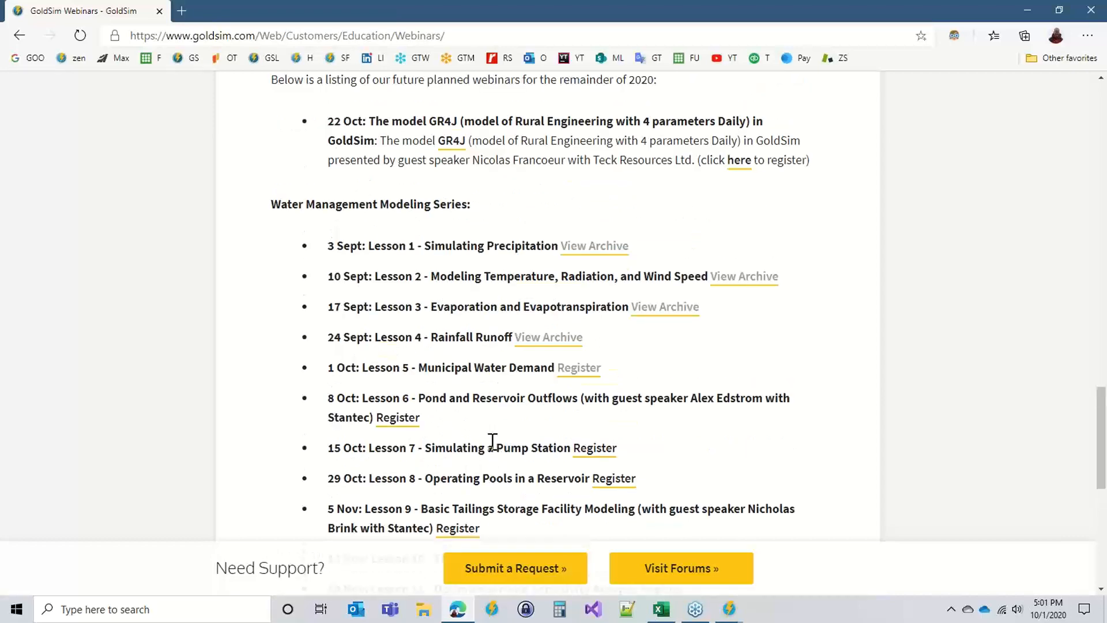
pyautogui.scroll(2, 493, 447)
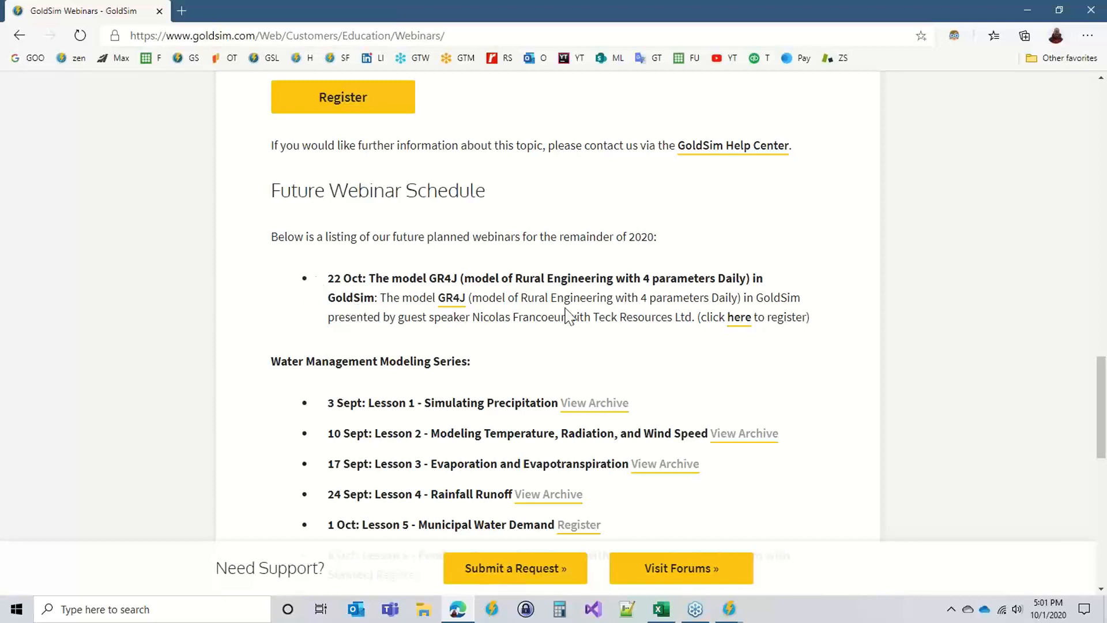
pyautogui.scroll(-5, 444, 398)
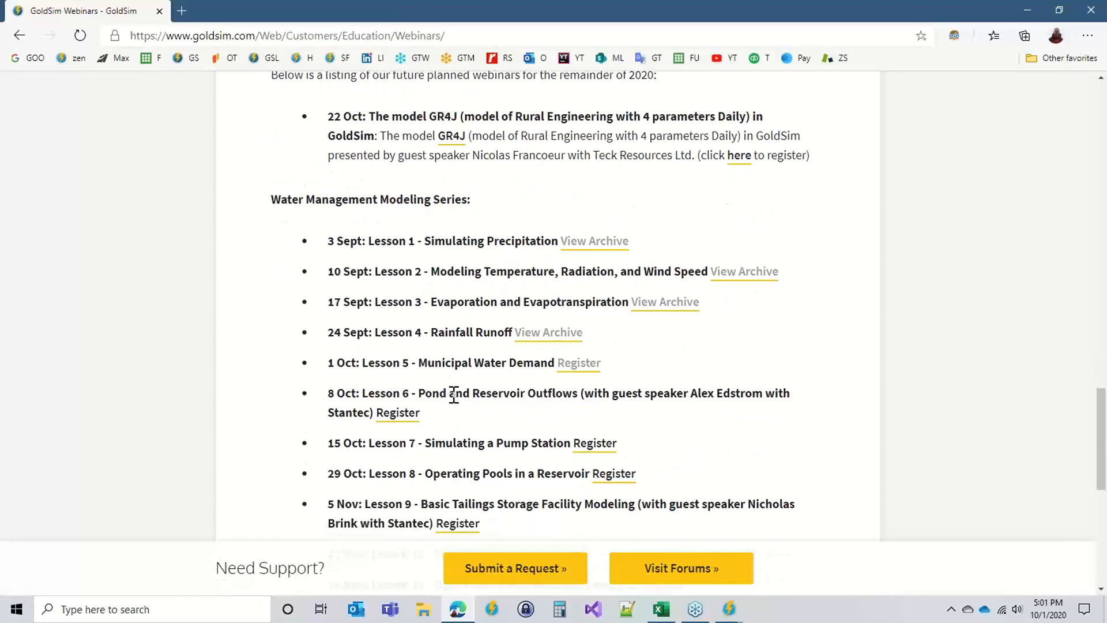